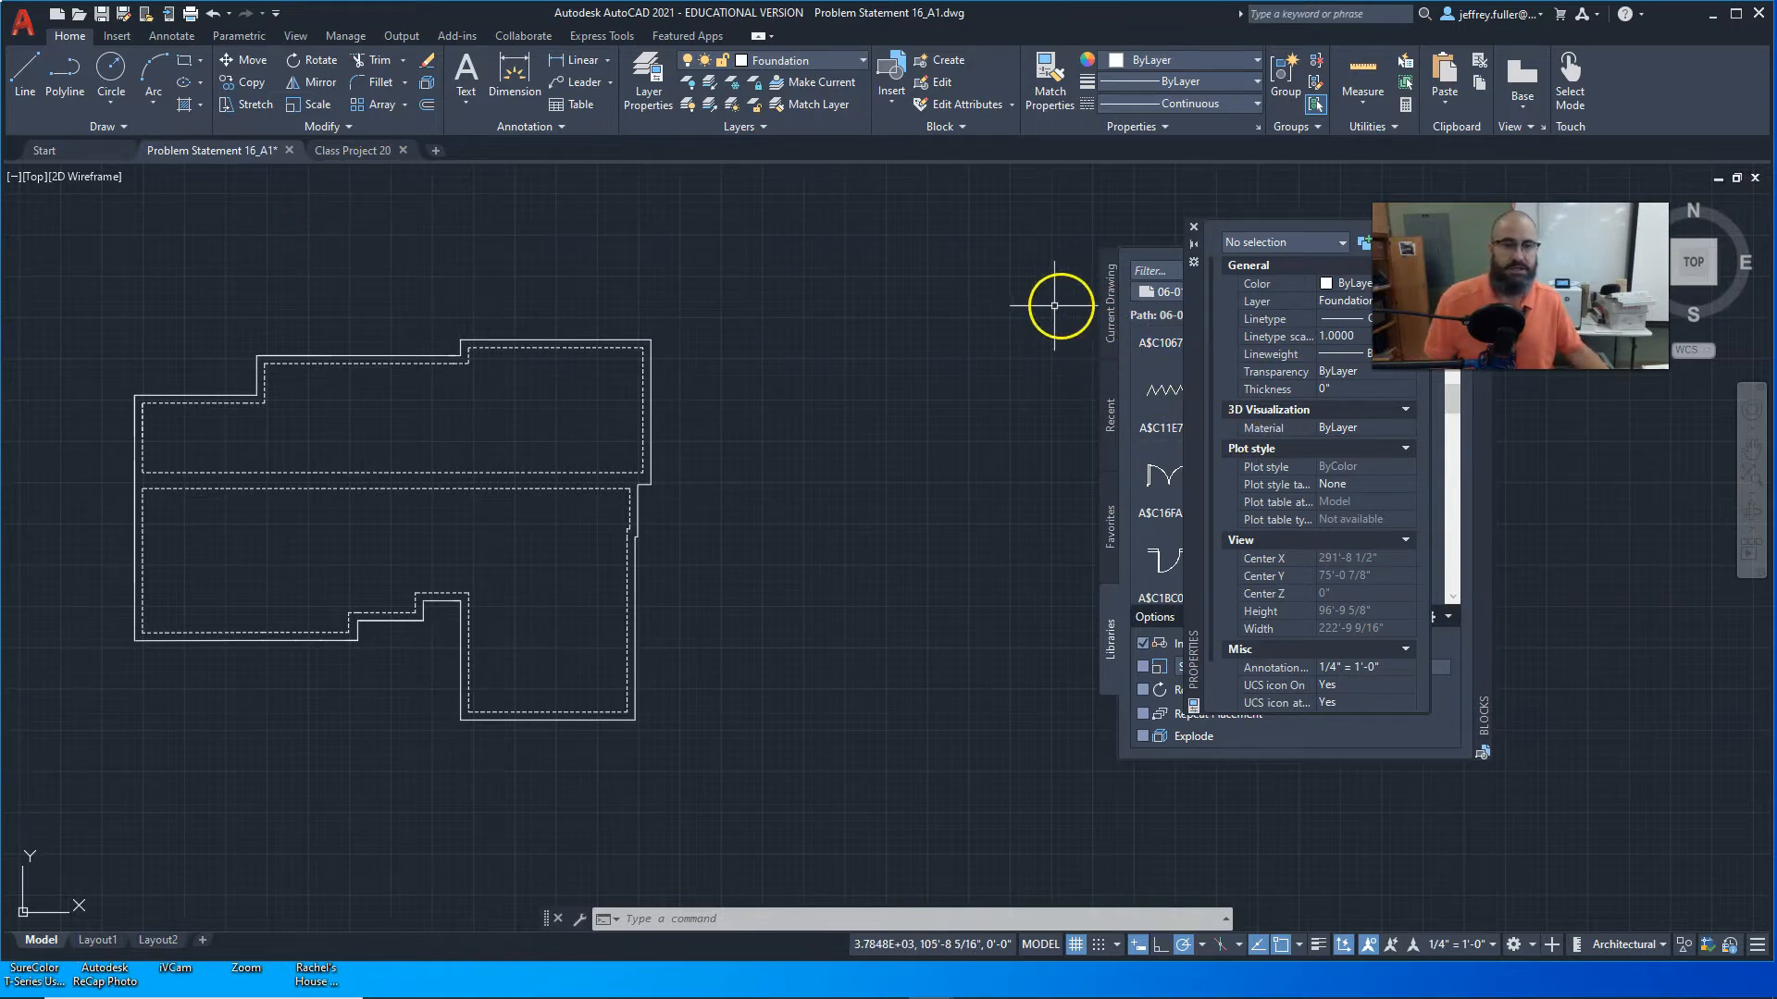
Step: Switch to the Class Project 20 drawing and examine the brick foundation section detail
scroll(997, 337, "down", 2)
middle_click_drag(997, 338, 828, 346)
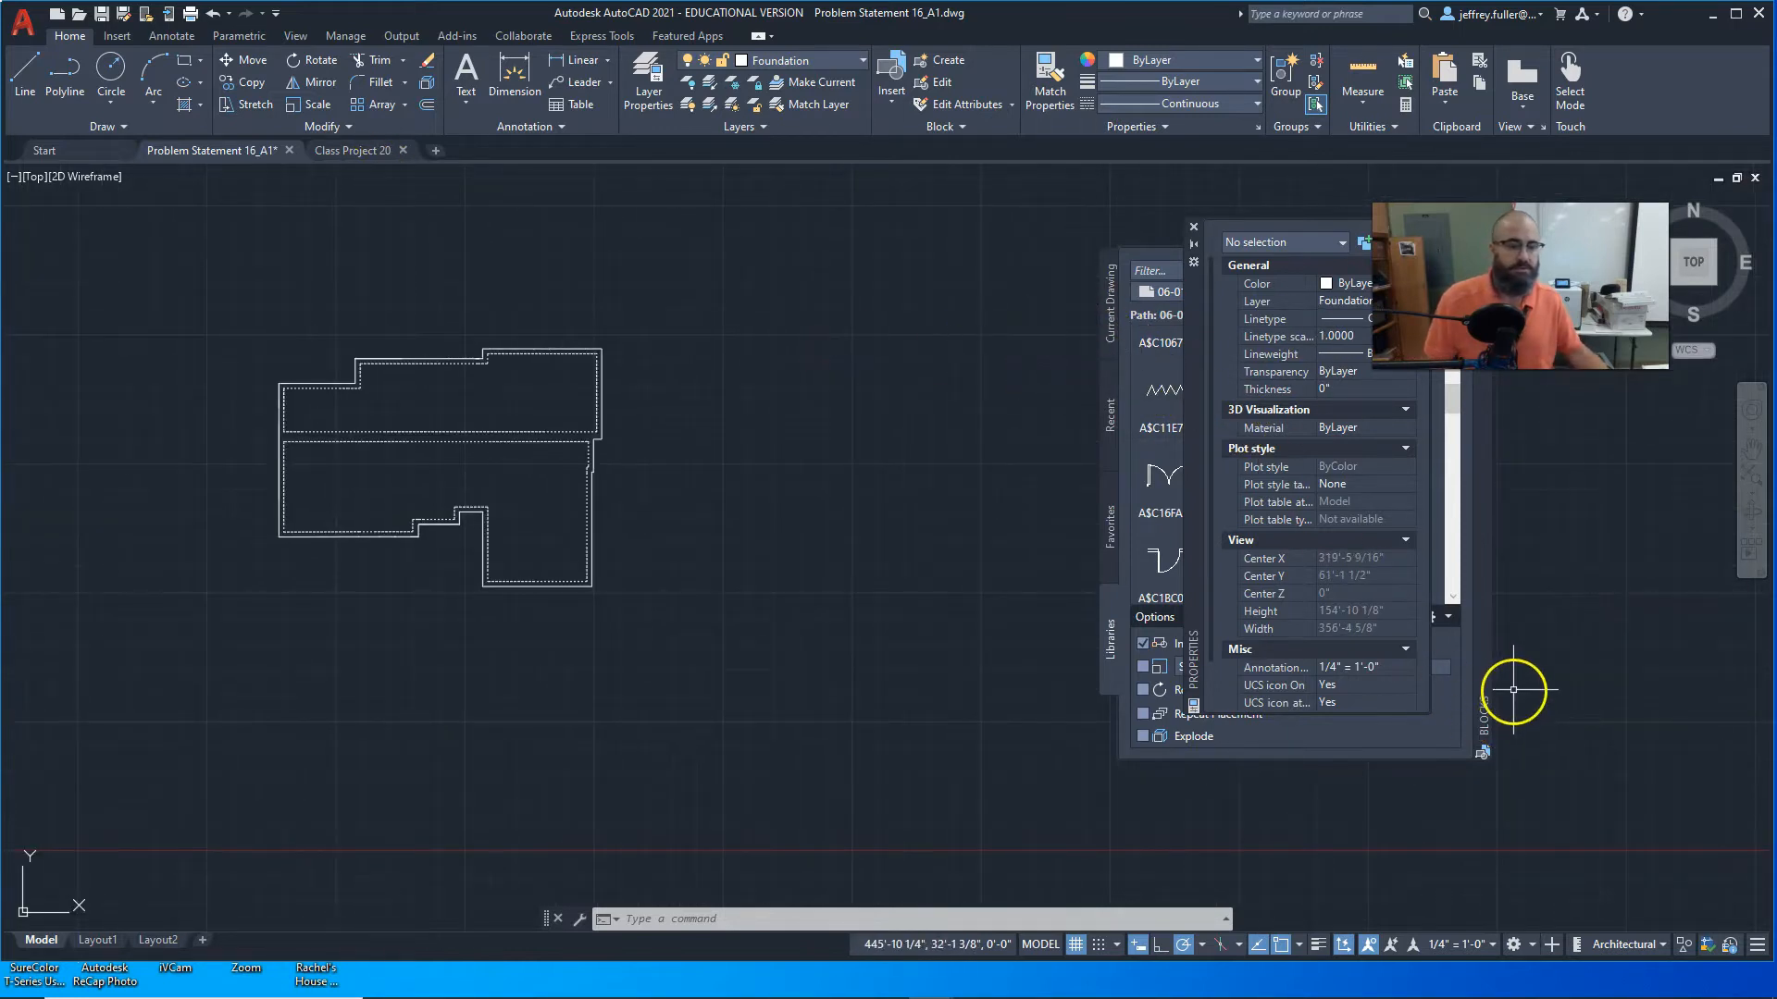
left_click(374, 149)
middle_click_drag(694, 258, 441, 286)
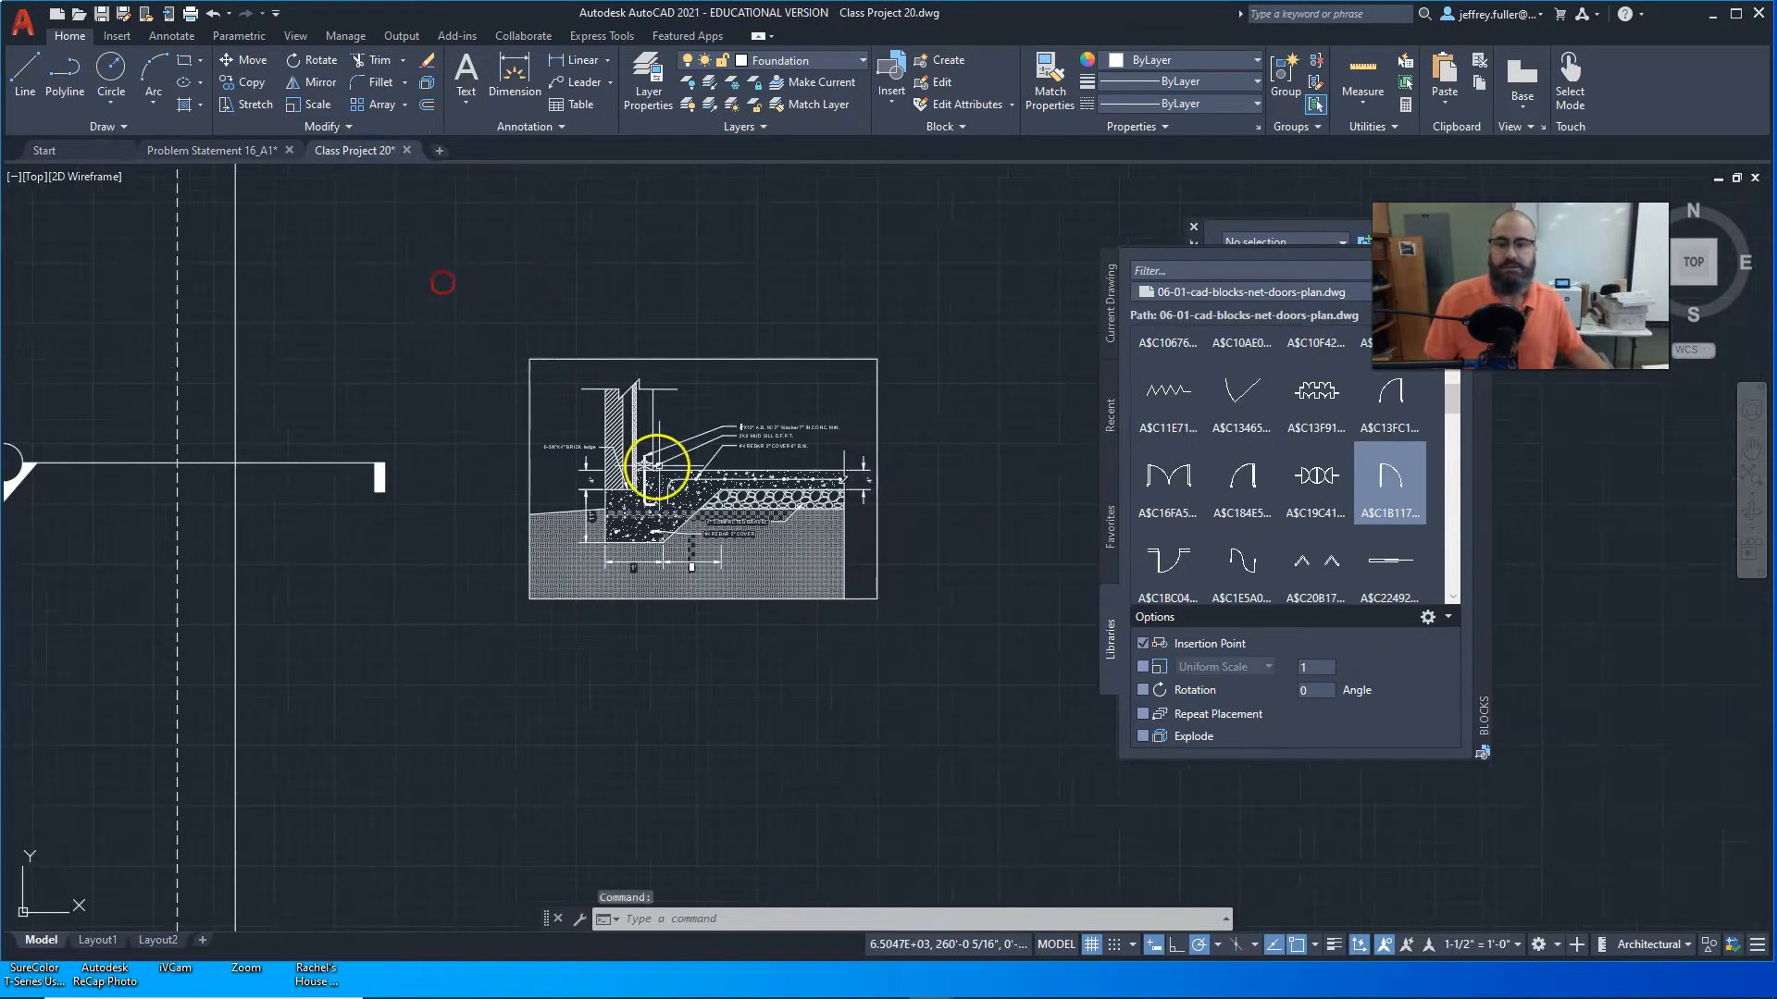
scroll(659, 465, "up", 4)
middle_click_drag(561, 471, 516, 449)
scroll(526, 401, "down", 3)
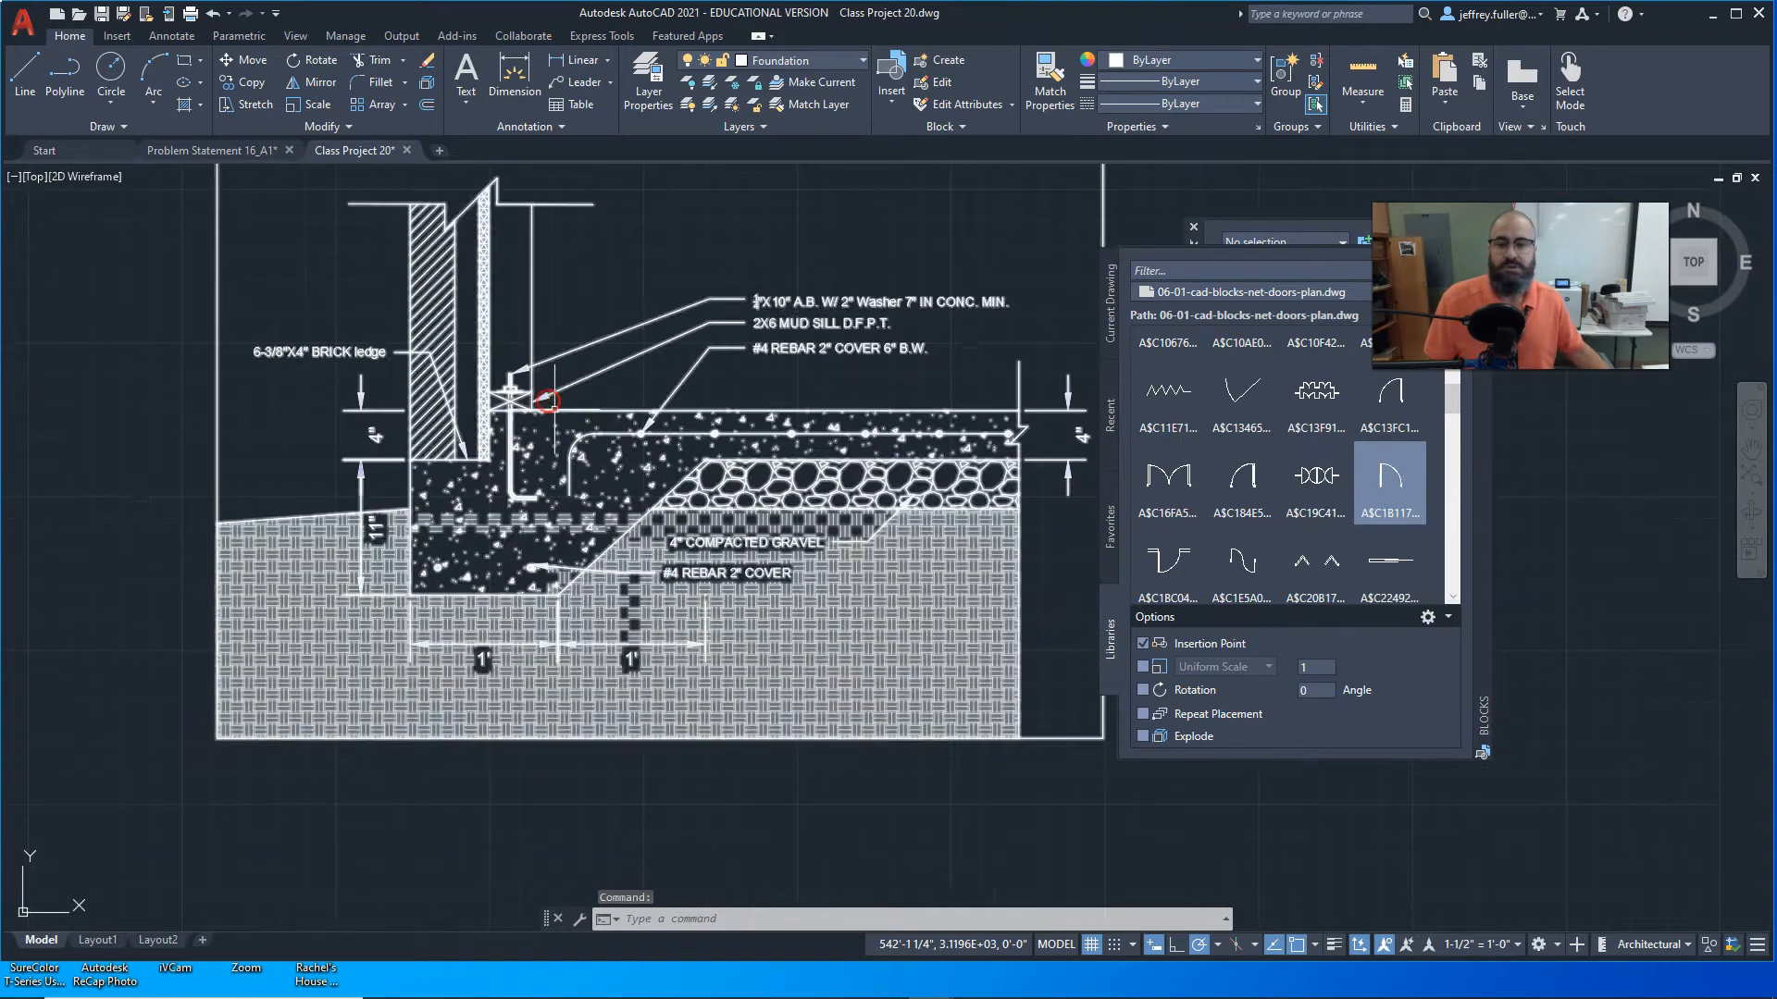
scroll(526, 401, "down", 3)
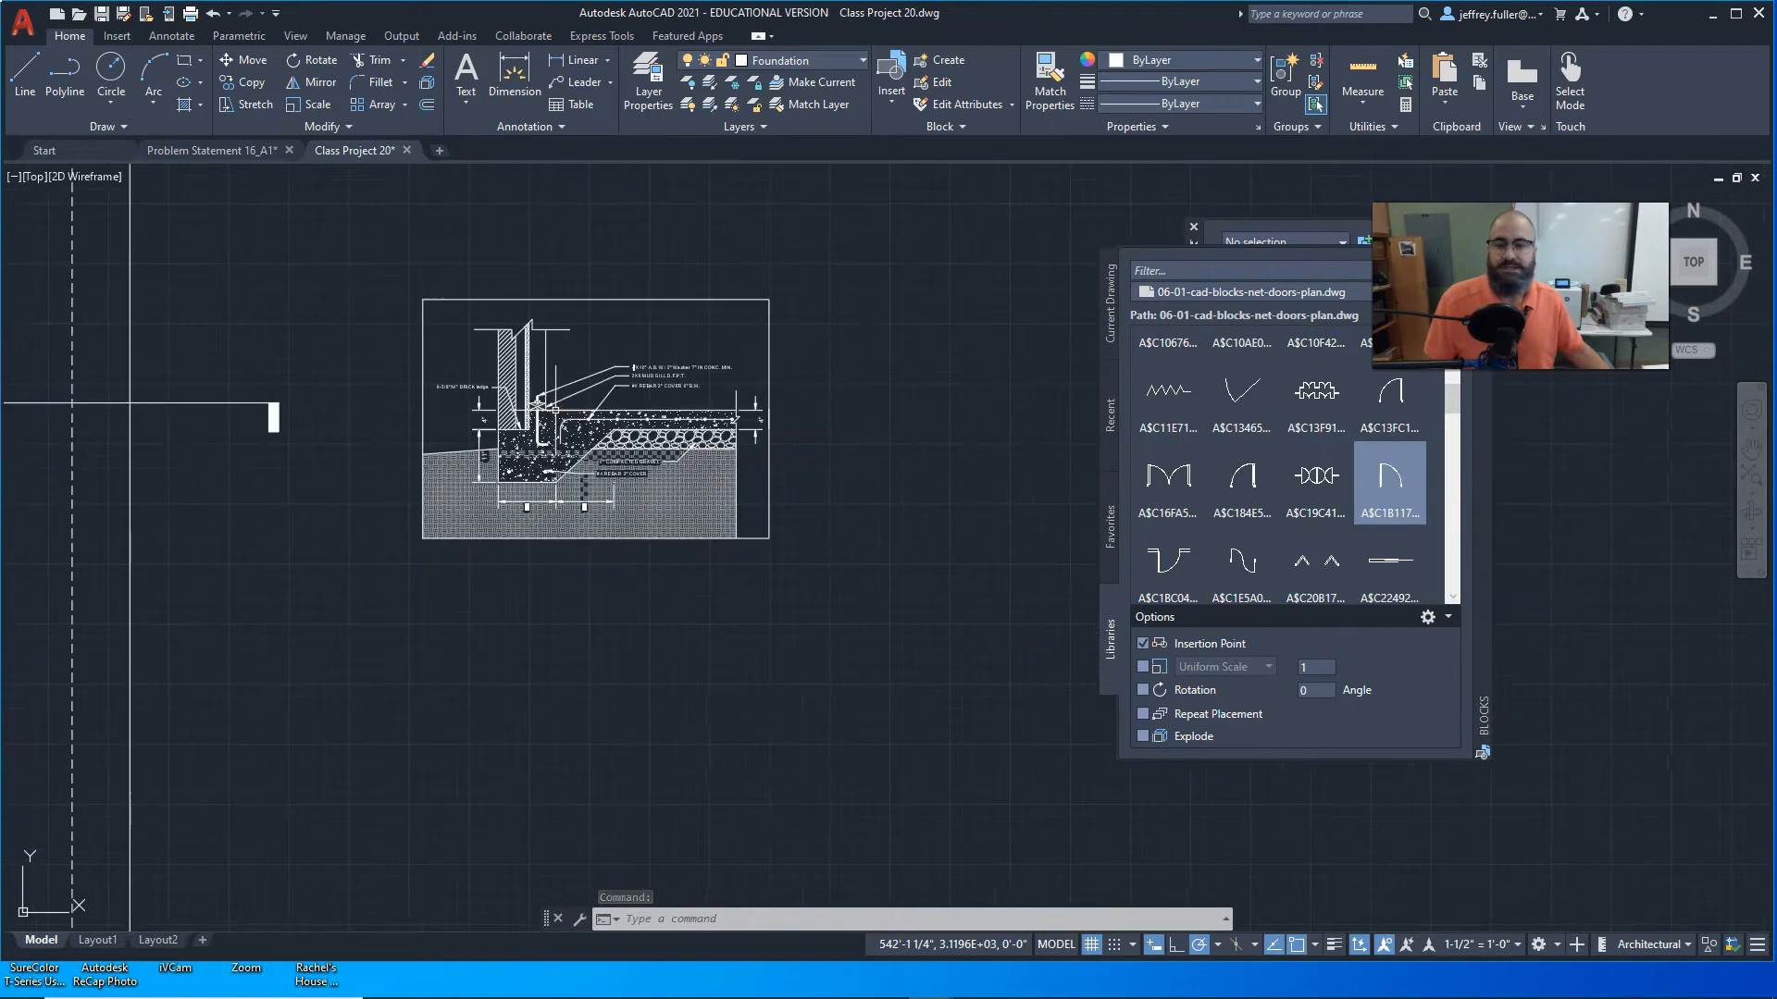
Step: Create a block named Foundation Section Brick from the foundation detail, with its base point at the frame's upper-right corner
left_click(118, 37)
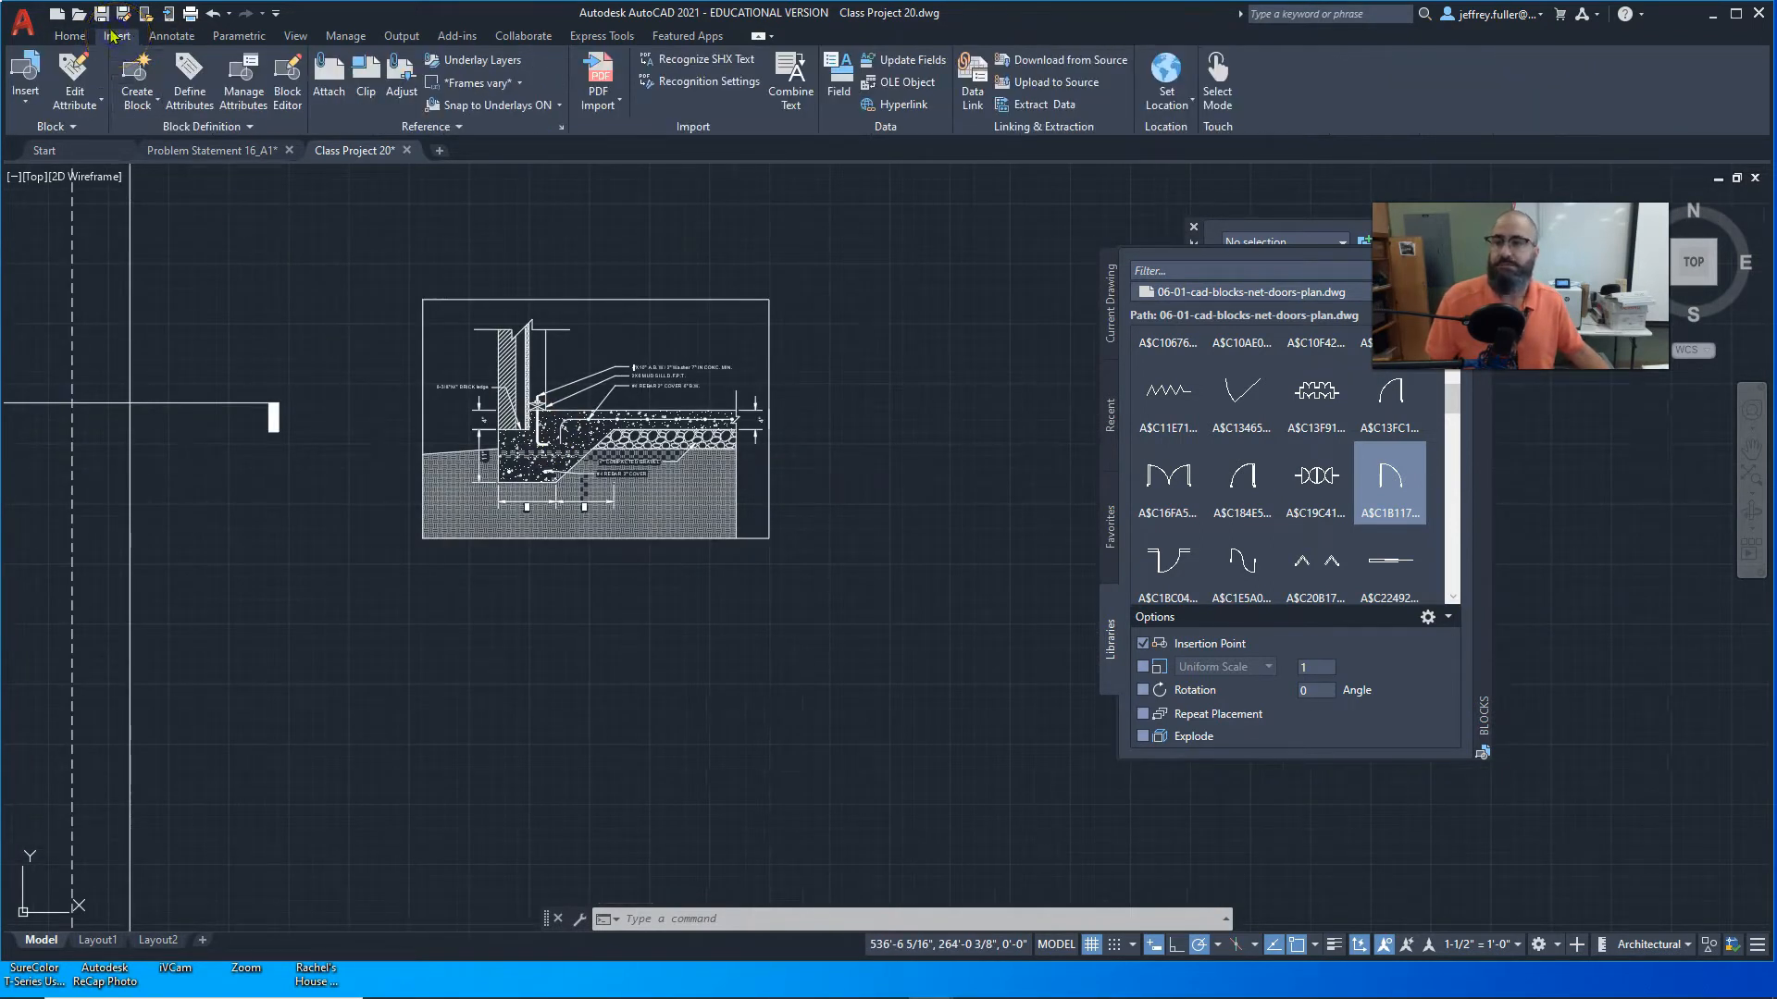
left_click(139, 102)
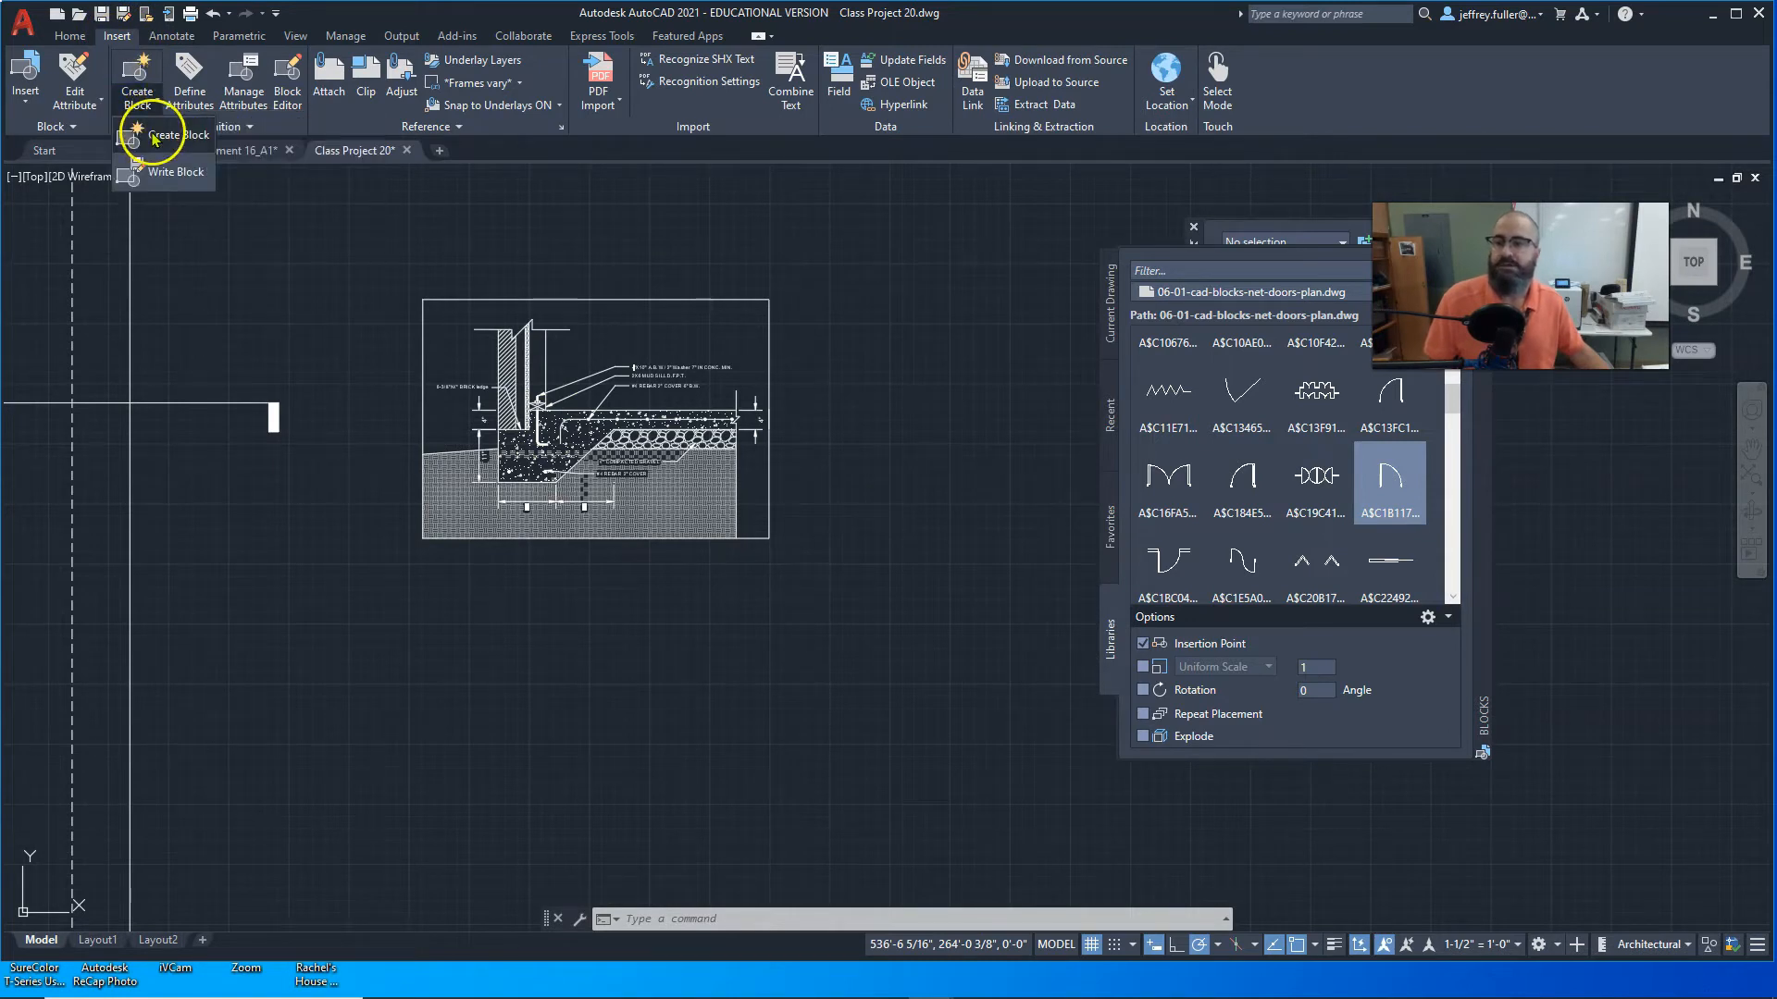
left_click(150, 135)
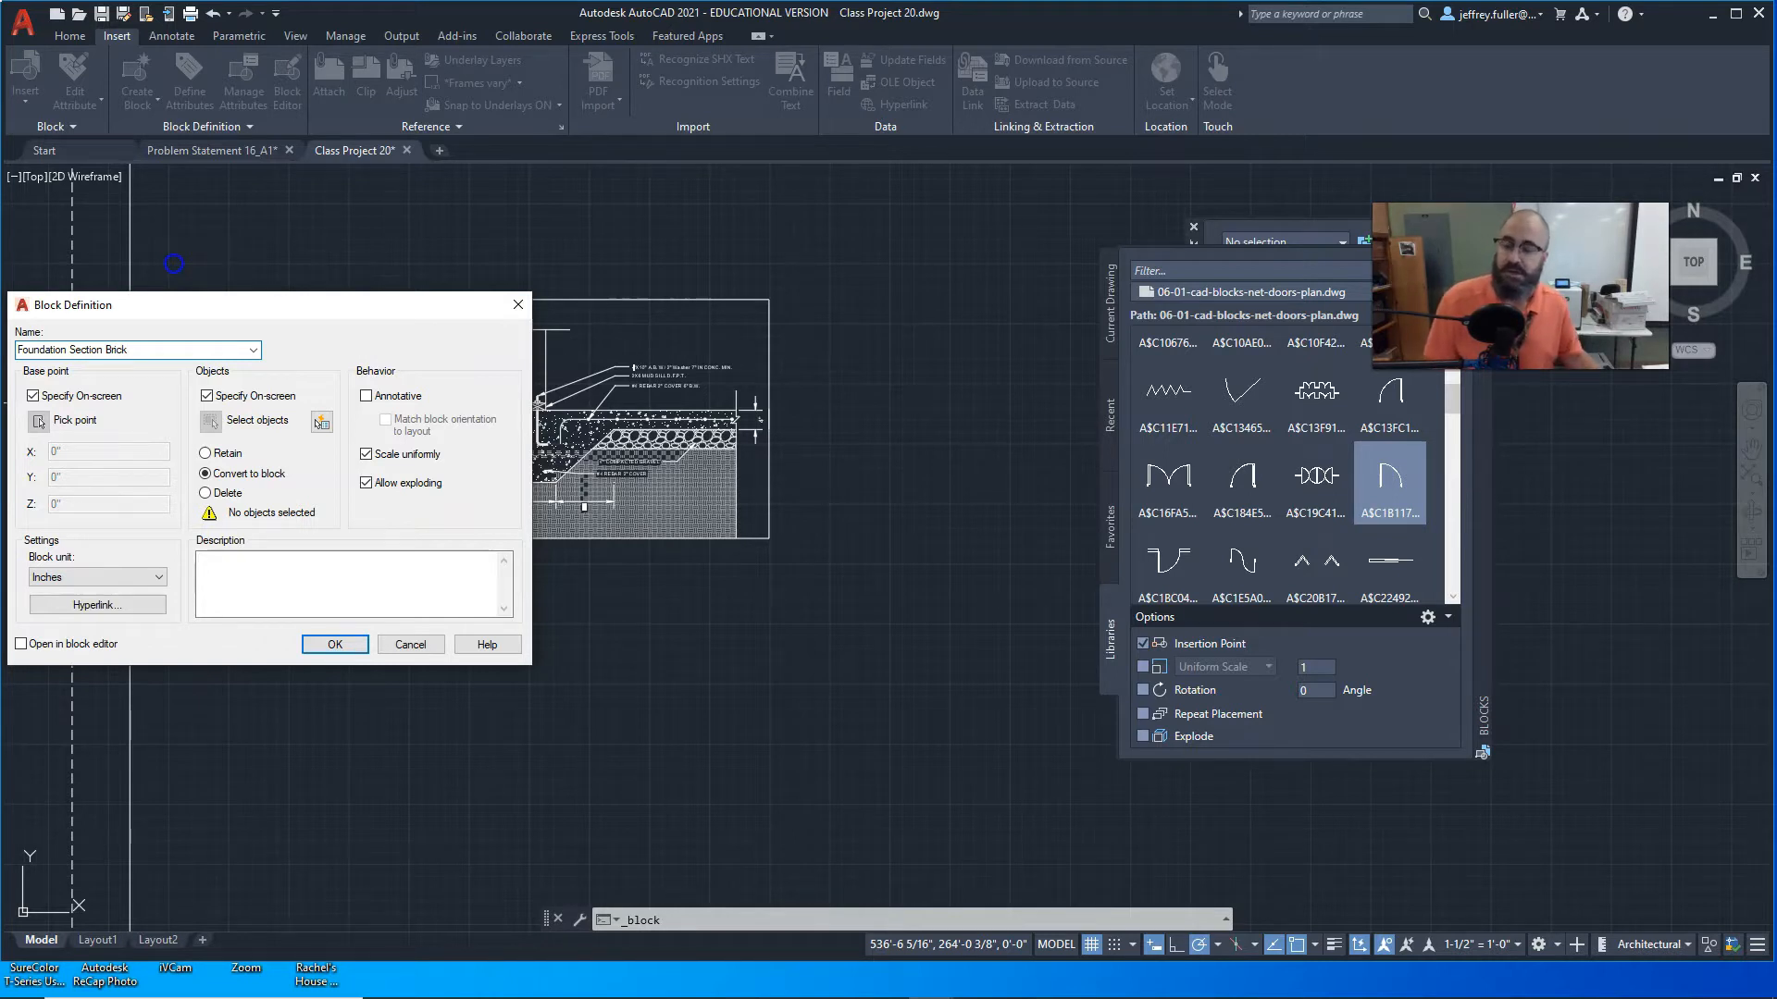
left_click(326, 645)
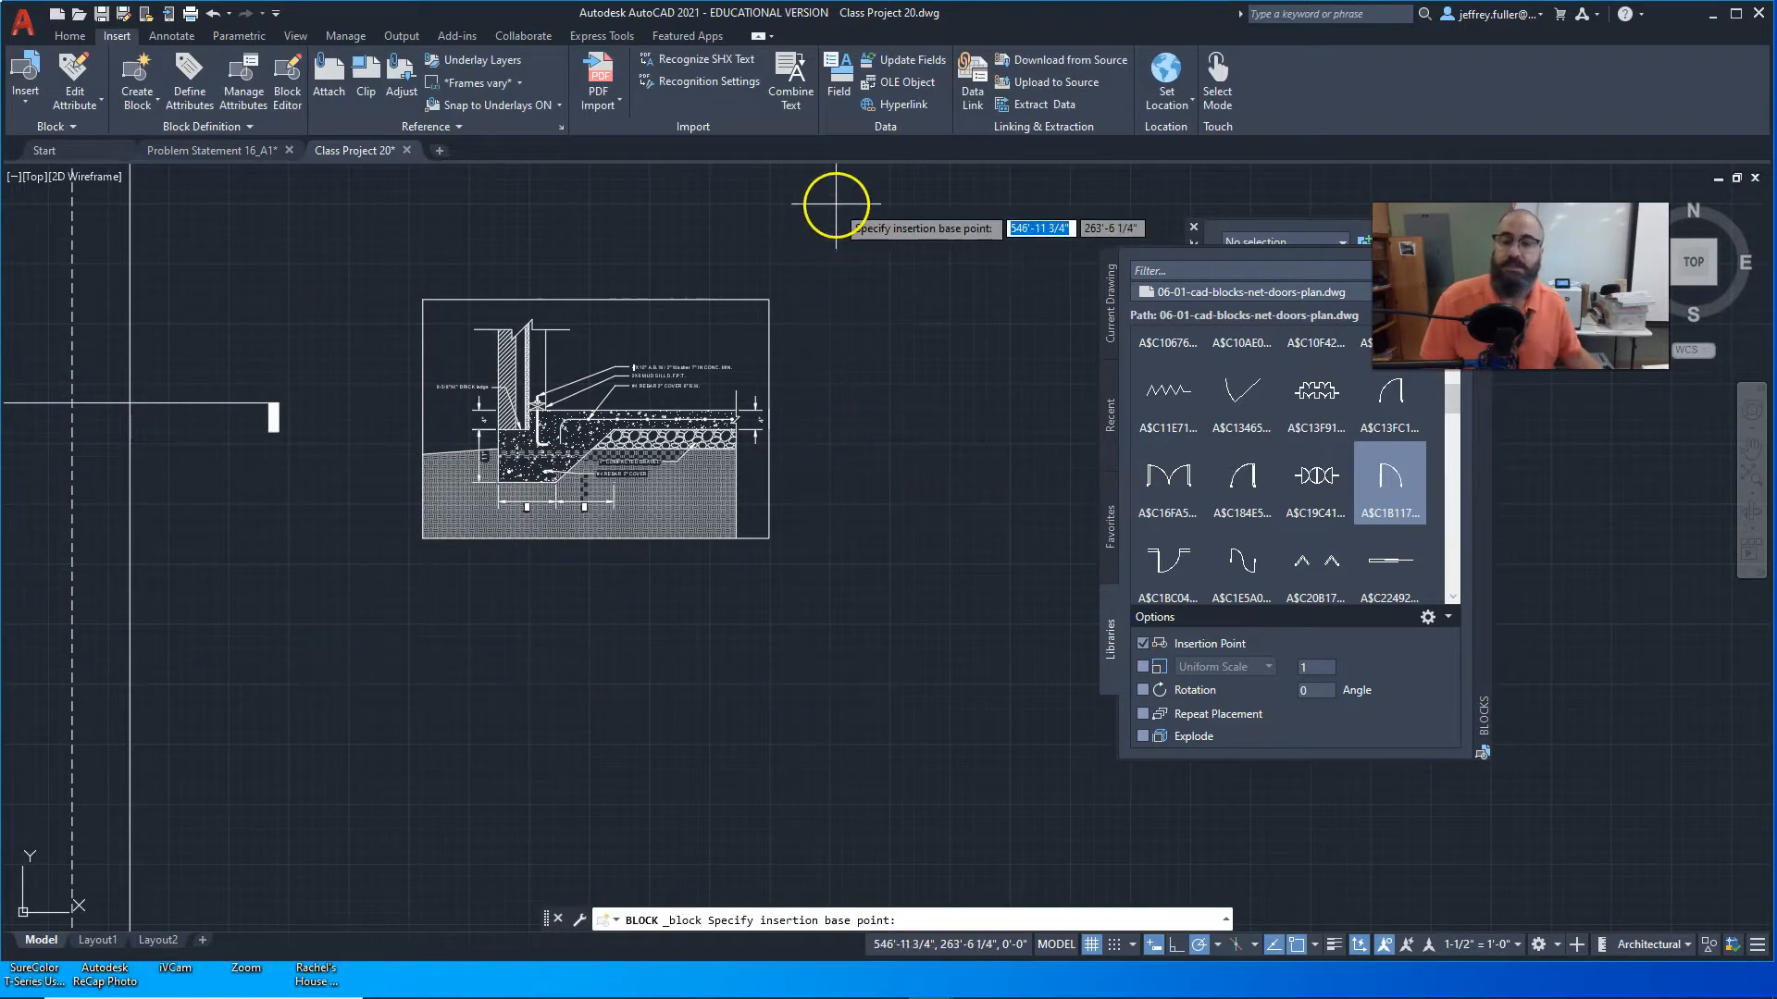
left_click(769, 300)
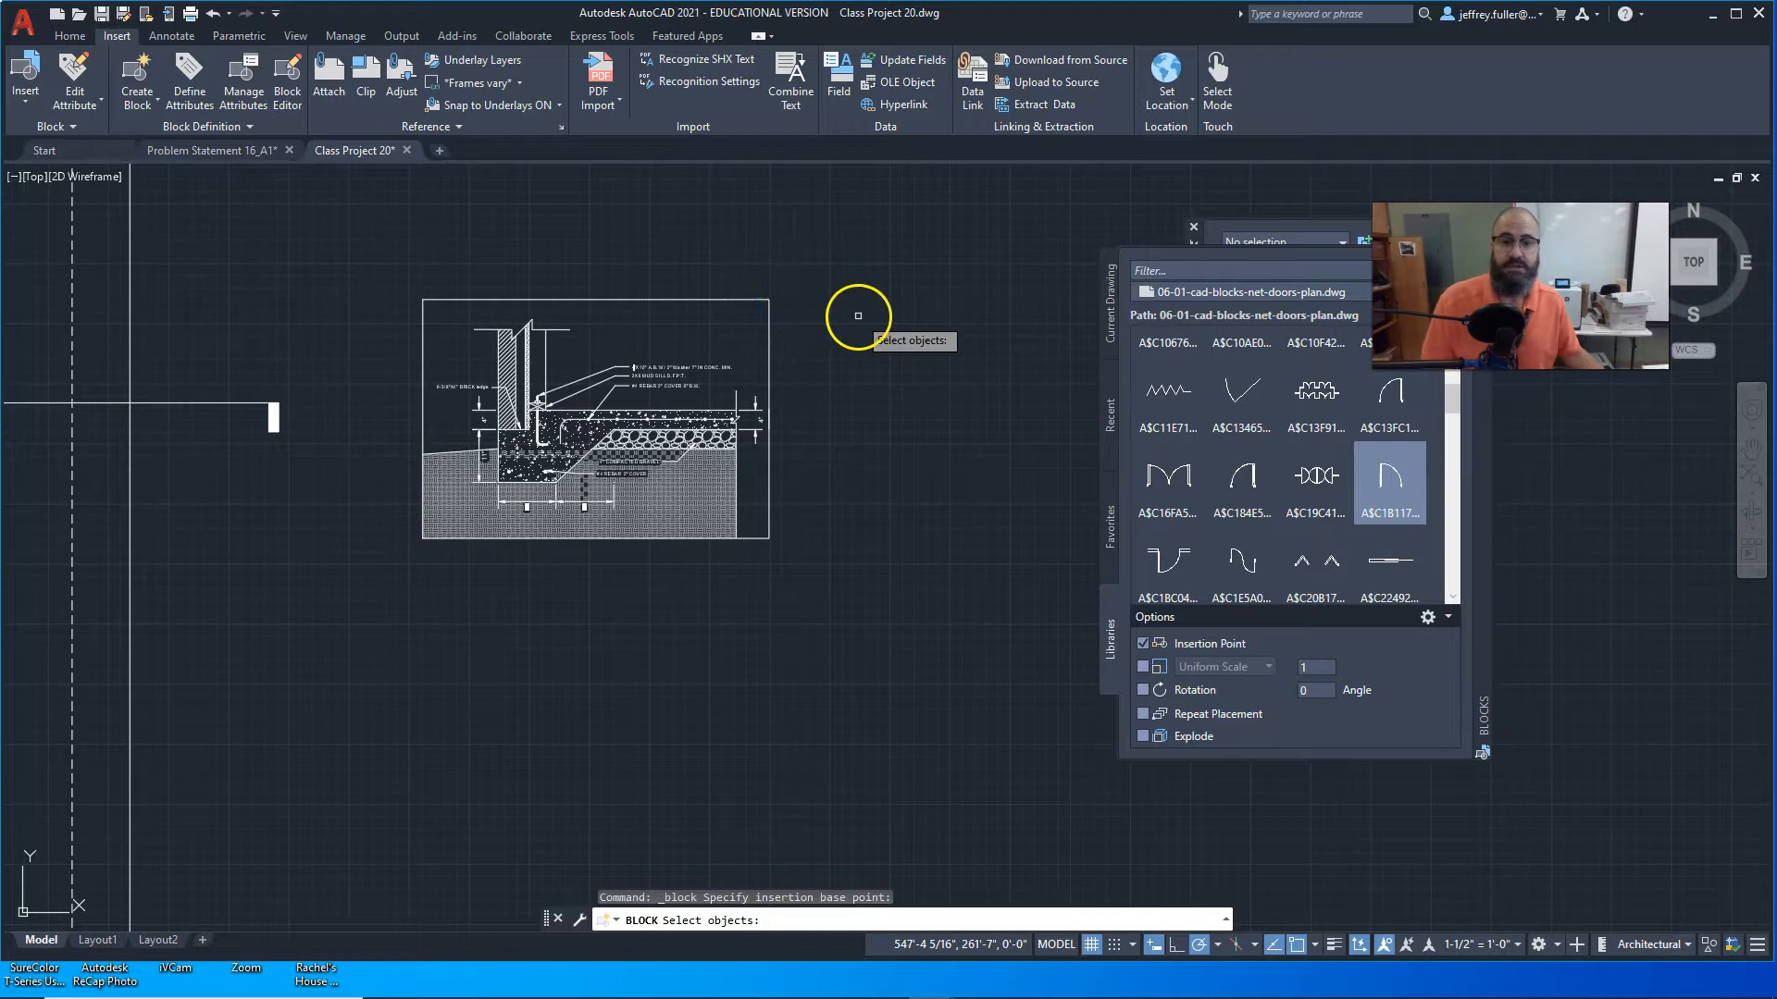
left_click(772, 339)
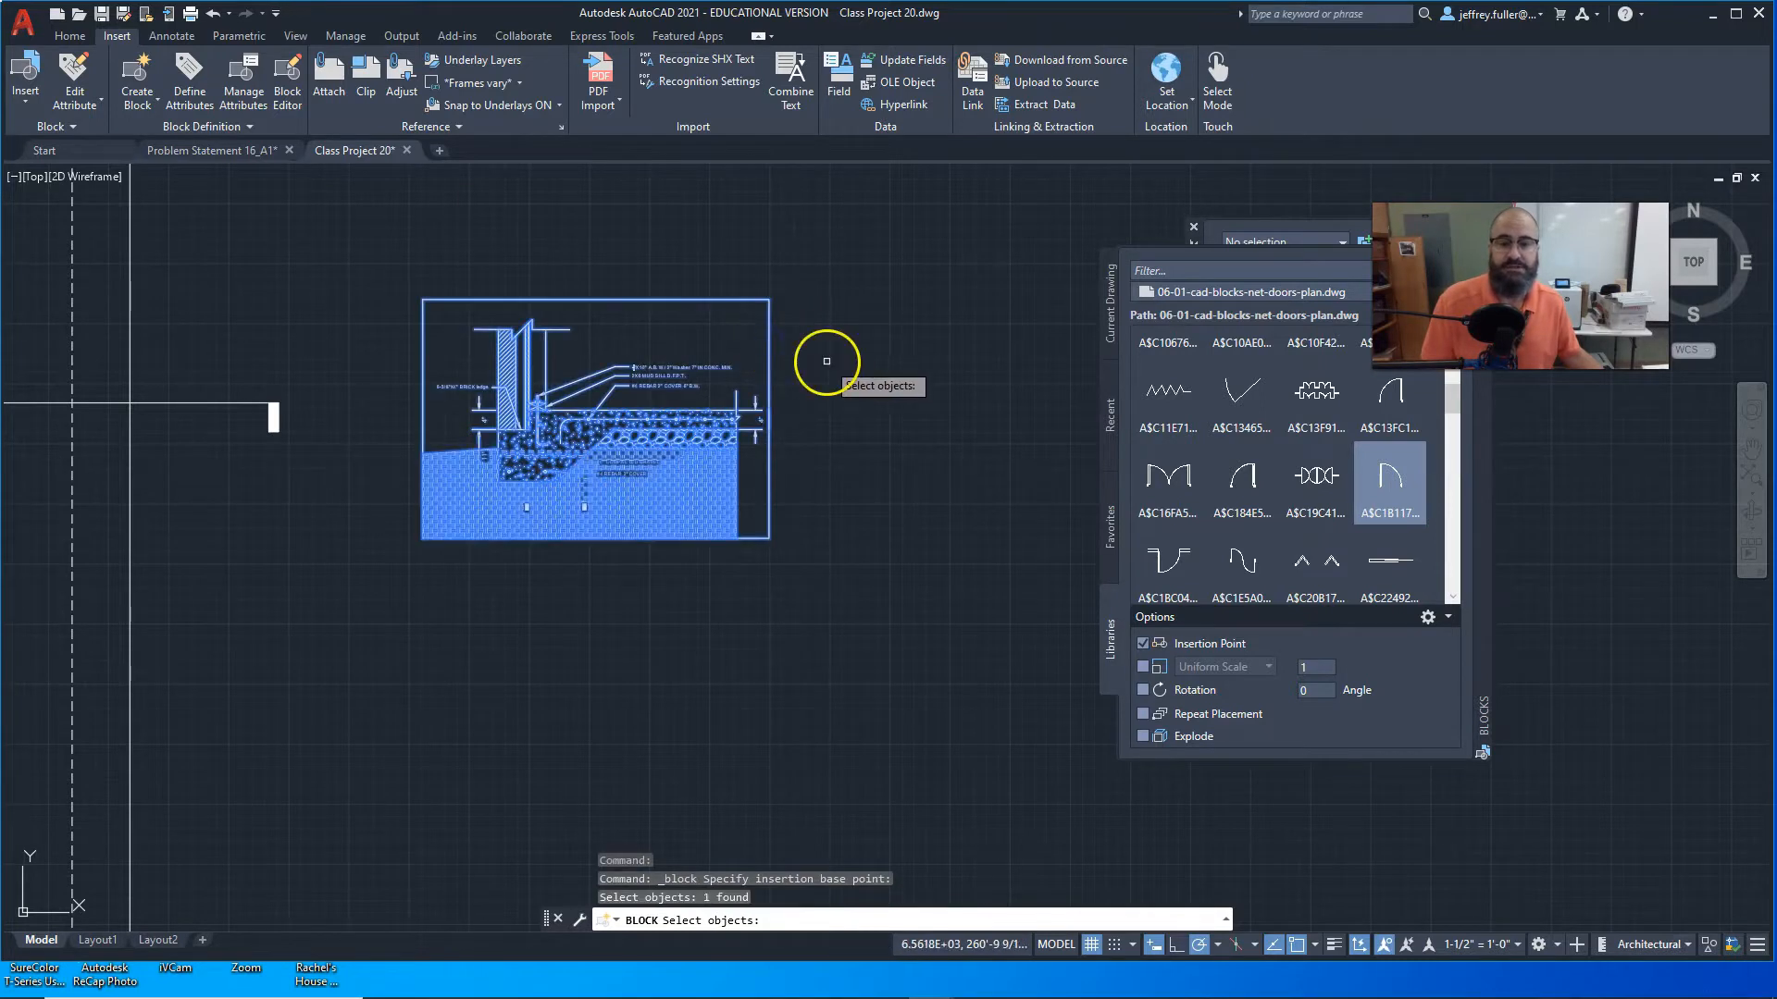
key("Return")
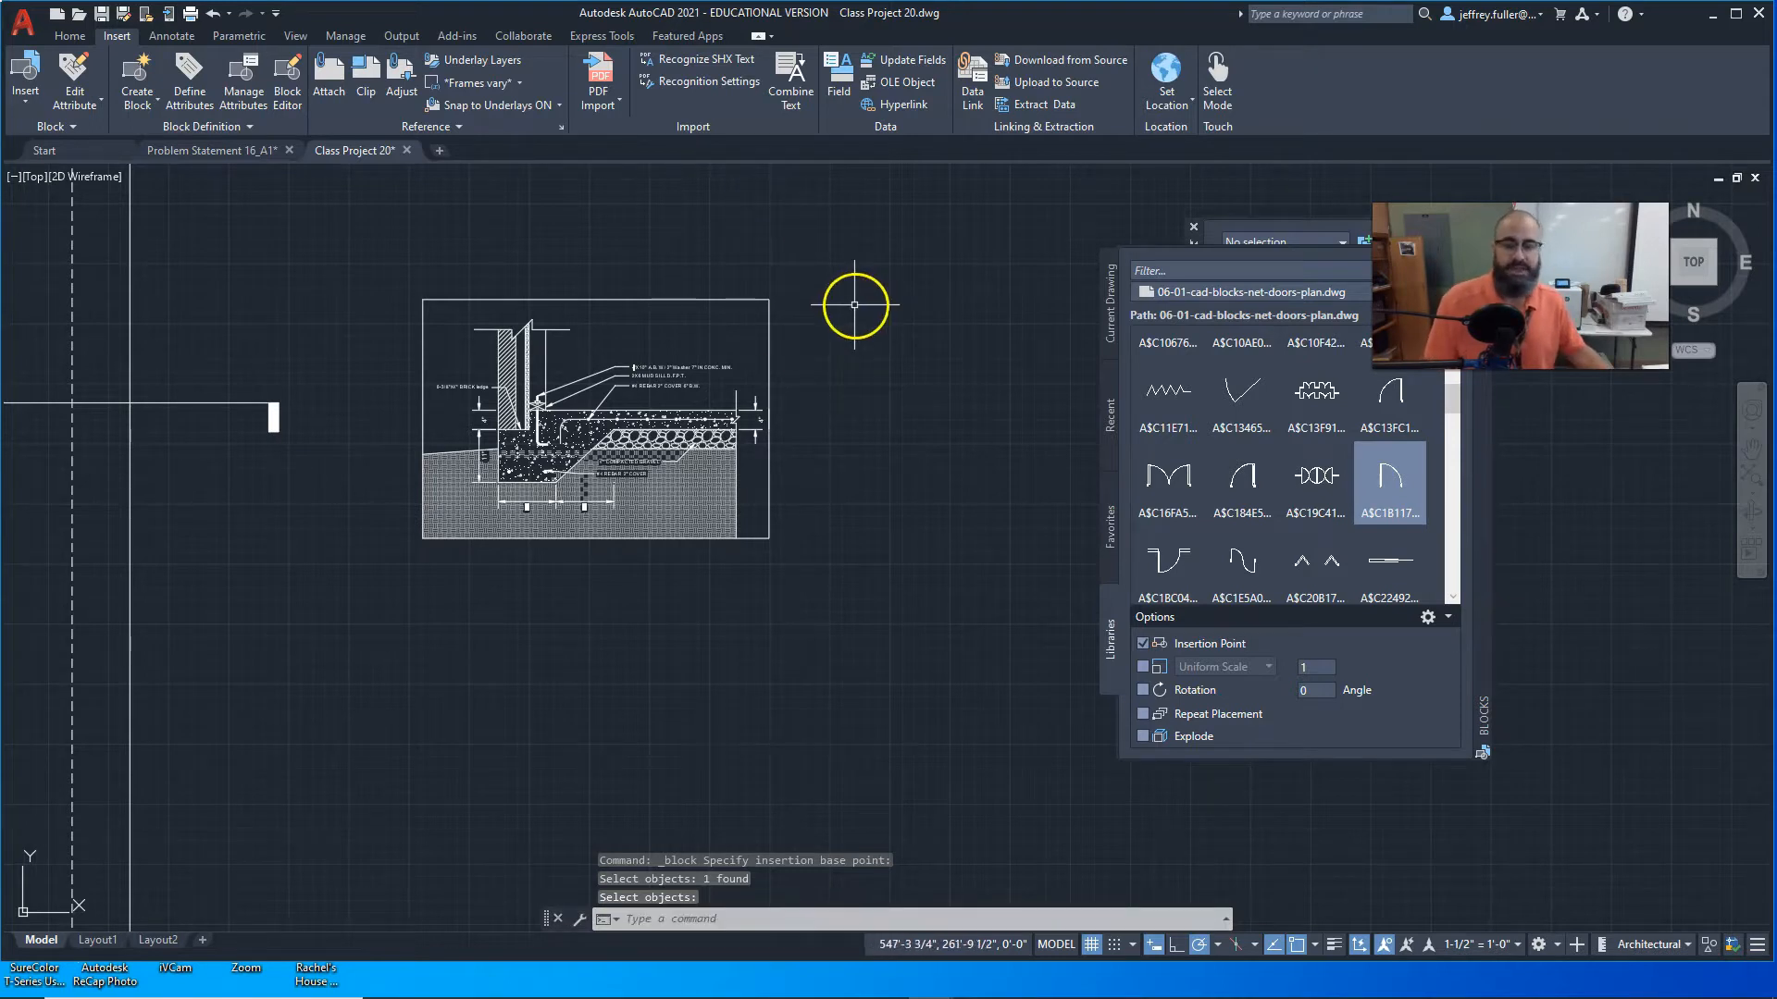
Step: Switch back to the Problem Statement 16_A1 drawing with its foundation plan
left_click(212, 150)
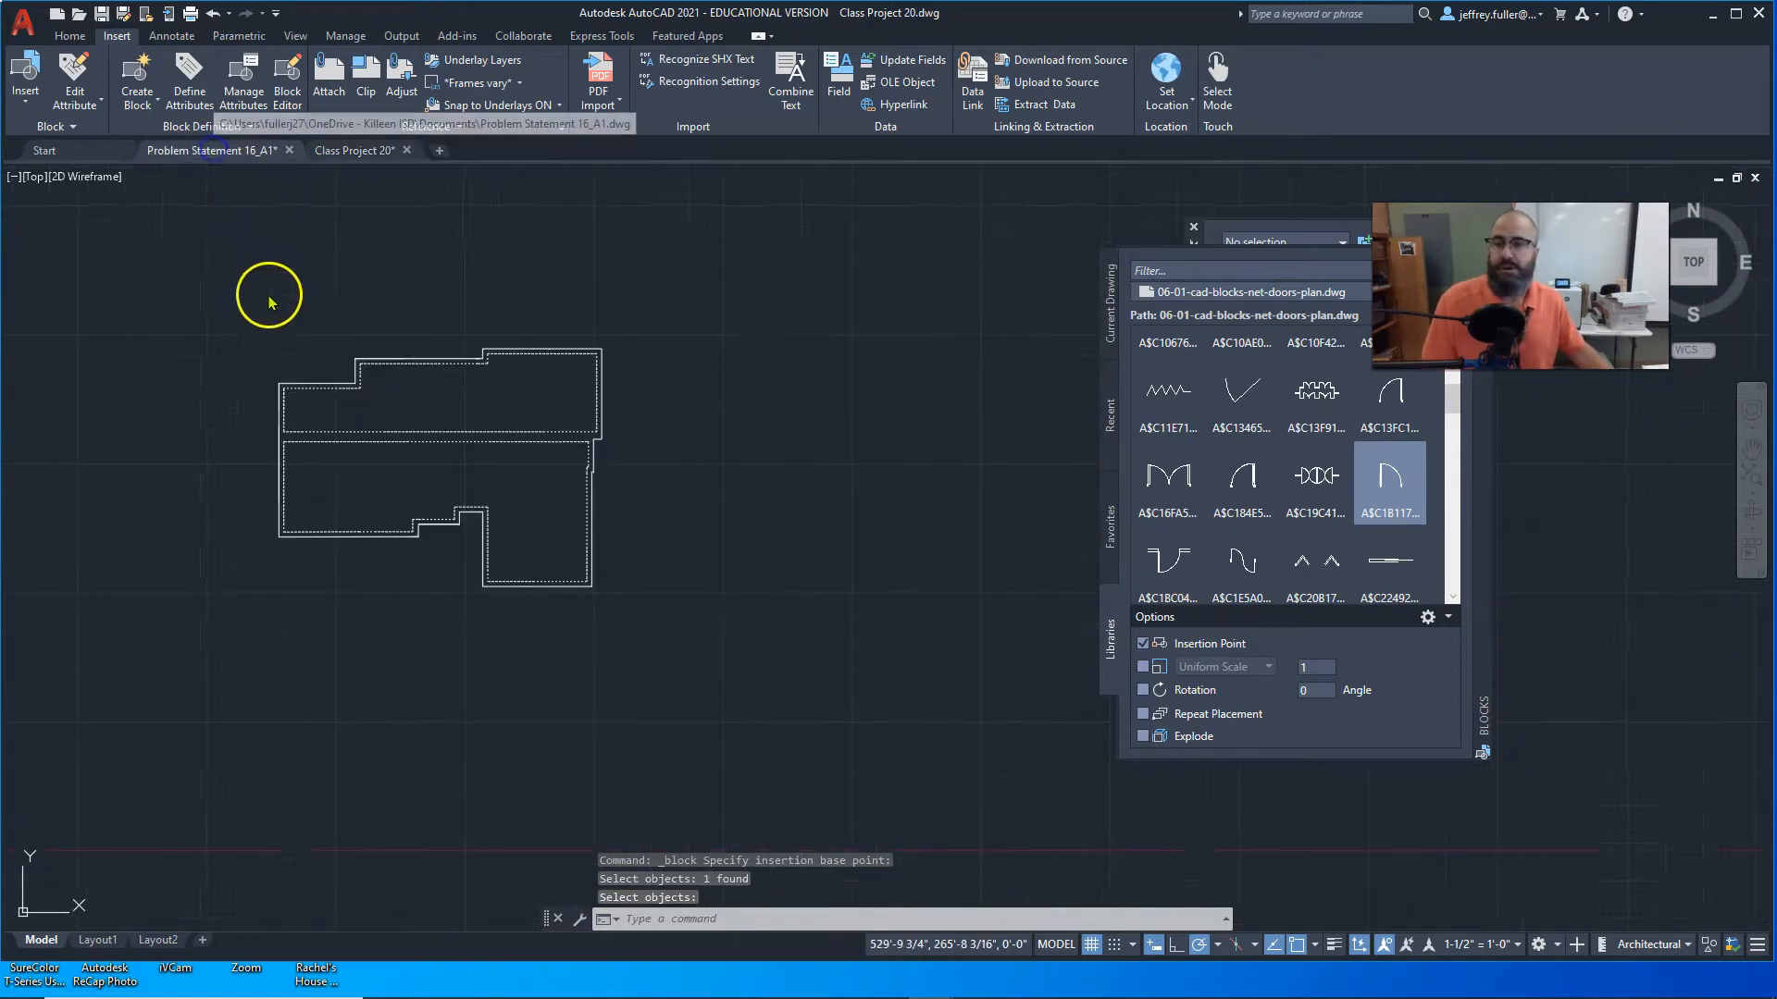
scroll(376, 381, "down", 5)
scroll(449, 479, "up", 4)
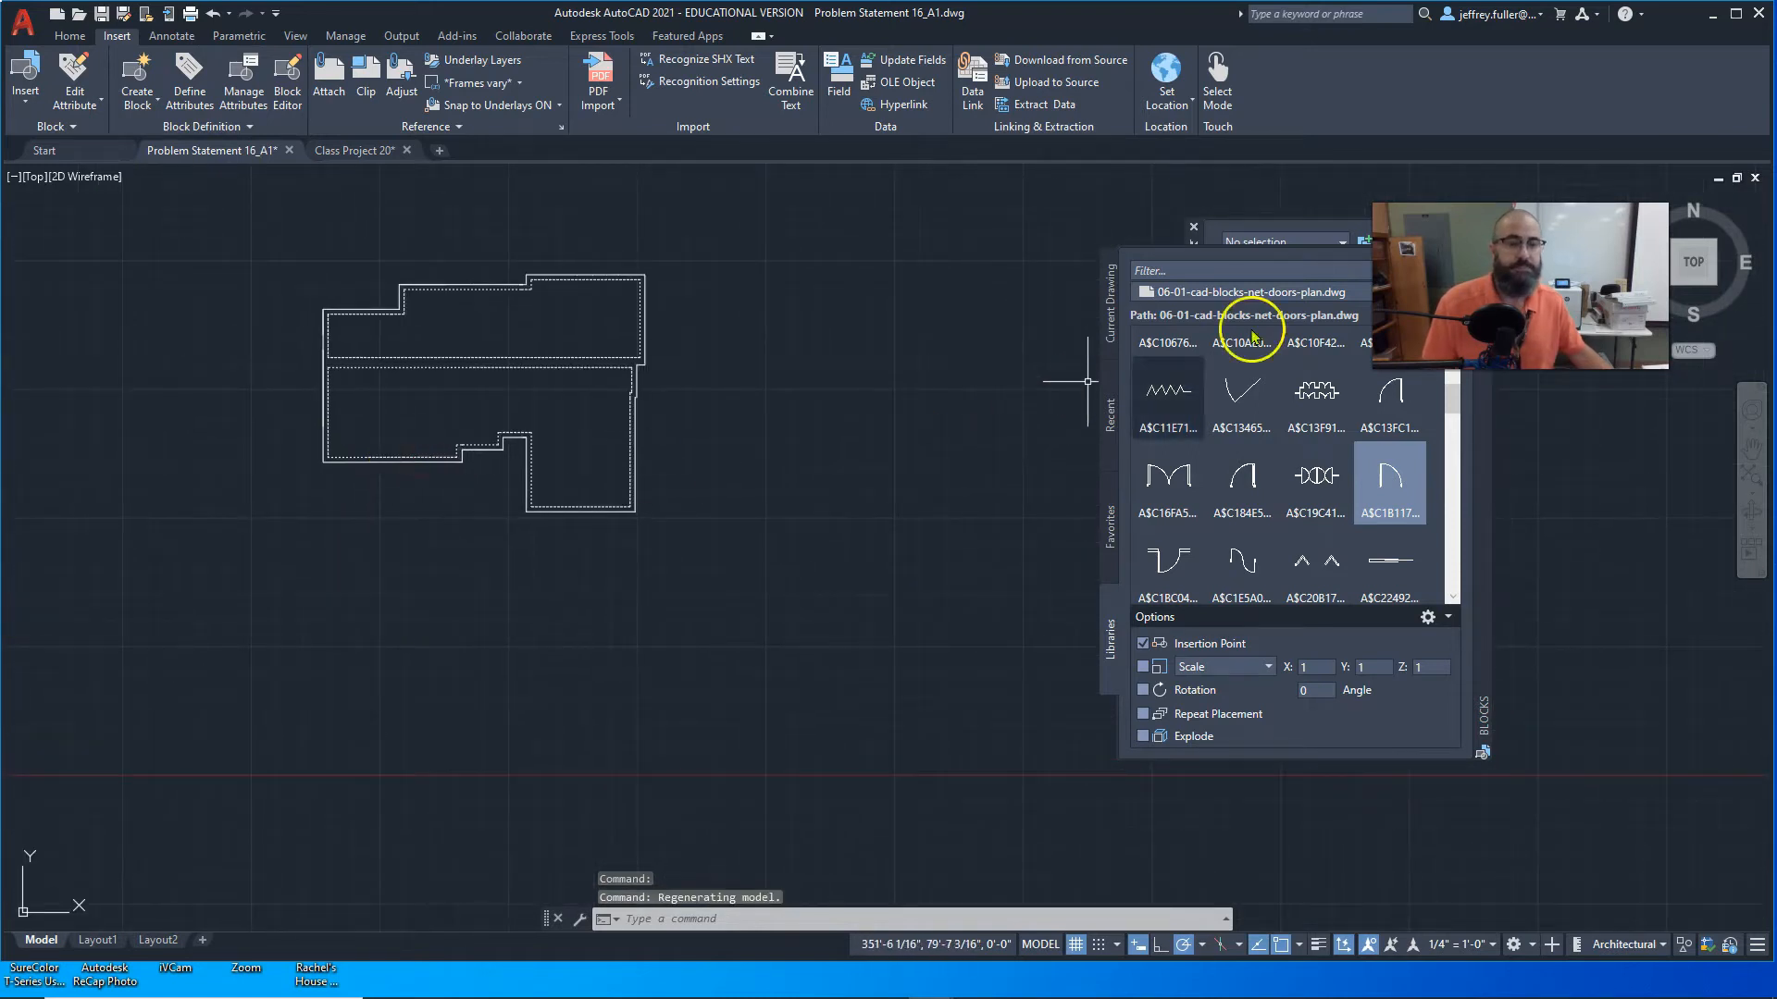
left_click(1255, 466)
key("Escape")
key("Escape")
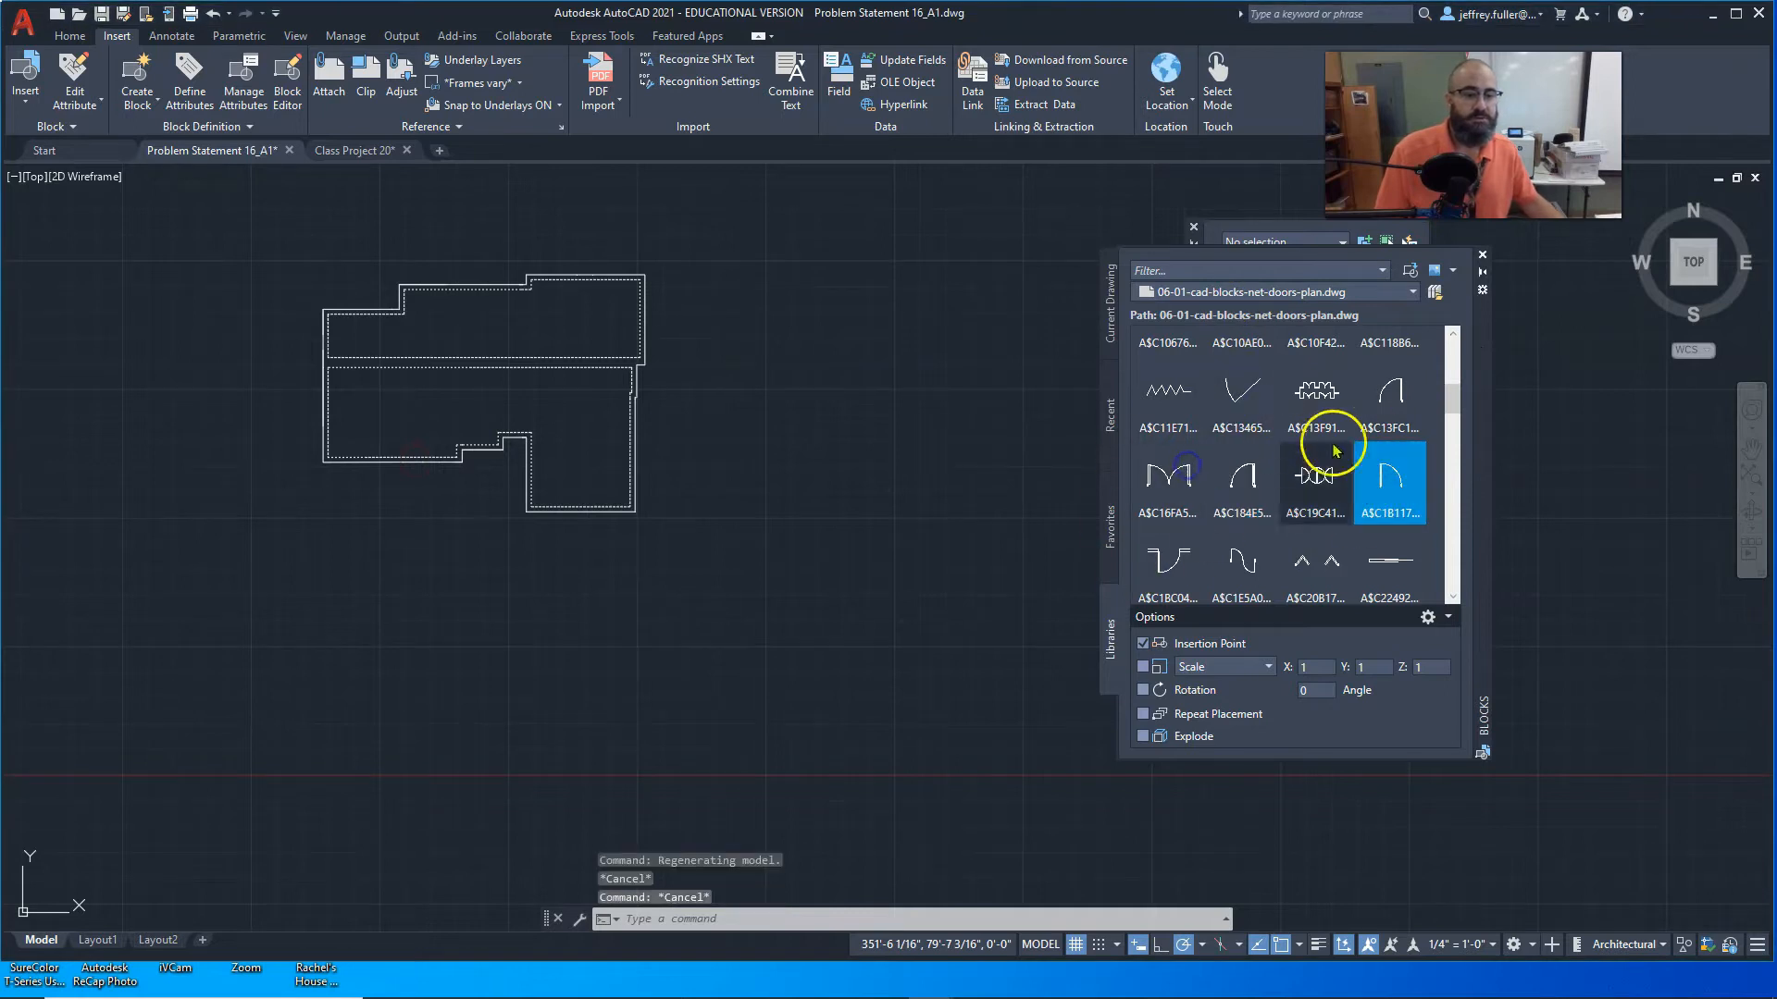
Step: Load the Class Project 20 drawing from the Documents folder as the block library
left_click(1435, 292)
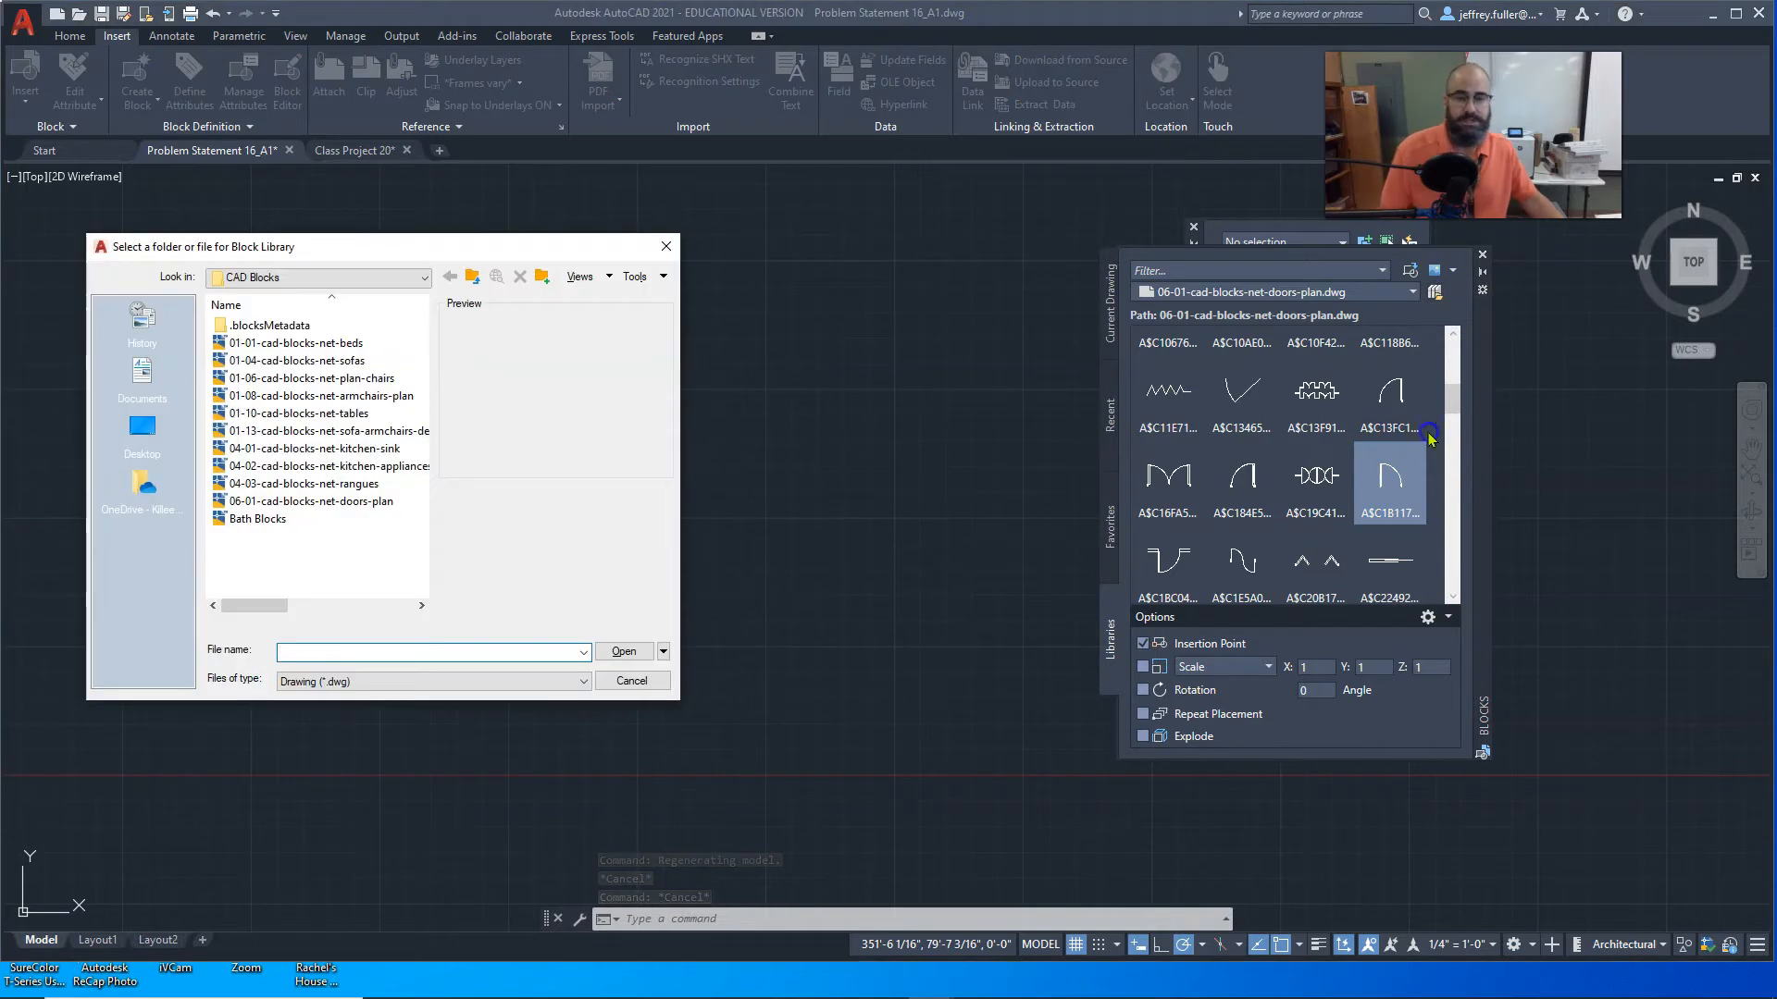
left_click(140, 375)
scroll(294, 455, "down", 15)
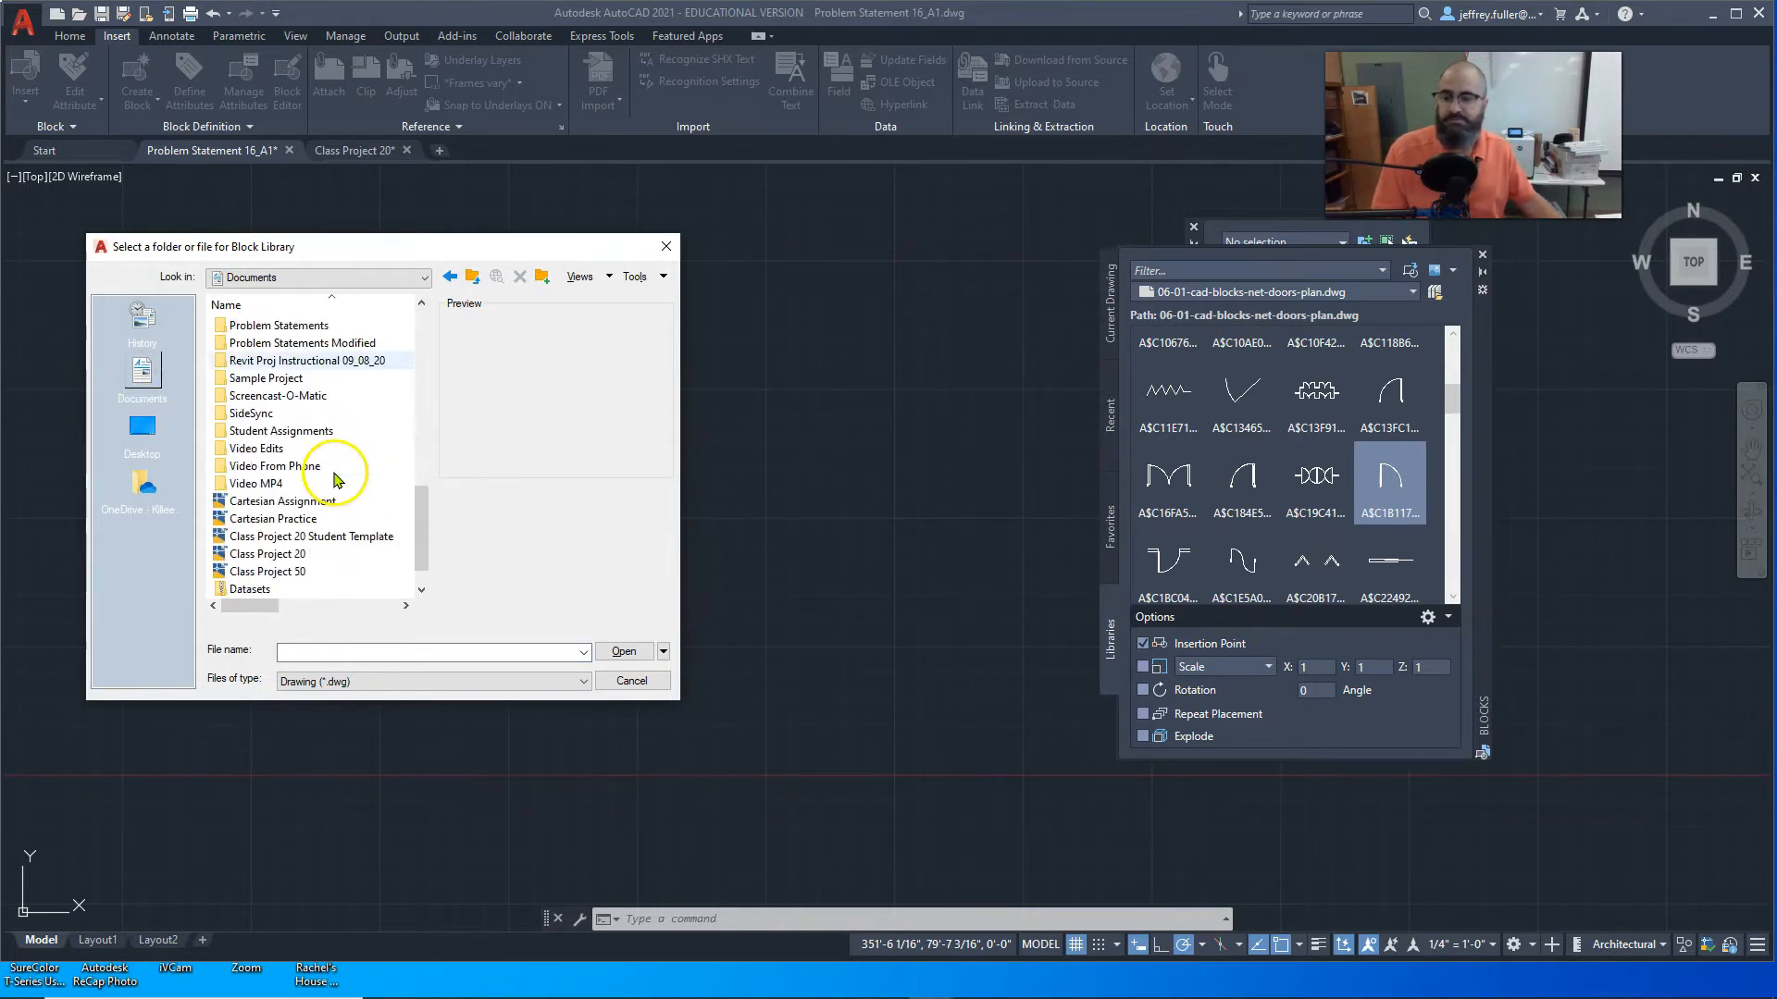
scroll(338, 480, "down", 1)
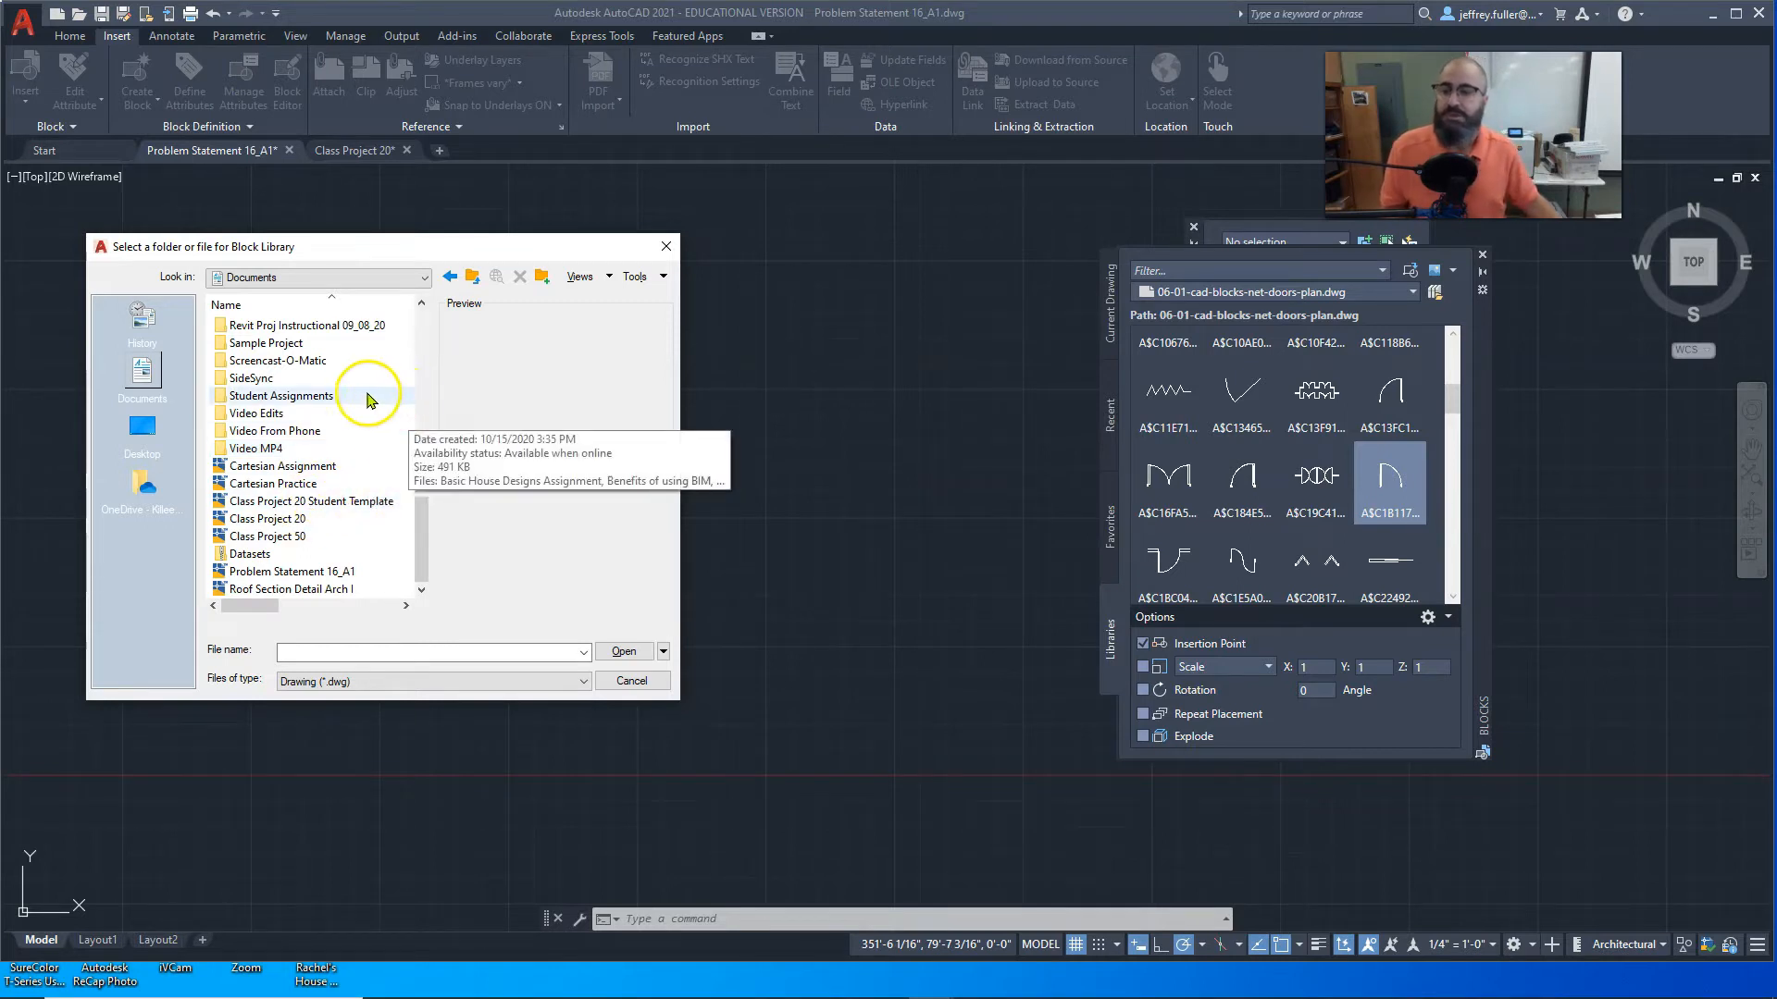
left_click(269, 522)
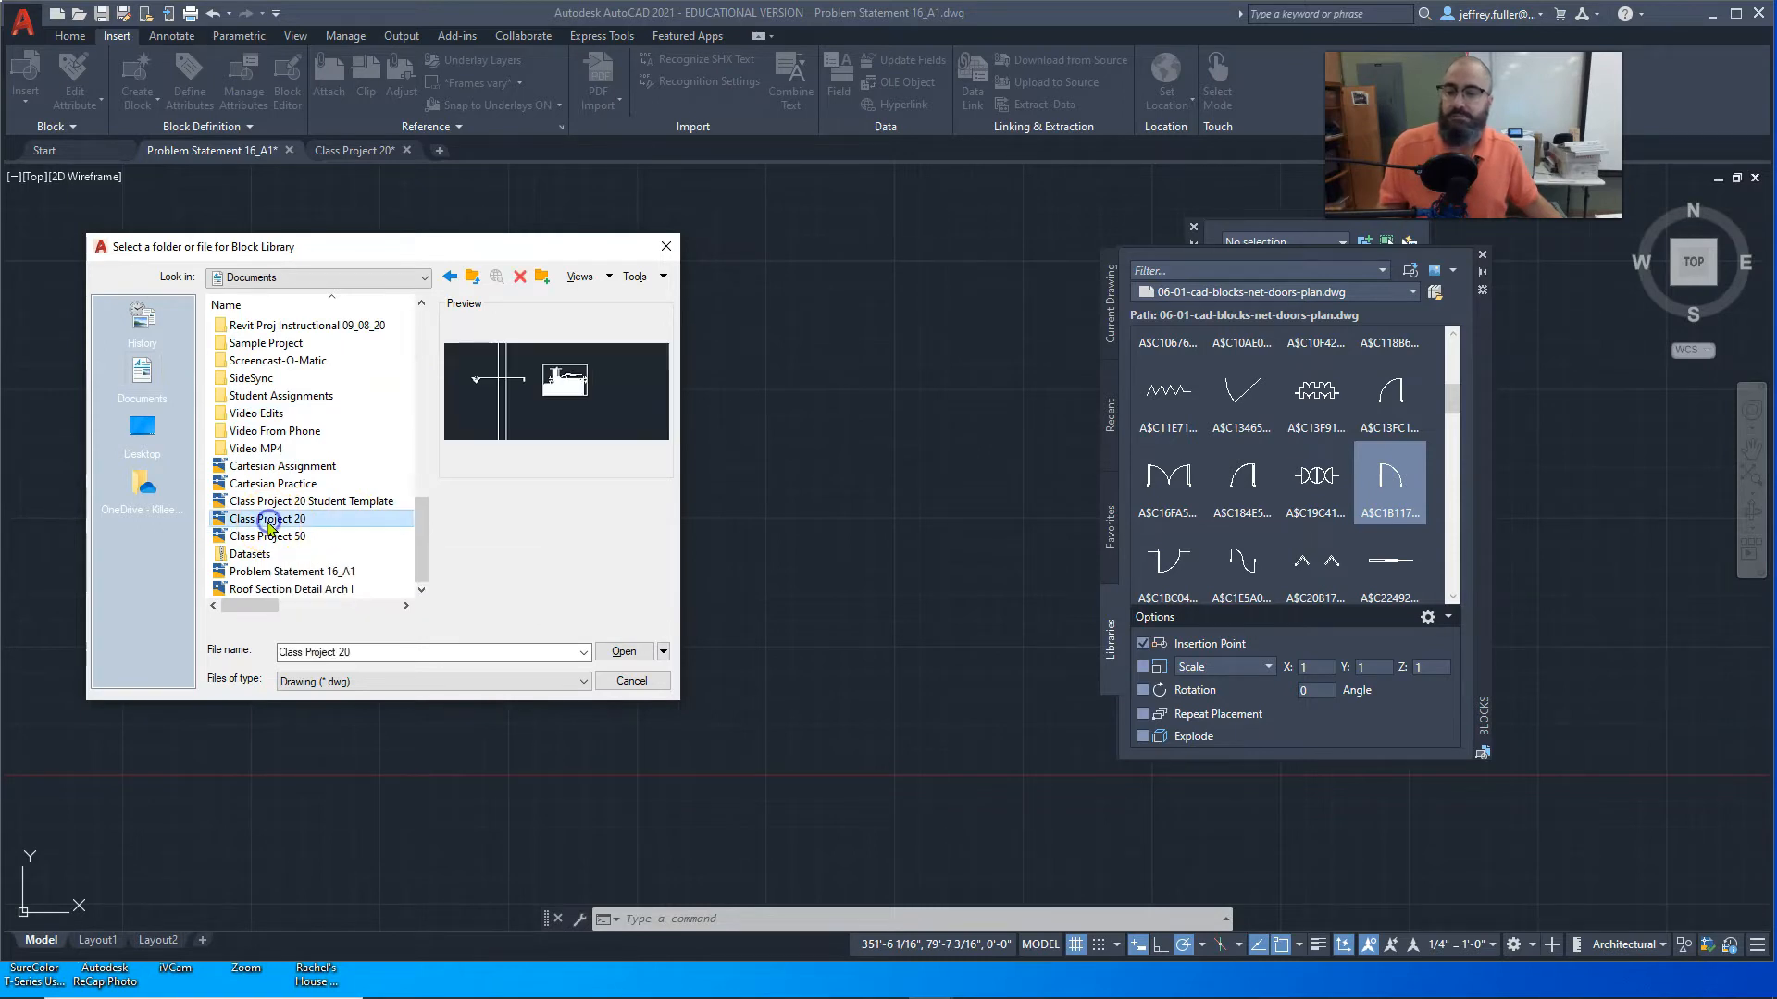
left_click(624, 652)
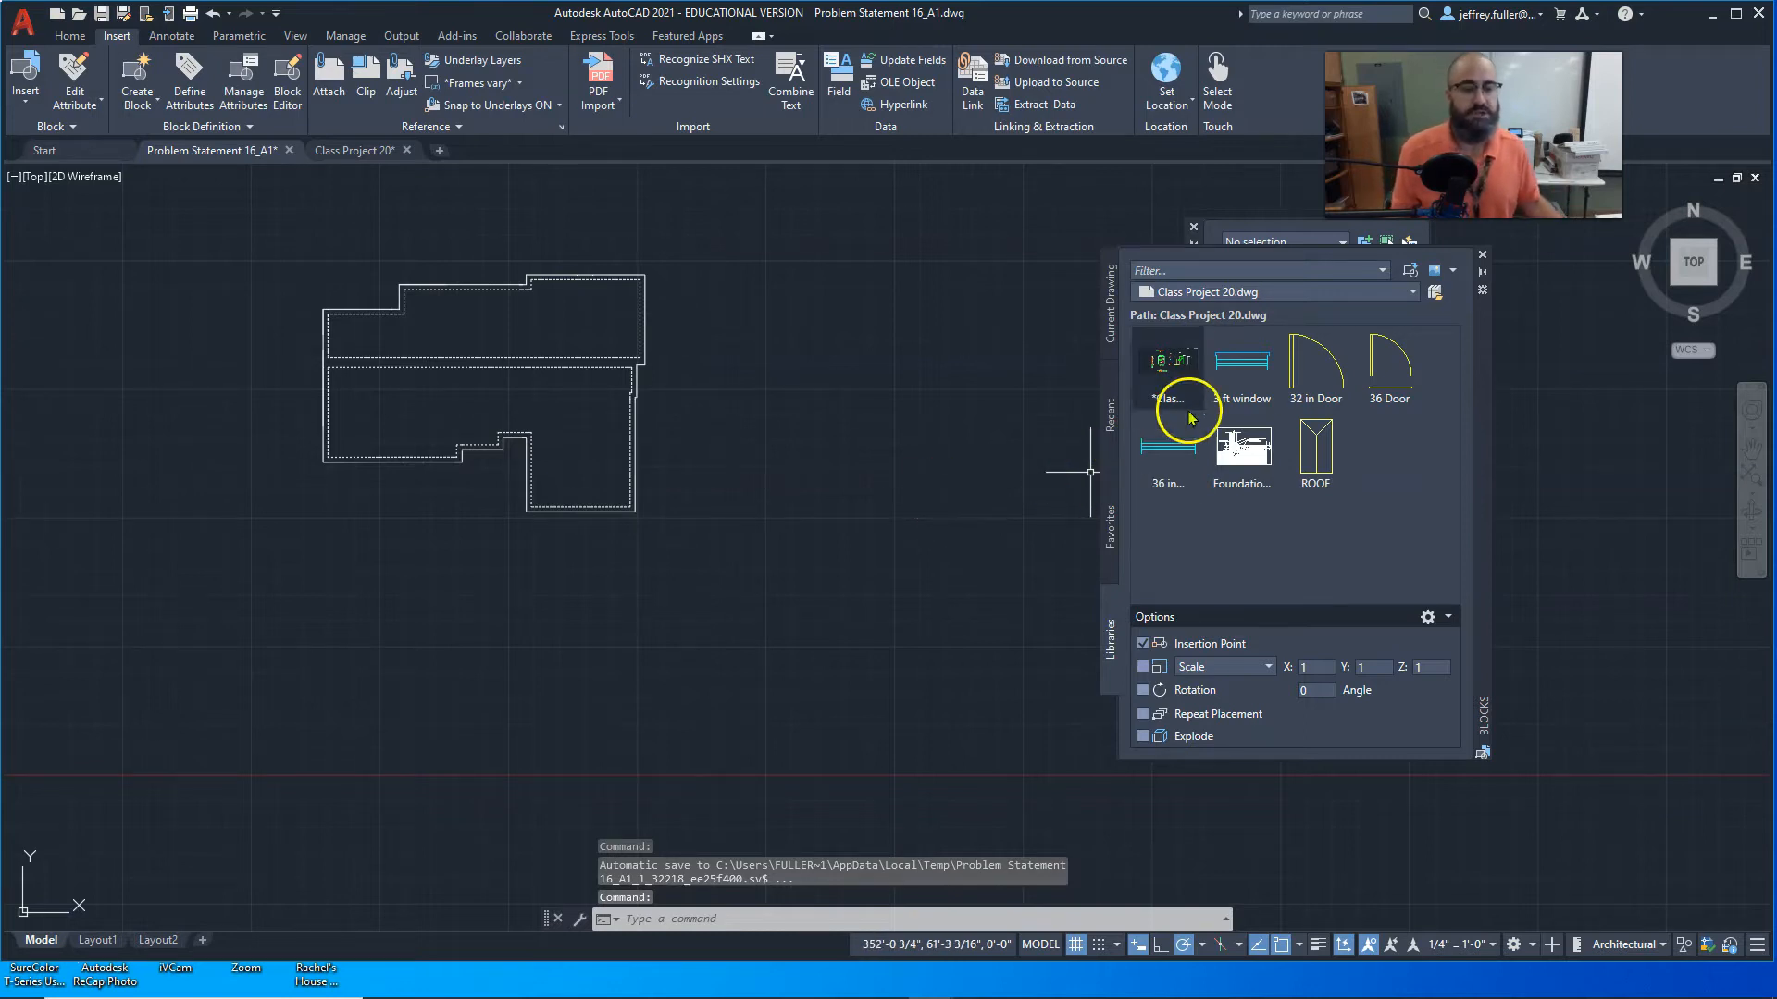
Step: Insert the brick foundation section block from the library to the right of the foundation plan
mouse_move(1244, 459)
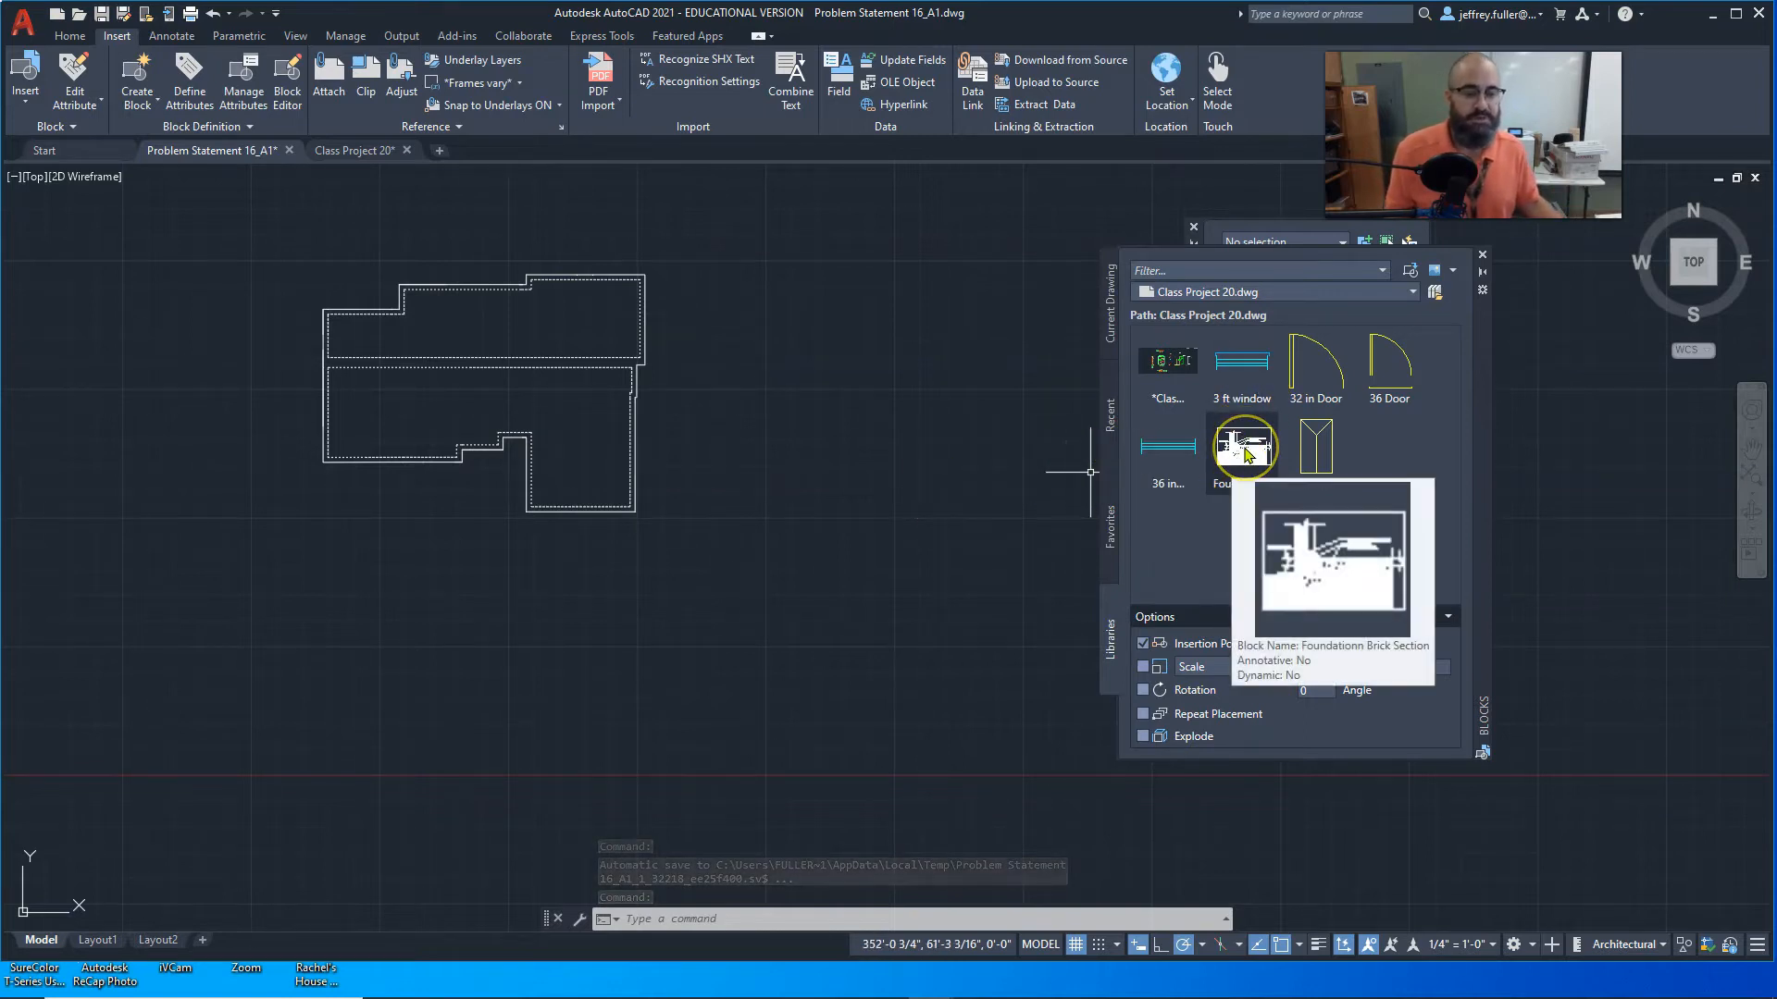
mouse_move(1247, 456)
left_mouse_down()
mouse_move(1200, 435)
mouse_move(749, 414)
left_mouse_up()
scroll(740, 412, "up", 10)
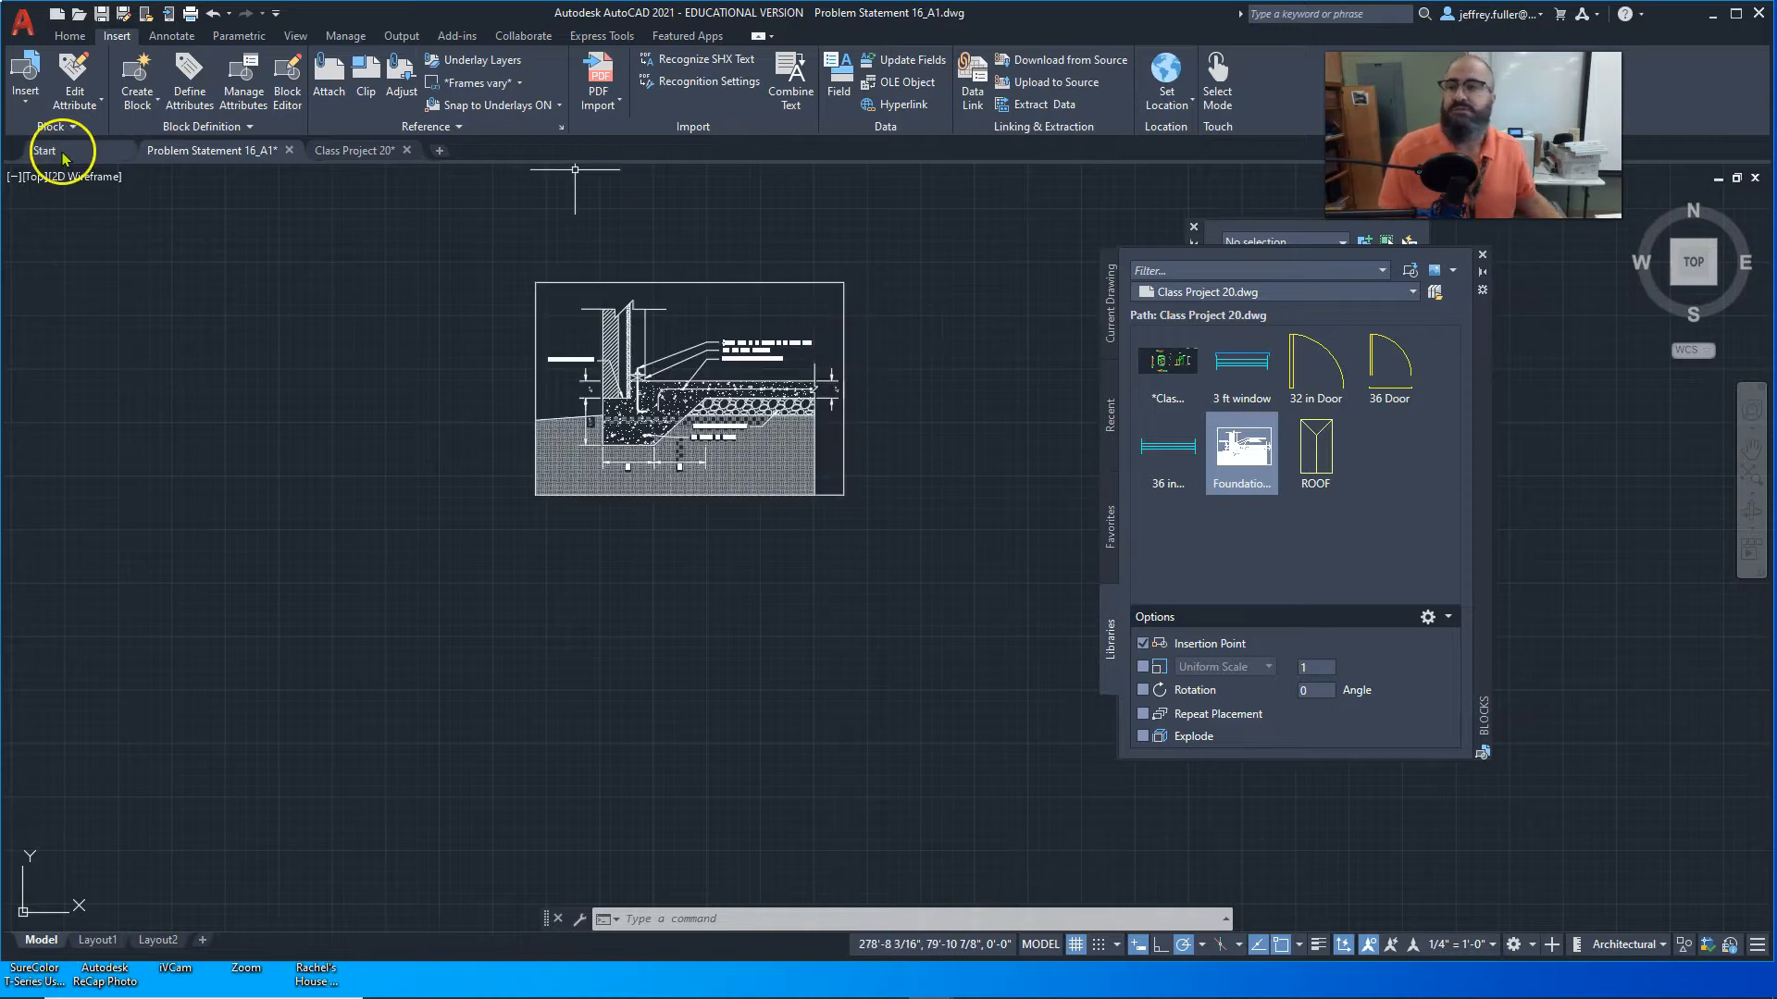
Step: Create a block named Foundation Section Wood Wall from the inserted detail, with its base point at the frame's upper-right corner
left_click(137, 100)
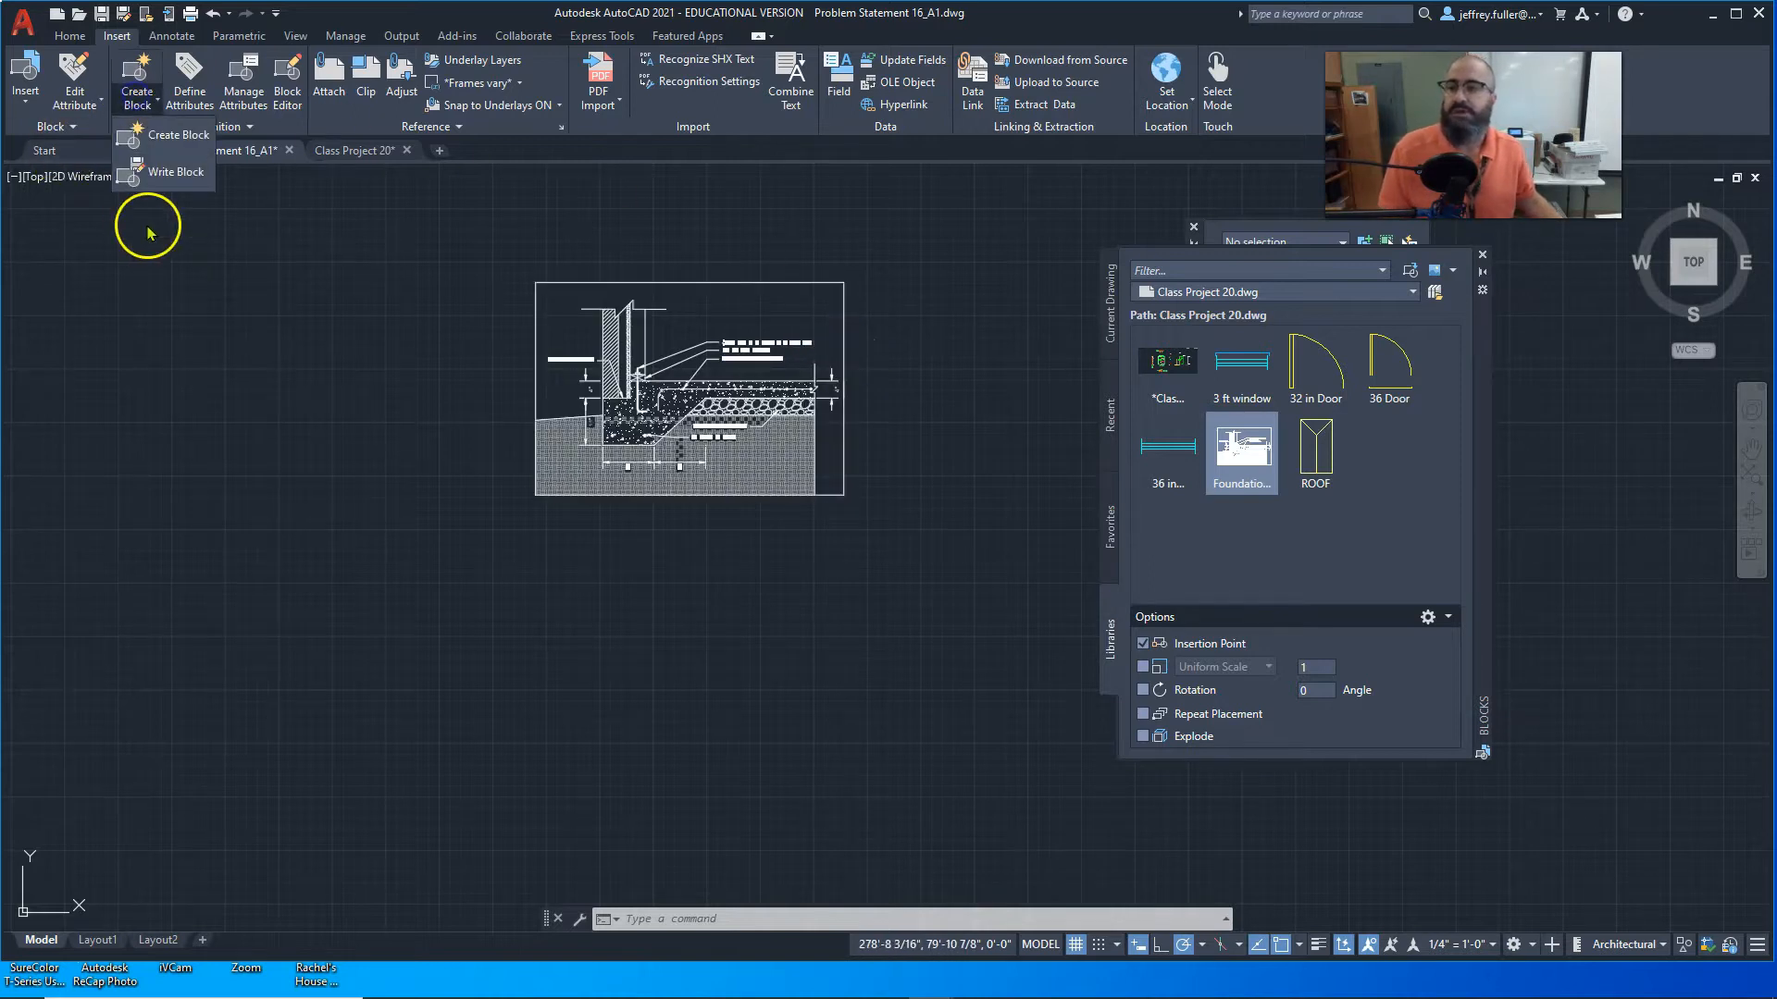
left_click(165, 135)
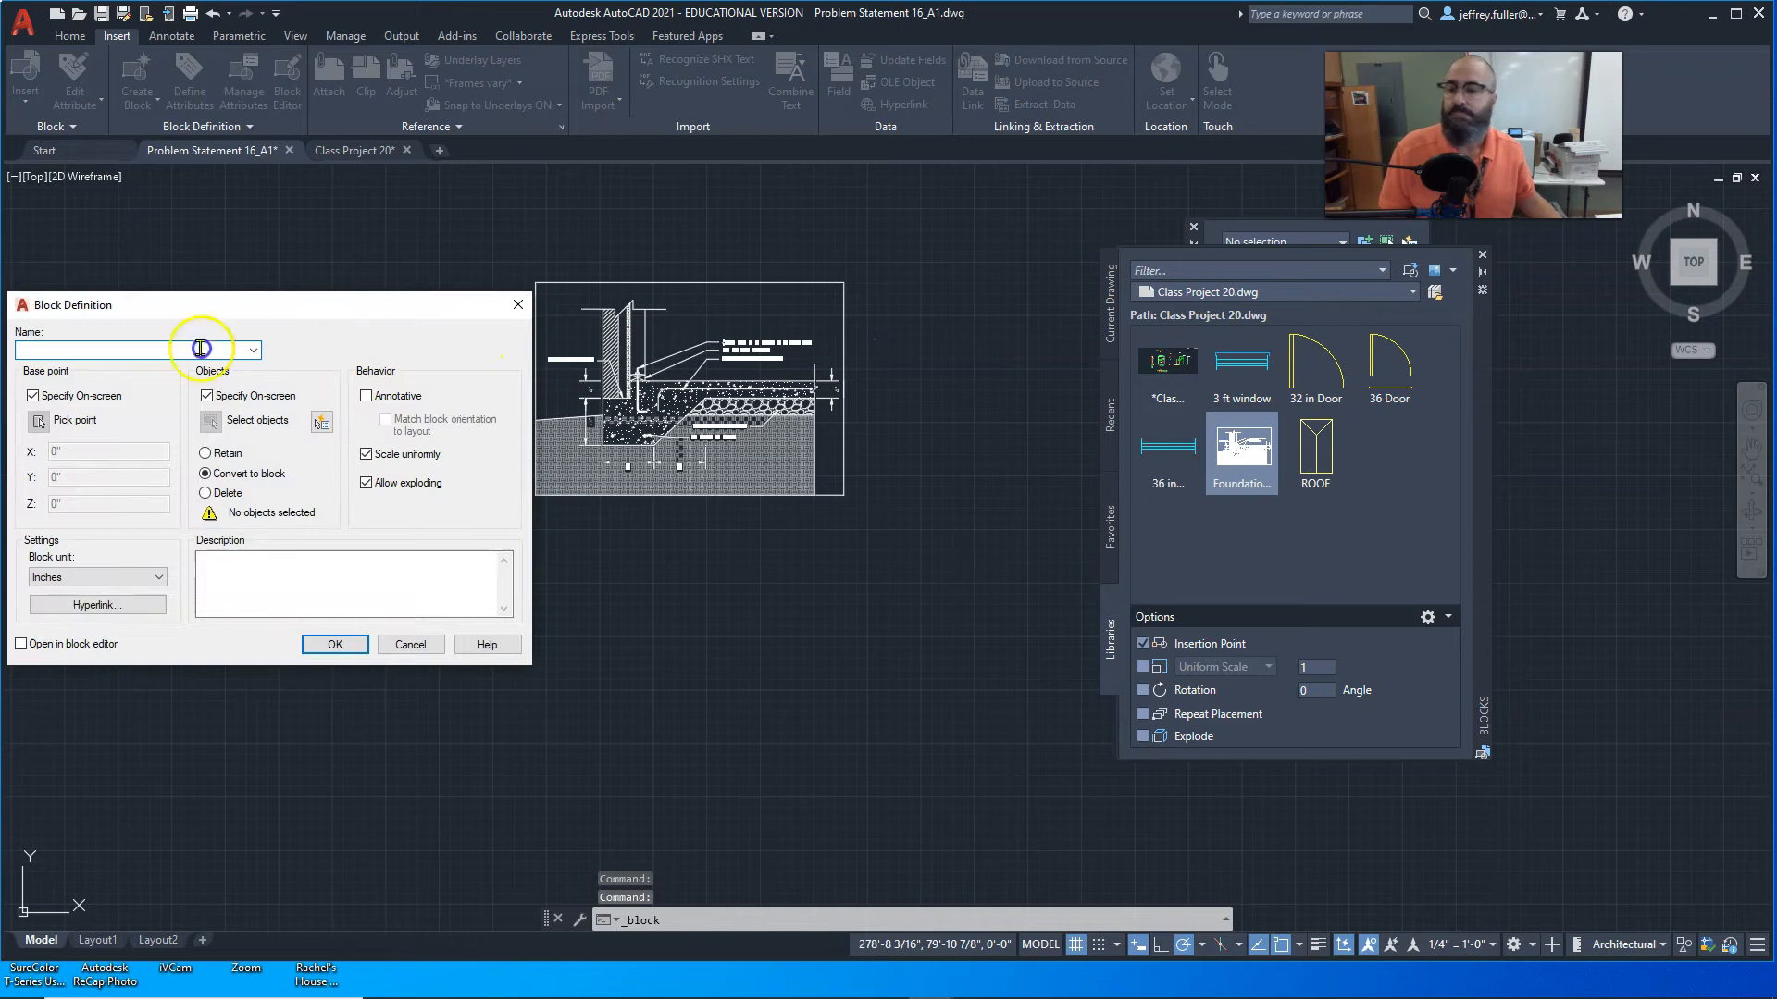
type("Foundation")
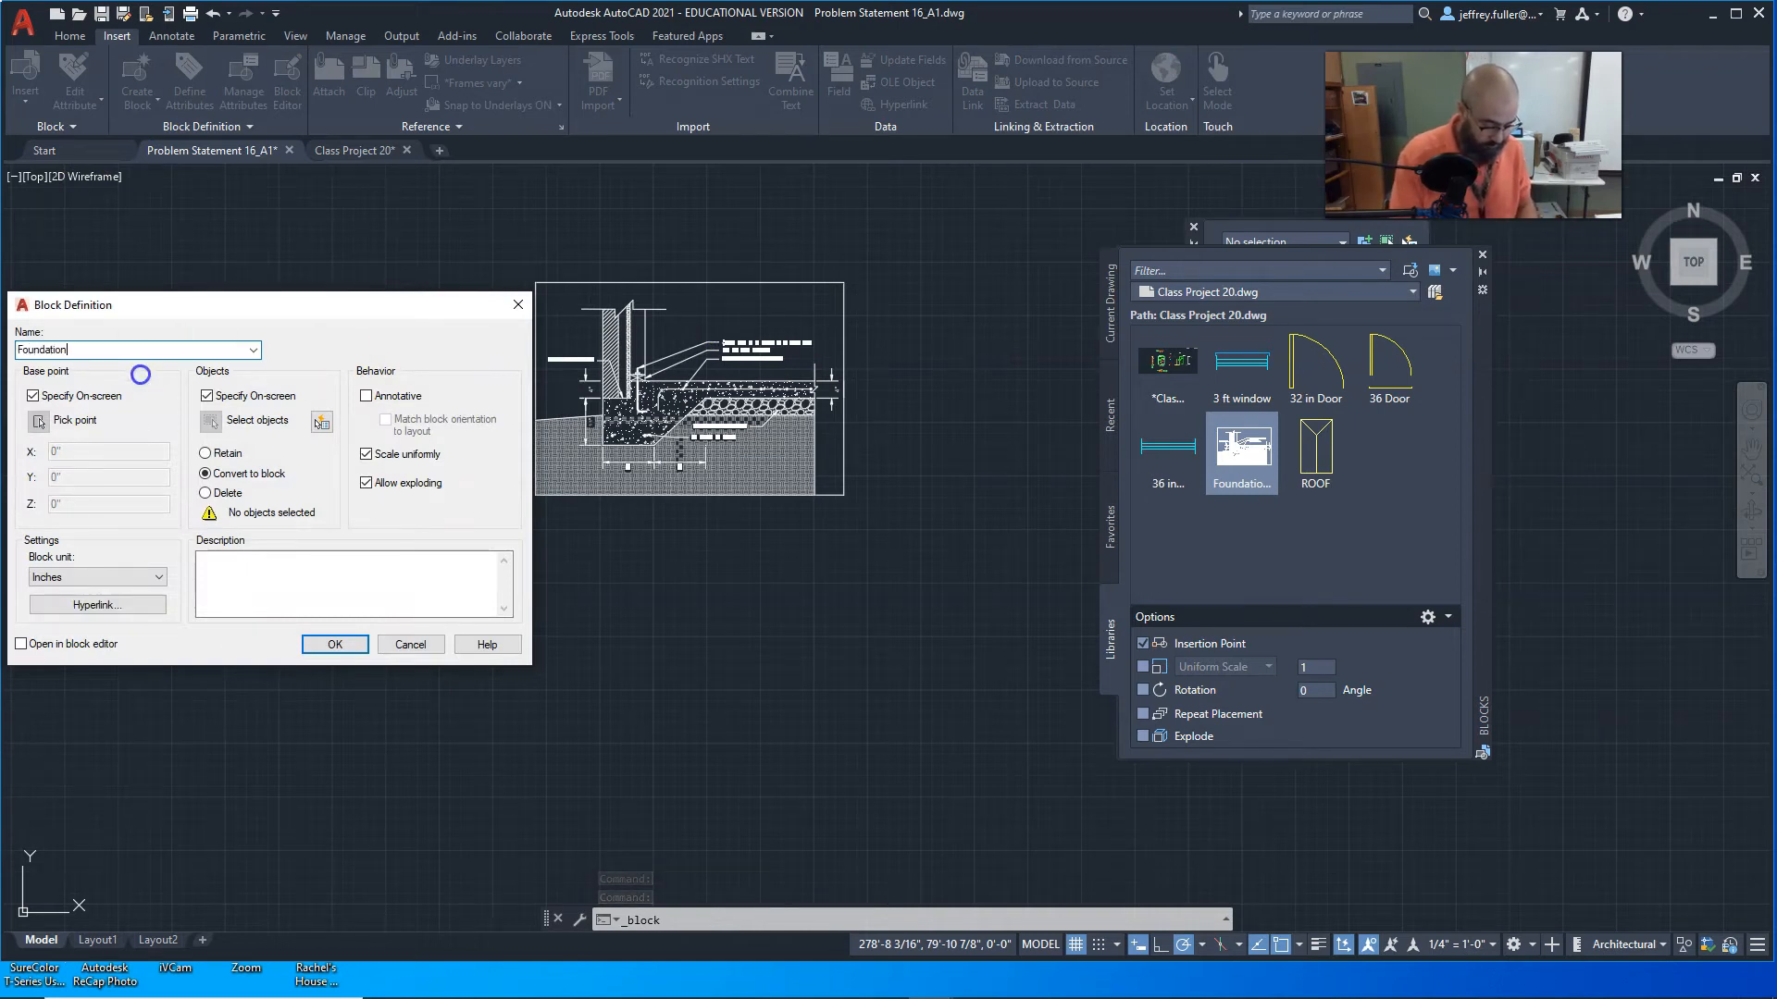
type(" Section Wood Wall")
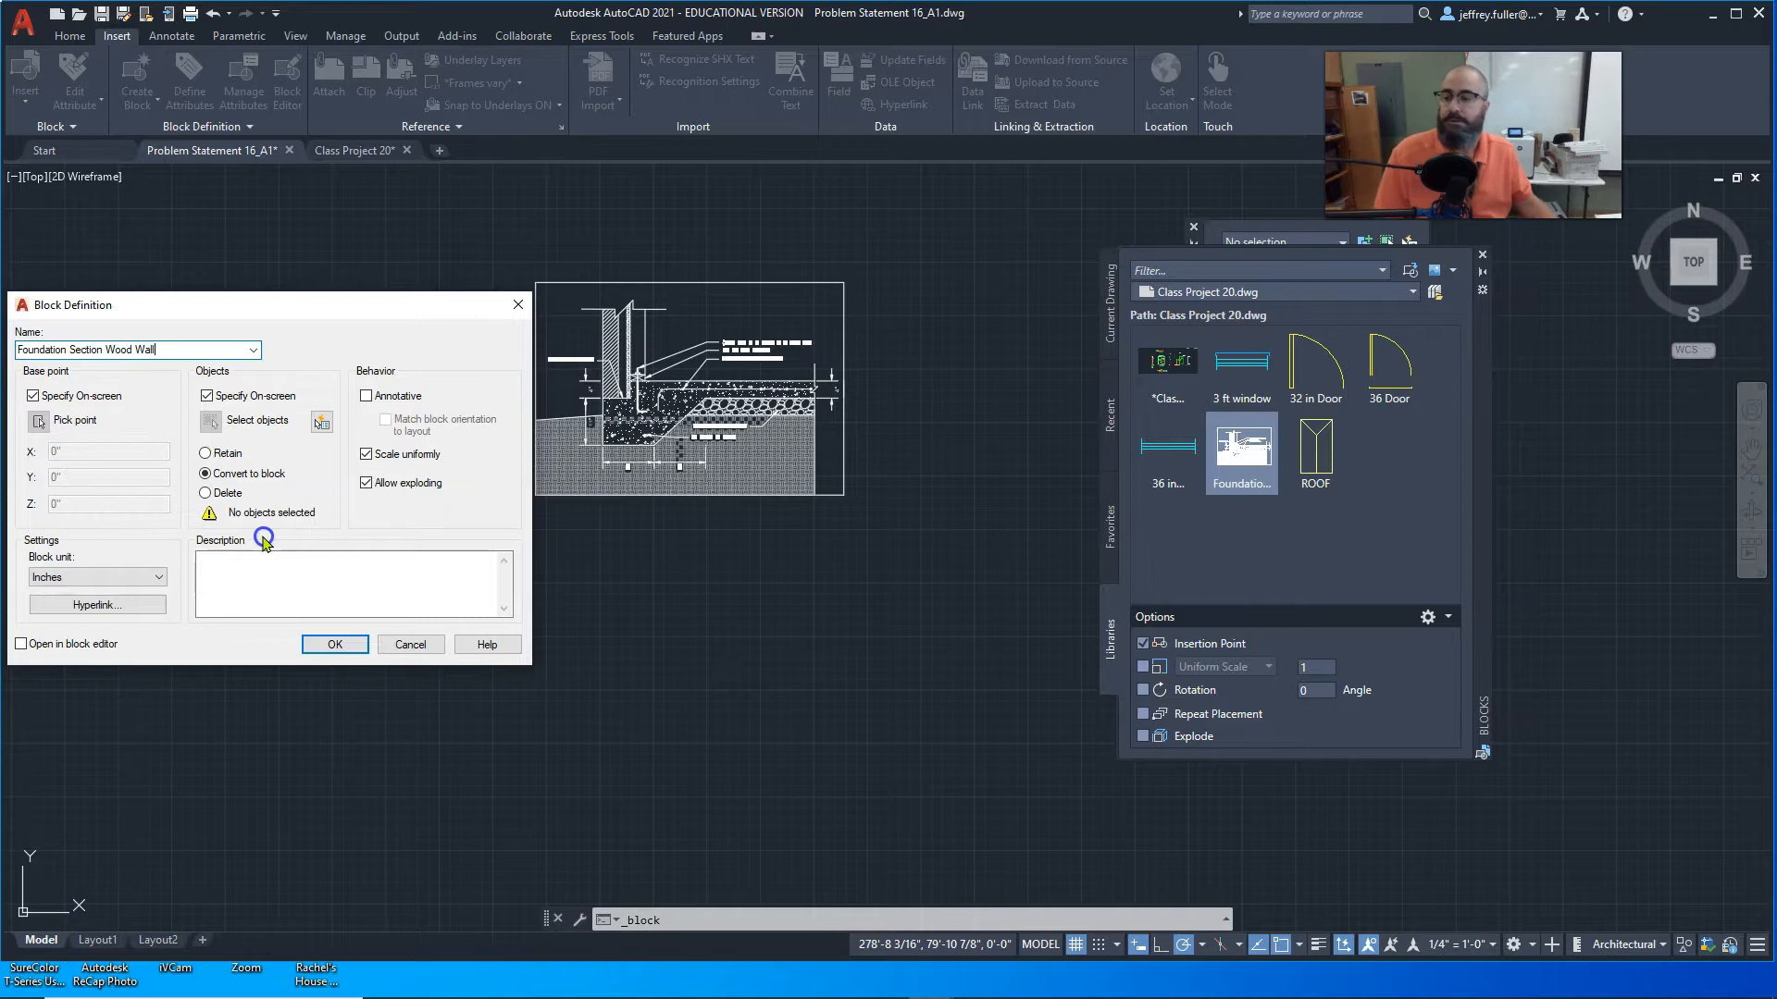
left_click(324, 645)
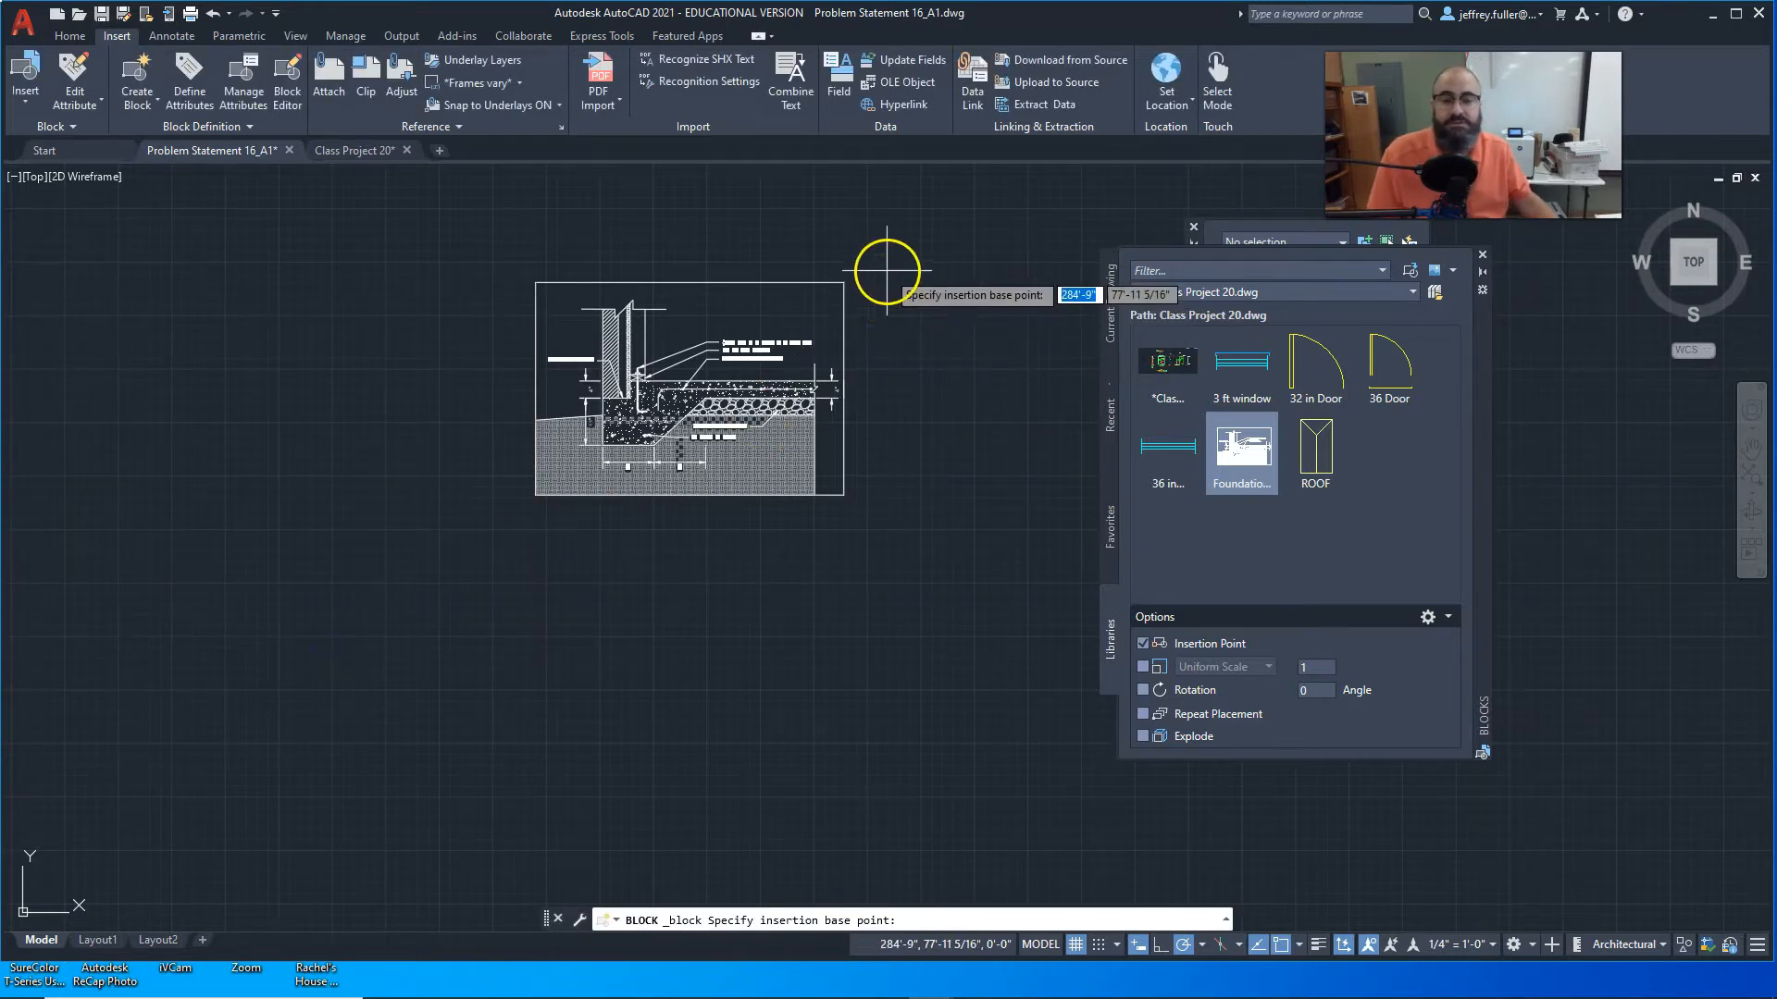
left_click(845, 283)
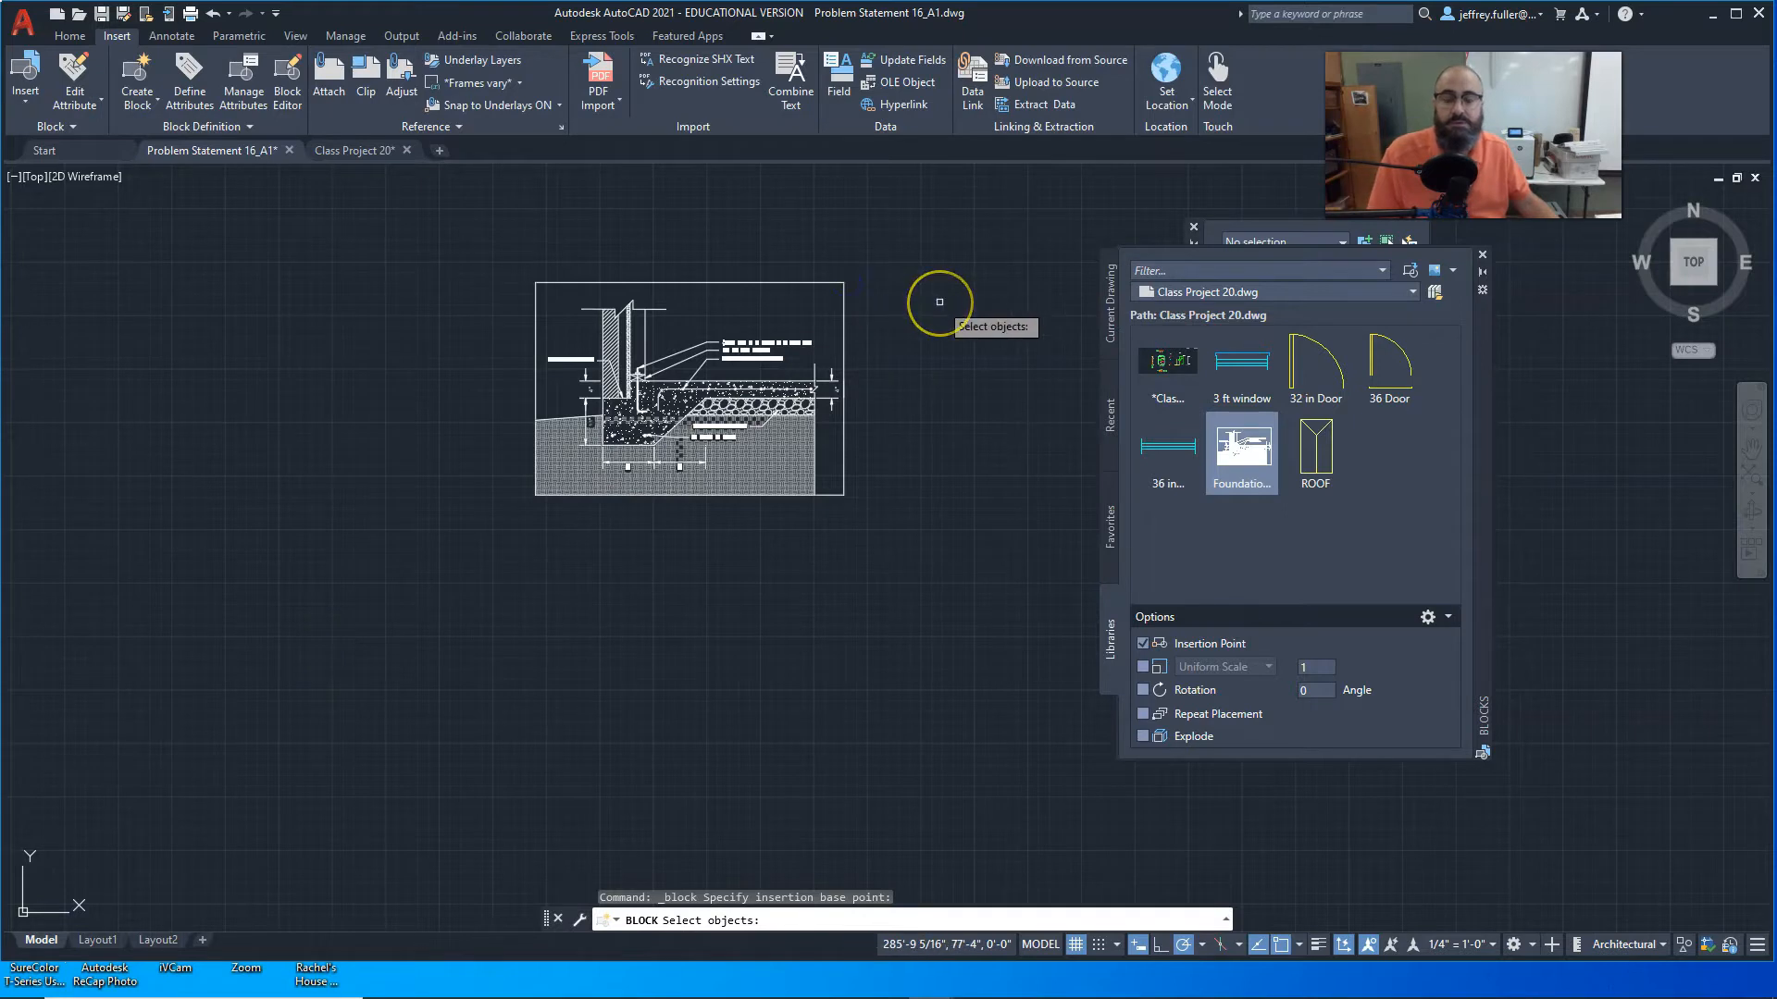
left_click(797, 284)
key("Return")
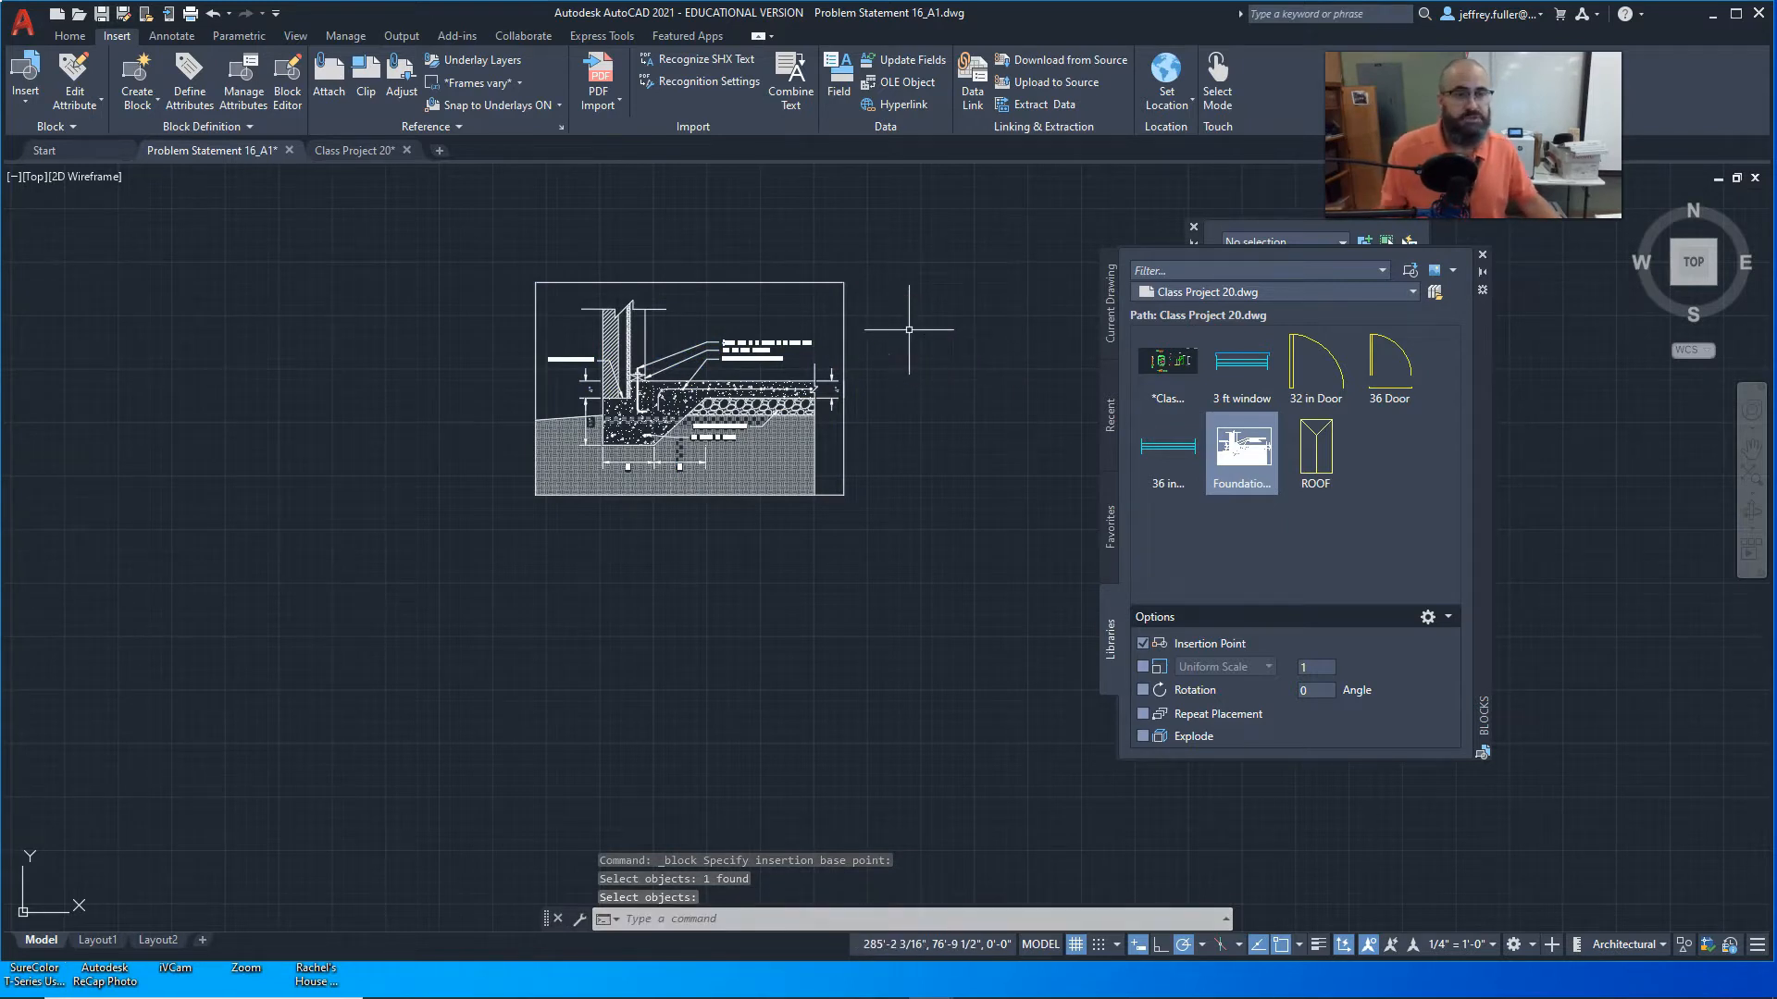
Step: Select the foundation section block and check its block name in the object properties
left_click(830, 284)
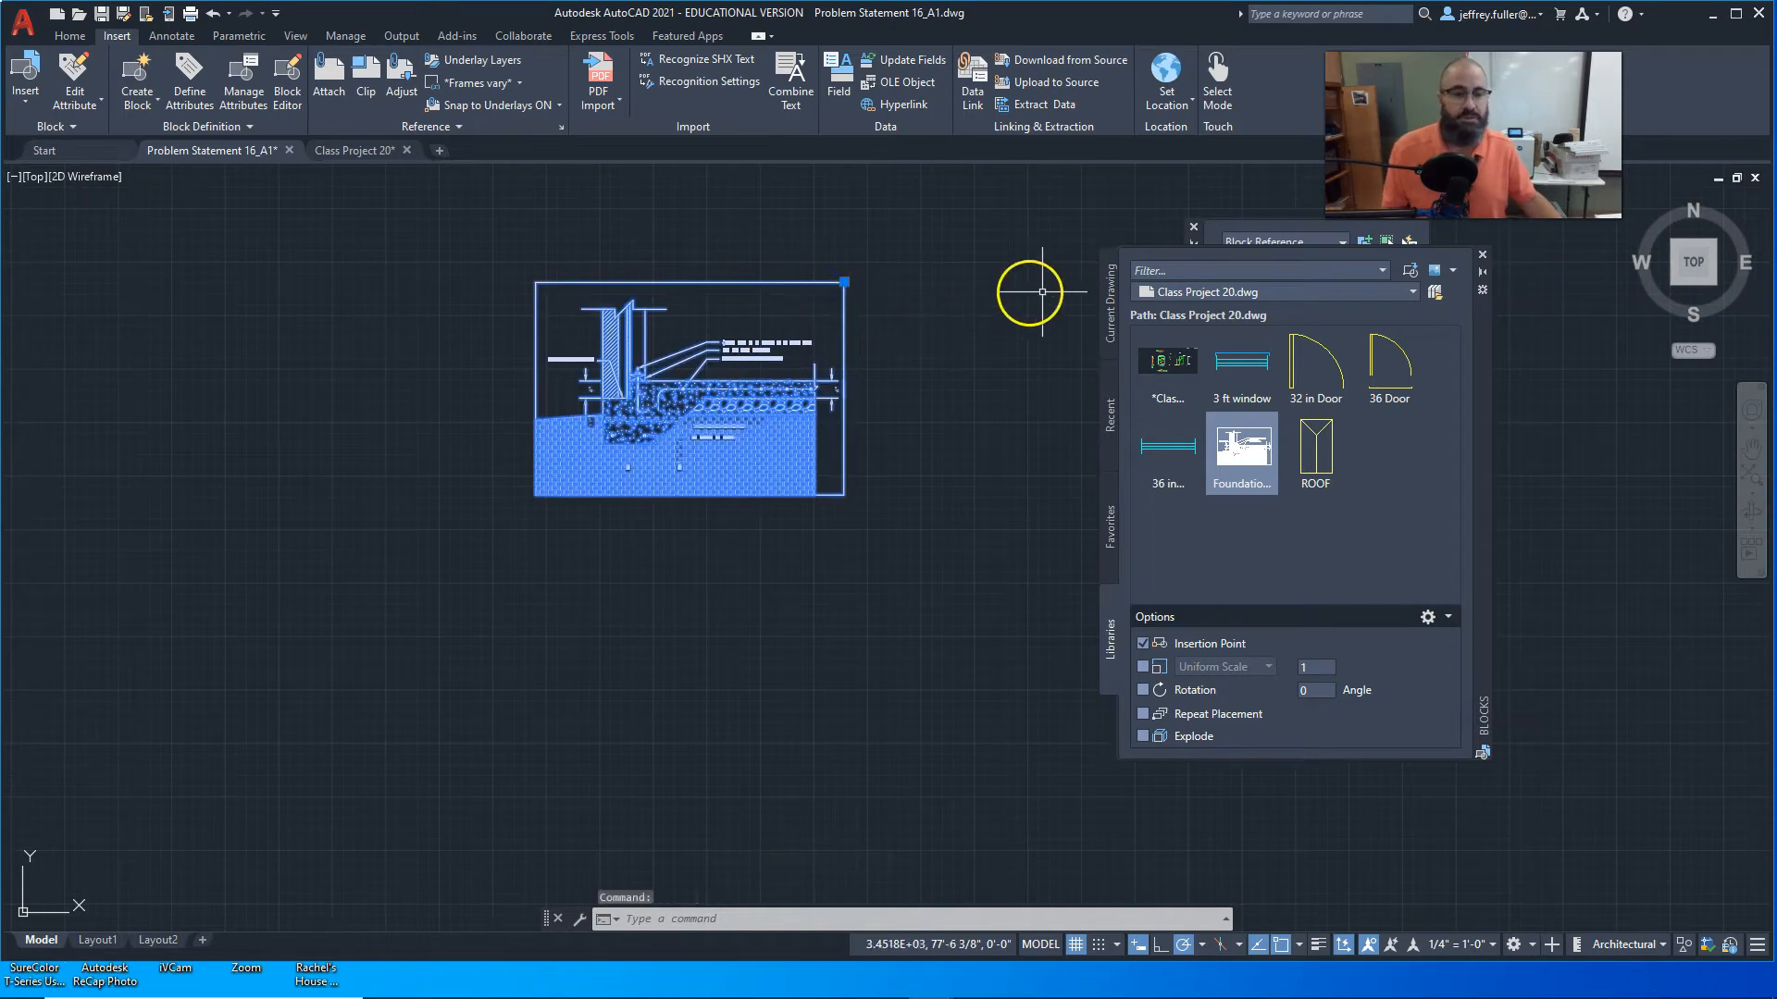
left_click_drag(1481, 335, 1598, 460)
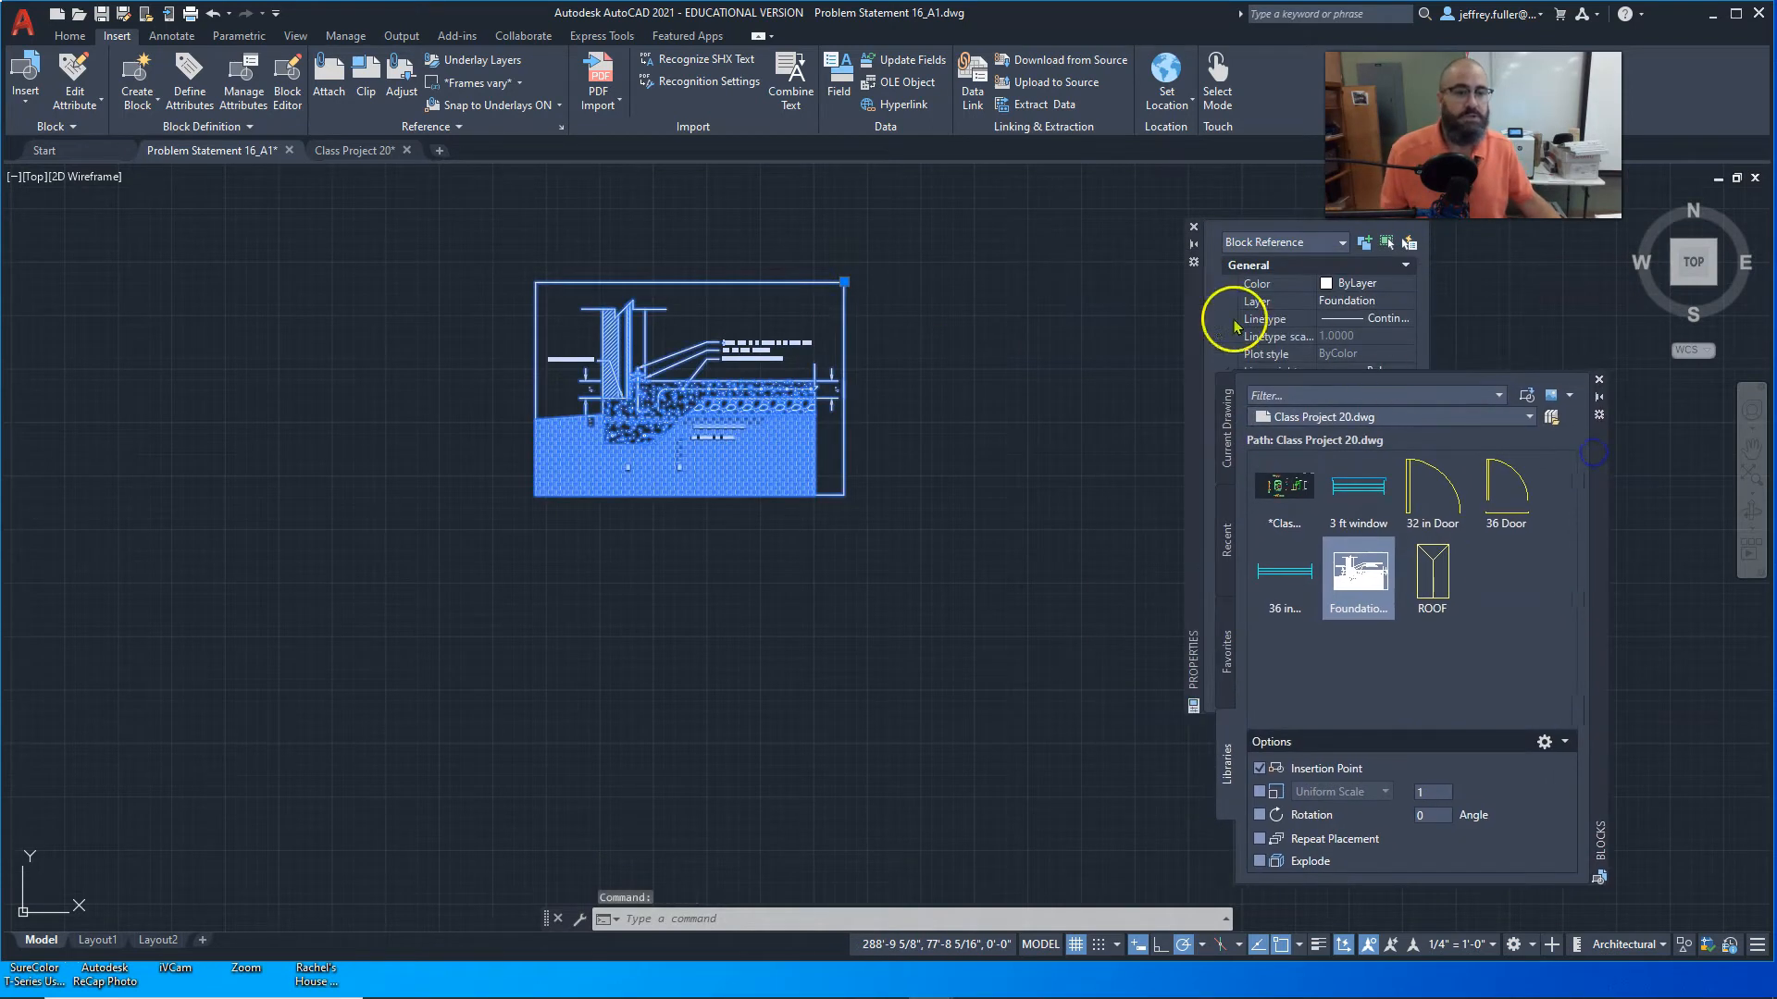
left_click(1194, 319)
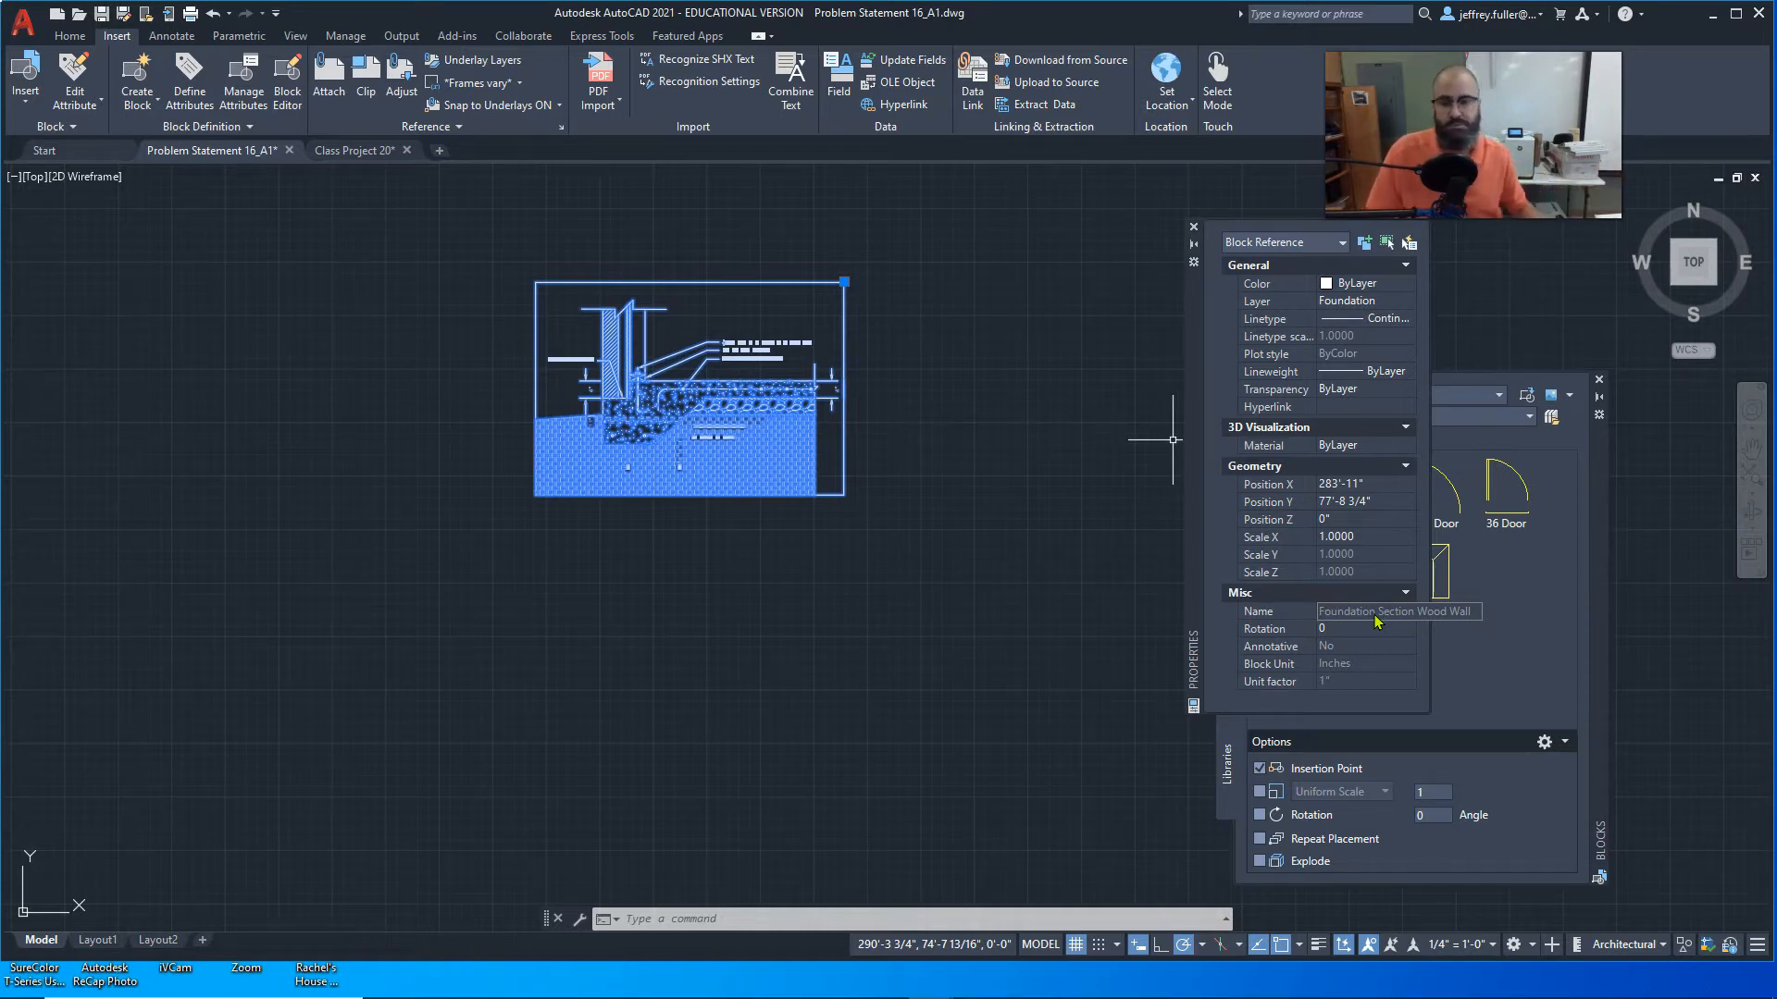
key("Escape")
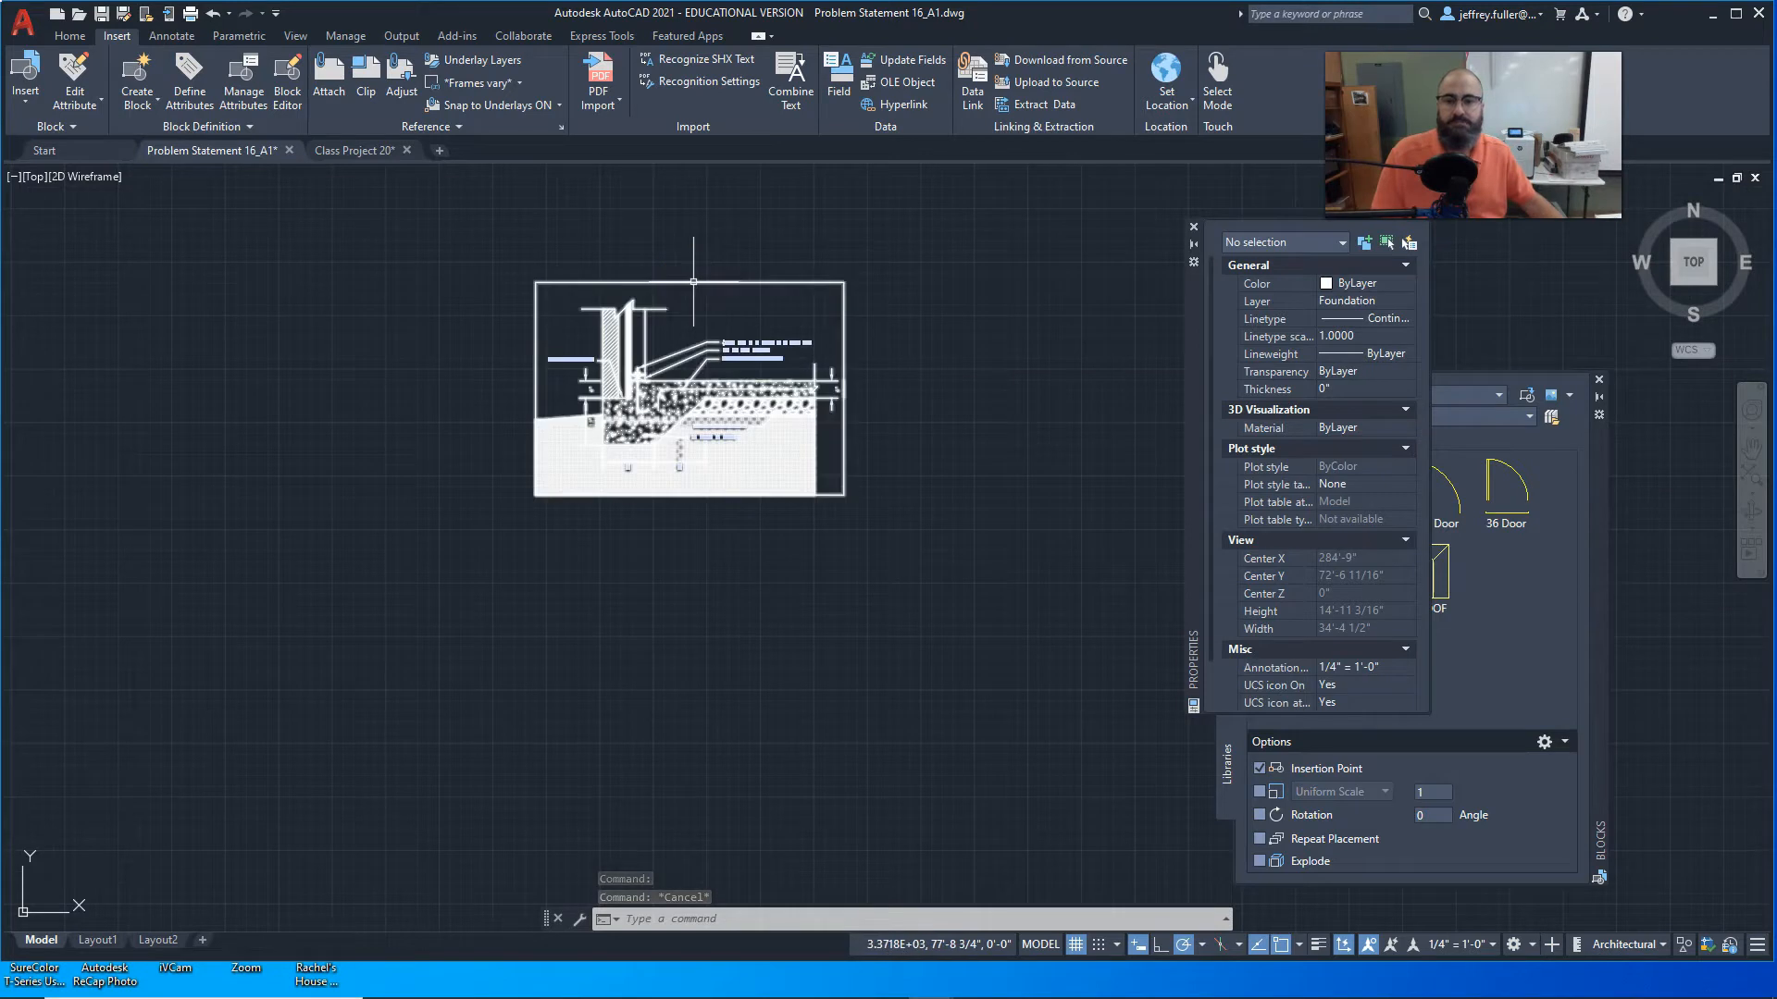
Step: Open the Foundation Section Wood Wall block for editing and move the properties clear of the detail
double_click(789, 418)
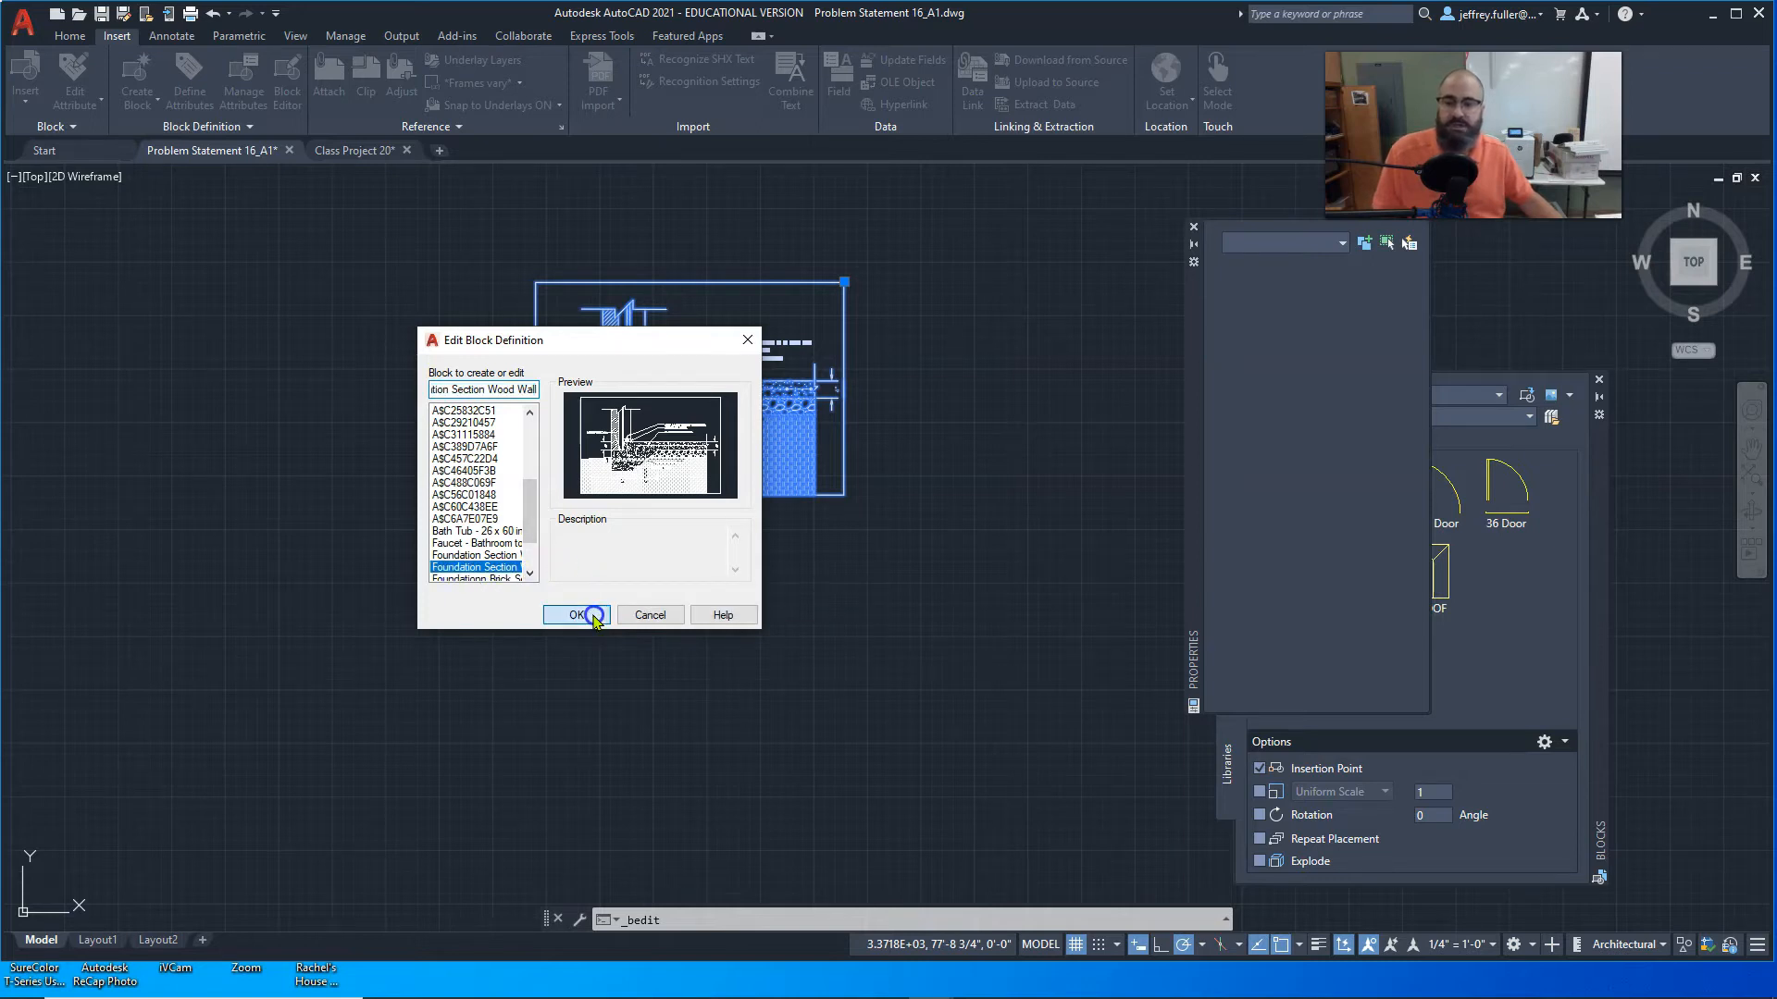
left_click(577, 615)
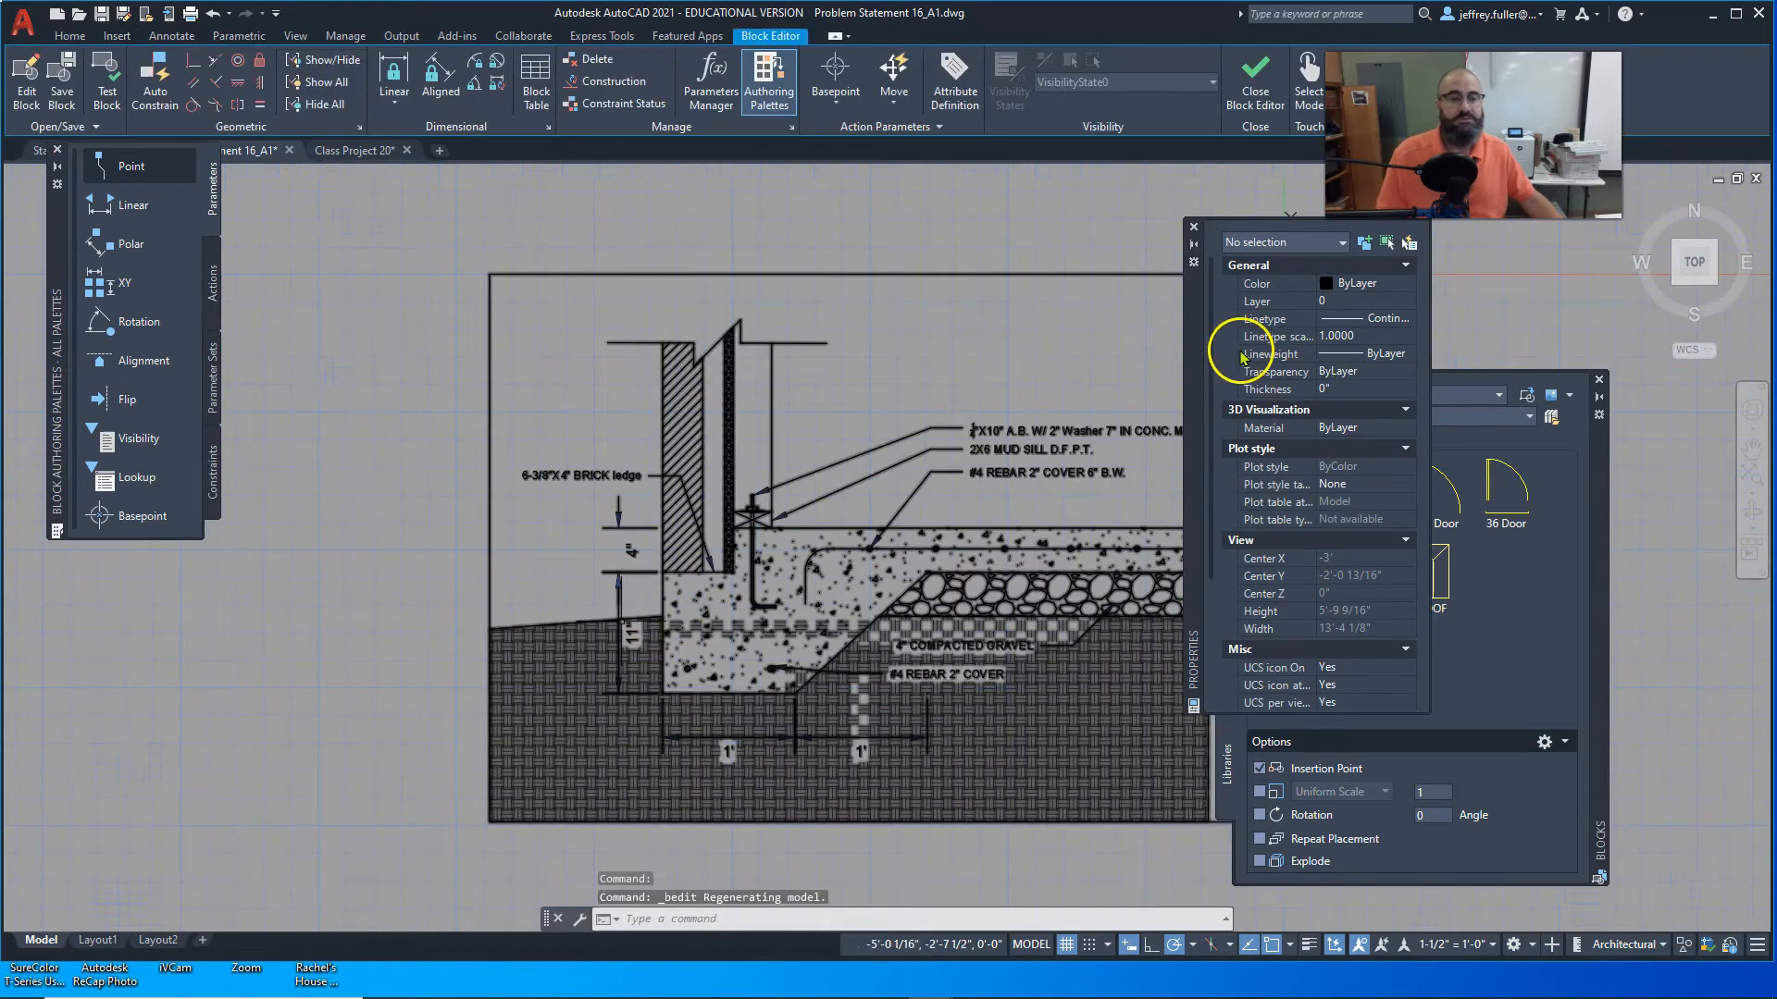
left_click_drag(1197, 349, 1470, 424)
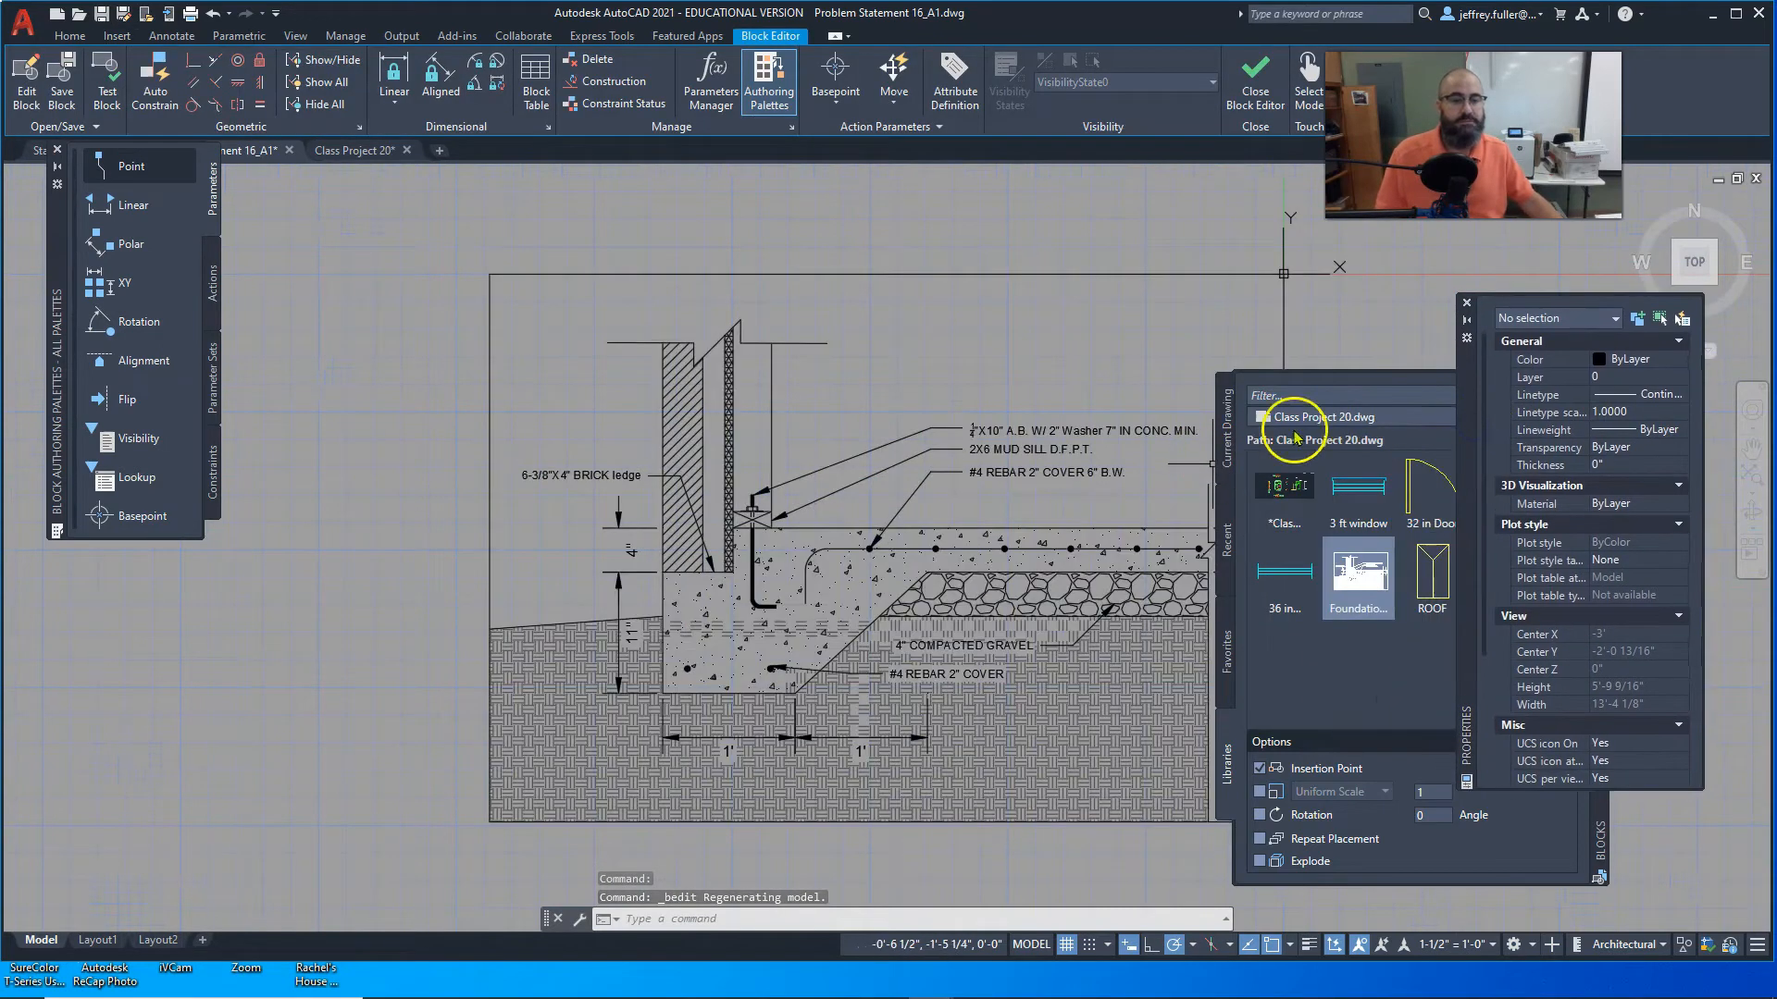
Step: Move the Blocks palette clear of the foundation detail
left_click_drag(1595, 837, 1714, 861)
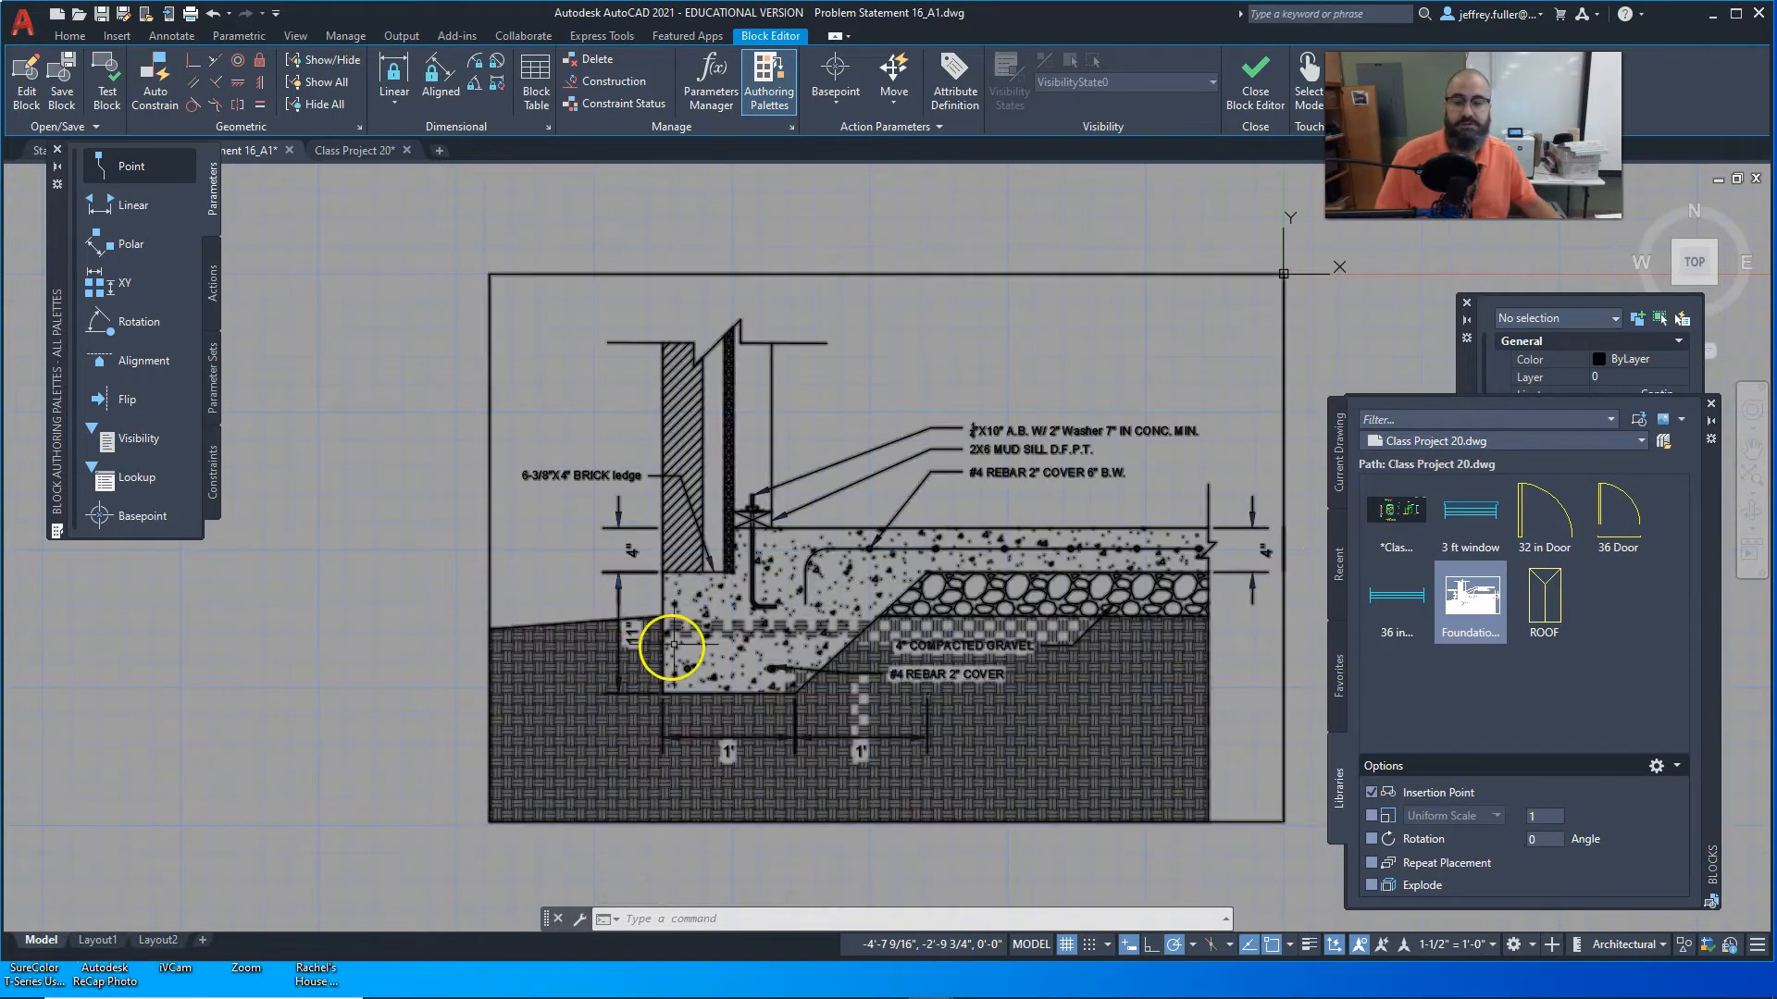
scroll(706, 587, "up", 2)
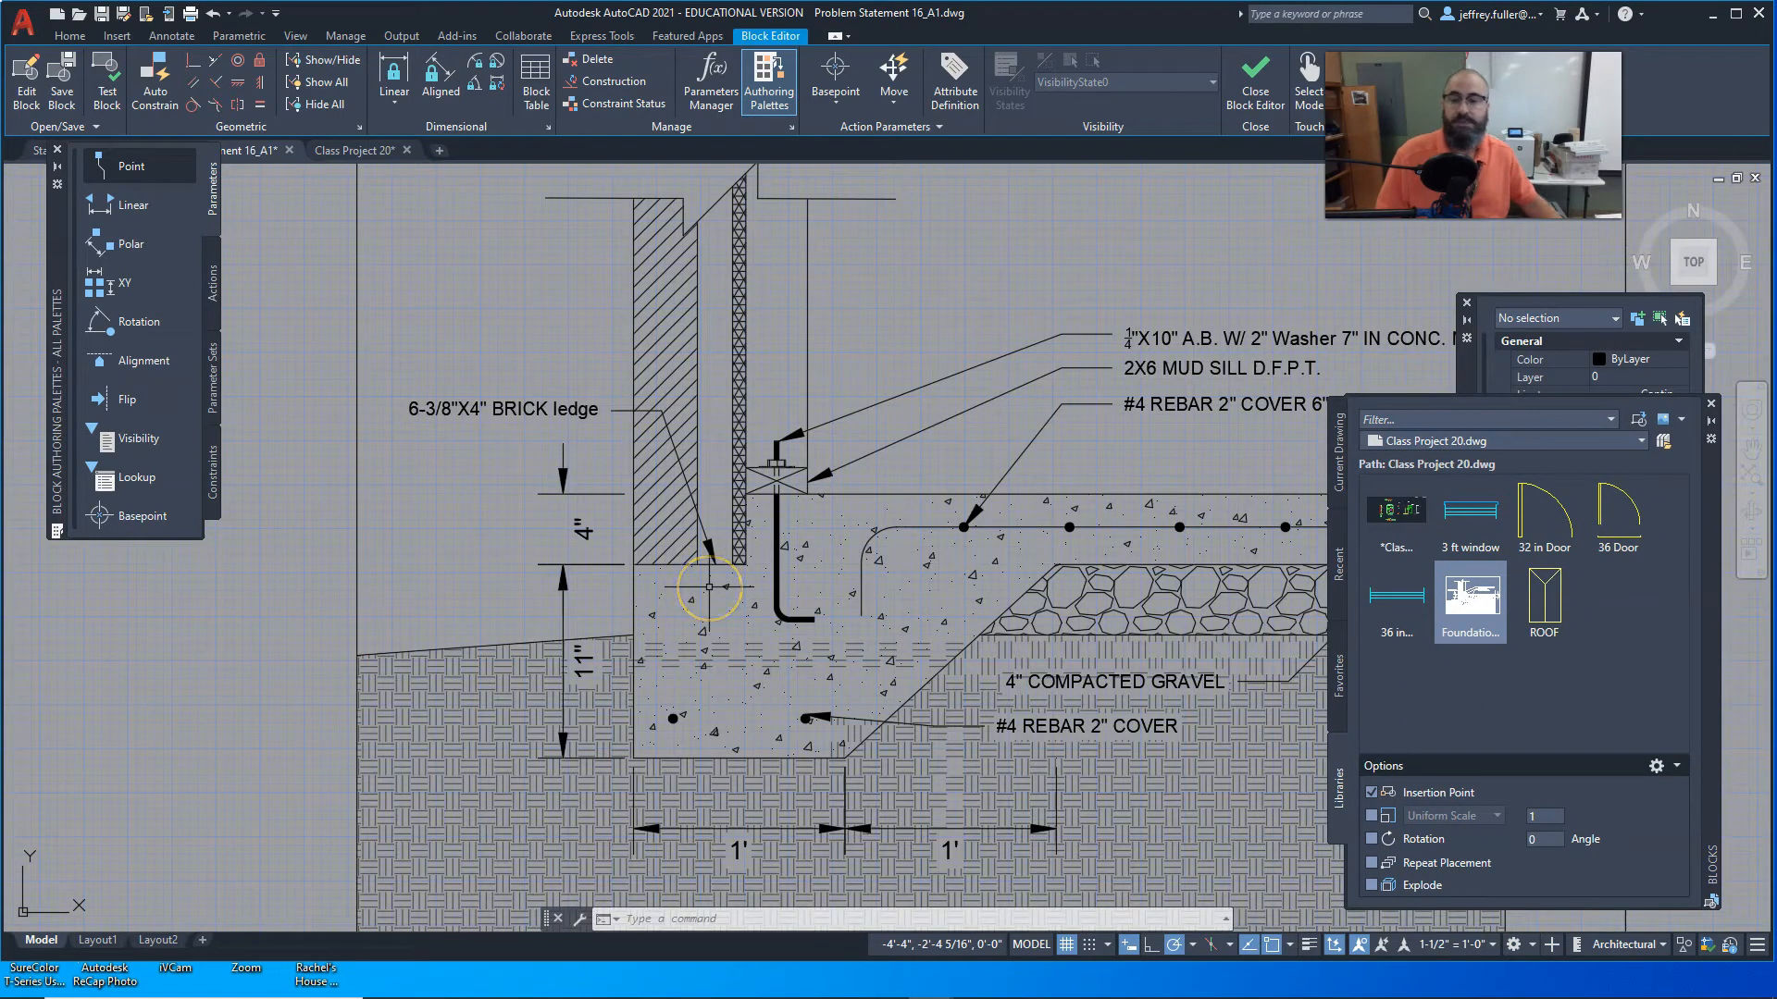
scroll(709, 587, "down", 2)
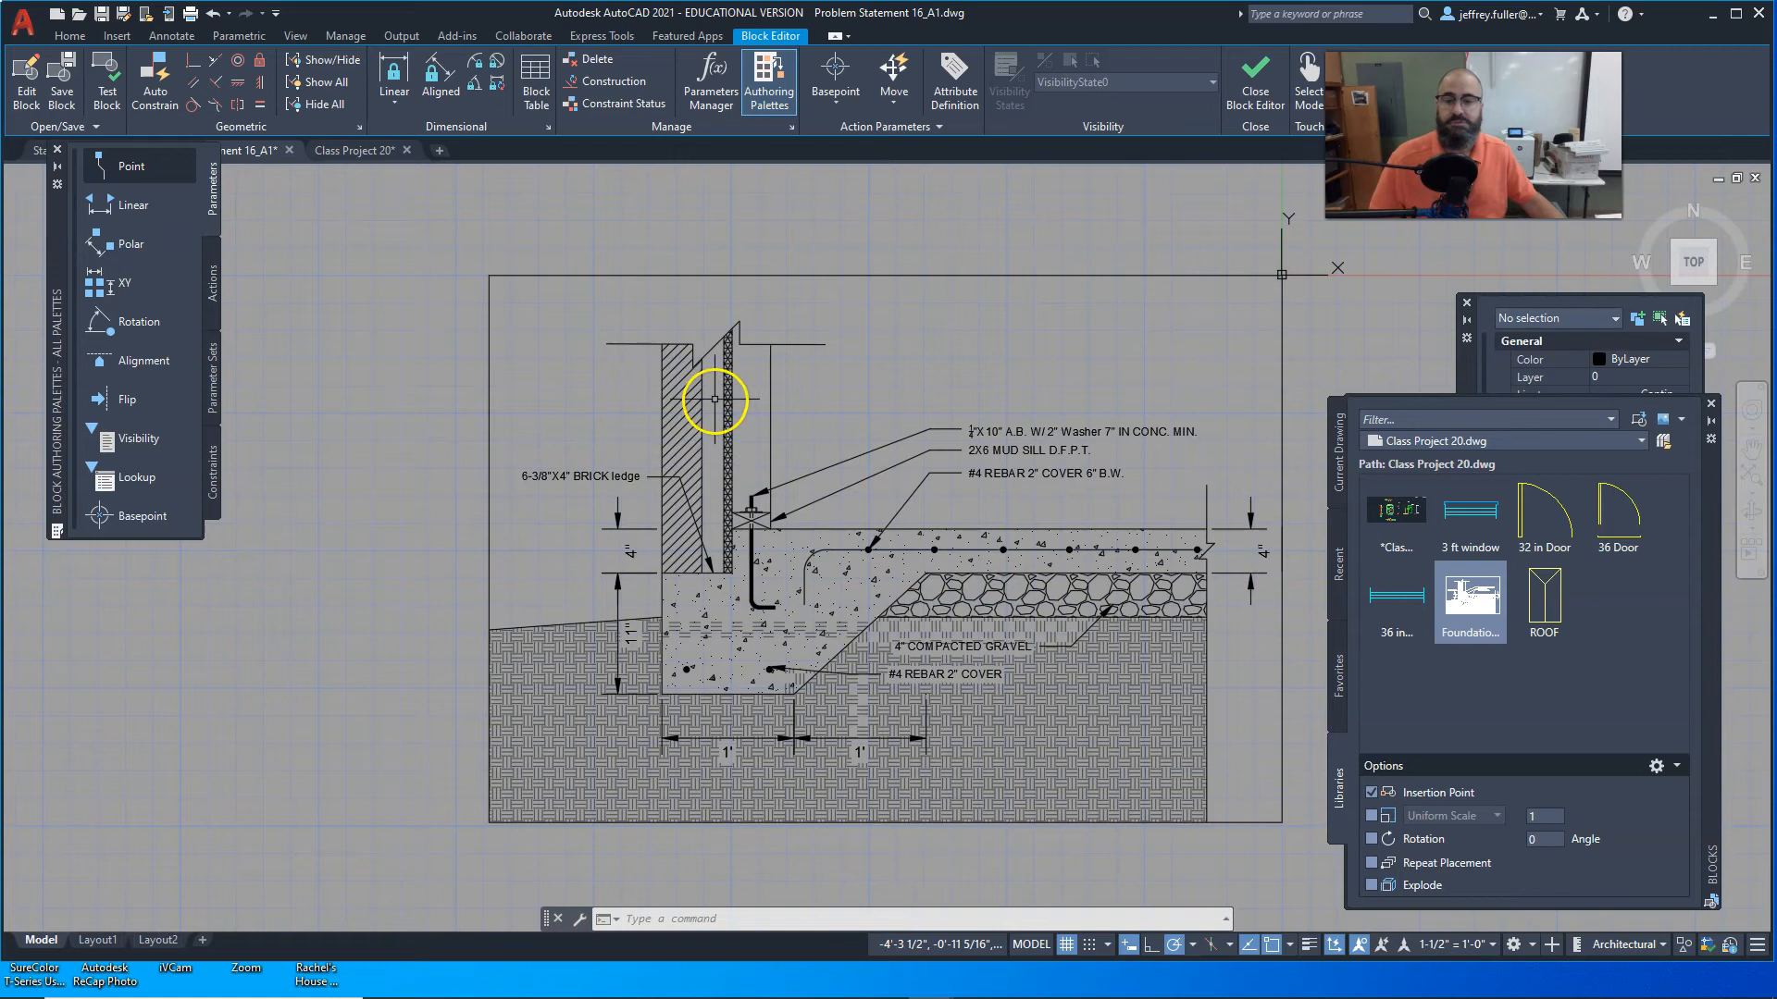
Step: Try to open the nested brick section block for editing, saving the changes to Foundation Section Wood Wall
left_click(636, 448)
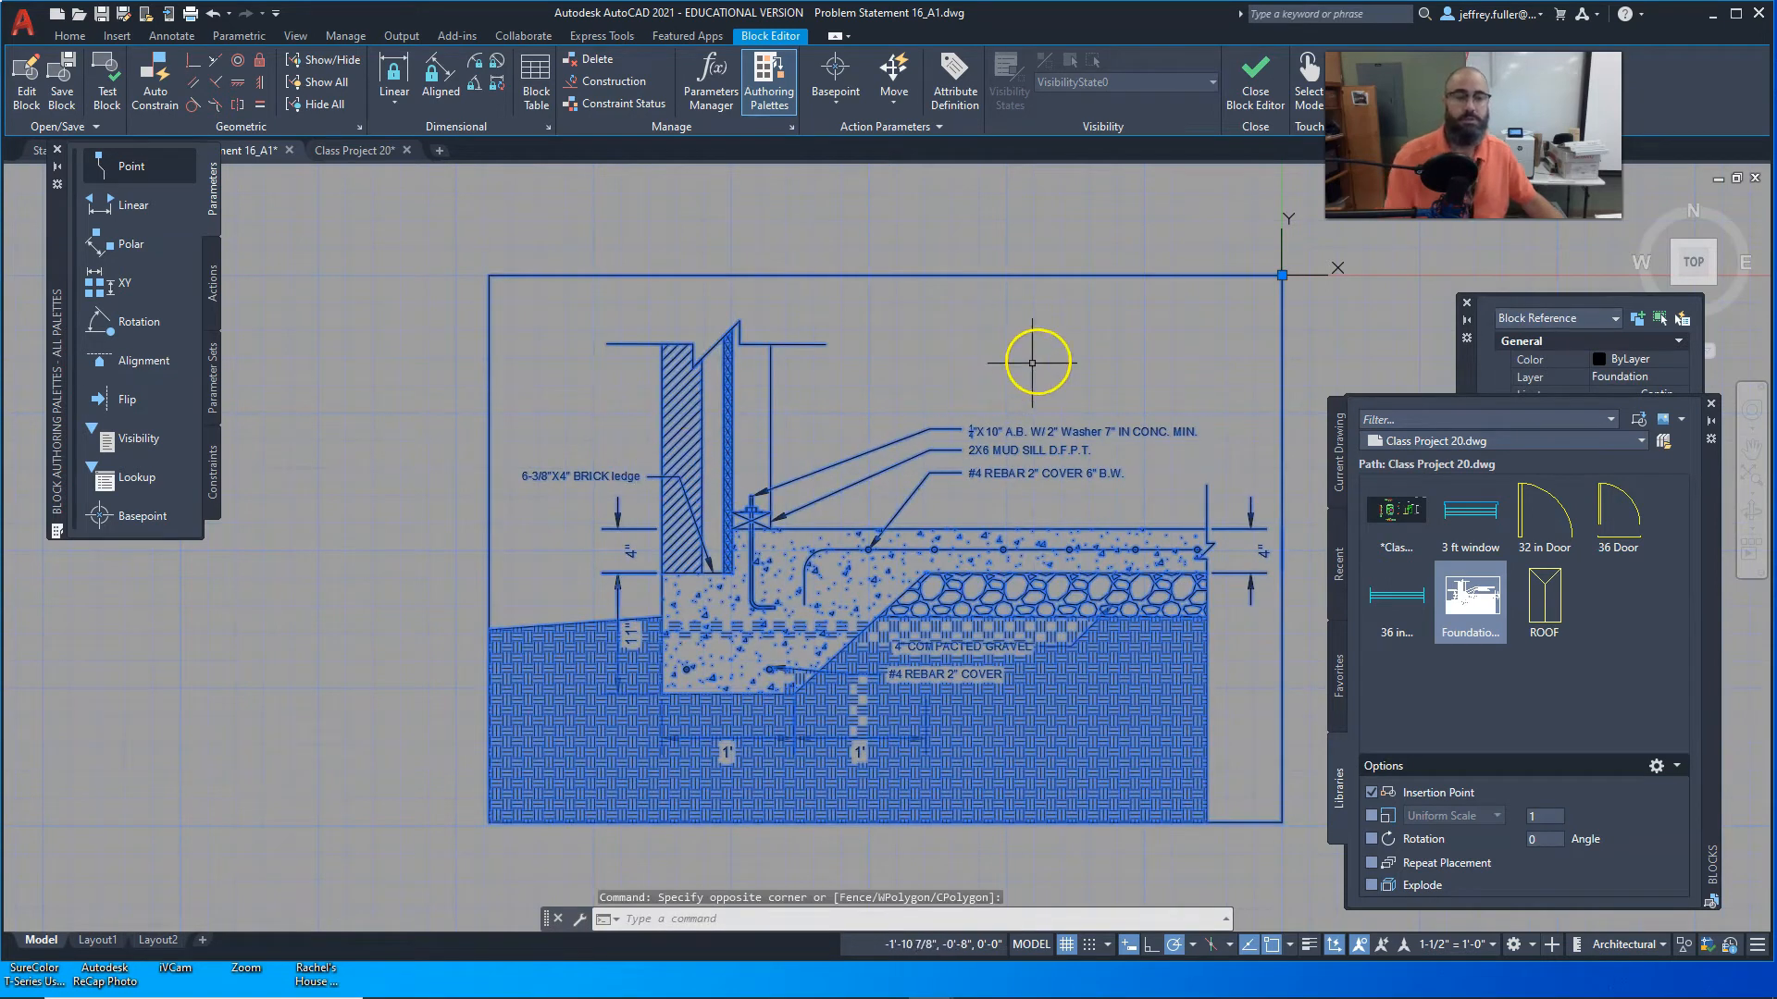
key("Escape")
key("Escape")
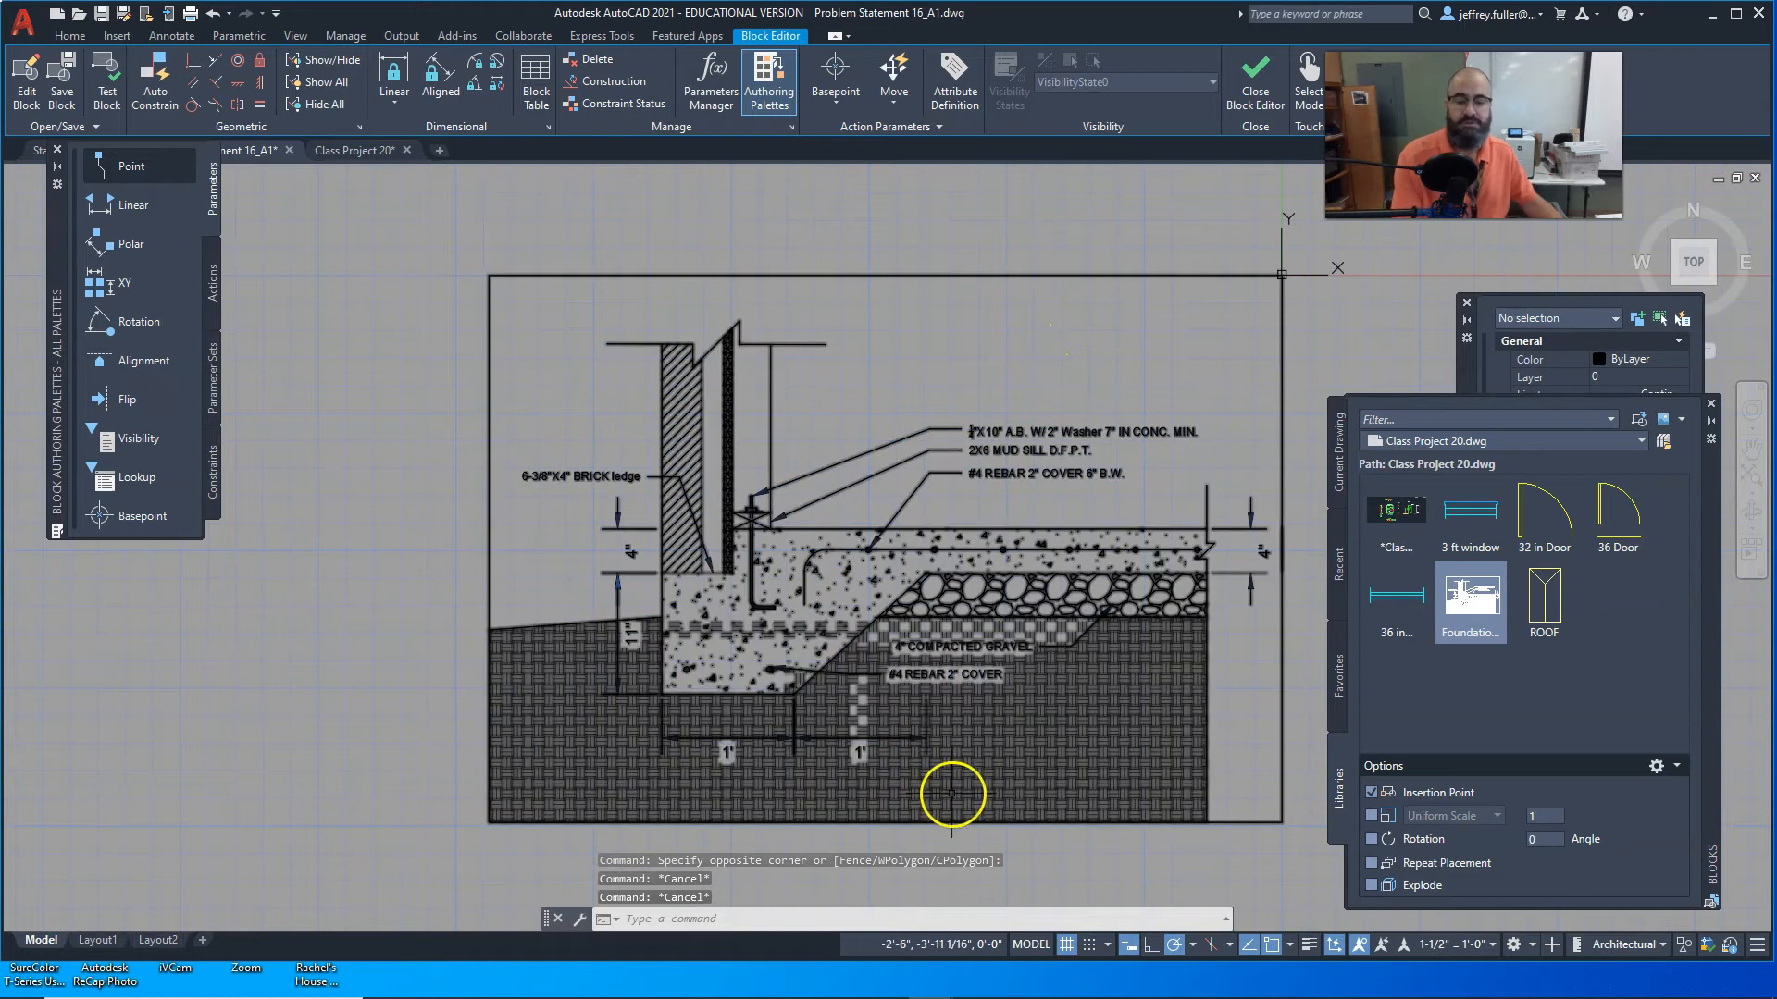
left_click(954, 797)
key("Escape")
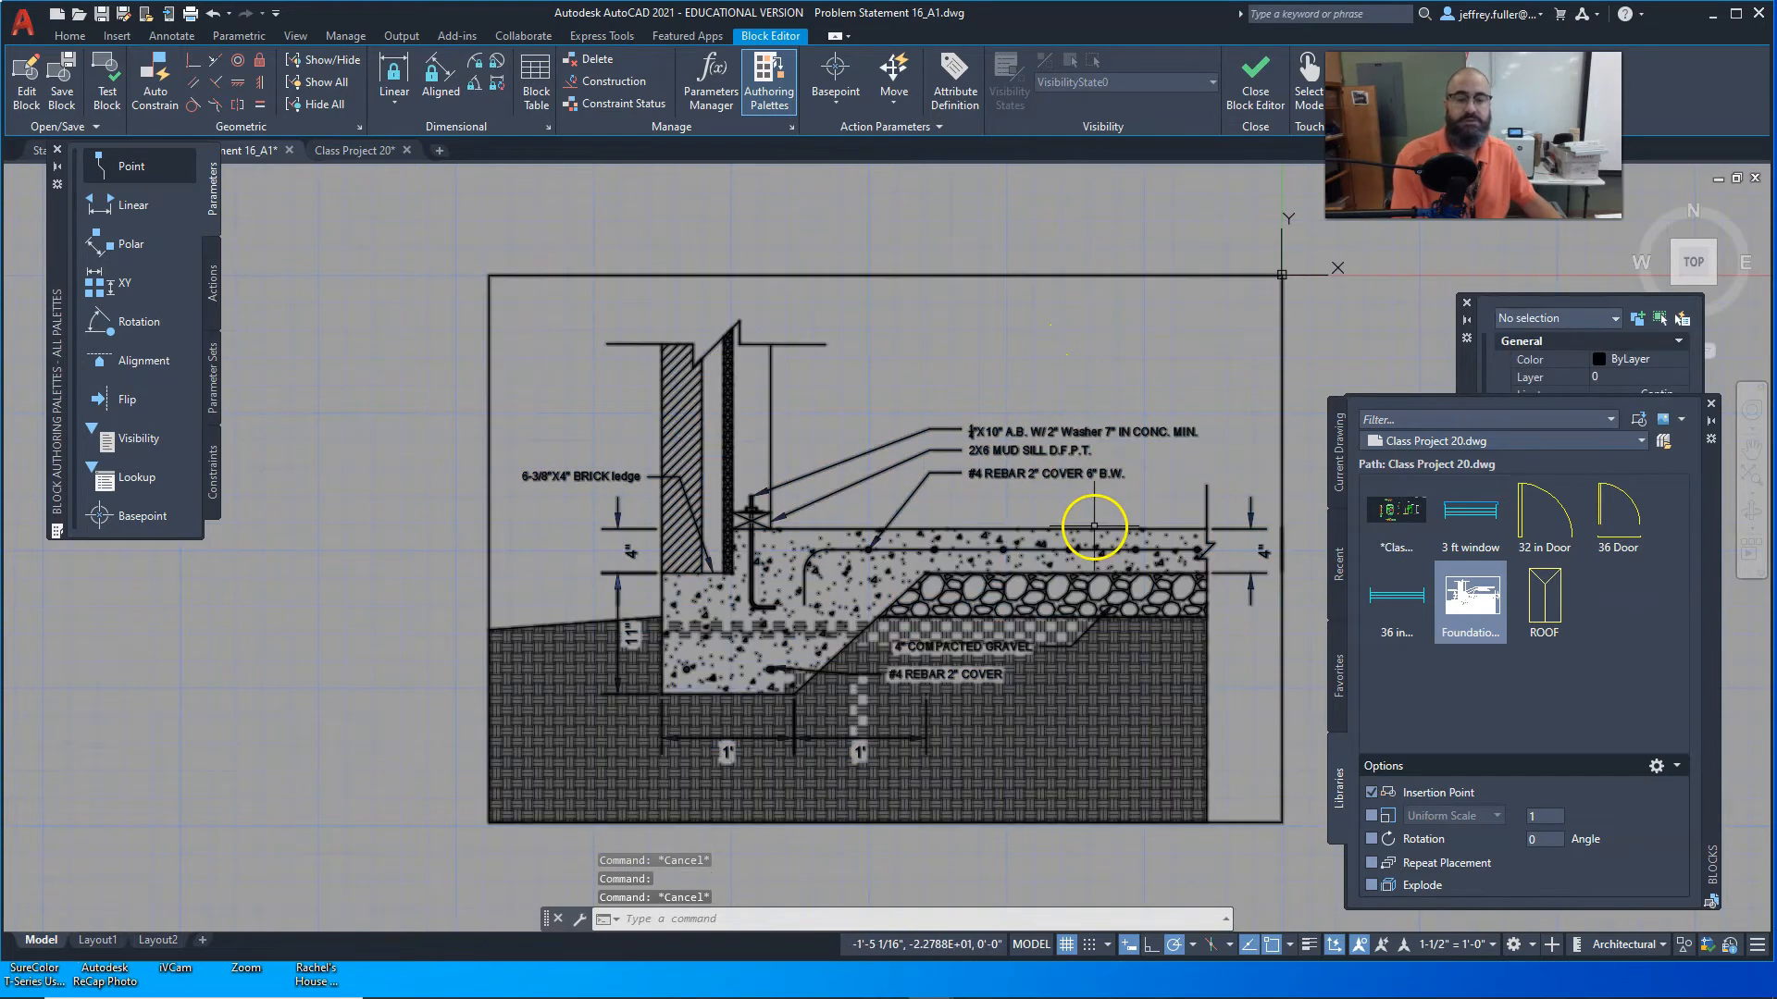
left_click(1094, 527)
double_click(1090, 529)
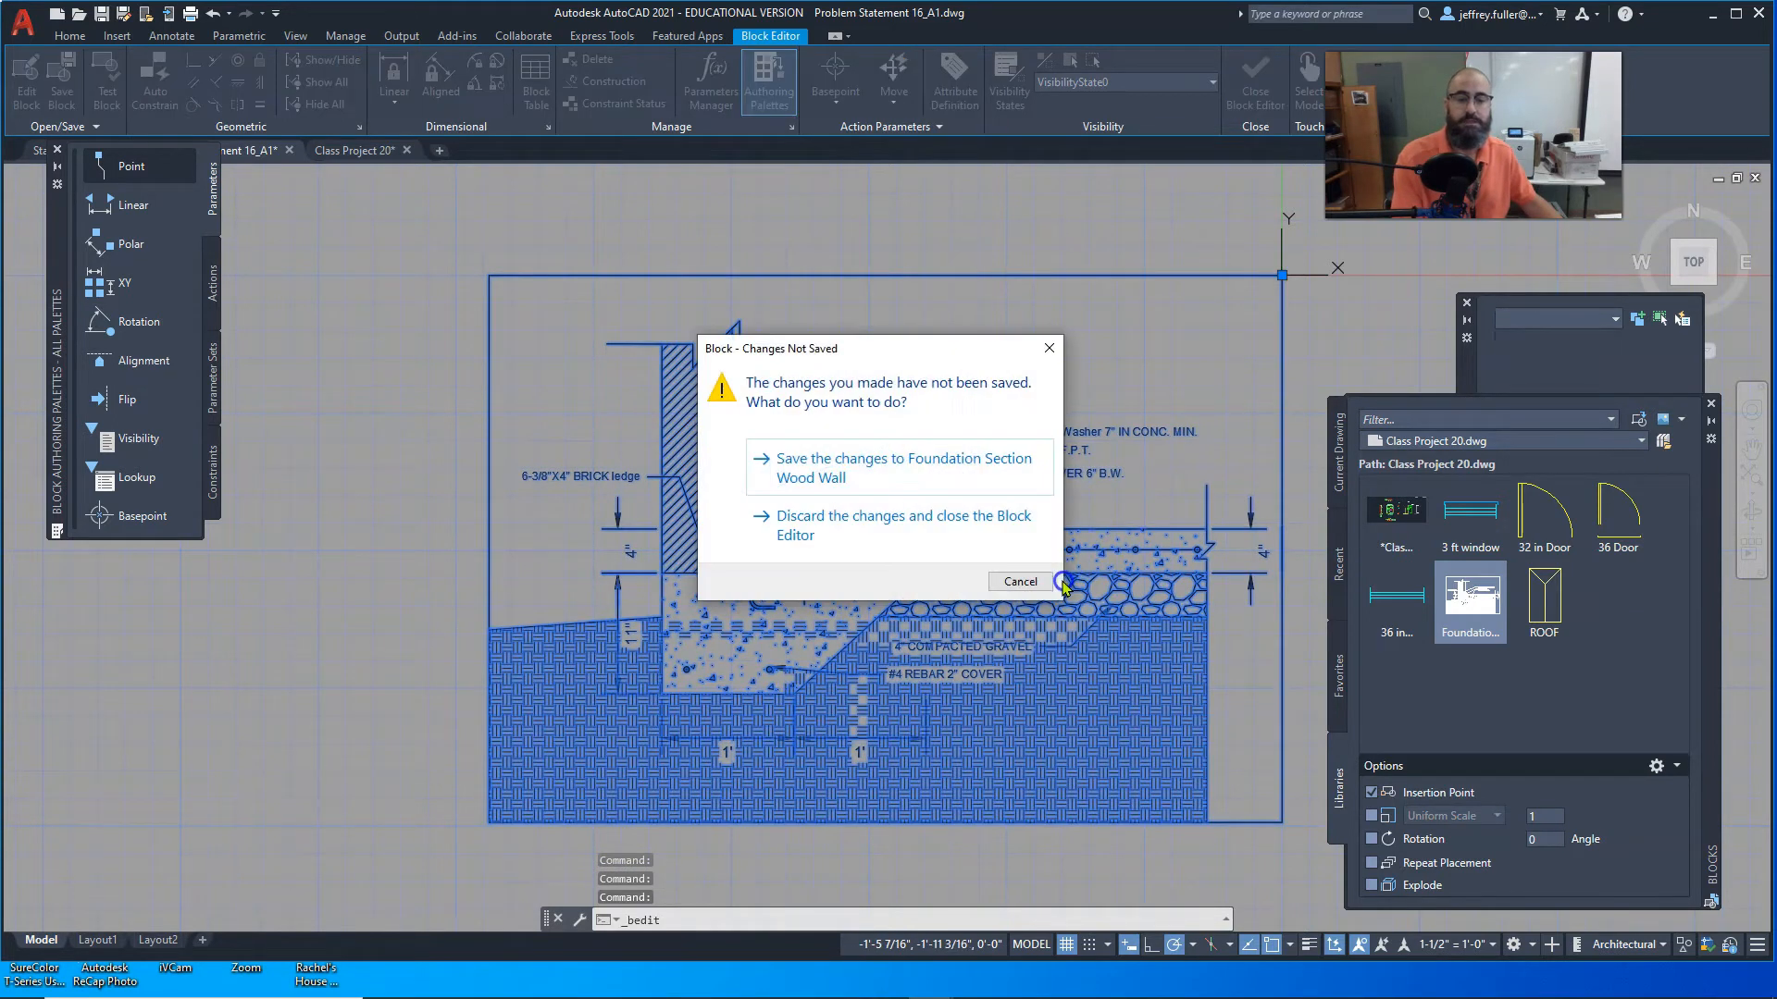
left_click(1012, 462)
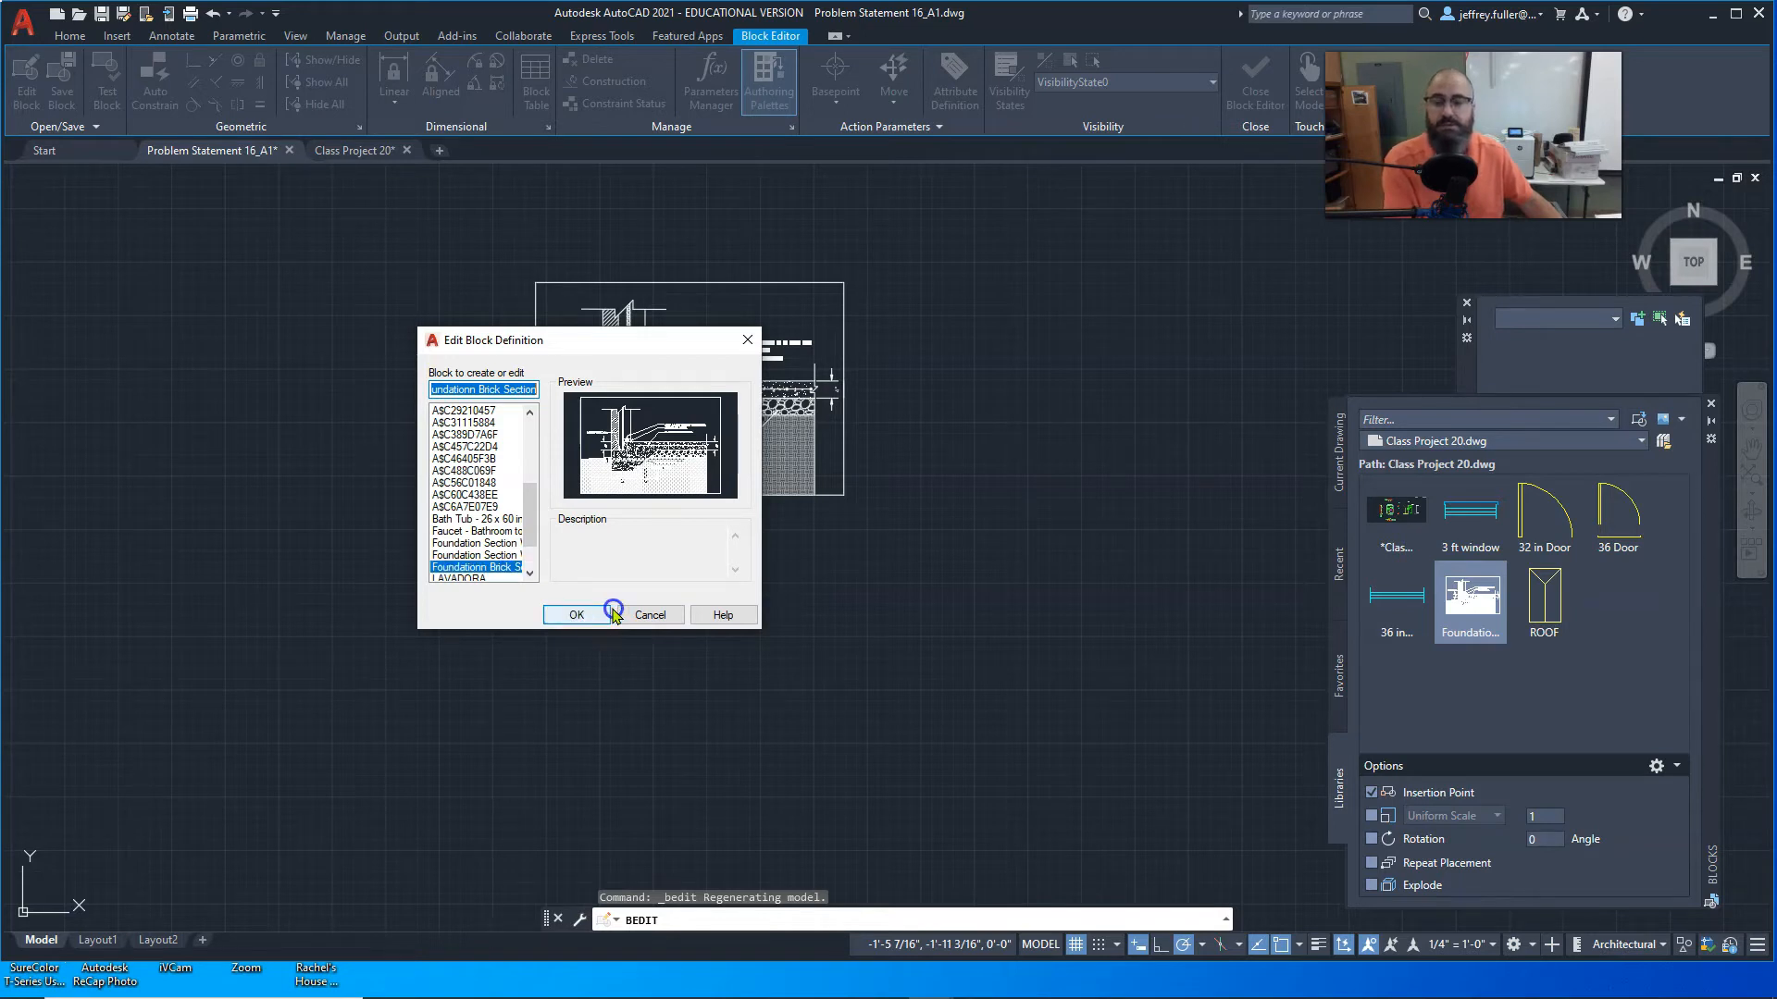
left_click(649, 616)
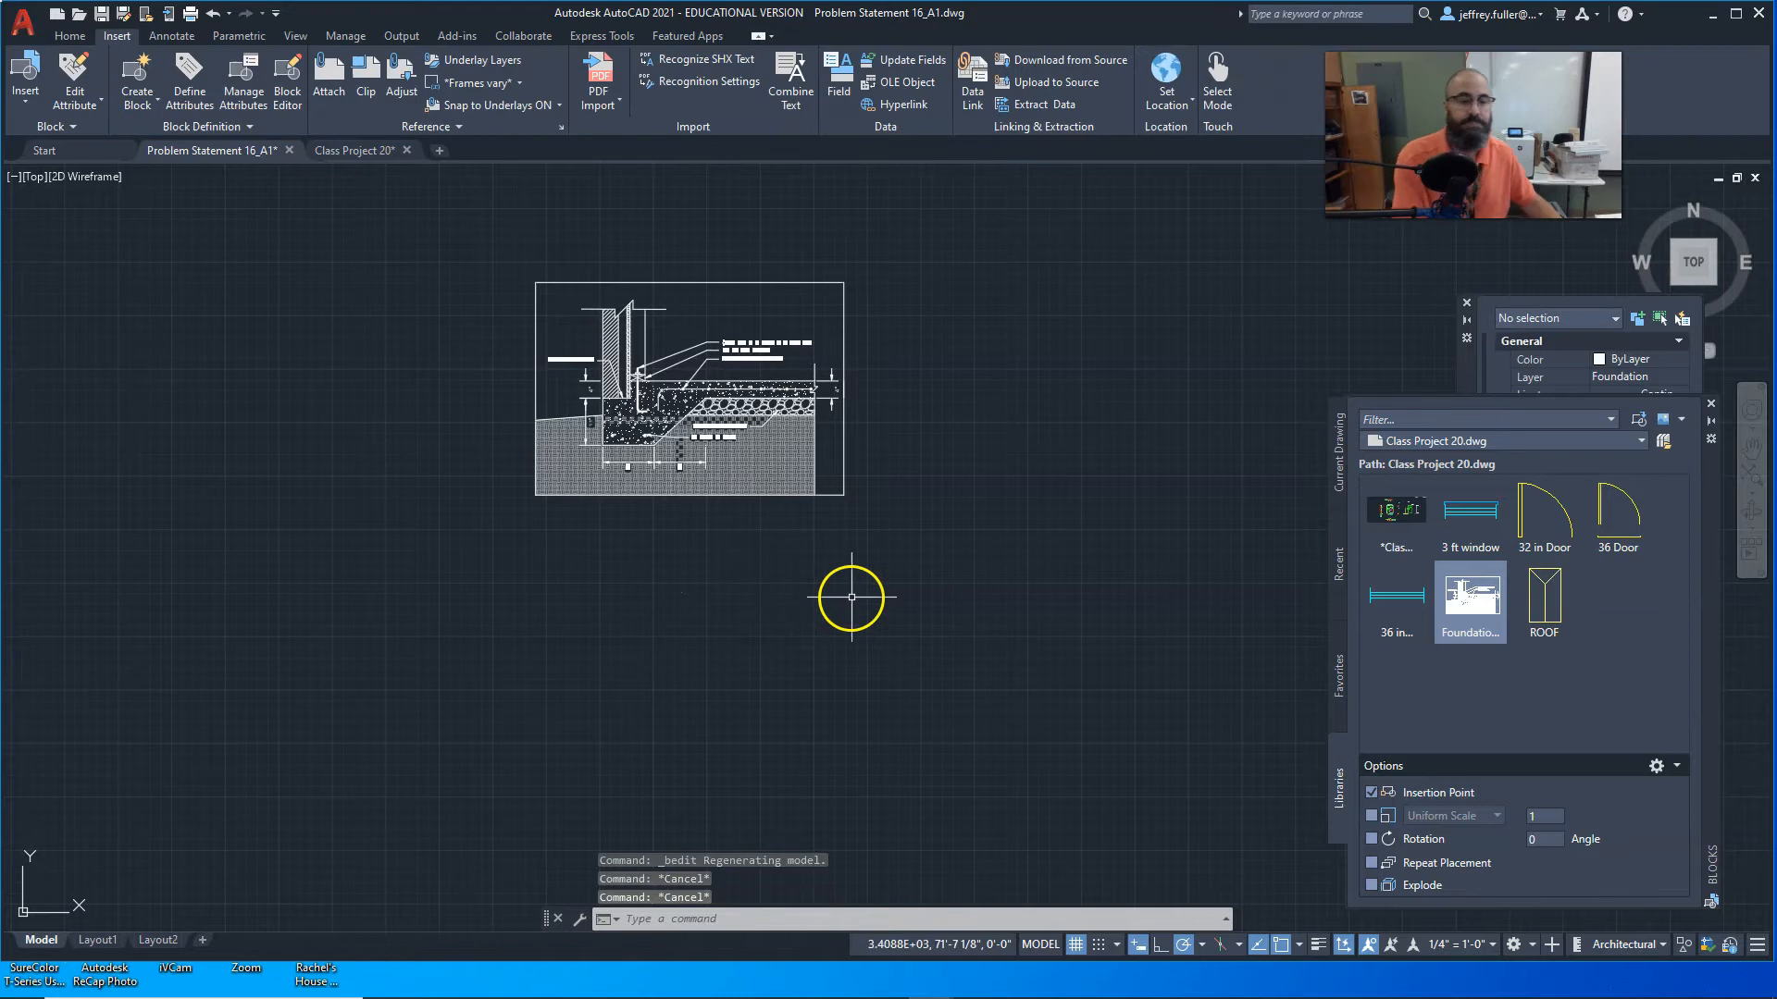
Step: Reopen the Foundation Section Wood Wall block in the Block Editor
scroll(854, 593, "up", 6)
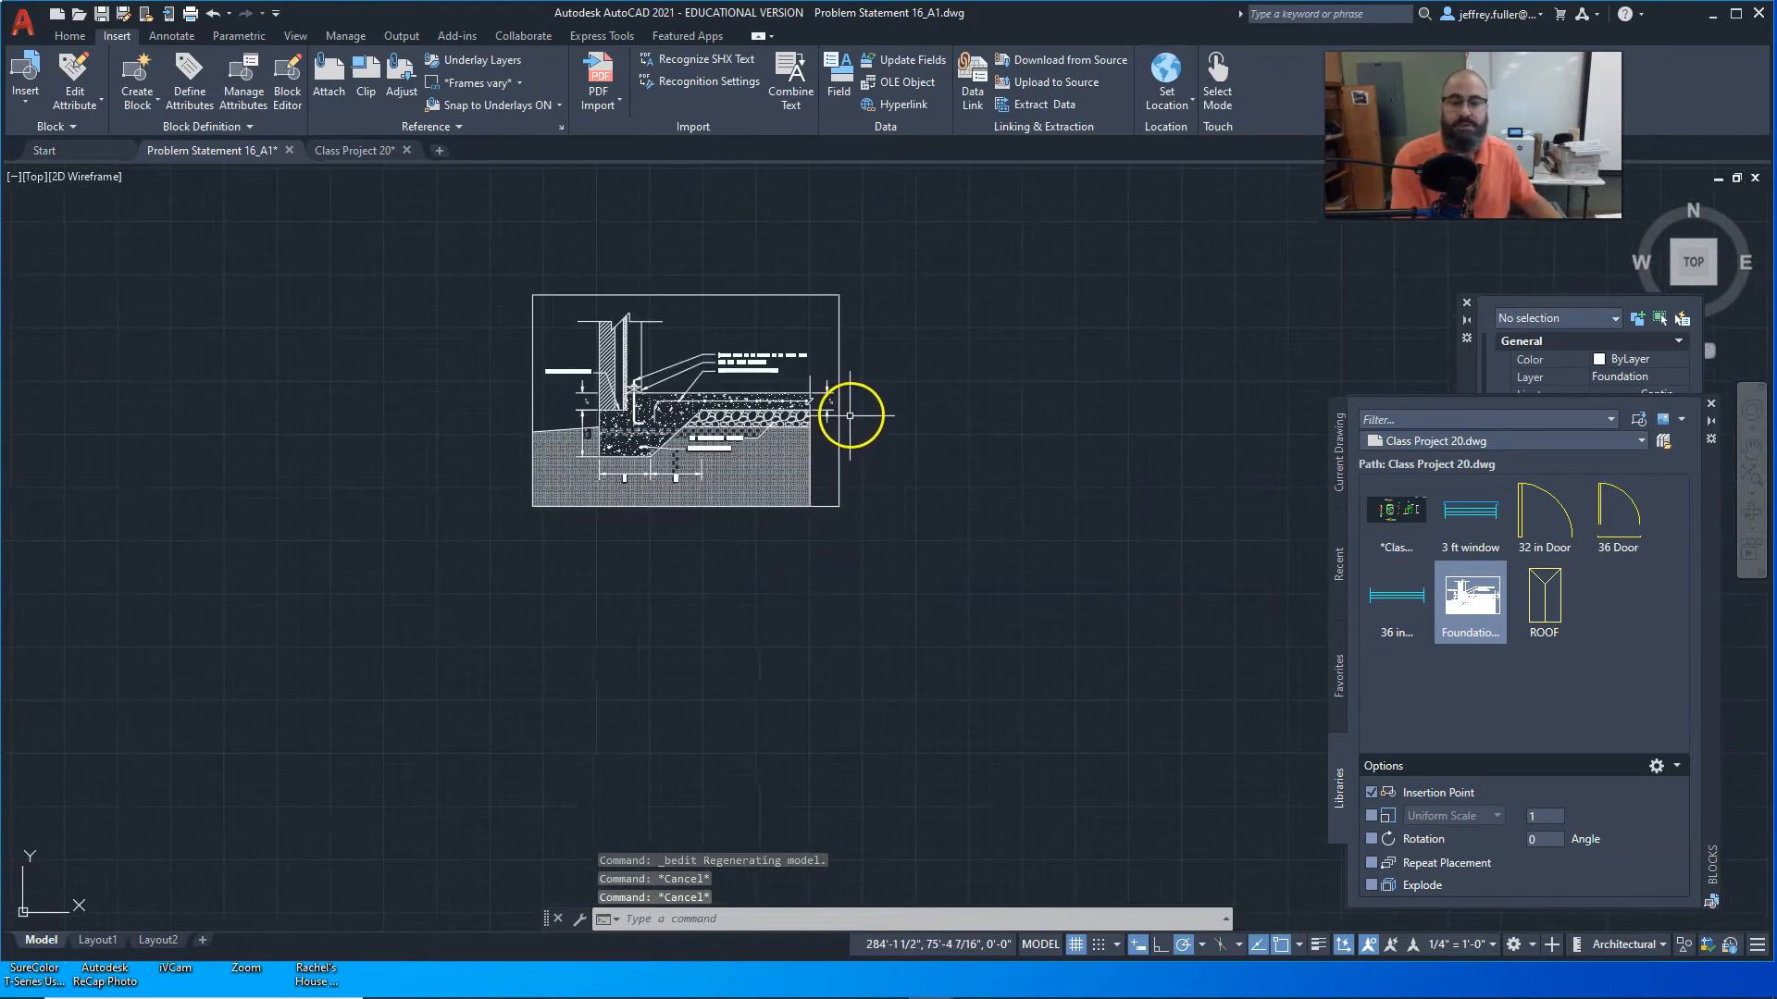
double_click(839, 427)
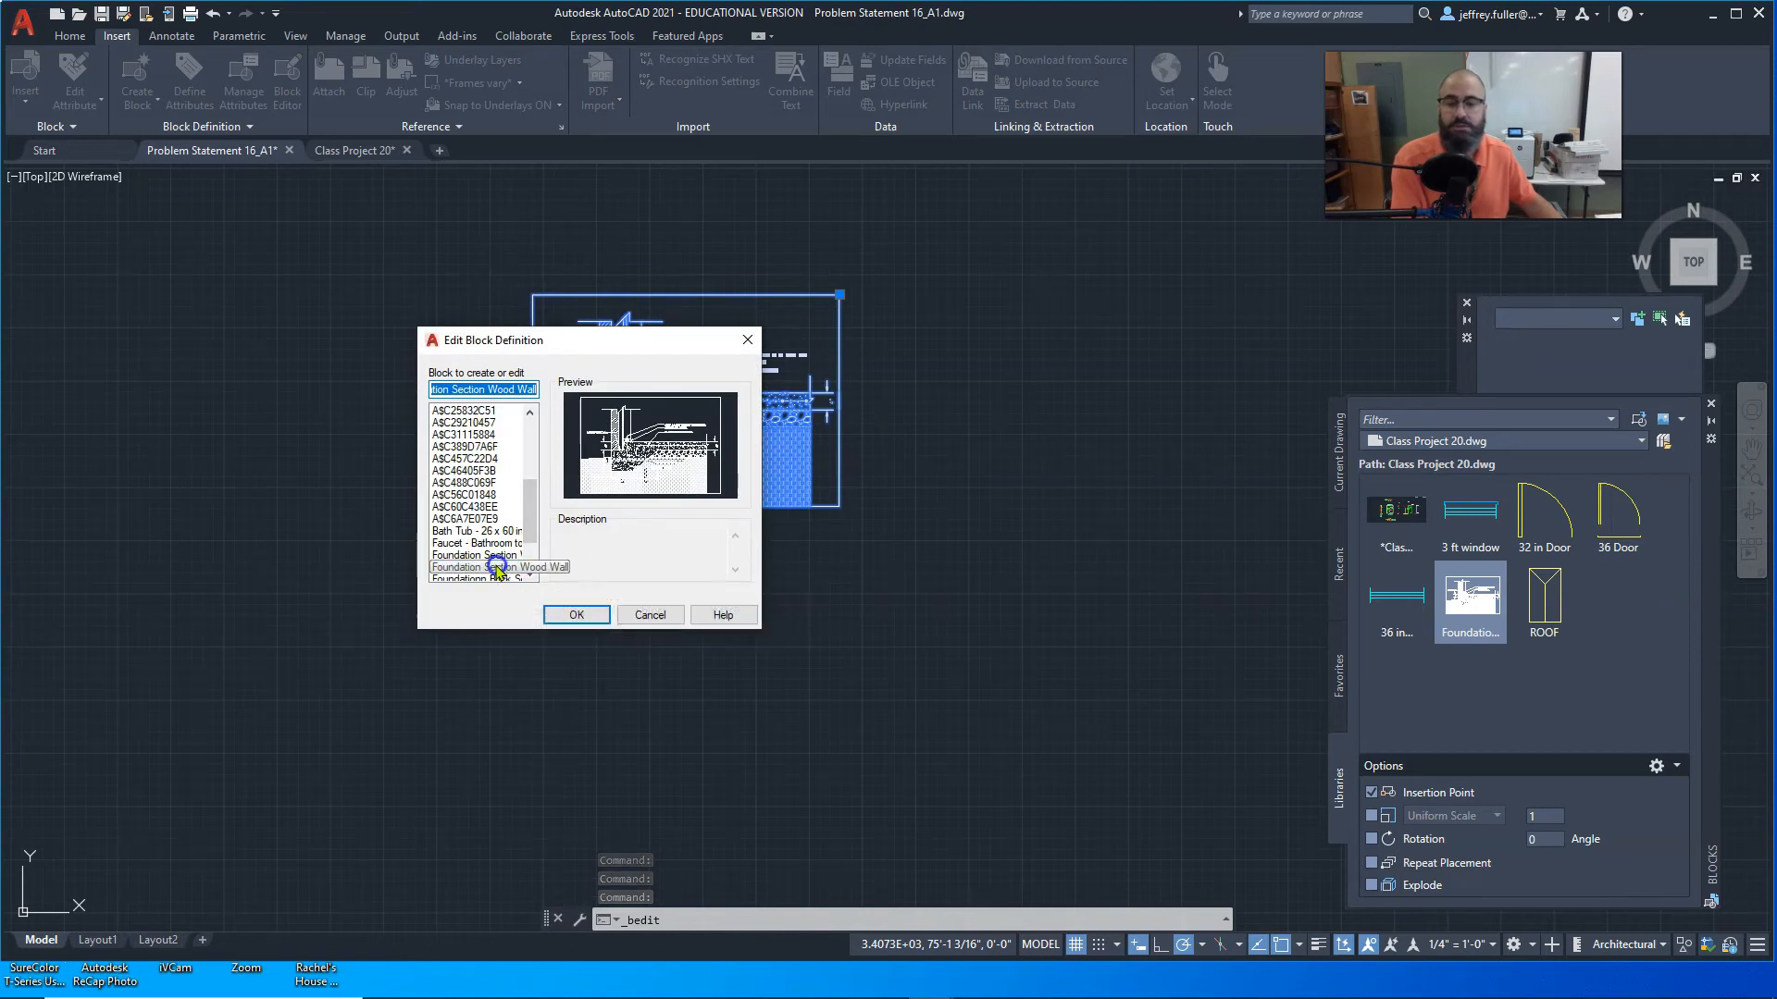
left_click(566, 614)
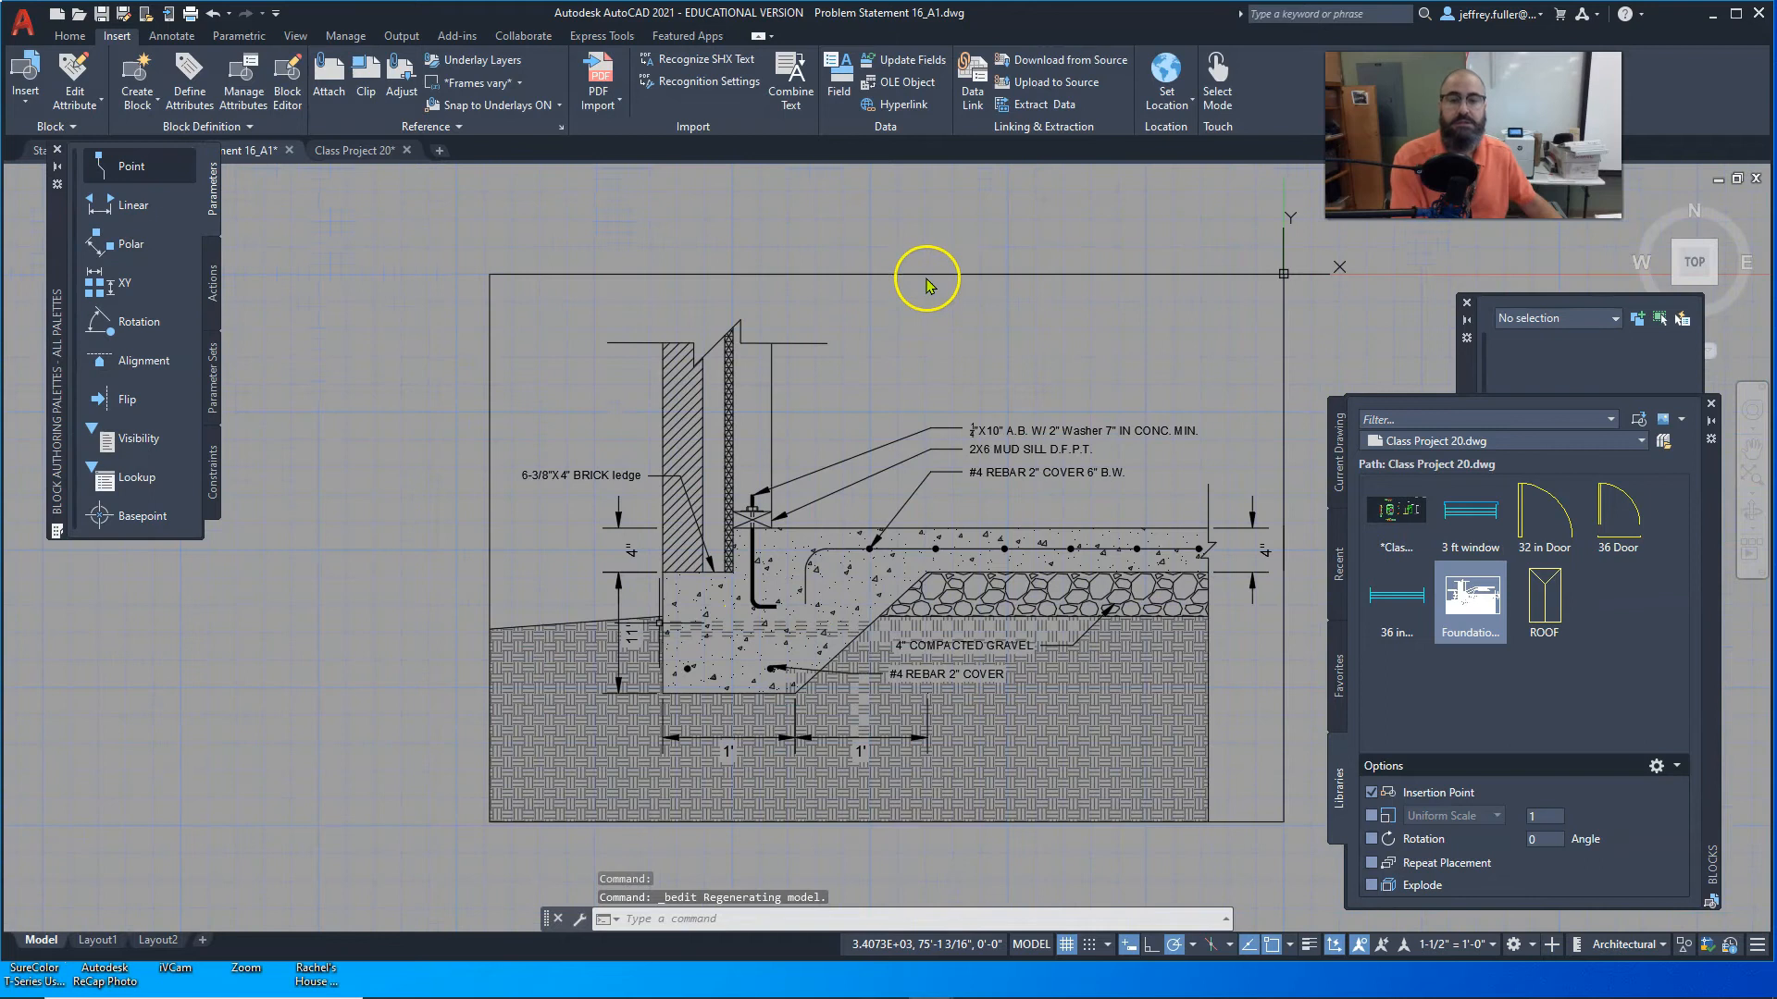
Step: Explode the nested foundation section block into individual objects
left_click(925, 275)
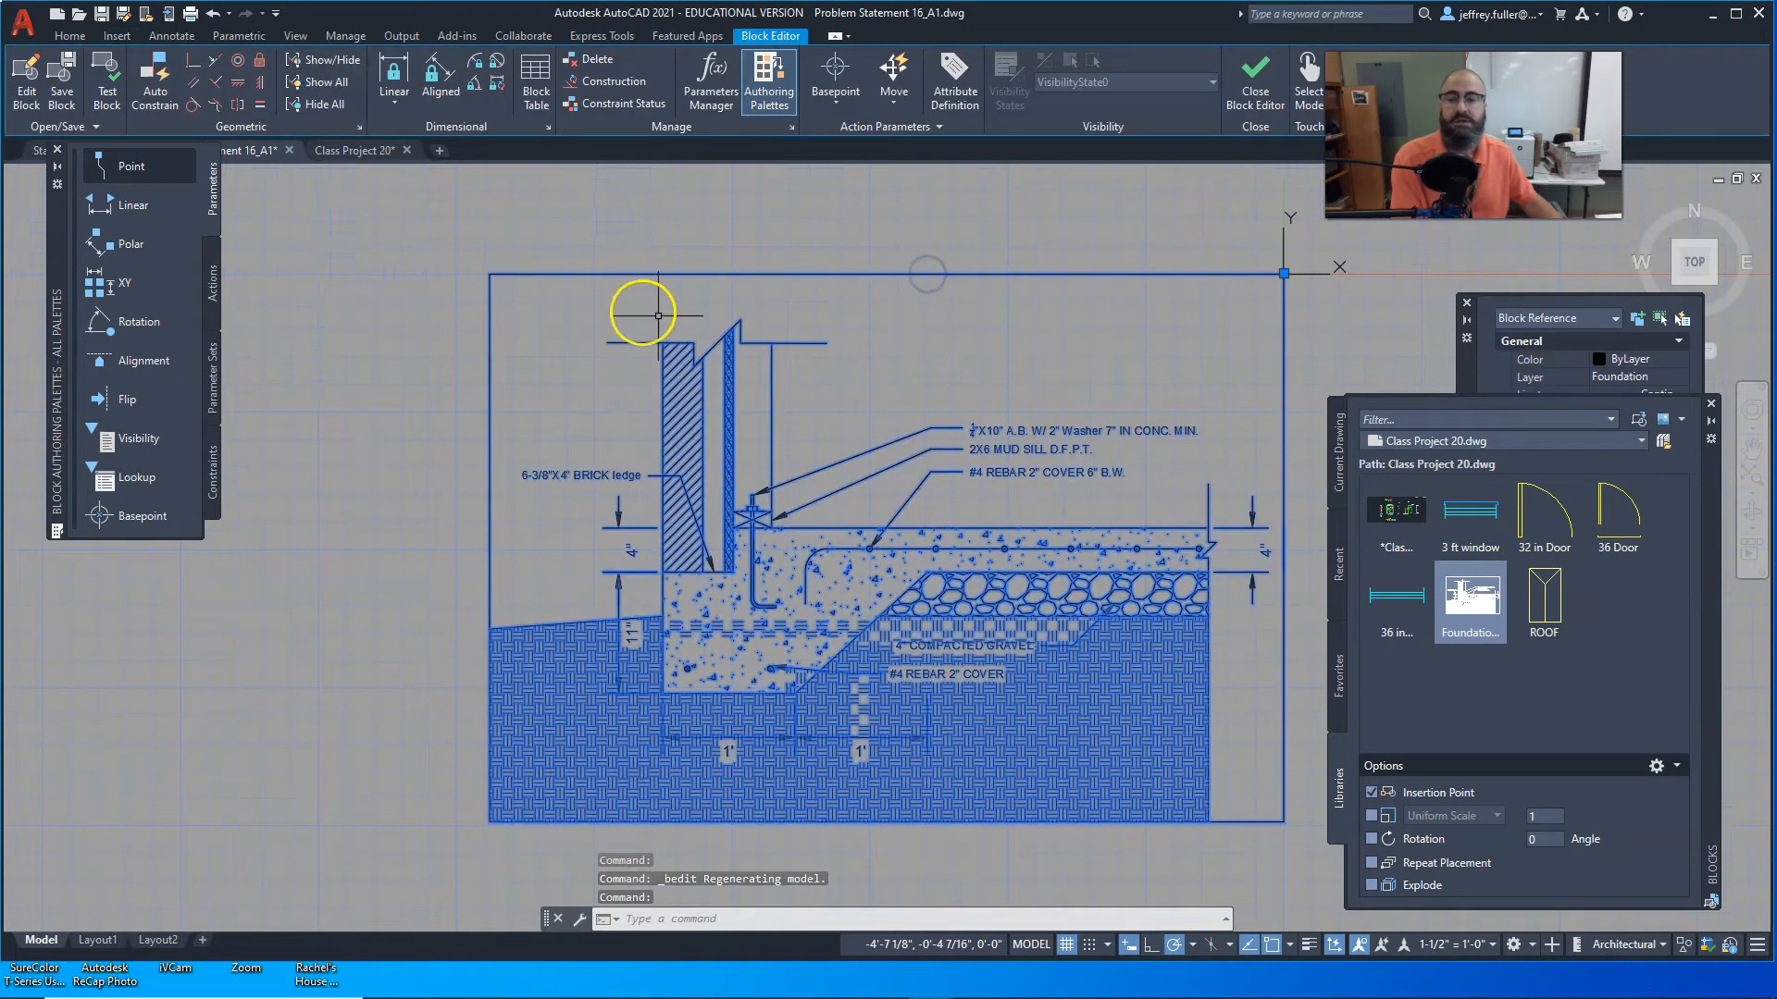
left_click(83, 36)
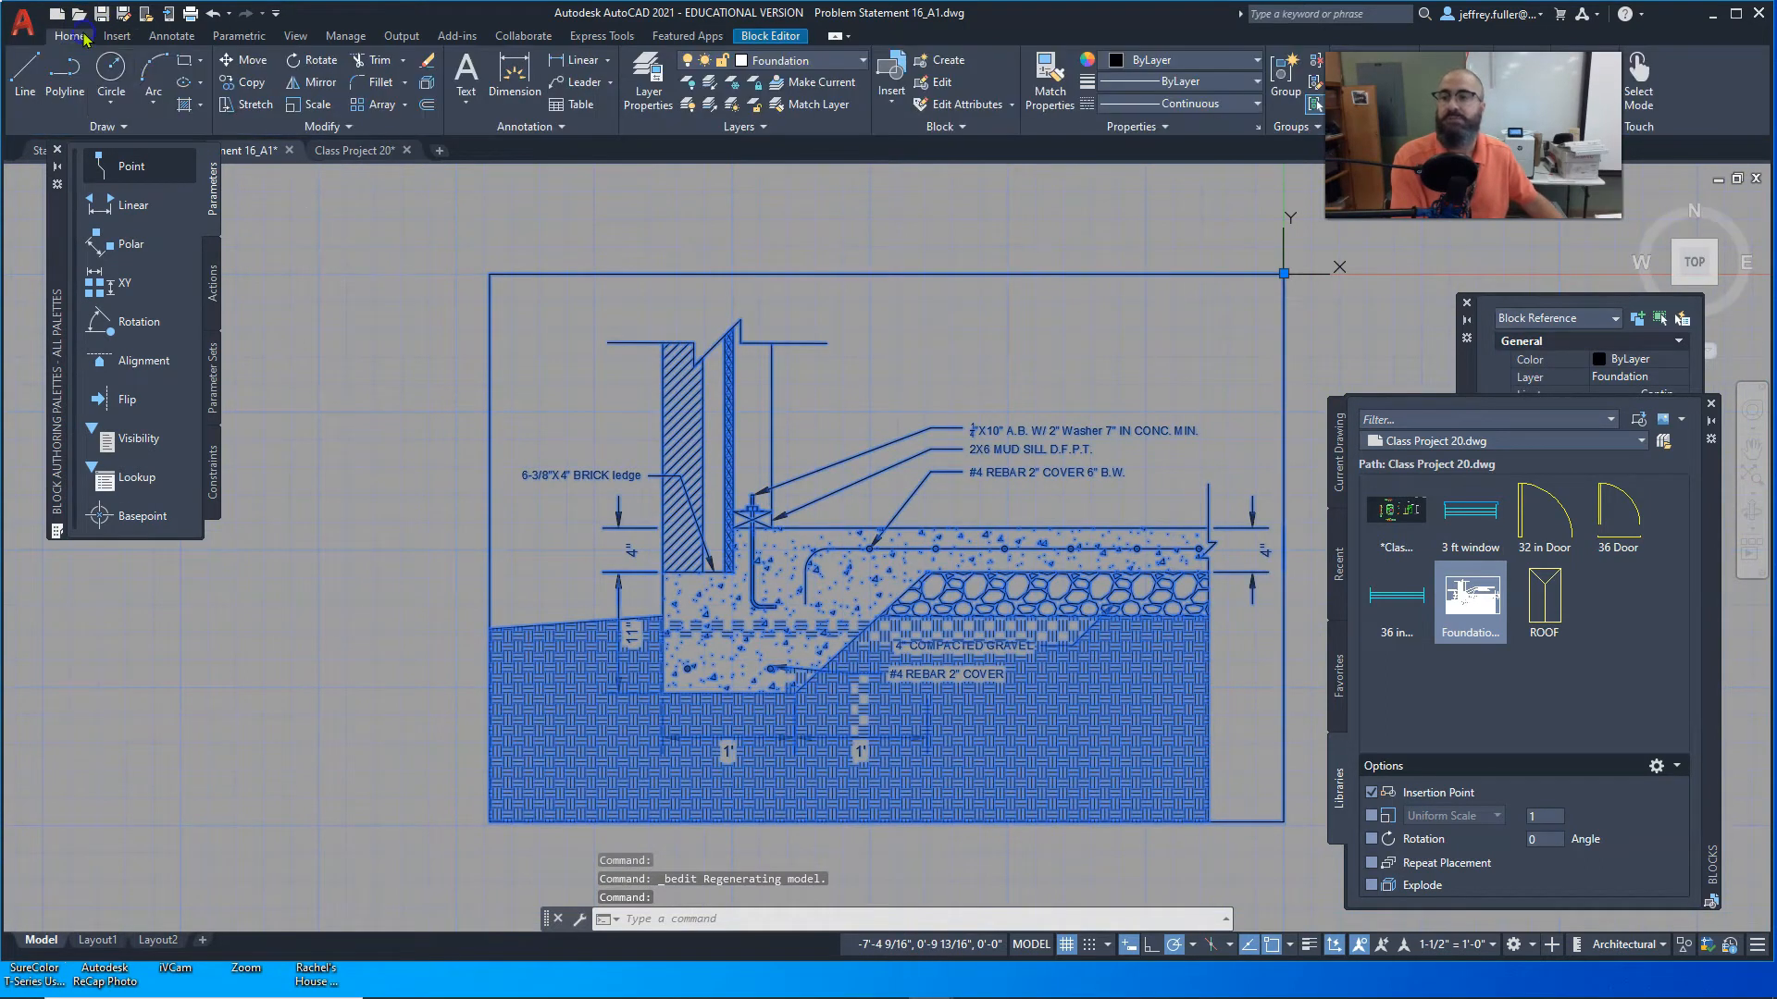
left_click(429, 84)
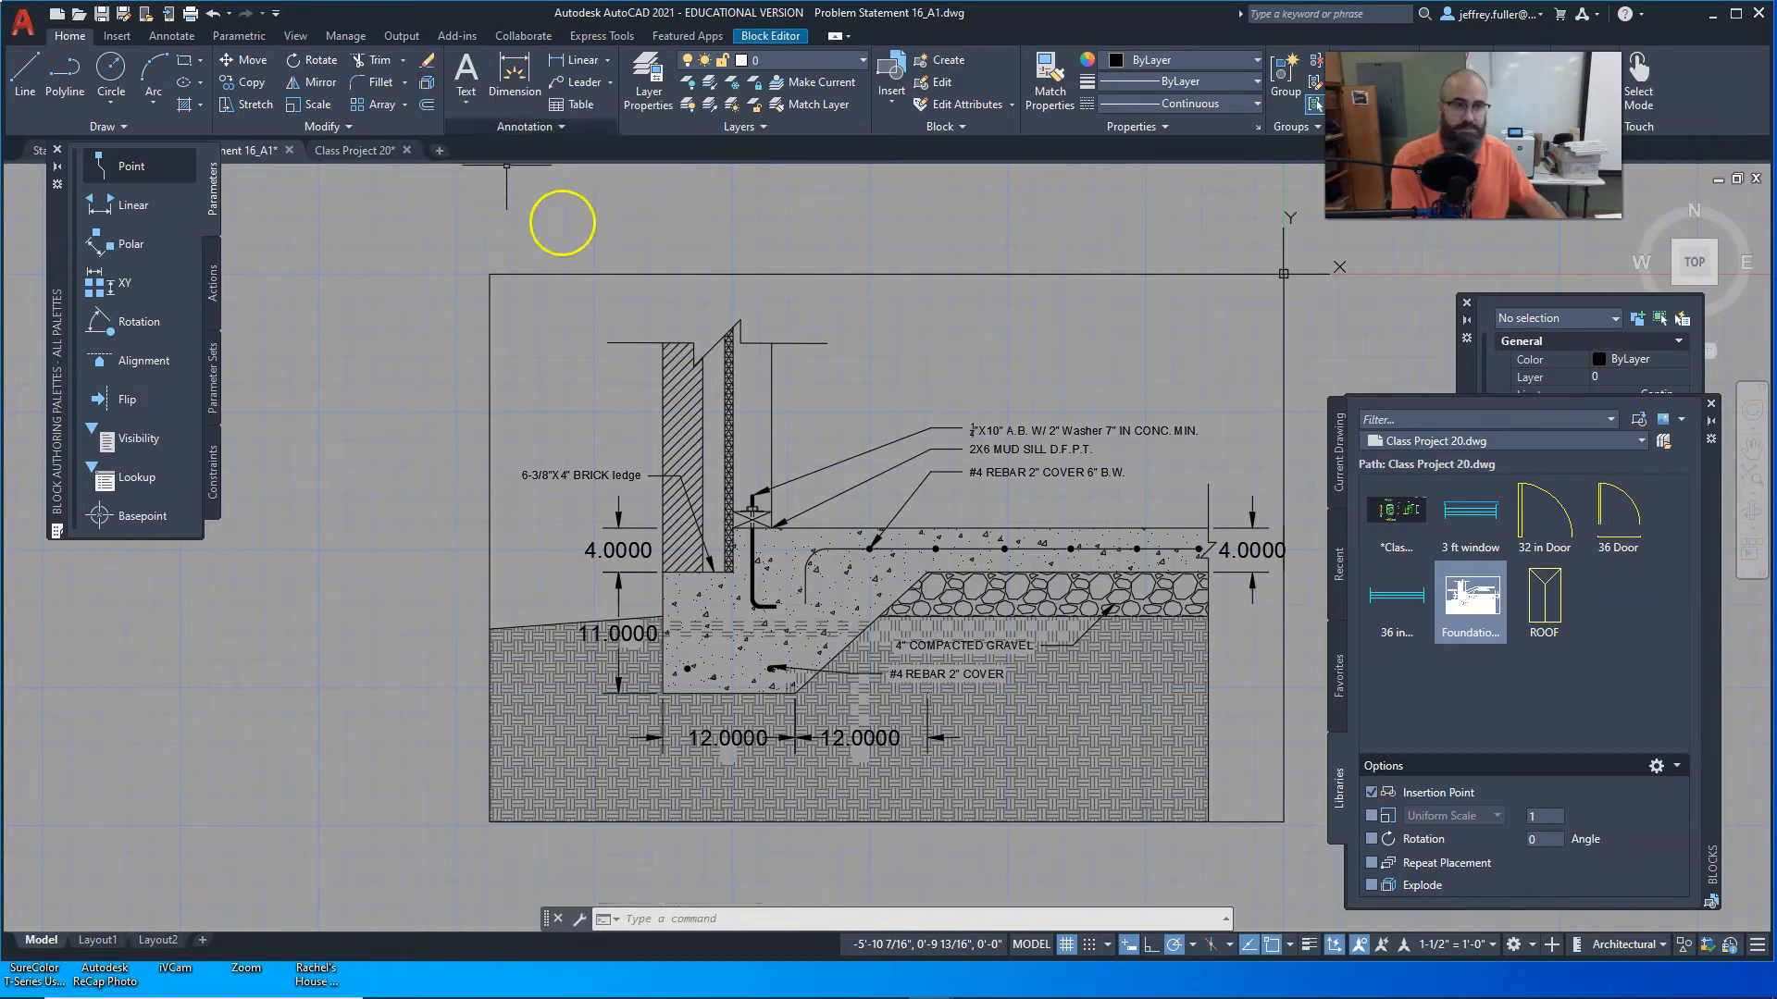
Step: Erase the brick veneer's diagonal hatch and its outline above the ledge
scroll(647, 468, "up", 3)
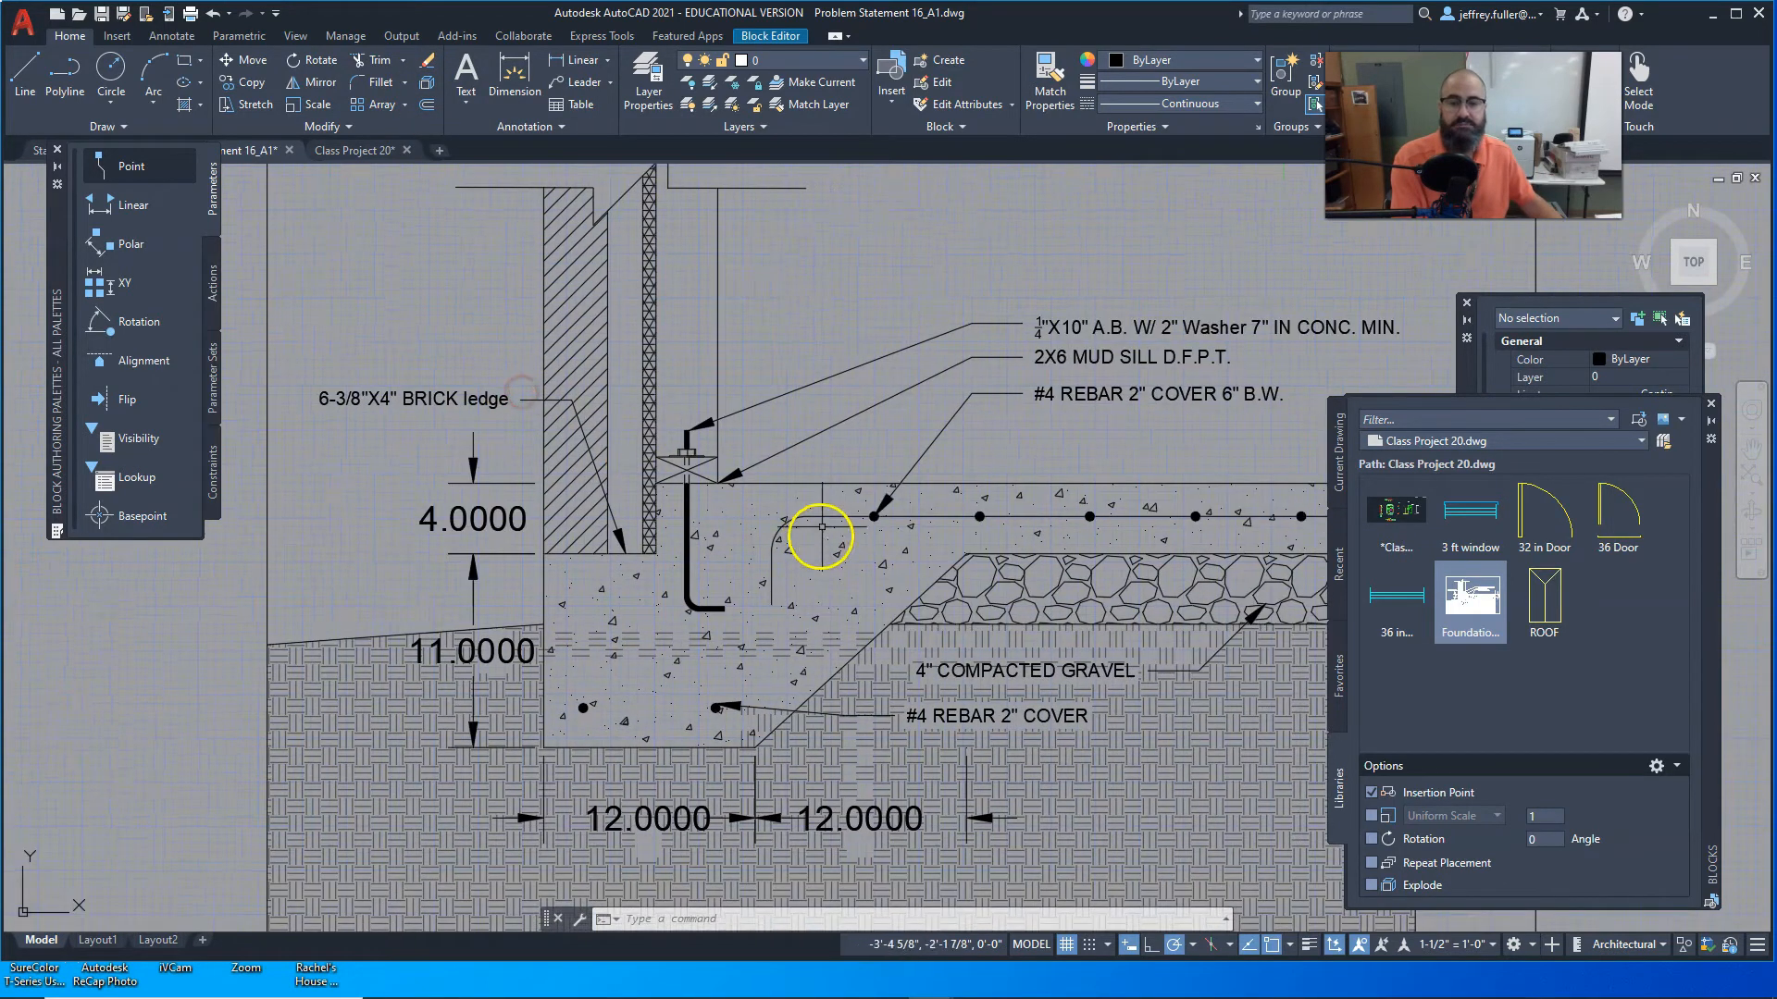
scroll(666, 413, "down", 4)
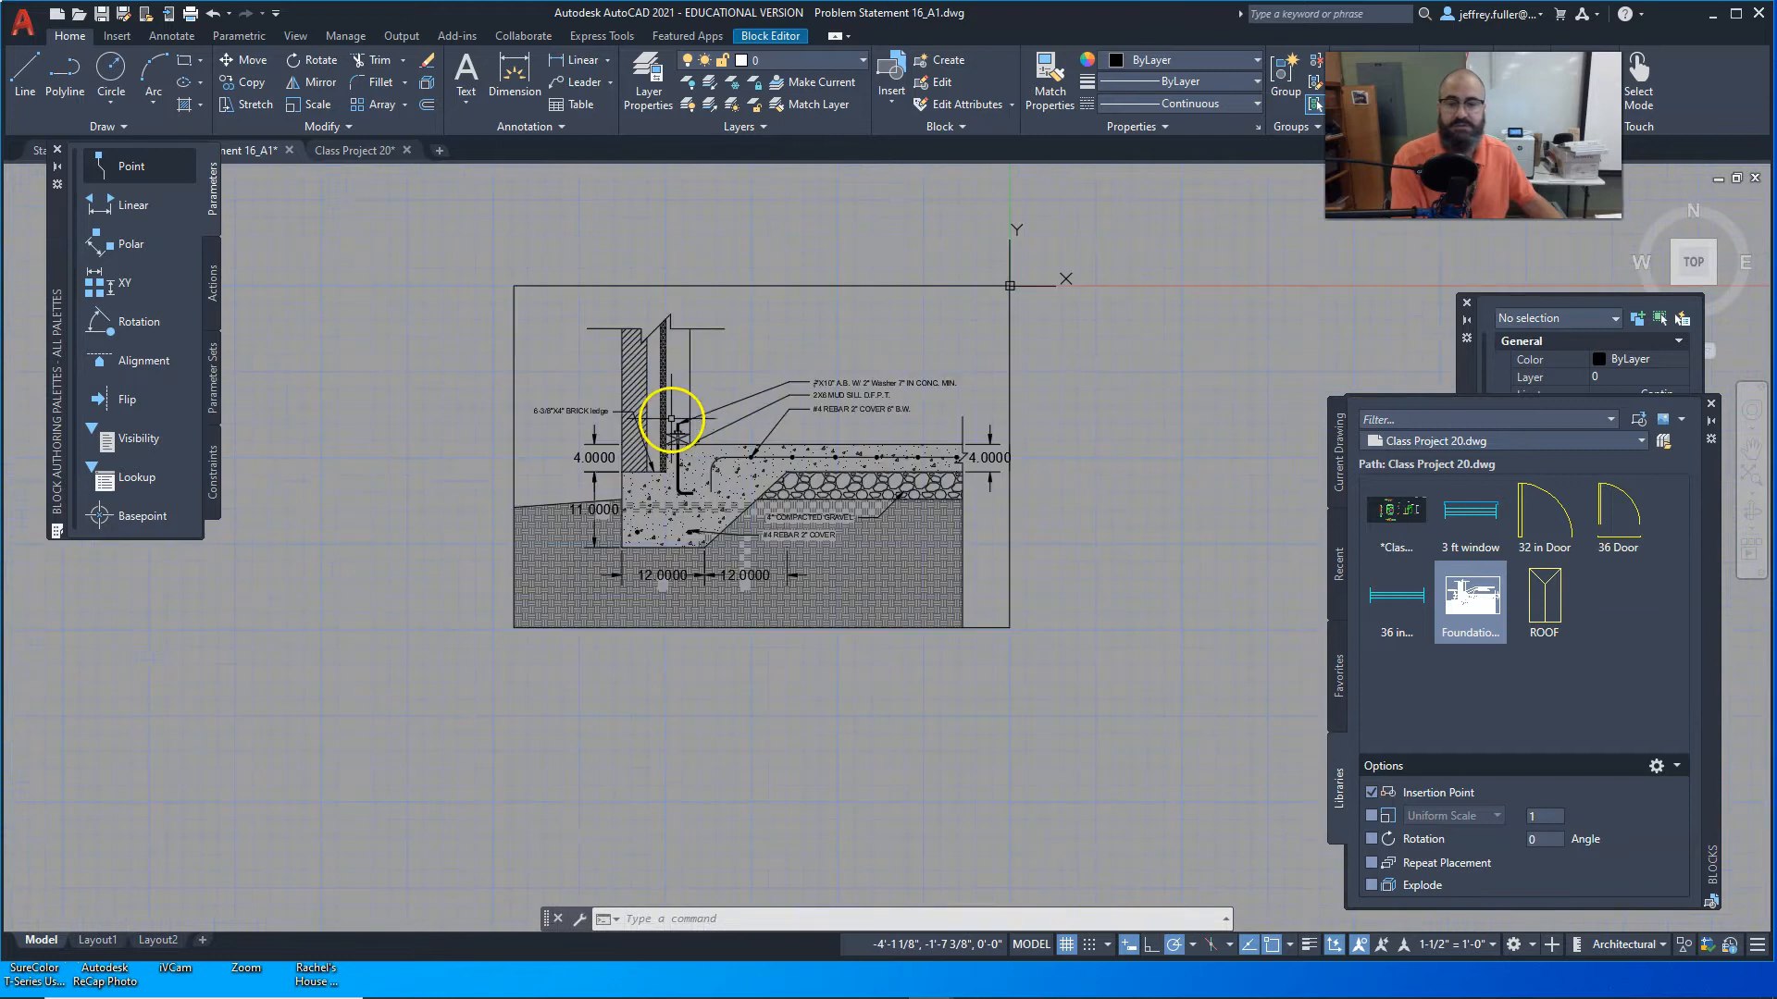
left_click(650, 371)
left_click(595, 385)
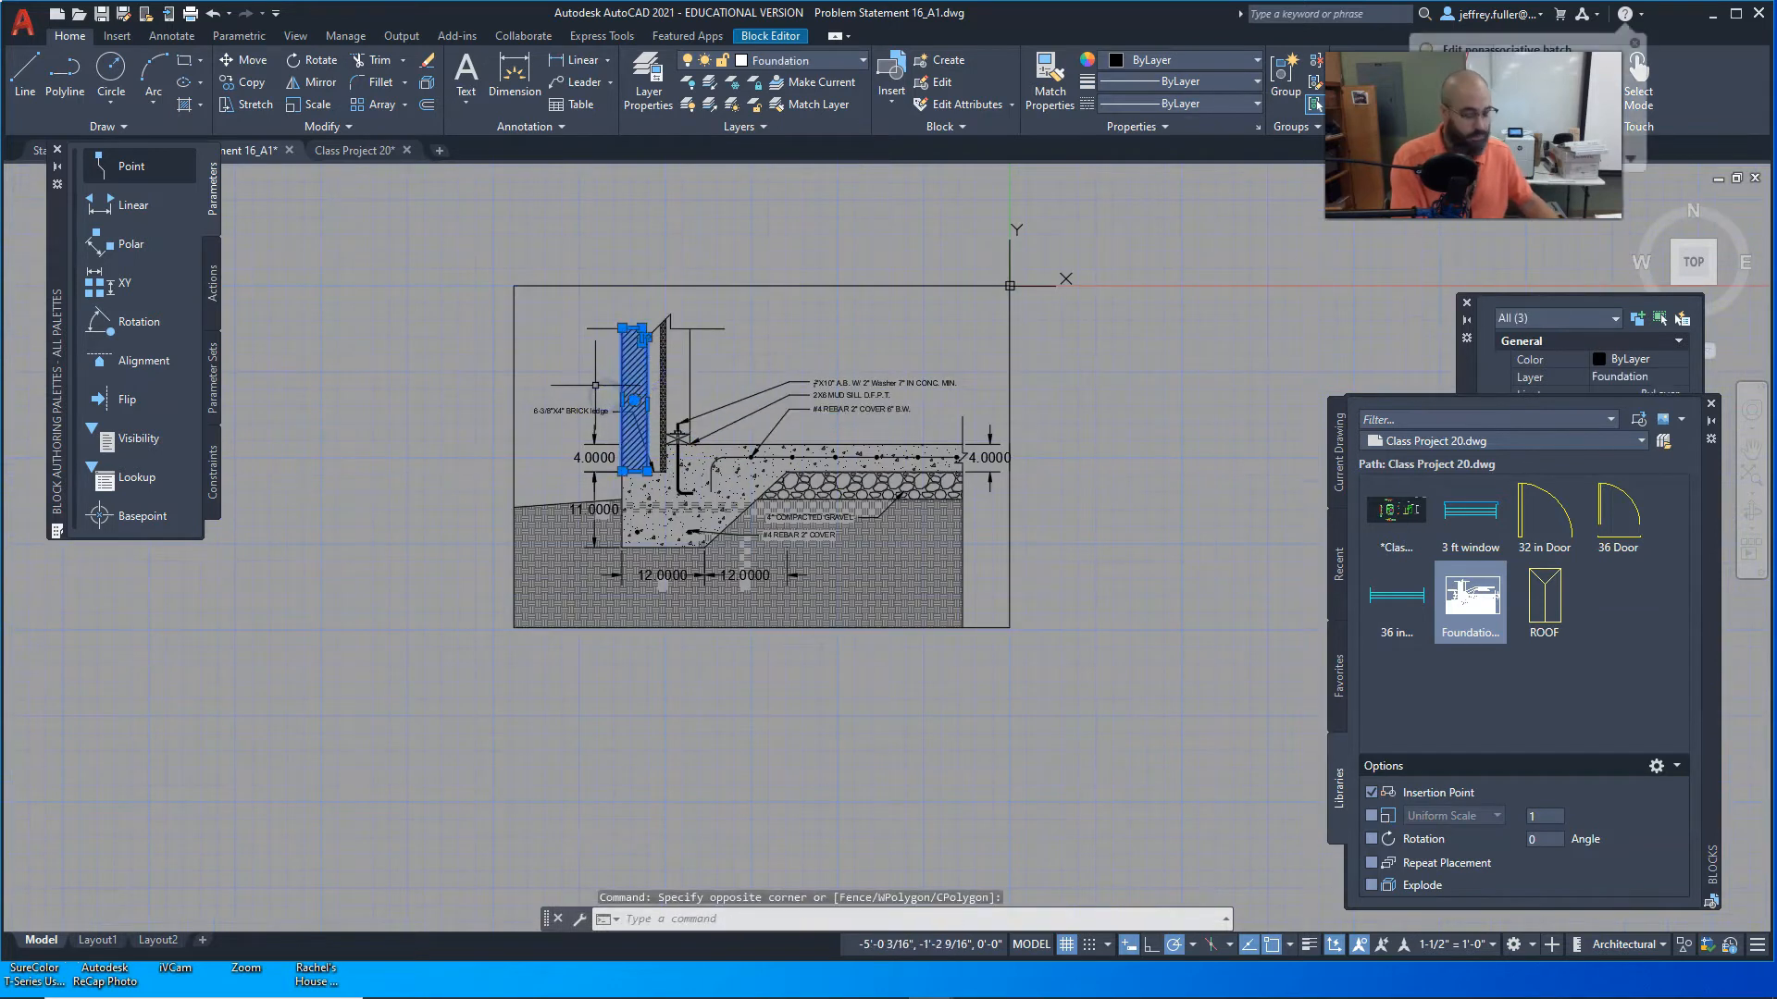
key("Delete")
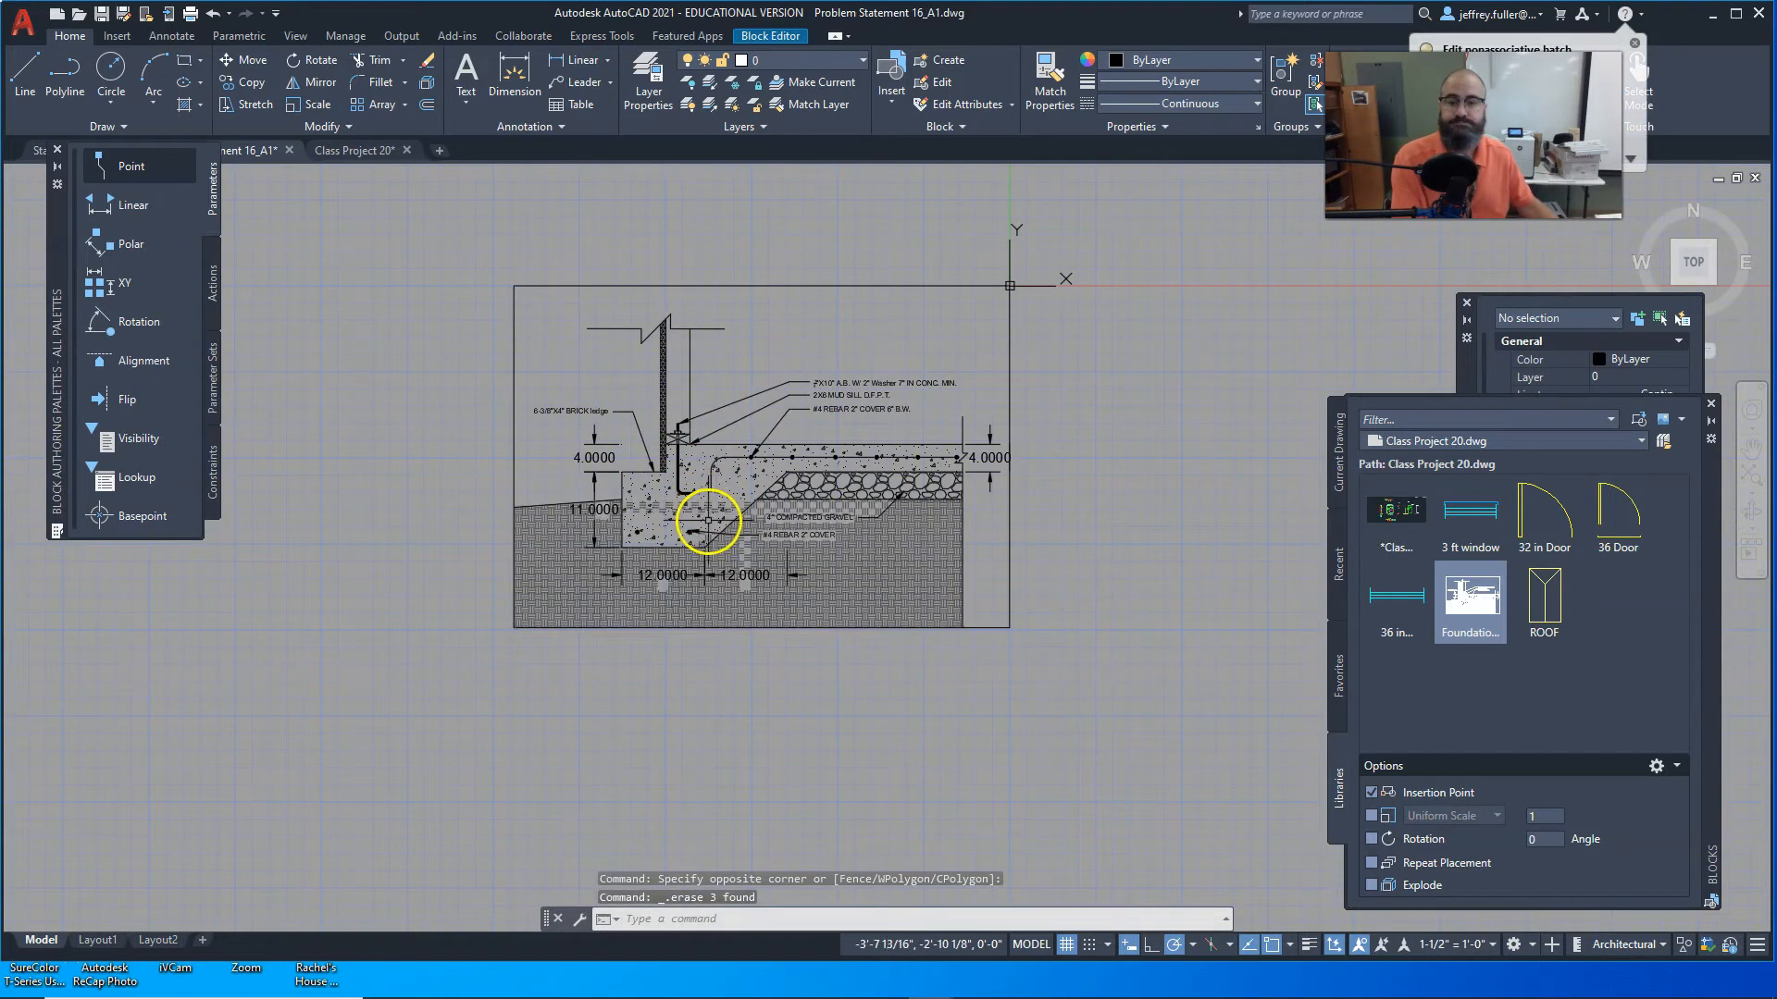
Step: Examine the wall sheathing hatch and the brick ledge line it rests on
scroll(685, 516, "up", 3)
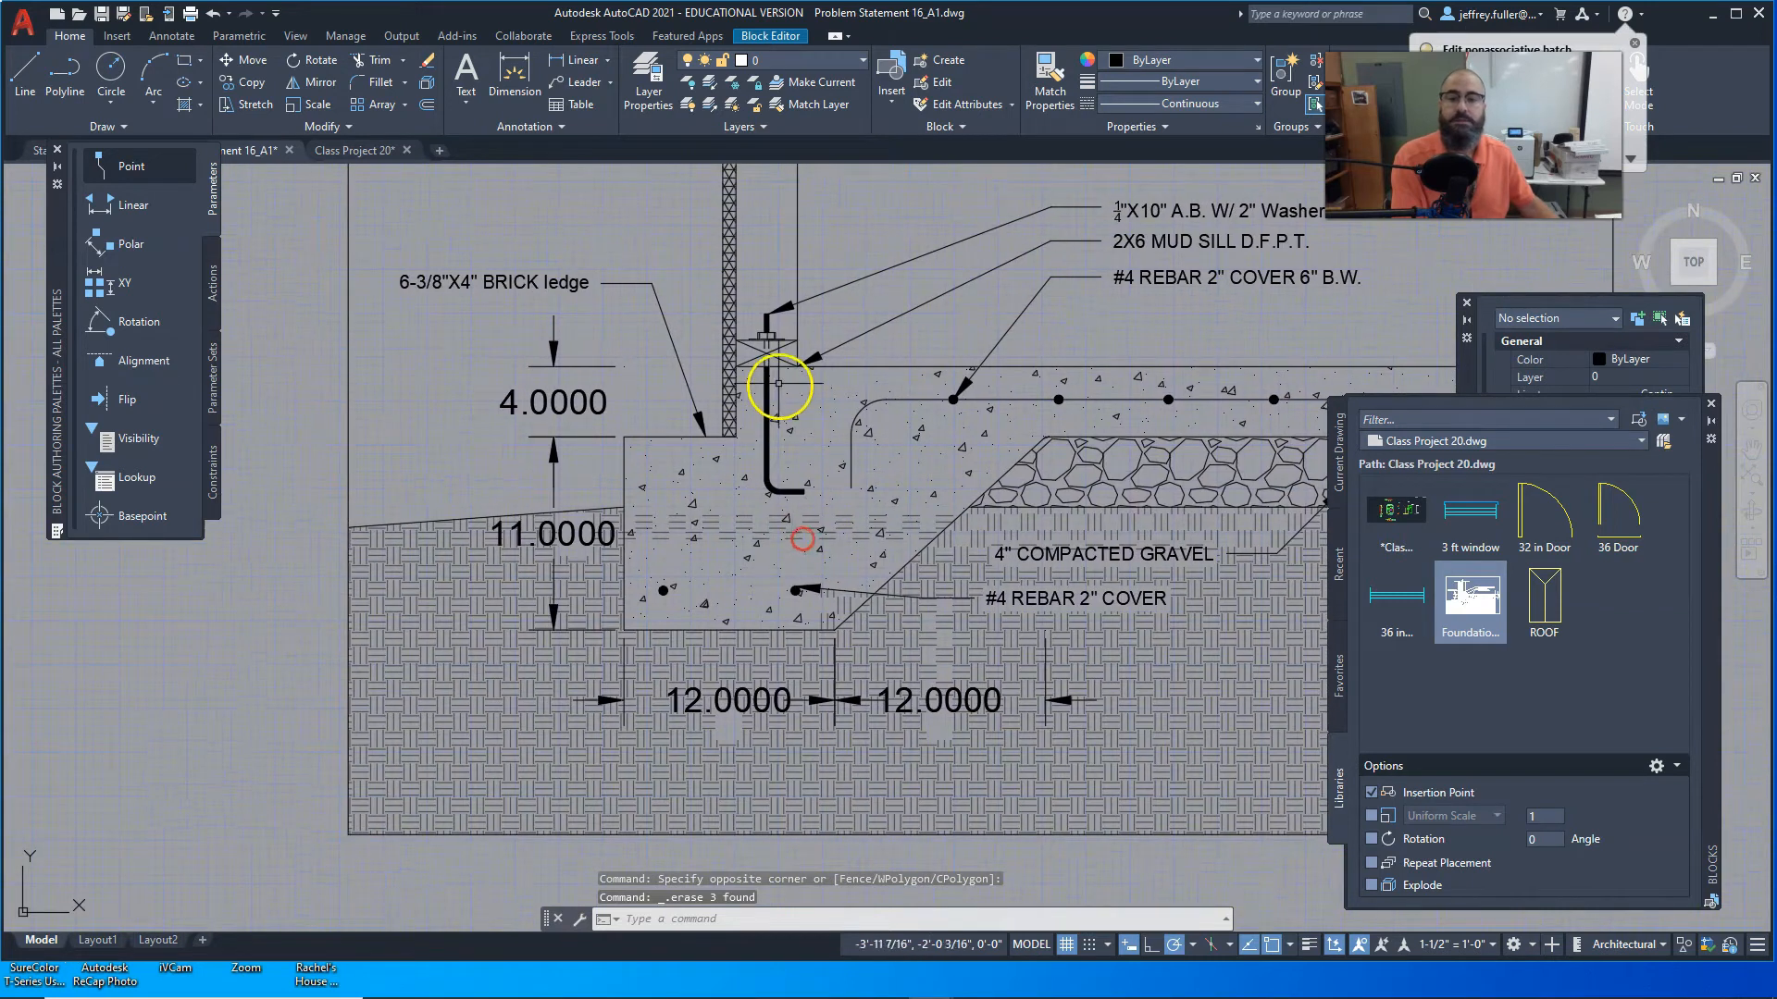
scroll(745, 340, "down", 2)
left_click(734, 320)
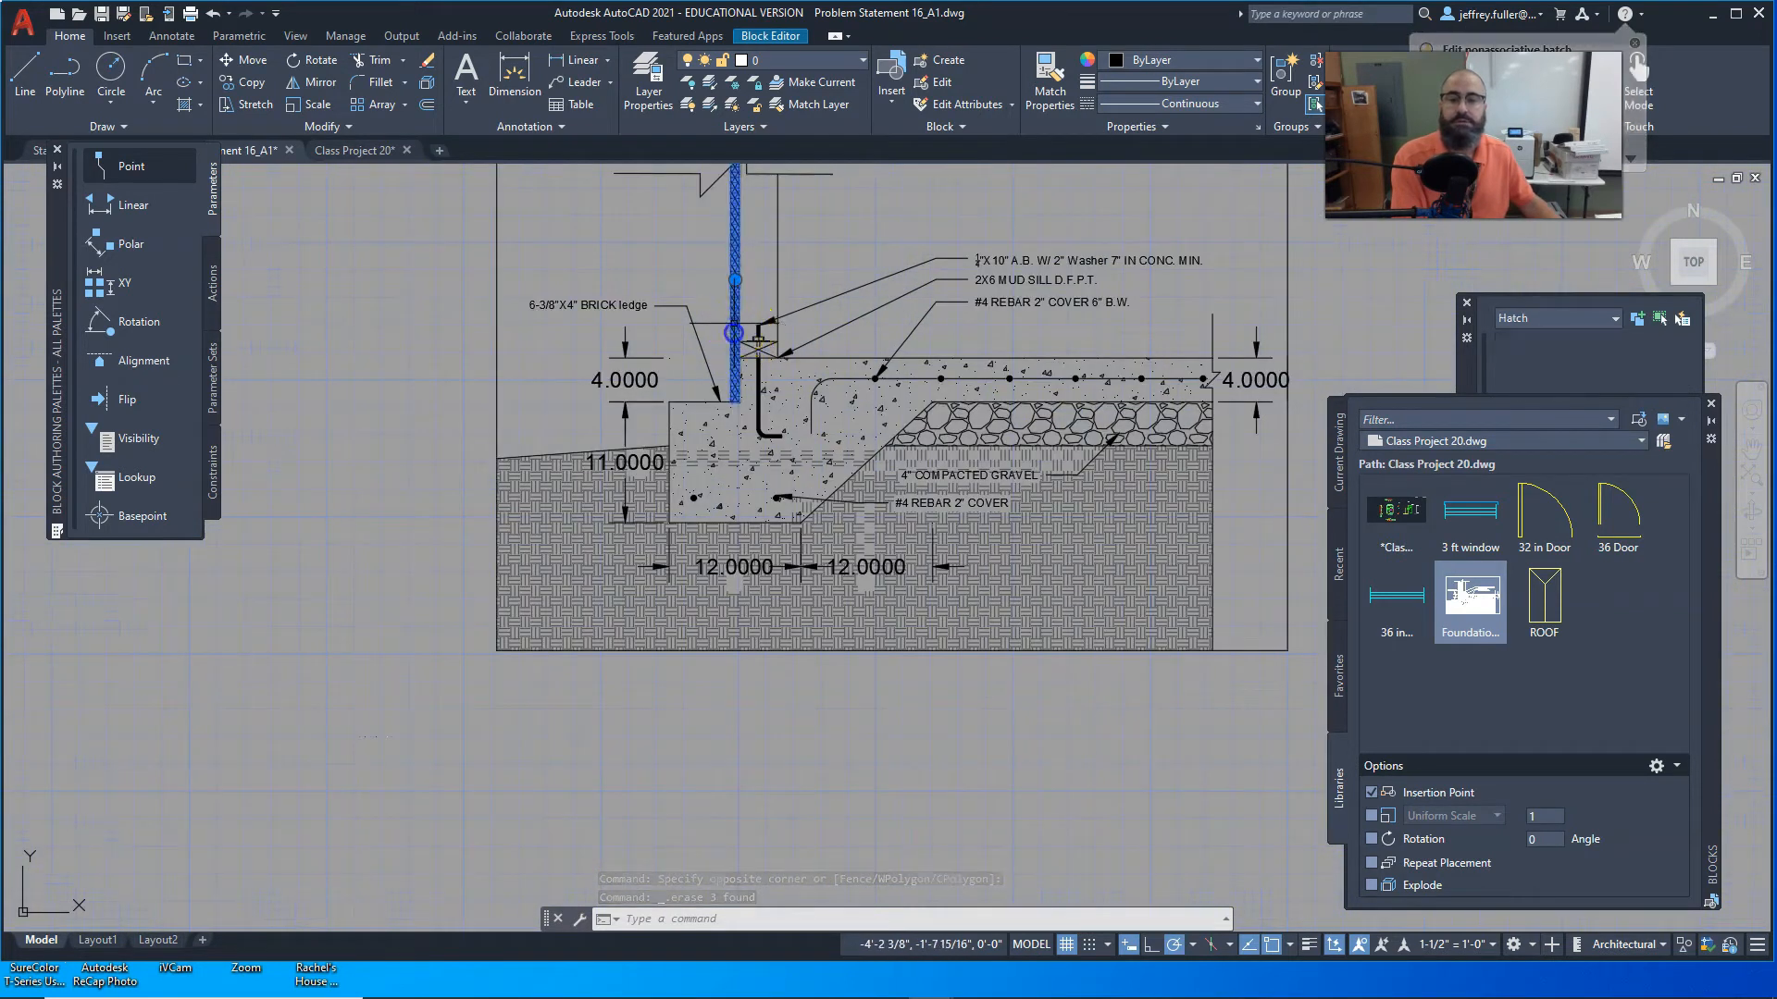
key("Escape")
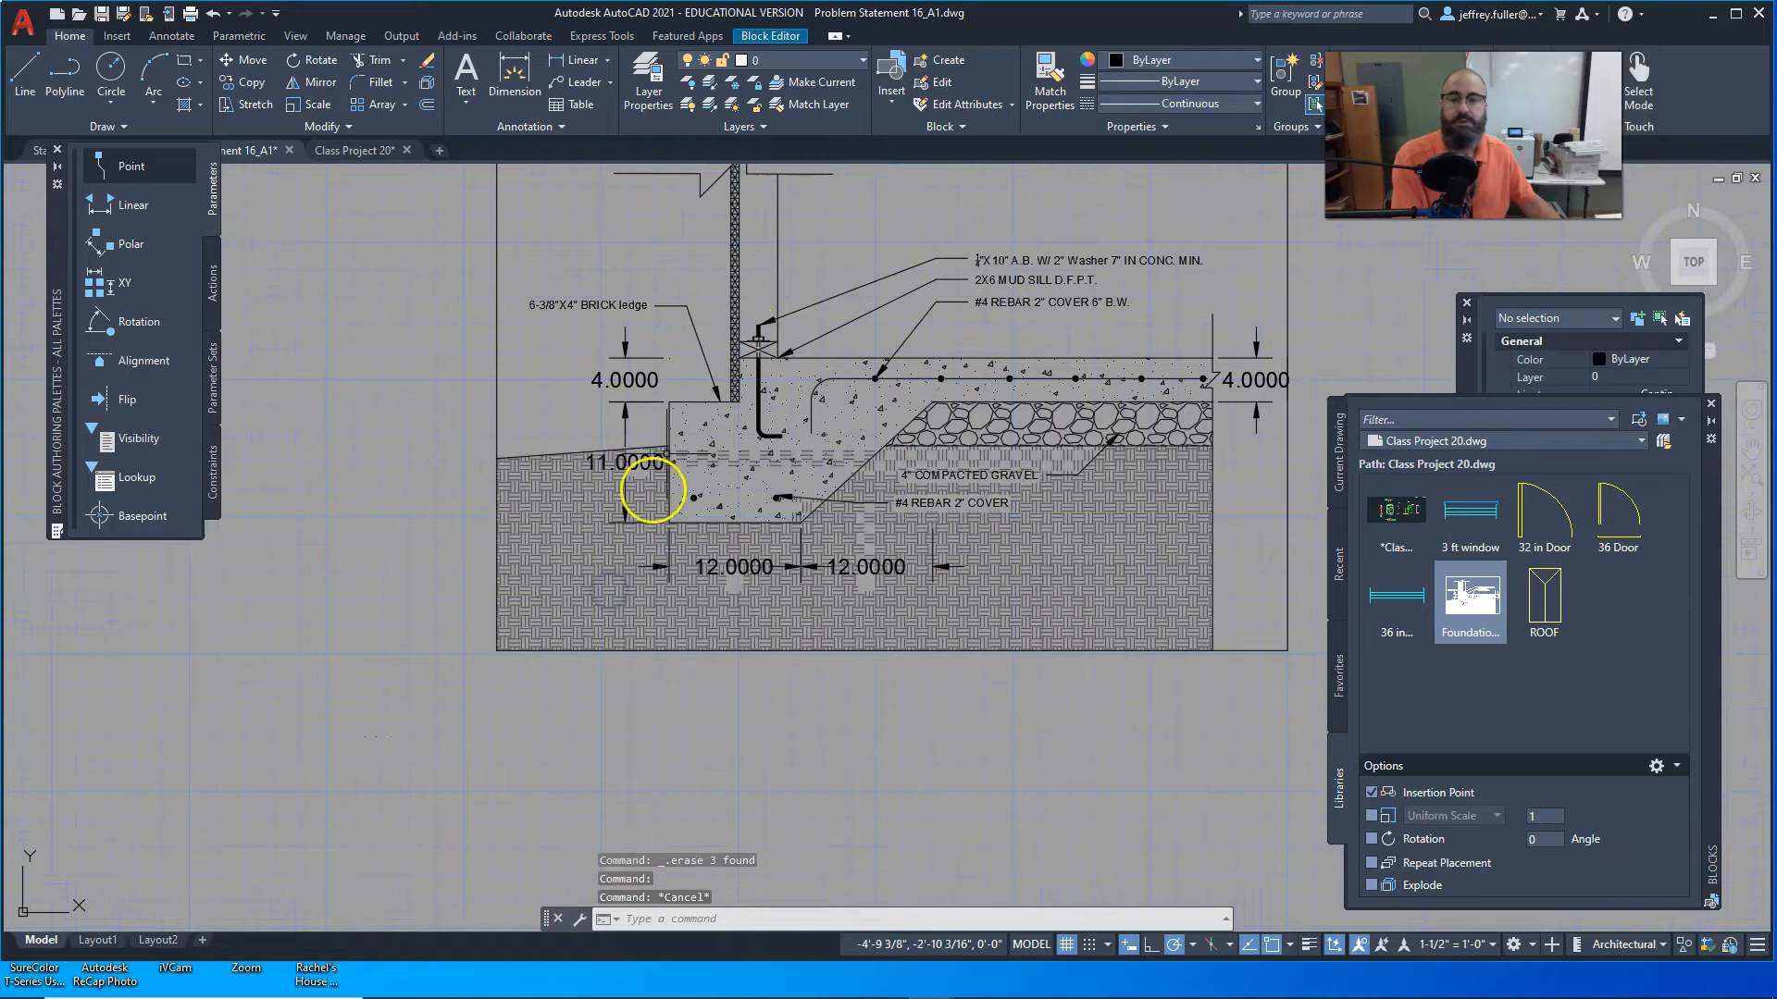
scroll(673, 385, "up", 3)
middle_click_drag(810, 304, 637, 435)
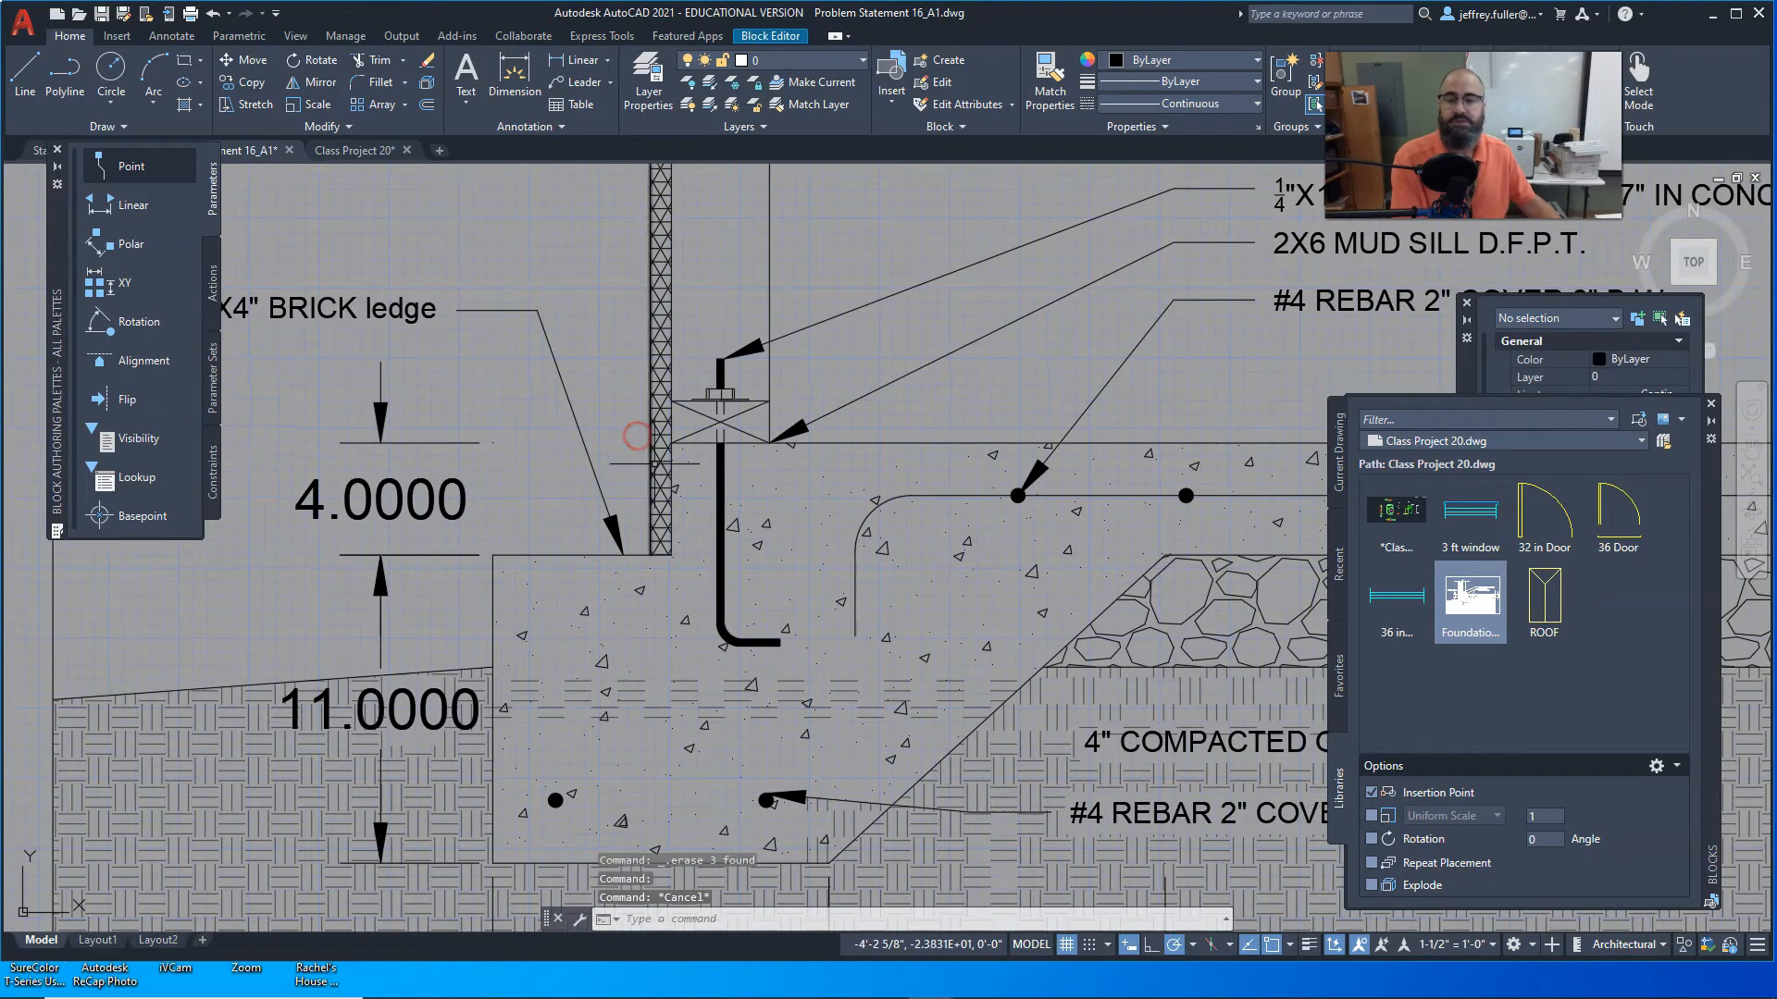
left_click(663, 548)
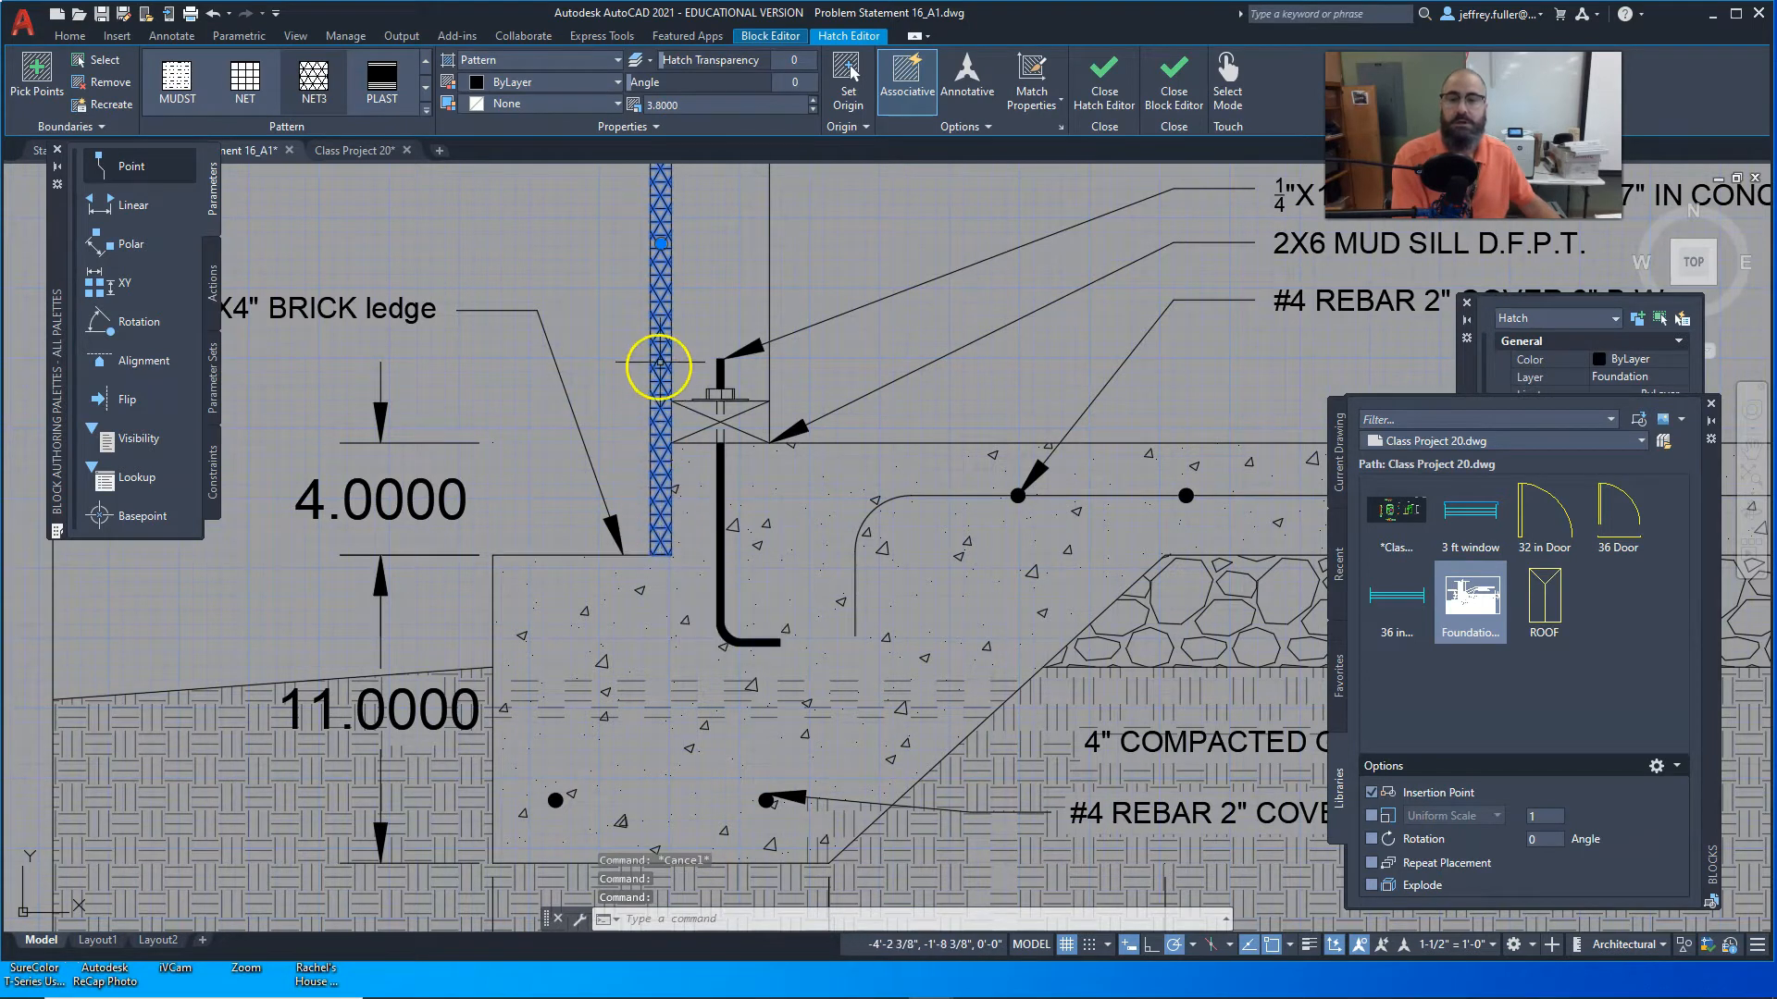
key("Escape")
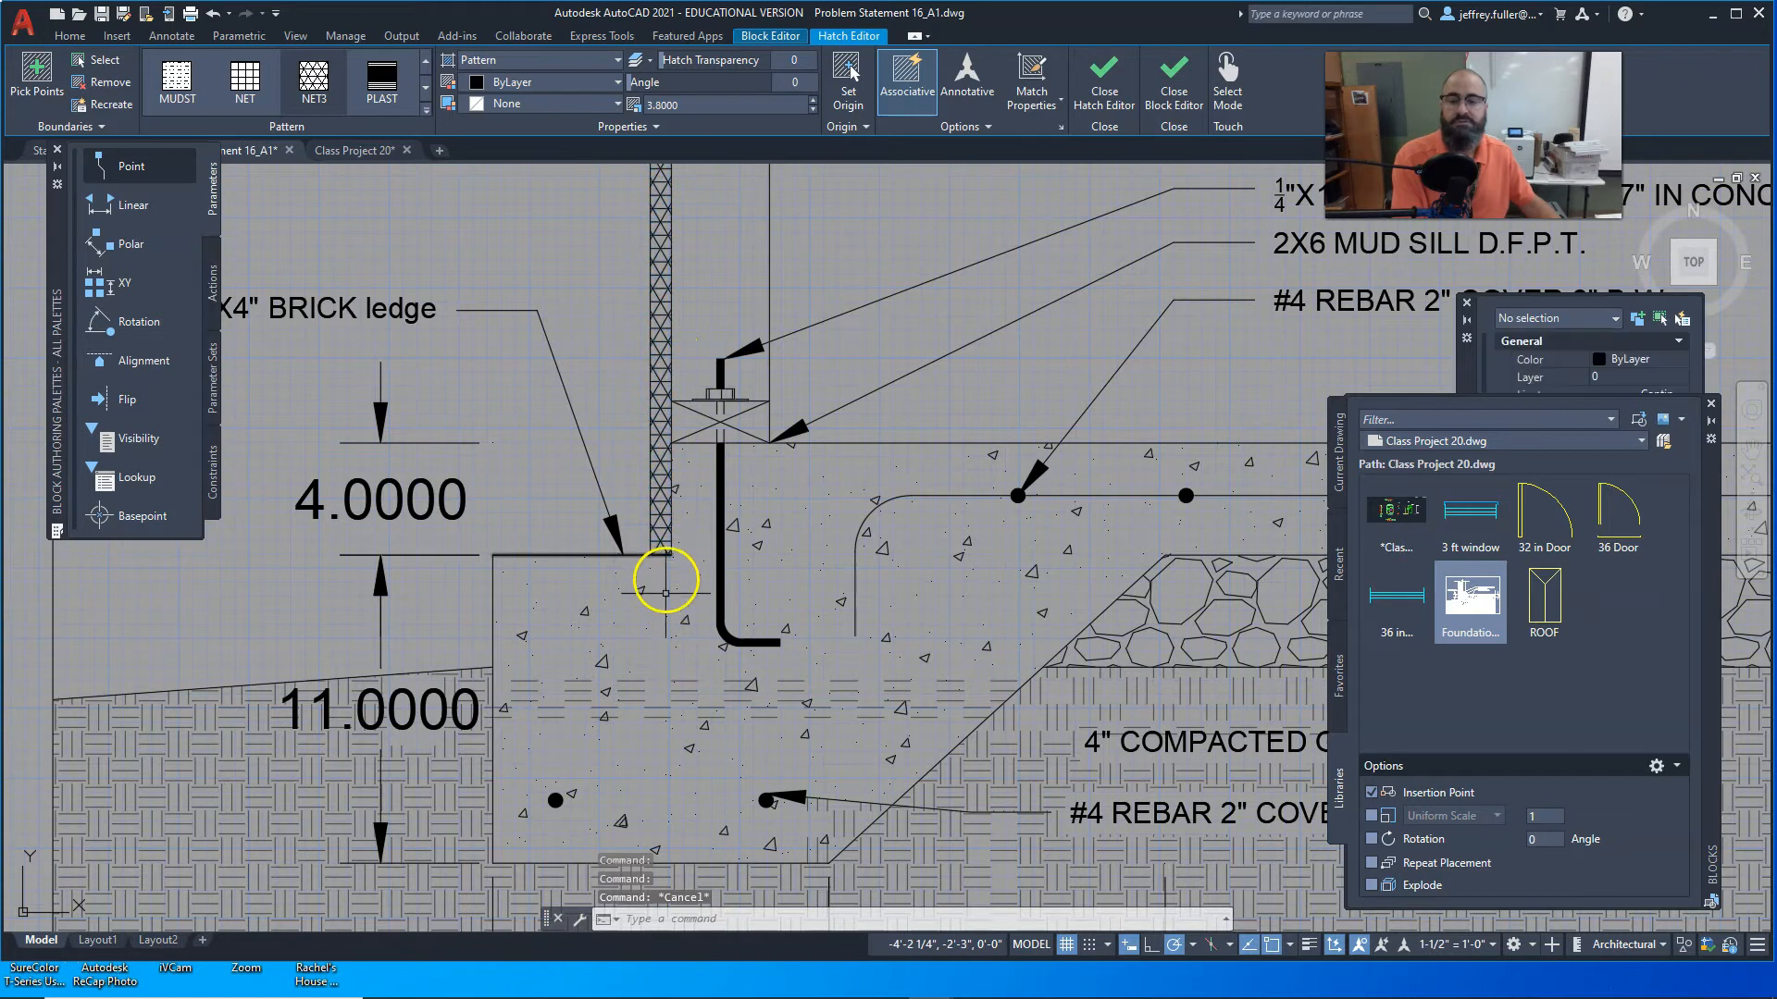
scroll(665, 520, "down", 2)
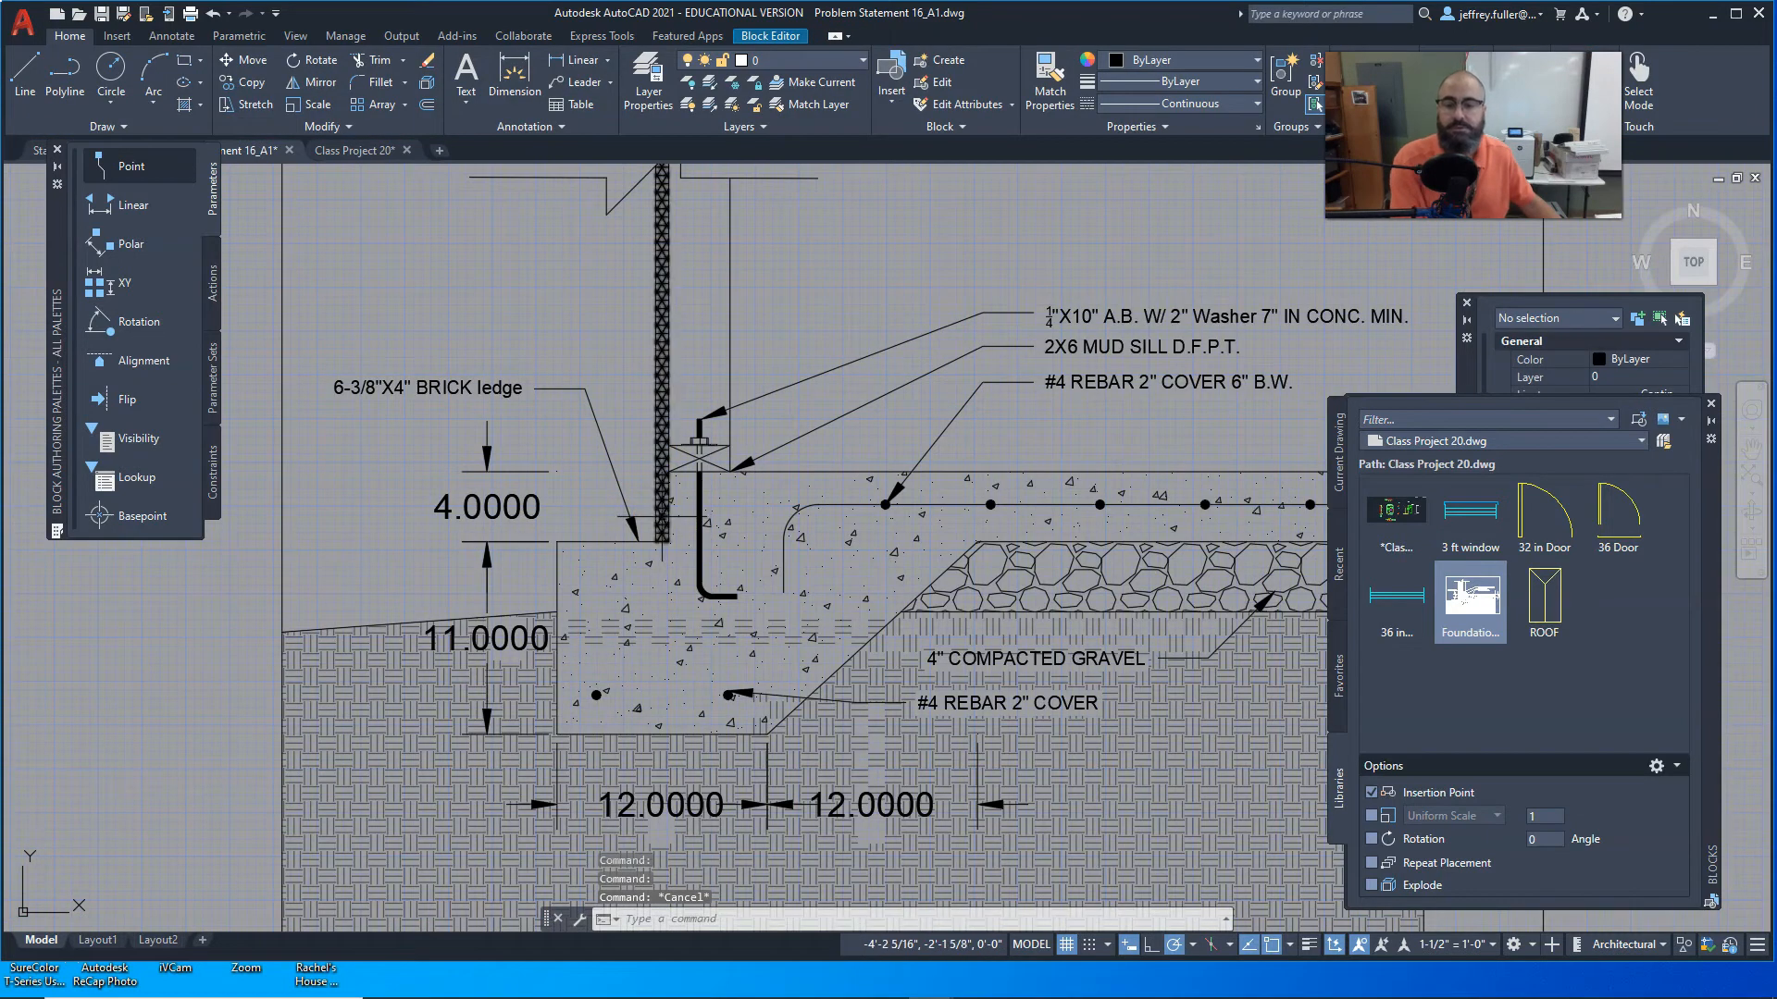
left_click(663, 518)
key("Escape")
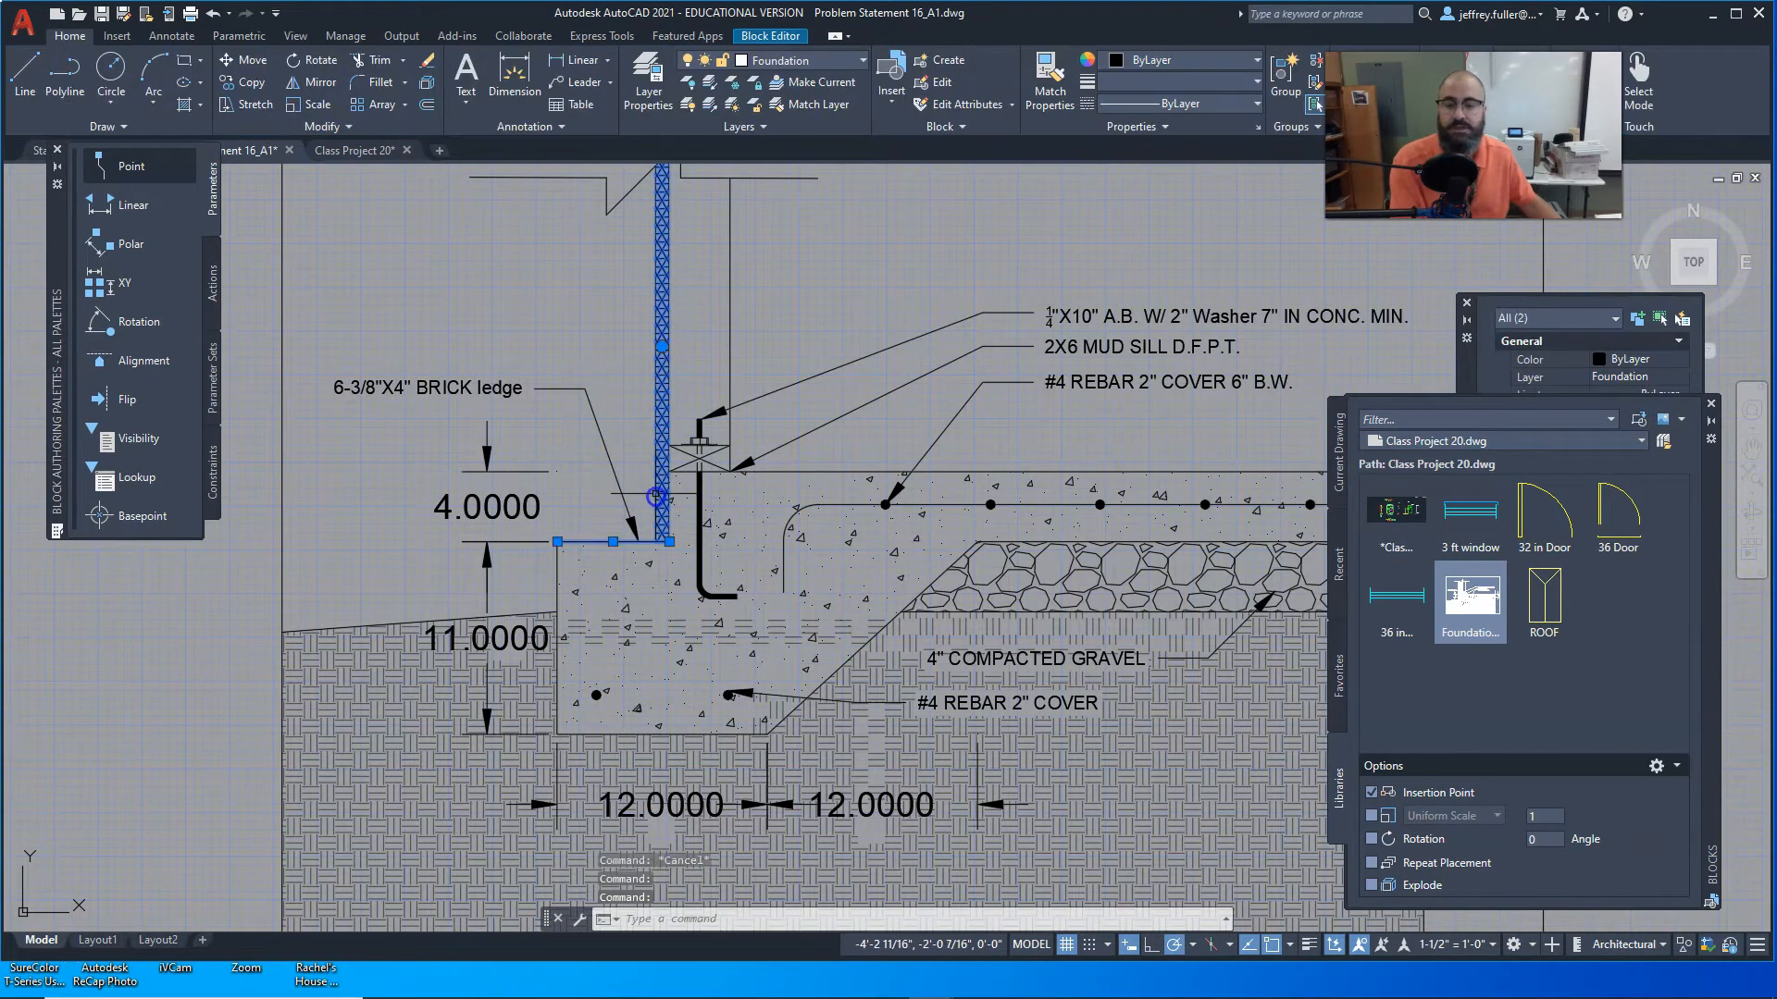
Step: Erase the horizontal line along the top of the brick ledge
scroll(657, 520, "up", 4)
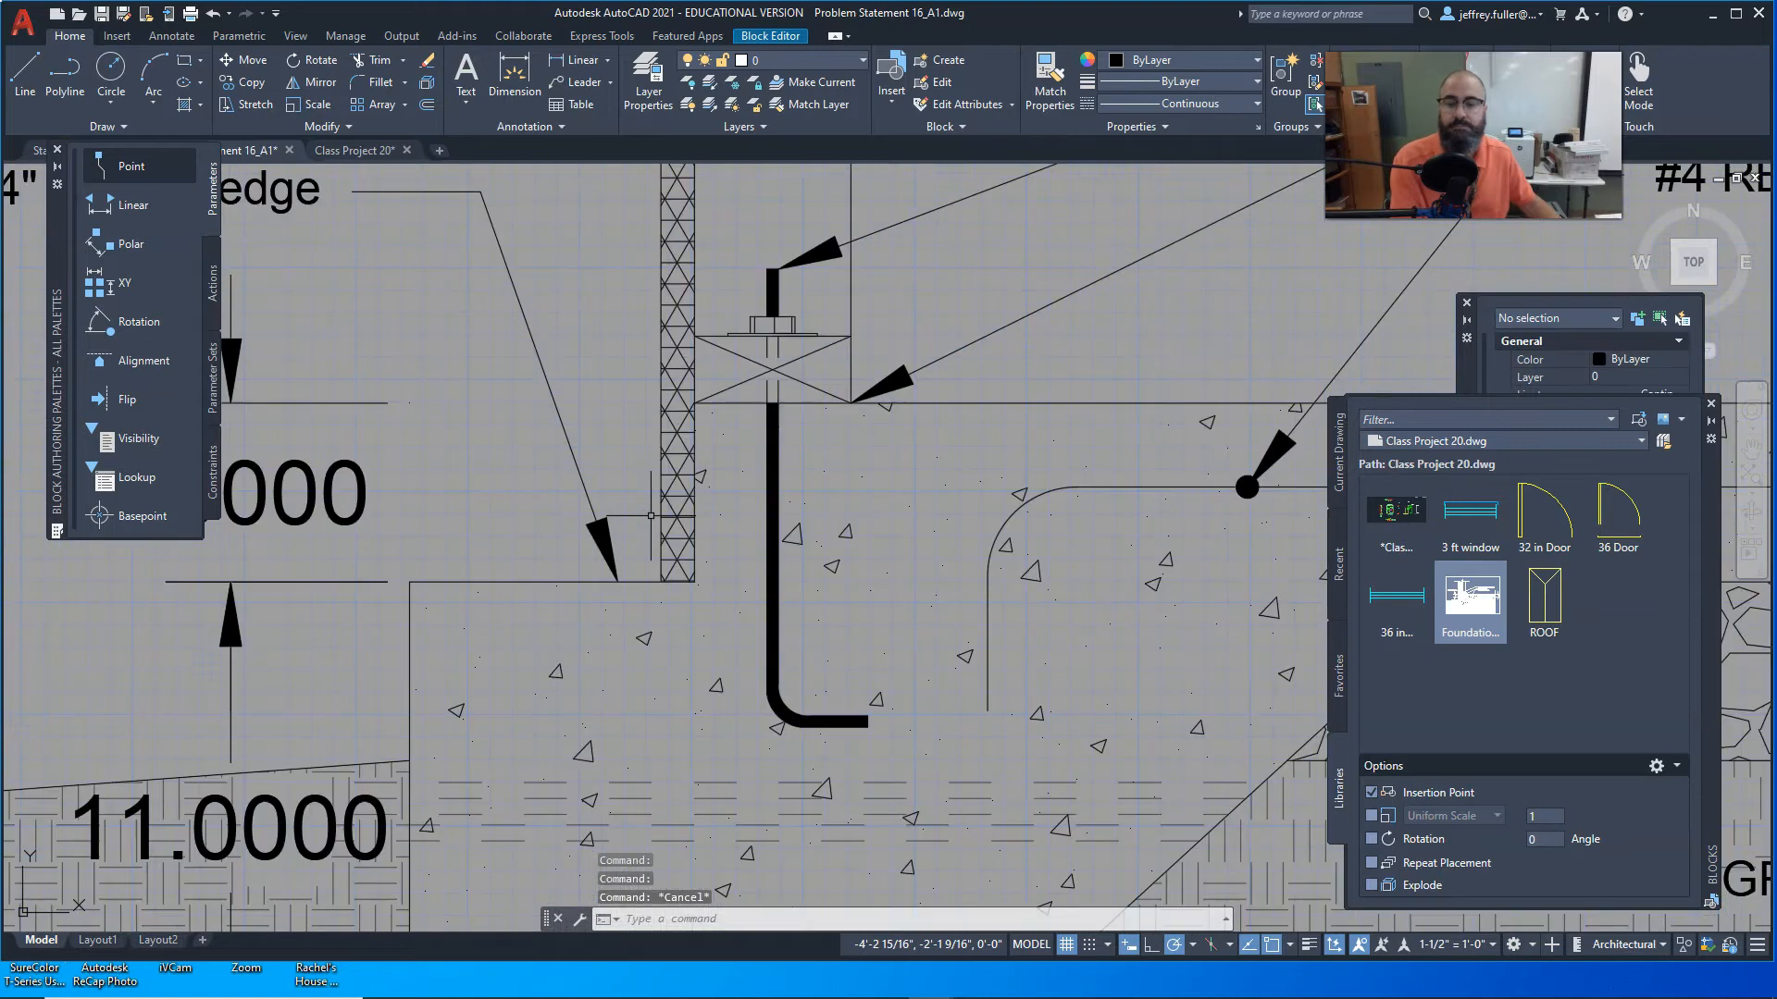
left_click(651, 581)
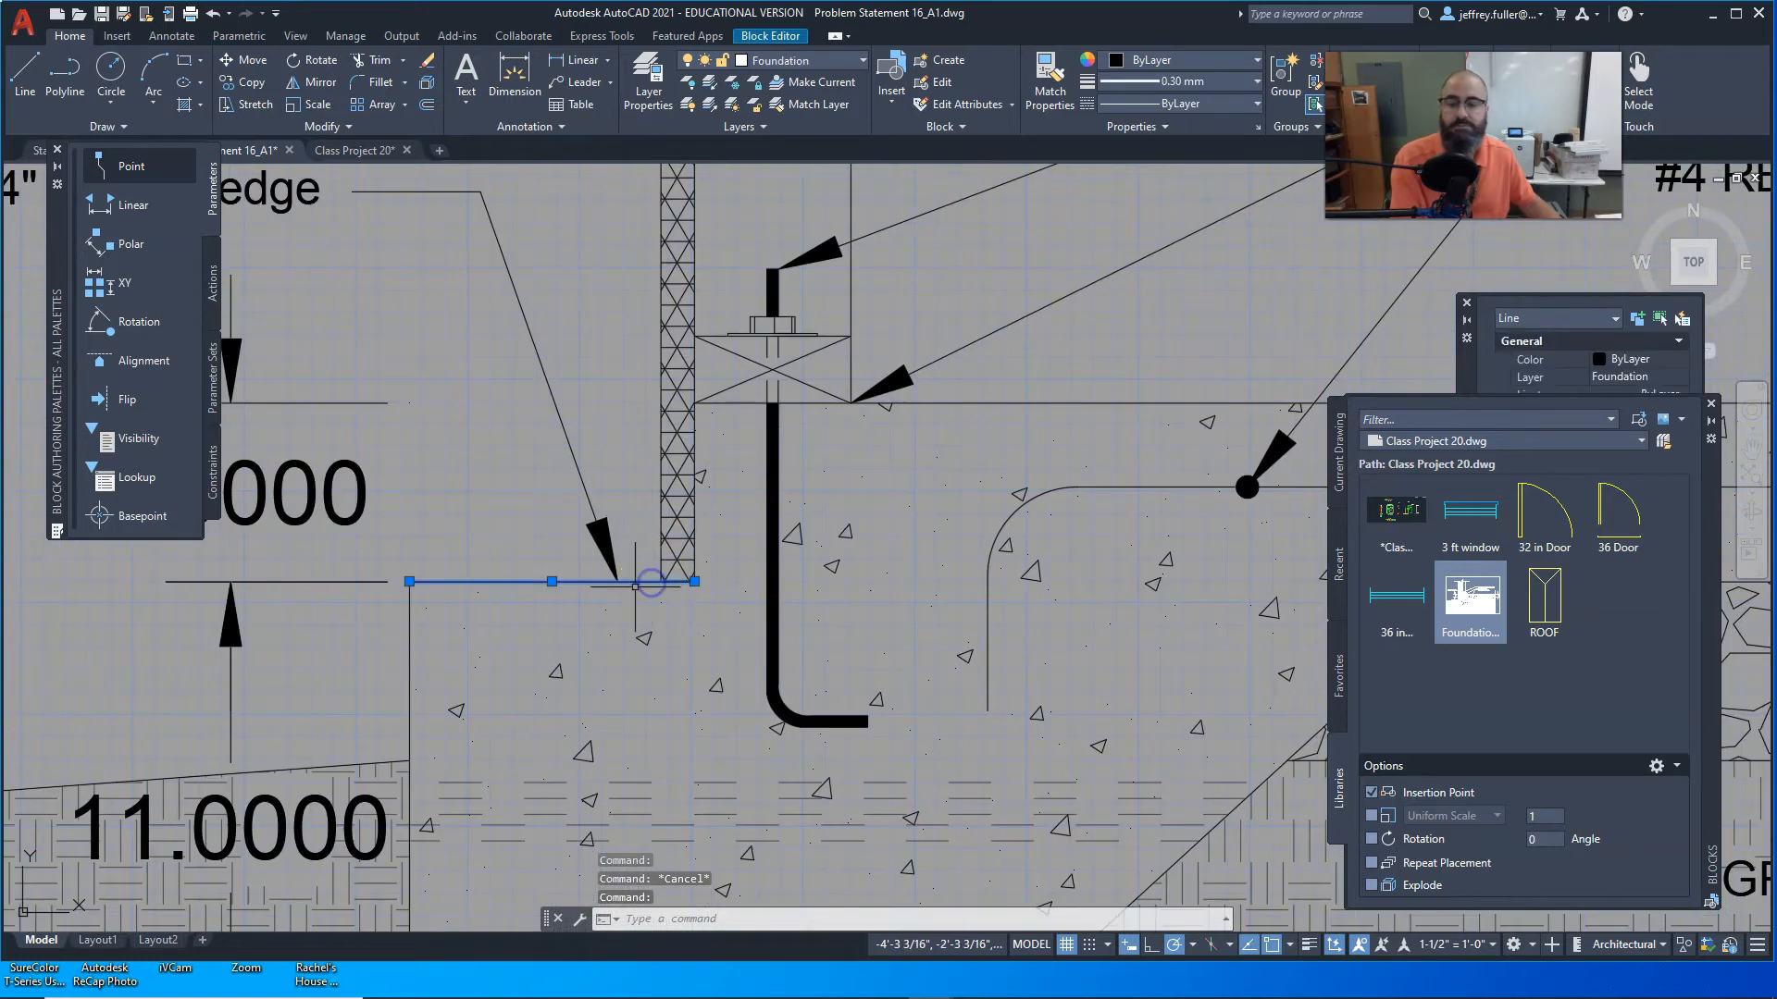
left_click(551, 581)
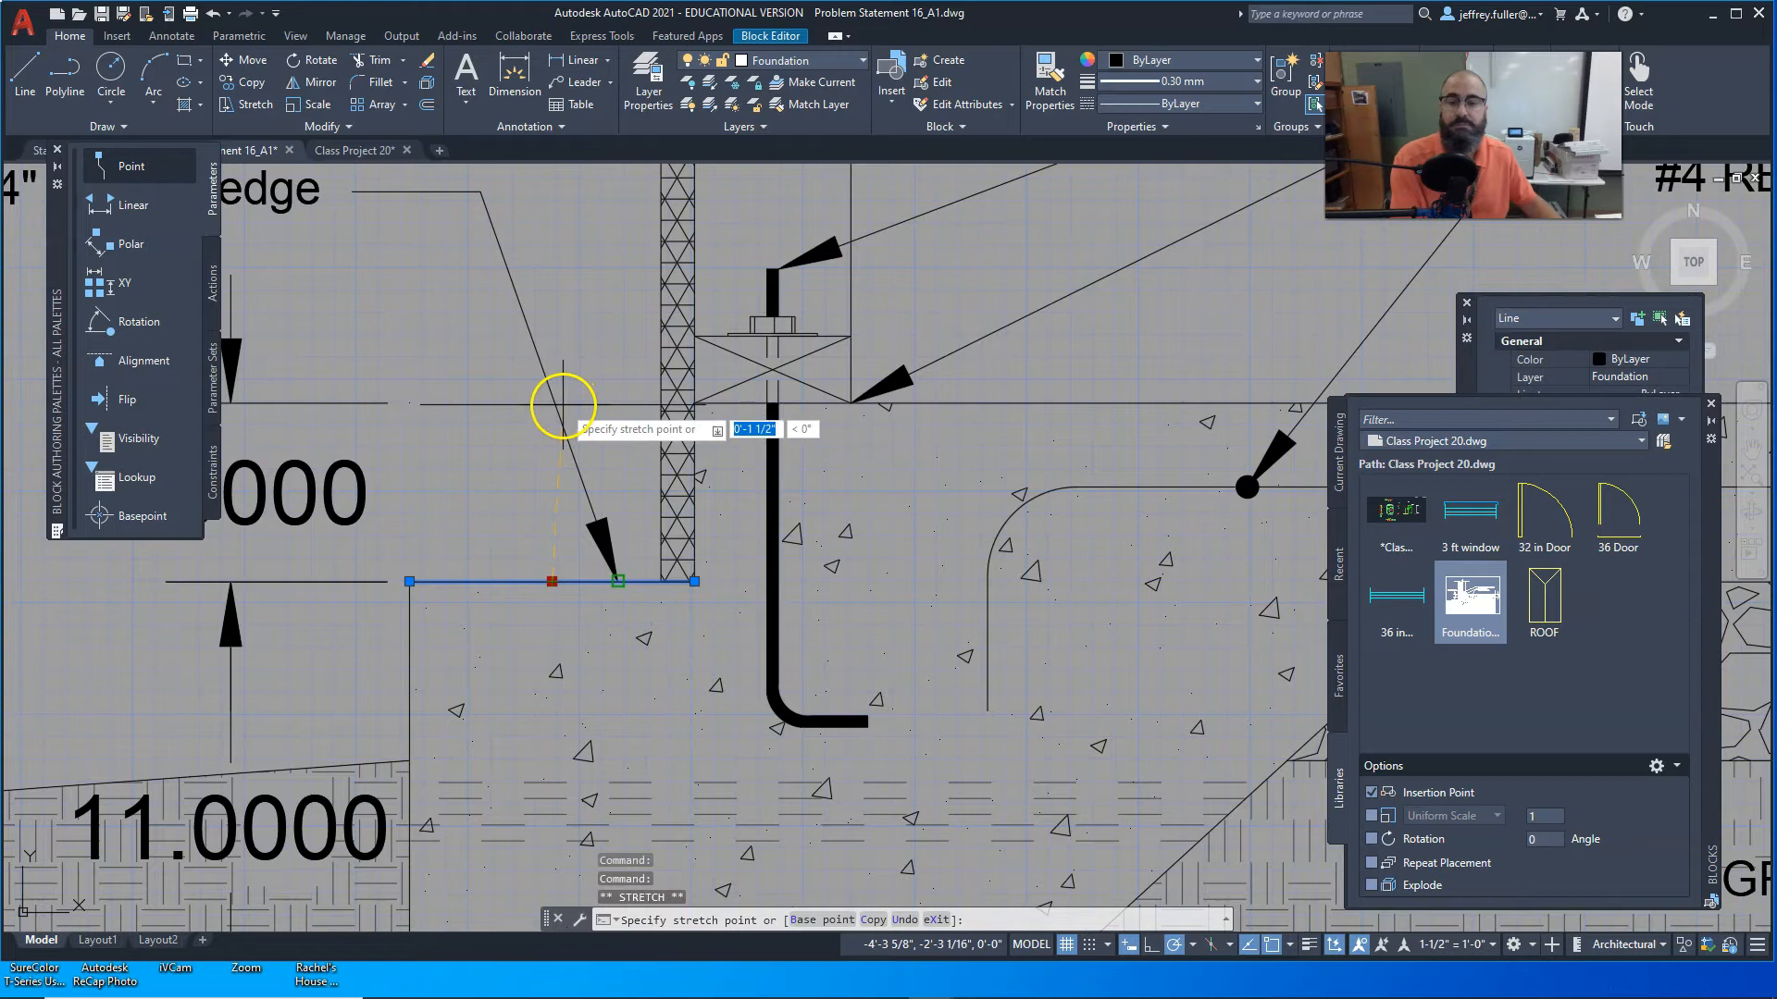
key("Escape")
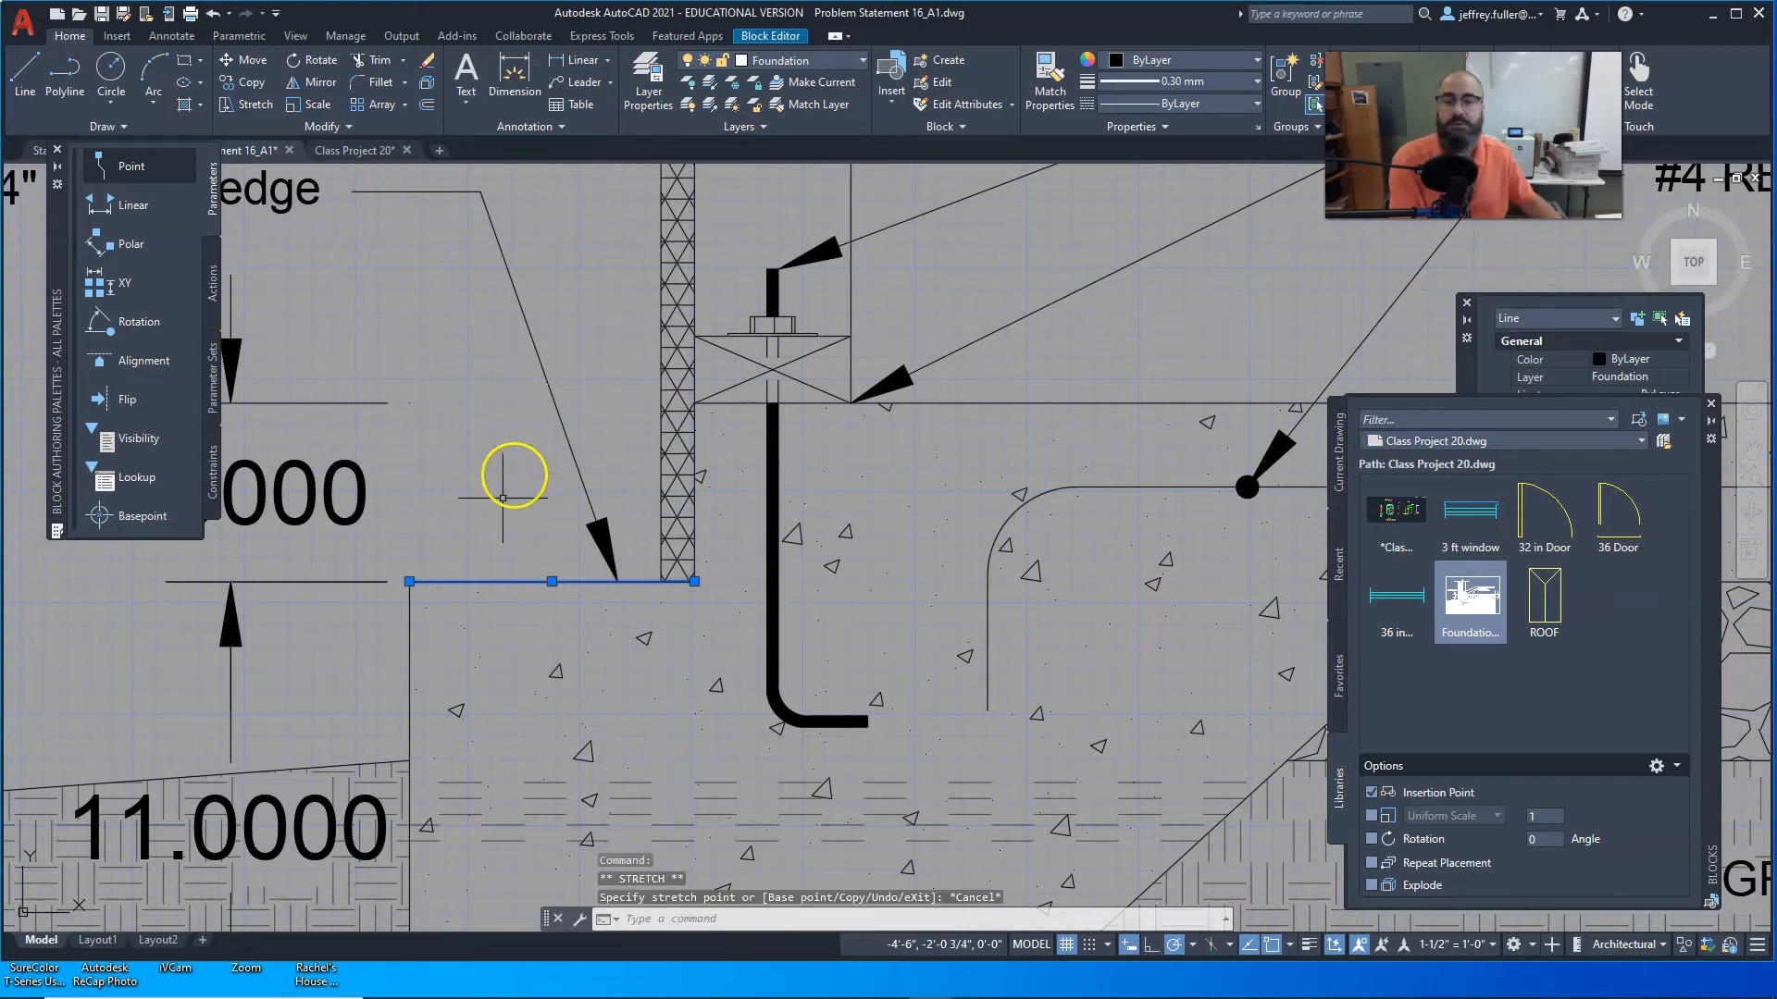
key("Delete")
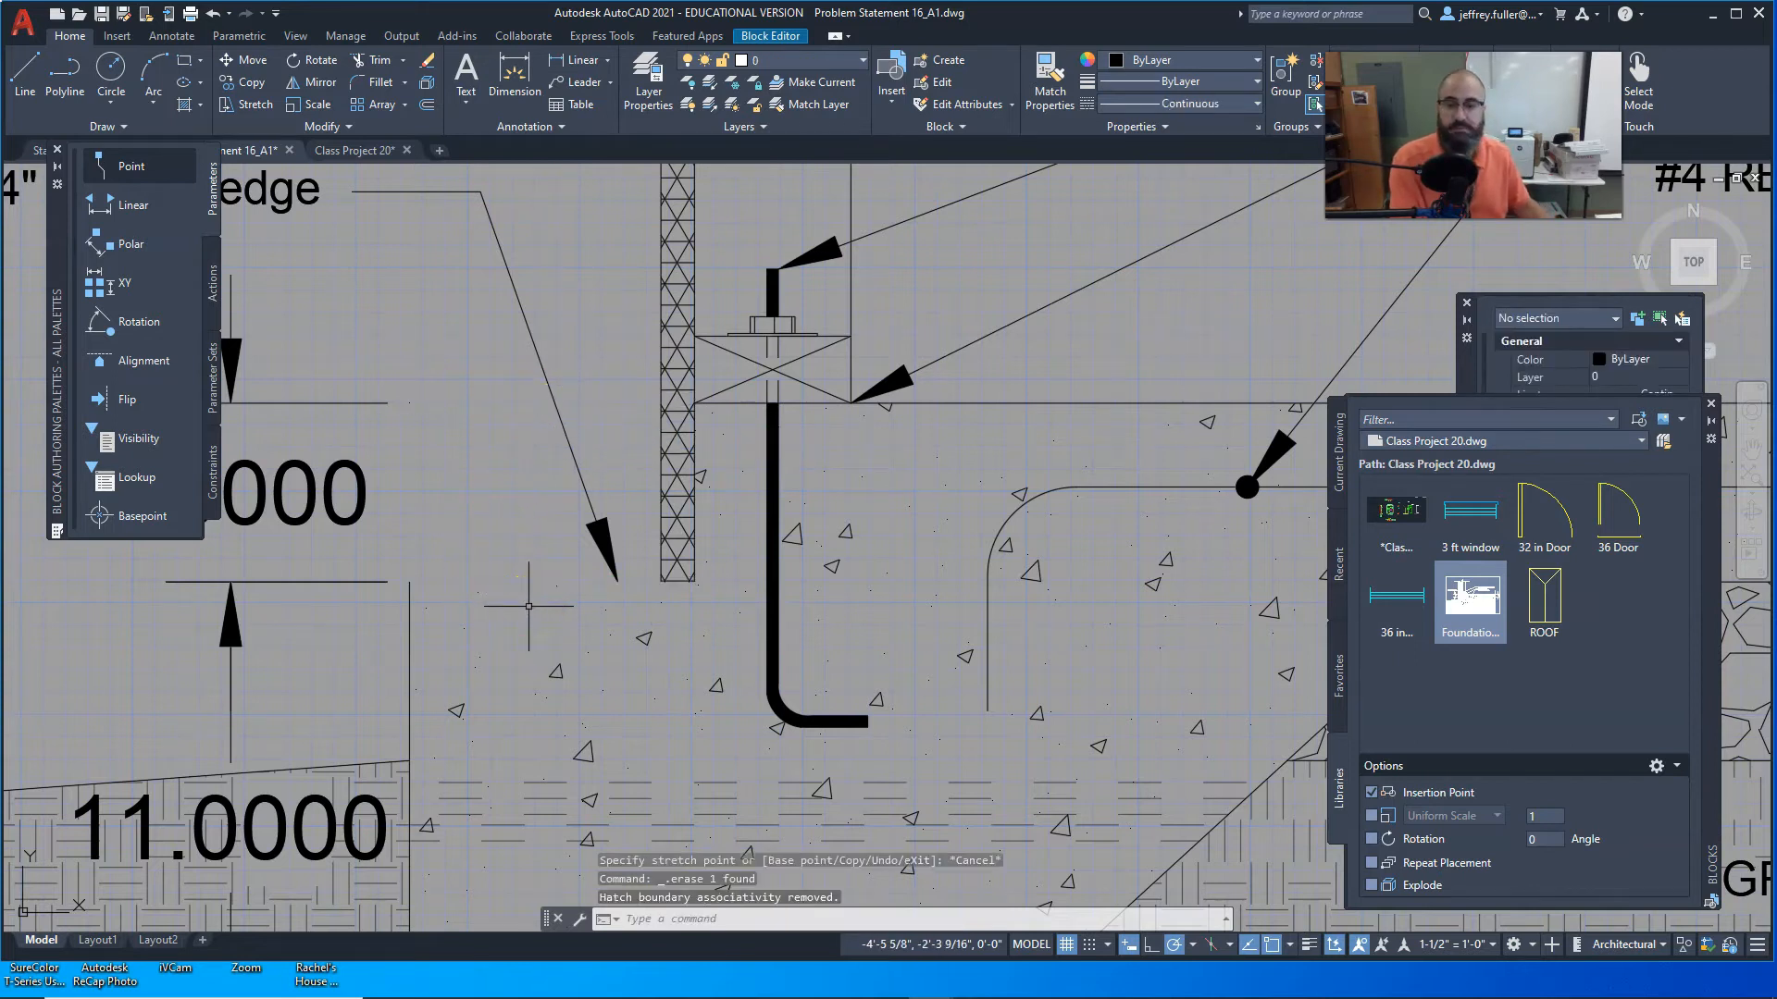
Step: Stretch the lower edge of the wall sheathing hatch up 4" to the top of the slab
left_click(676, 555)
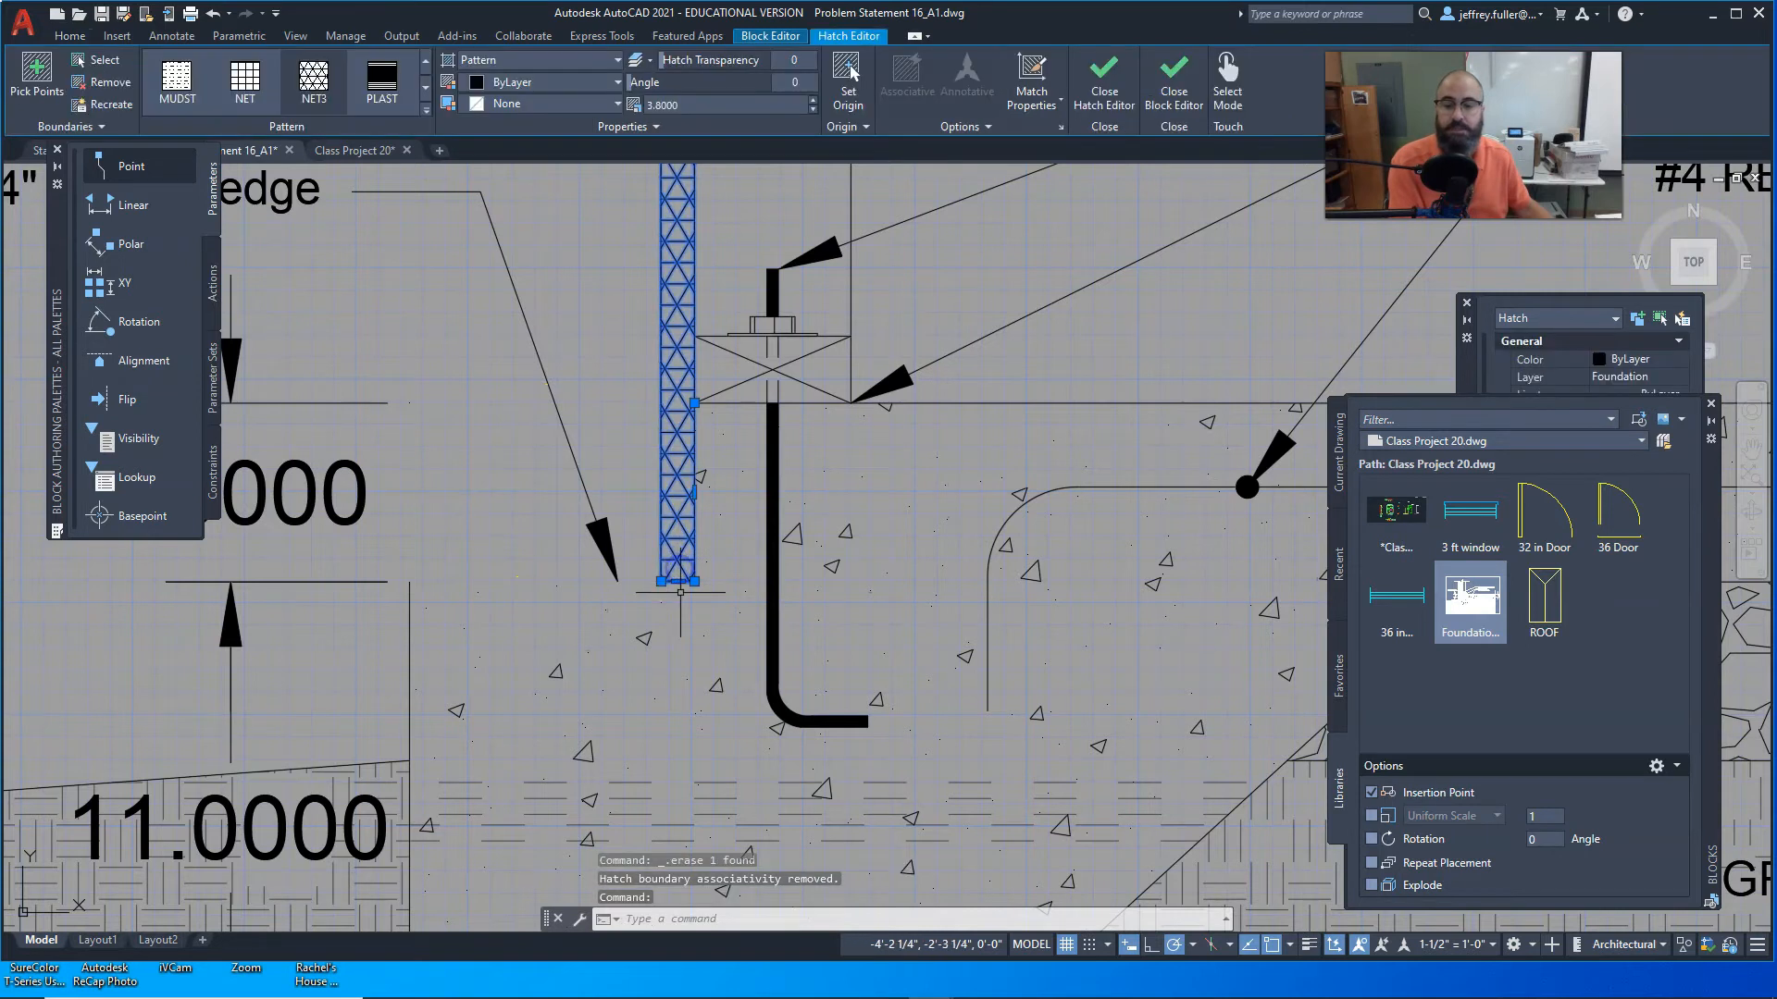
left_click(678, 583)
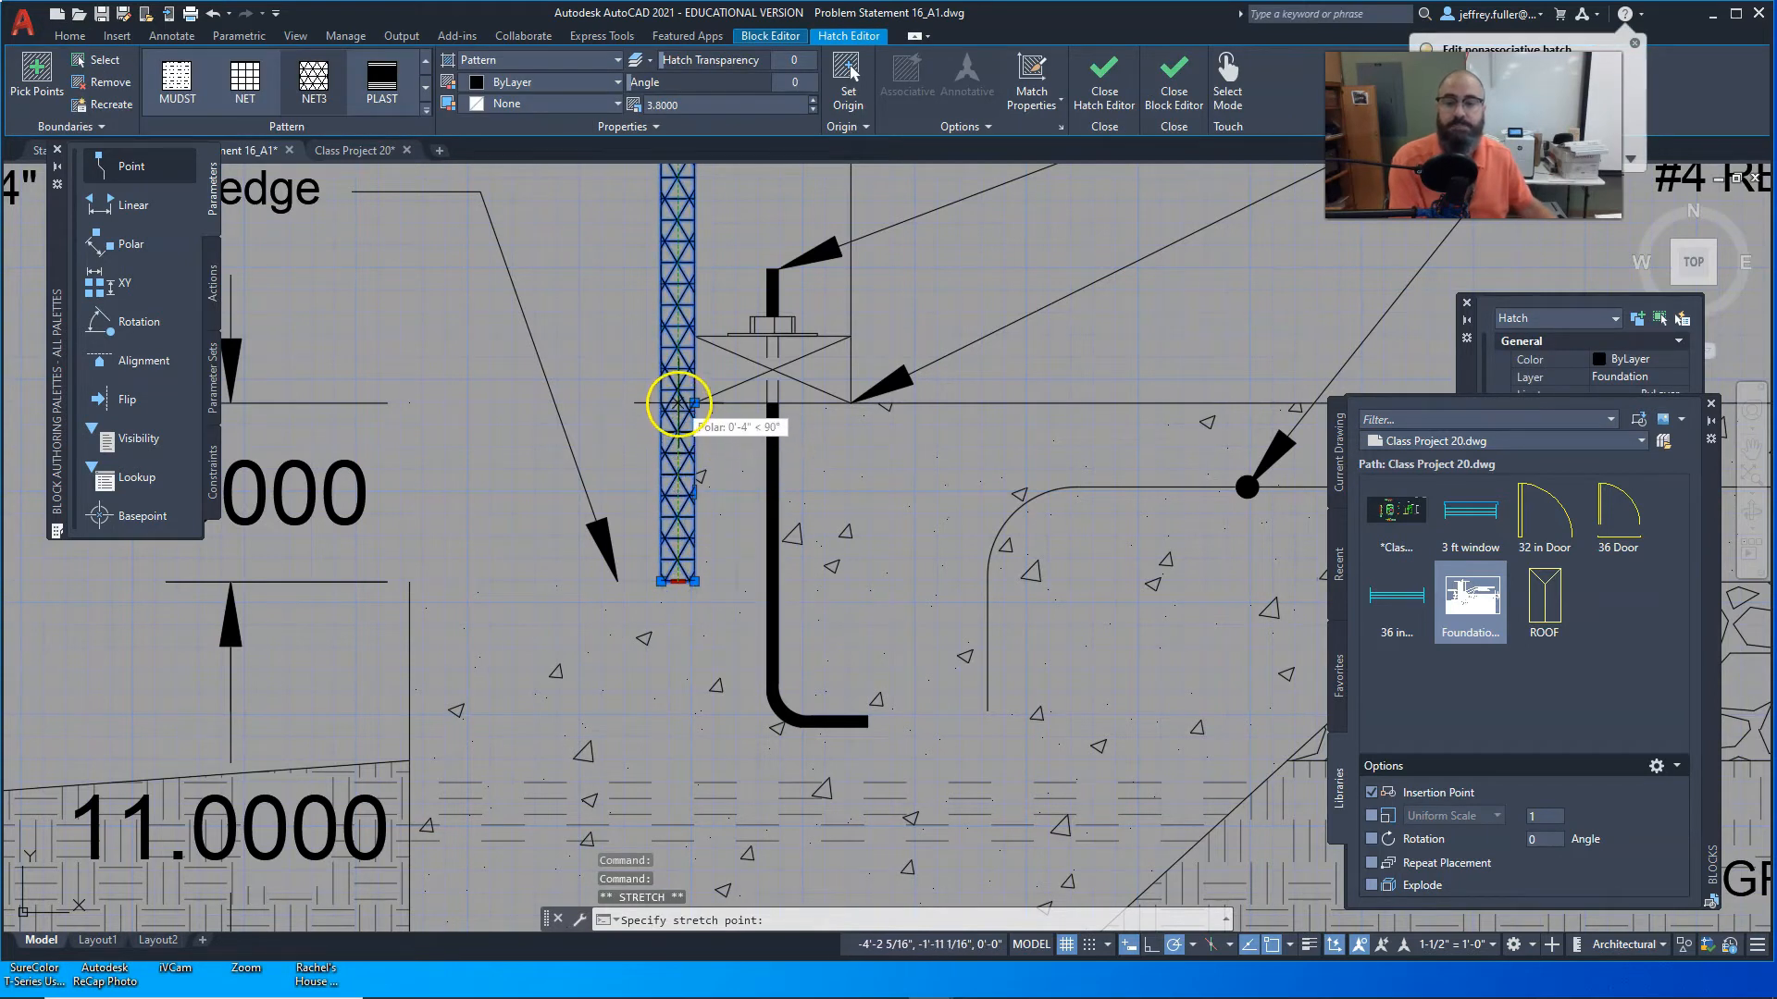
key("Escape")
key("Escape")
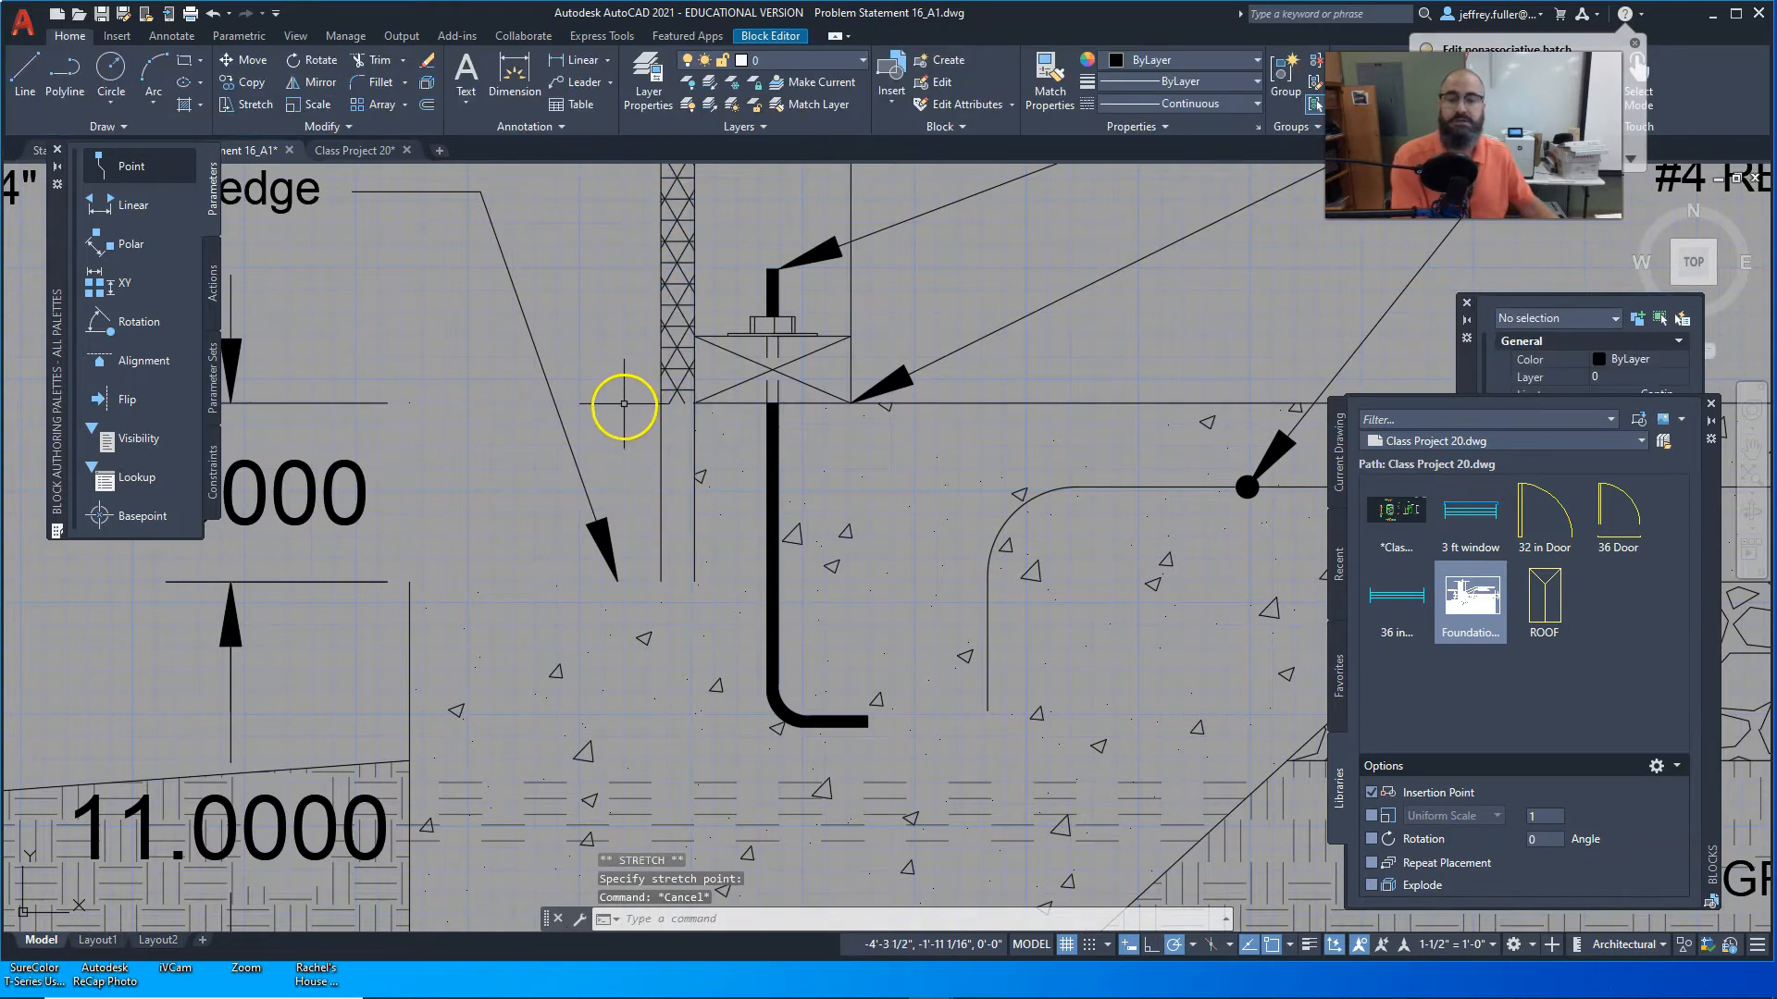
Step: Erase the vertical line below the sheathing's inner edge and stretch the sheathing's outer line up to the top of the slab
middle_click_drag(623, 404, 625, 475)
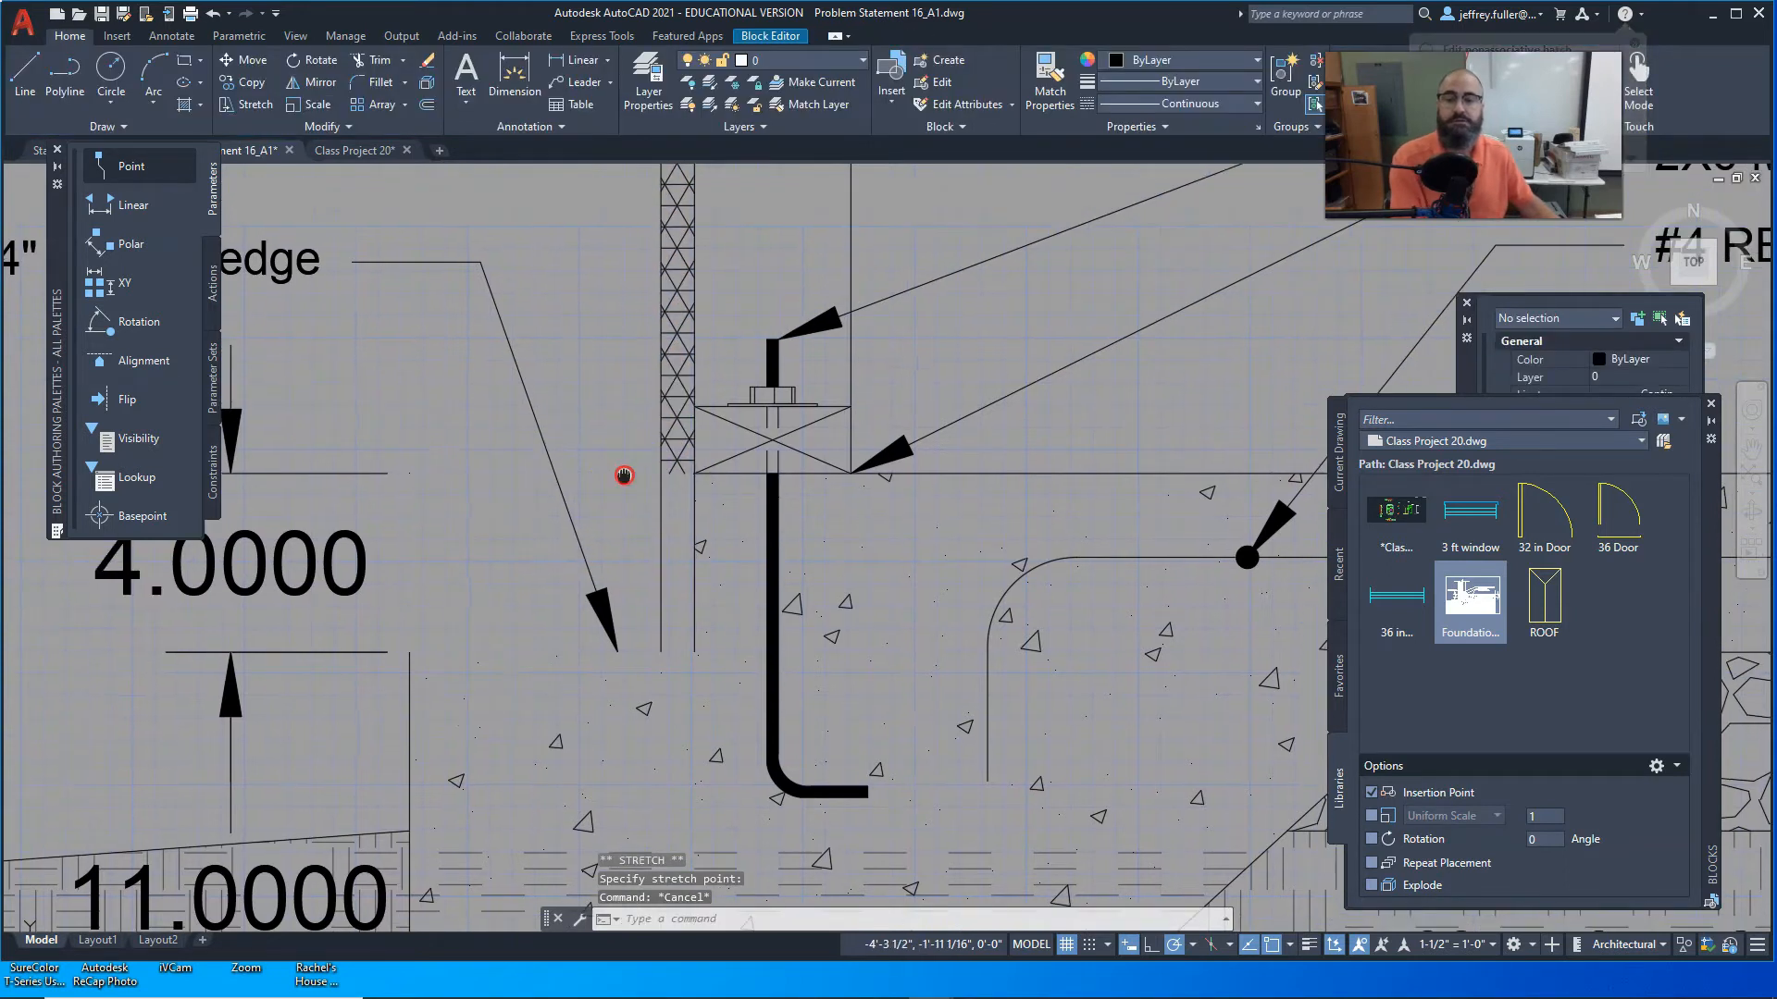
left_click(694, 607)
key("Delete")
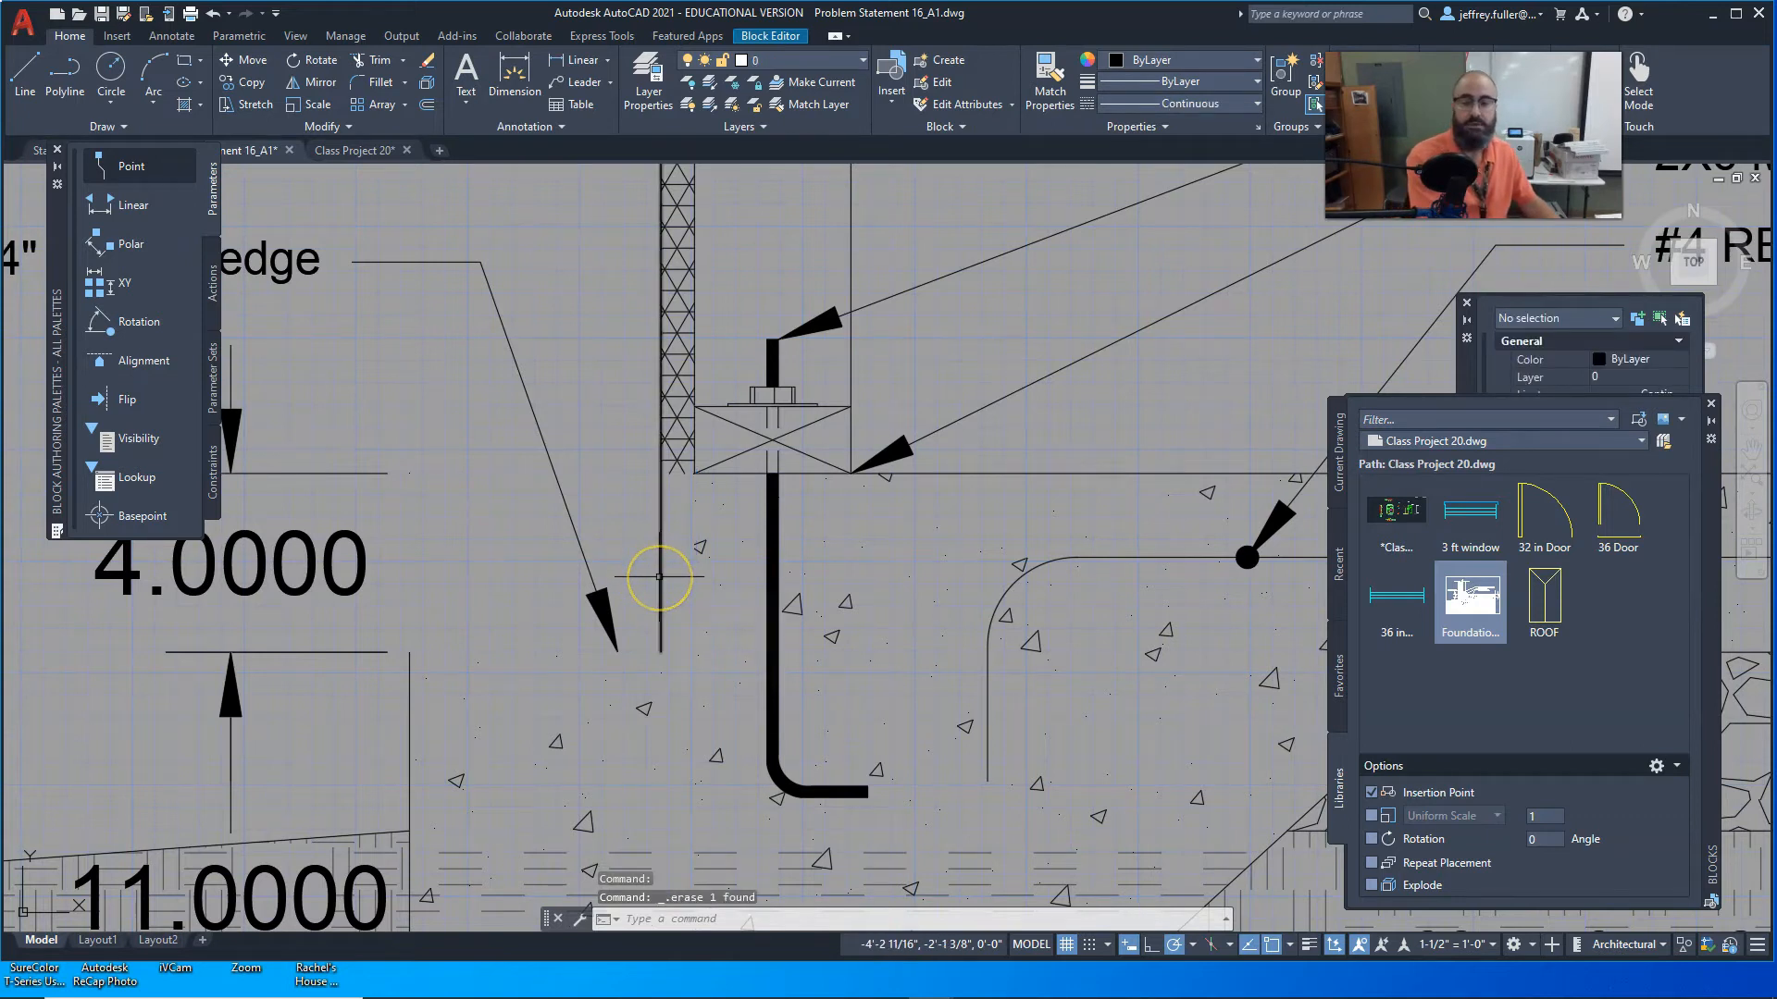
left_click(663, 627)
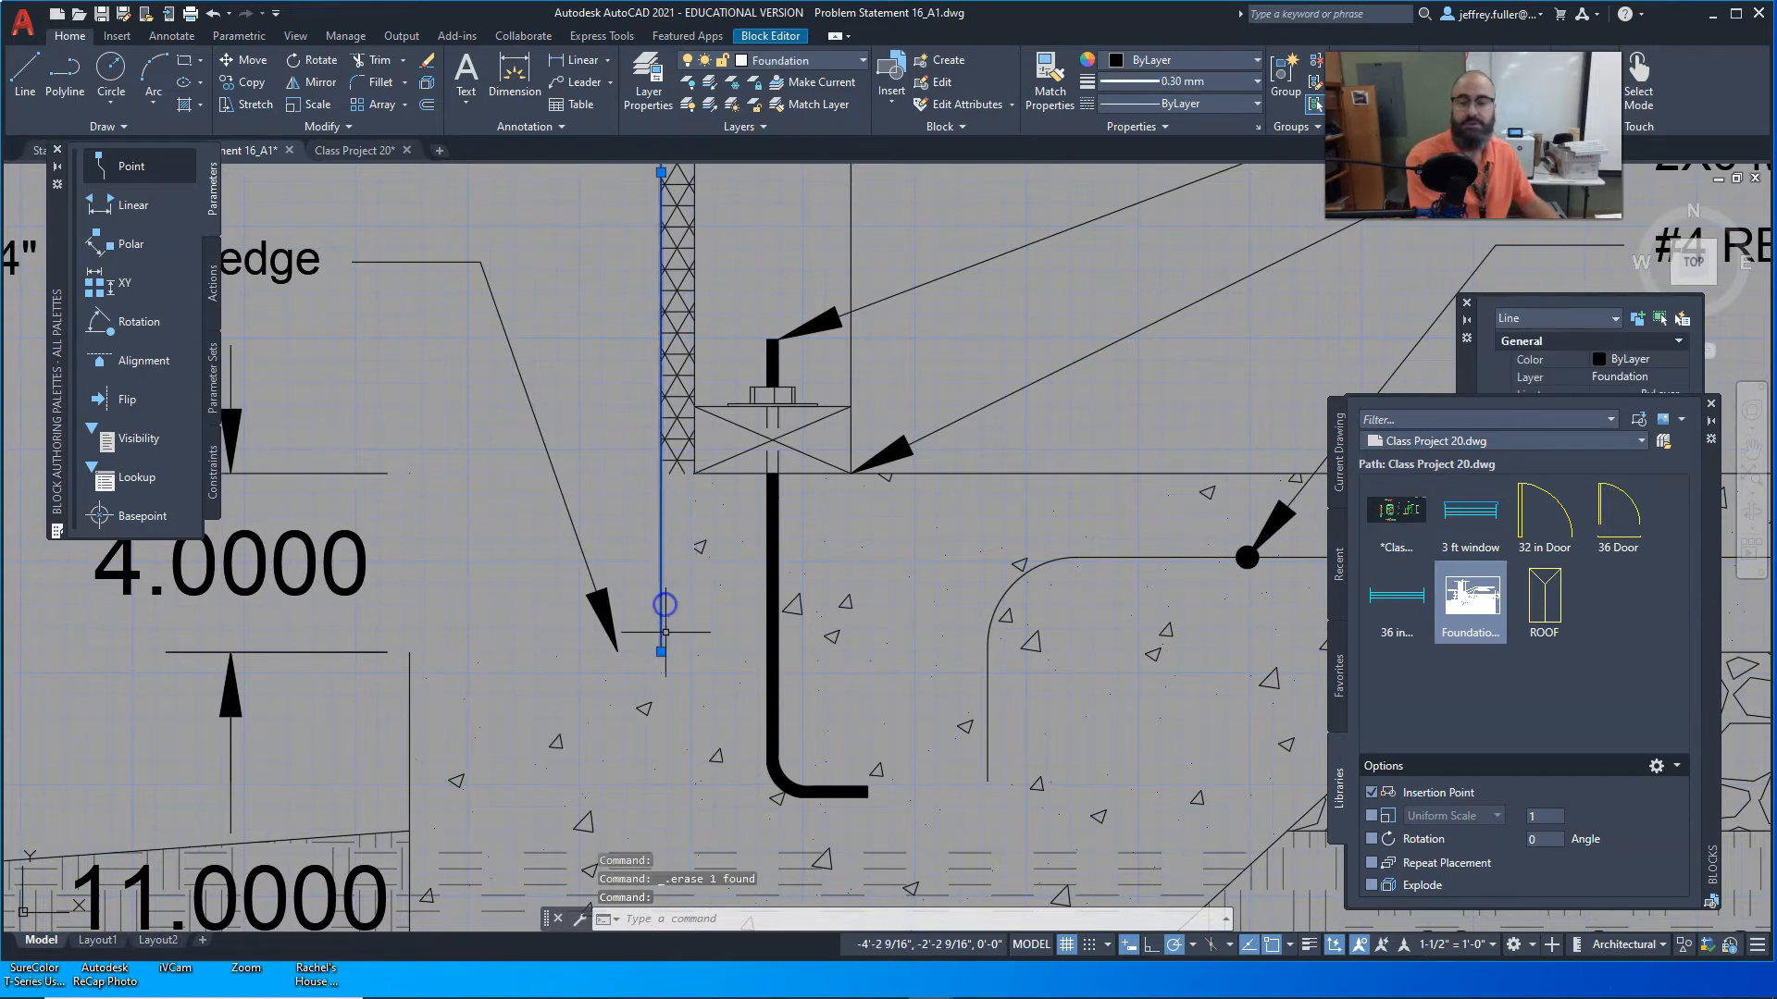
left_click(661, 651)
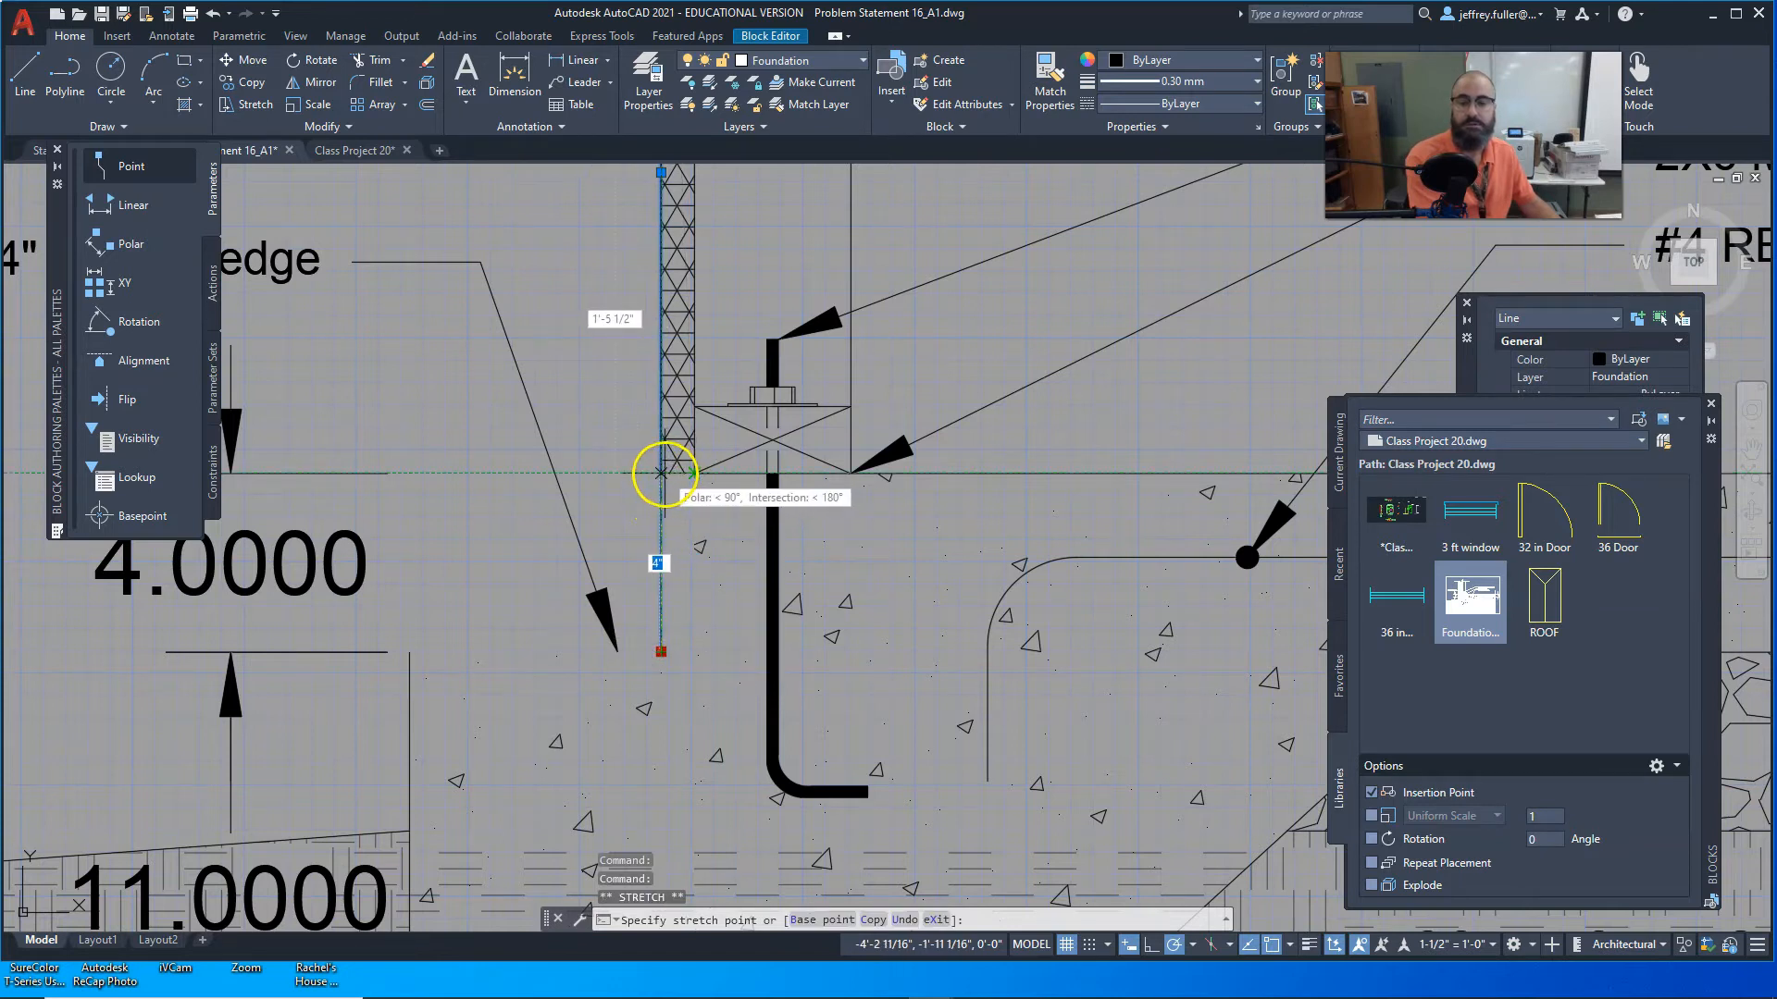
key("Escape")
key("Escape")
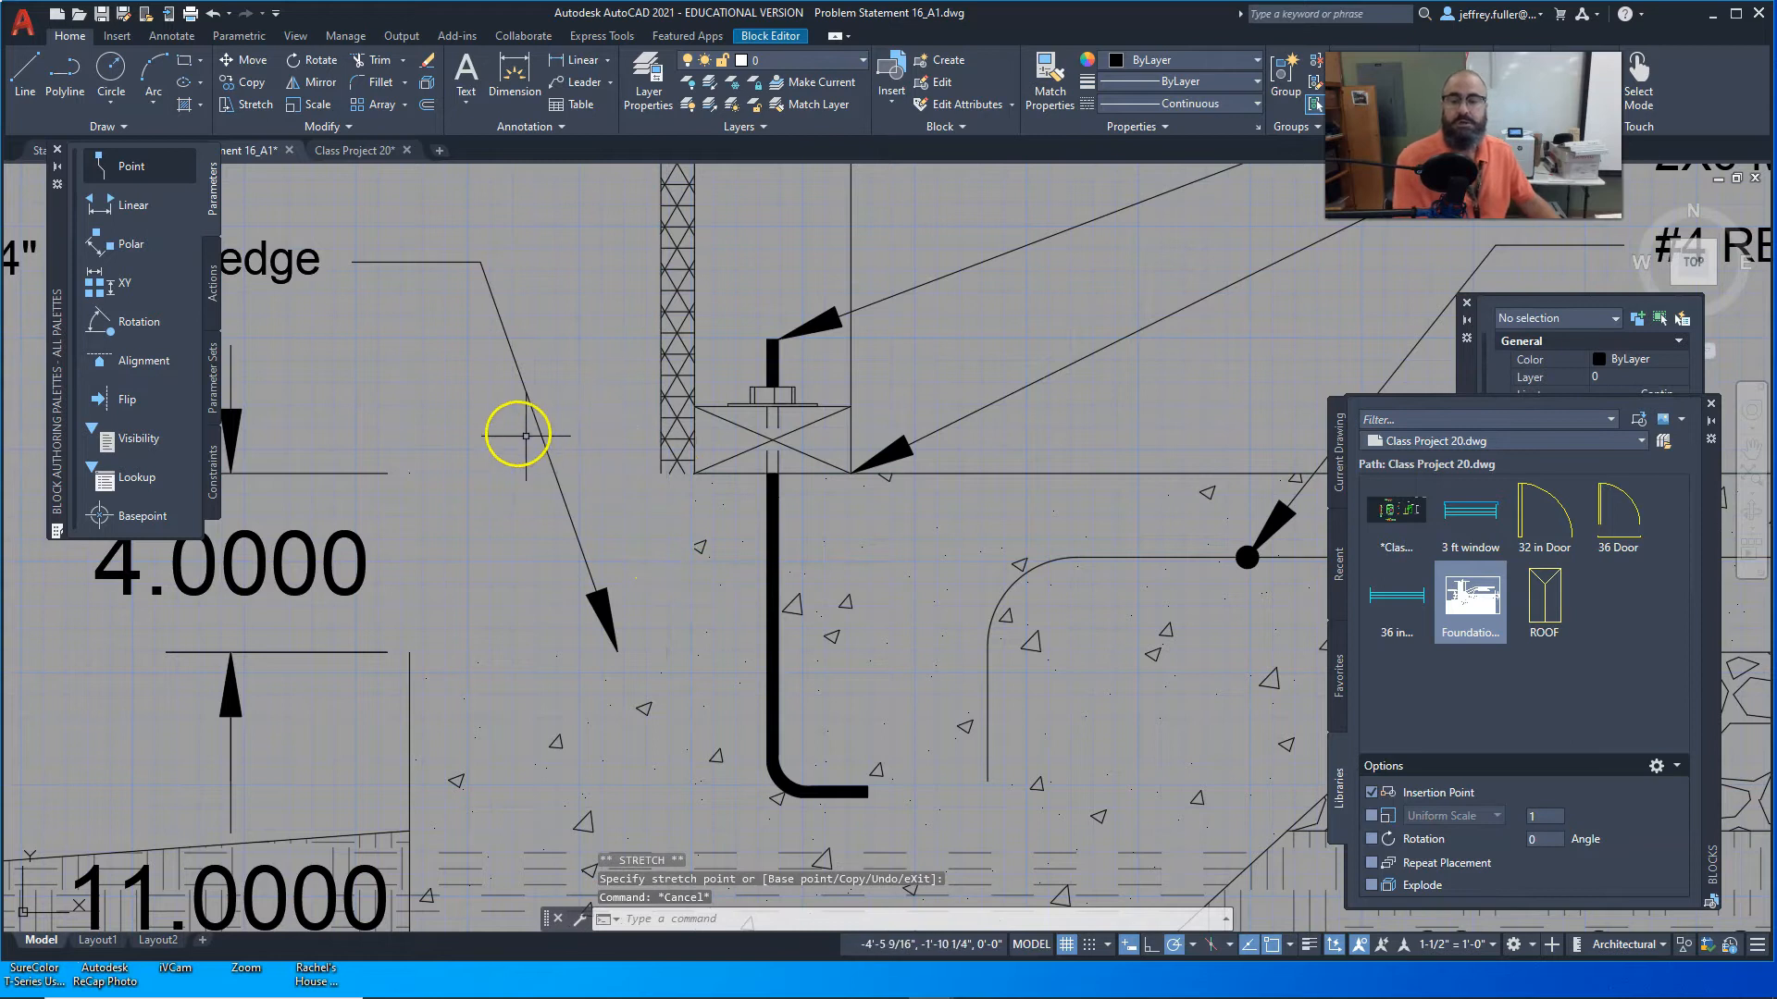
Step: Draw a short horizontal line closing the bottom of the sheathing, from the mud sill corner to the sheathing's outer line
left_click(26, 74)
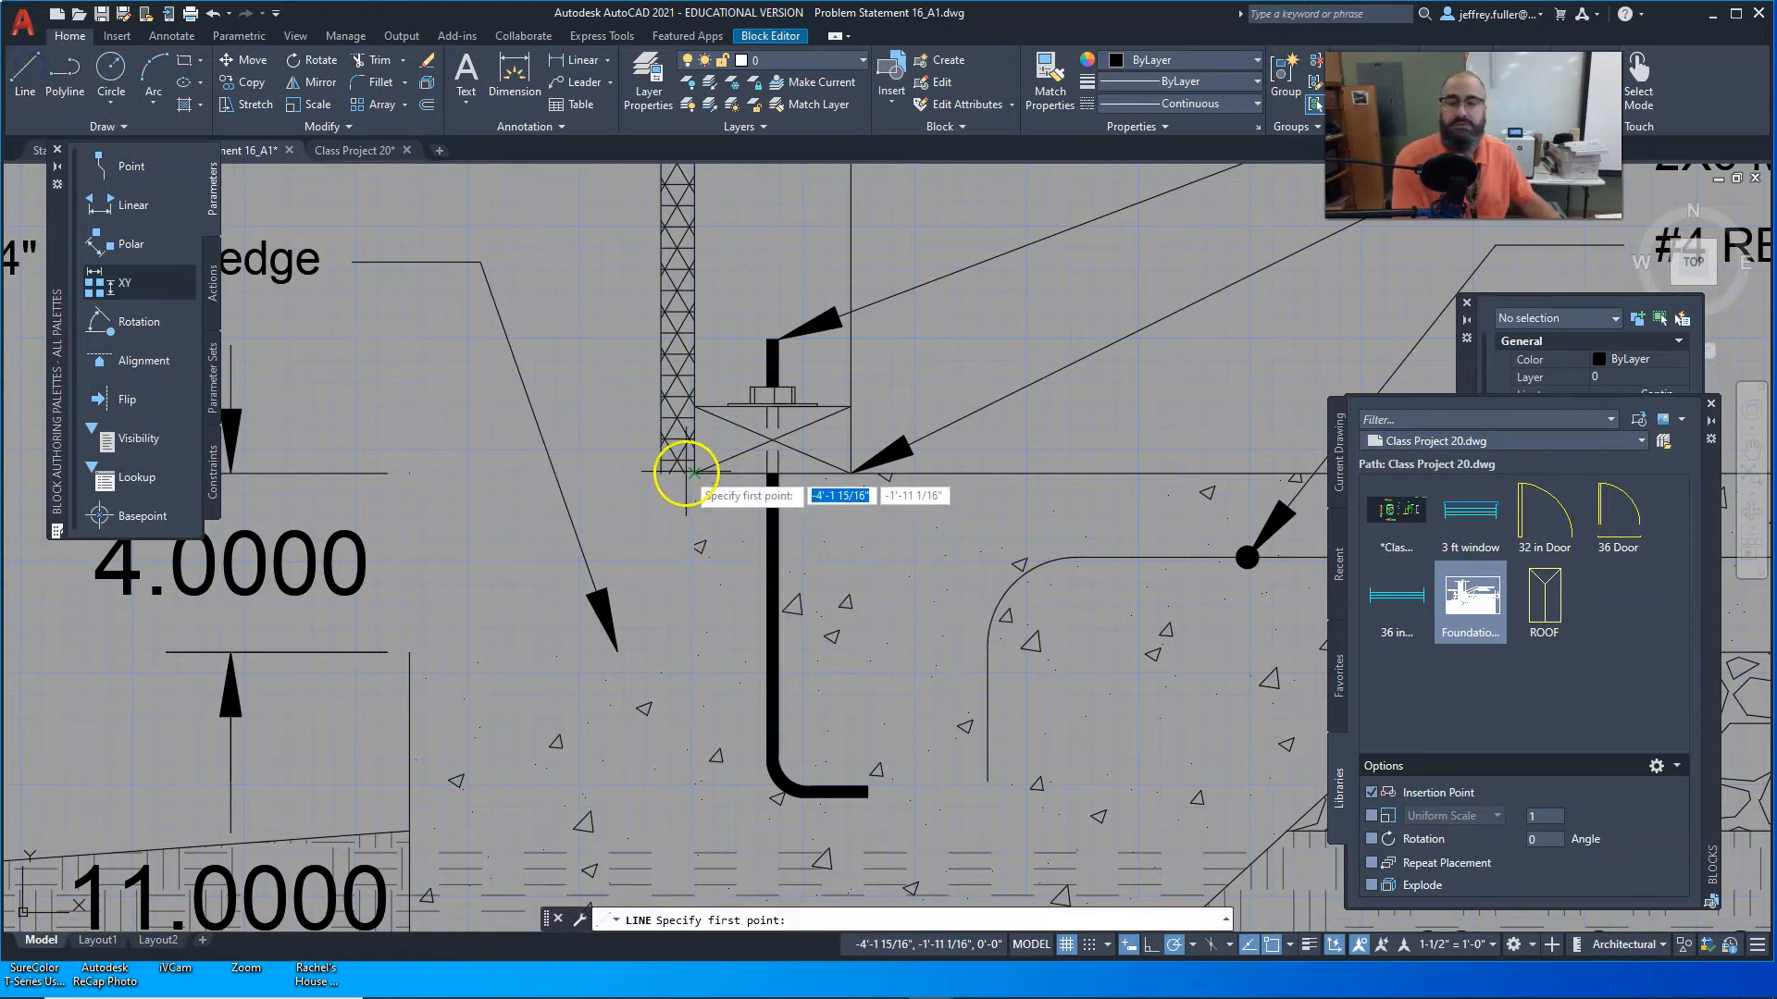
left_click(659, 473)
key("Escape")
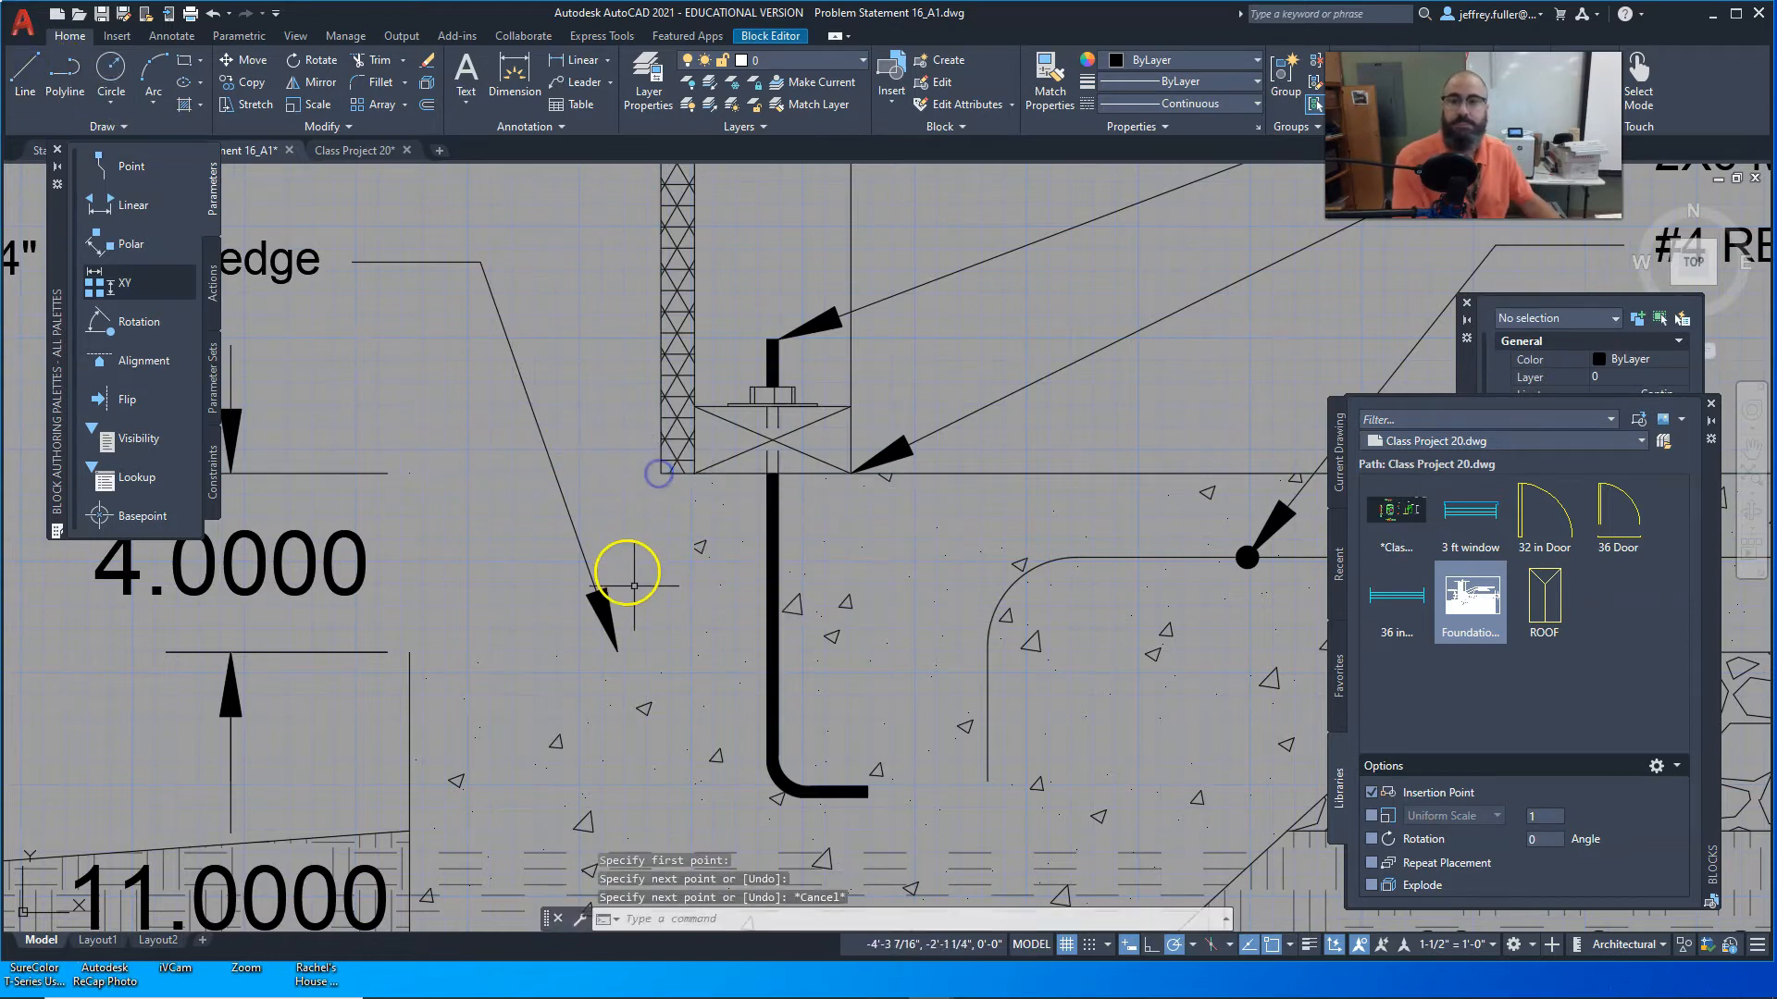
Step: Stretch the outer end of the slab's top line horizontally until it lines up with the footing's outer face
scroll(682, 620, "down", 5)
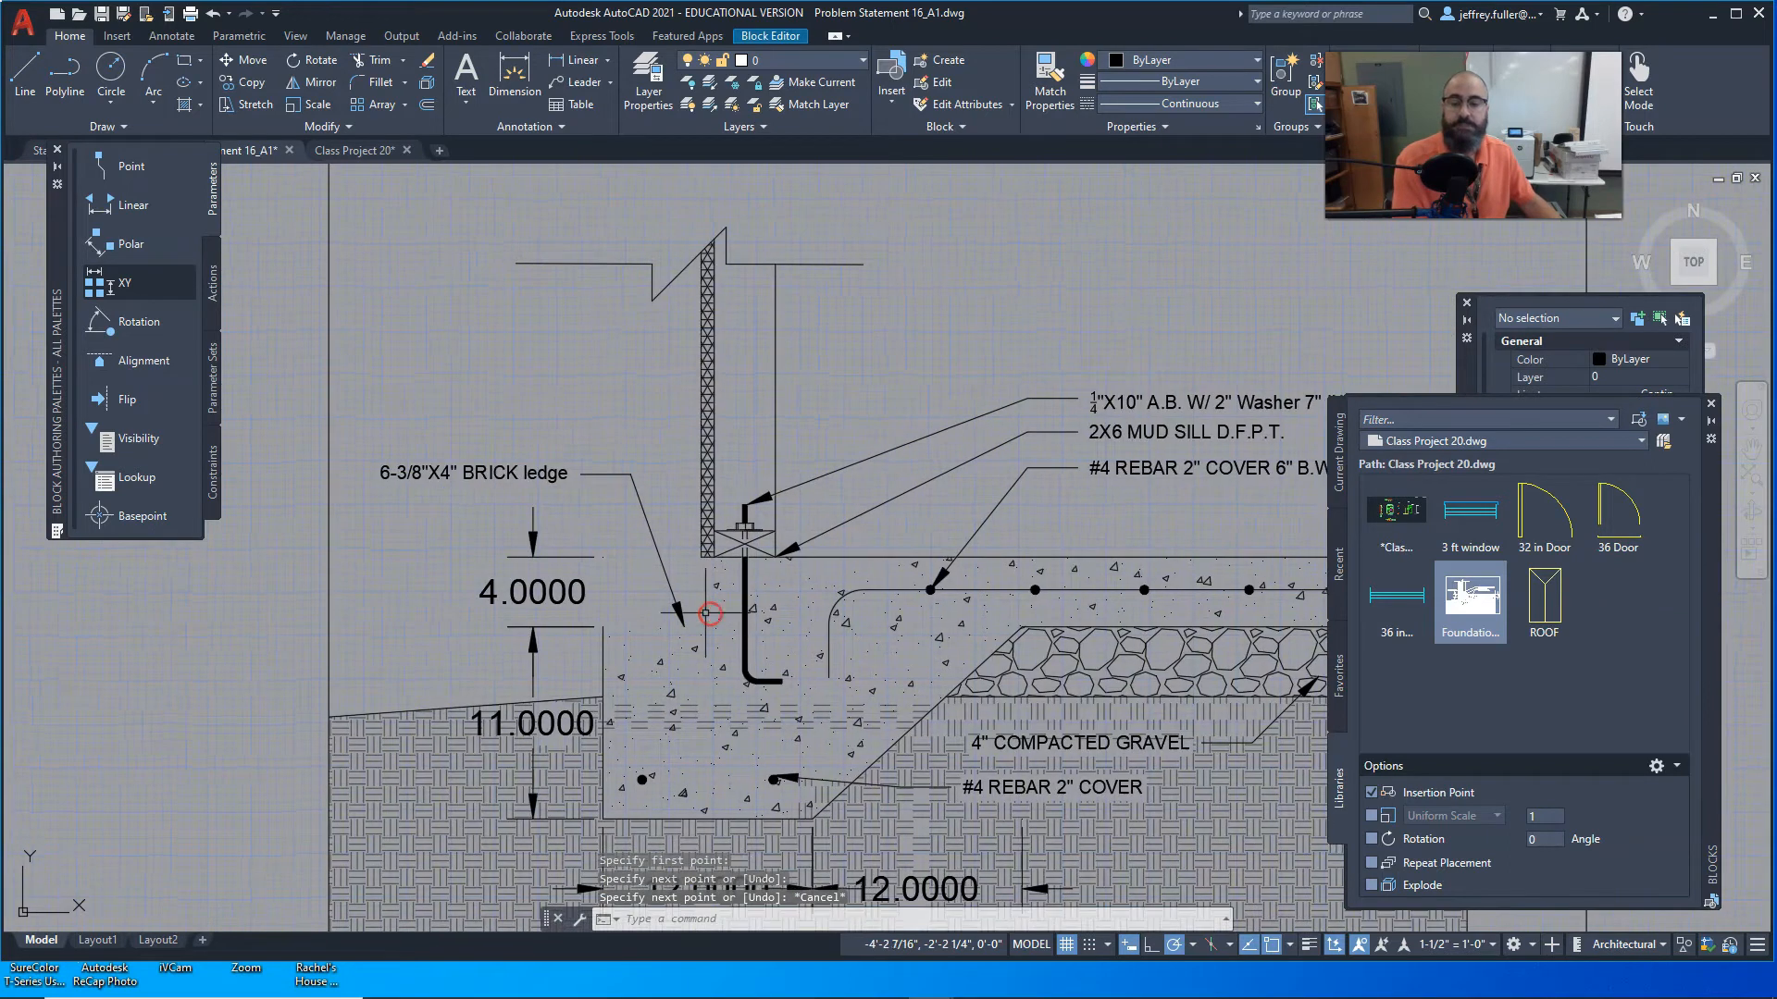
left_click(845, 555)
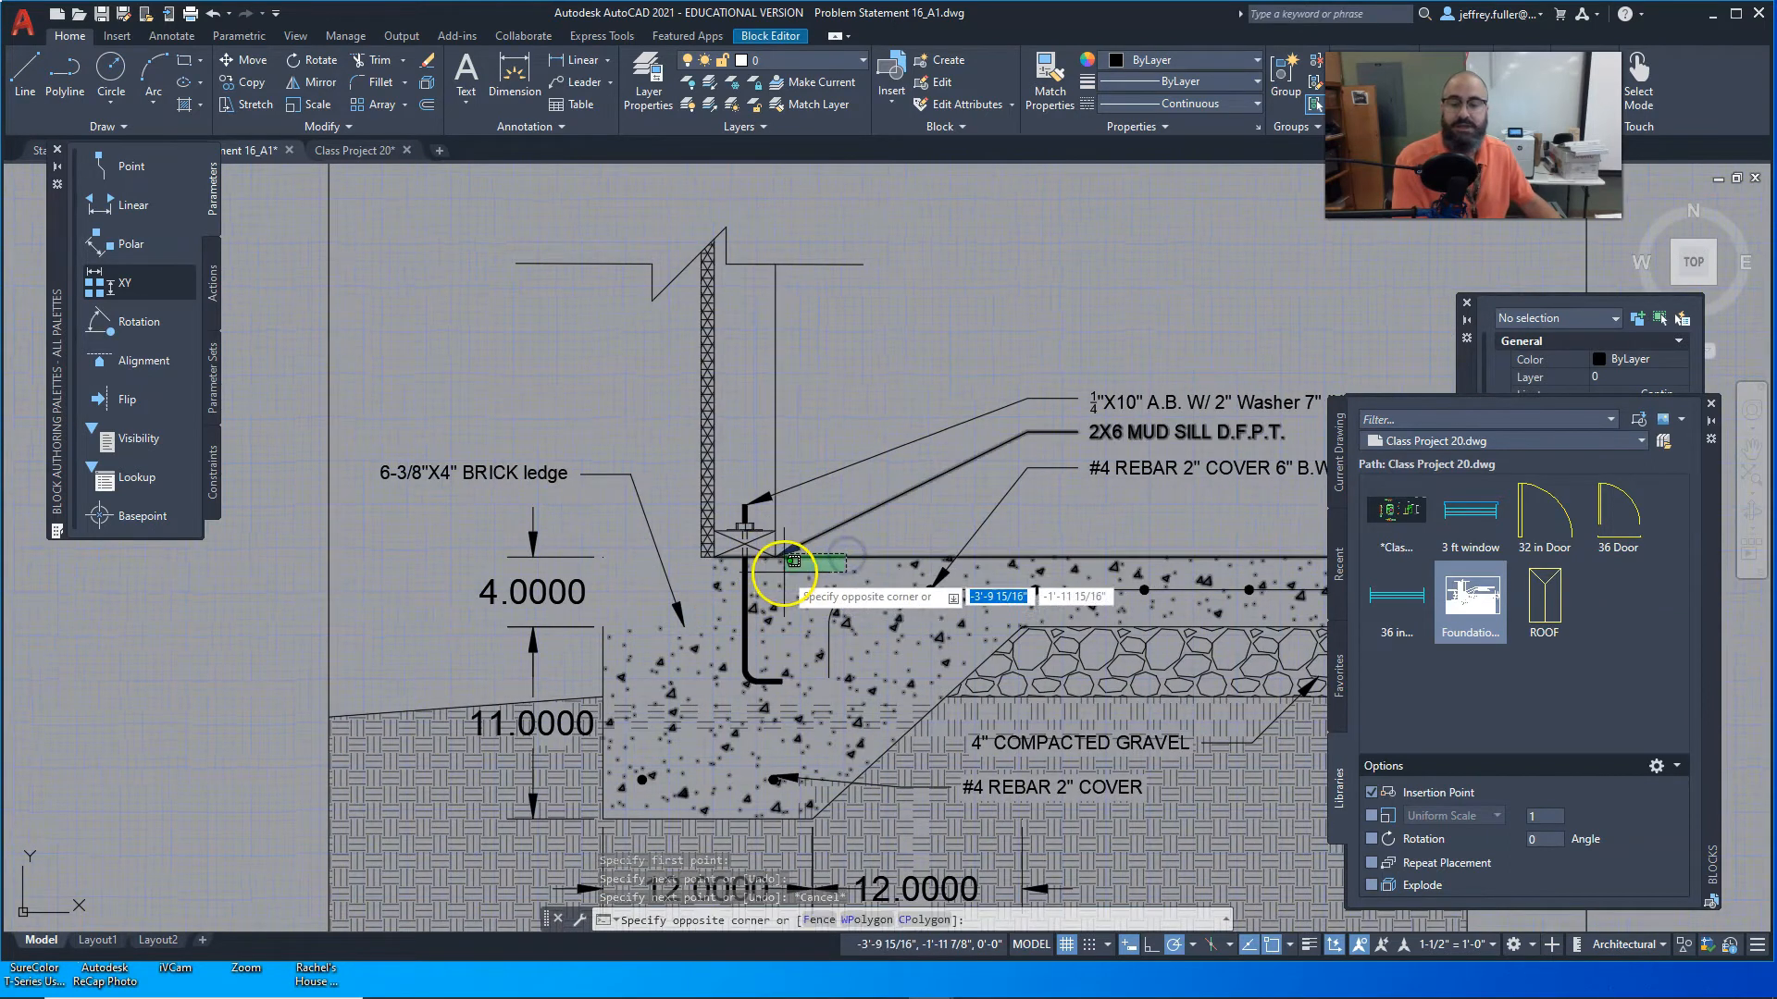
key("Escape")
key("Escape")
left_click(833, 556)
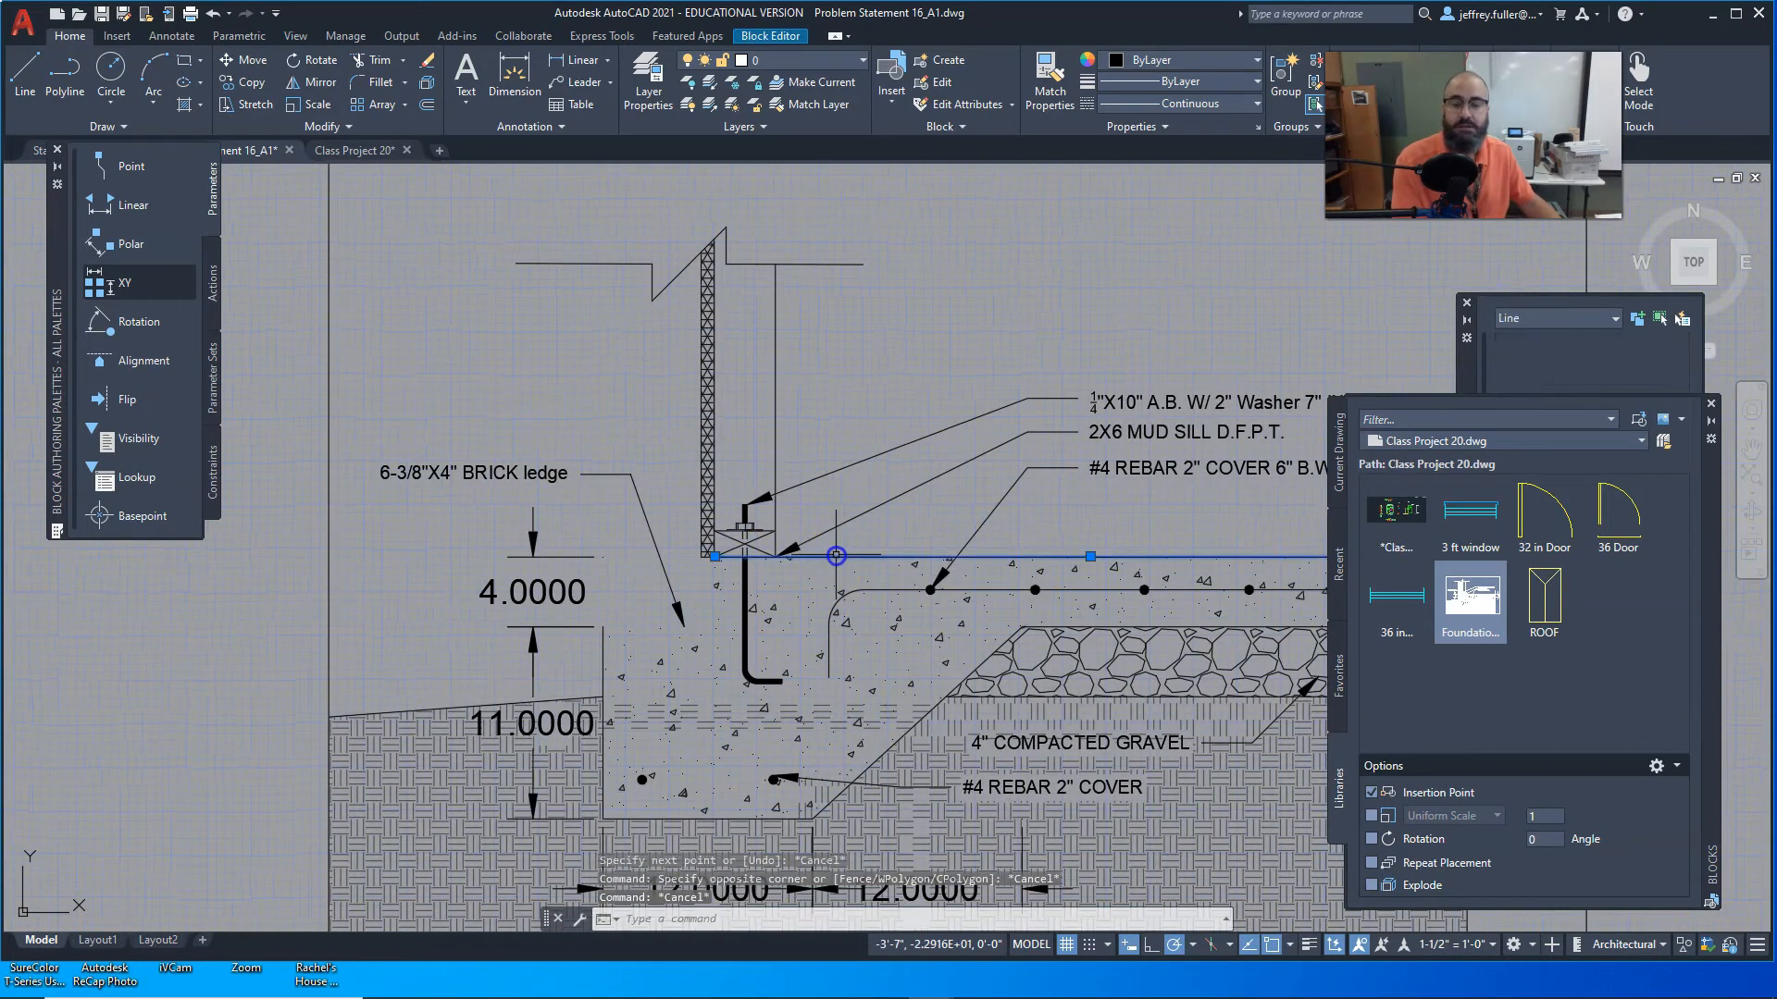
left_click(715, 556)
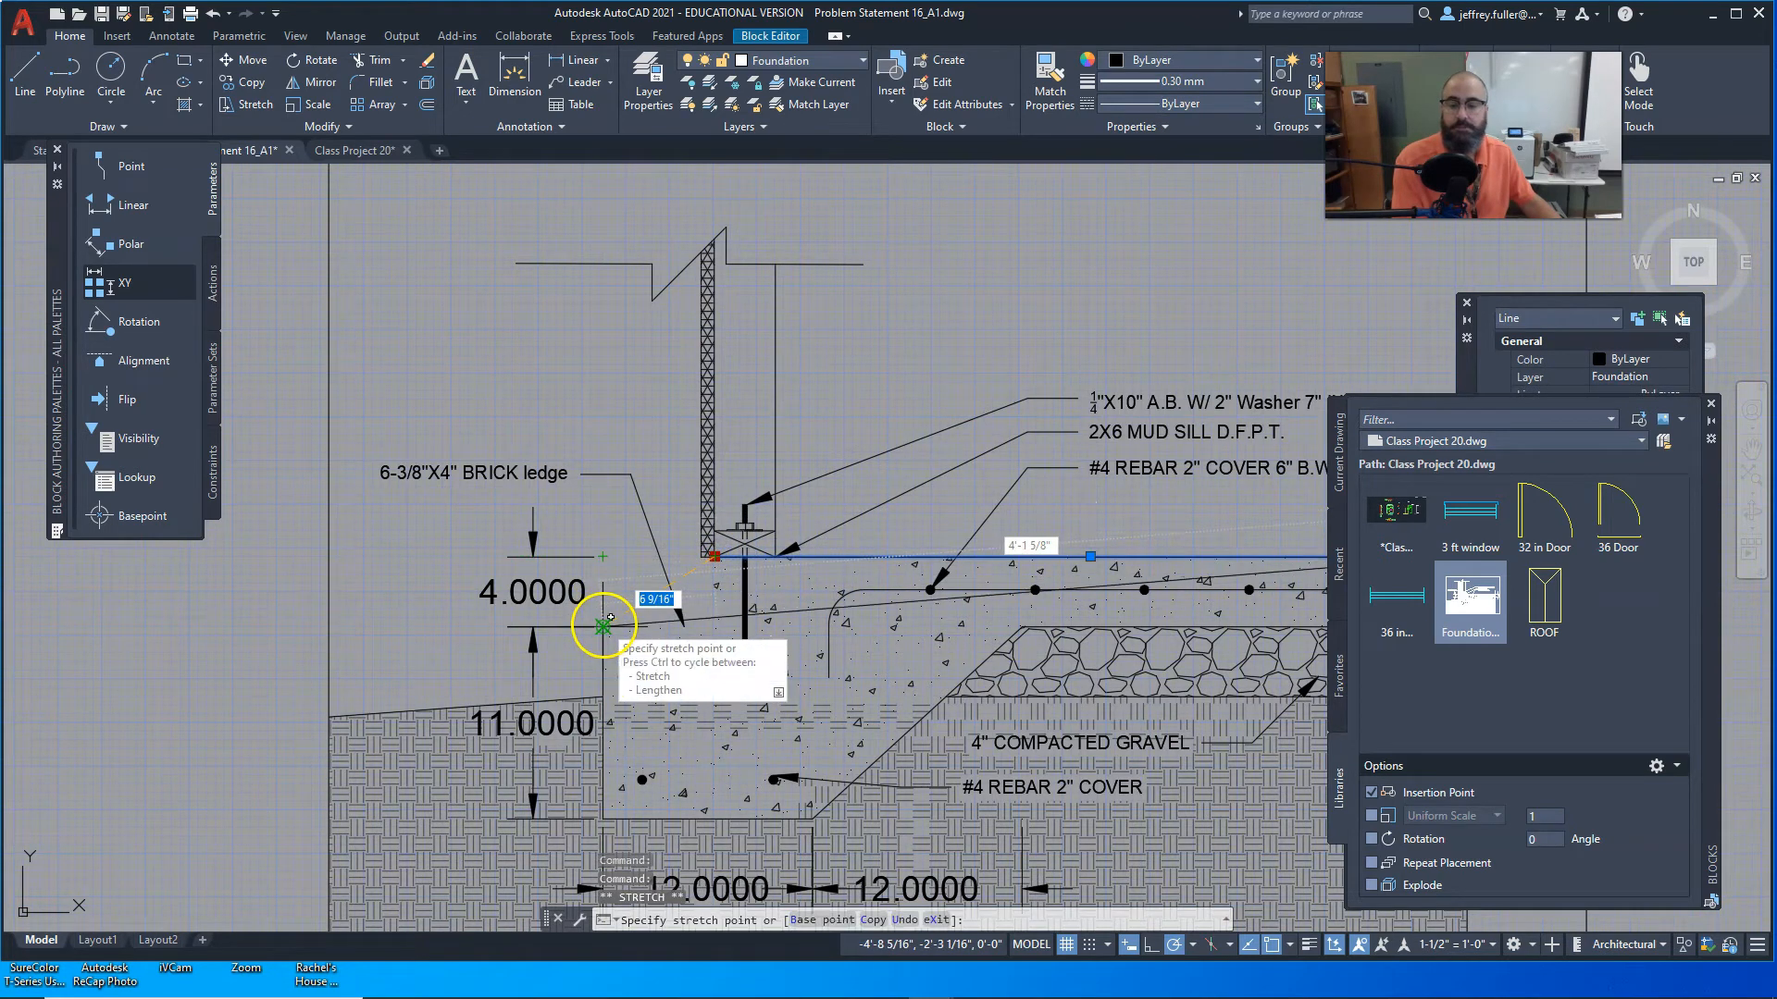
key("Escape")
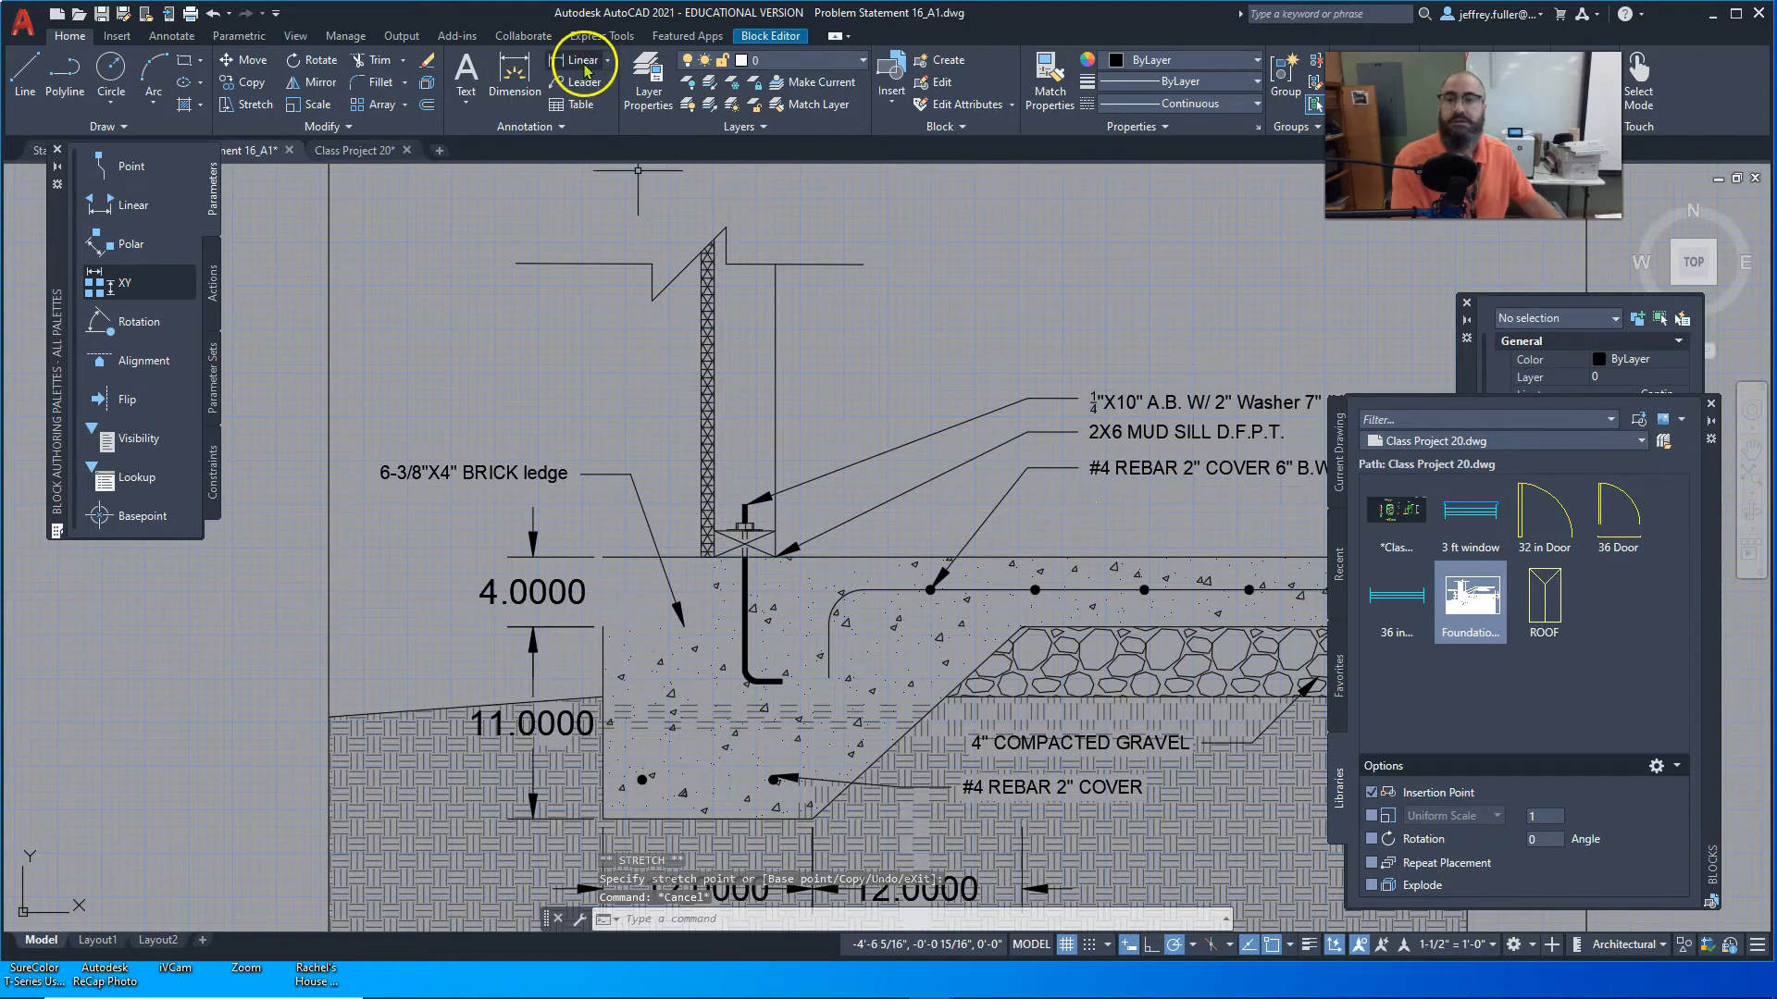
Step: Extend the footing's outer vertical line up to the slab's top line
left_click(400, 63)
left_click(396, 90)
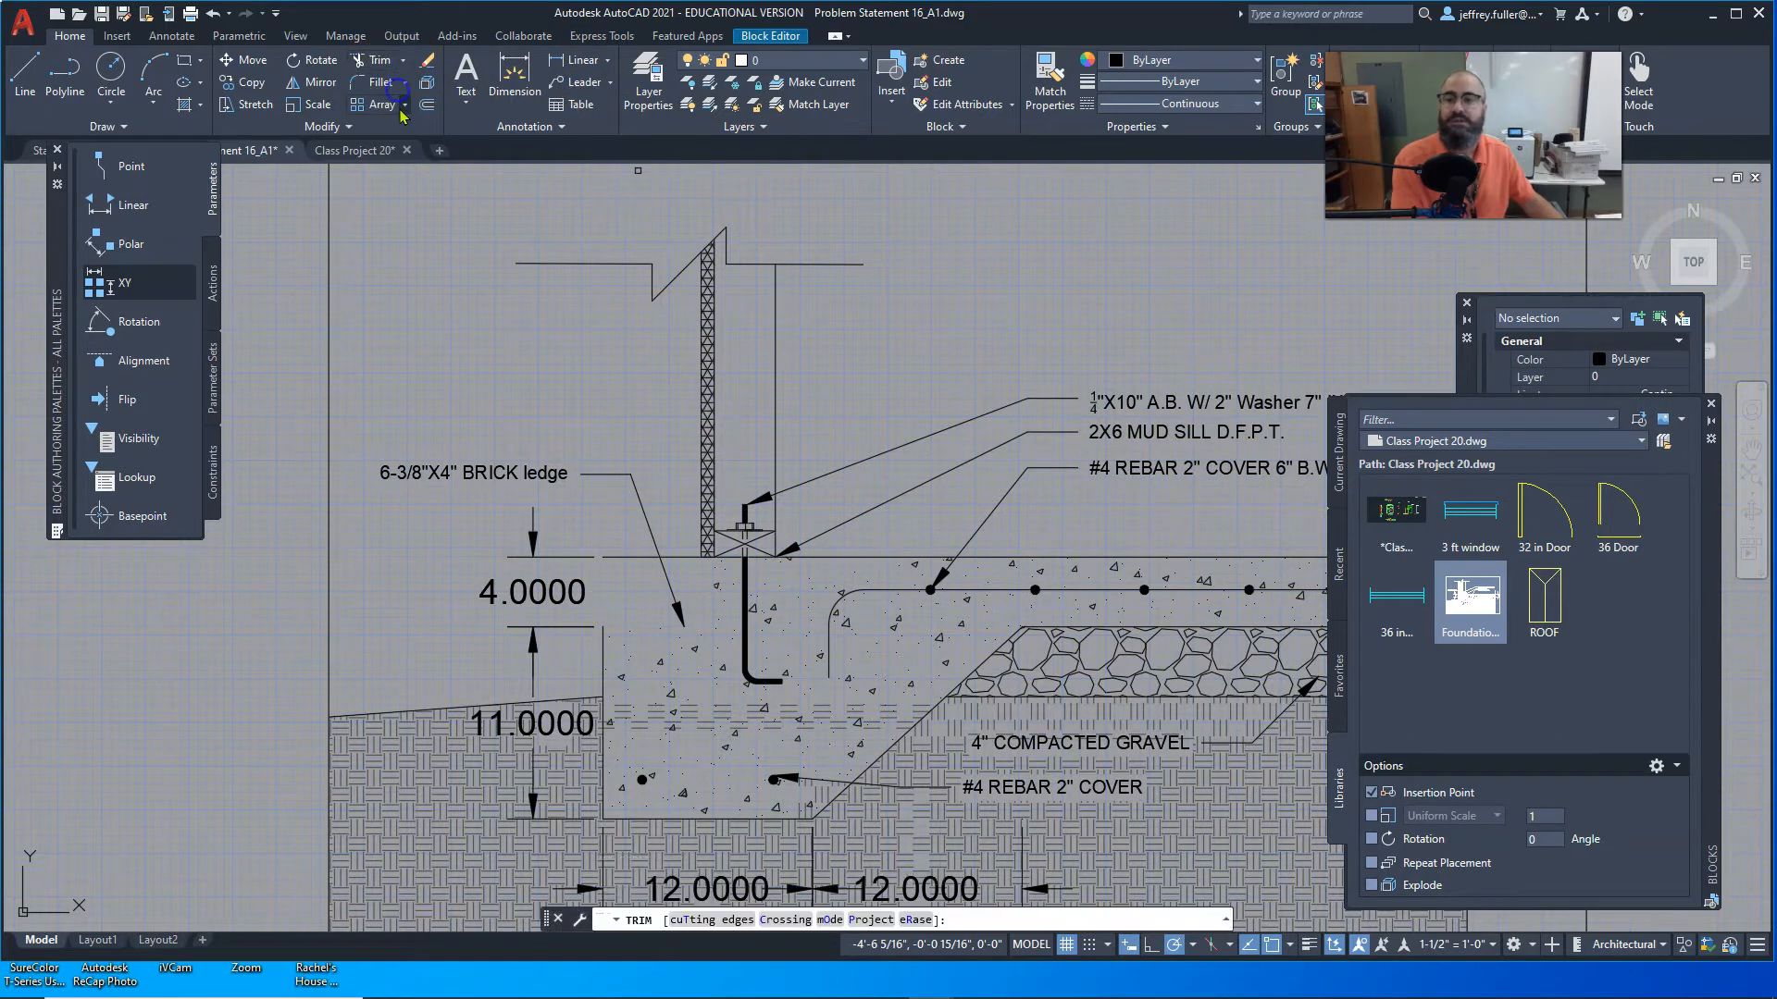
left_click(404, 61)
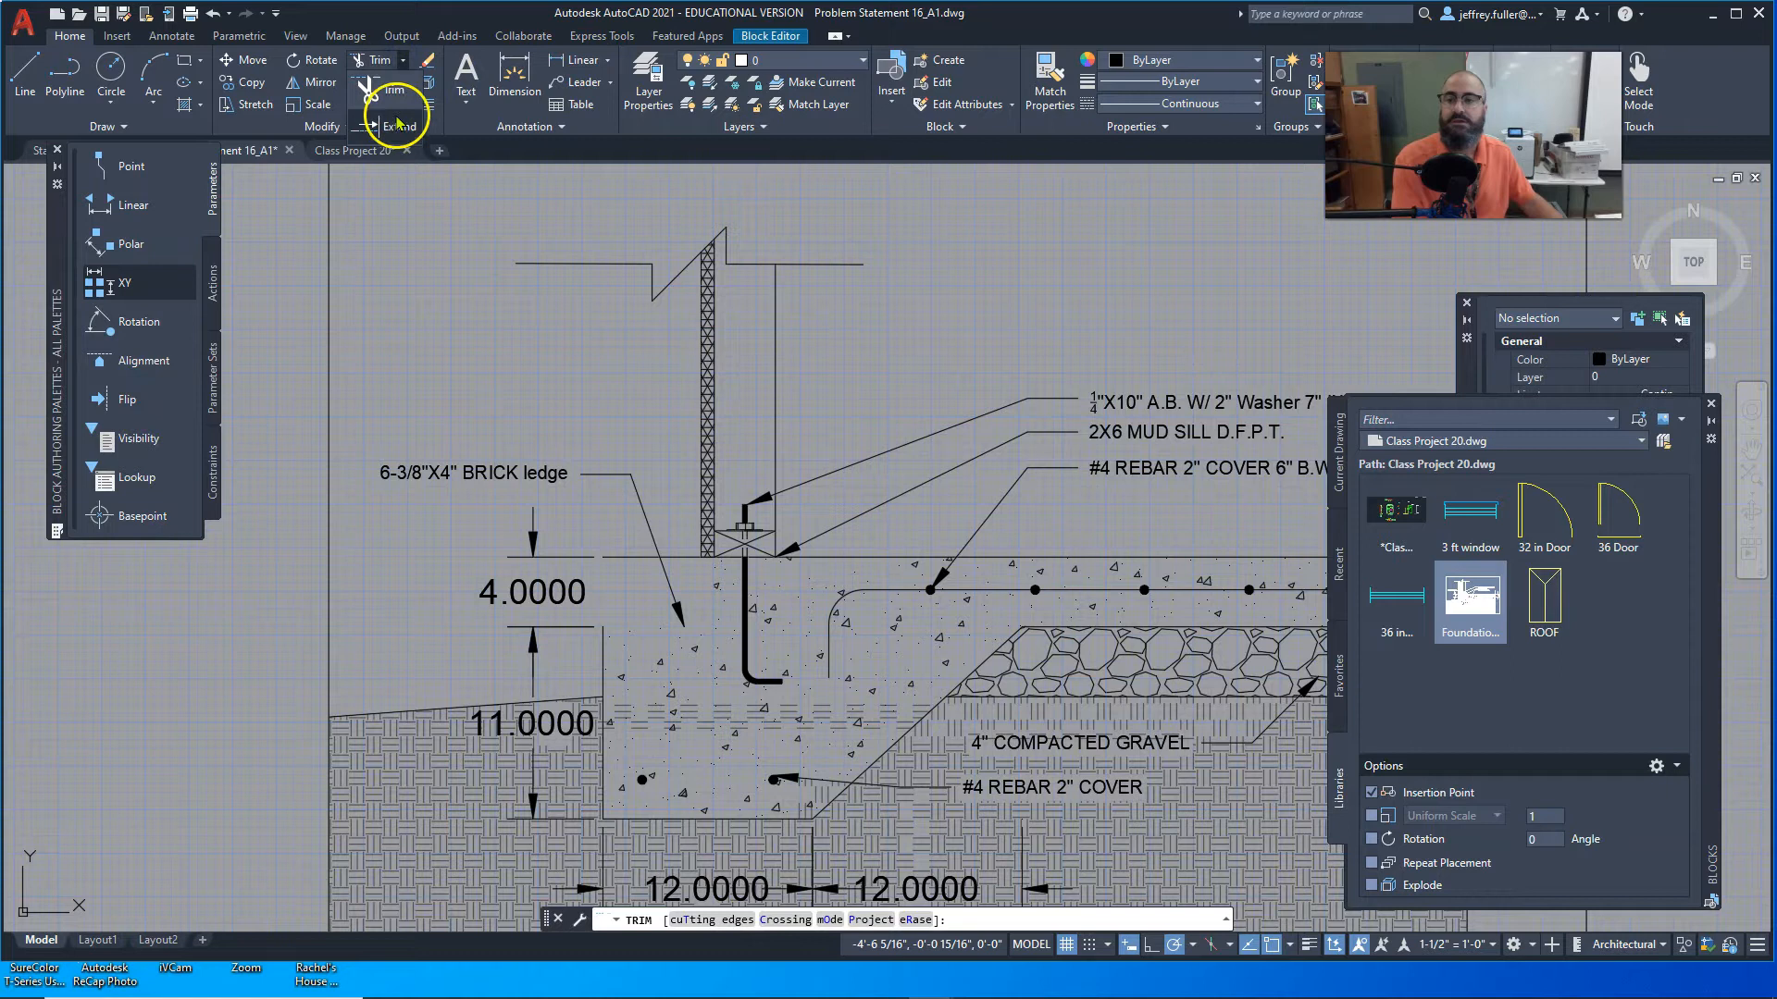
left_click(398, 112)
left_click(599, 668)
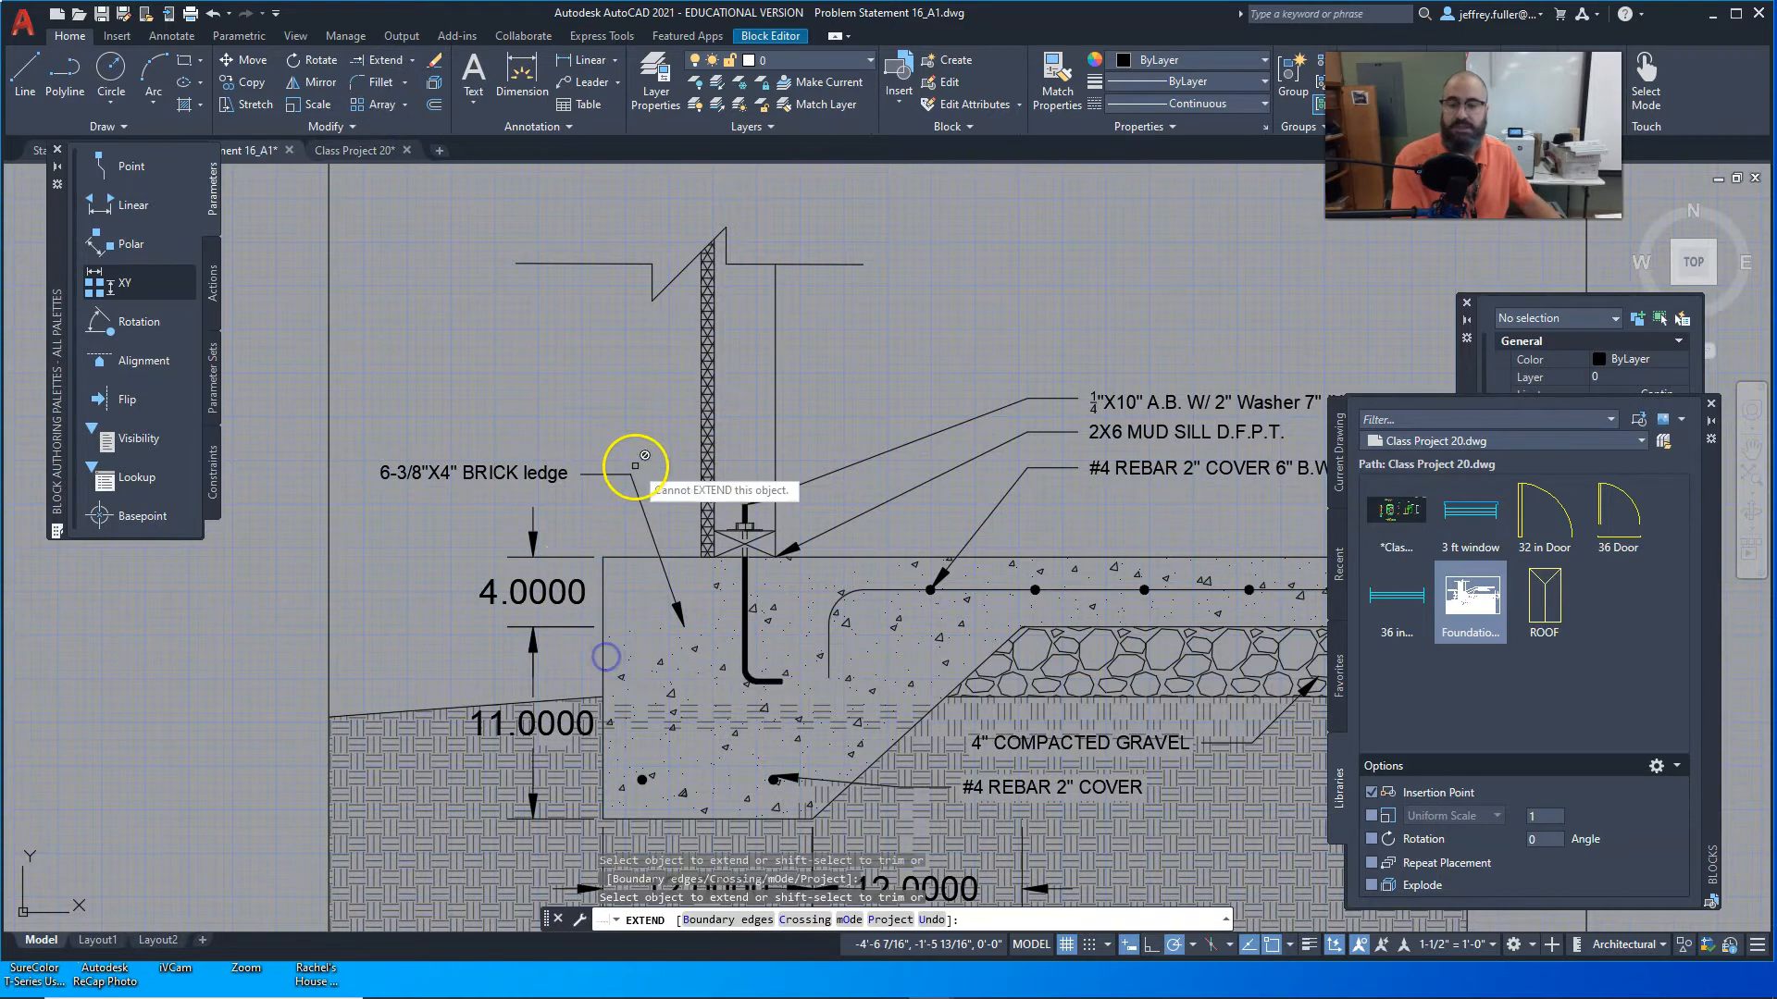
key("Escape")
Step: Move the five-segment break line straight up, clear of the top of the wall
middle_click_drag(623, 448, 629, 422)
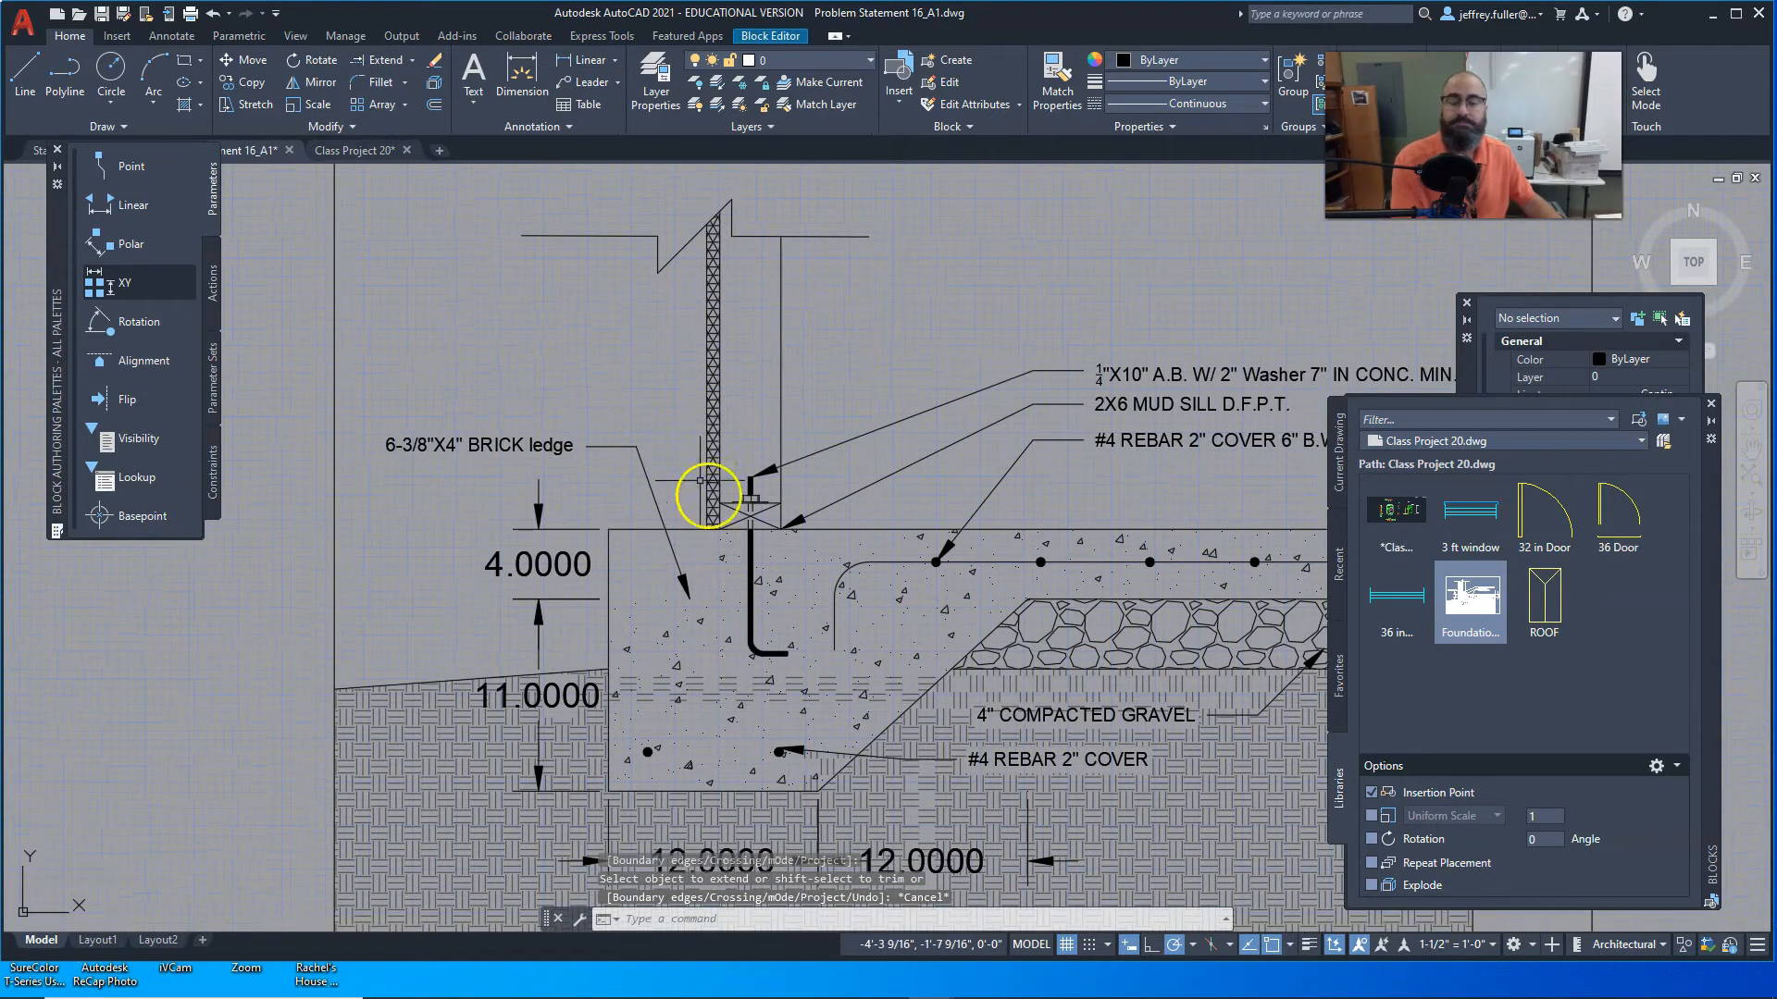
middle_click_drag(588, 305, 524, 423)
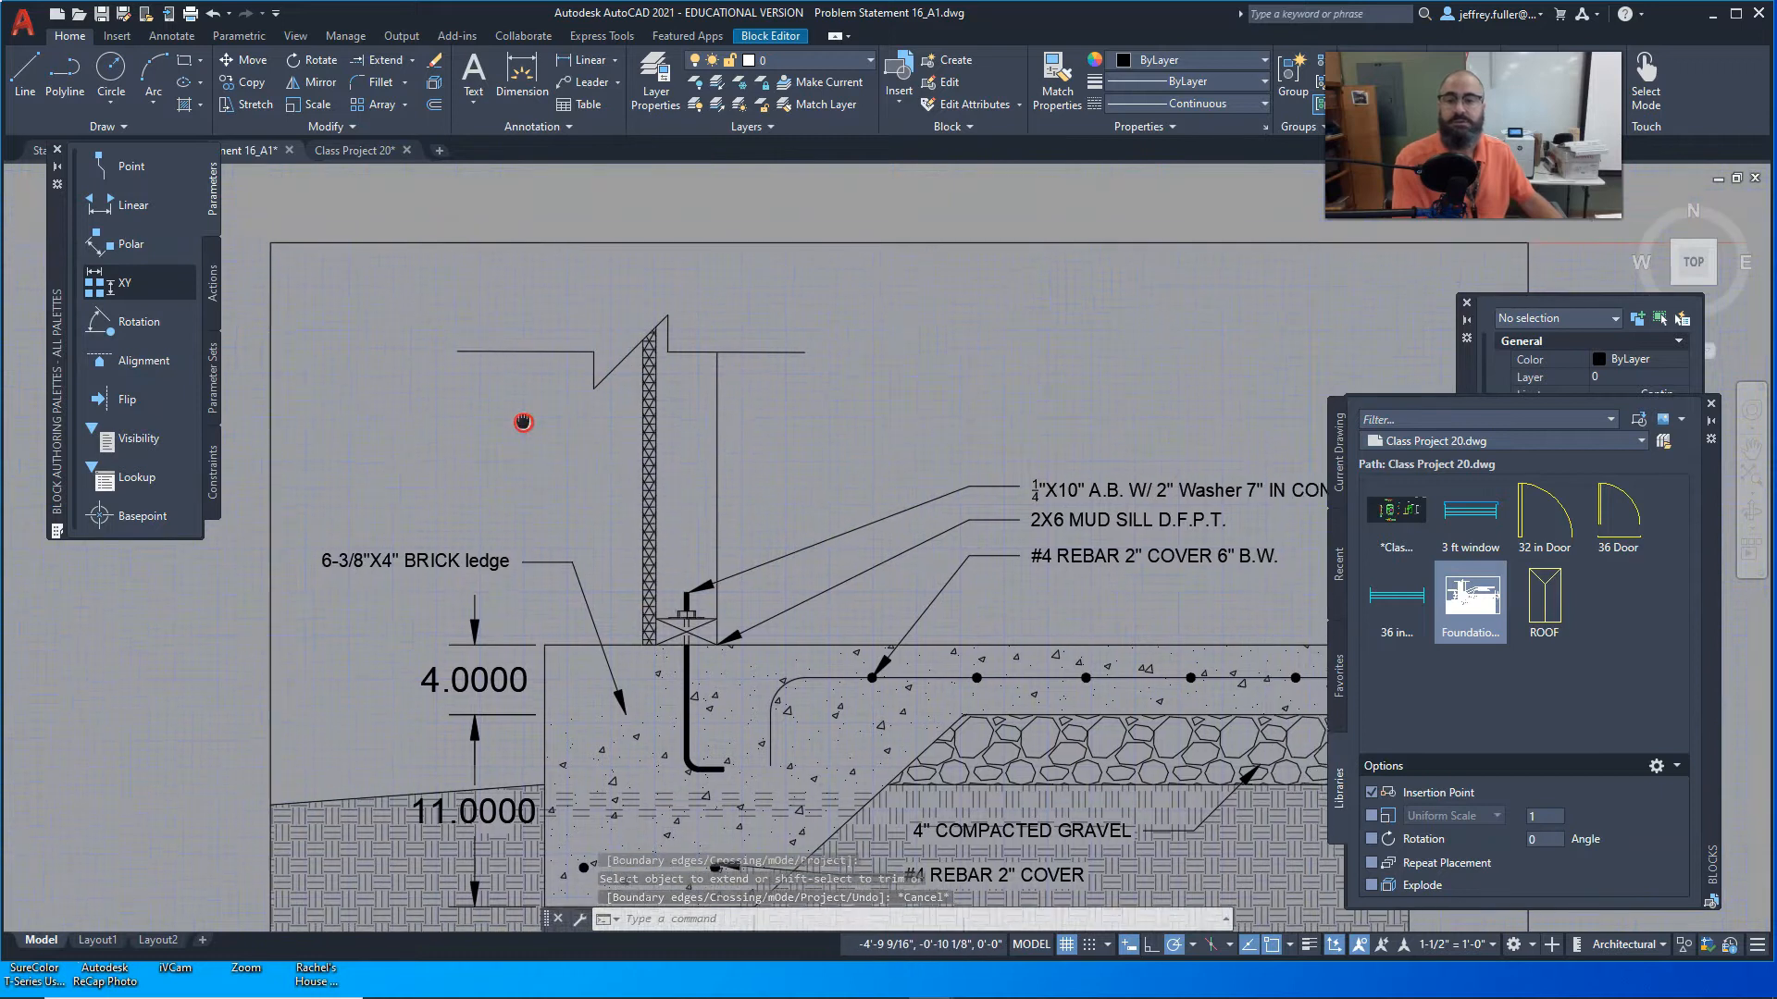
left_click(595, 369)
left_click(616, 367)
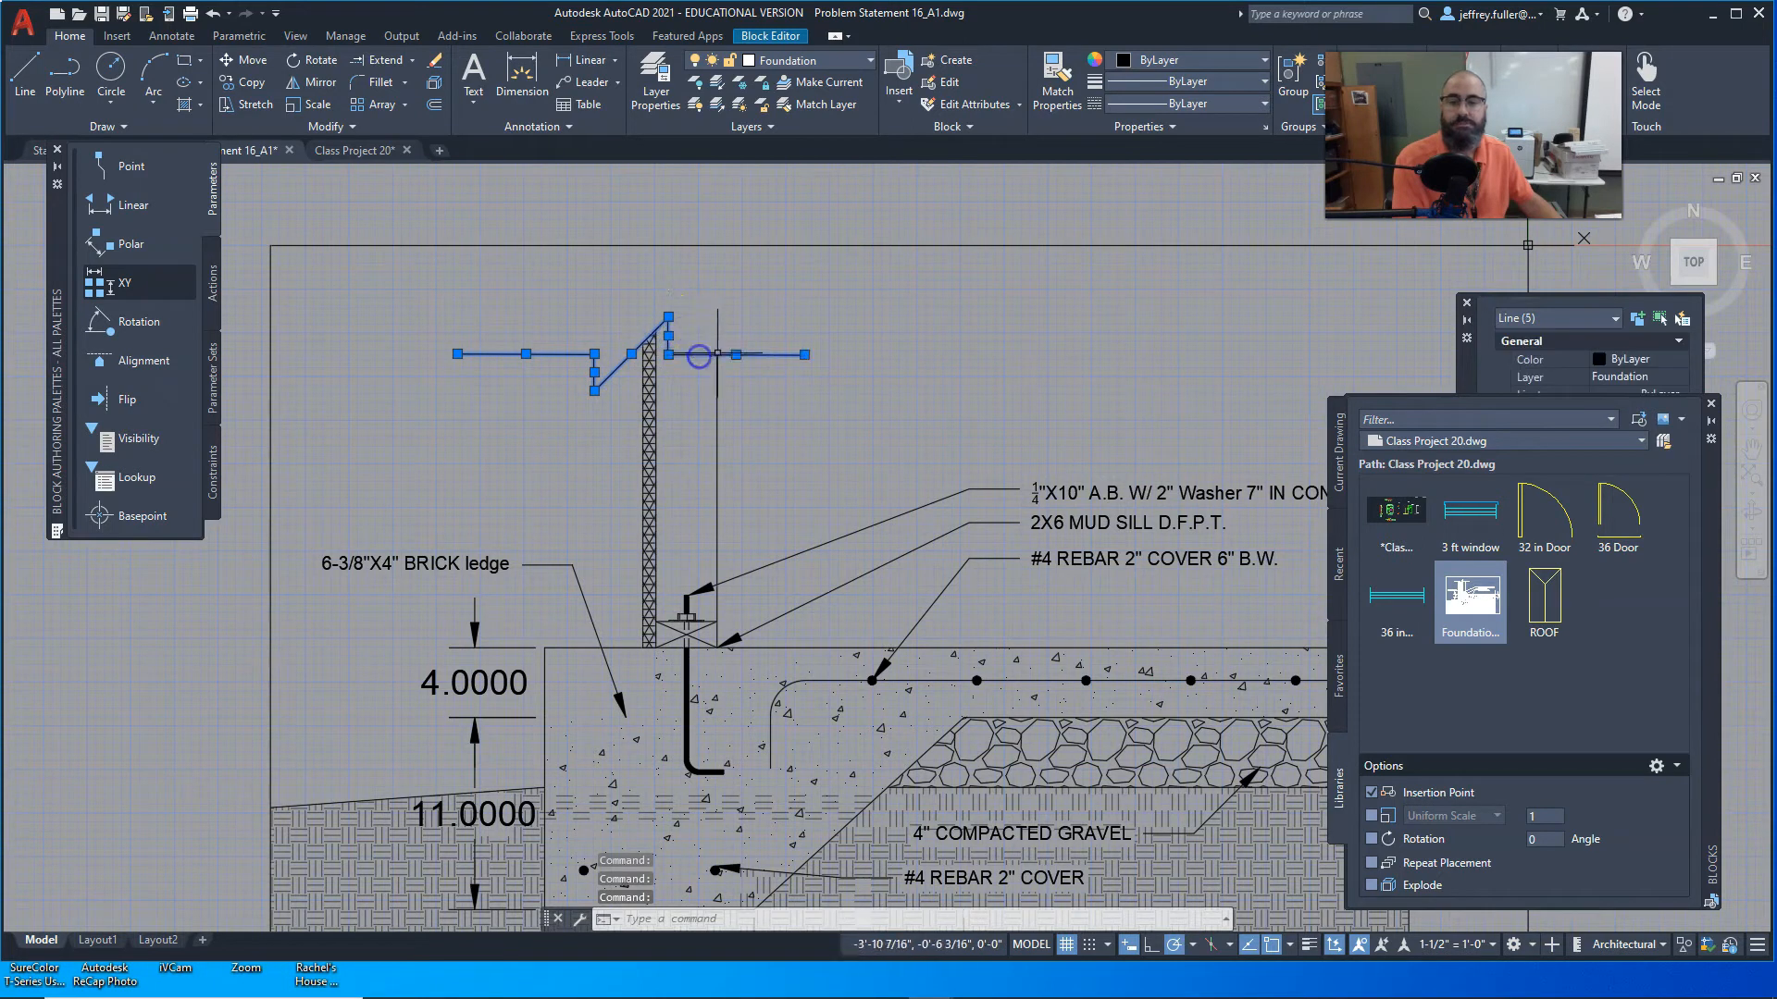
left_click(248, 59)
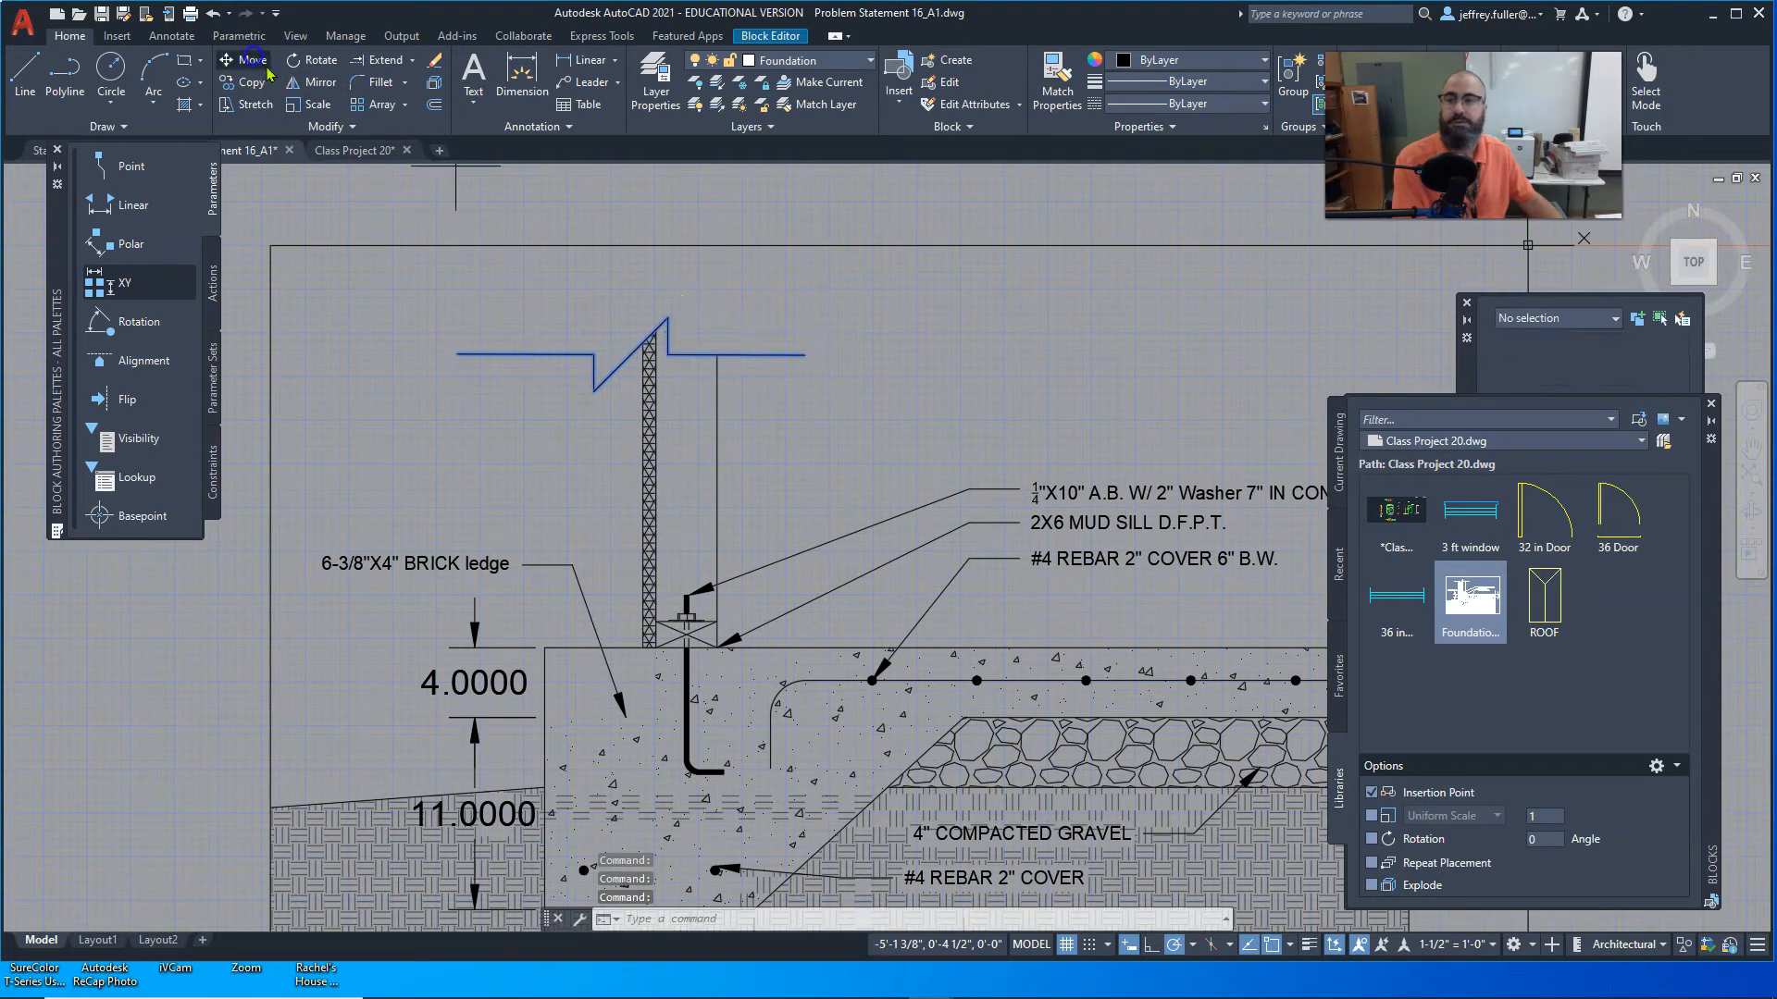
left_click(669, 317)
key("Escape")
mouse_move(817, 472)
middle_mouse_down()
mouse_move(784, 436)
mouse_move(701, 407)
middle_mouse_up()
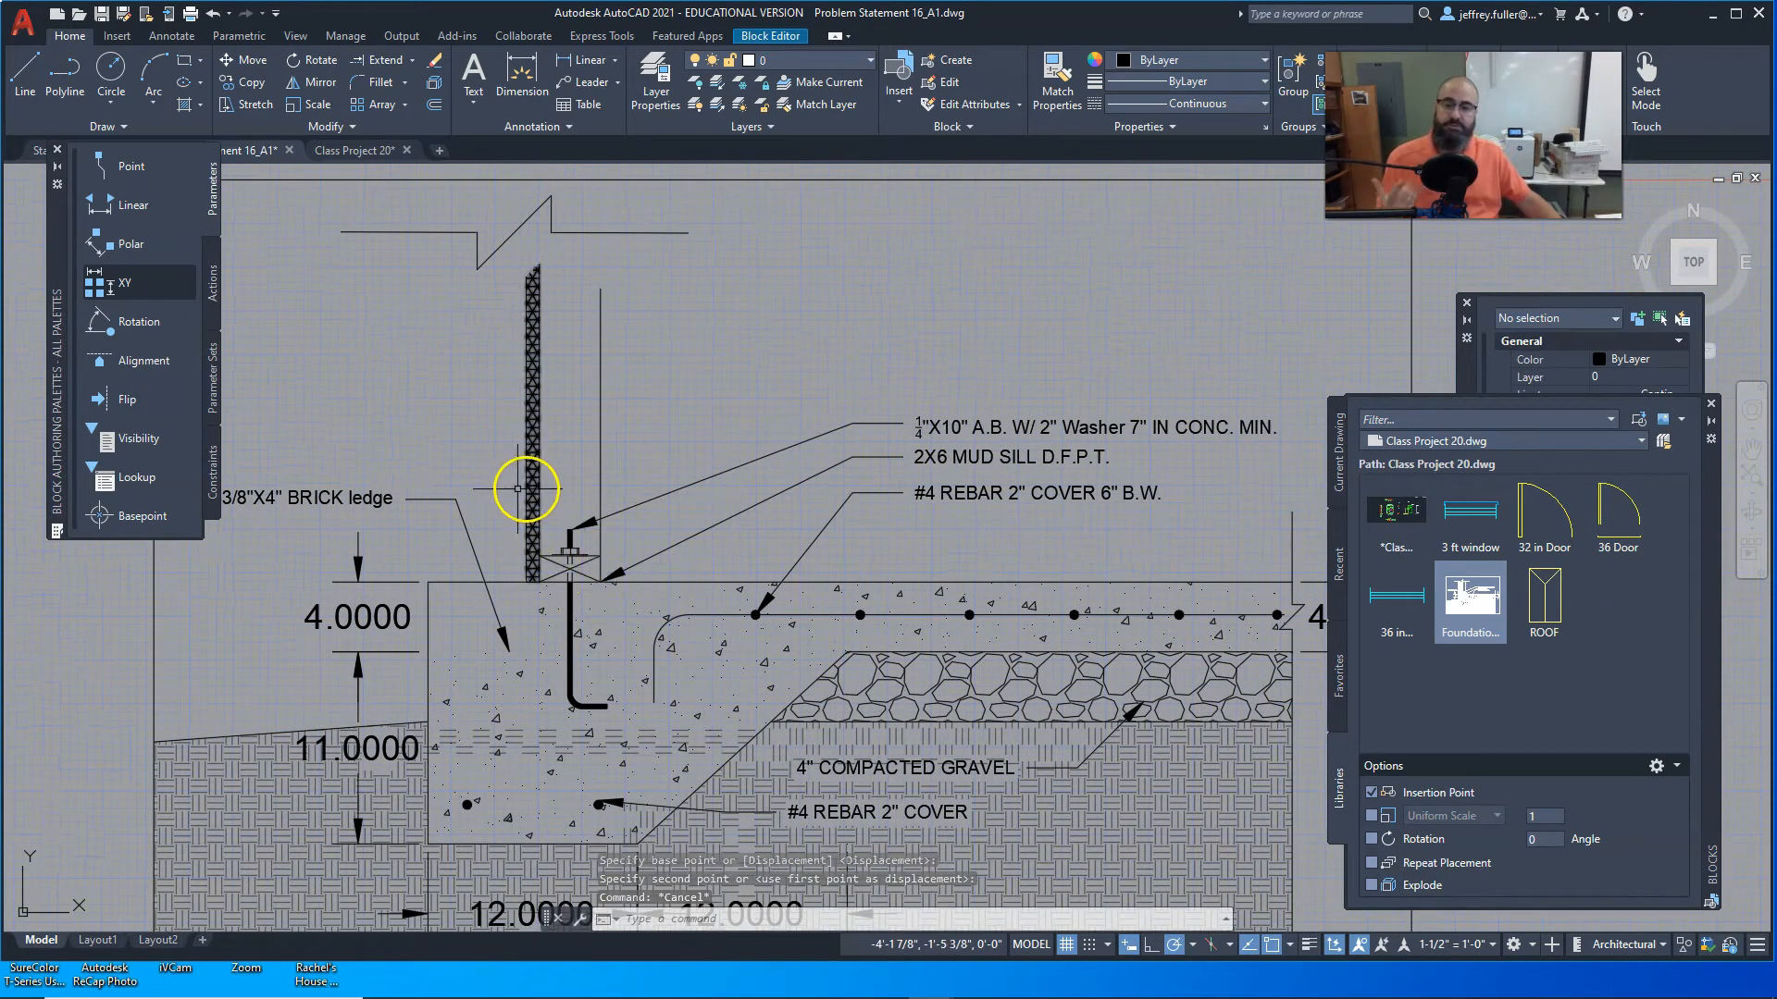
middle_click_drag(487, 478, 540, 511)
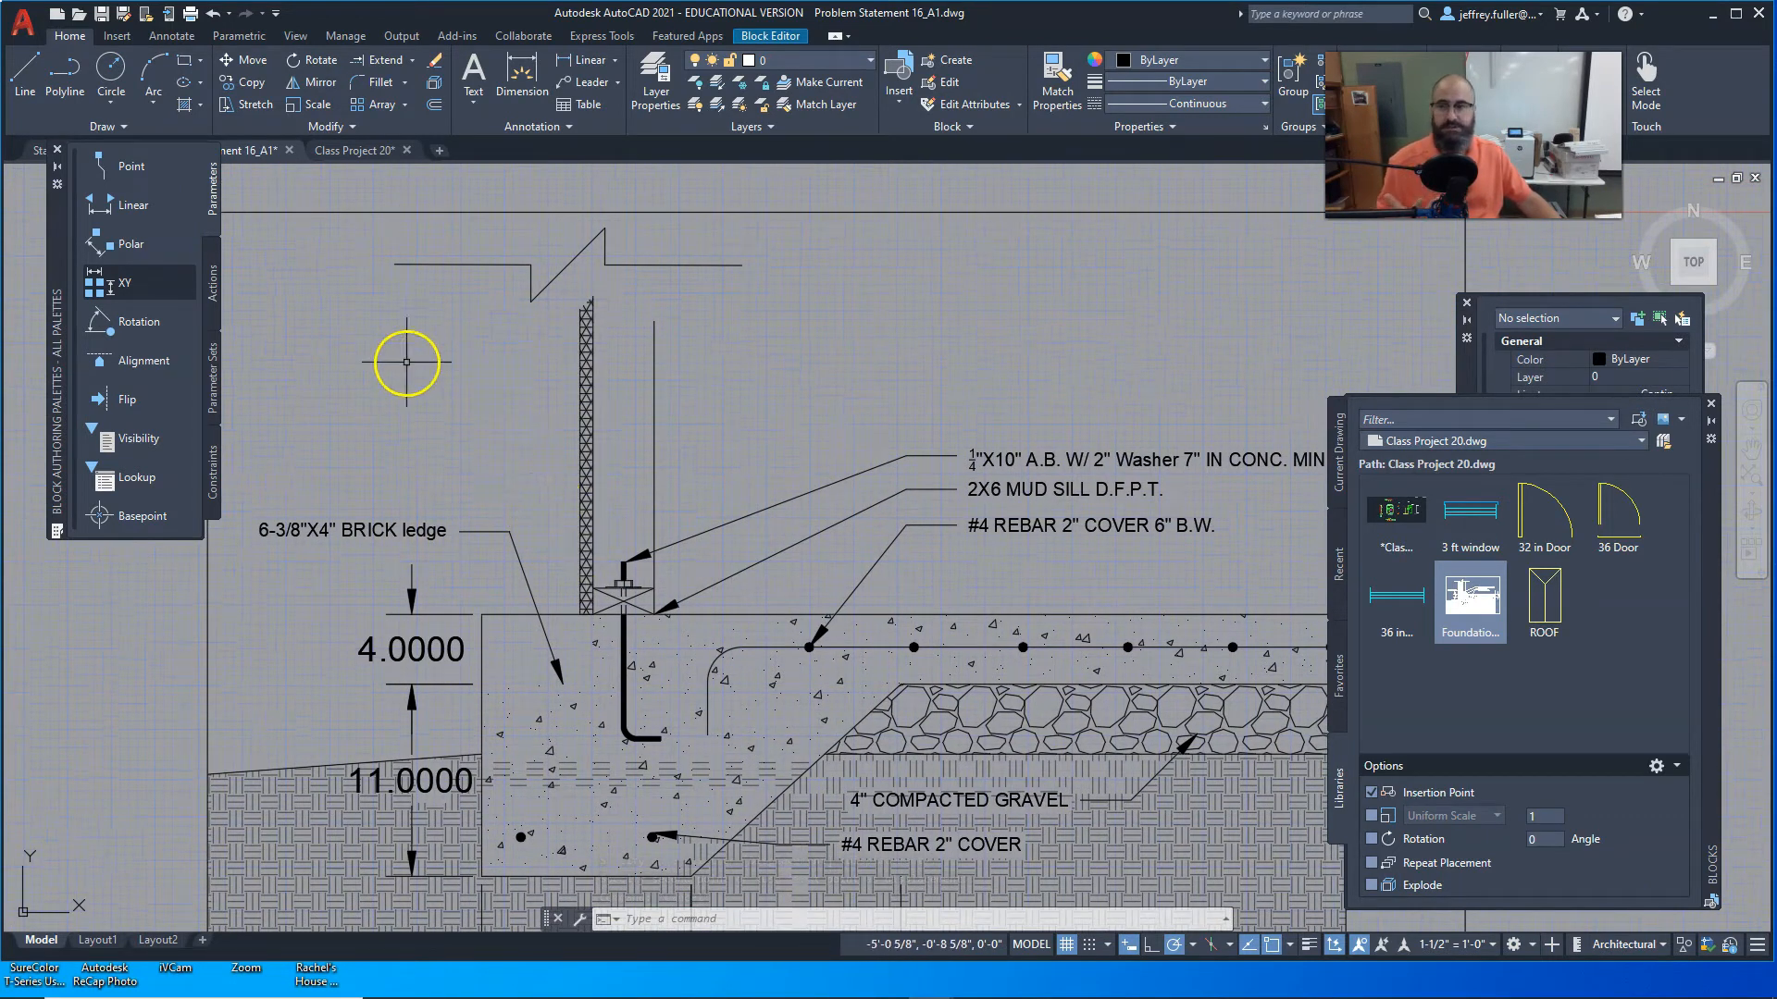
left_click(20, 77)
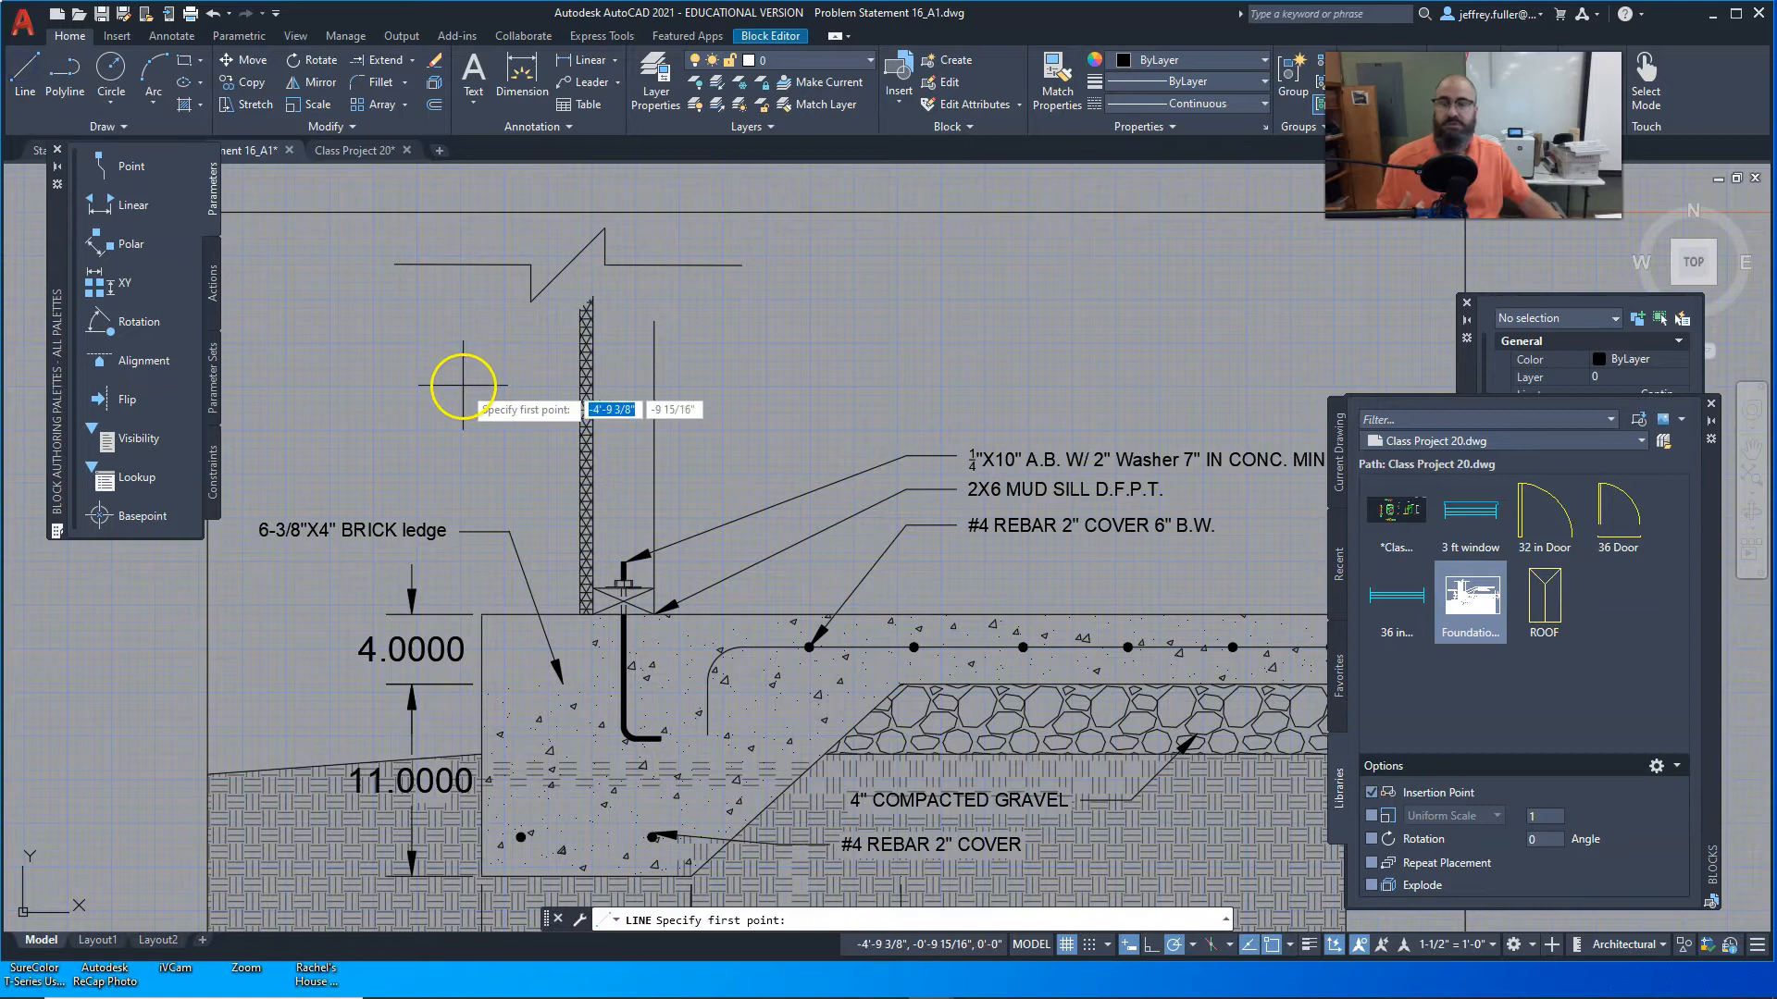
scroll(468, 385, "up", 2)
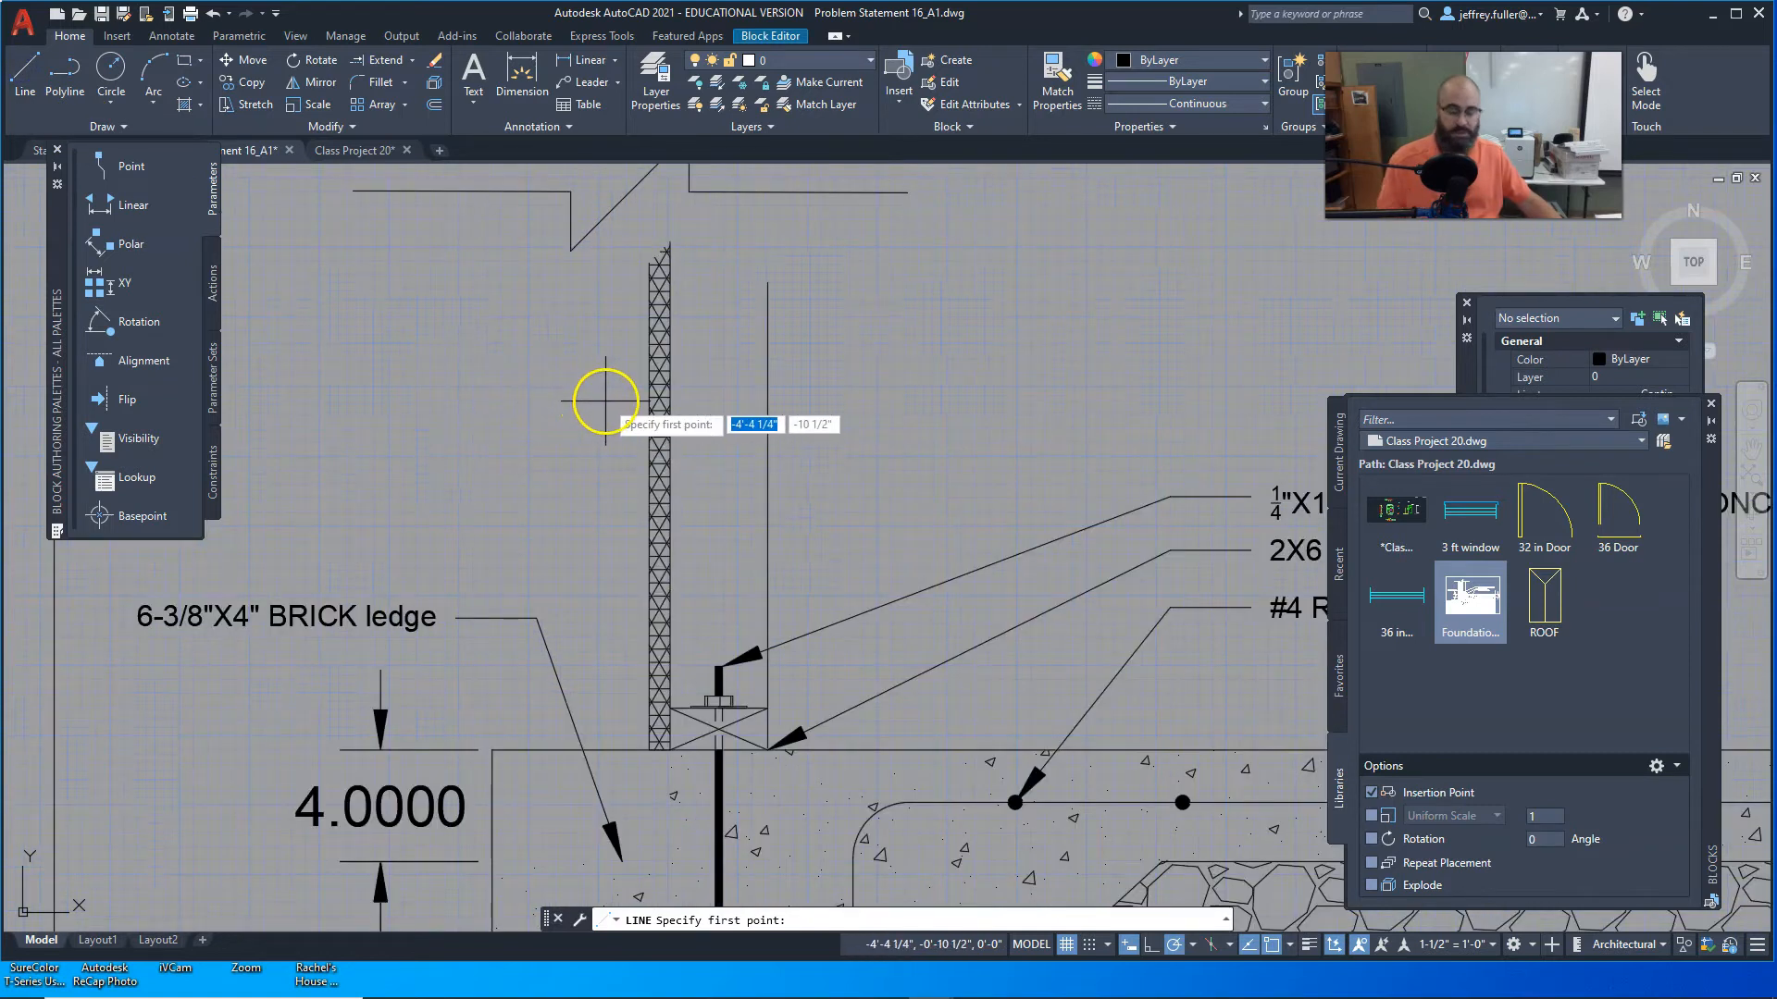
key("Escape")
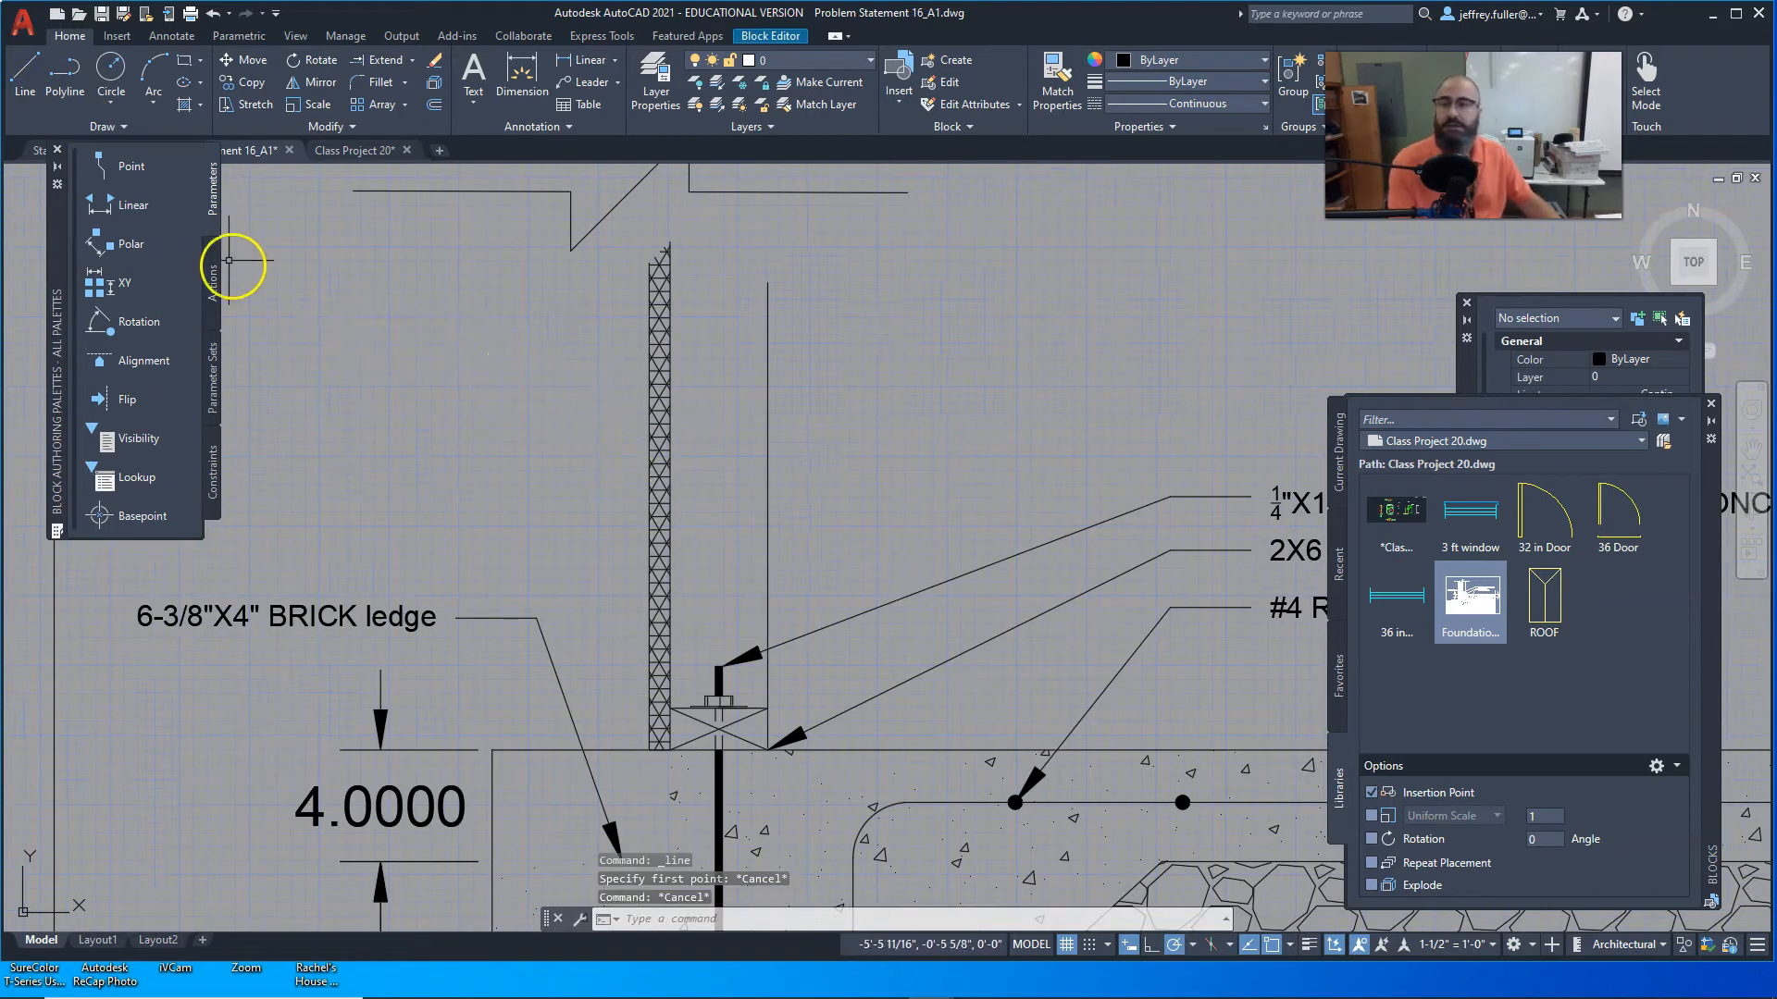
Step: Offset the sheathing's outer line 1" outward, away from the wall
left_click(432, 107)
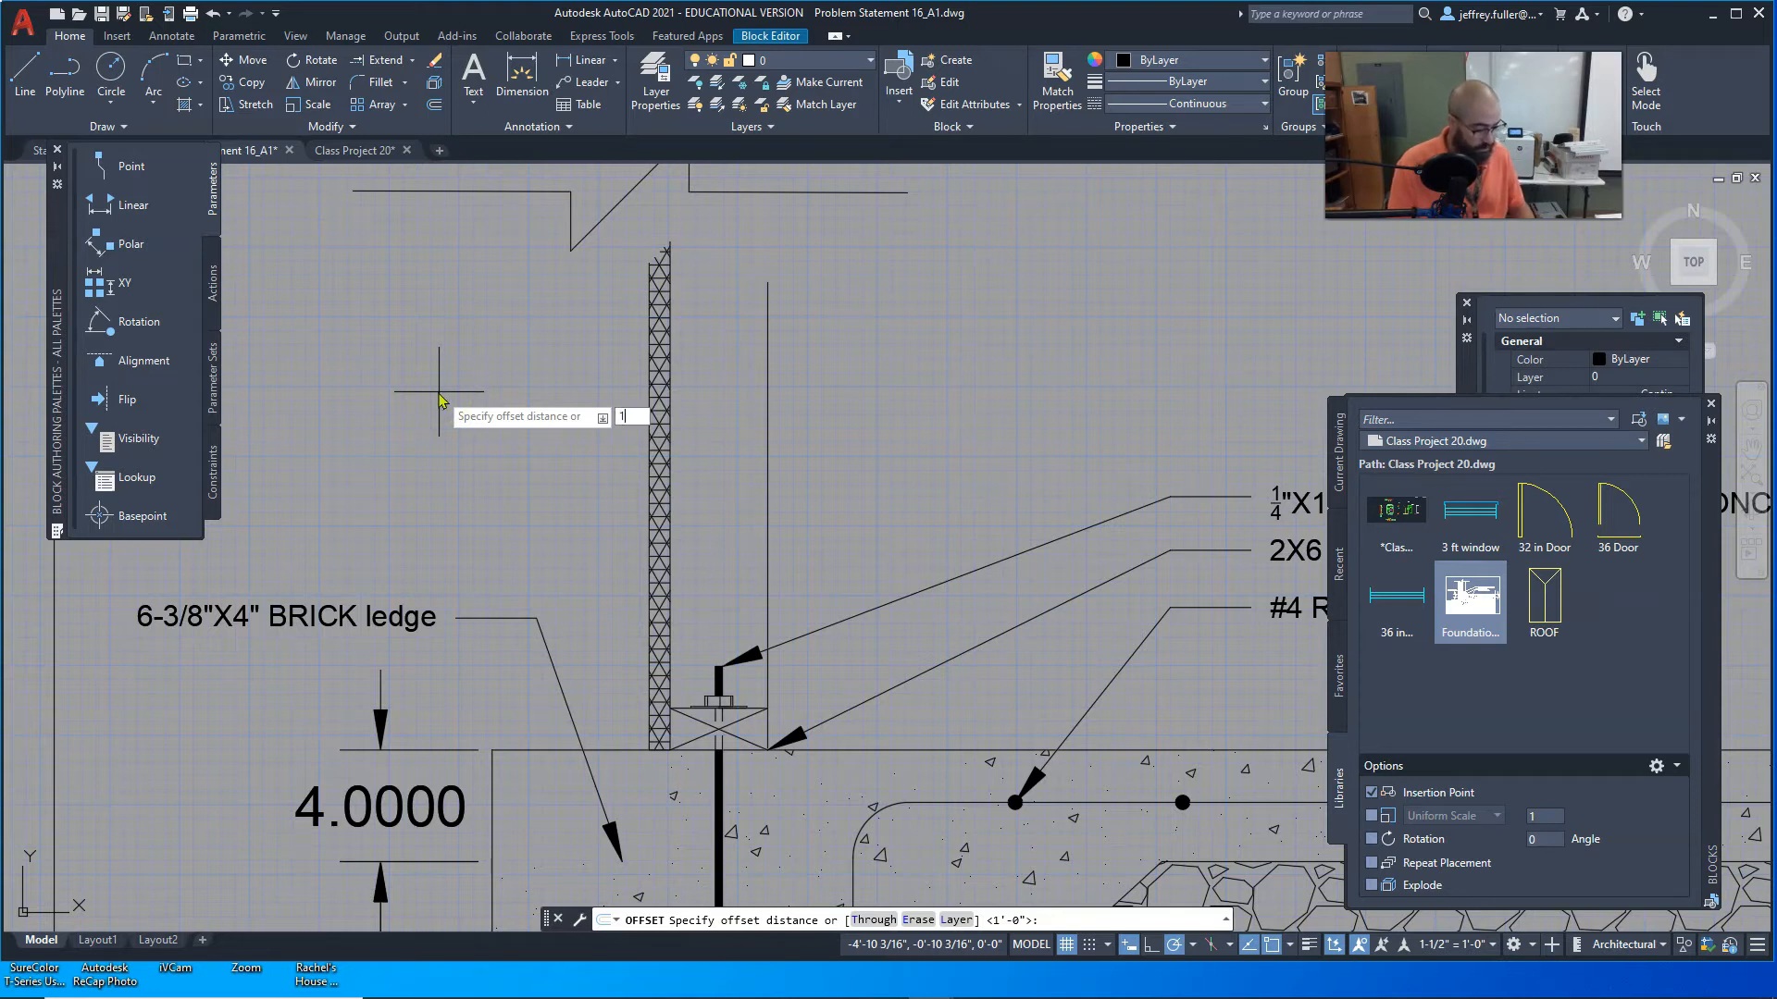
type("1")
key("Return")
left_click(463, 404)
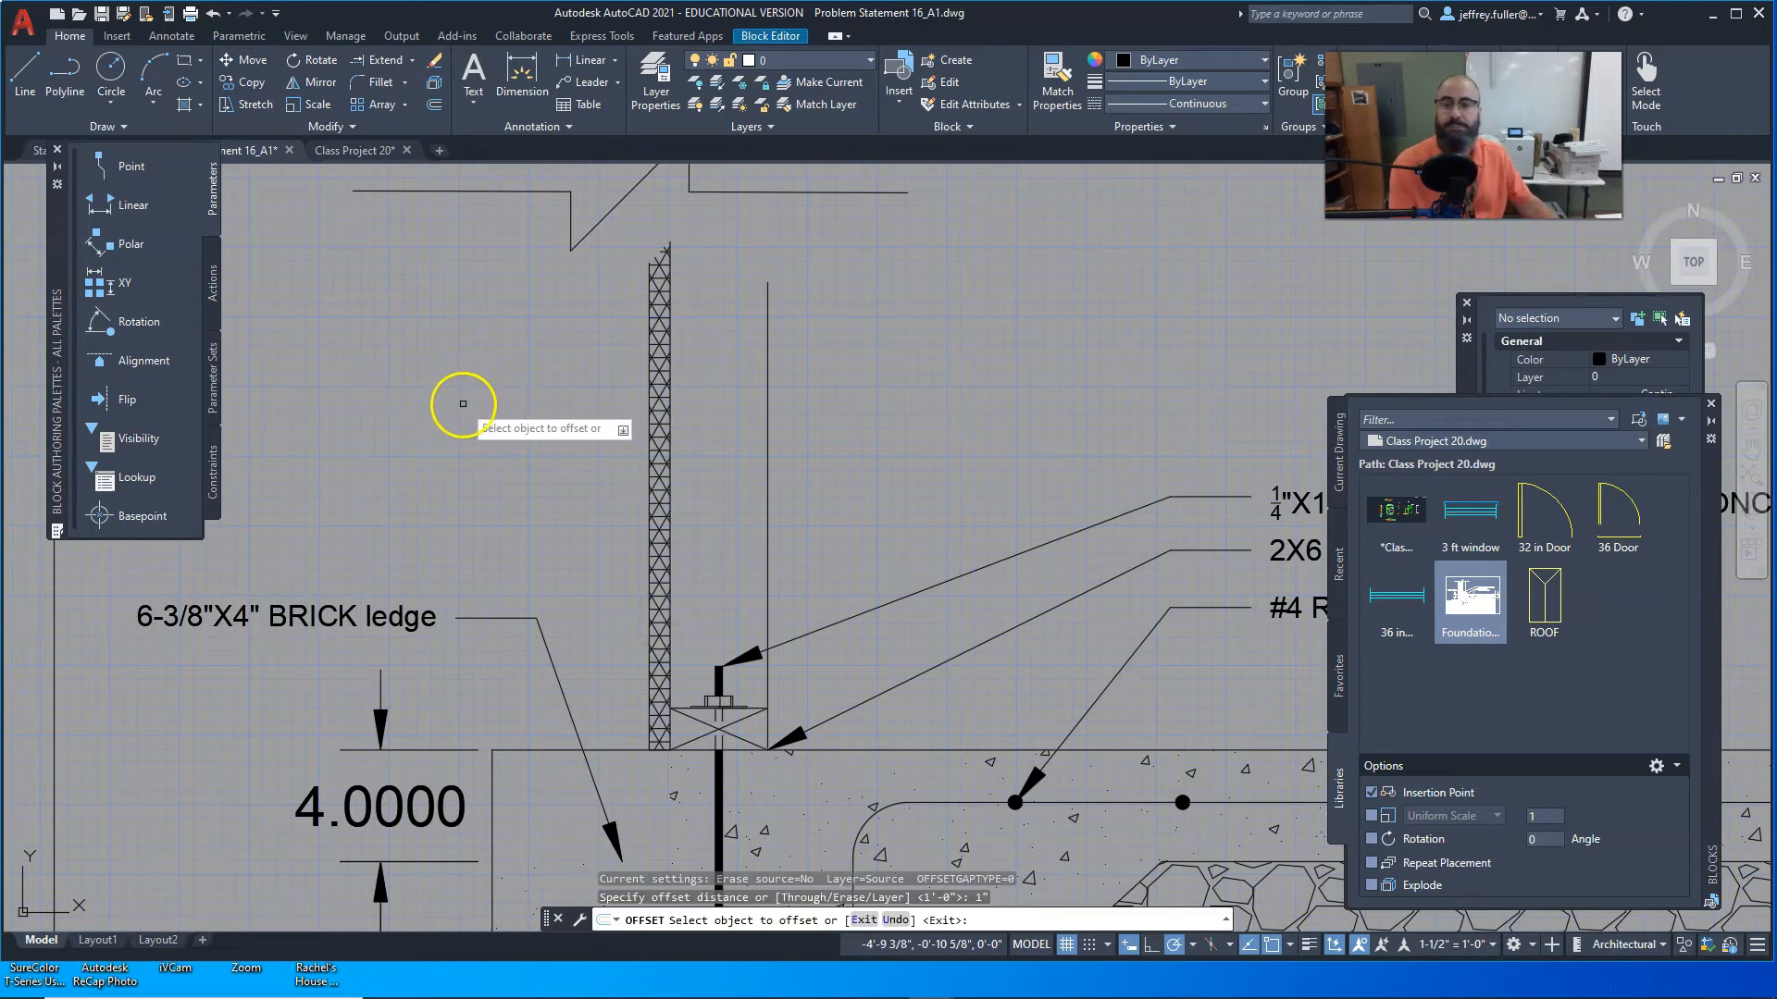
left_click(646, 456)
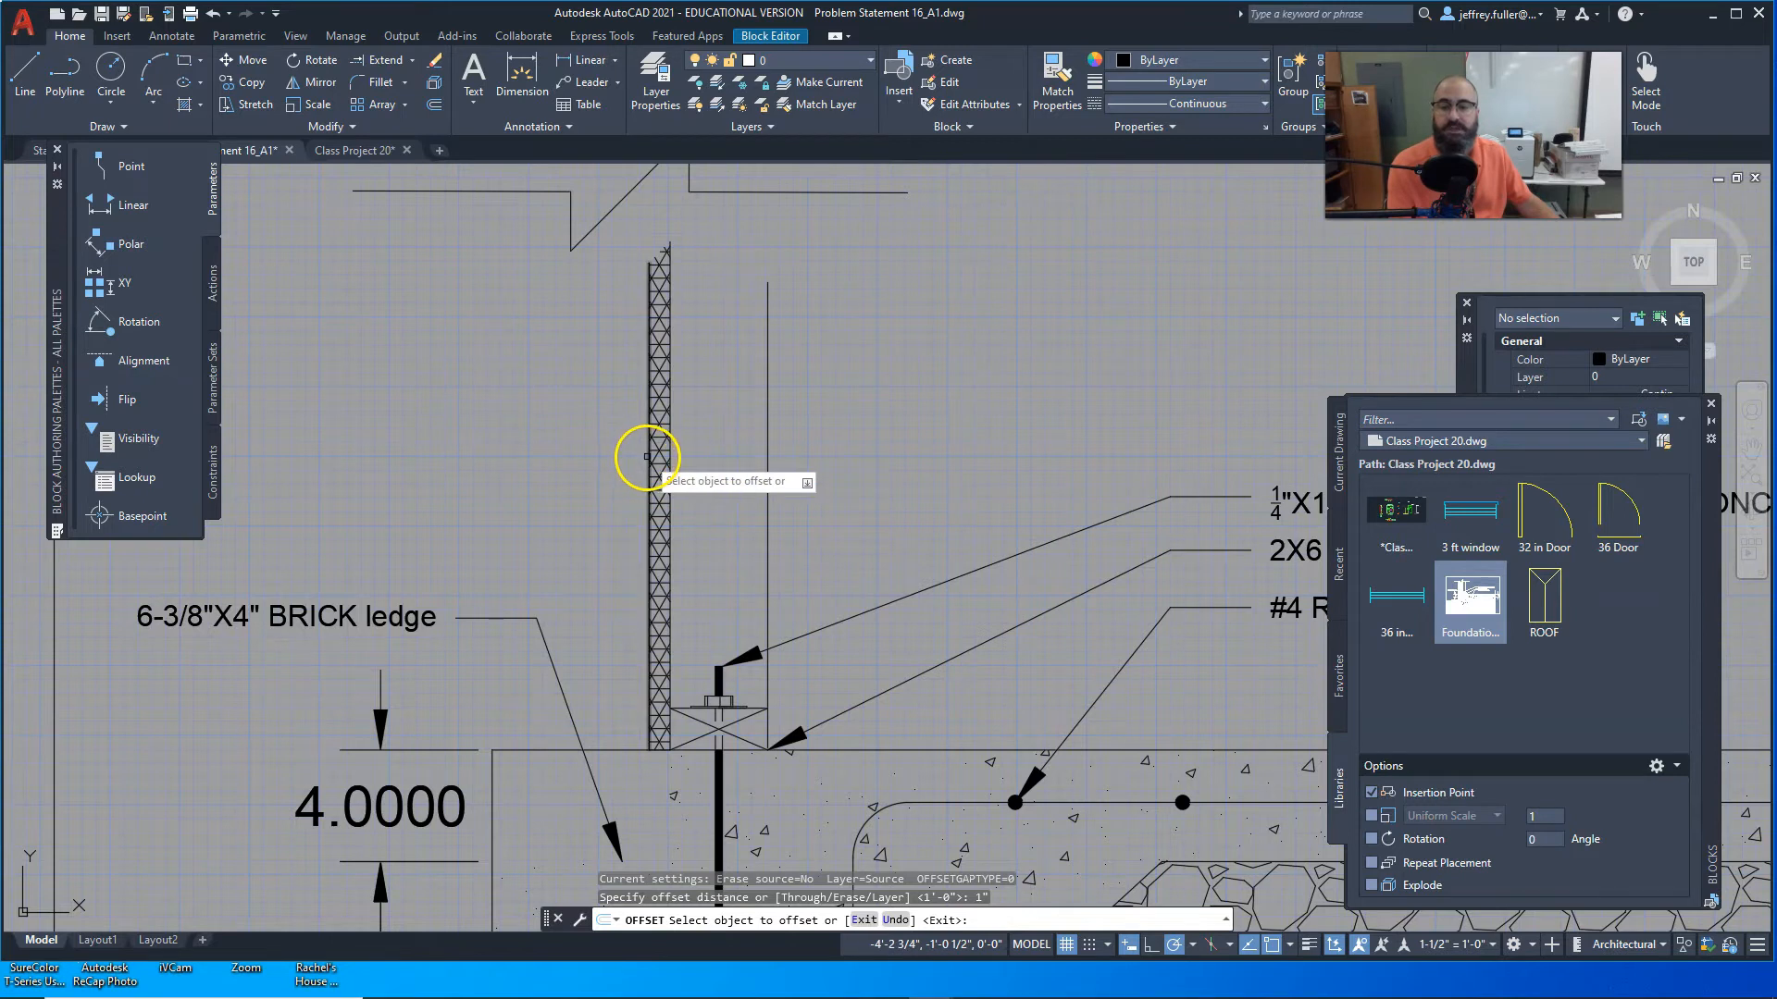
left_click(636, 455)
key("Escape")
scroll(530, 486, "down", 2)
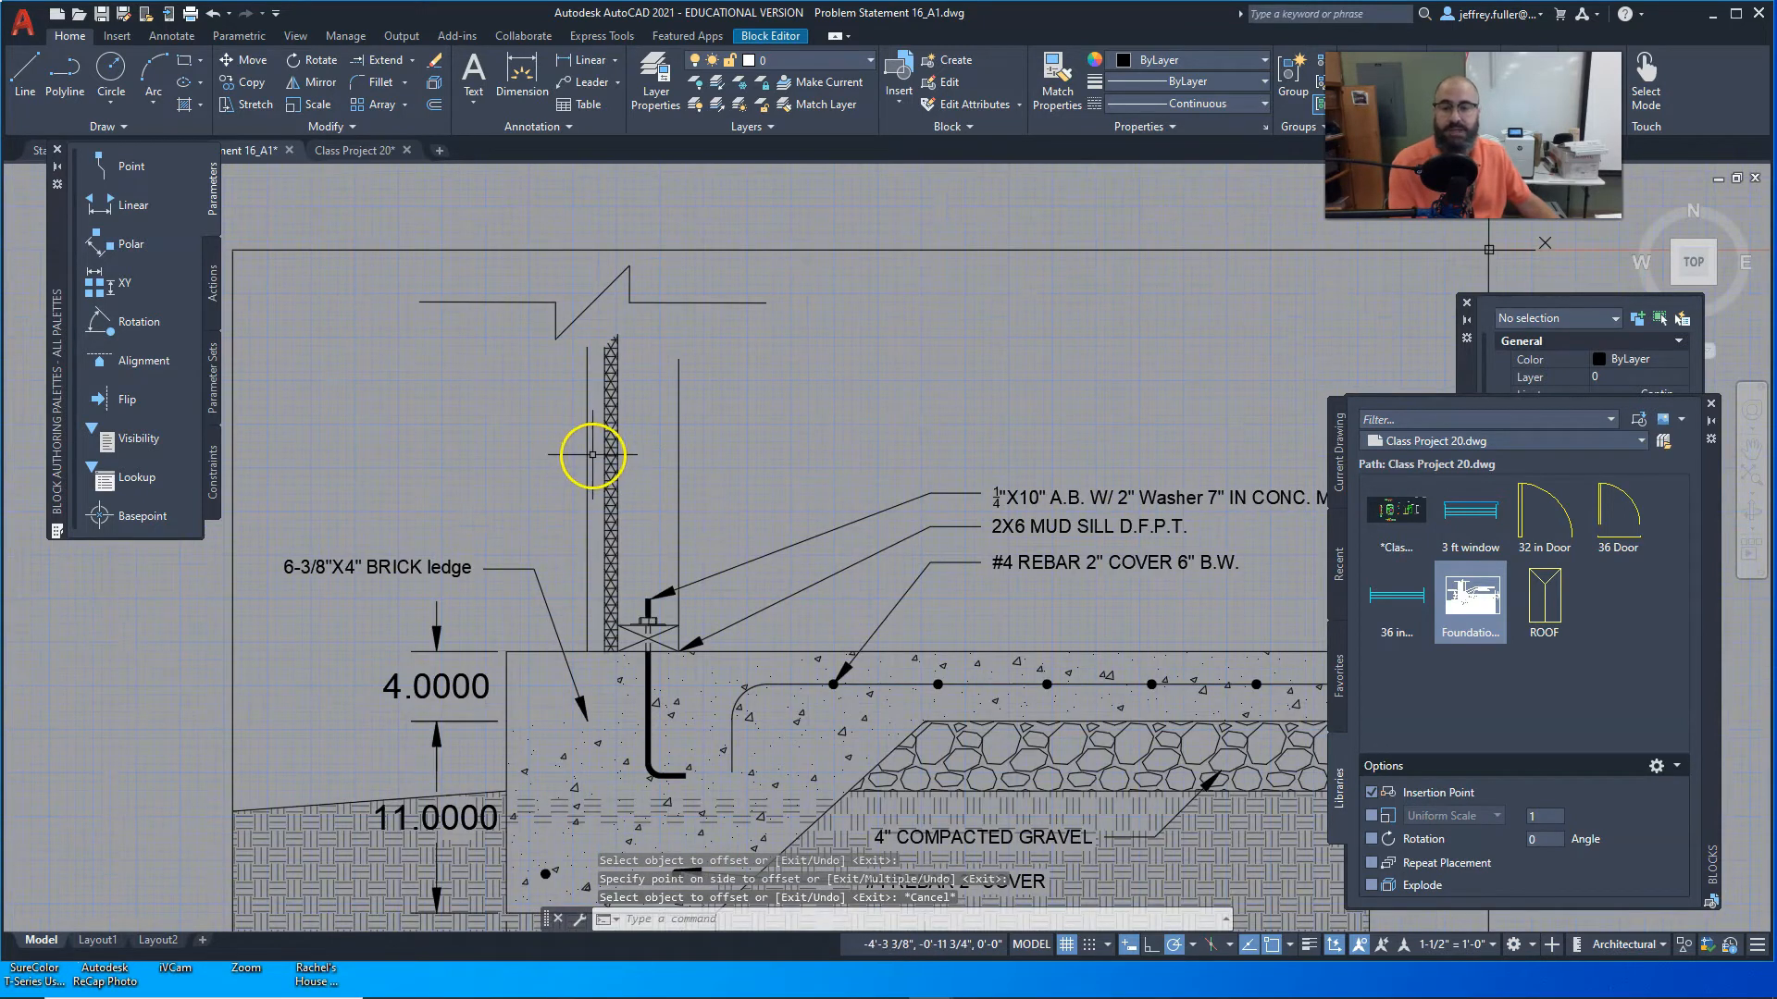
key("Escape")
Step: Move the wood wall, mud sill and anchor bolt together so the wall's outermost line meets the footing's outer top corner
middle_click_drag(721, 611, 757, 528)
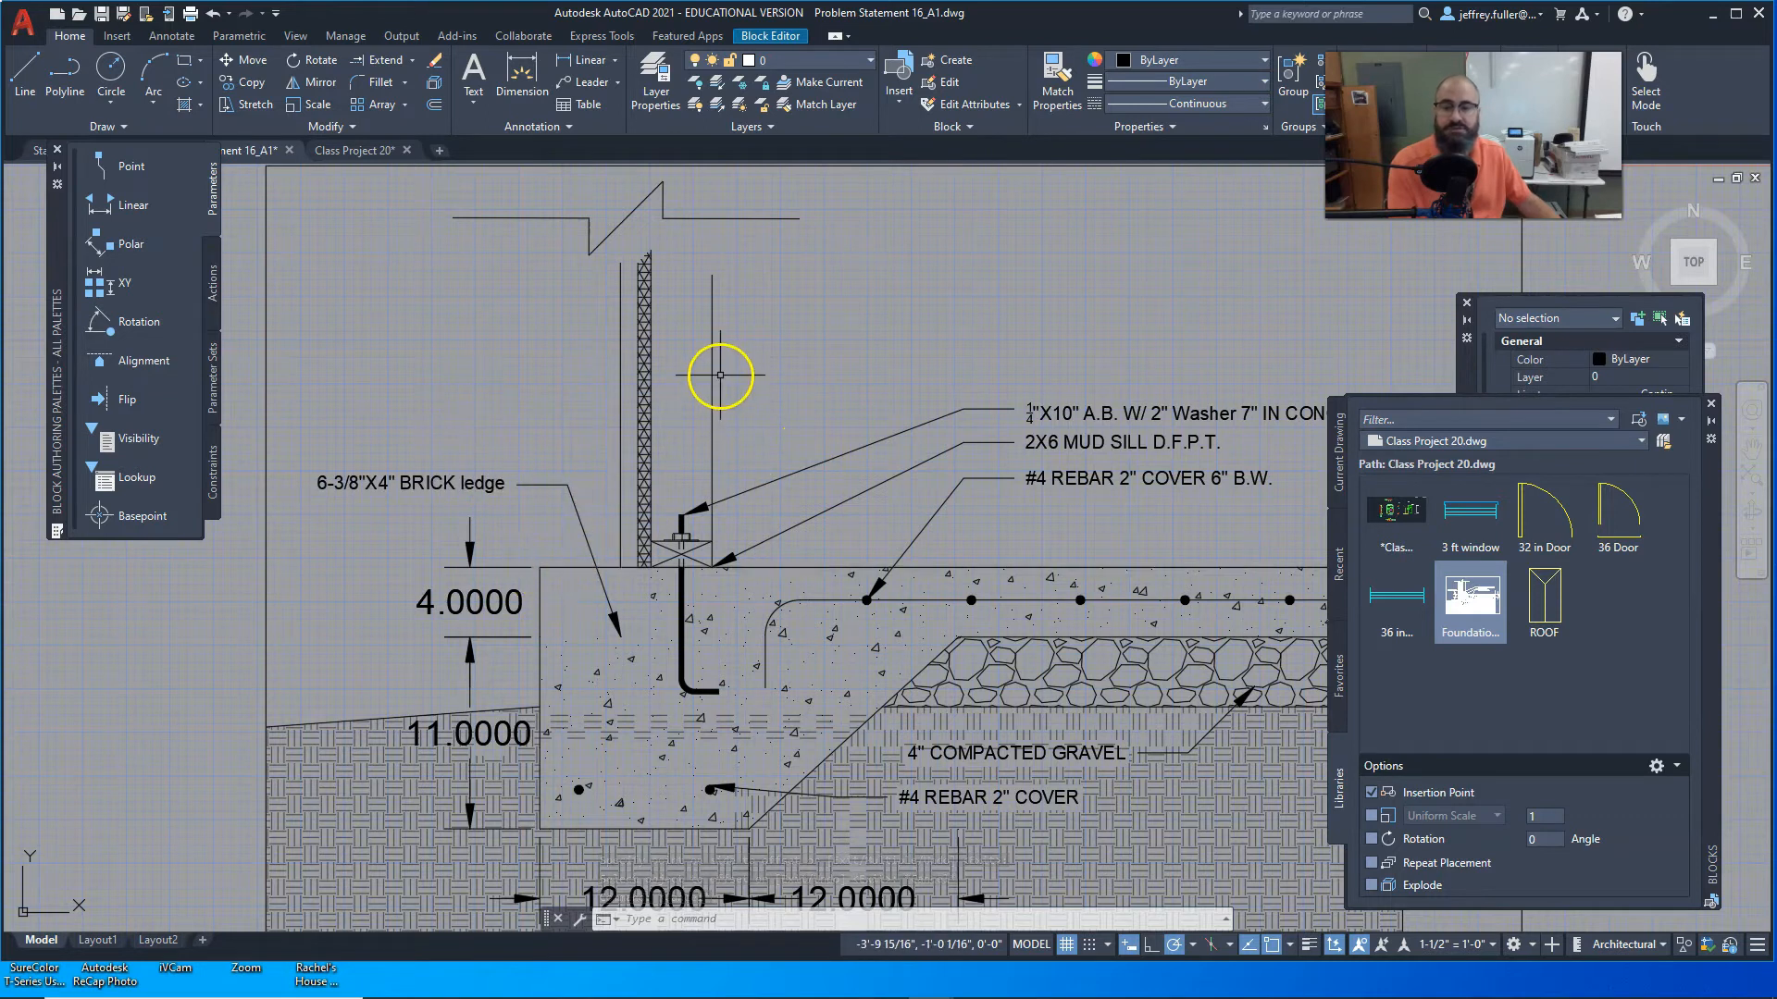
left_click(748, 360)
left_click(574, 401)
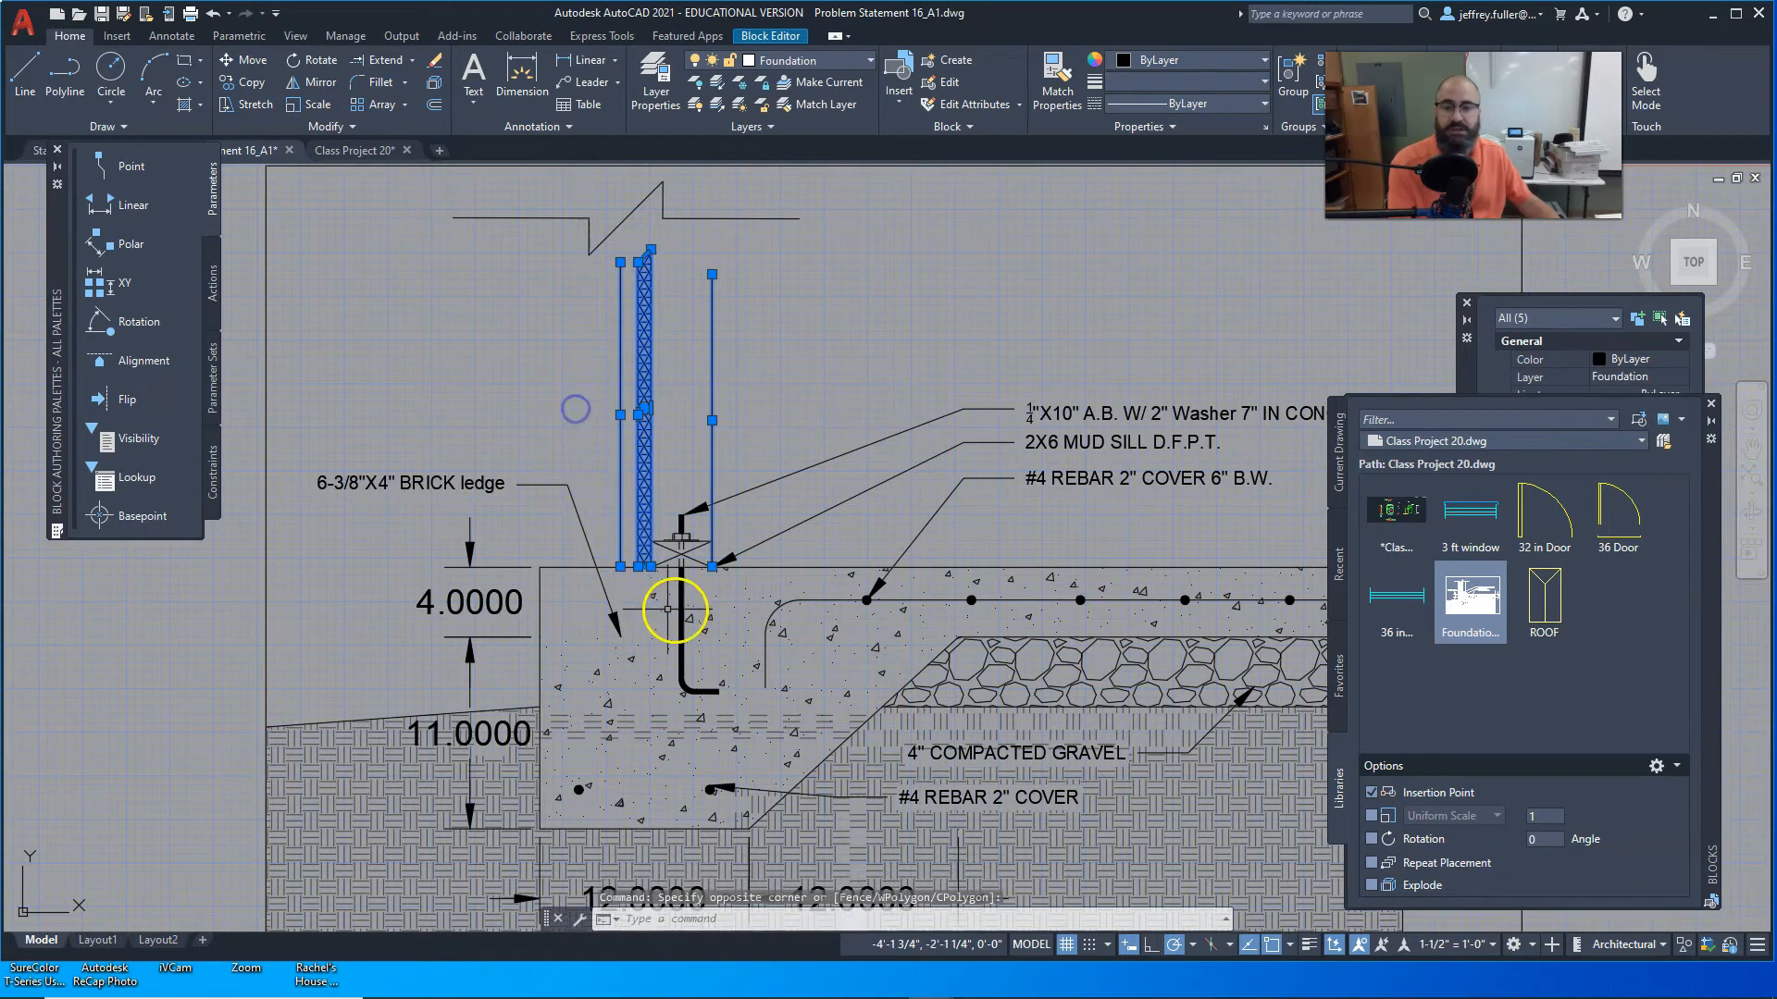
scroll(680, 606, "up", 5)
scroll(728, 315, "down", 2)
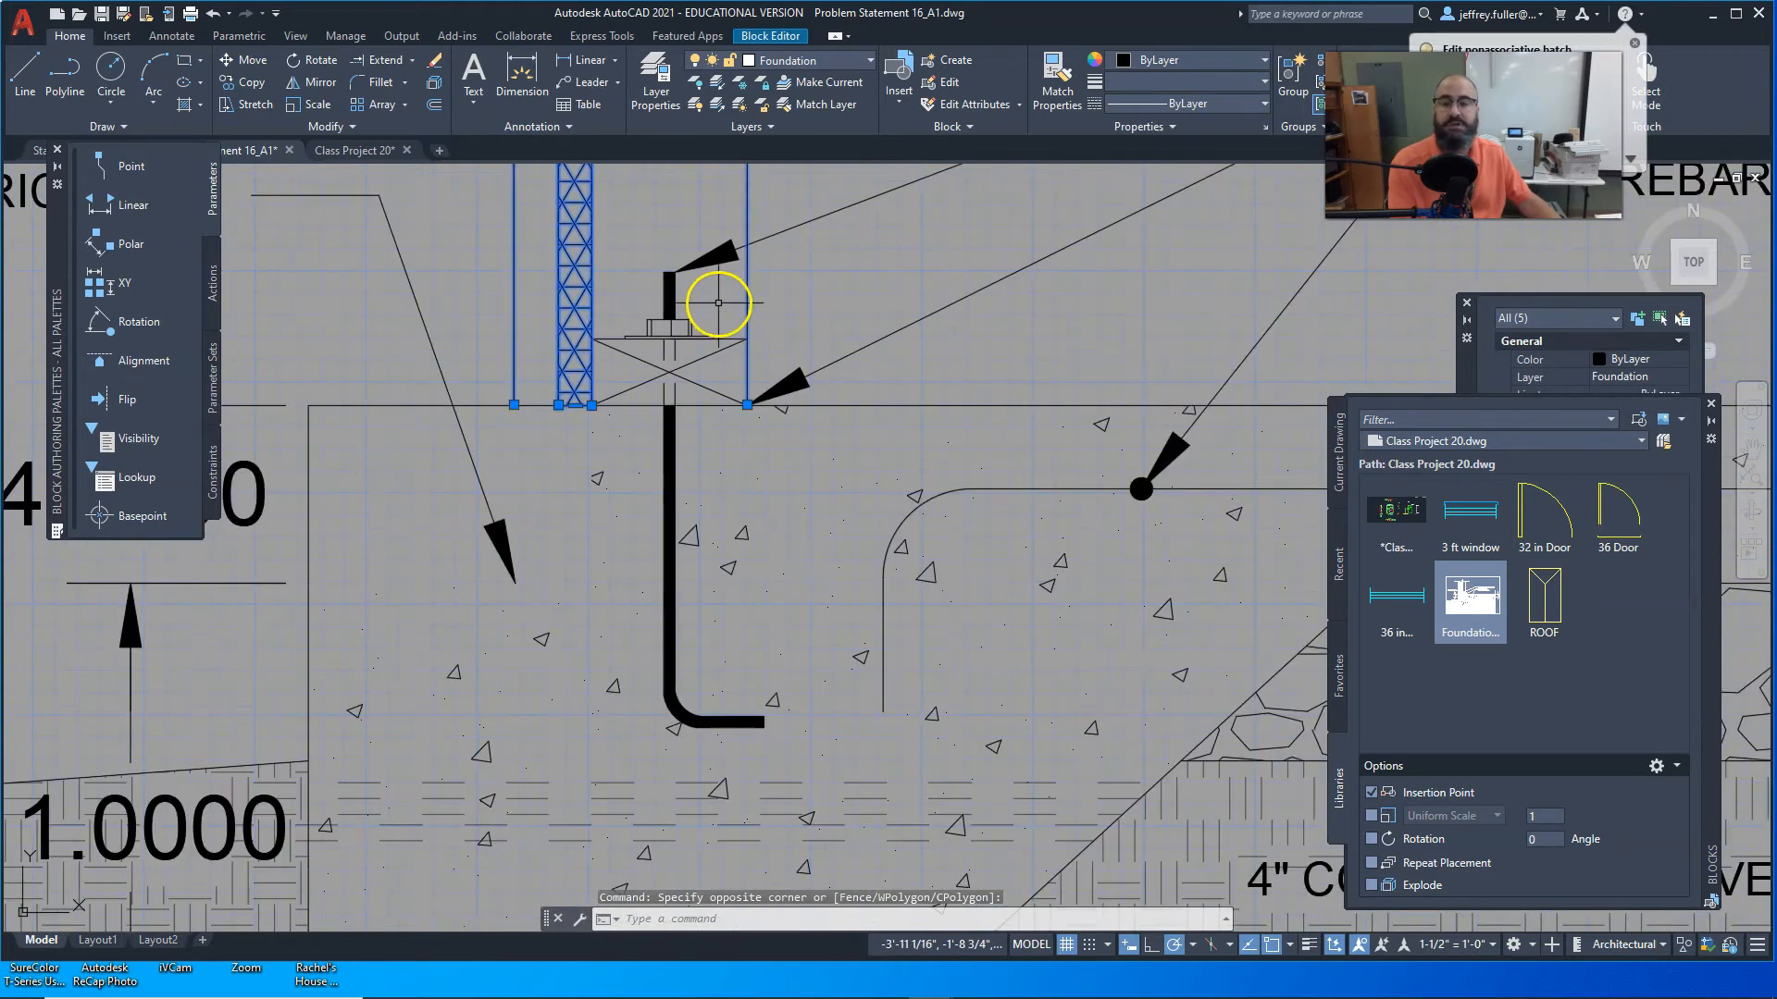
left_click(717, 300)
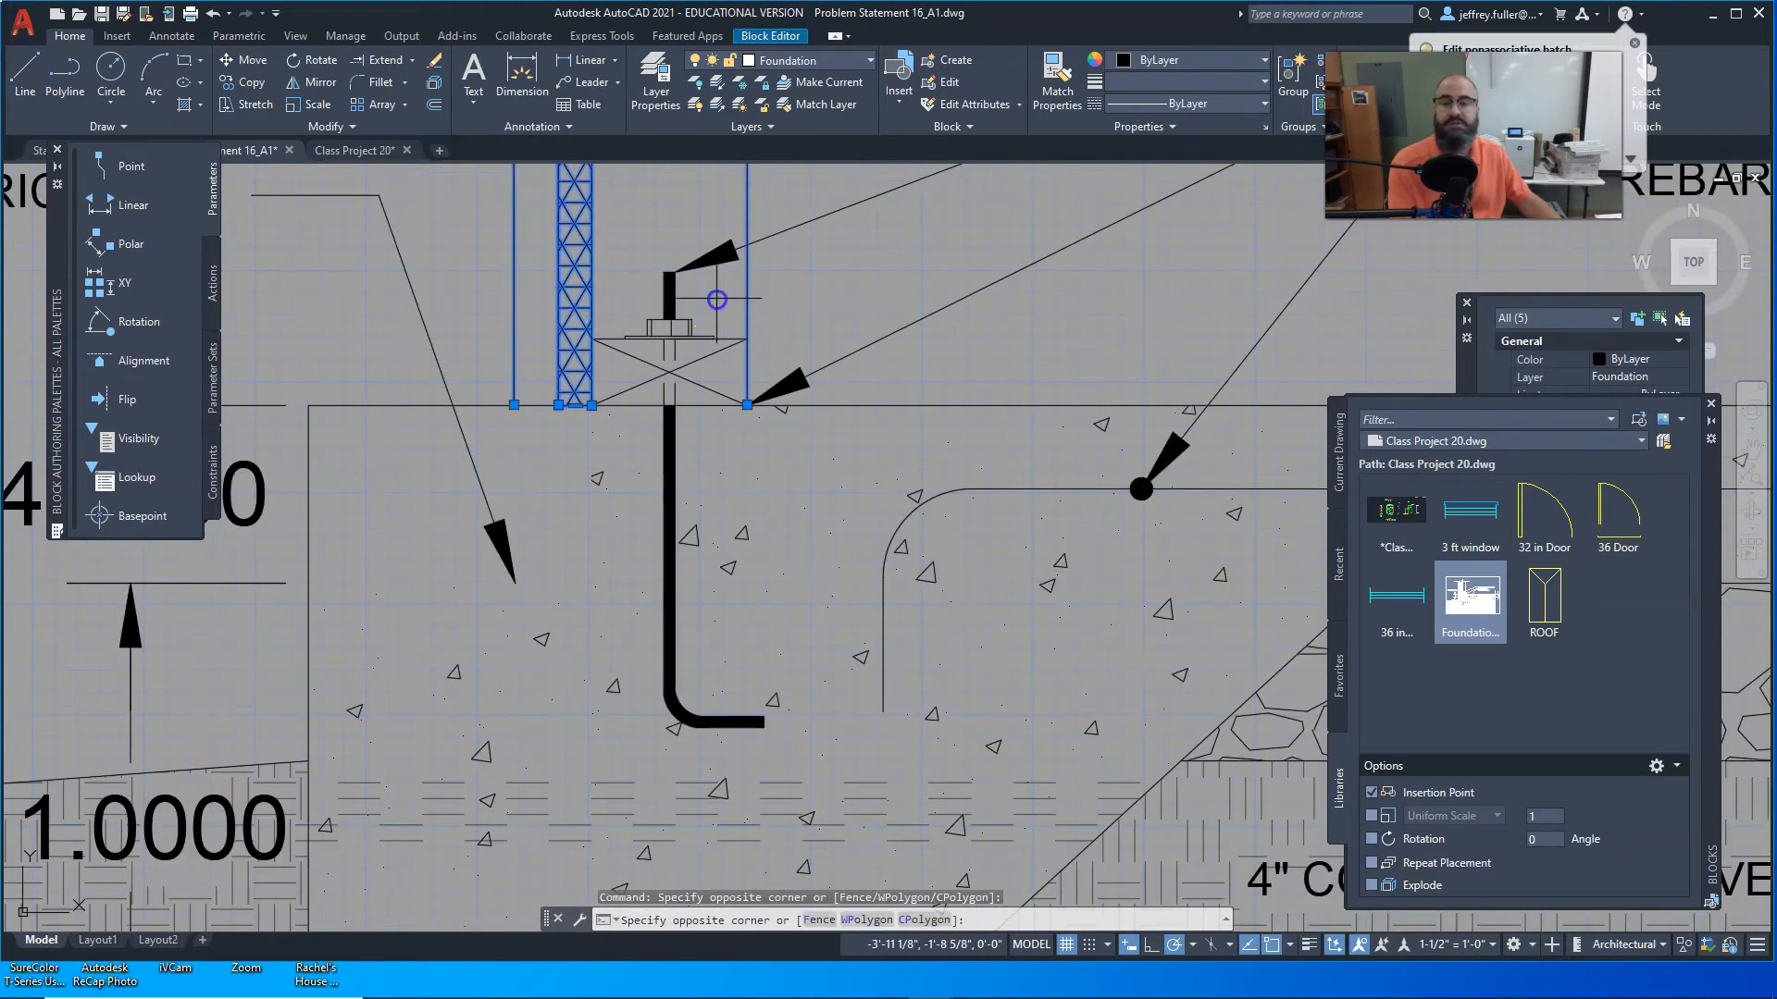
left_click(629, 373)
scroll(627, 584, "down", 4)
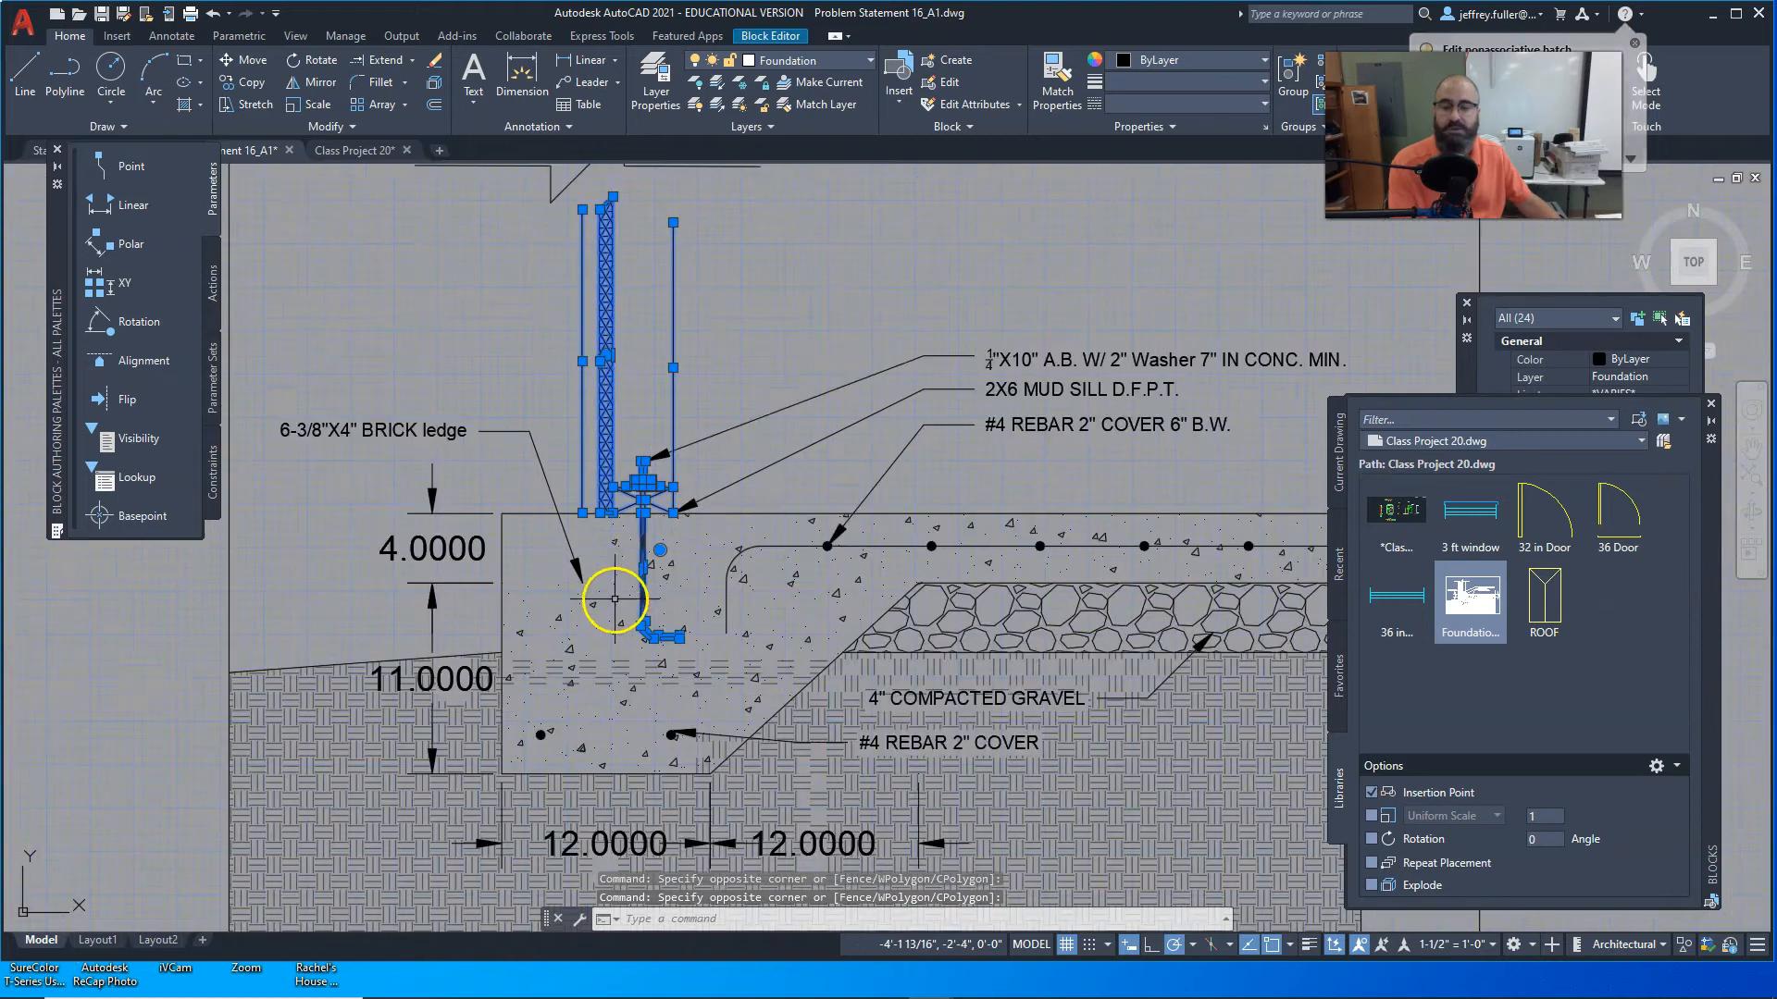
left_click(227, 65)
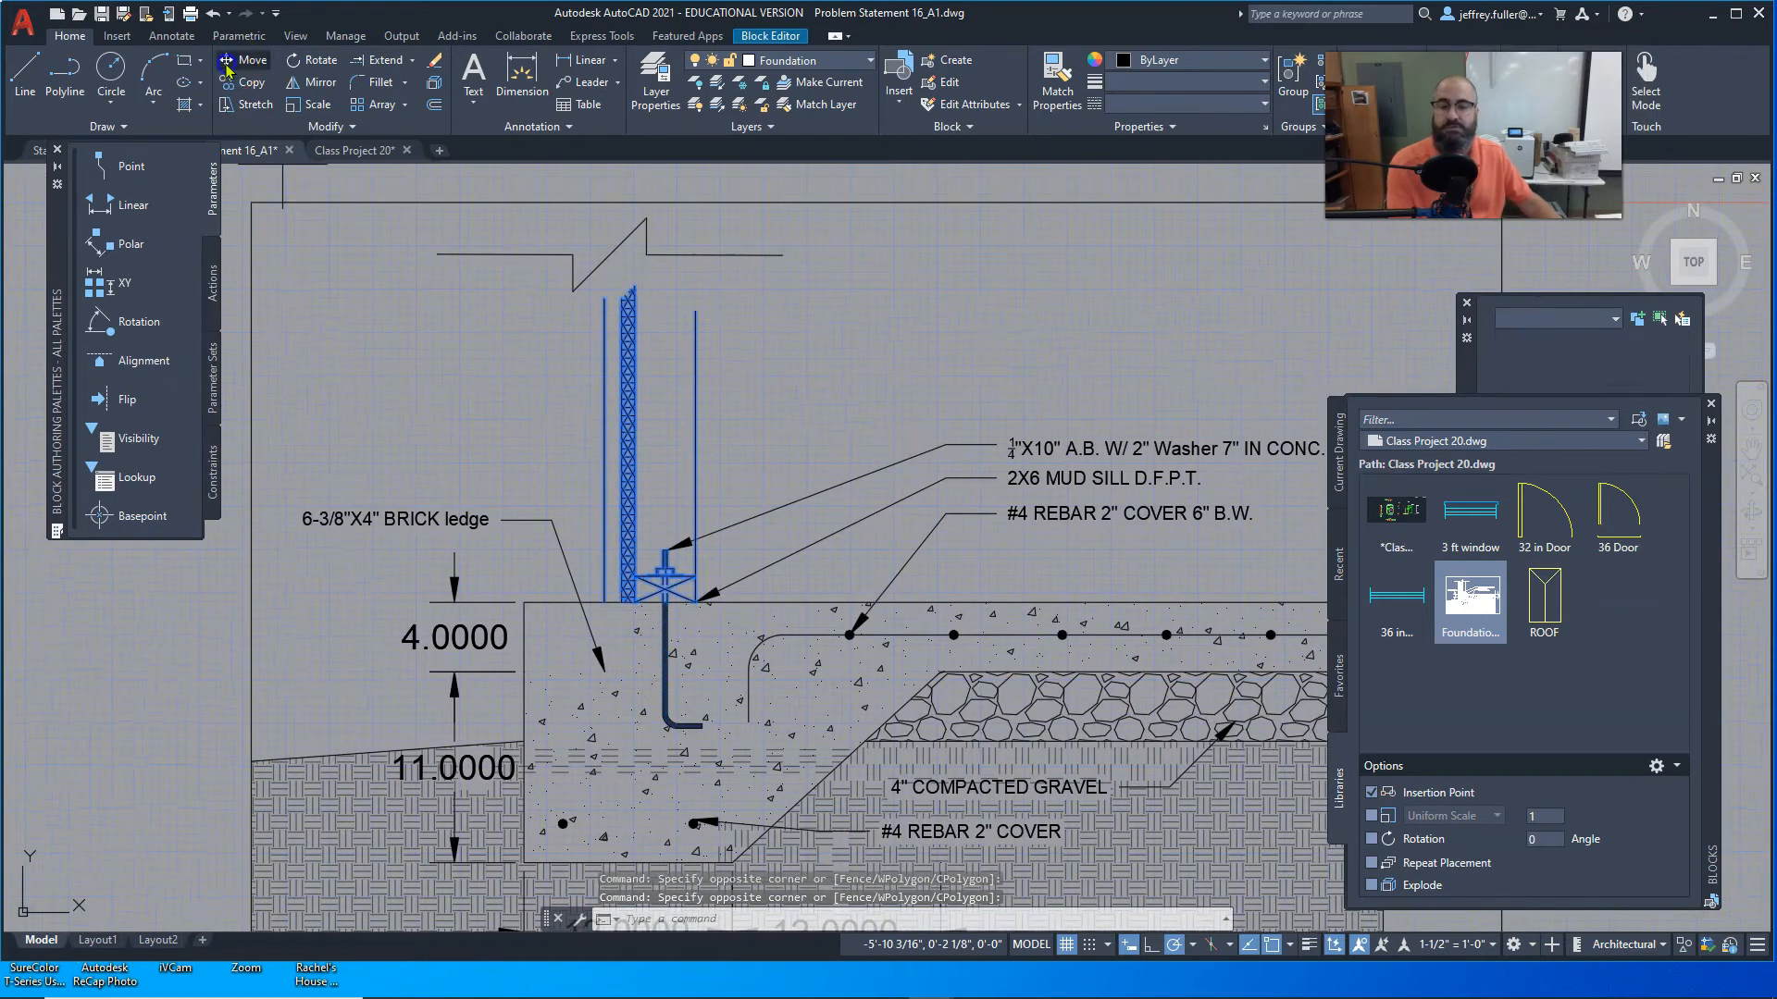
scroll(598, 635, "up", 4)
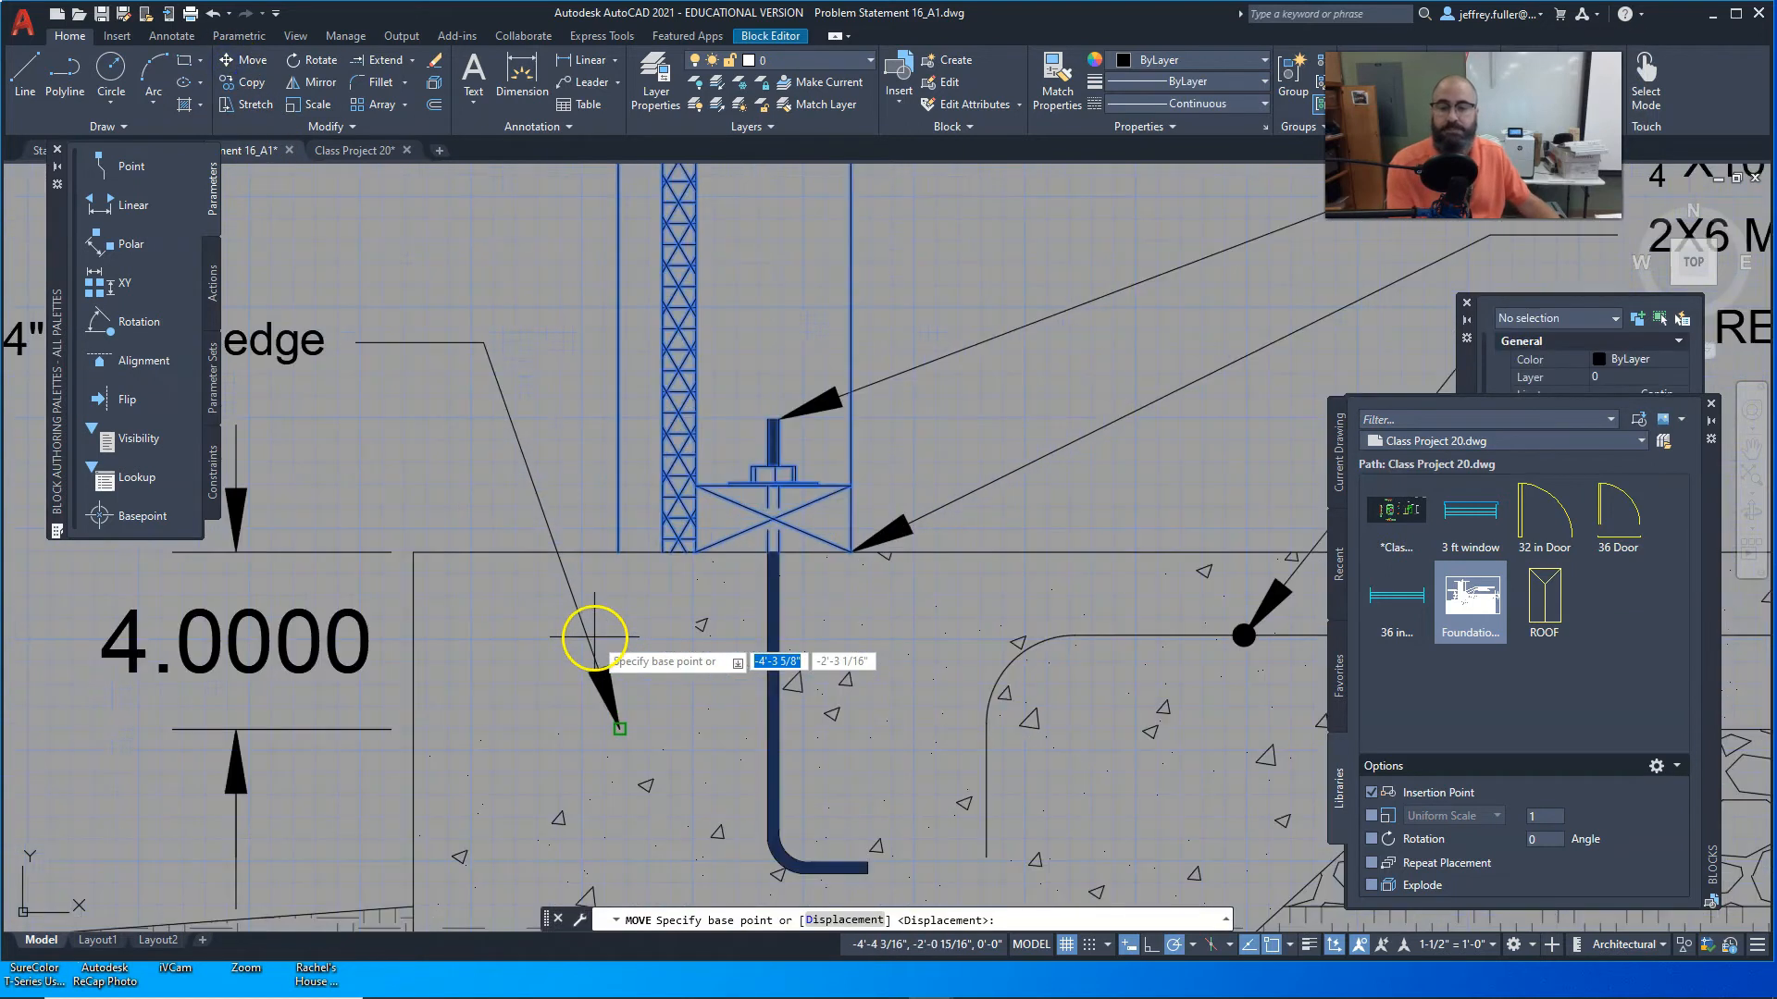
left_click(618, 553)
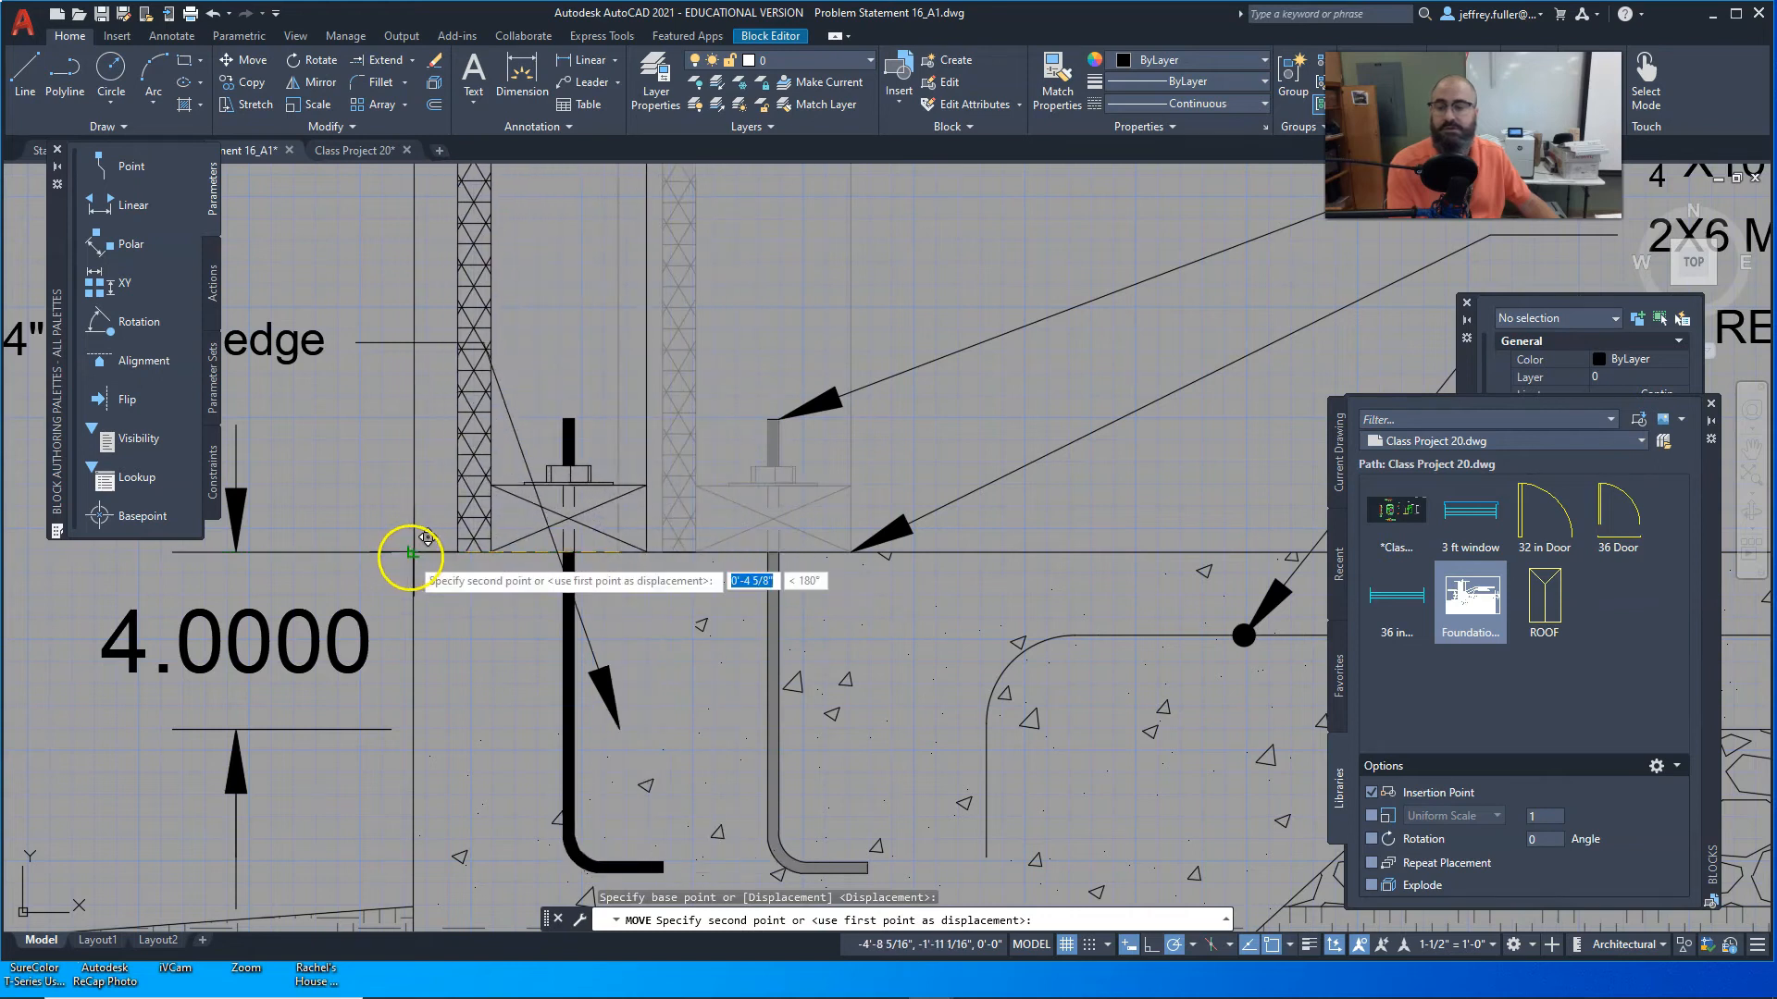
key("Escape")
Step: Delete the leftover anchor bolt outline from the concrete at the bolt's former location
scroll(574, 666, "down", 4)
scroll(652, 676, "up", 4)
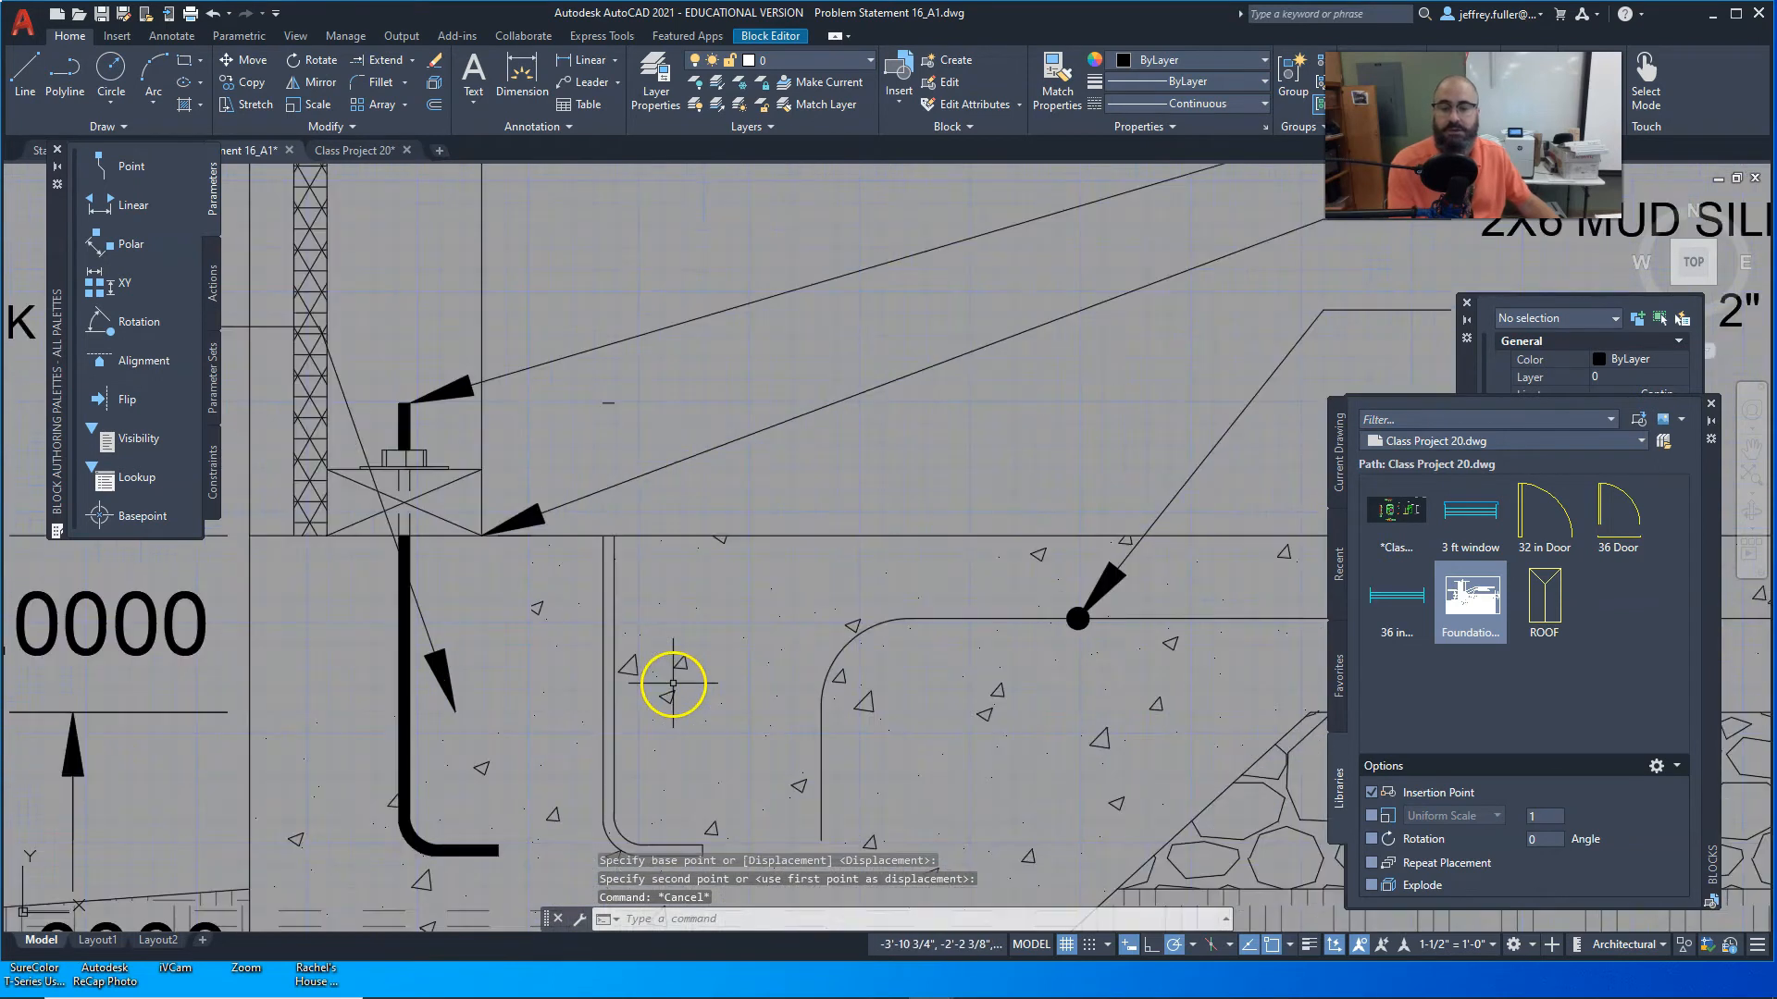
left_click(612, 619)
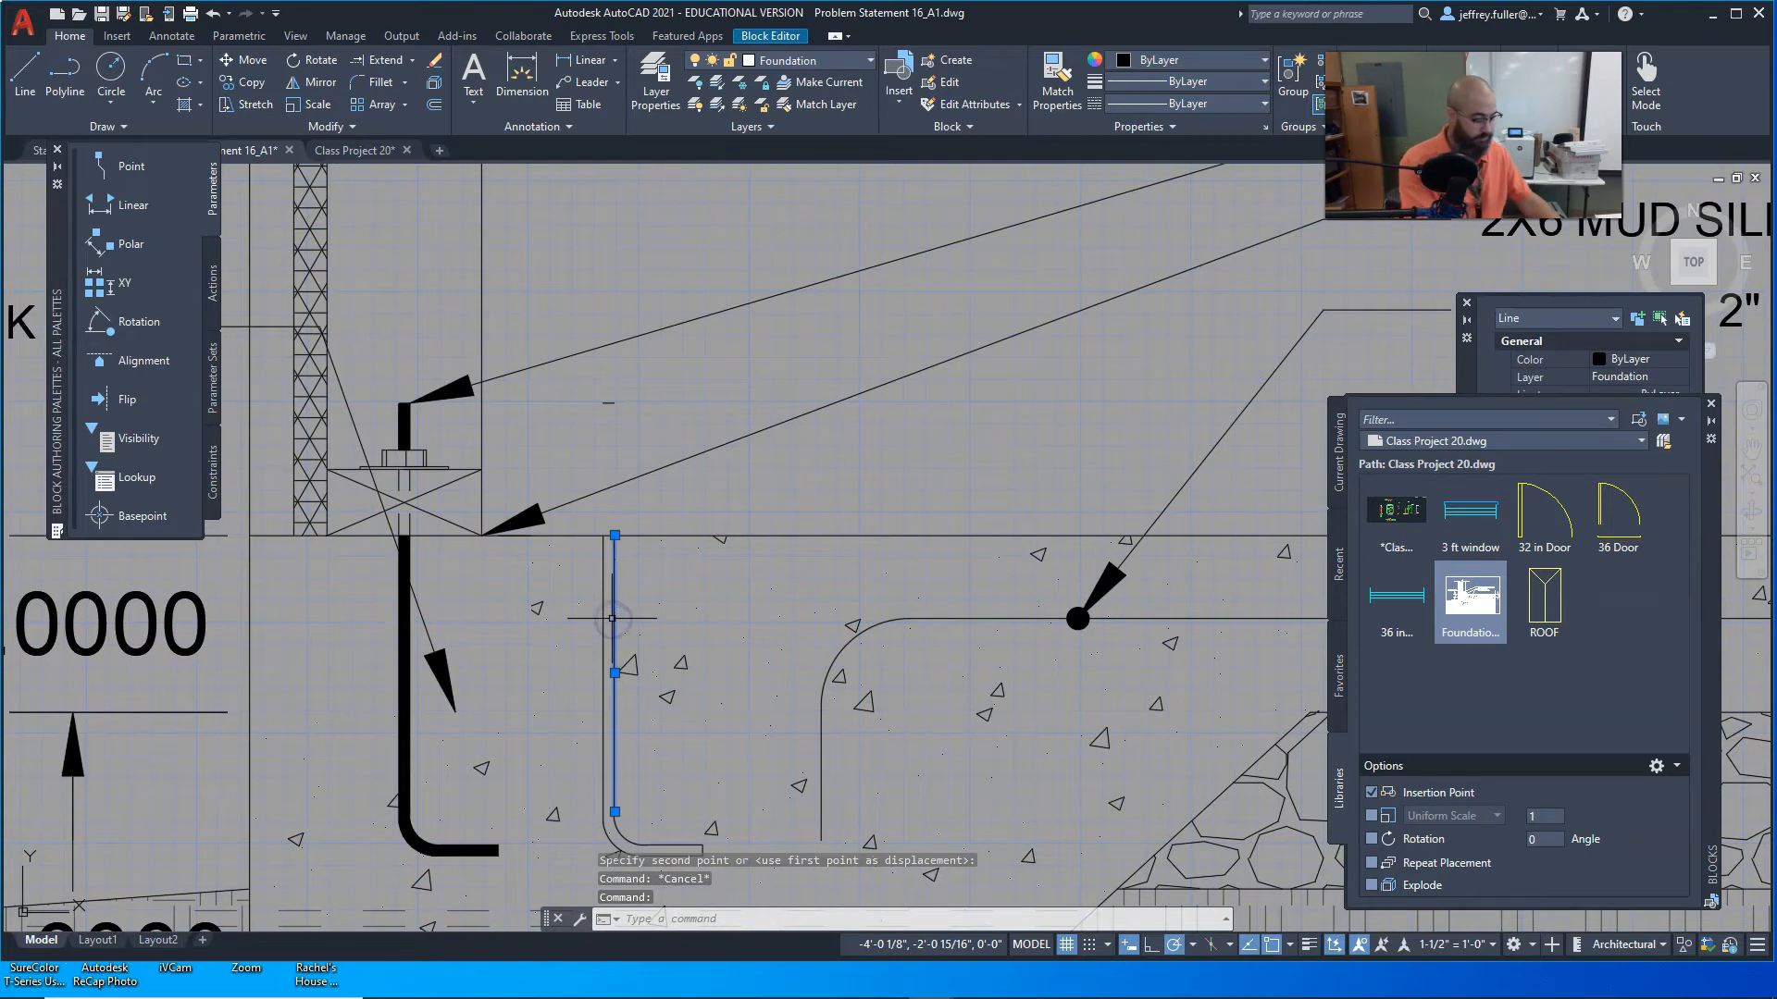
key("Delete")
key("Delete")
left_click(577, 818)
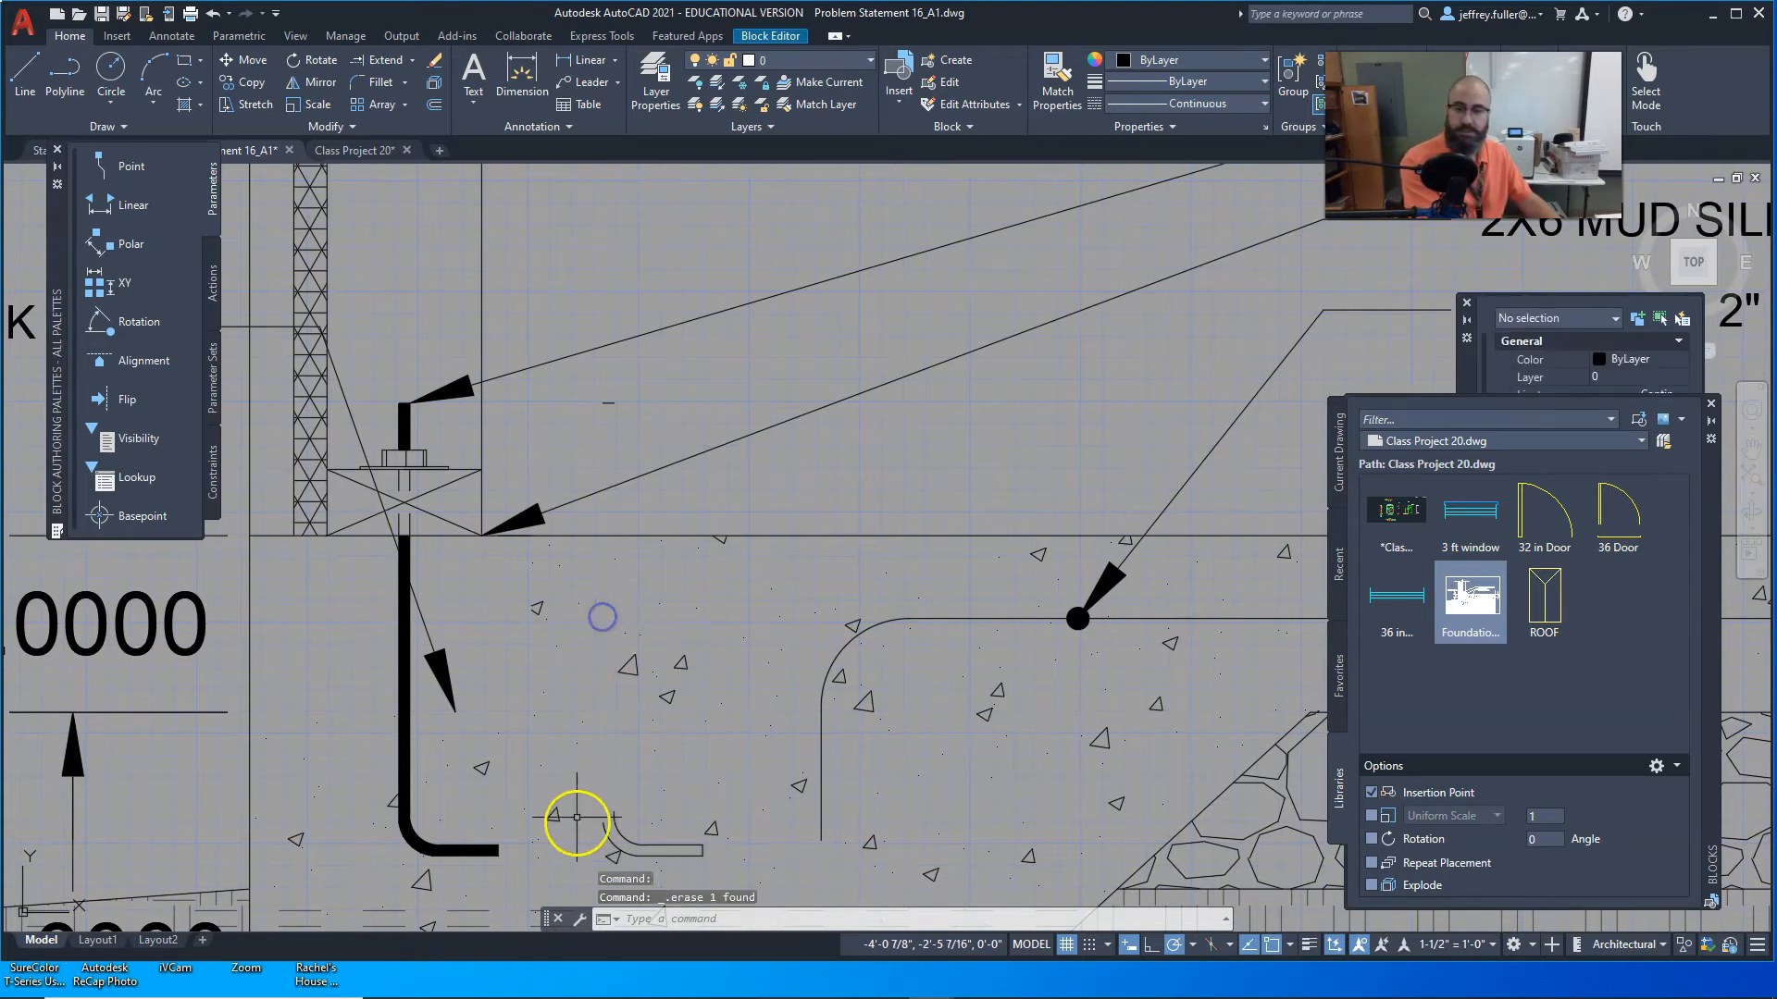
left_click(663, 844)
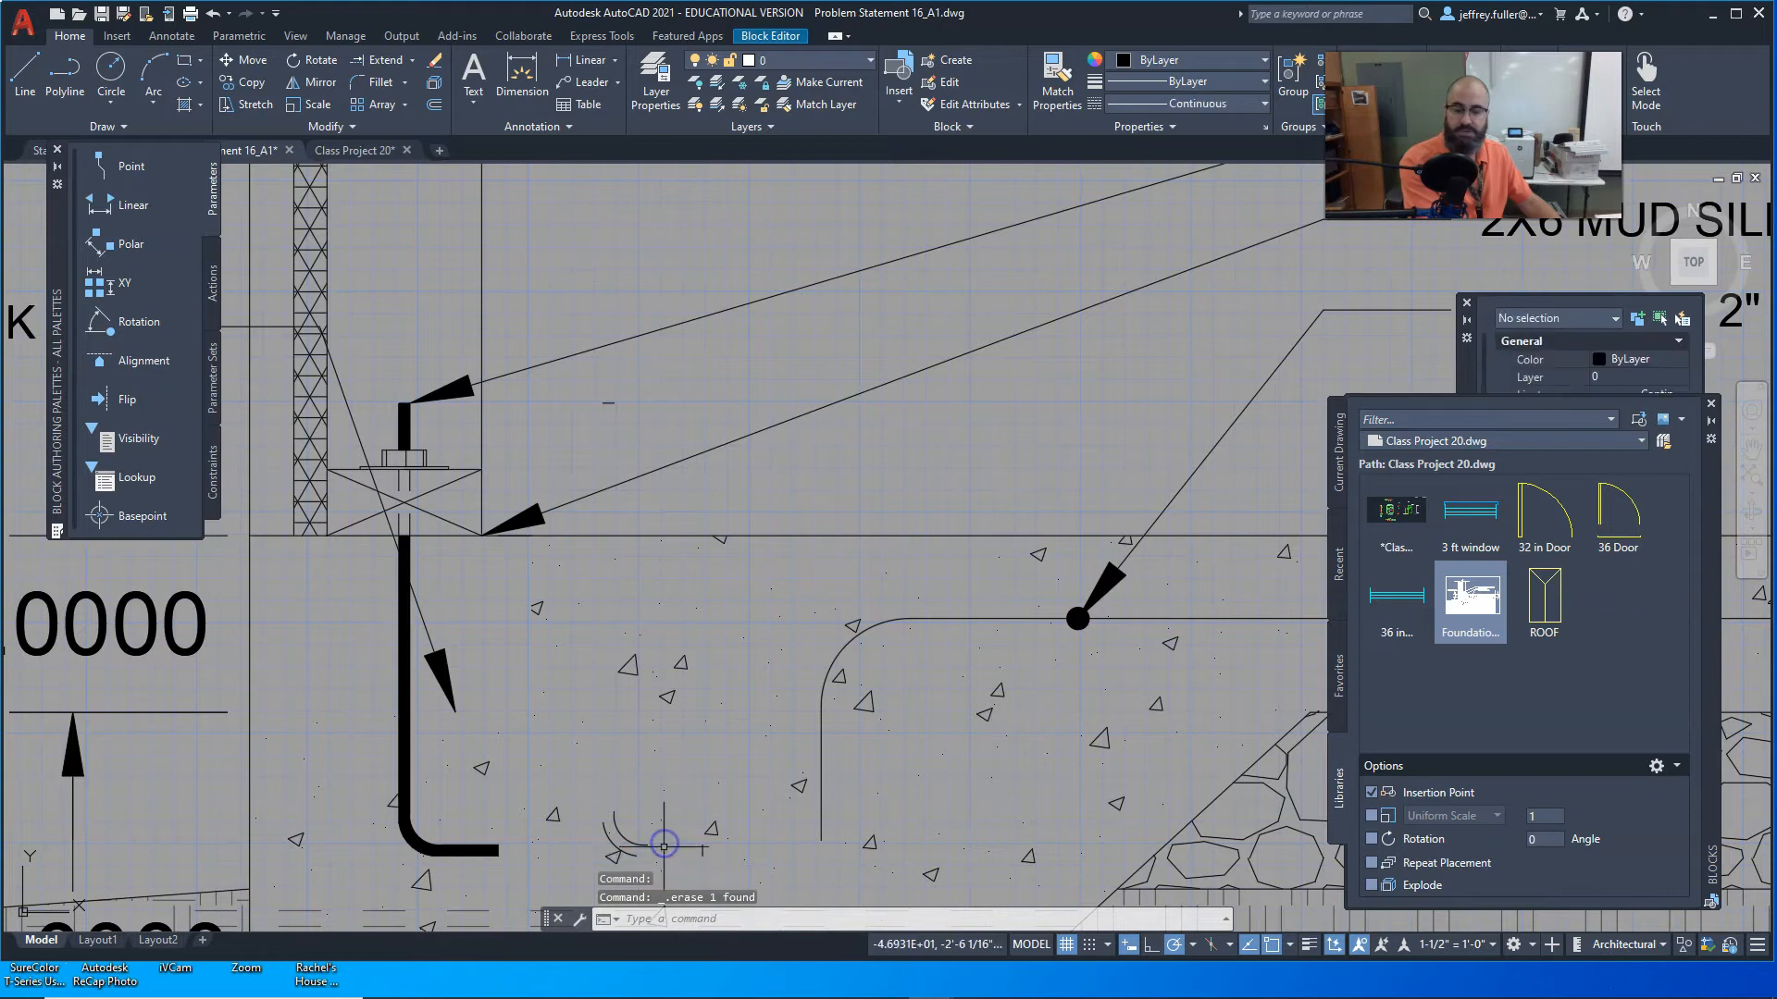
left_click(635, 844)
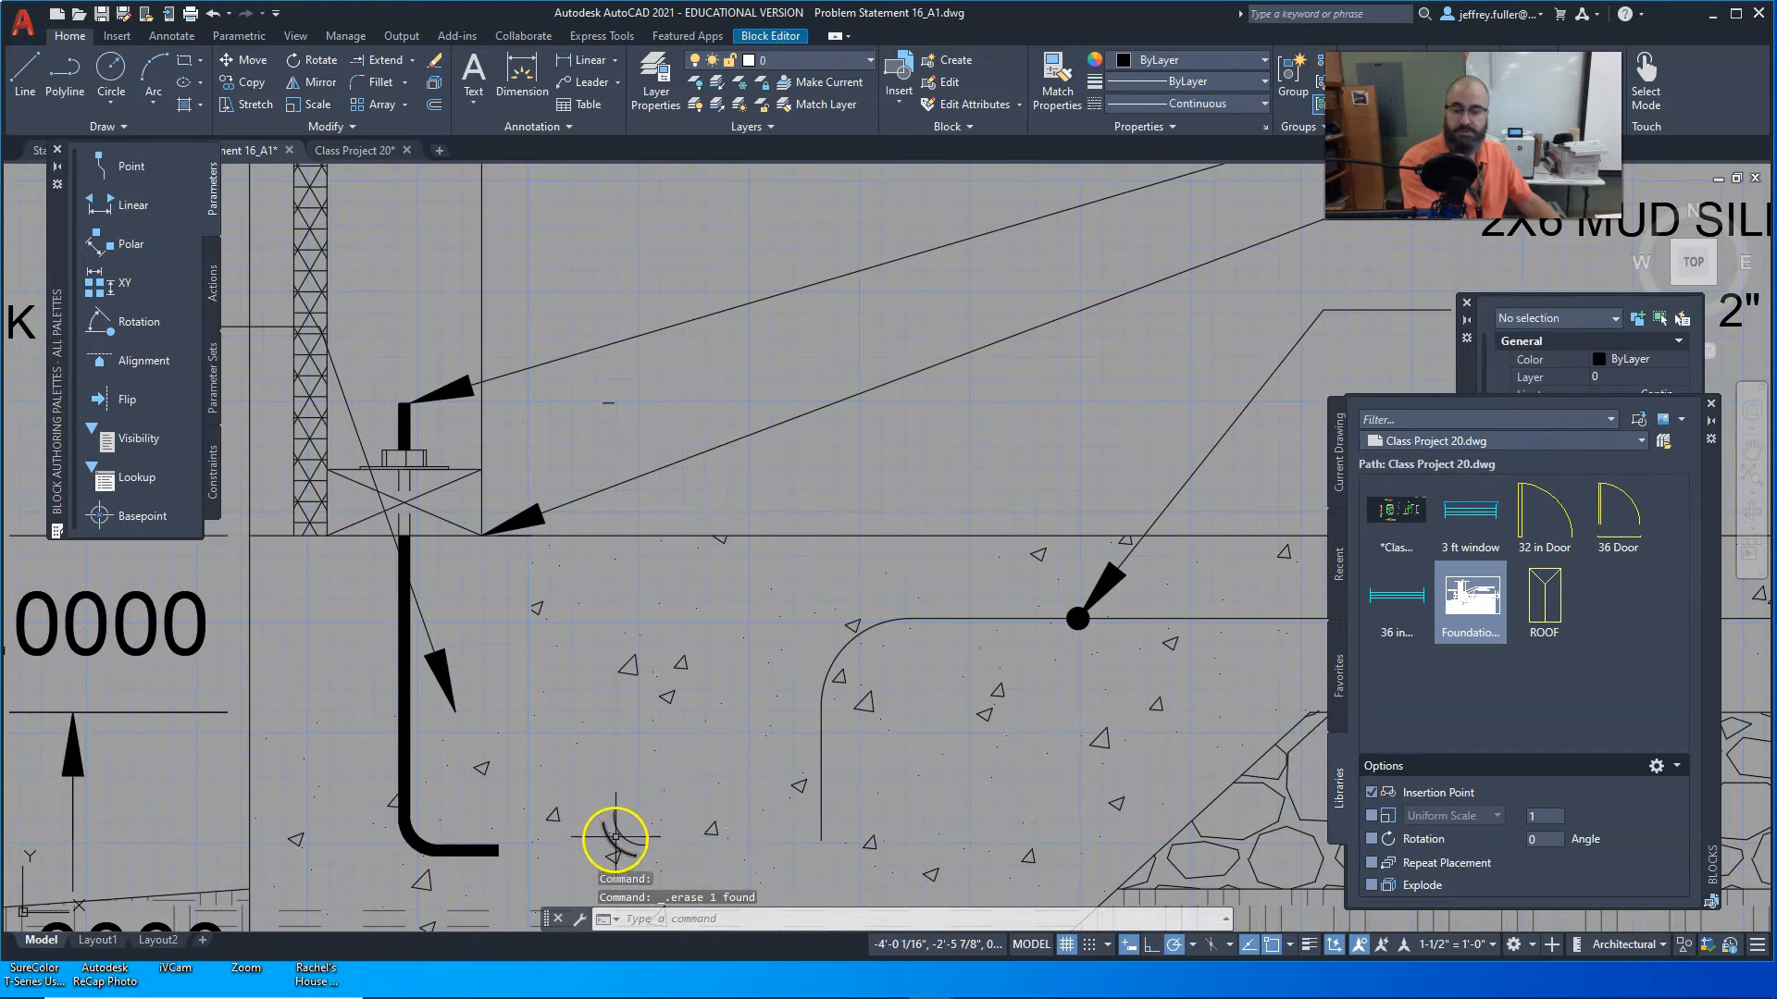
key("Escape")
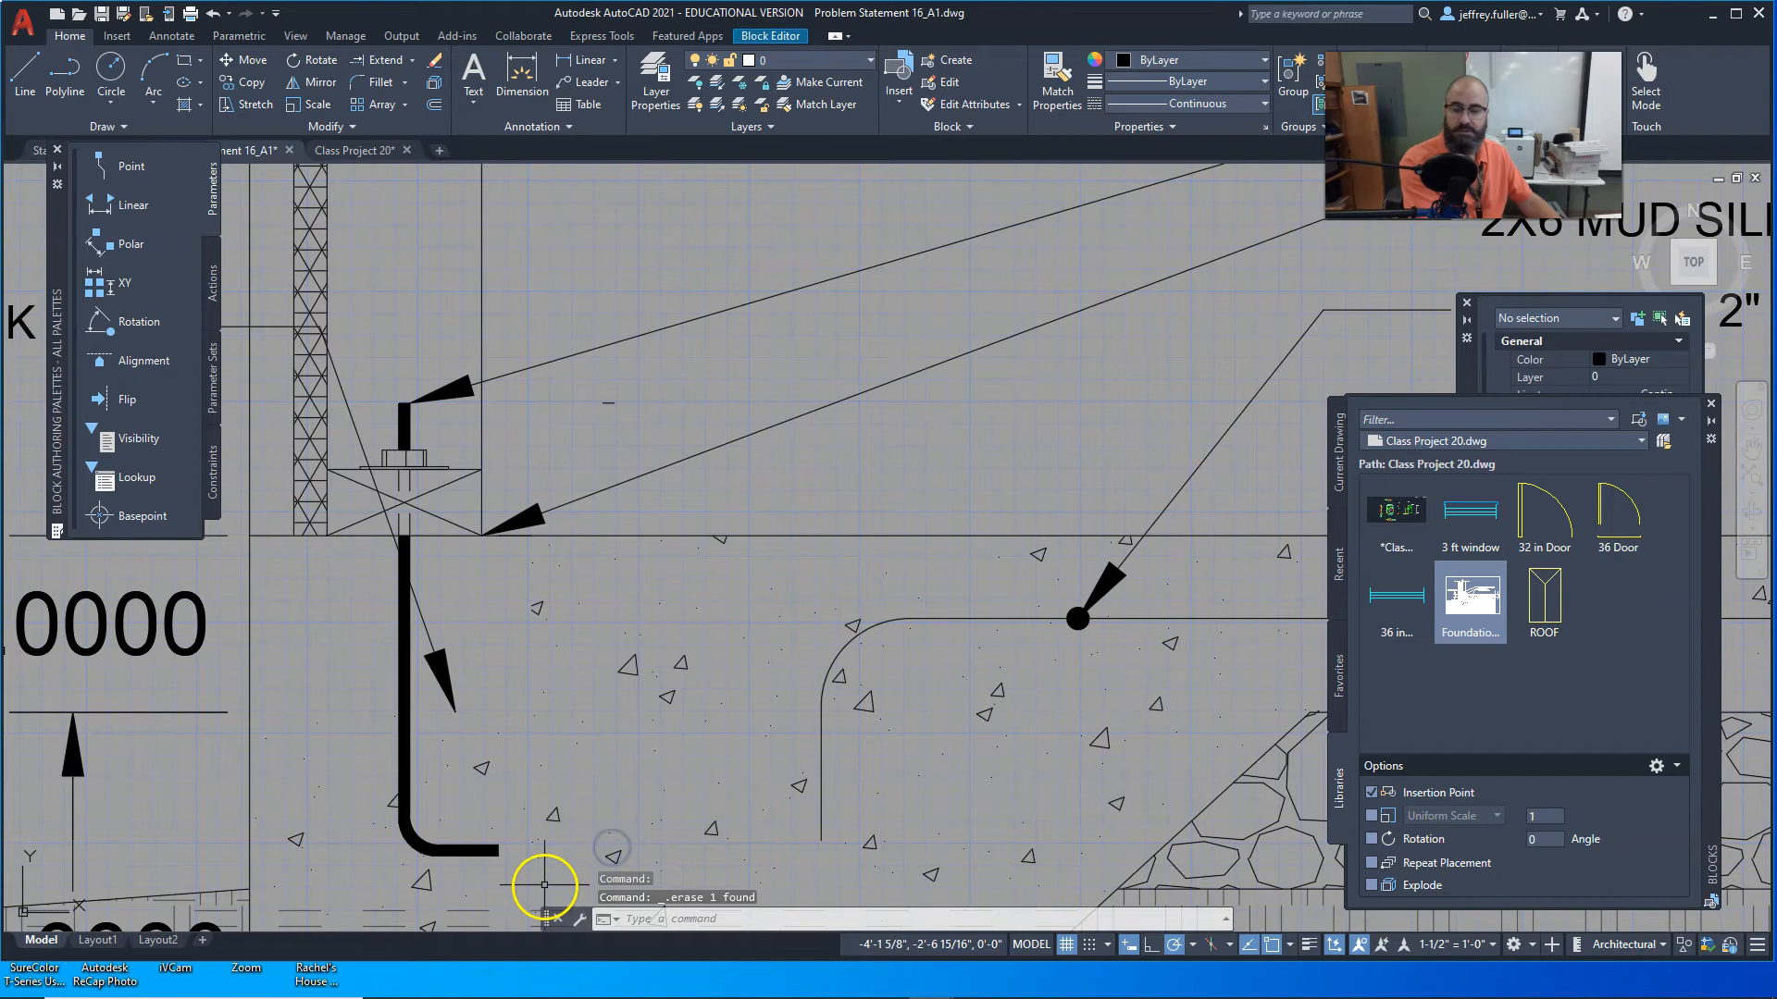
Step: Examine the relocated wall, anchor bolt, notes and footing dimensions across the foundation section
scroll(544, 873, "down", 4)
mouse_move(544, 872)
middle_mouse_down()
mouse_move(781, 674)
mouse_move(781, 765)
mouse_move(756, 813)
middle_mouse_up()
mouse_move(794, 437)
middle_mouse_down()
mouse_move(772, 504)
mouse_move(692, 434)
middle_mouse_up()
left_click(621, 351)
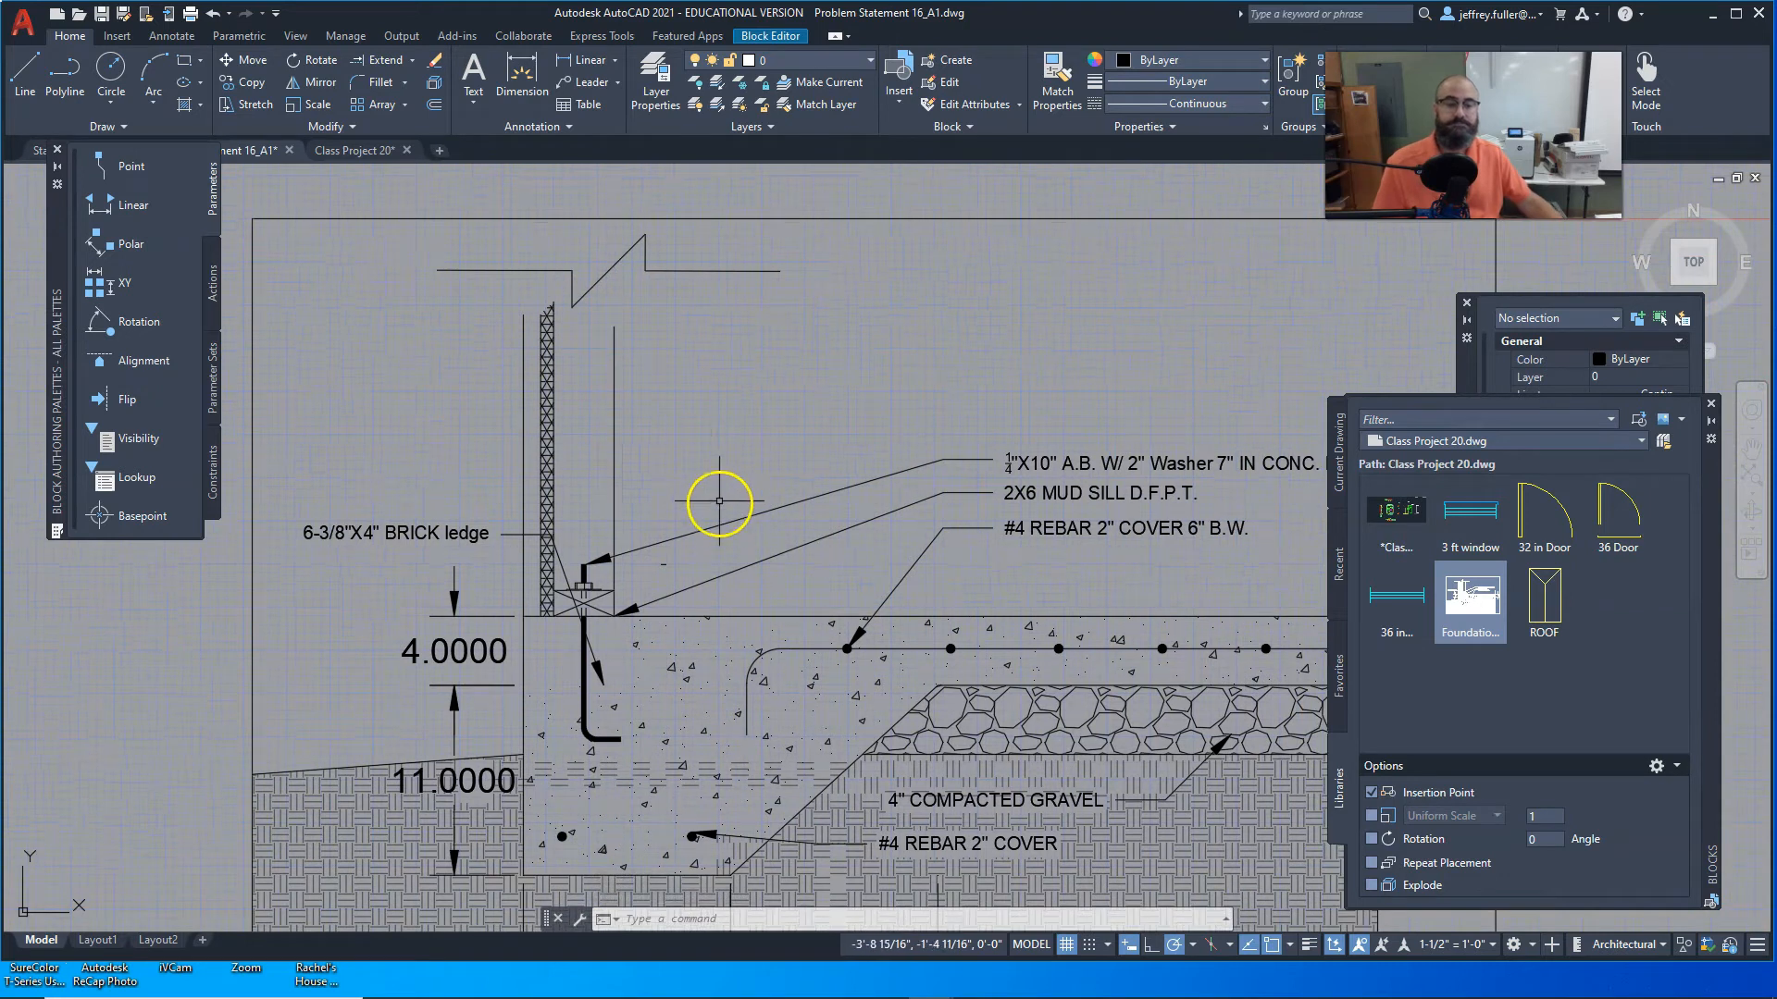
scroll(711, 459, "up", 2)
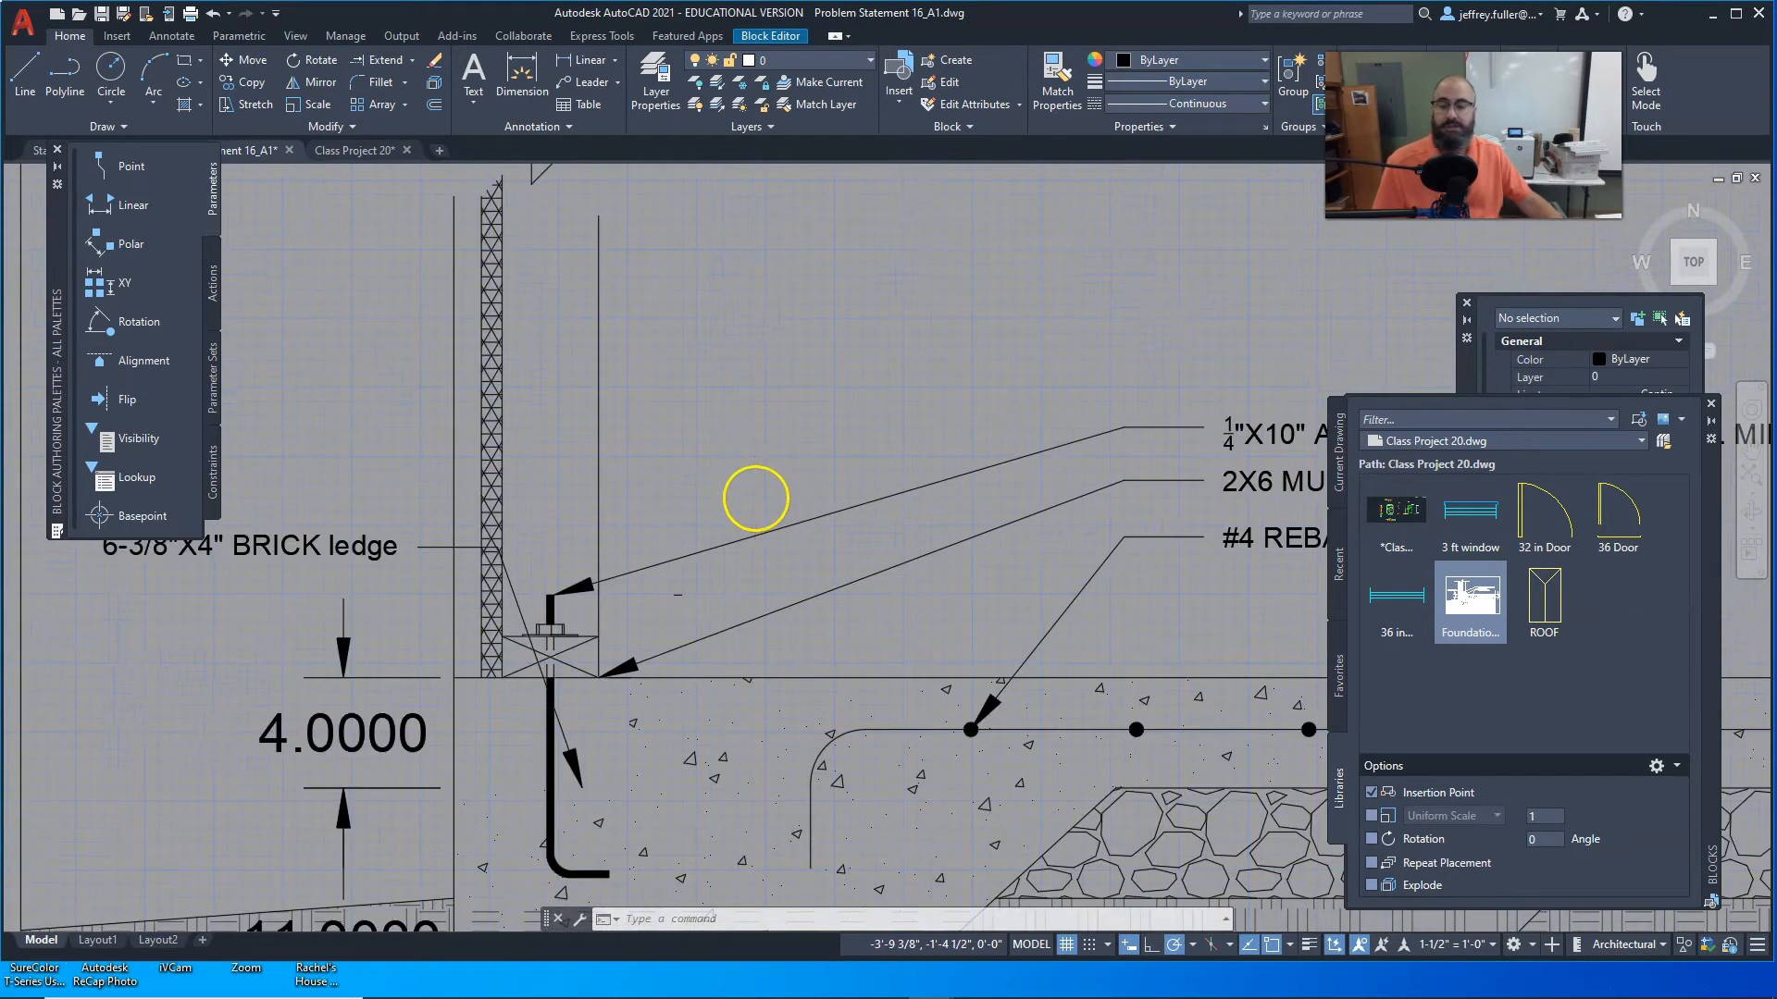
scroll(756, 498, "down", 2)
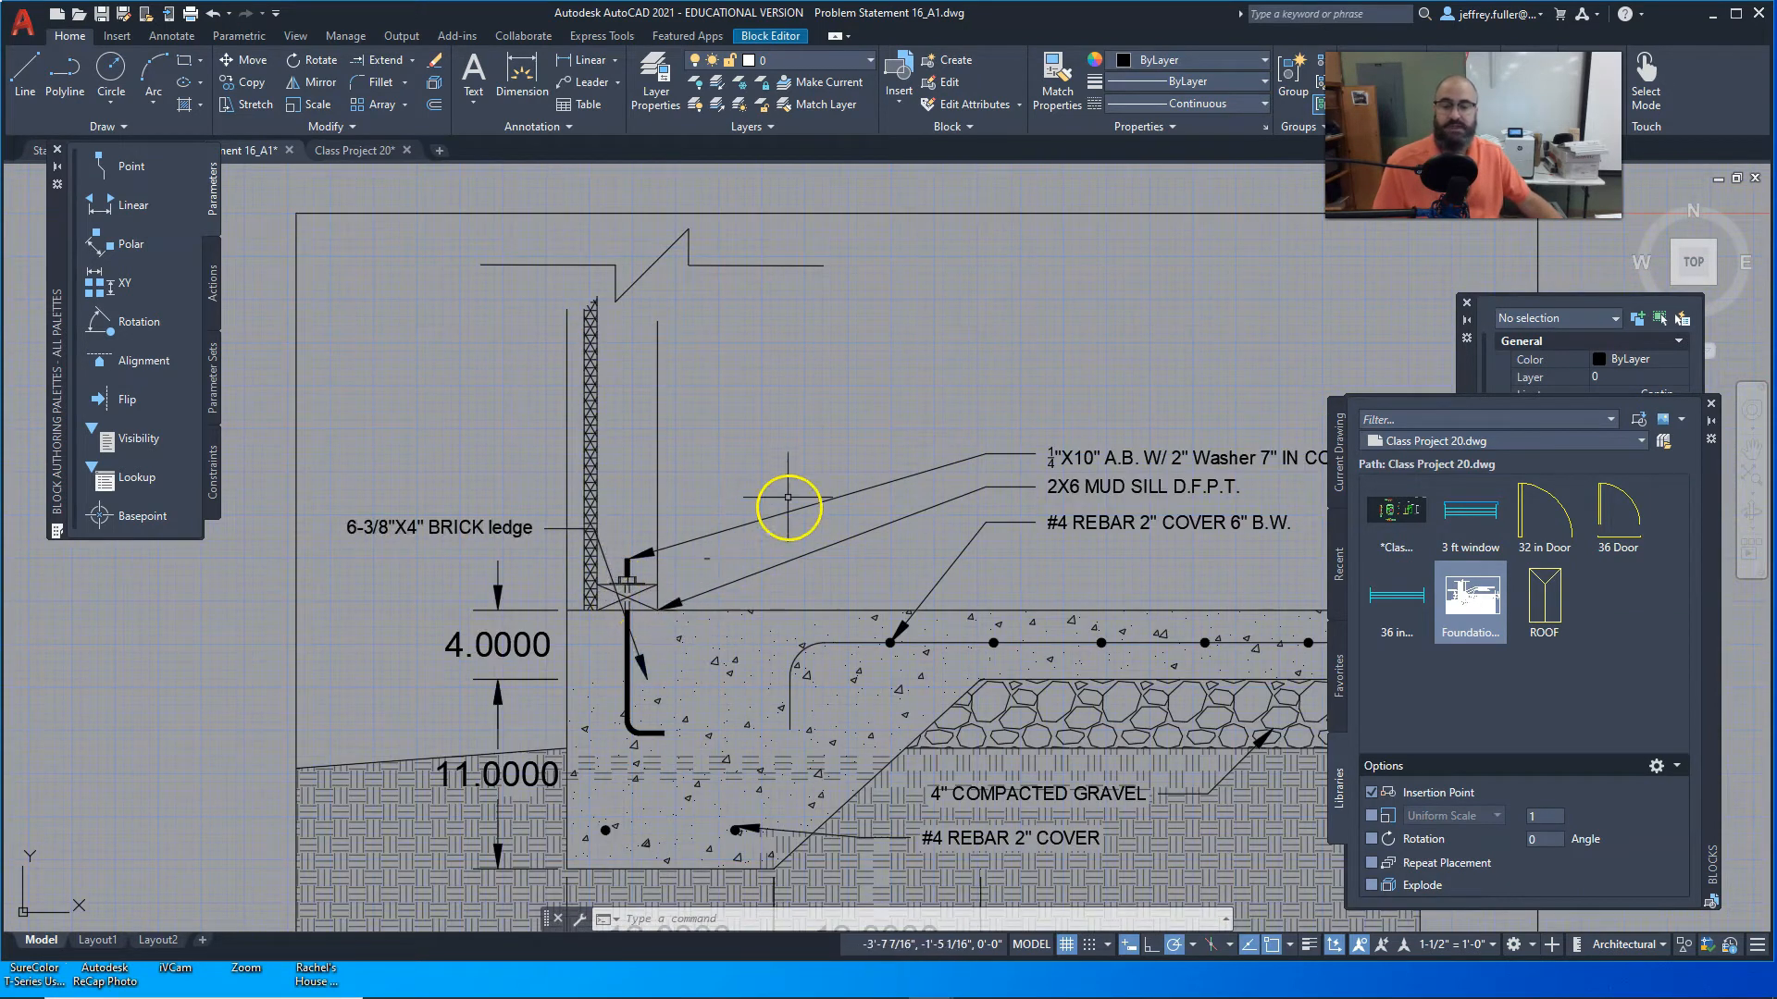
middle_click_drag(803, 551, 722, 459)
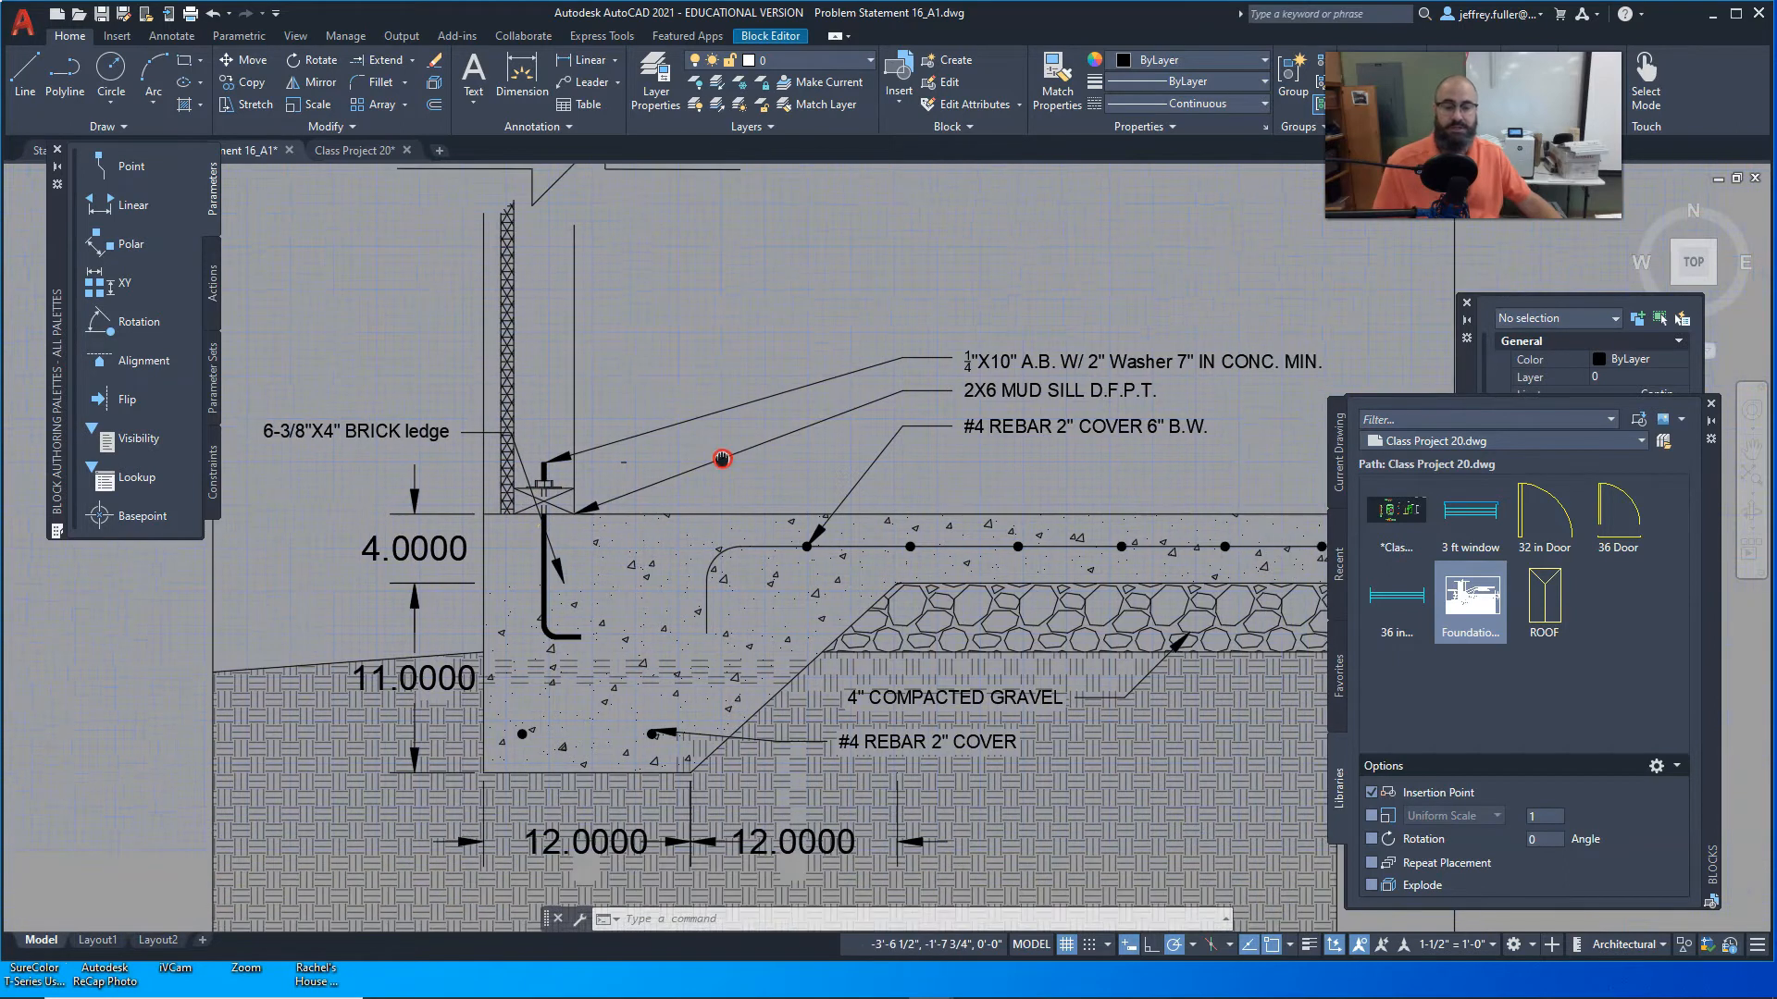
mouse_move(736, 662)
middle_mouse_down()
mouse_move(729, 511)
mouse_move(797, 775)
middle_mouse_up()
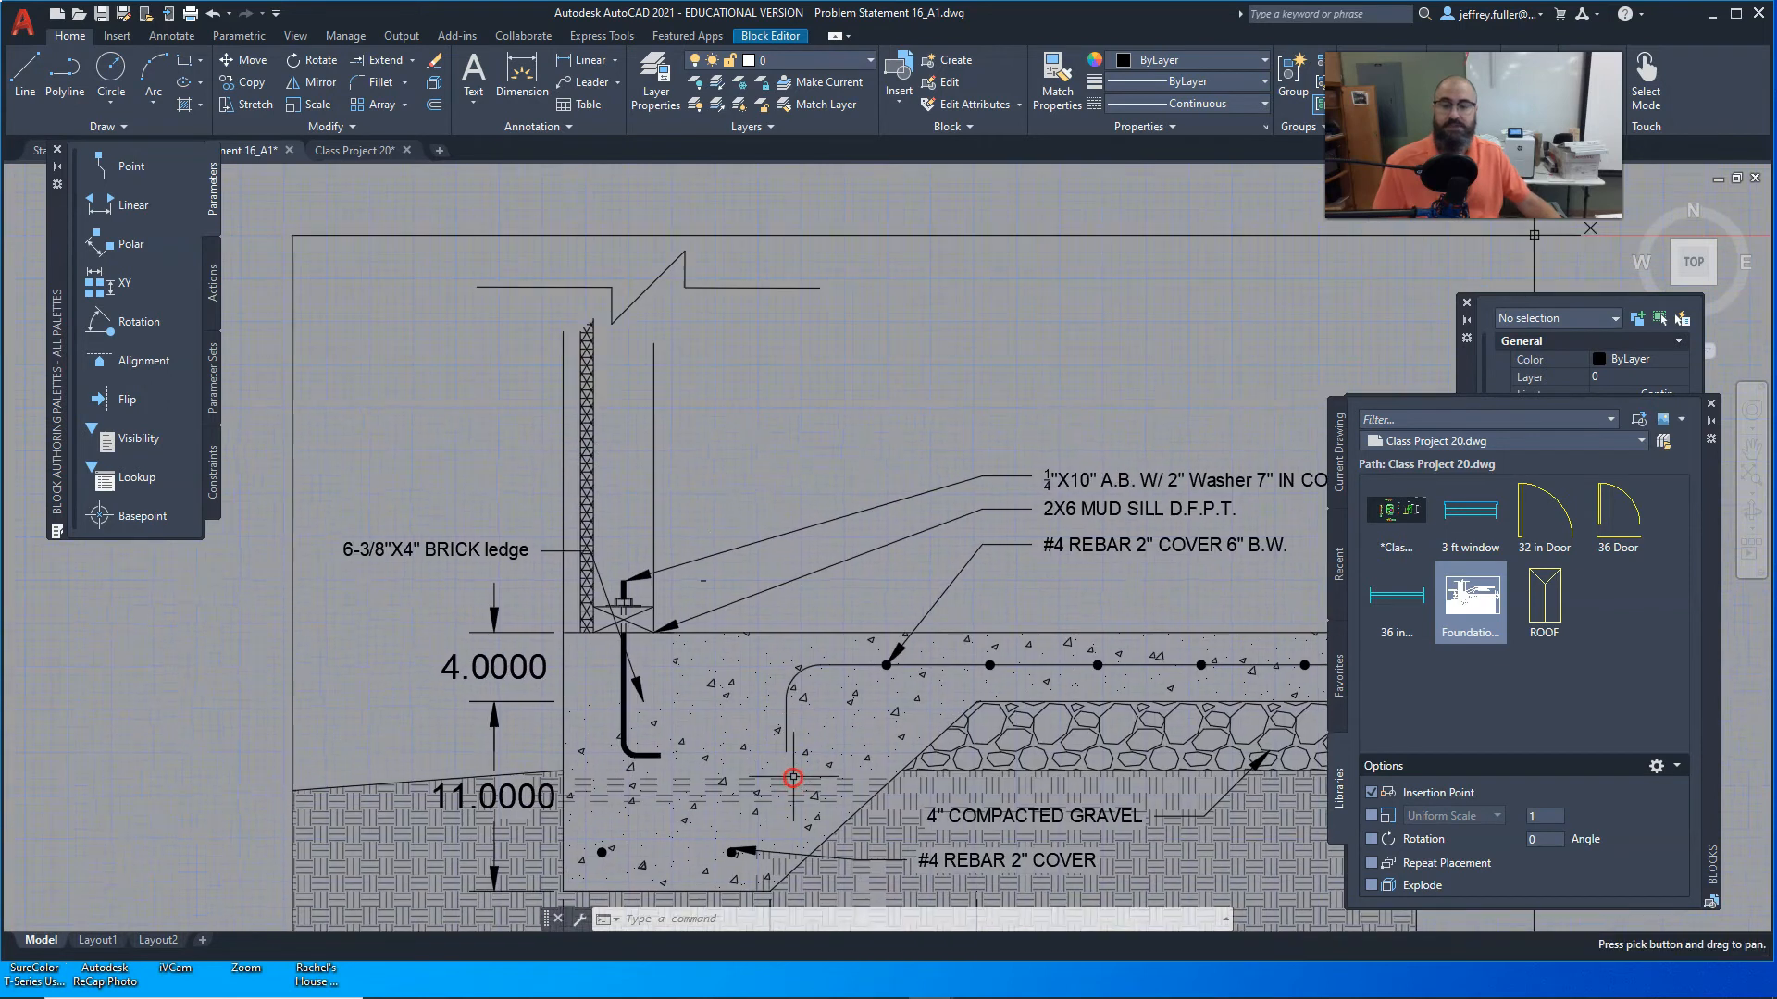
mouse_move(742, 520)
middle_mouse_down()
mouse_move(786, 610)
mouse_move(773, 554)
middle_mouse_up()
middle_click_drag(735, 736, 672, 572)
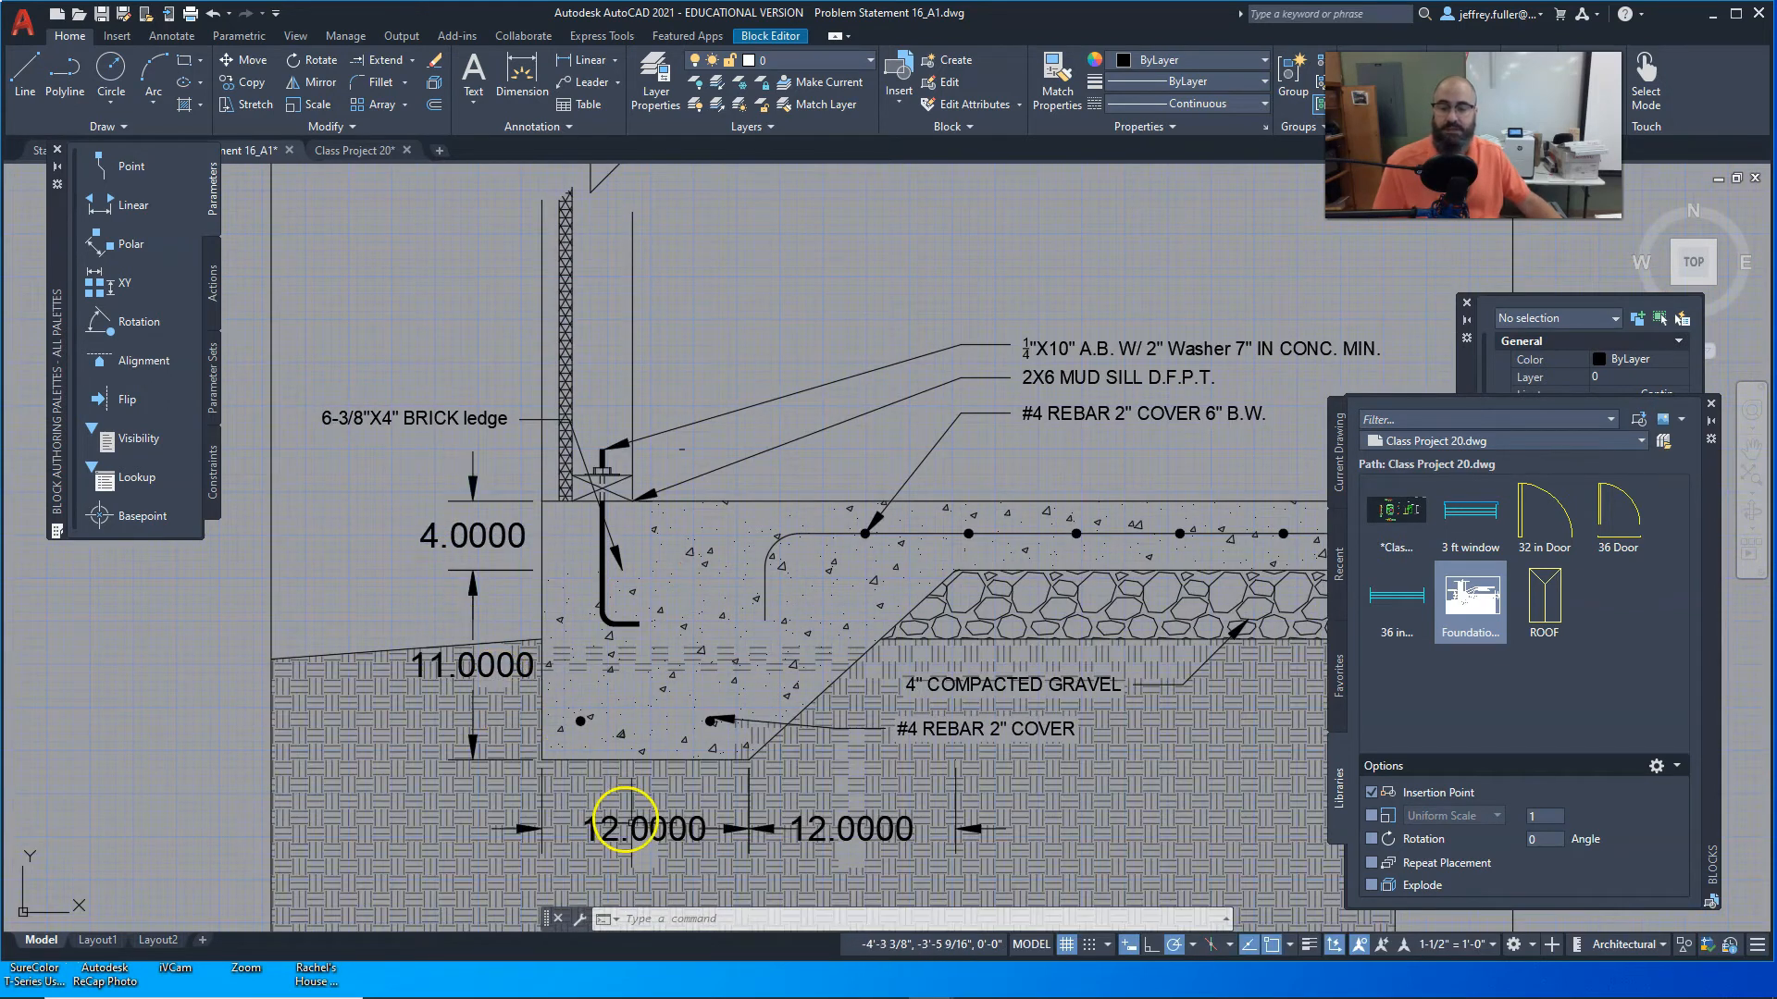
middle_click_drag(794, 294, 809, 397)
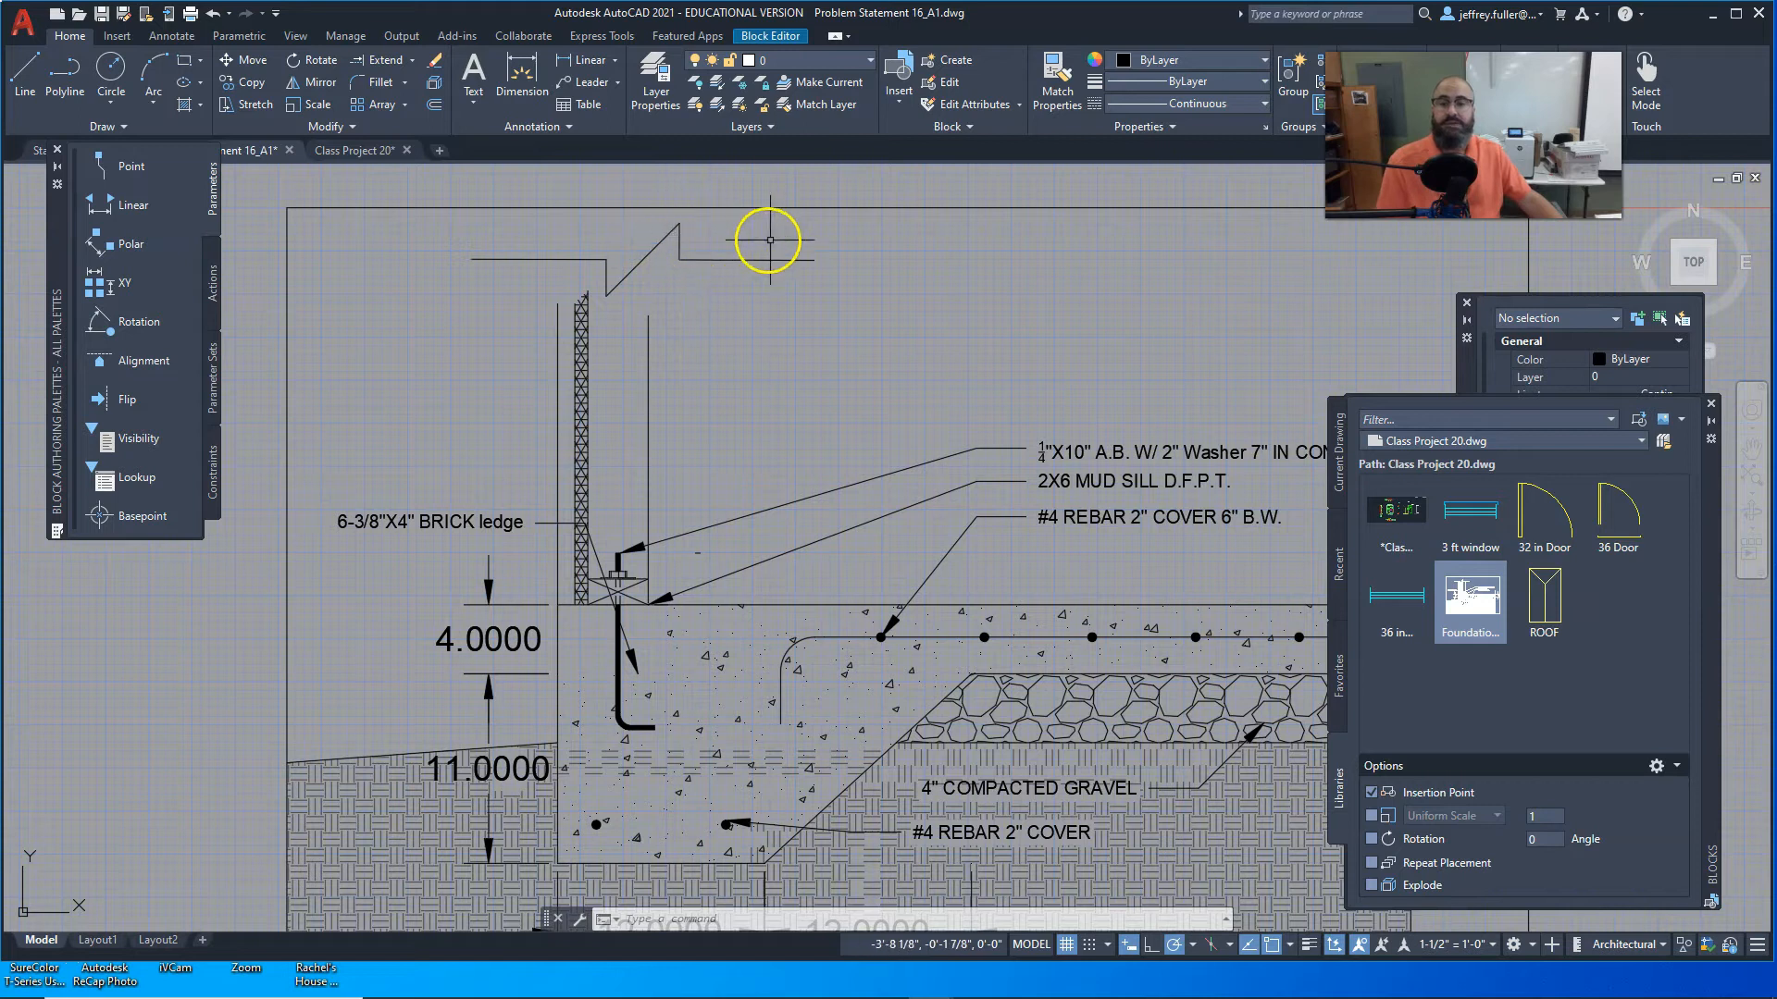
Step: Move the five-segment break line down and outward so its diagonal crosses the top of the sheathing
left_click(837, 224)
left_click(498, 284)
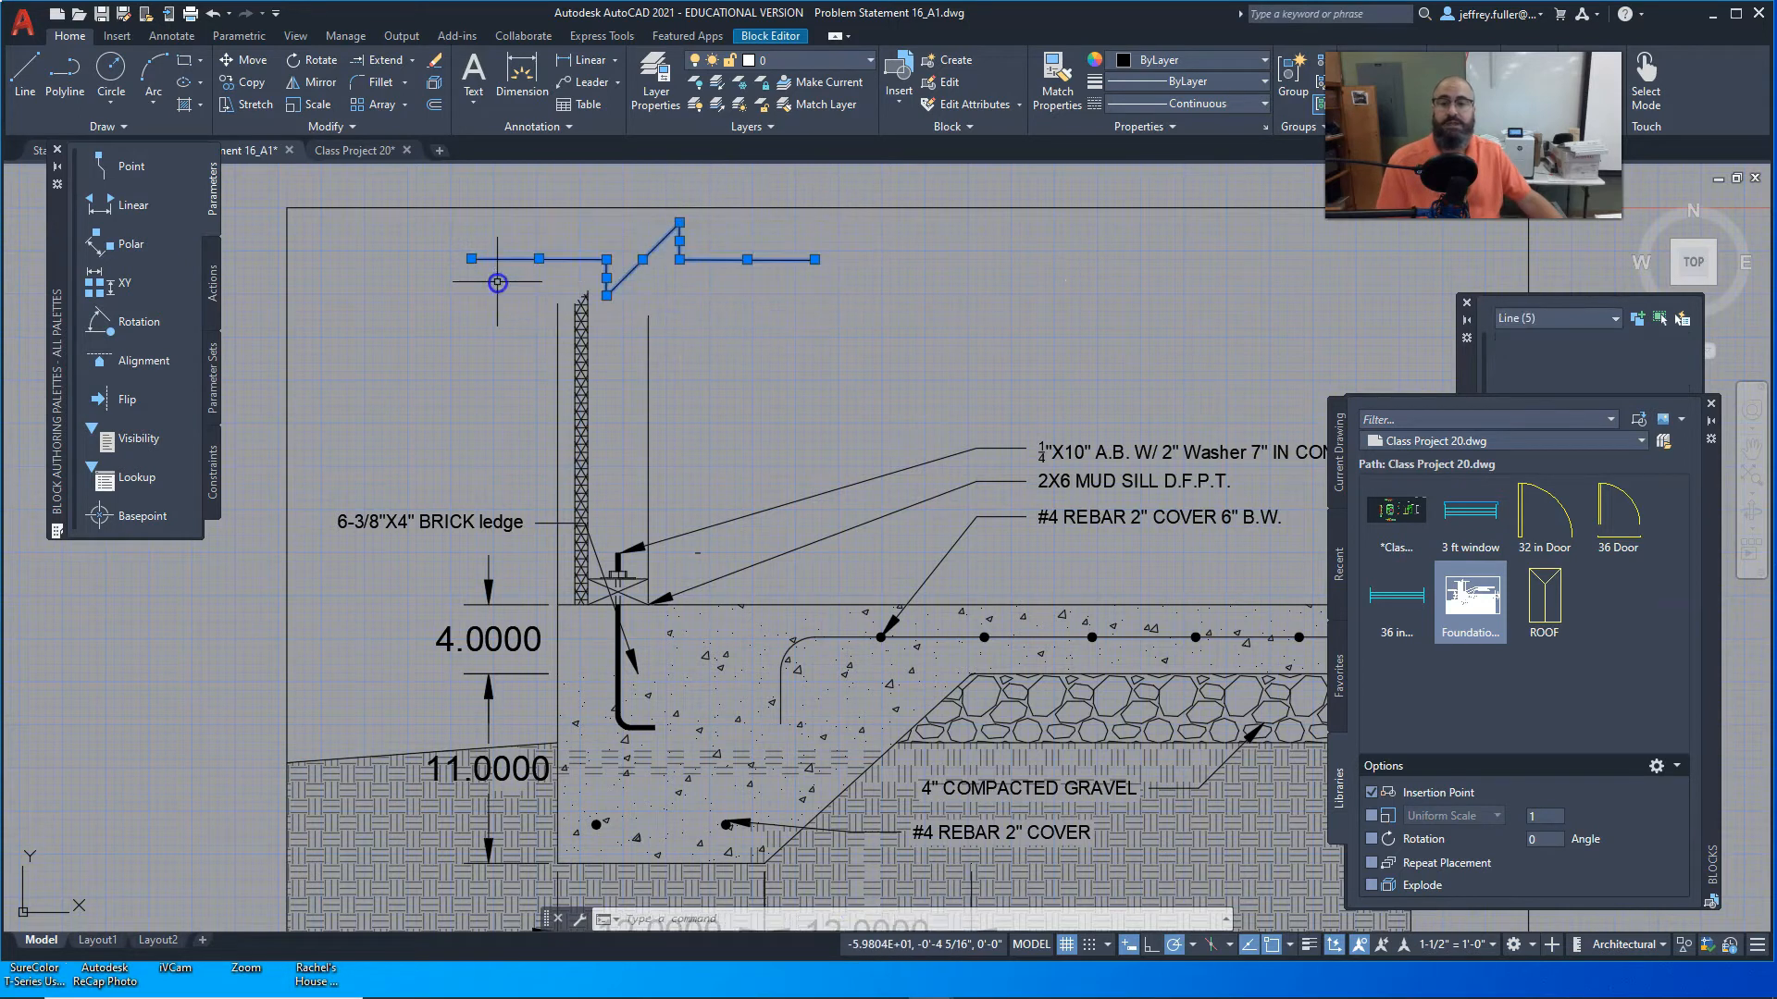
left_click(241, 61)
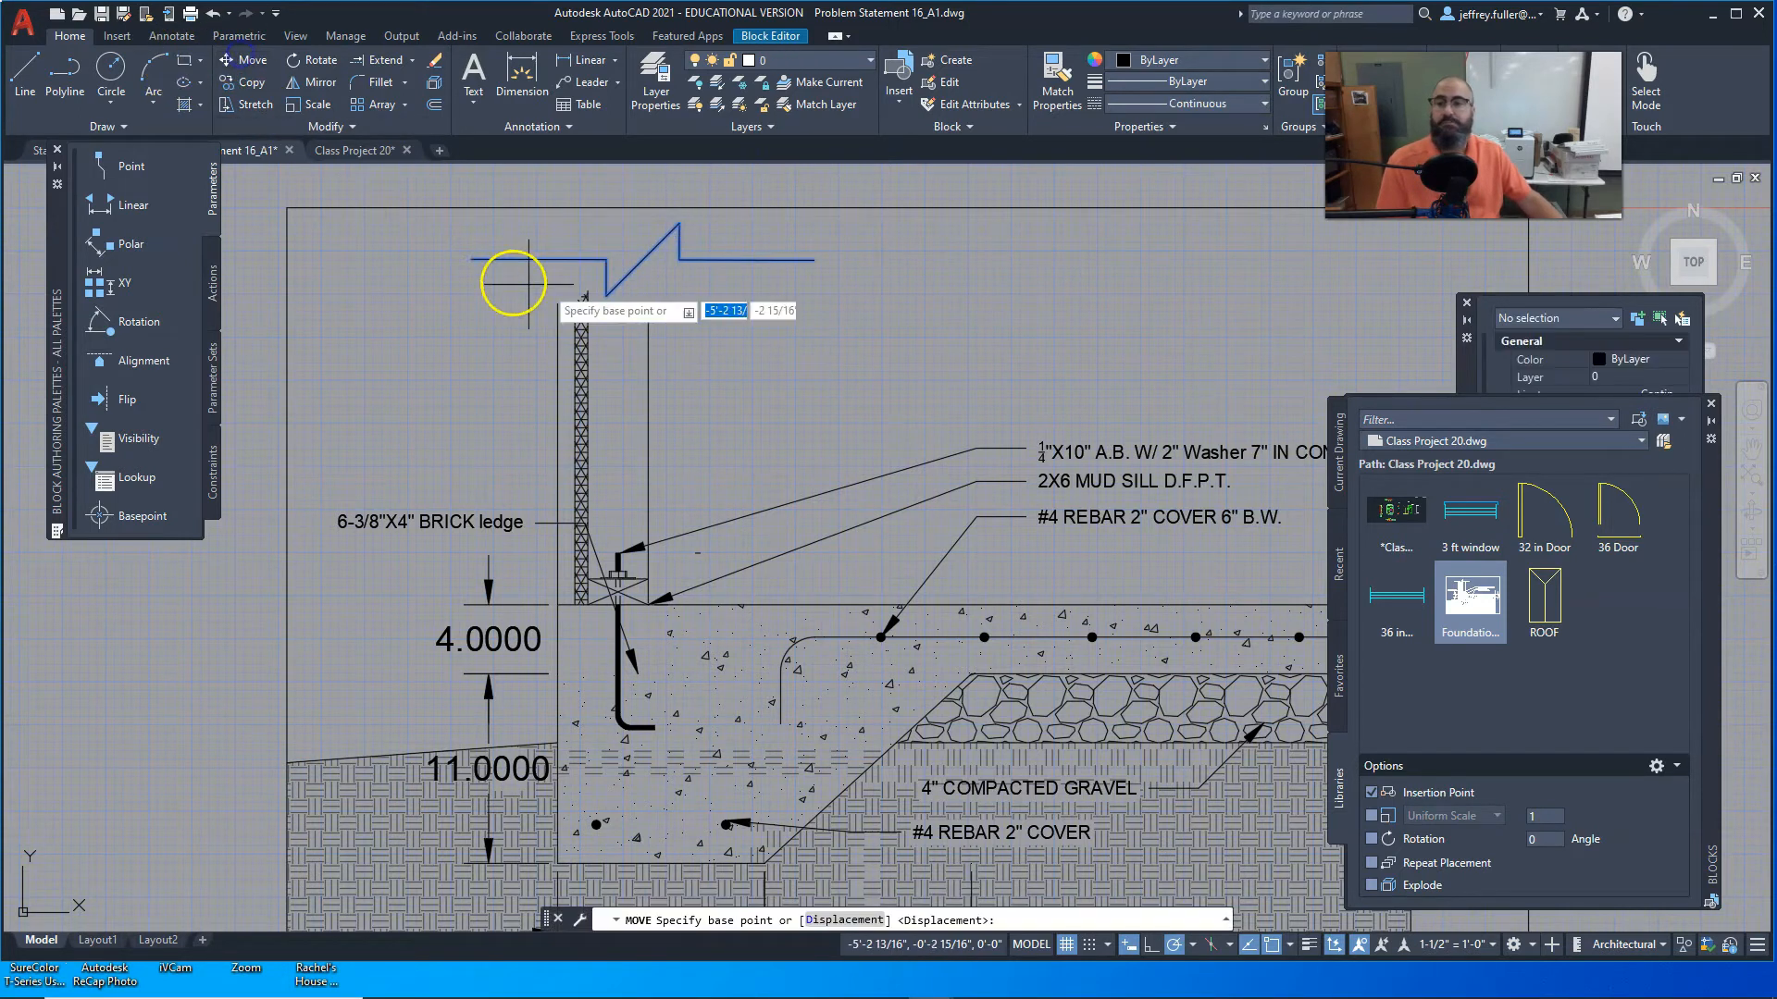
left_click(607, 296)
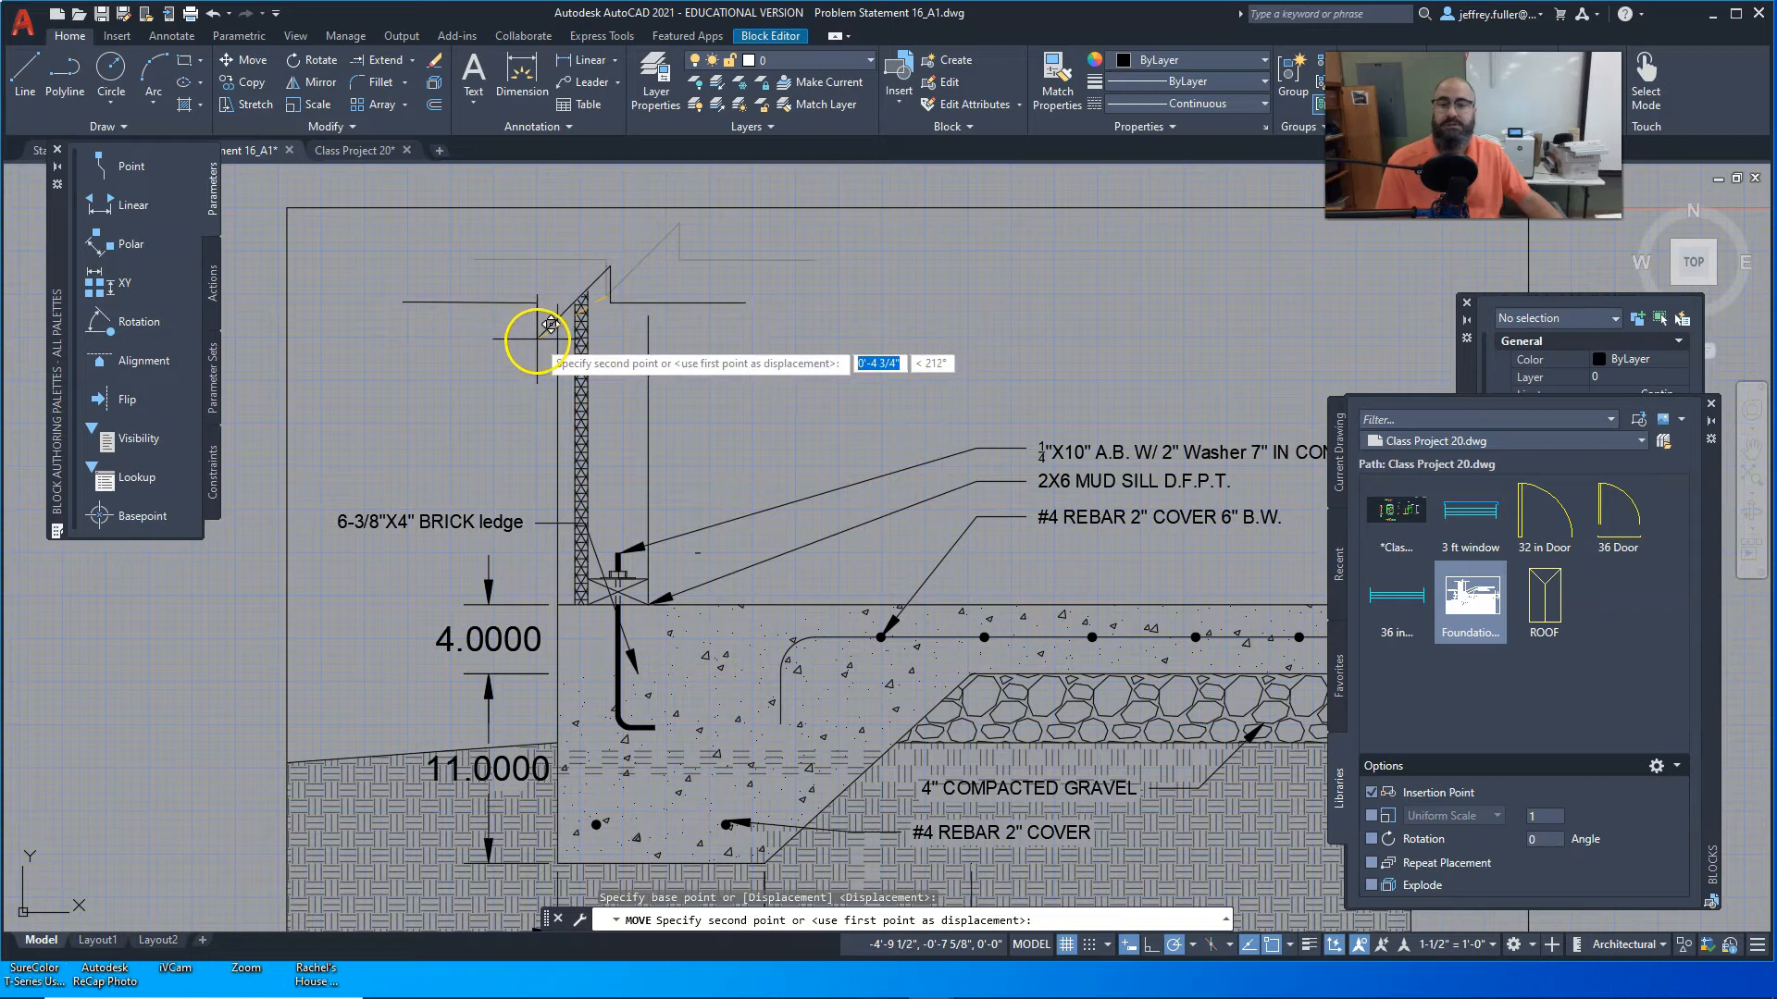
left_click(537, 344)
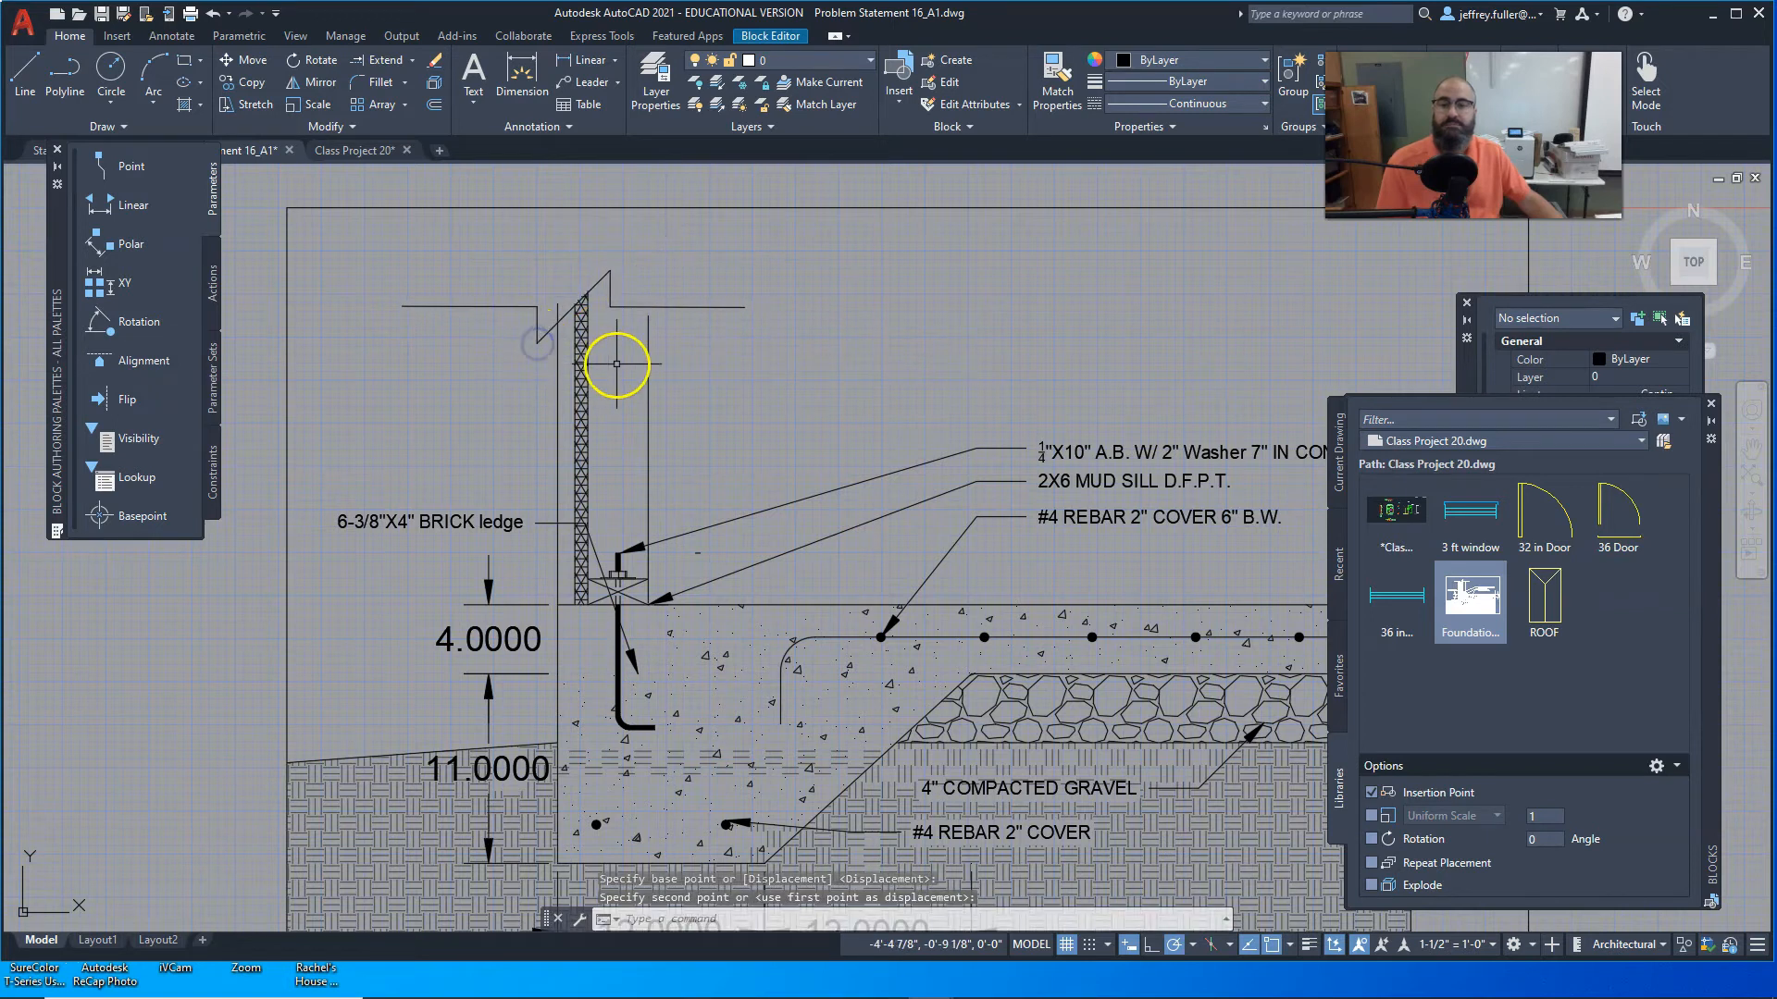
Step: Stretch the top end of the wall's outermost vertical line down onto the break line's diagonal
scroll(617, 363, "up", 4)
left_click(464, 225)
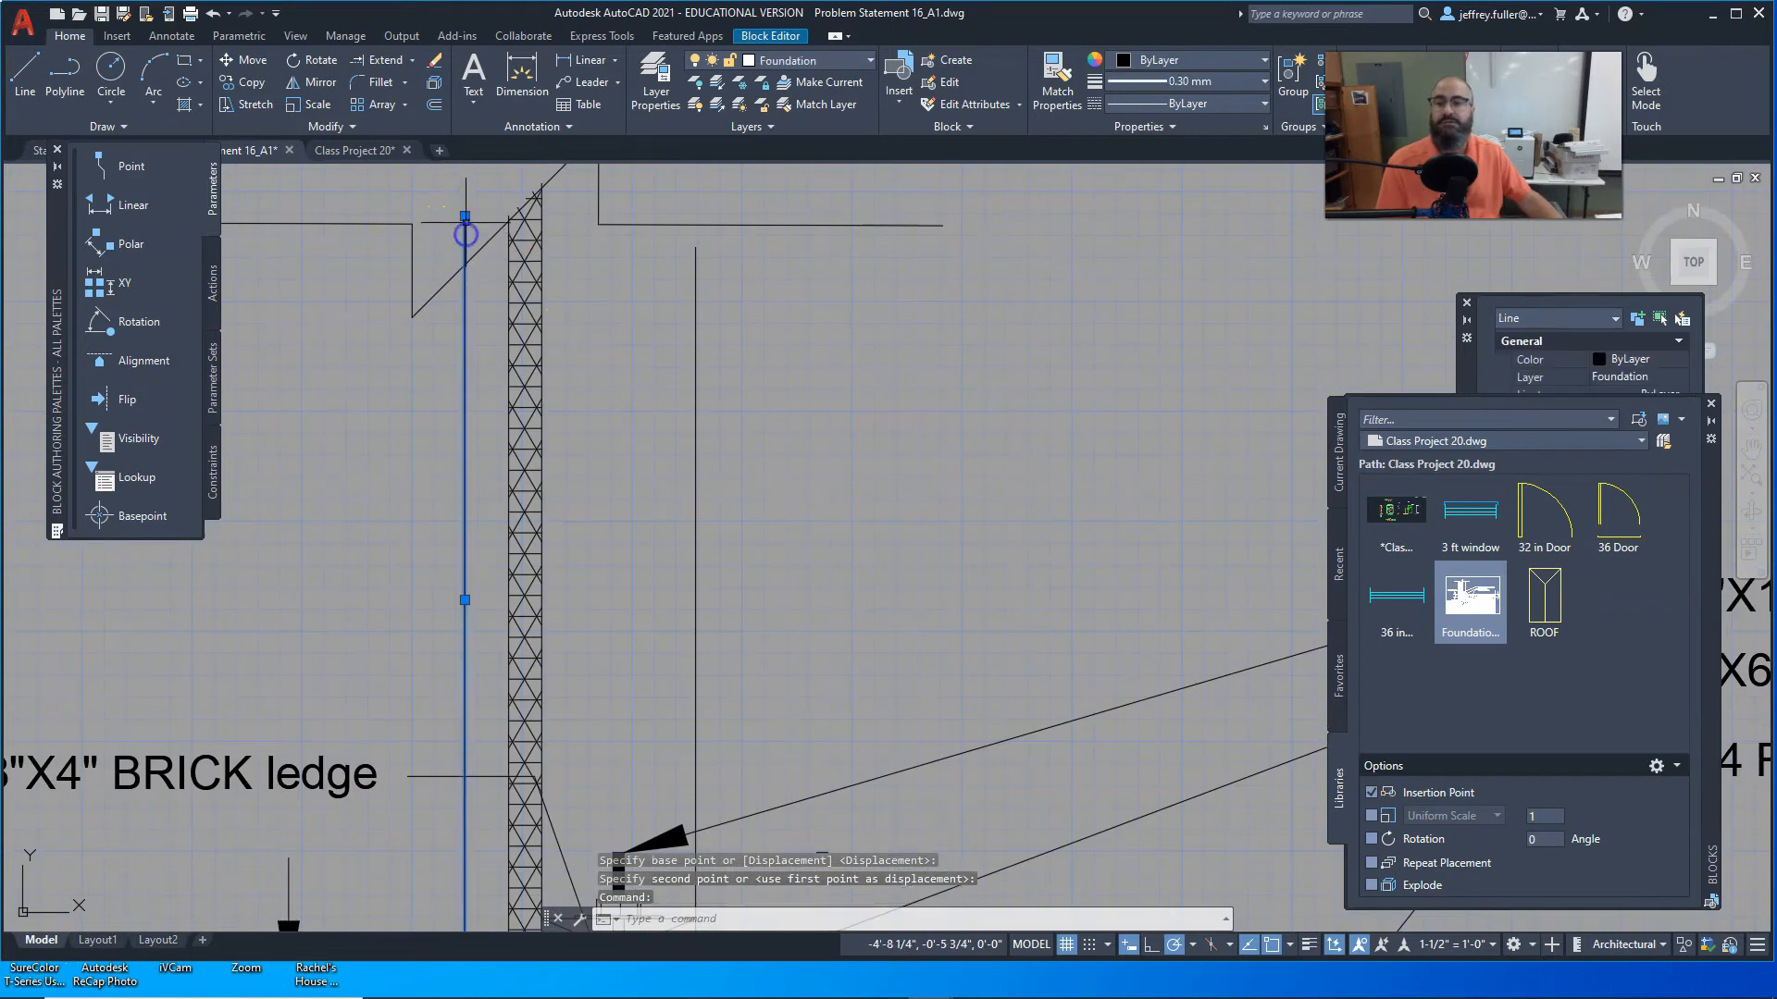
left_click(466, 213)
left_click(465, 217)
mouse_move(465, 218)
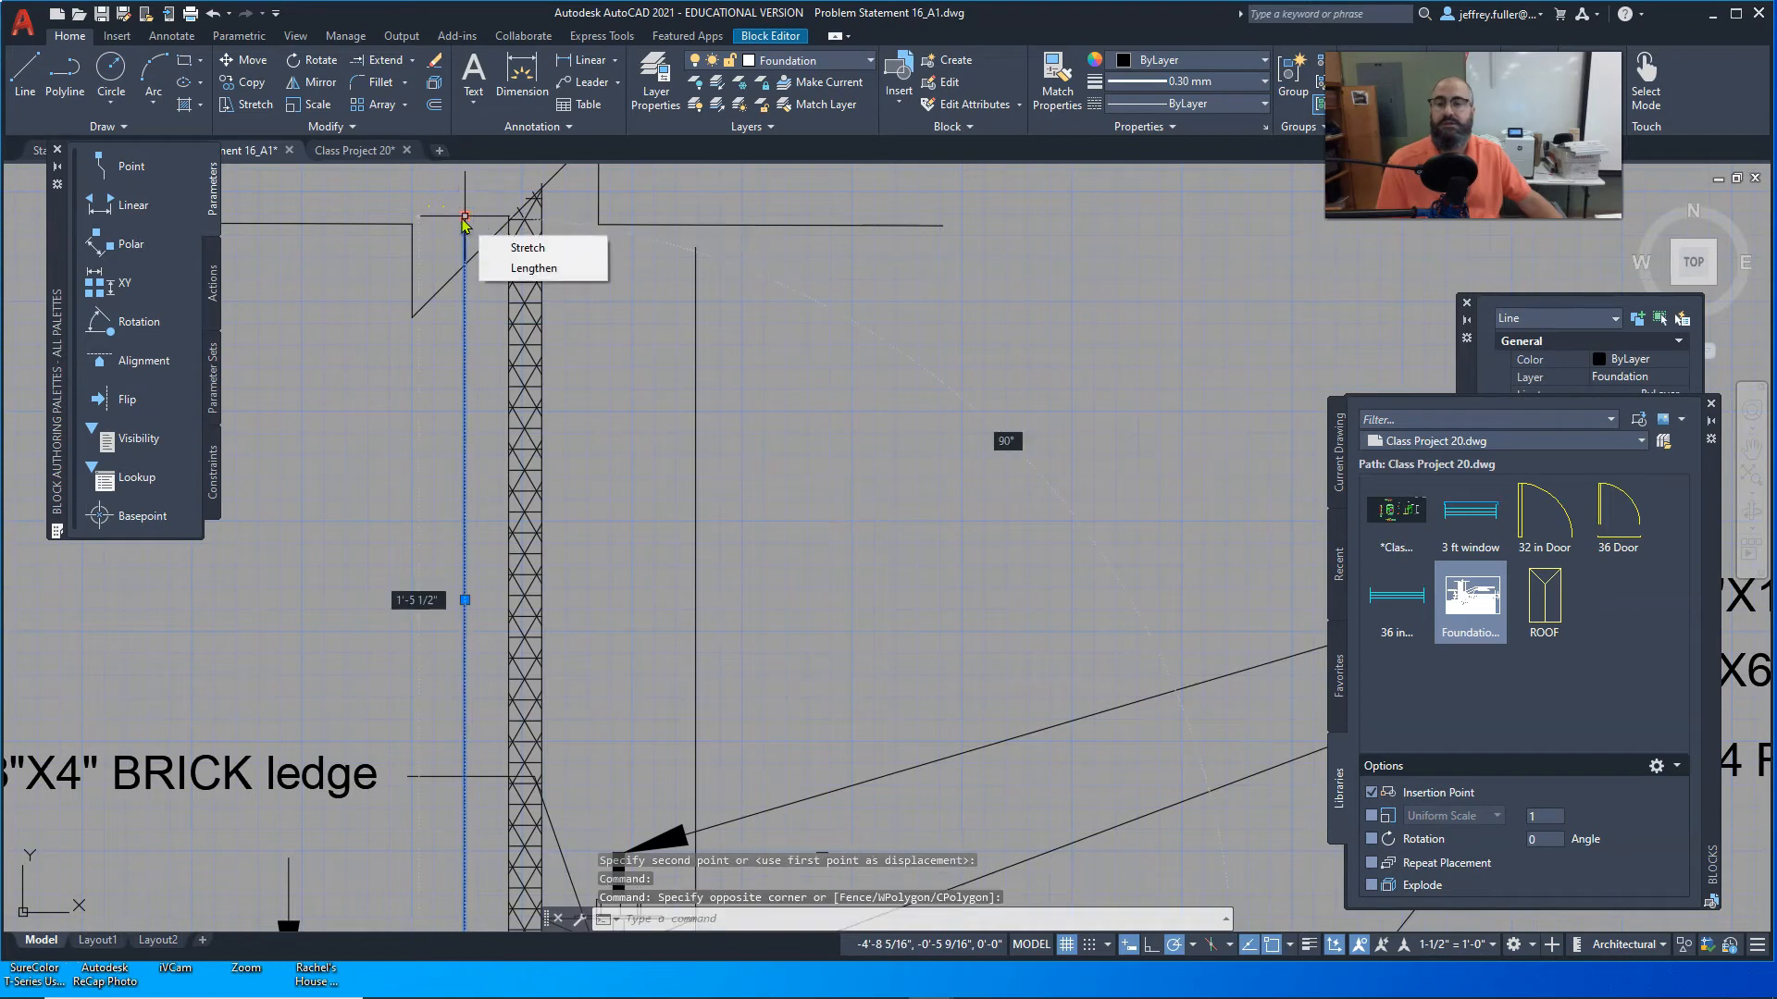
left_click(436, 191)
left_click(467, 221)
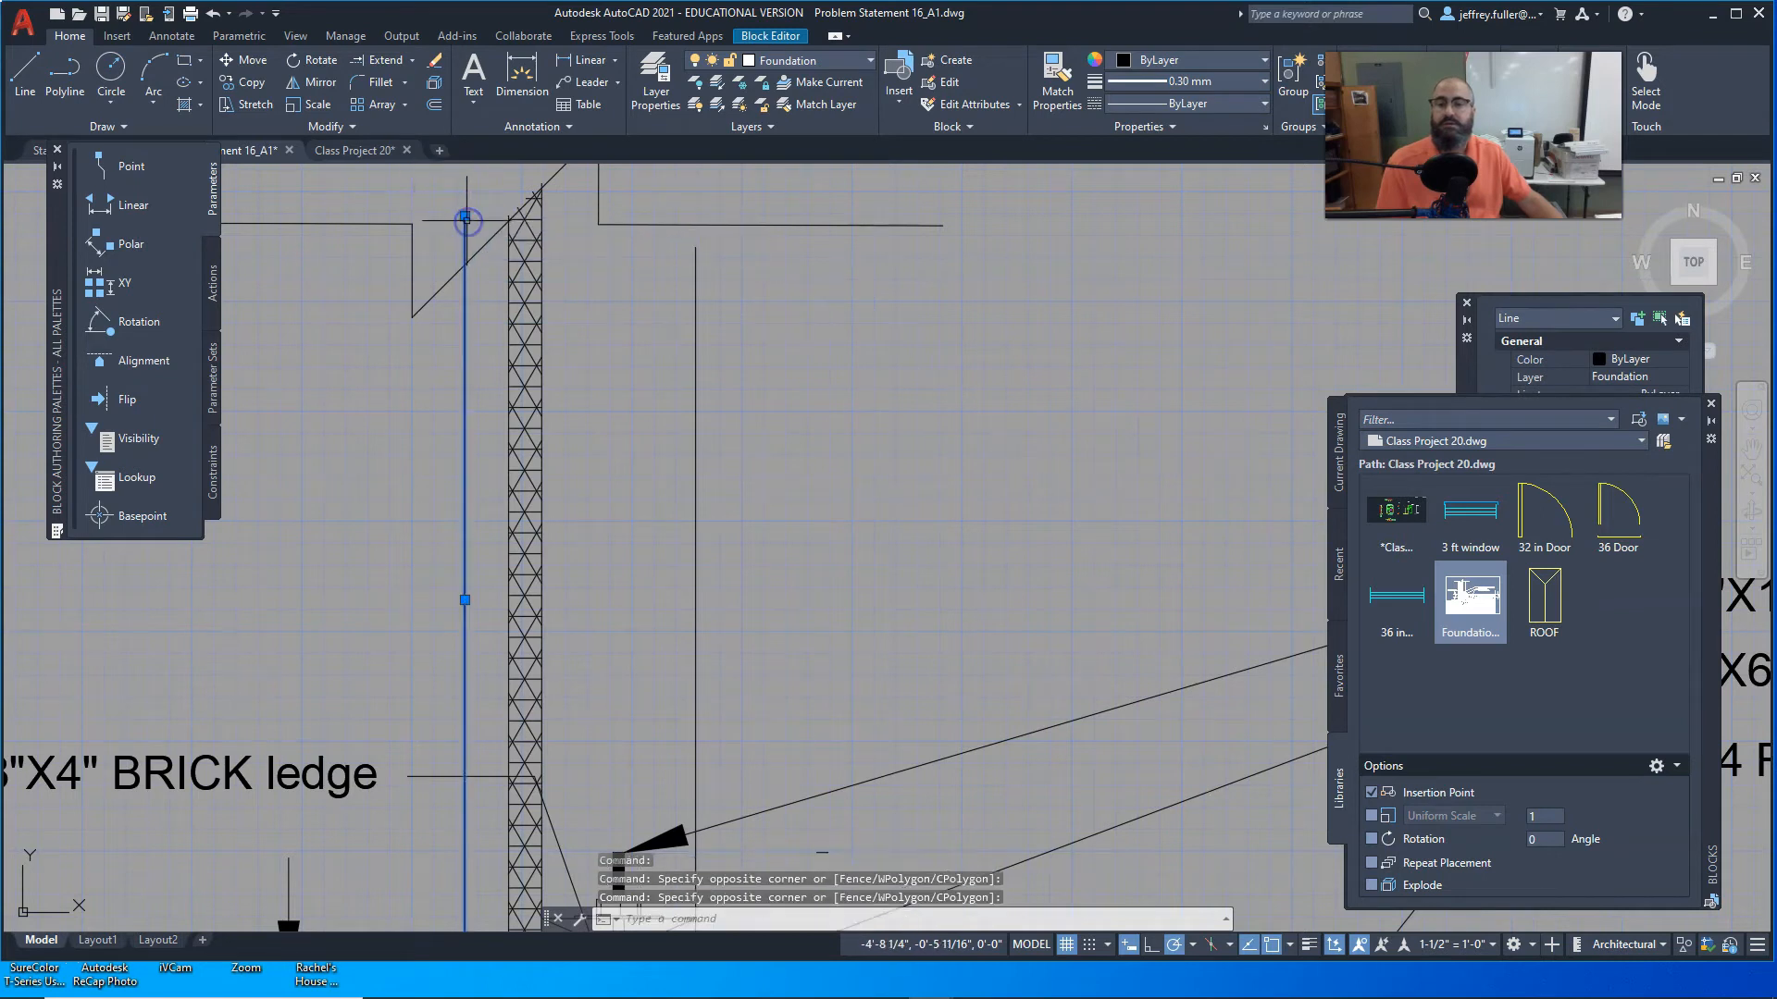
left_click(466, 219)
scroll(558, 400, "down", 2)
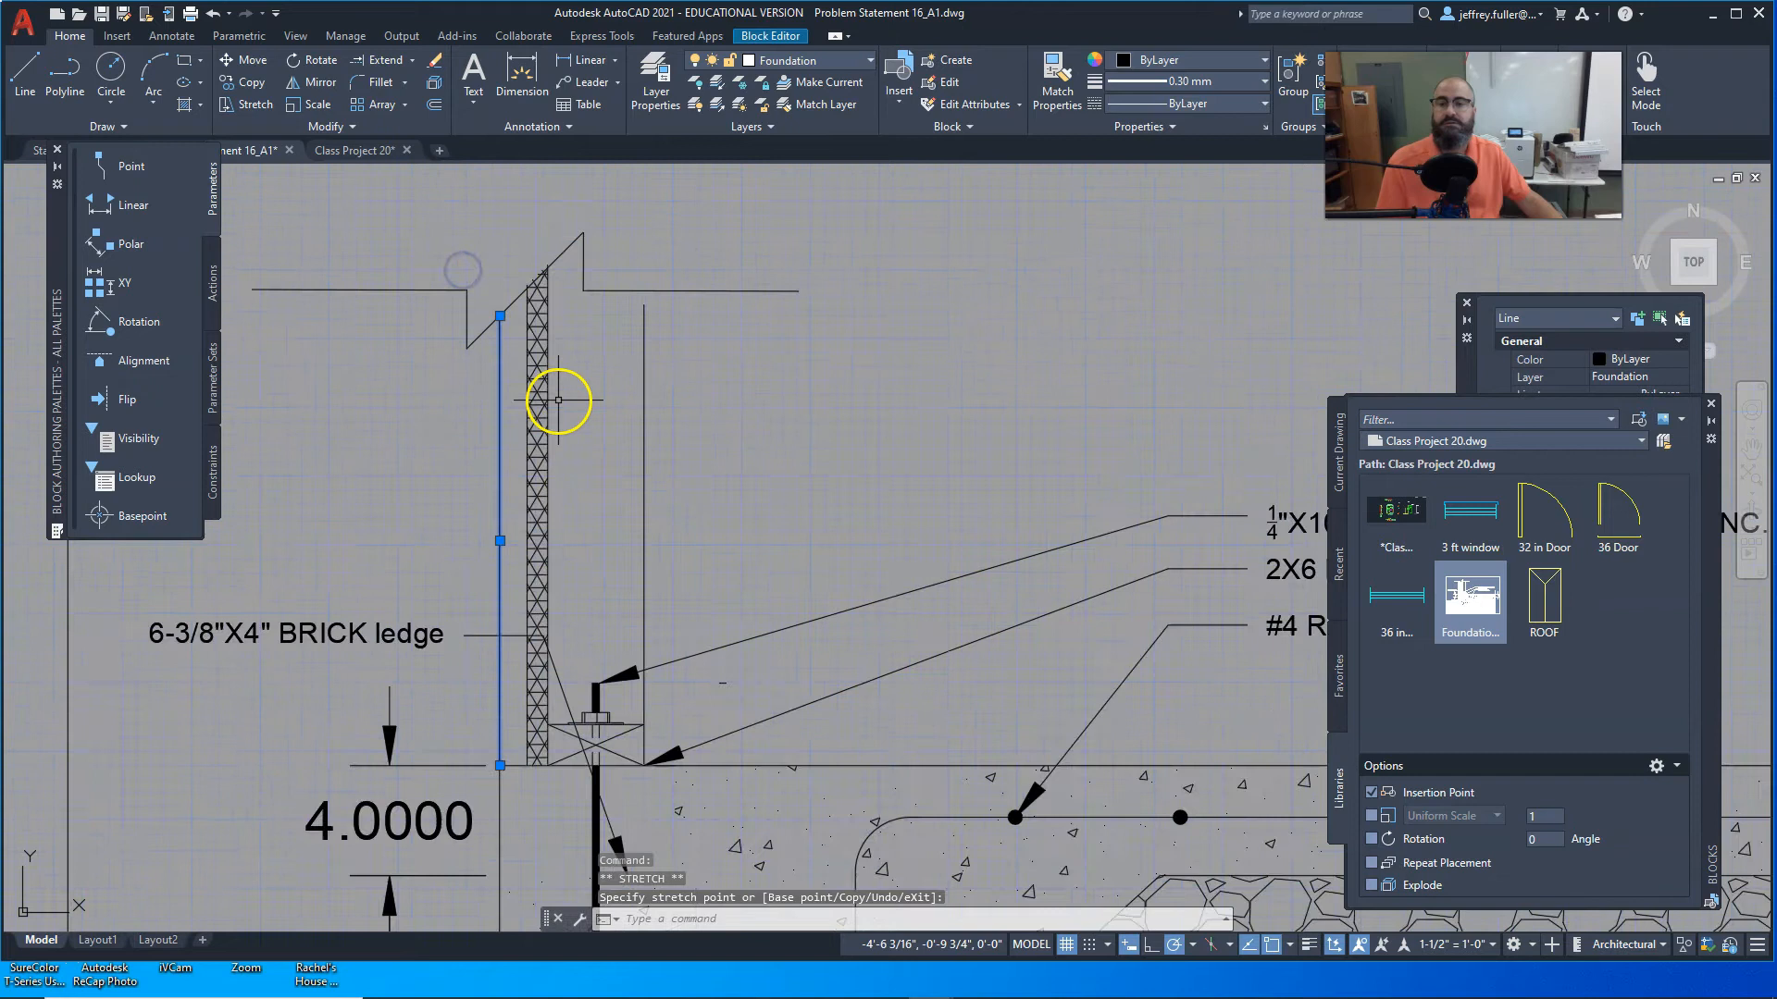
scroll(558, 400, "down", 2)
Step: Try to trim the sheathing hatch where it runs past the break line's diagonal
scroll(573, 373, "up", 4)
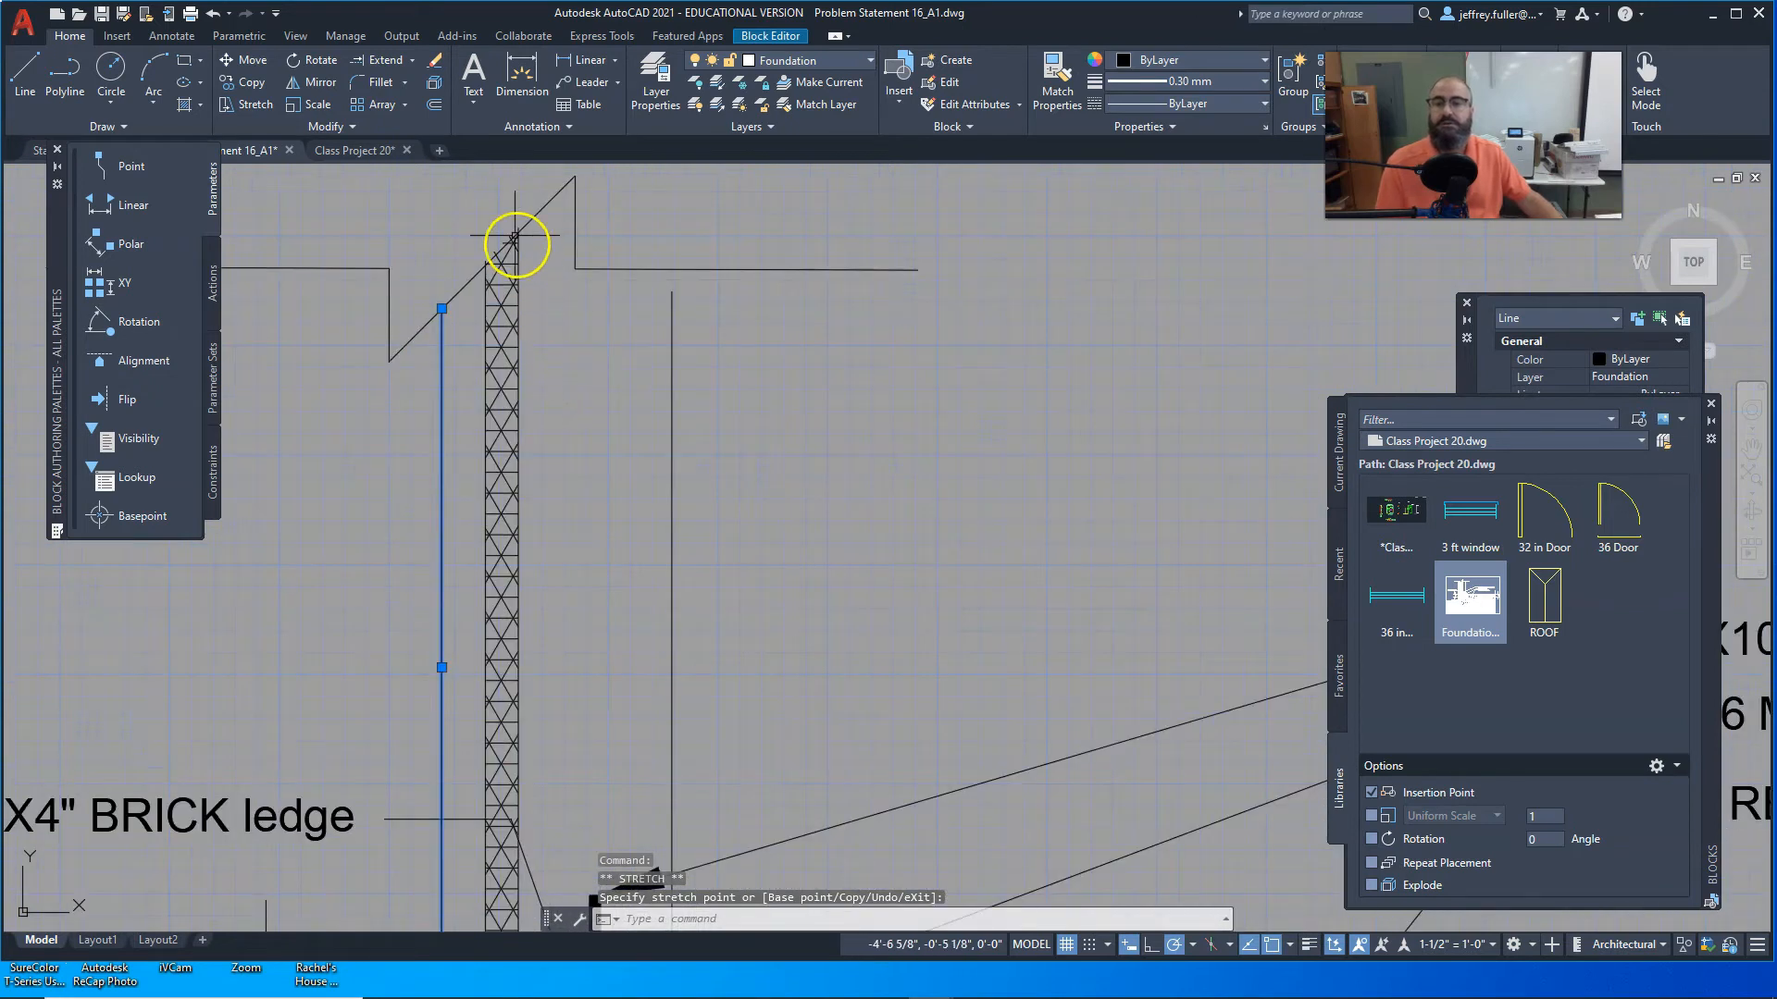
scroll(491, 254, "up", 5)
scroll(511, 258, "down", 4)
mouse_move(512, 268)
middle_mouse_down()
mouse_move(592, 309)
mouse_move(587, 377)
middle_mouse_up()
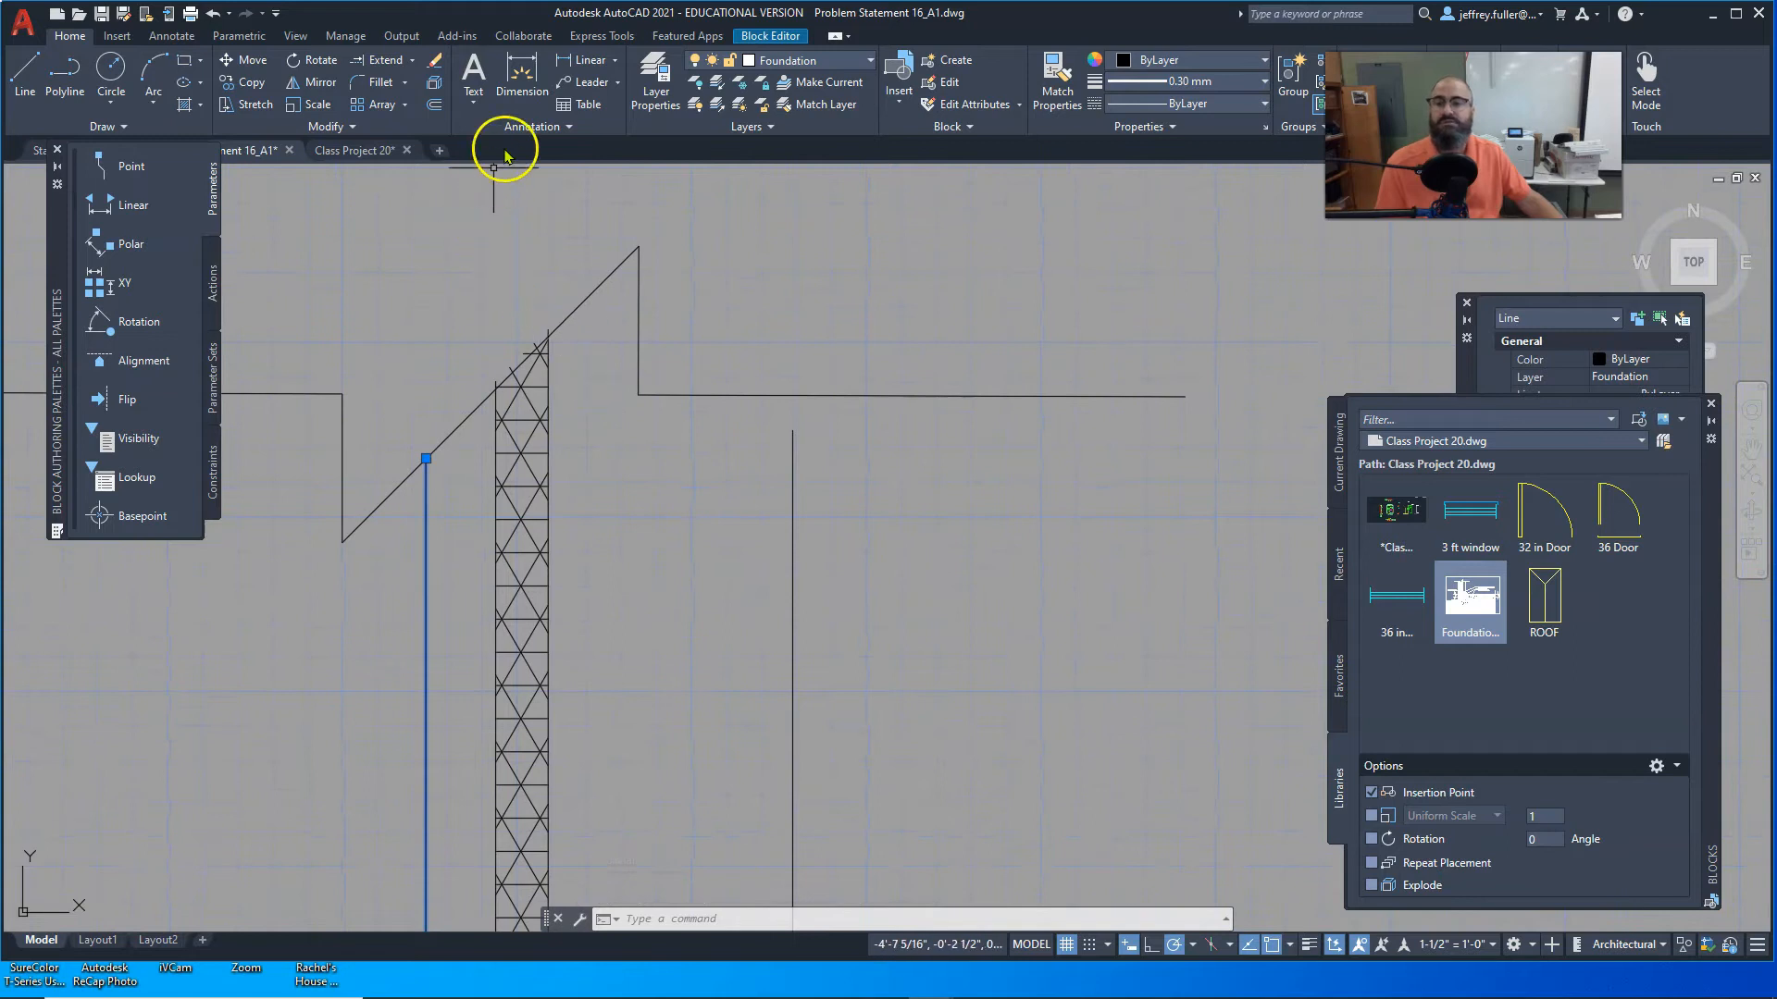
left_click(410, 65)
left_click(381, 89)
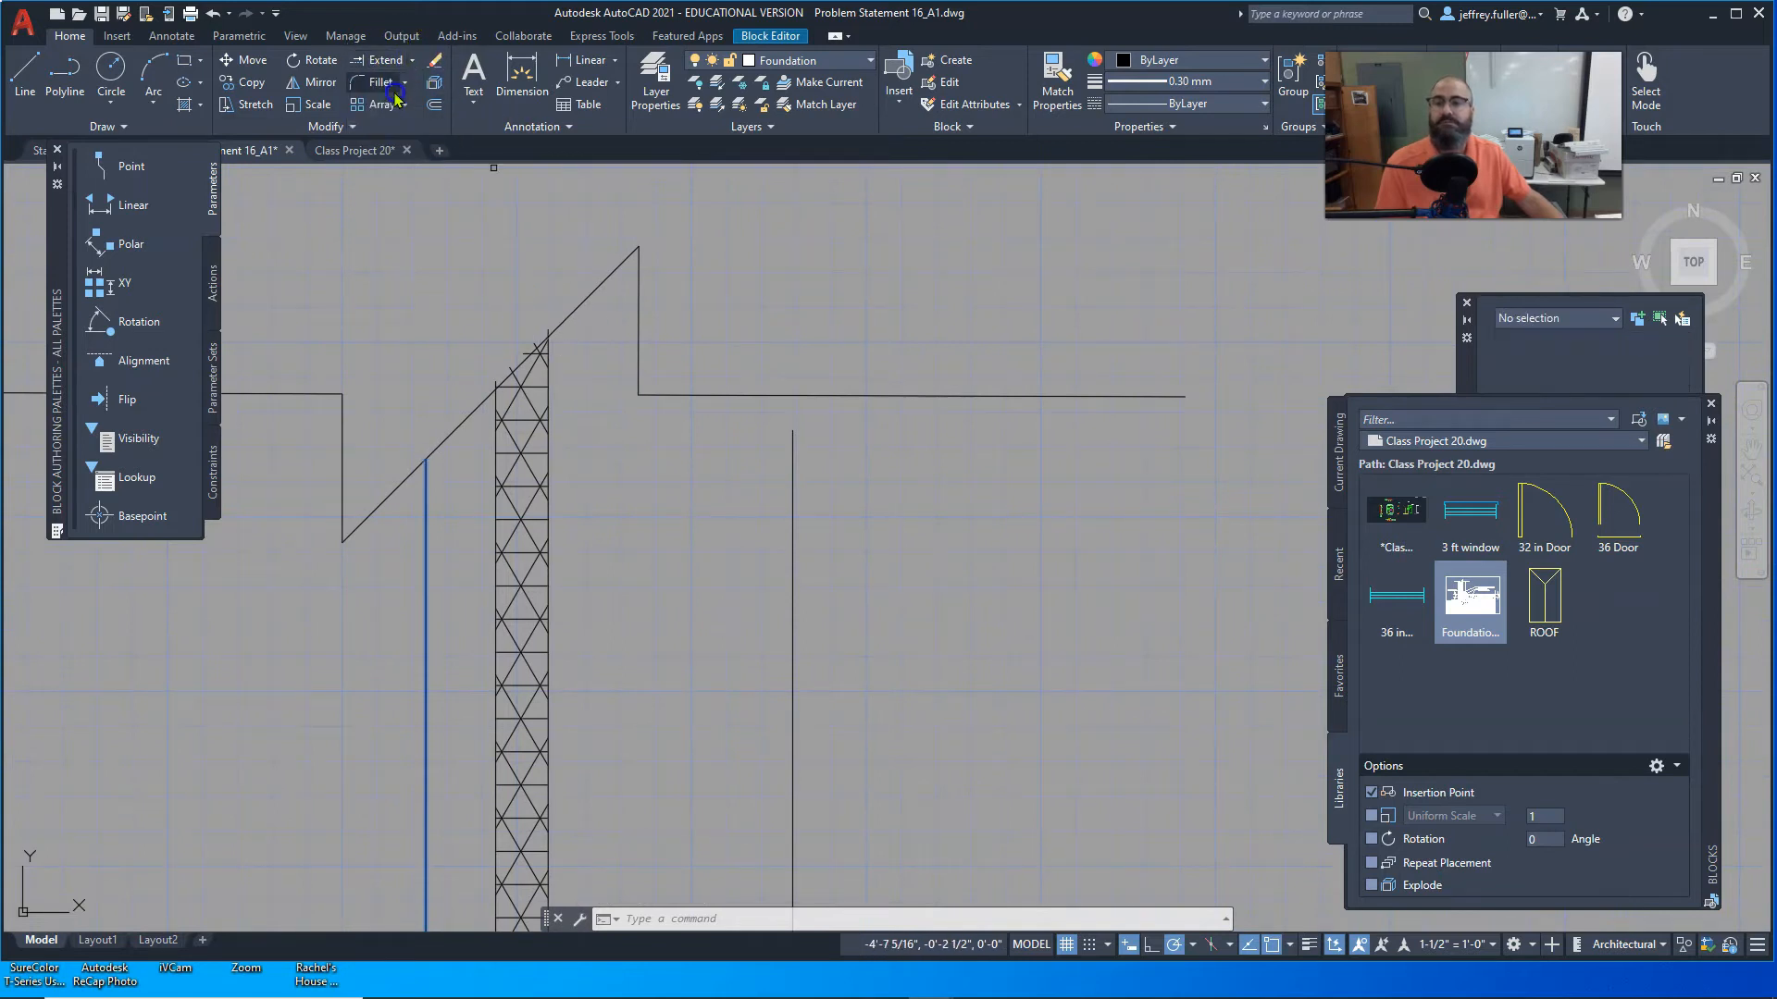
scroll(503, 296, "up", 2)
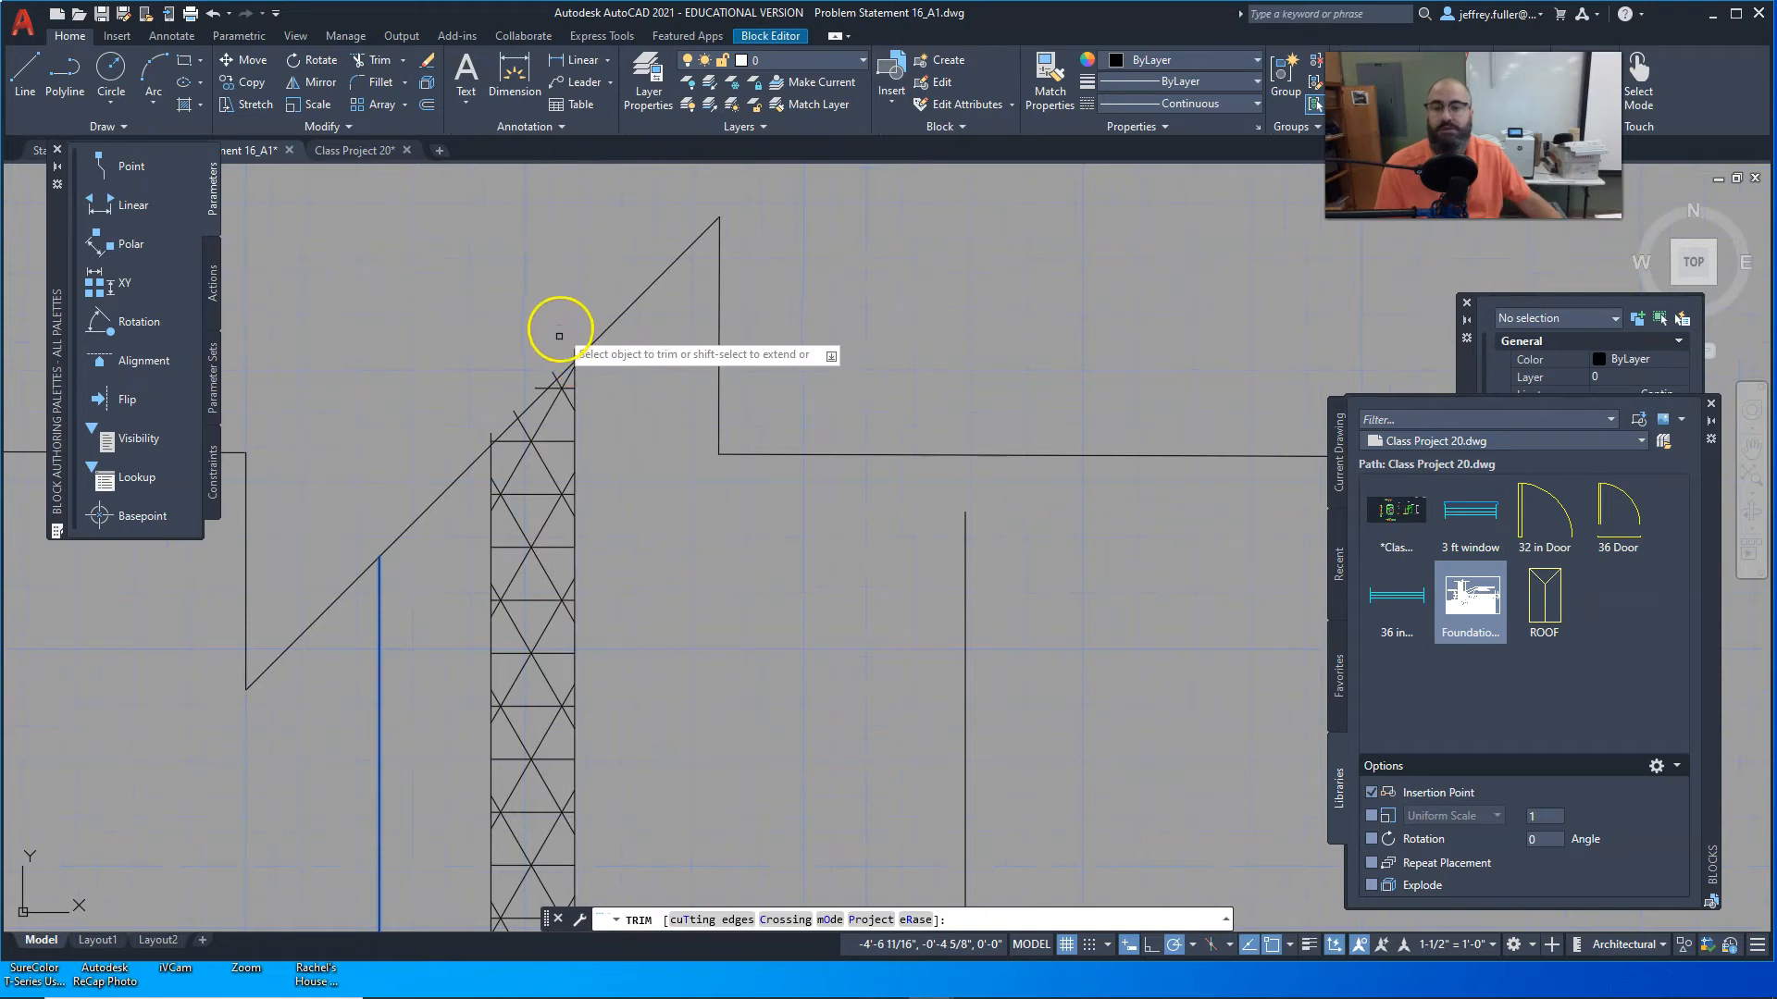
left_click(551, 373)
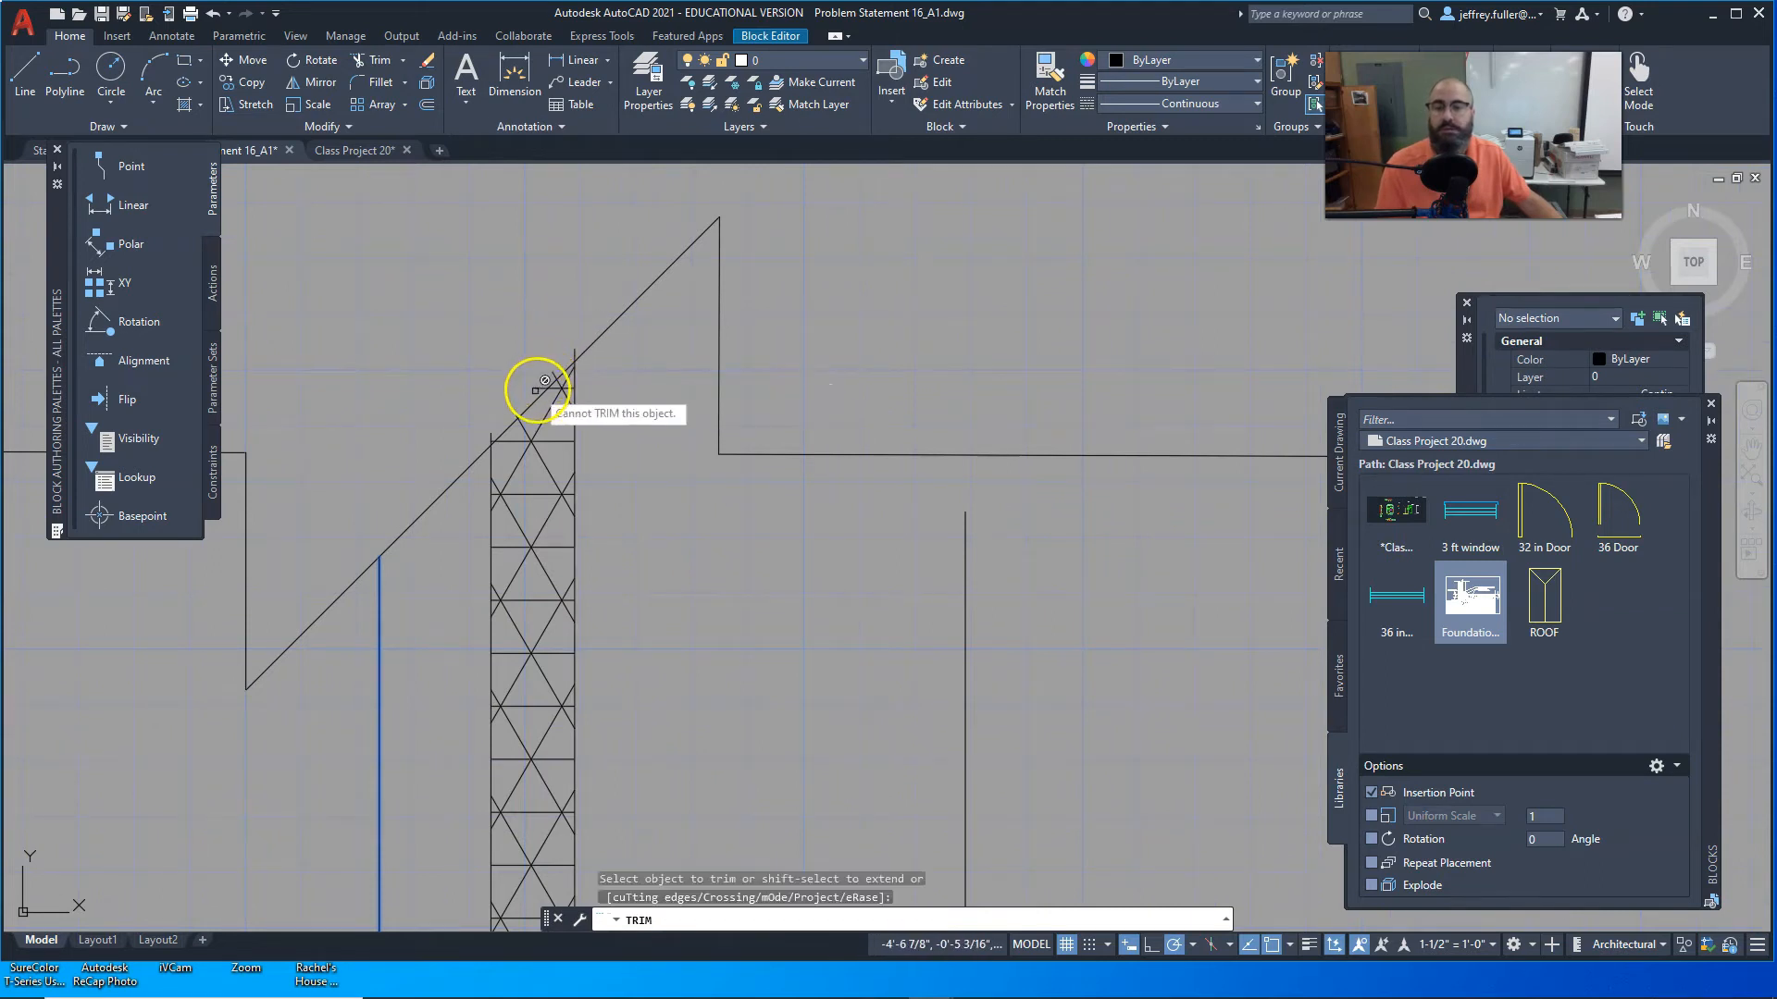
key("Escape")
key("Escape")
key("Escape")
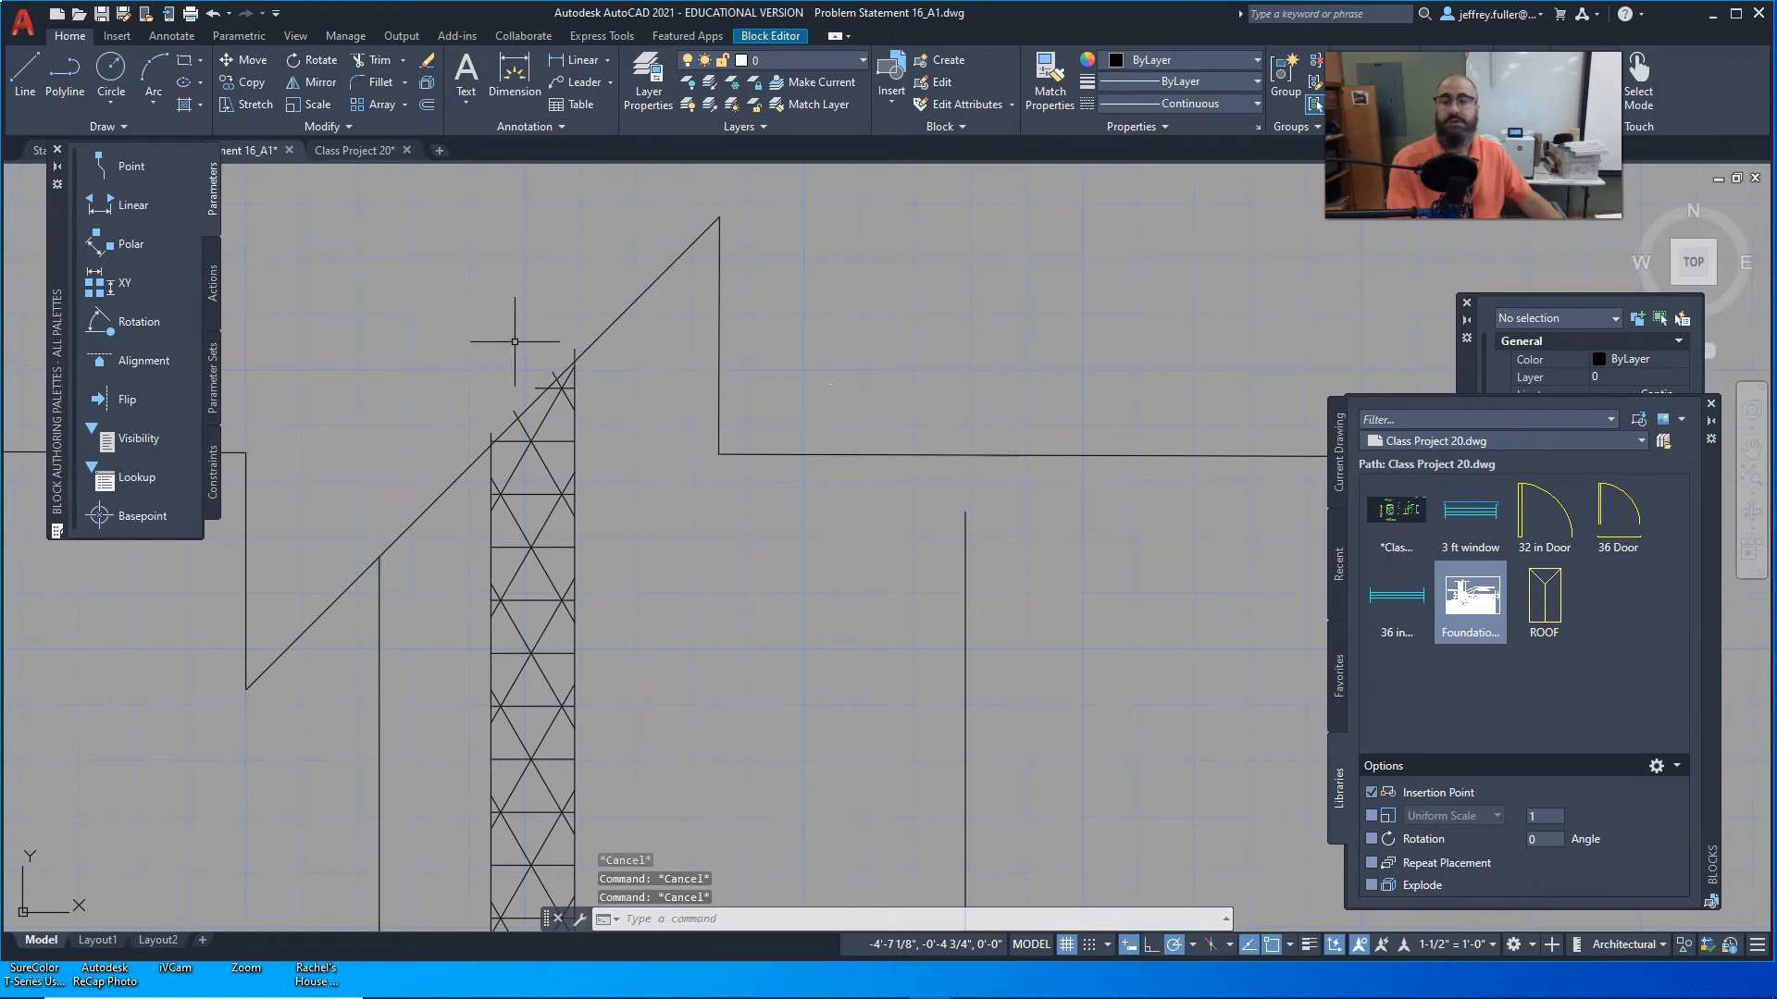
Step: Move the five-segment break line up about 1/8" so its diagonal meets the top of the sheathing hatch
left_click(620, 306)
left_click(720, 363)
left_click(778, 454)
scroll(794, 535, "down", 6)
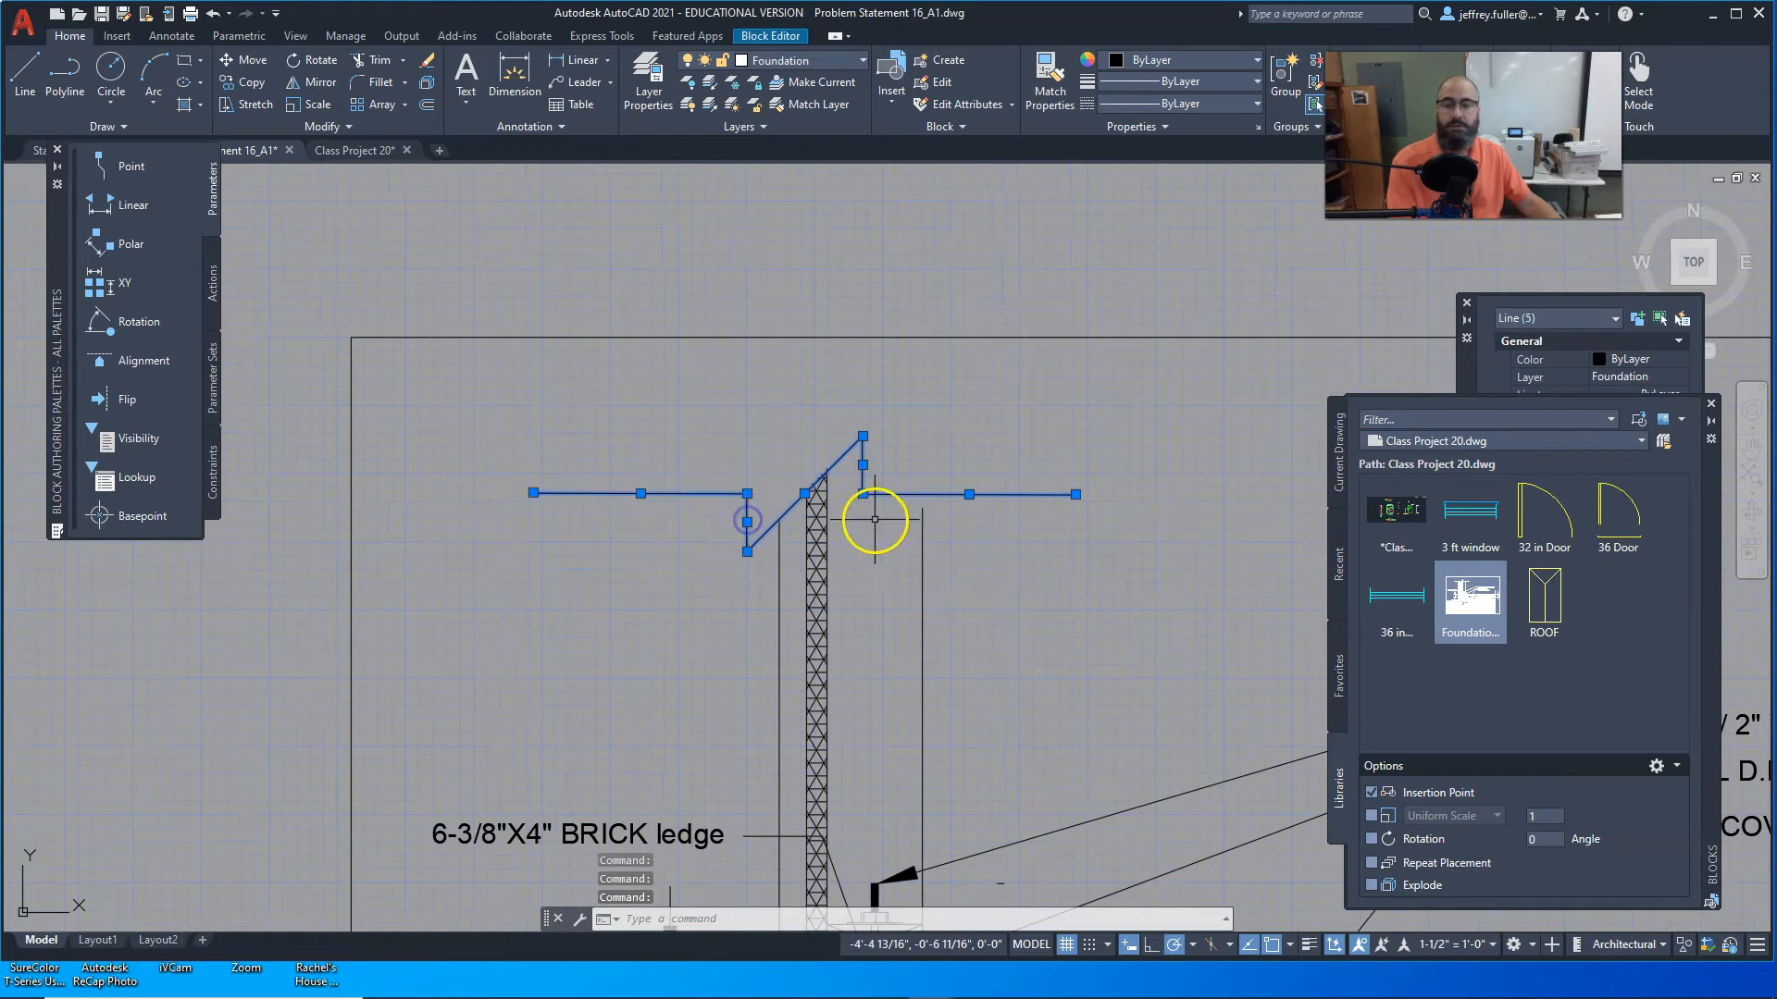
scroll(796, 512, "up", 5)
left_click(240, 59)
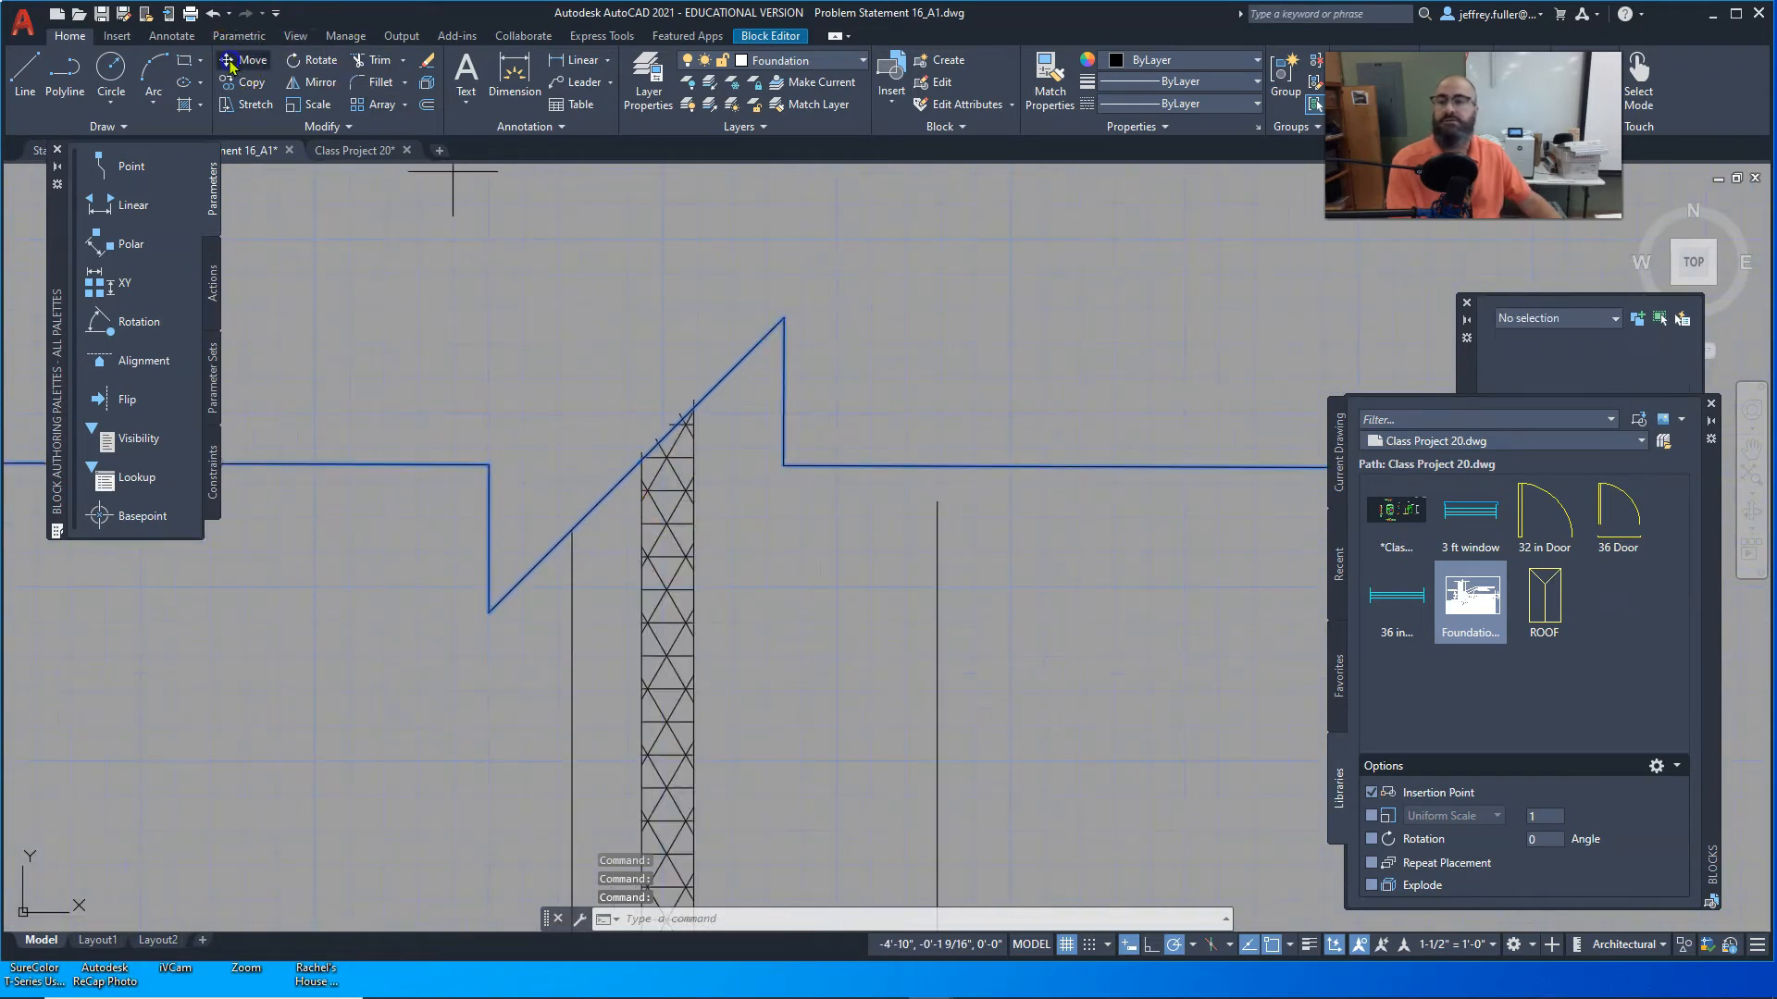
scroll(650, 360, "up", 4)
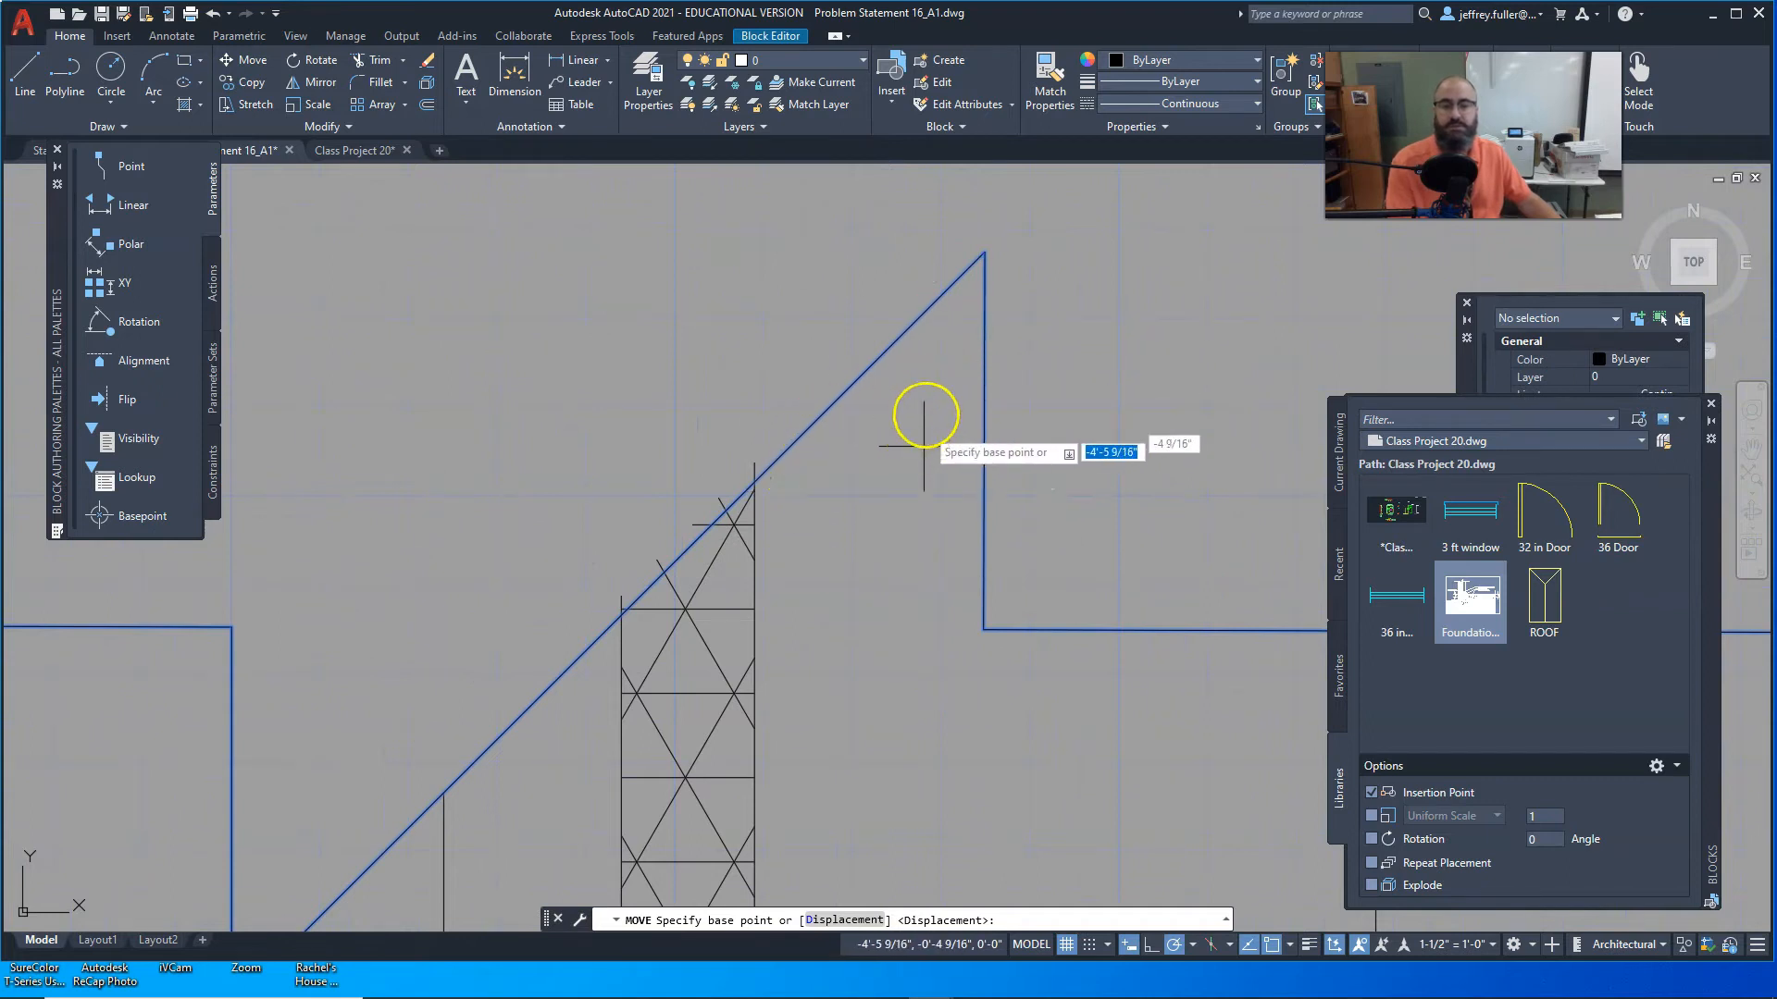
left_click(984, 251)
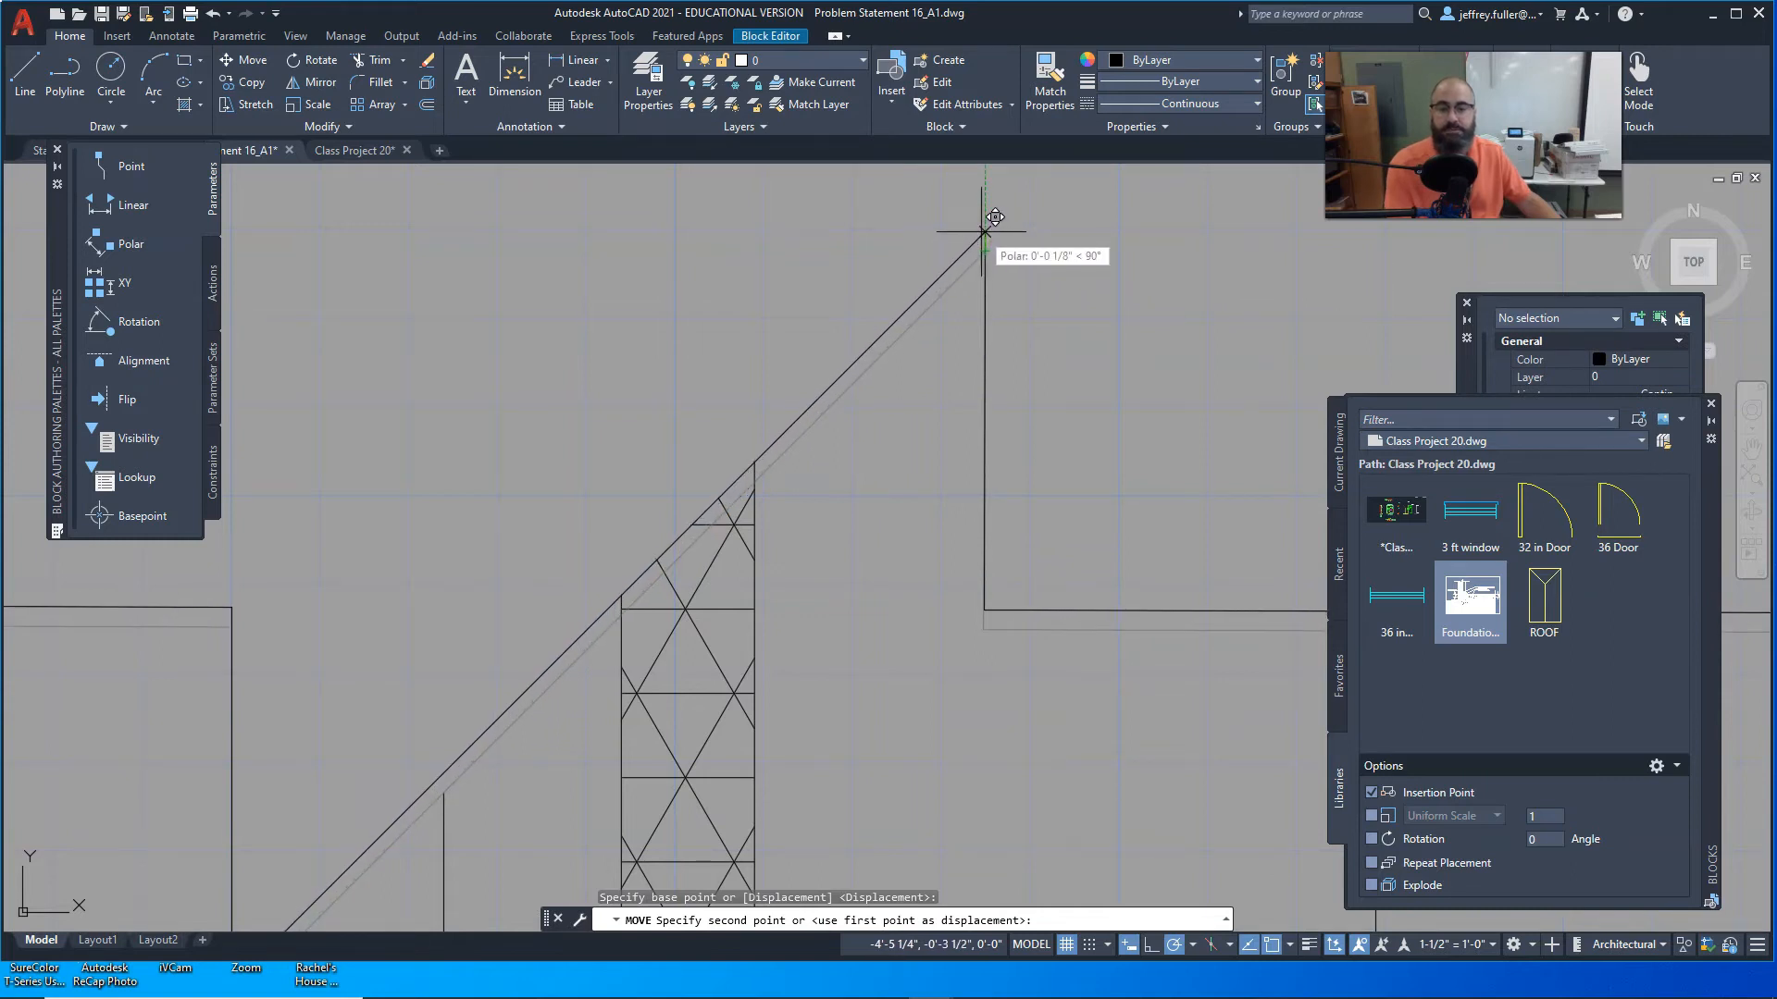
key("Escape")
scroll(935, 528, "down", 4)
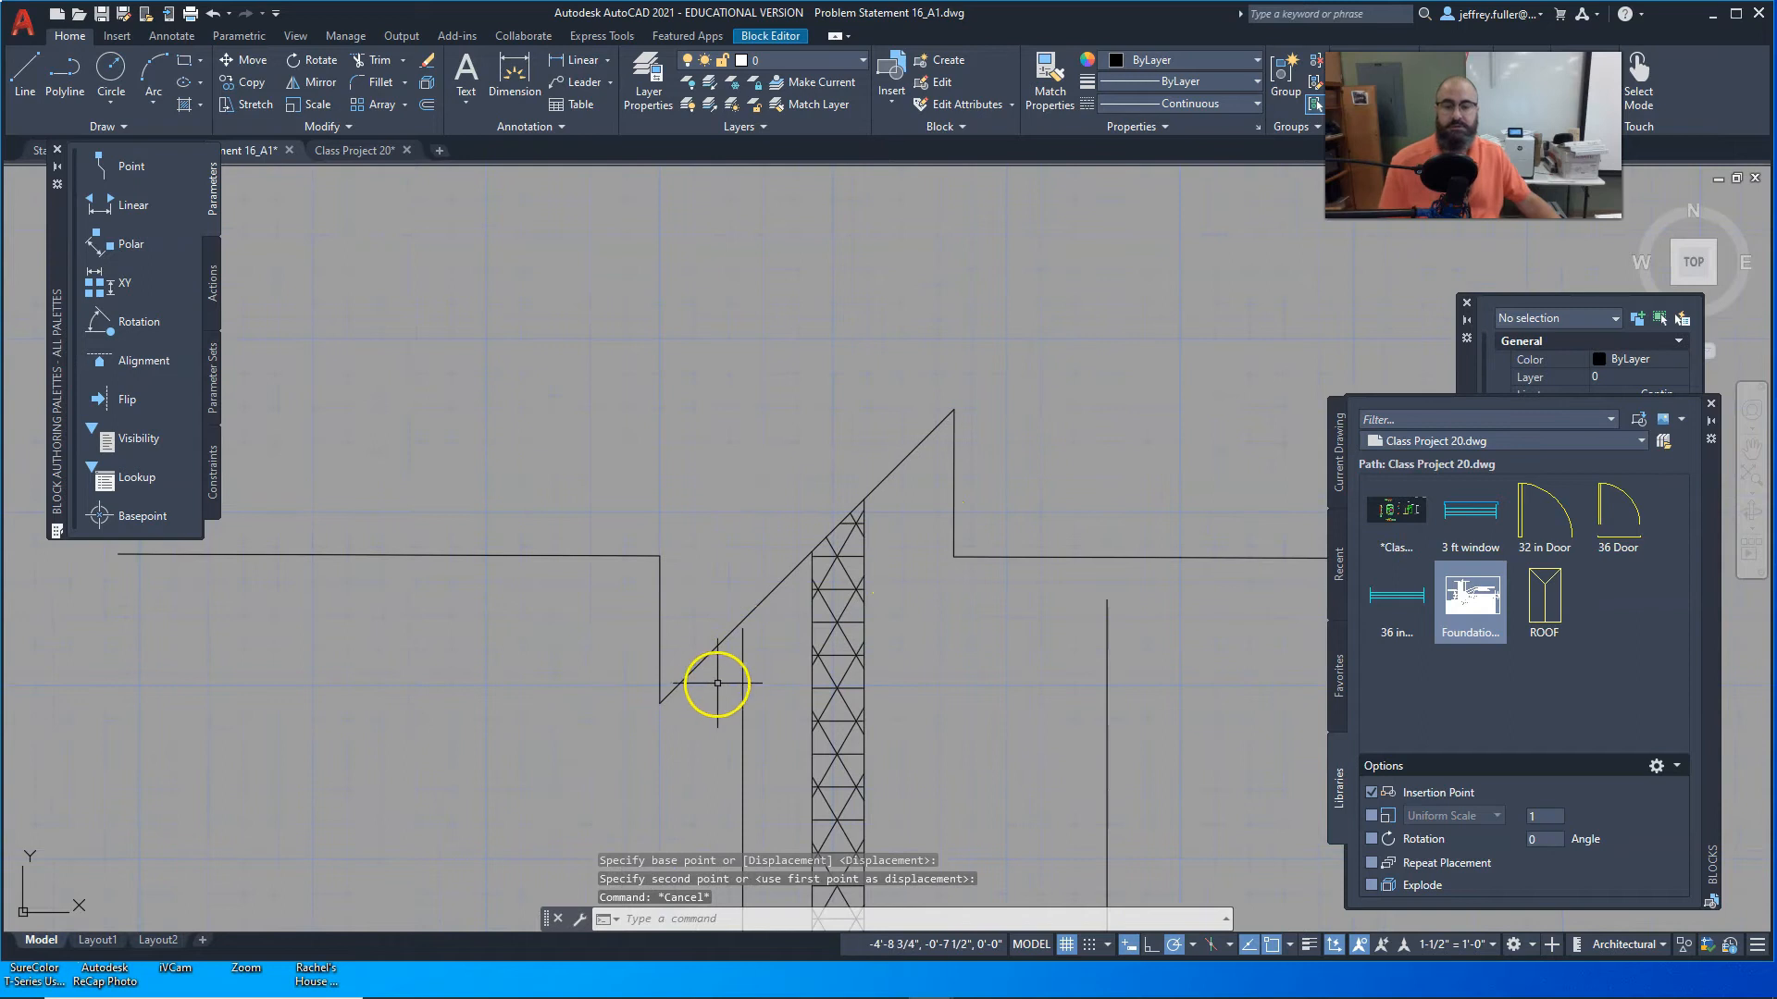
Step: Stretch the top end of the wall's outermost vertical line up onto the break line's diagonal
left_click(741, 657)
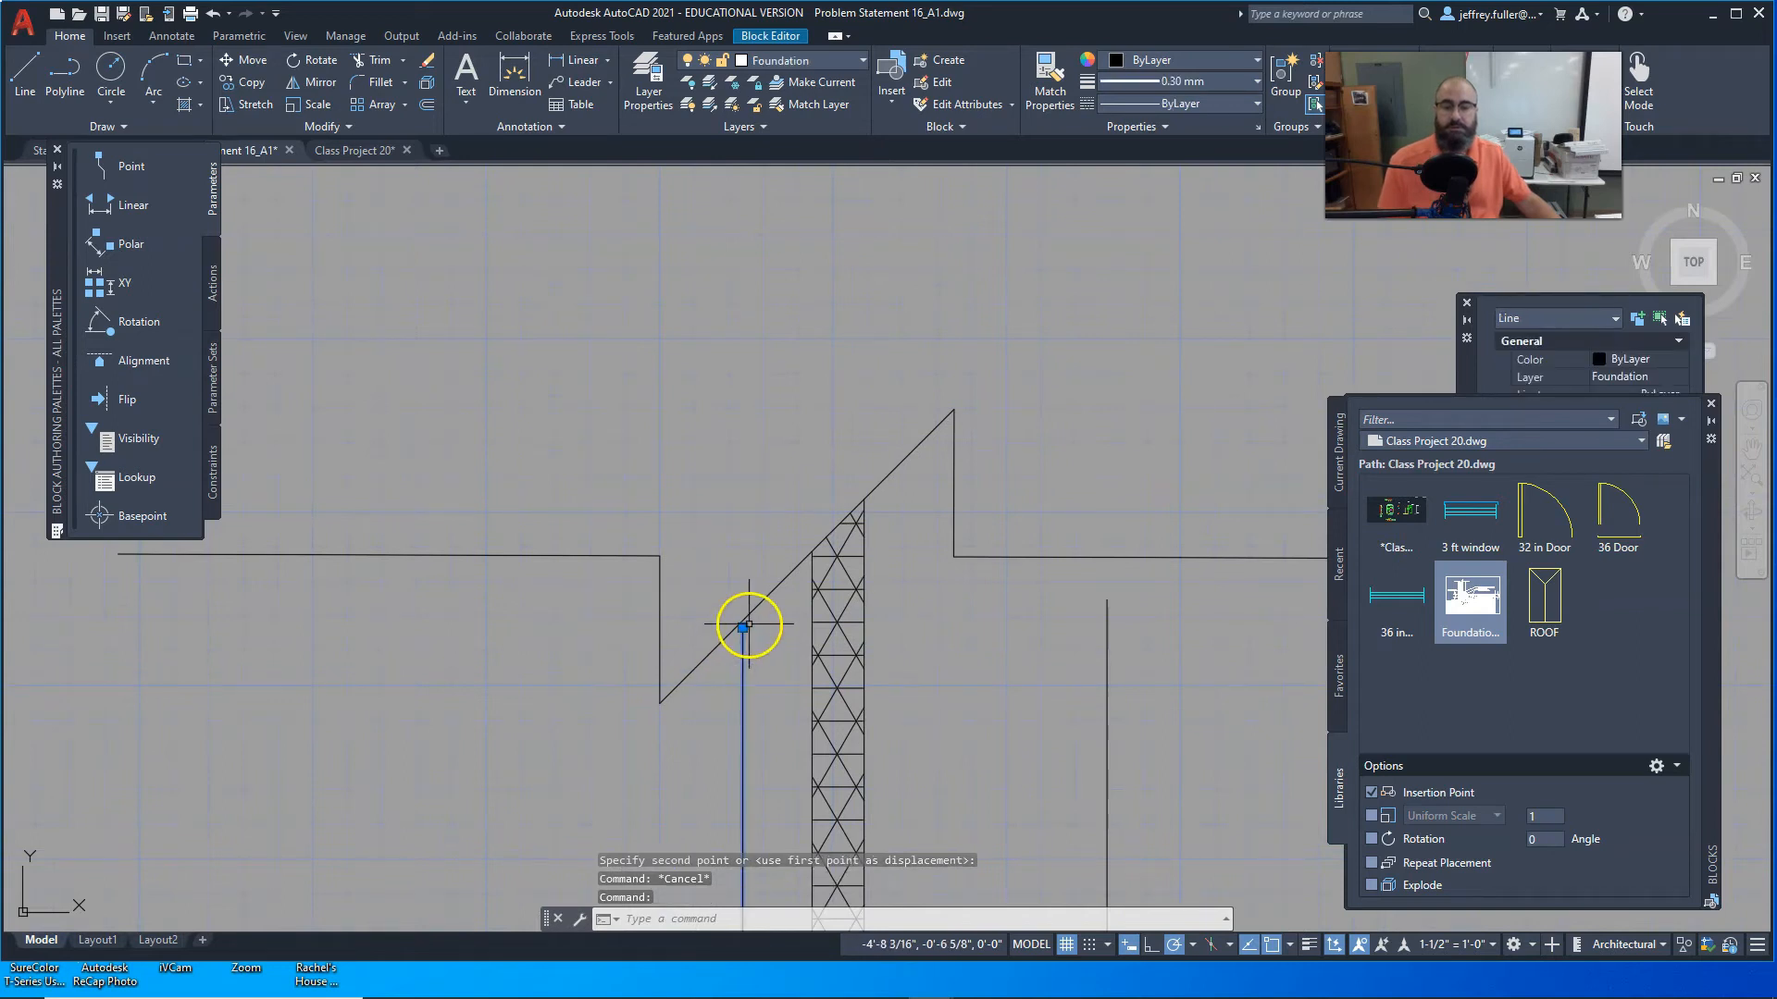
left_click(743, 627)
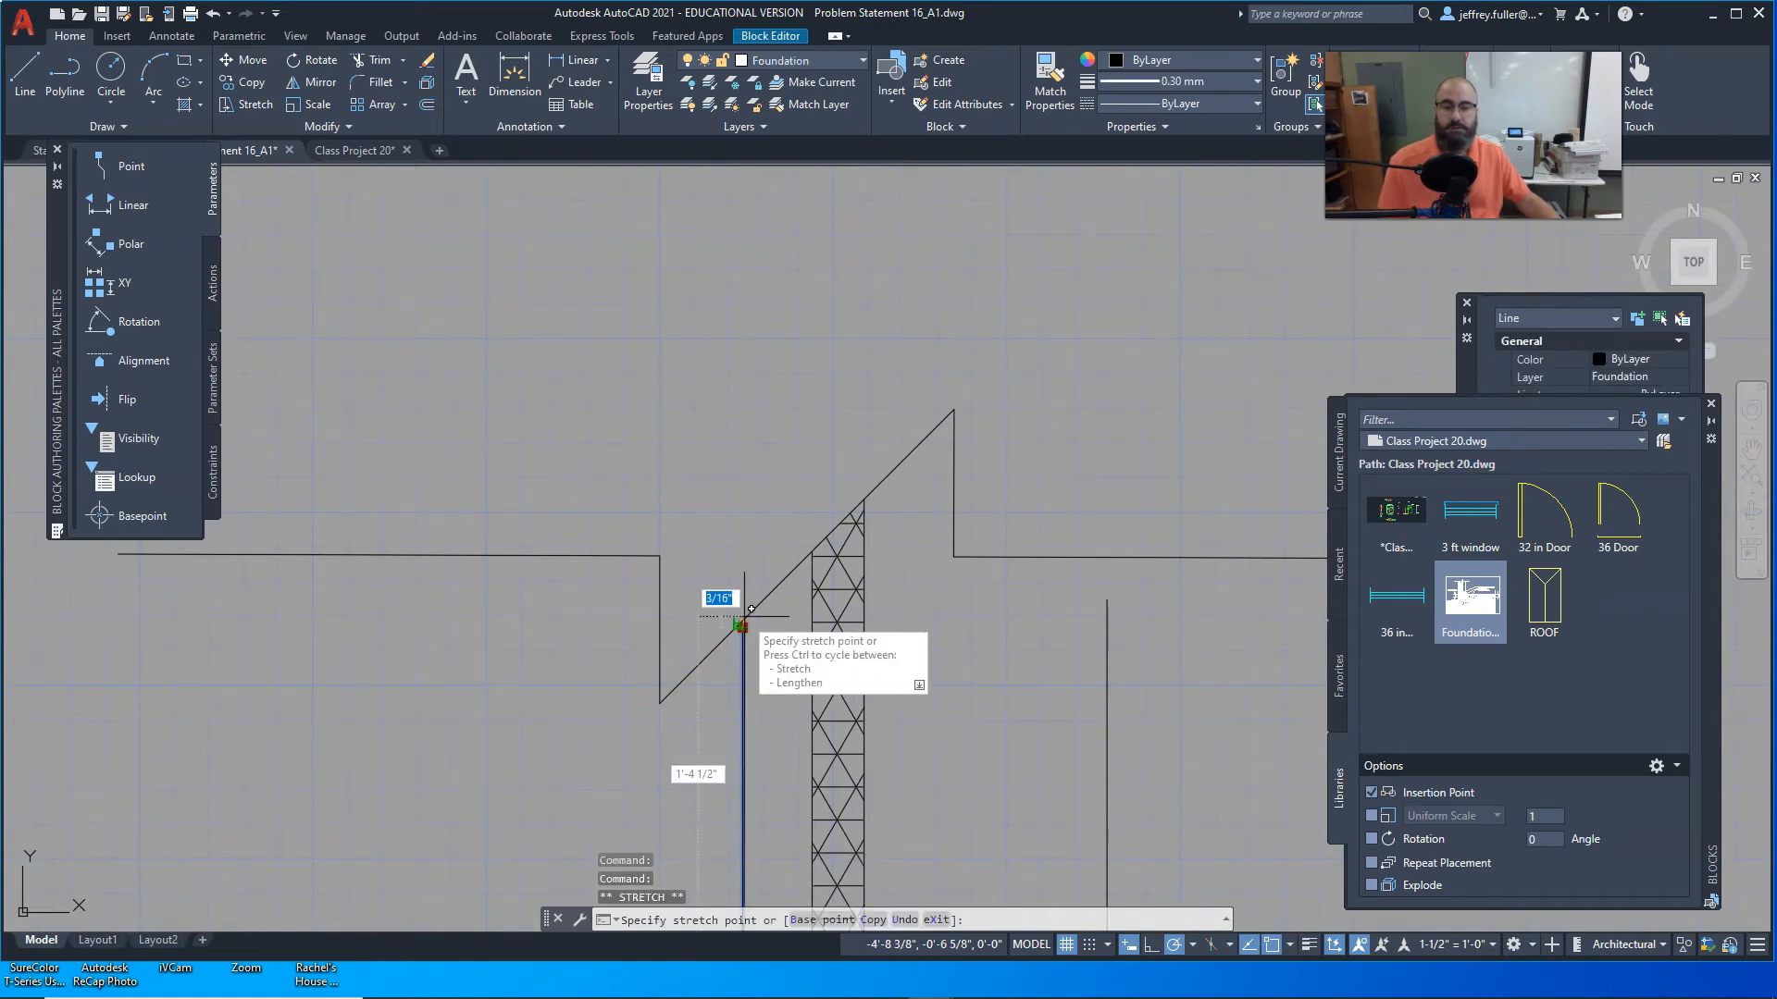
scroll(744, 617, "up", 5)
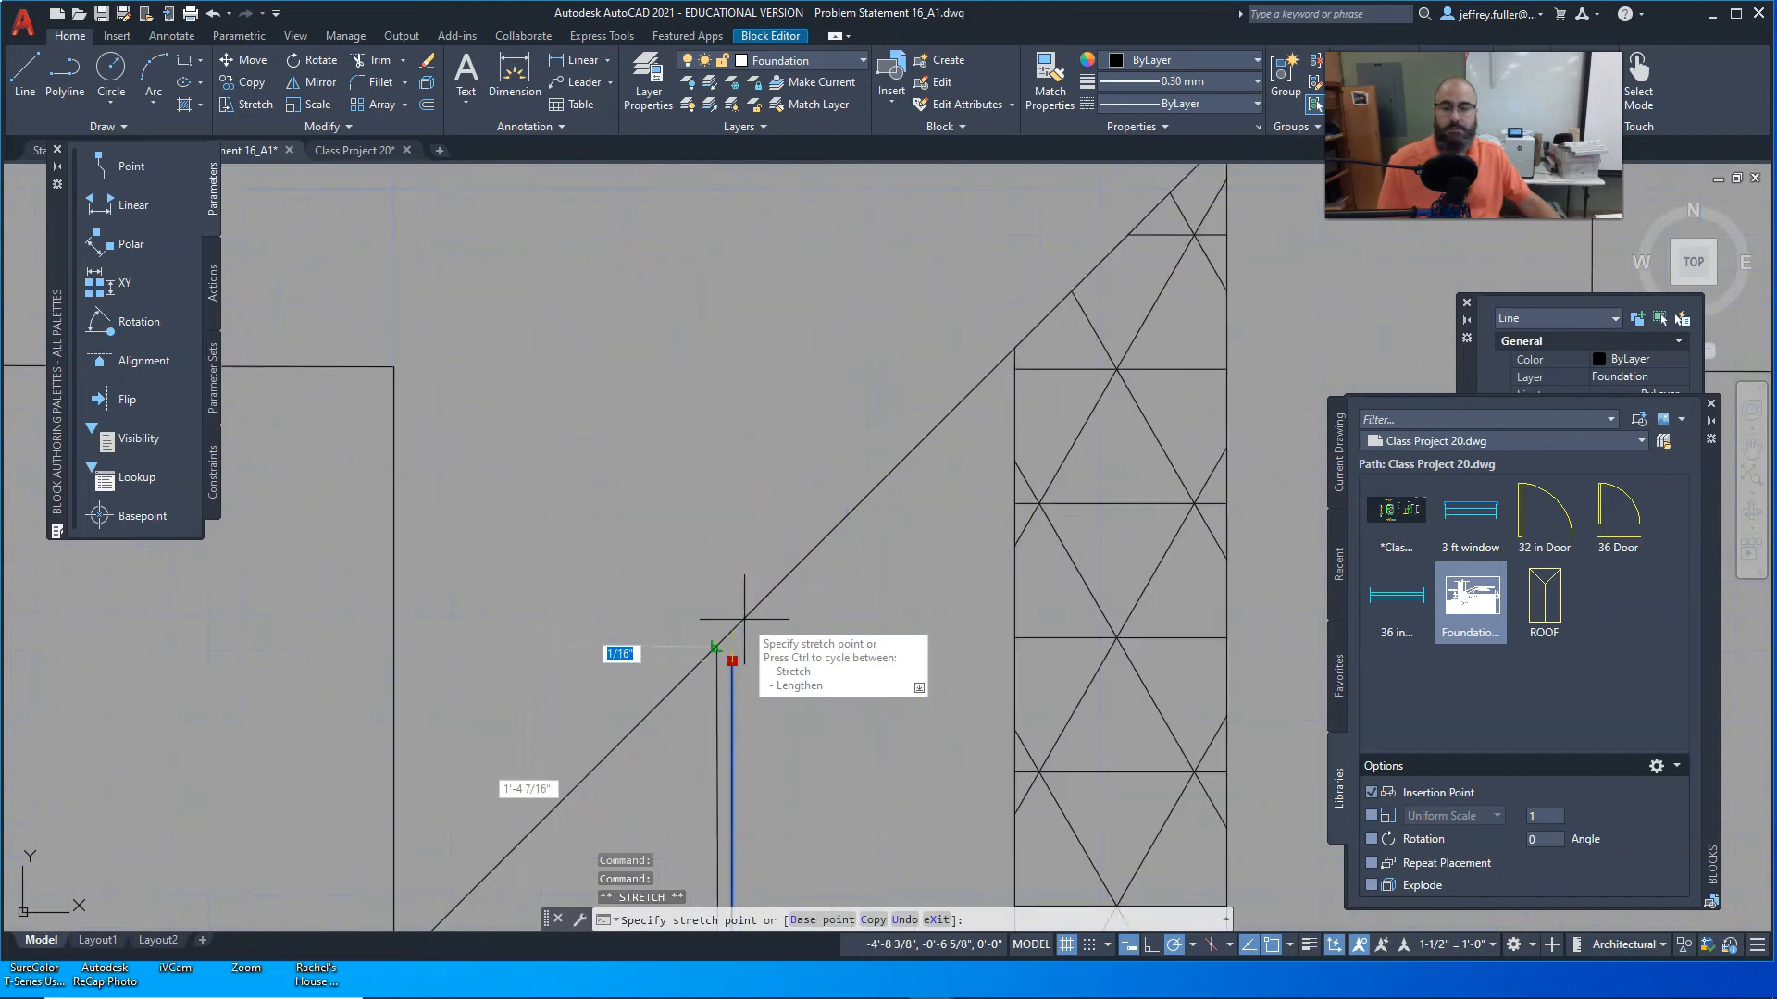
left_click(731, 633)
scroll(746, 726, "down", 5)
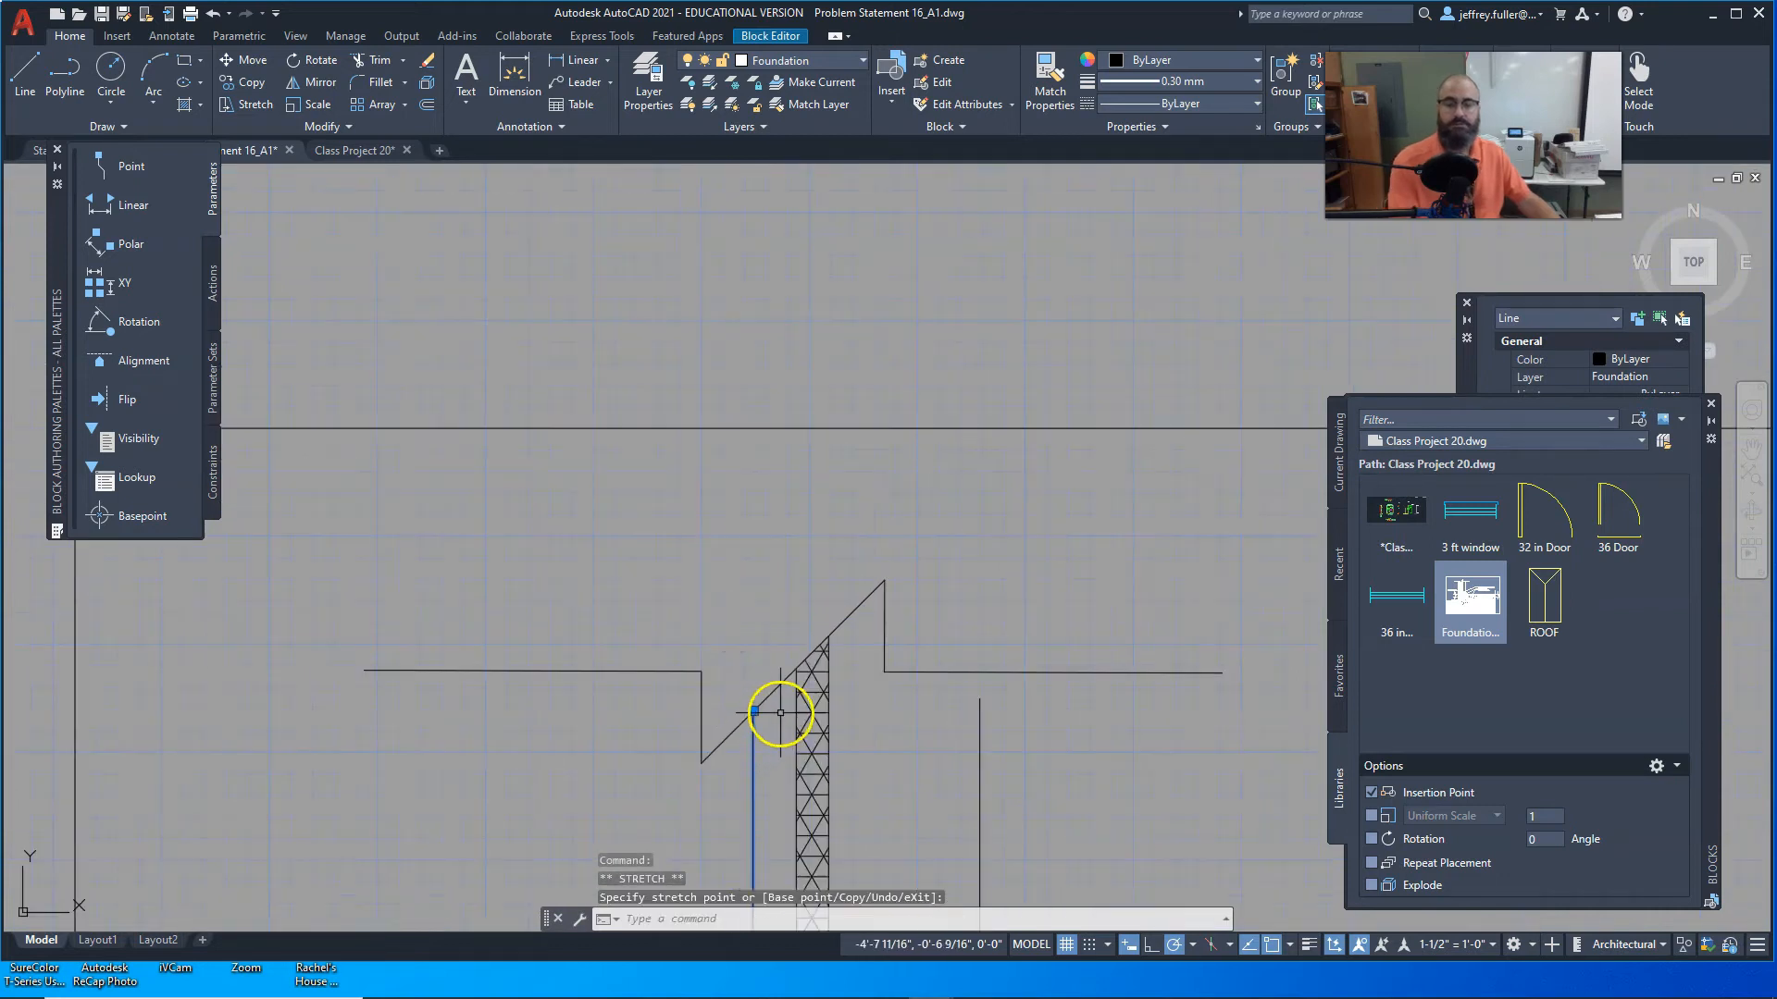
scroll(780, 713, "down", 5)
scroll(774, 714, "up", 4)
key("Escape")
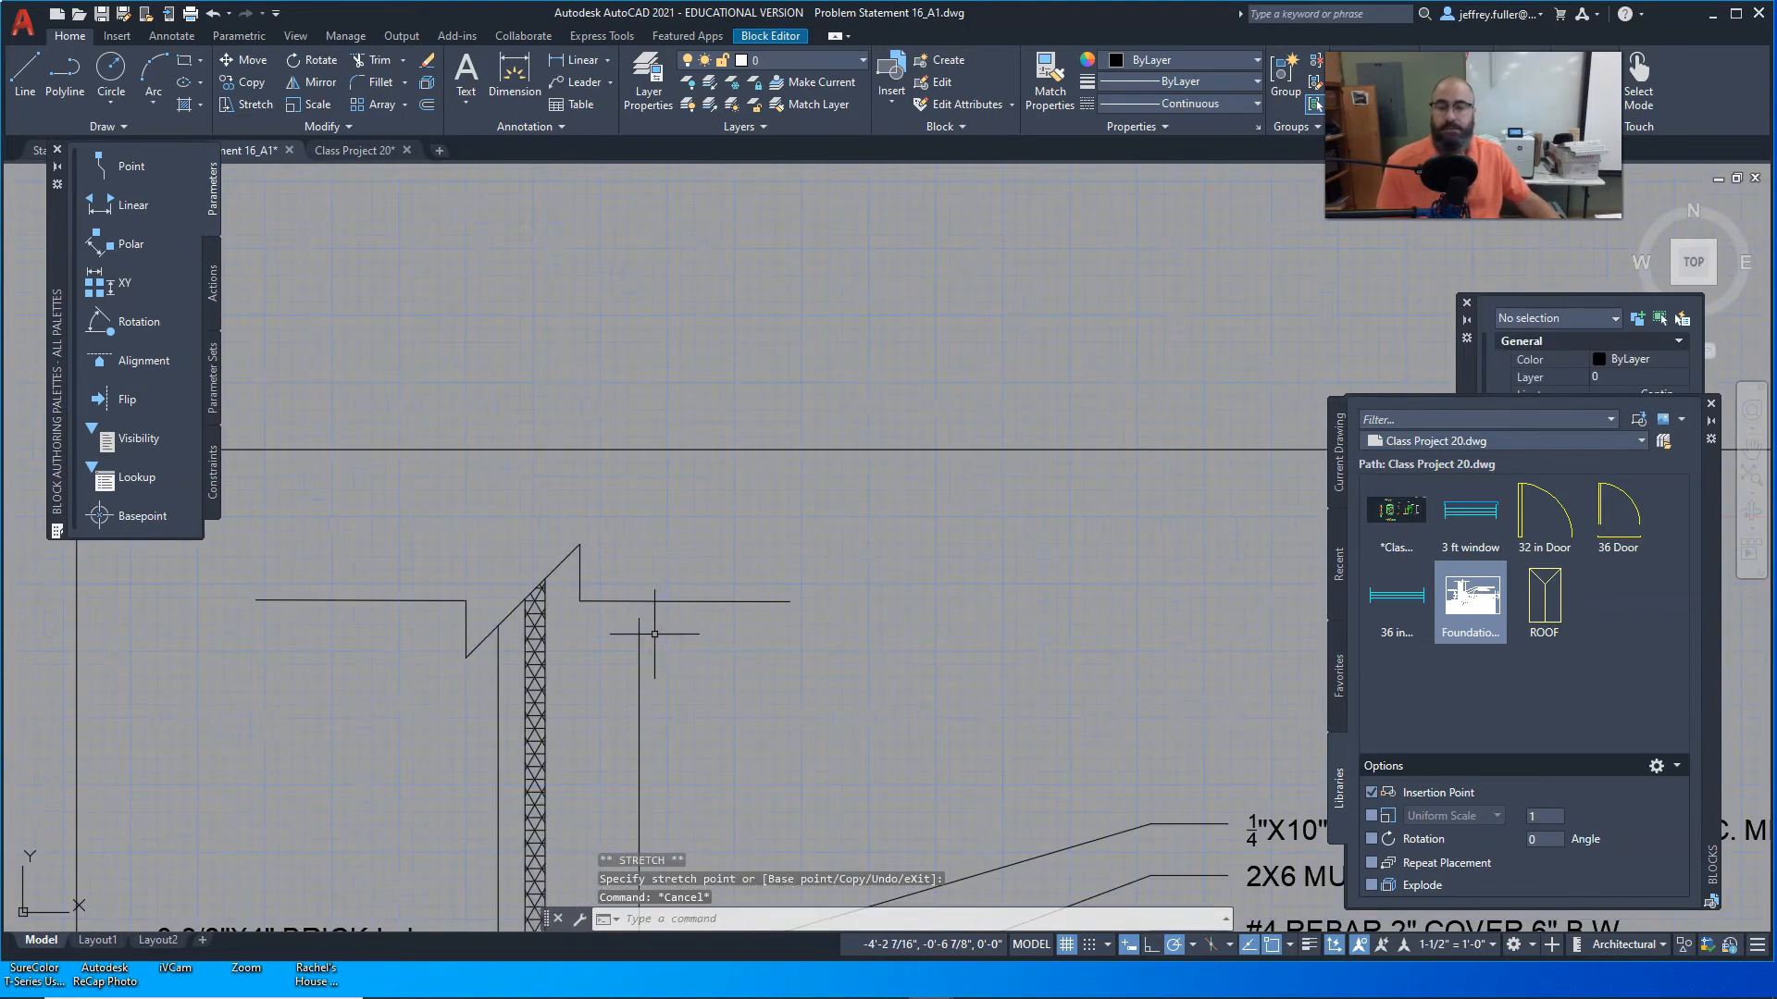
Step: Extend the wall's inner vertical stud line up to the break line's horizontal segment
left_click(396, 63)
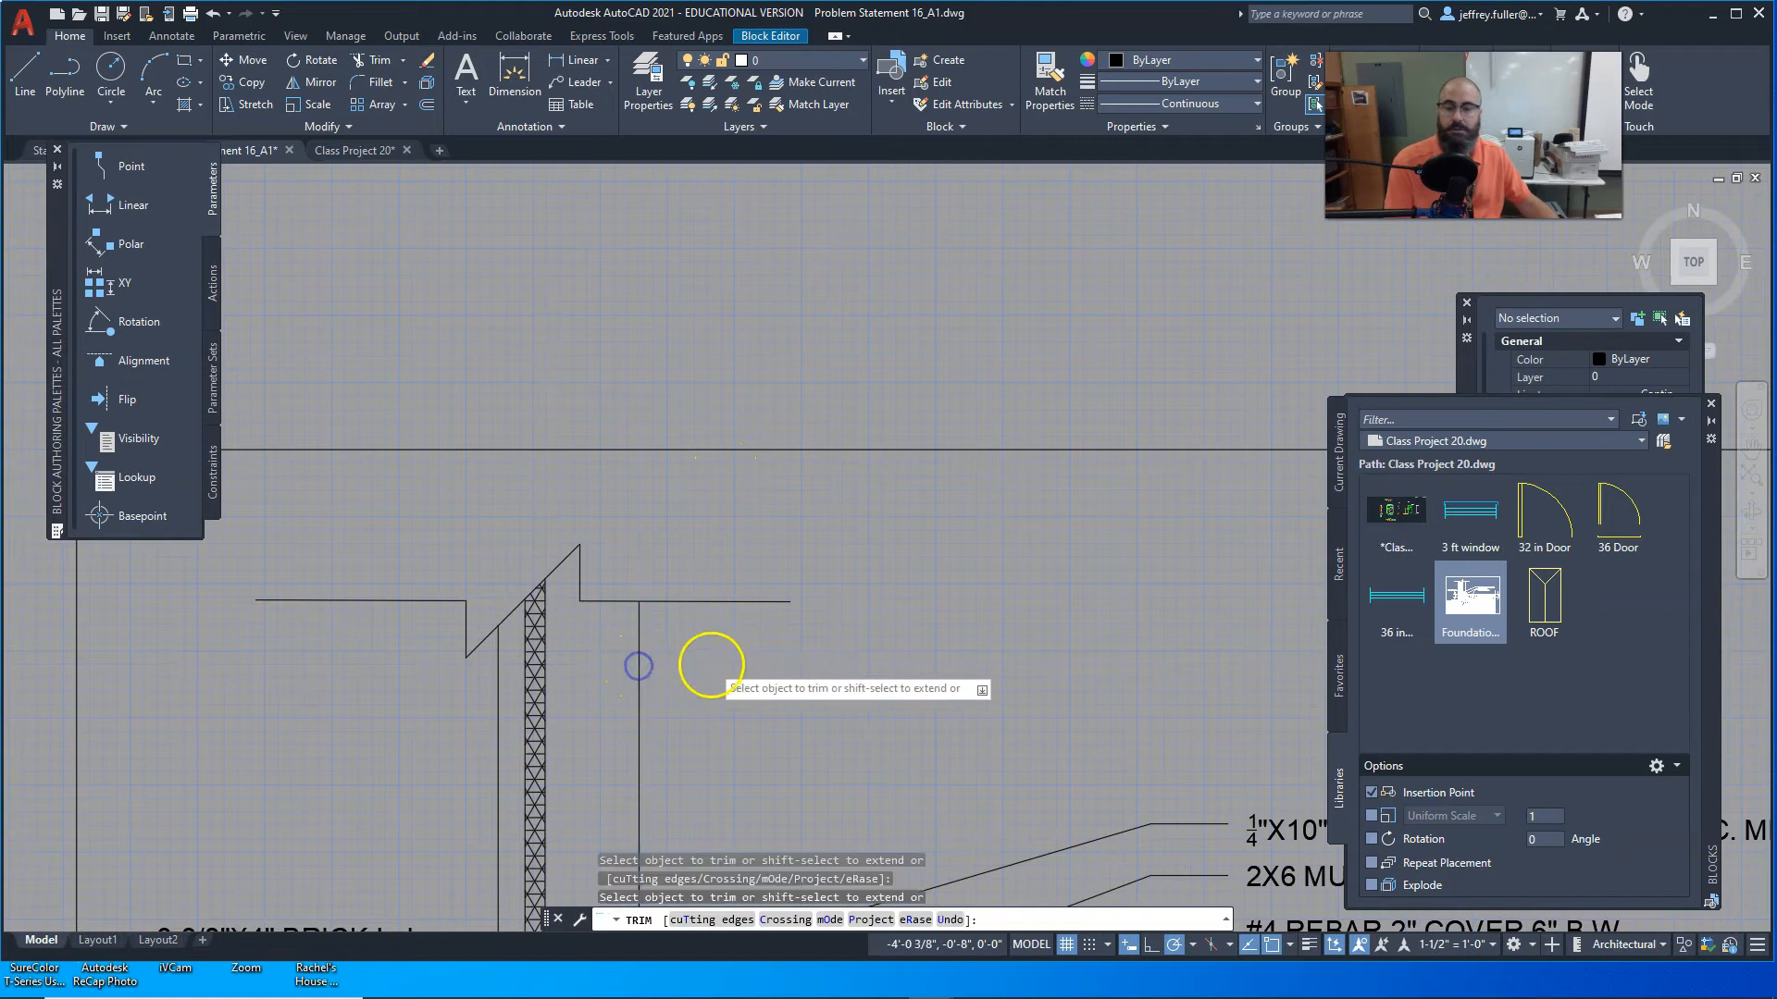
scroll(722, 602, "down", 4)
scroll(675, 508, "up", 7)
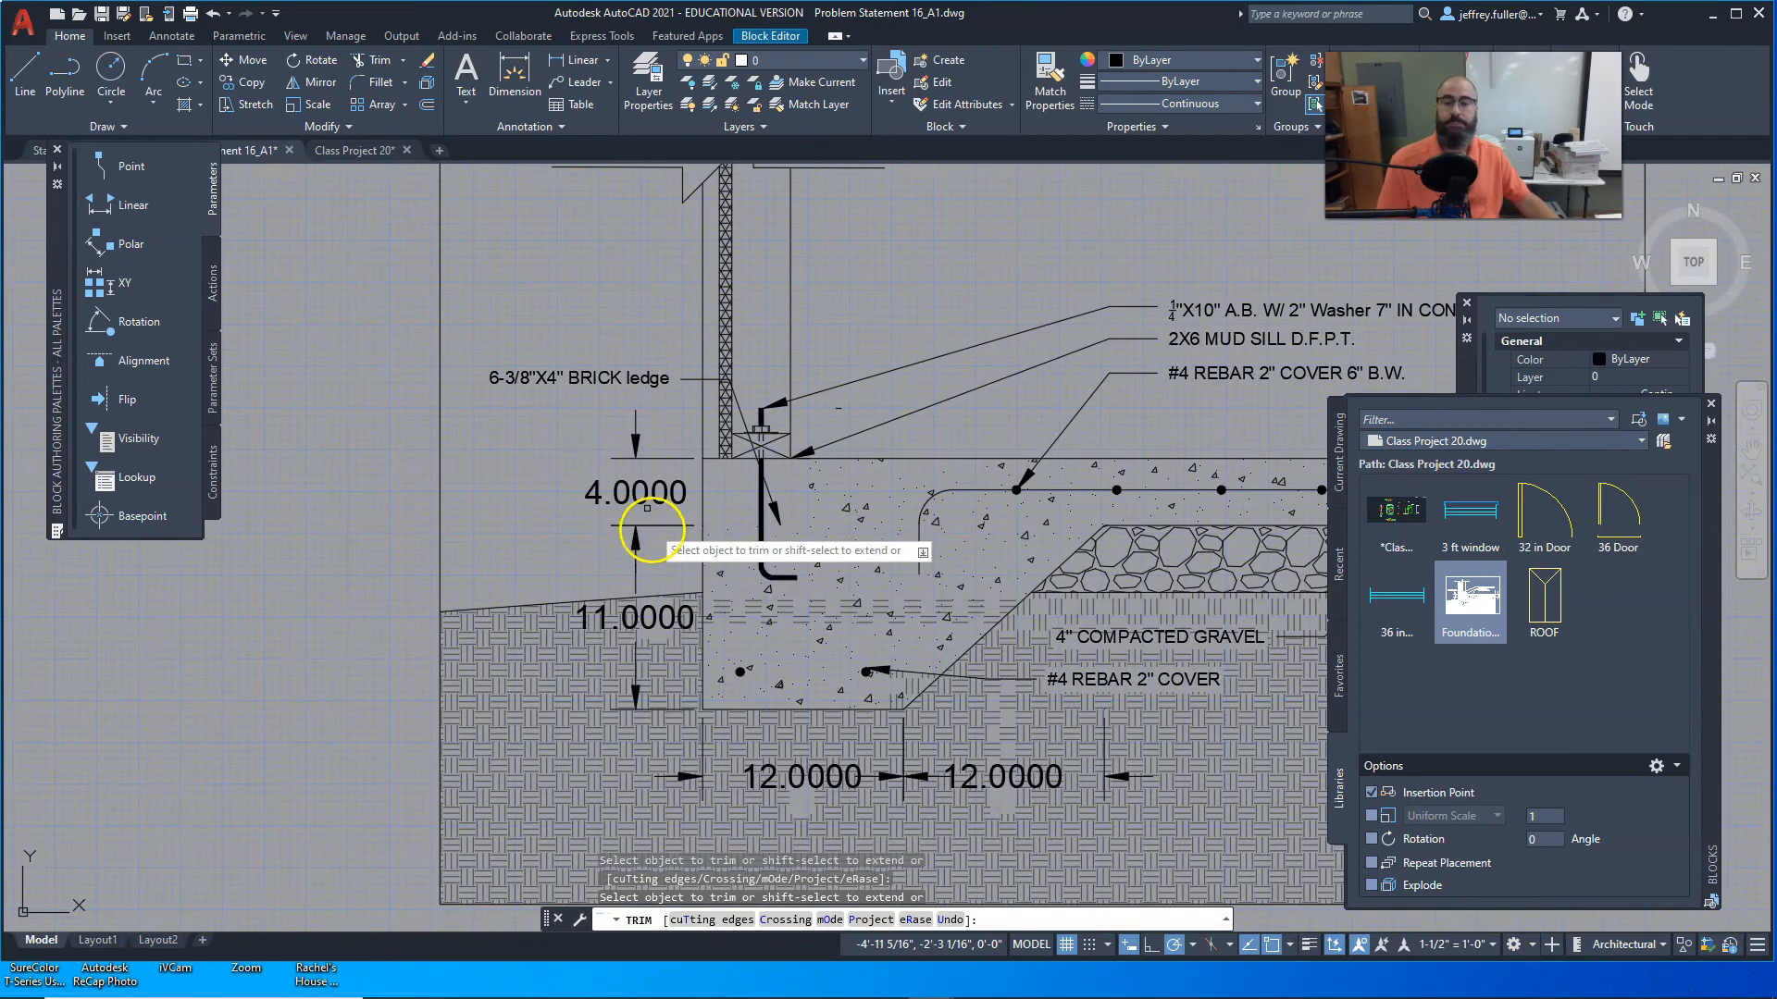
middle_click_drag(572, 449, 496, 496)
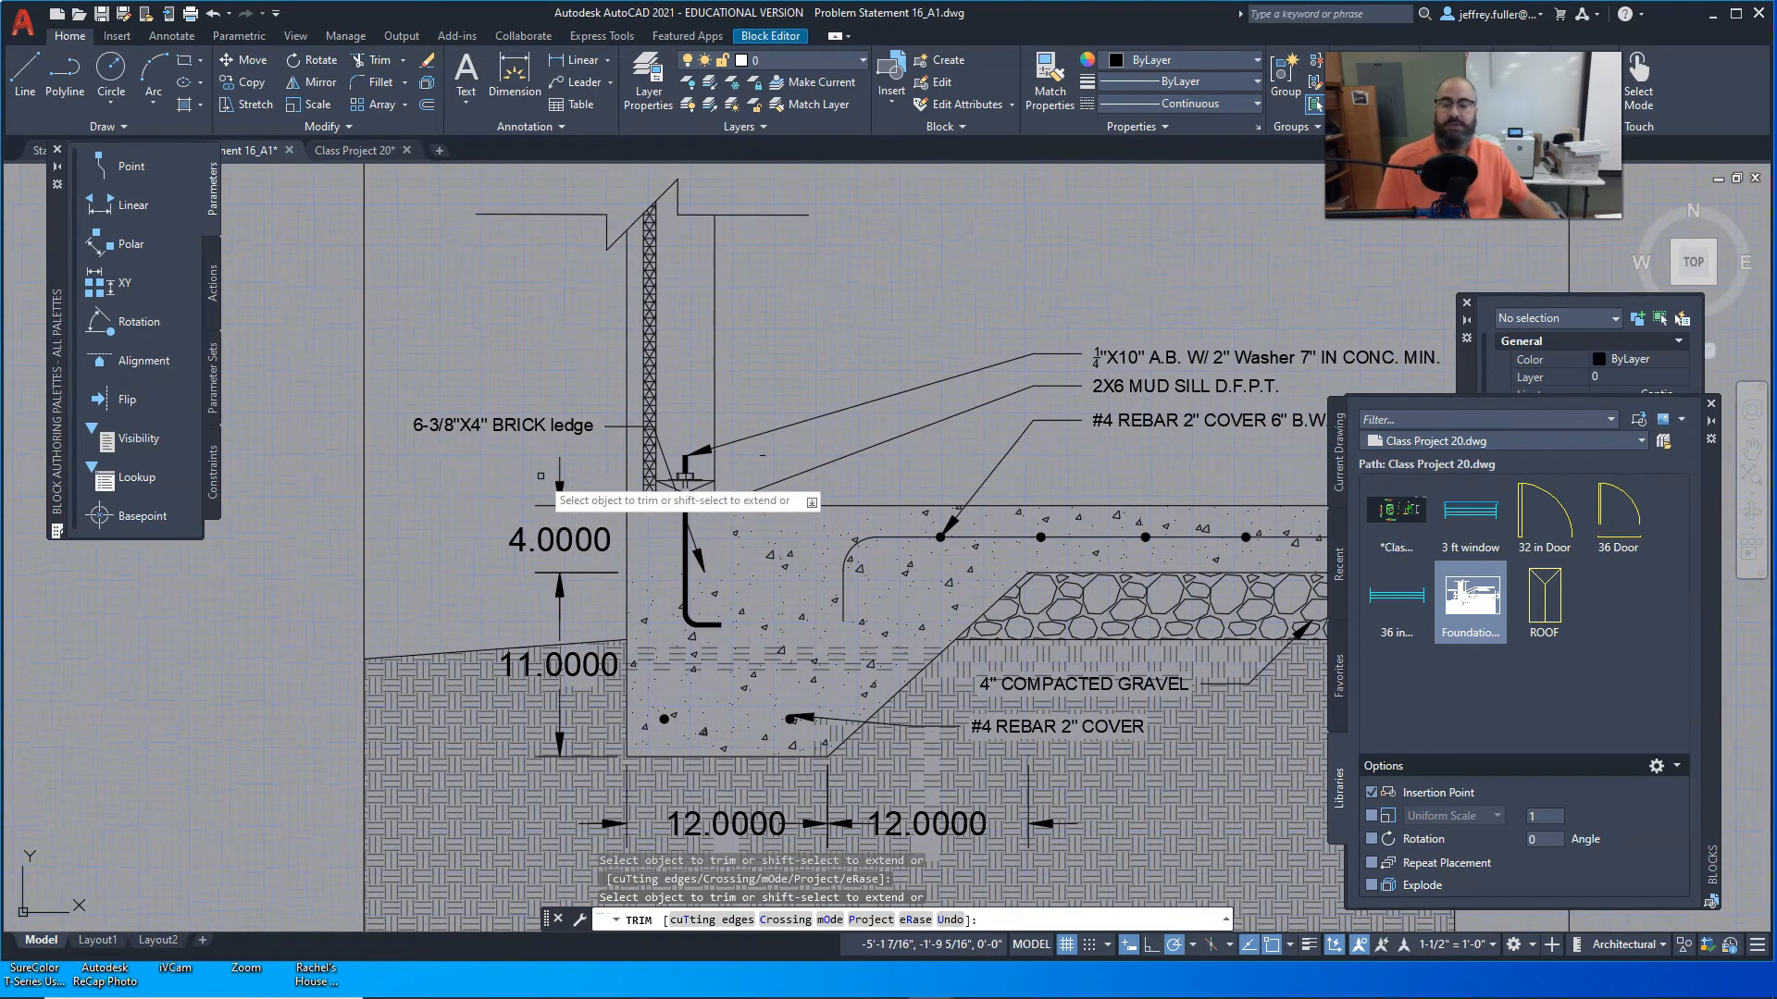
left_click(627, 309)
key("Escape")
key("Escape")
key("Escape")
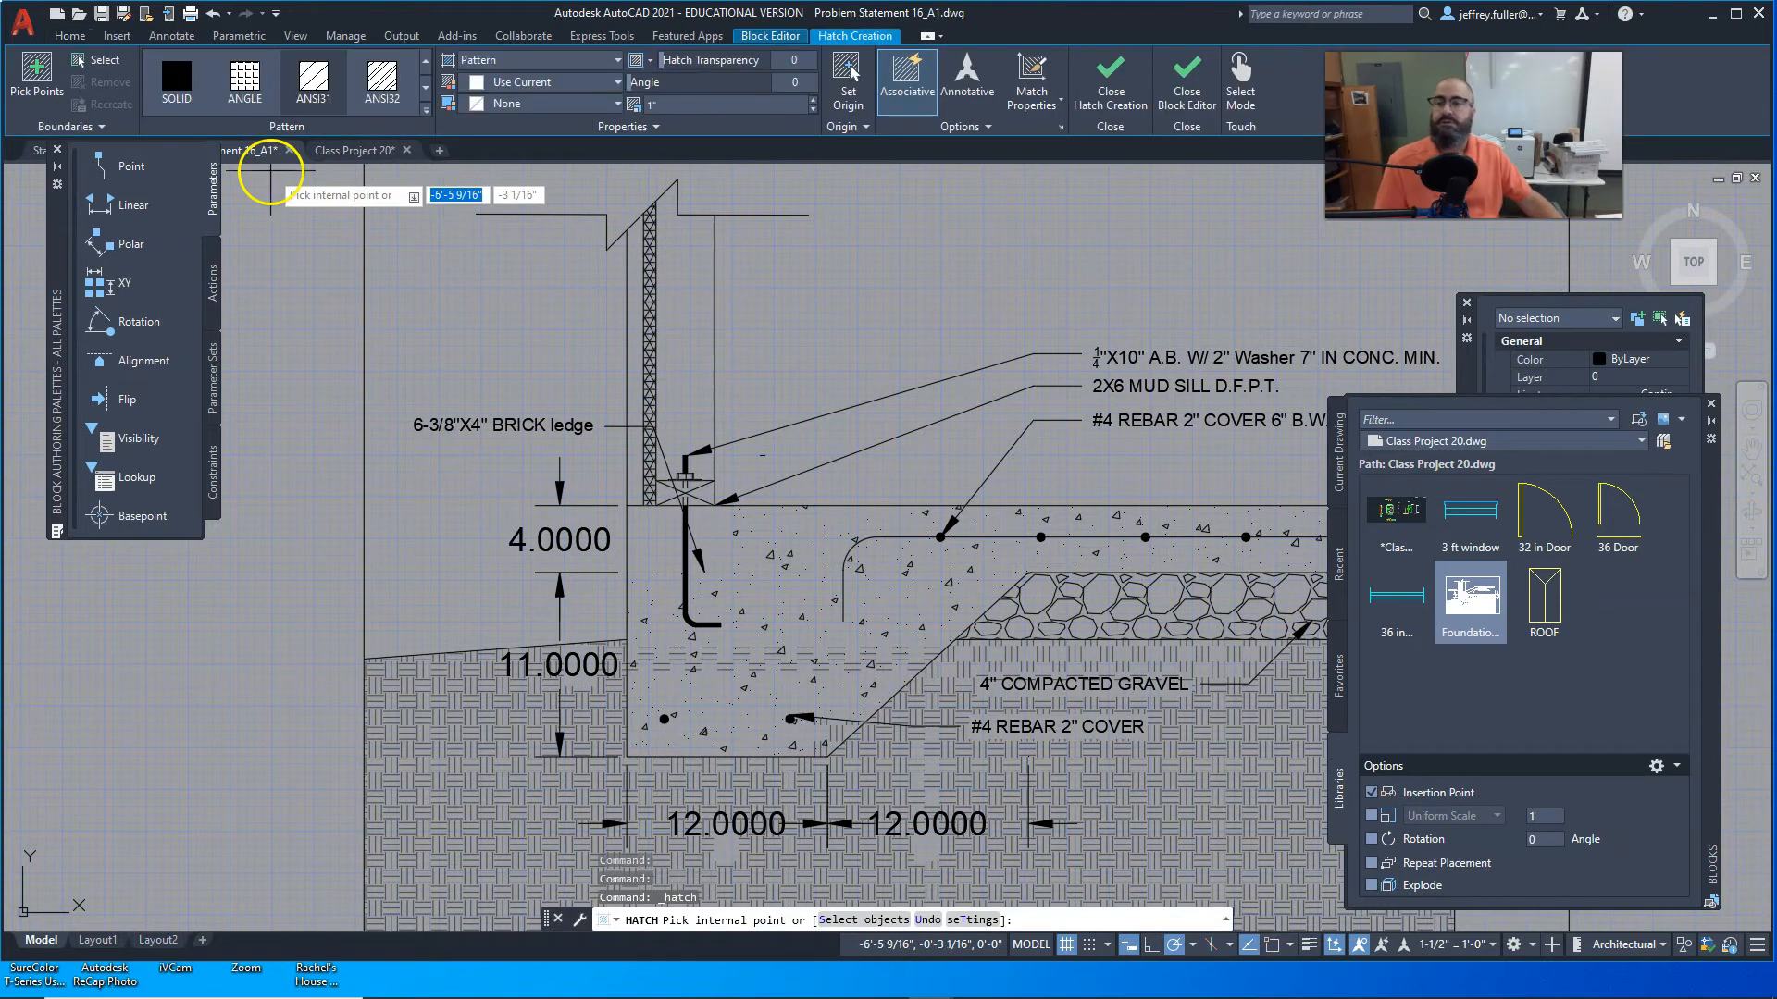
Step: Hatch both areas between the wall's outermost line and the sheathing with the ANSI32 pattern
scroll(326, 85, "down", 3)
scroll(327, 90, "down", 7)
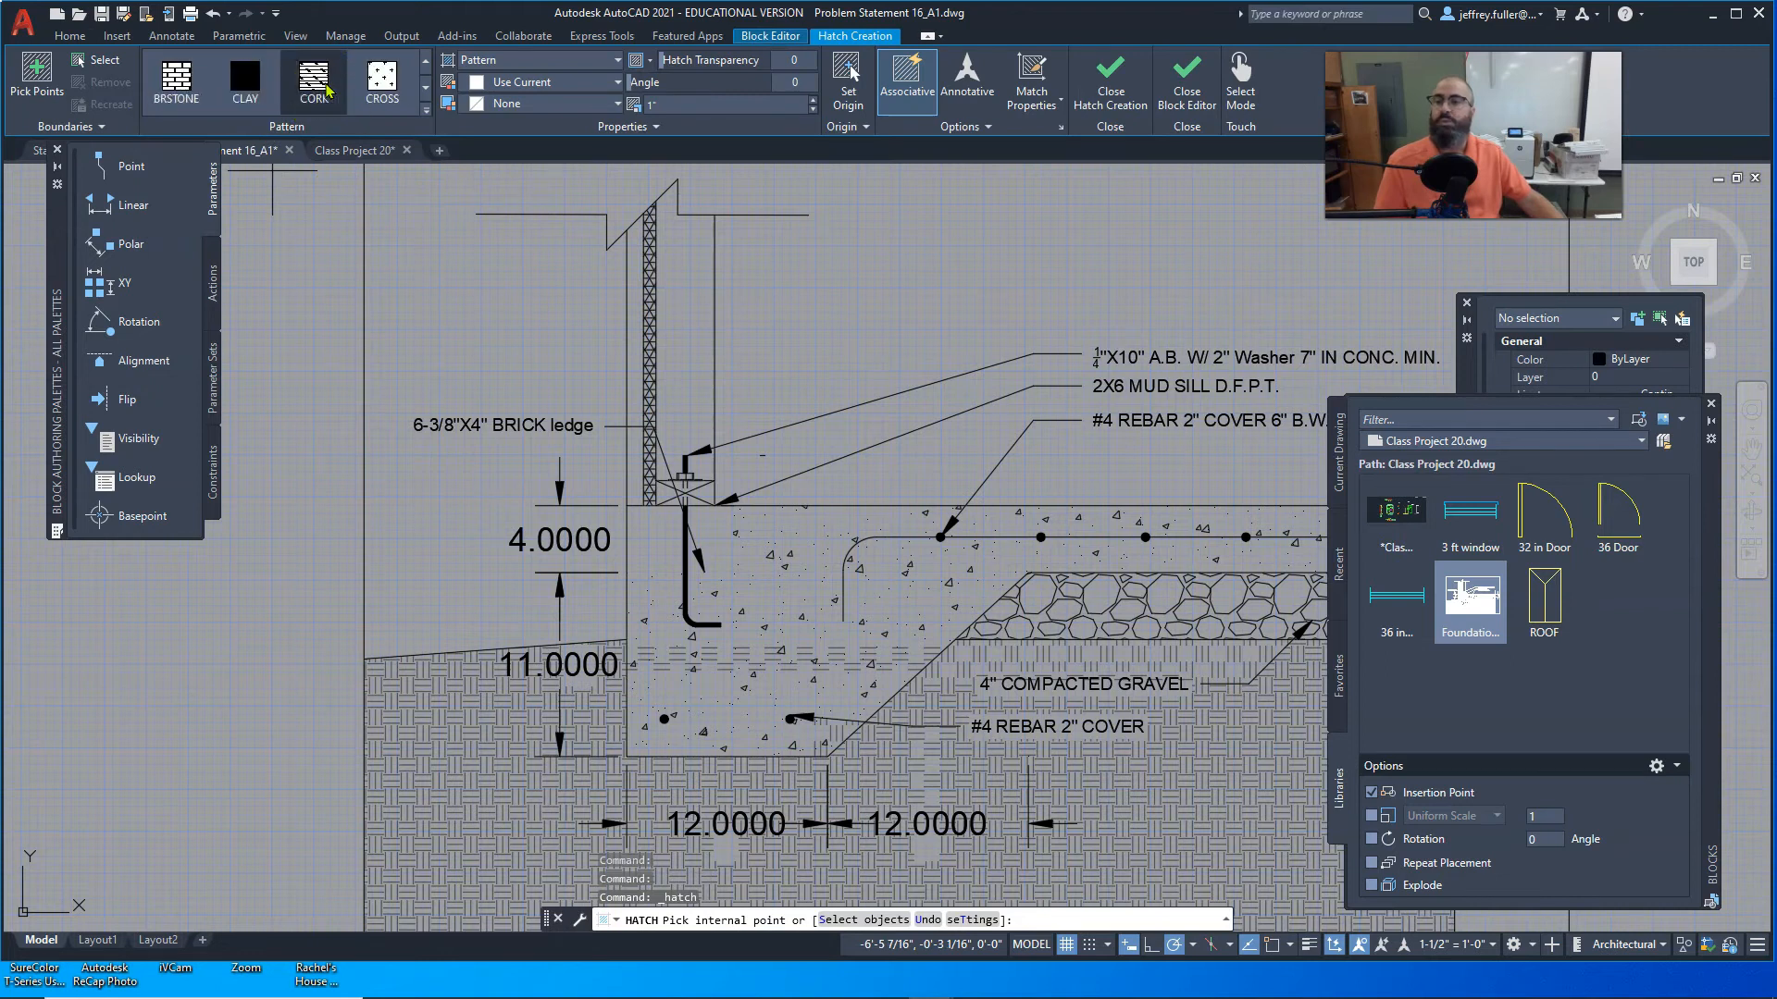
scroll(326, 90, "down", 9)
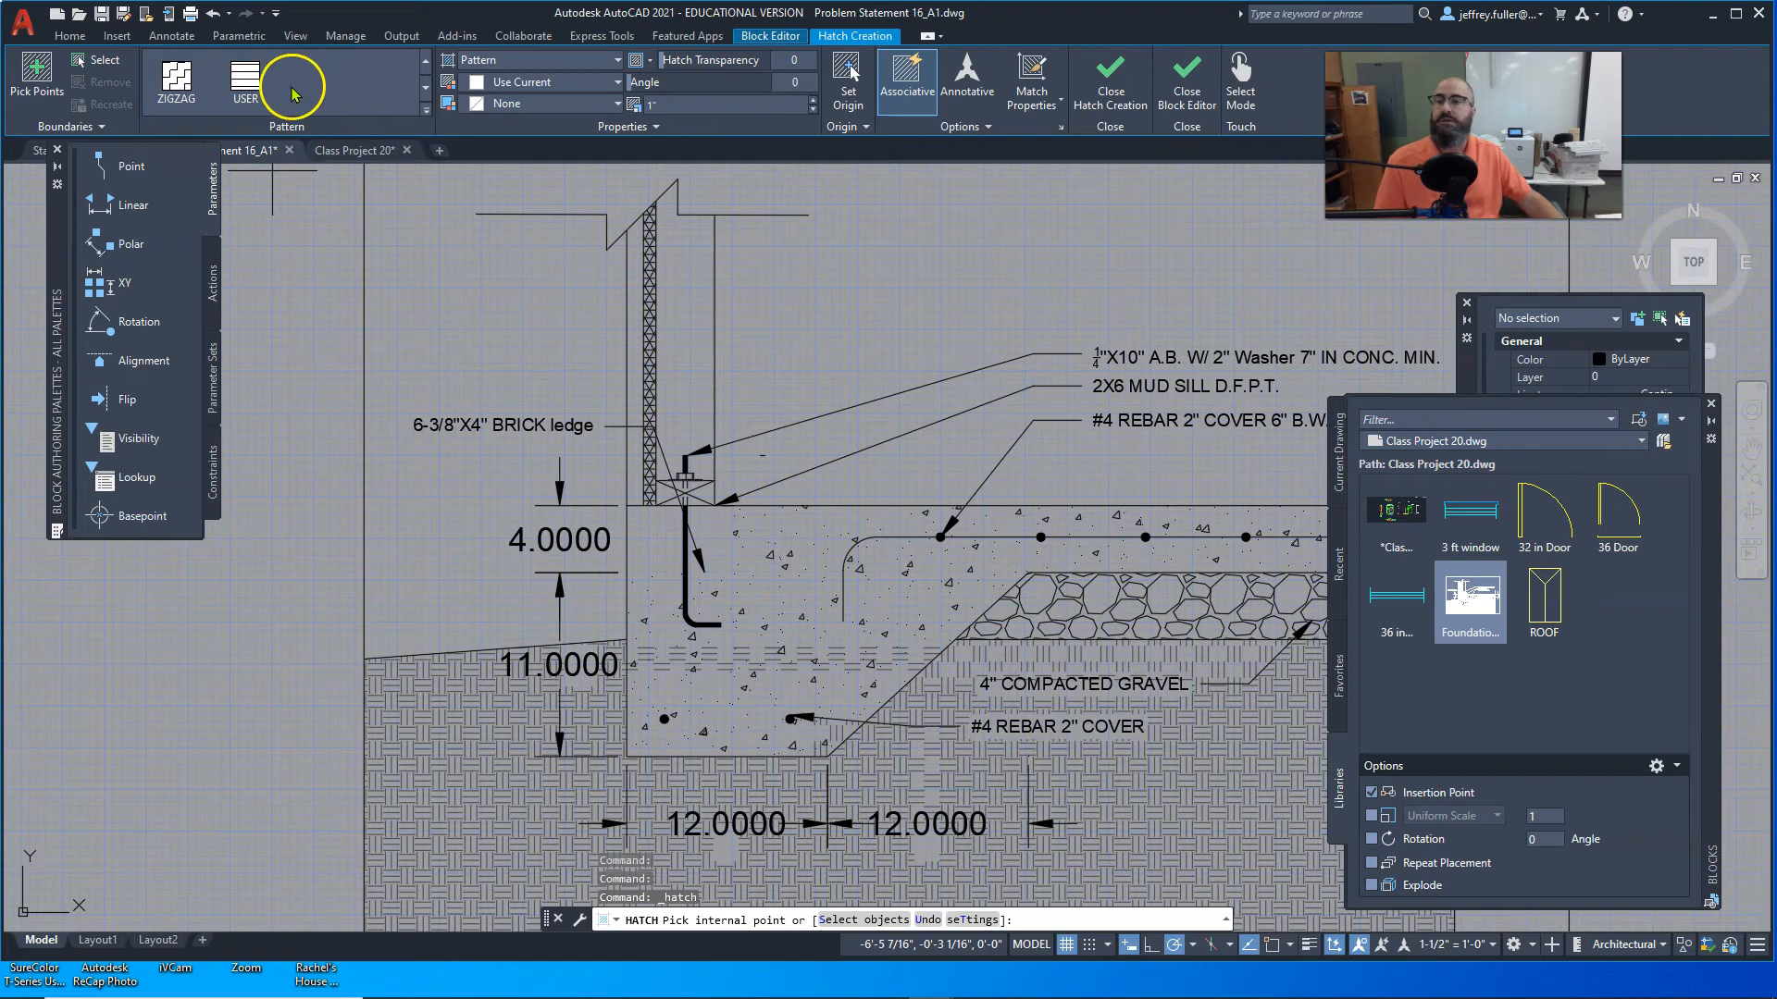
scroll(292, 94, "up", 1)
scroll(293, 93, "up", 1)
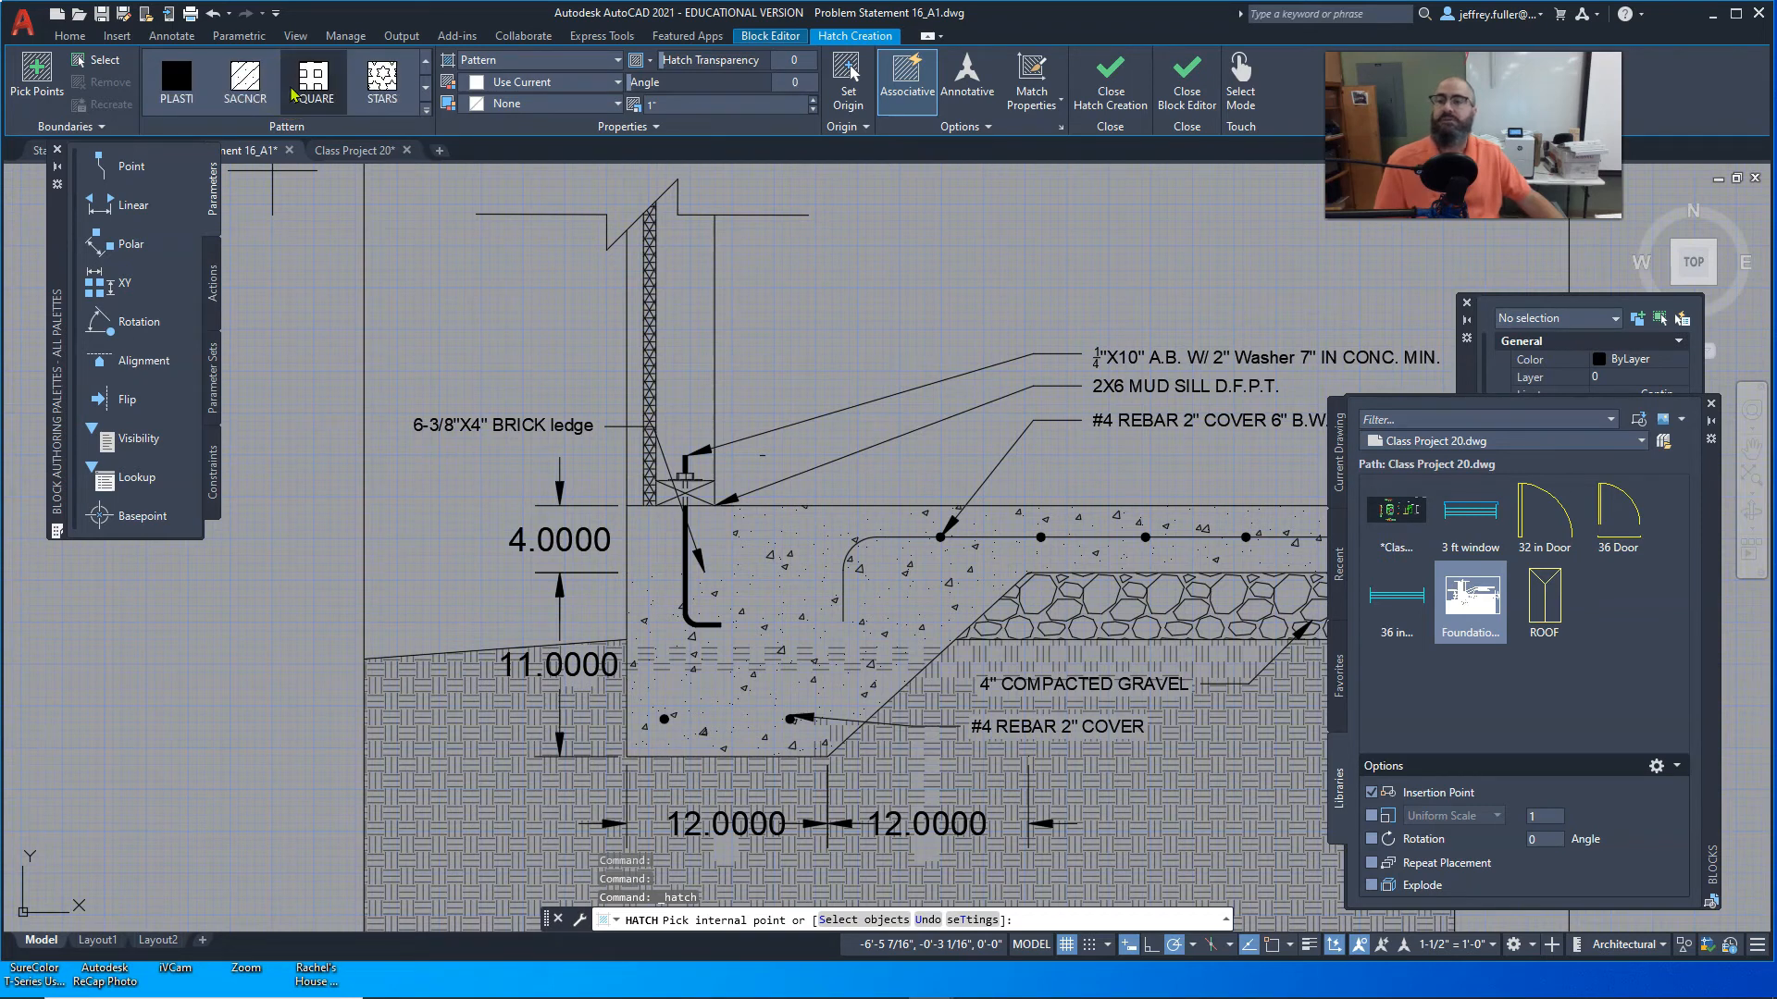
scroll(292, 94, "up", 1)
scroll(293, 93, "up", 1)
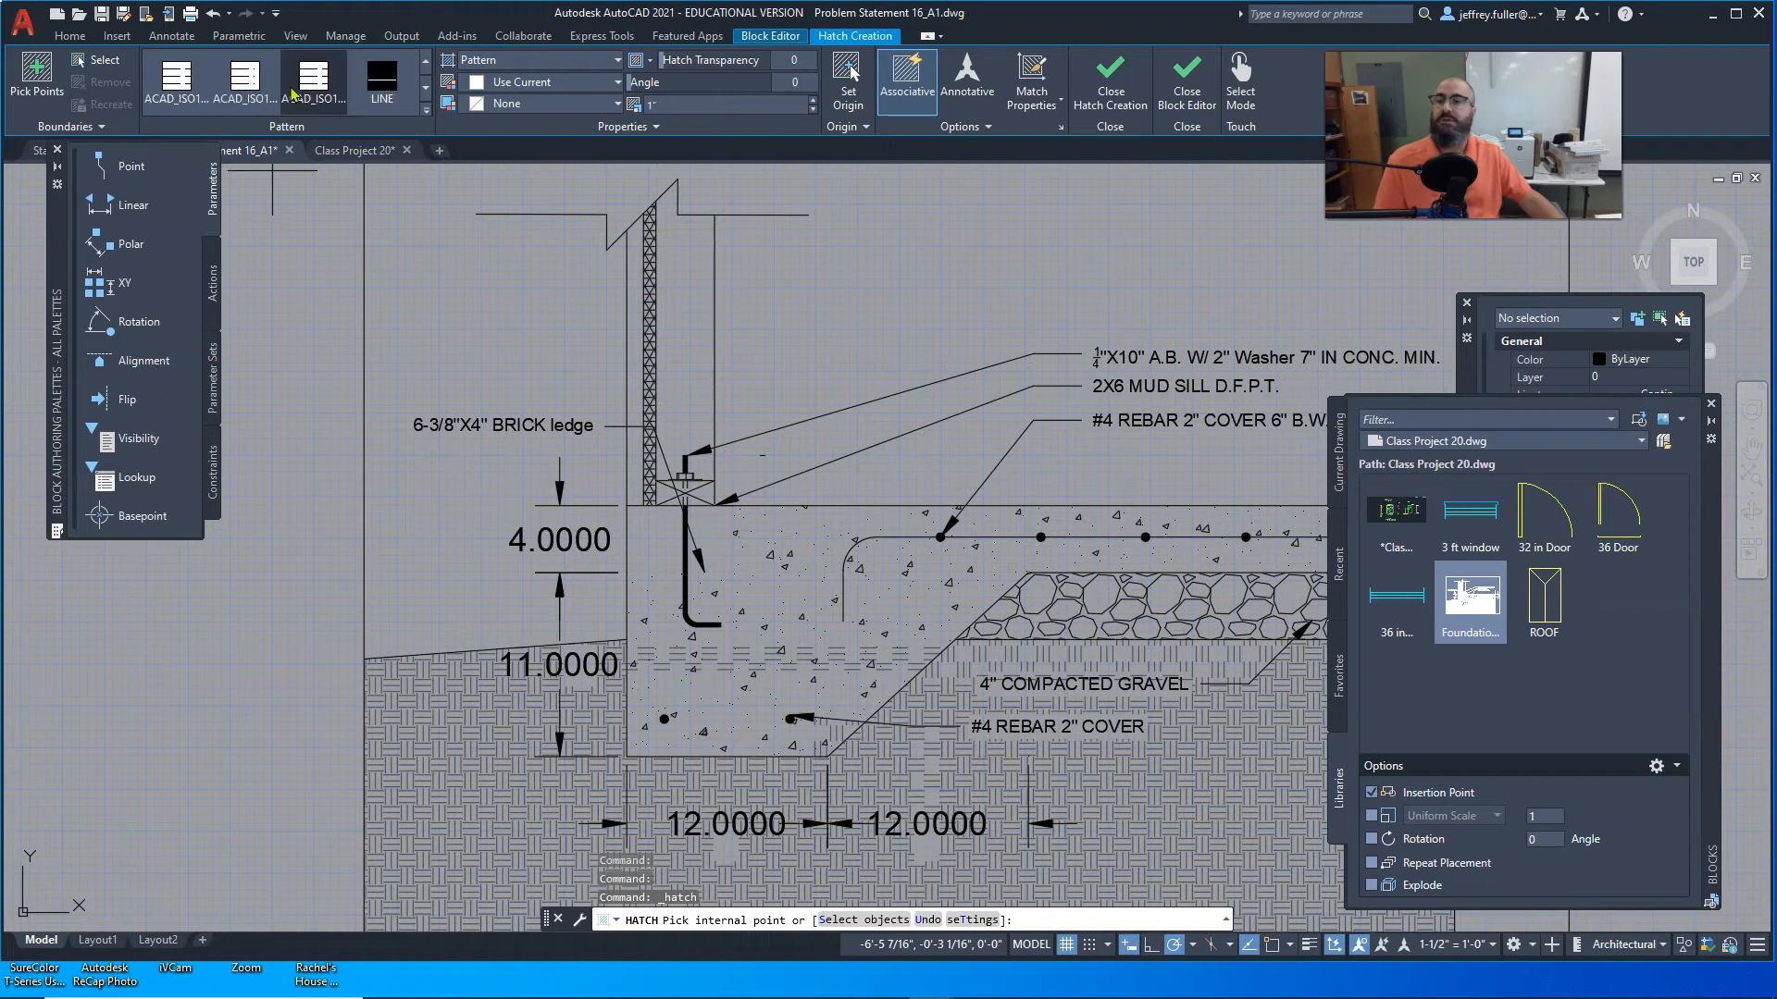
scroll(293, 93, "up", 1)
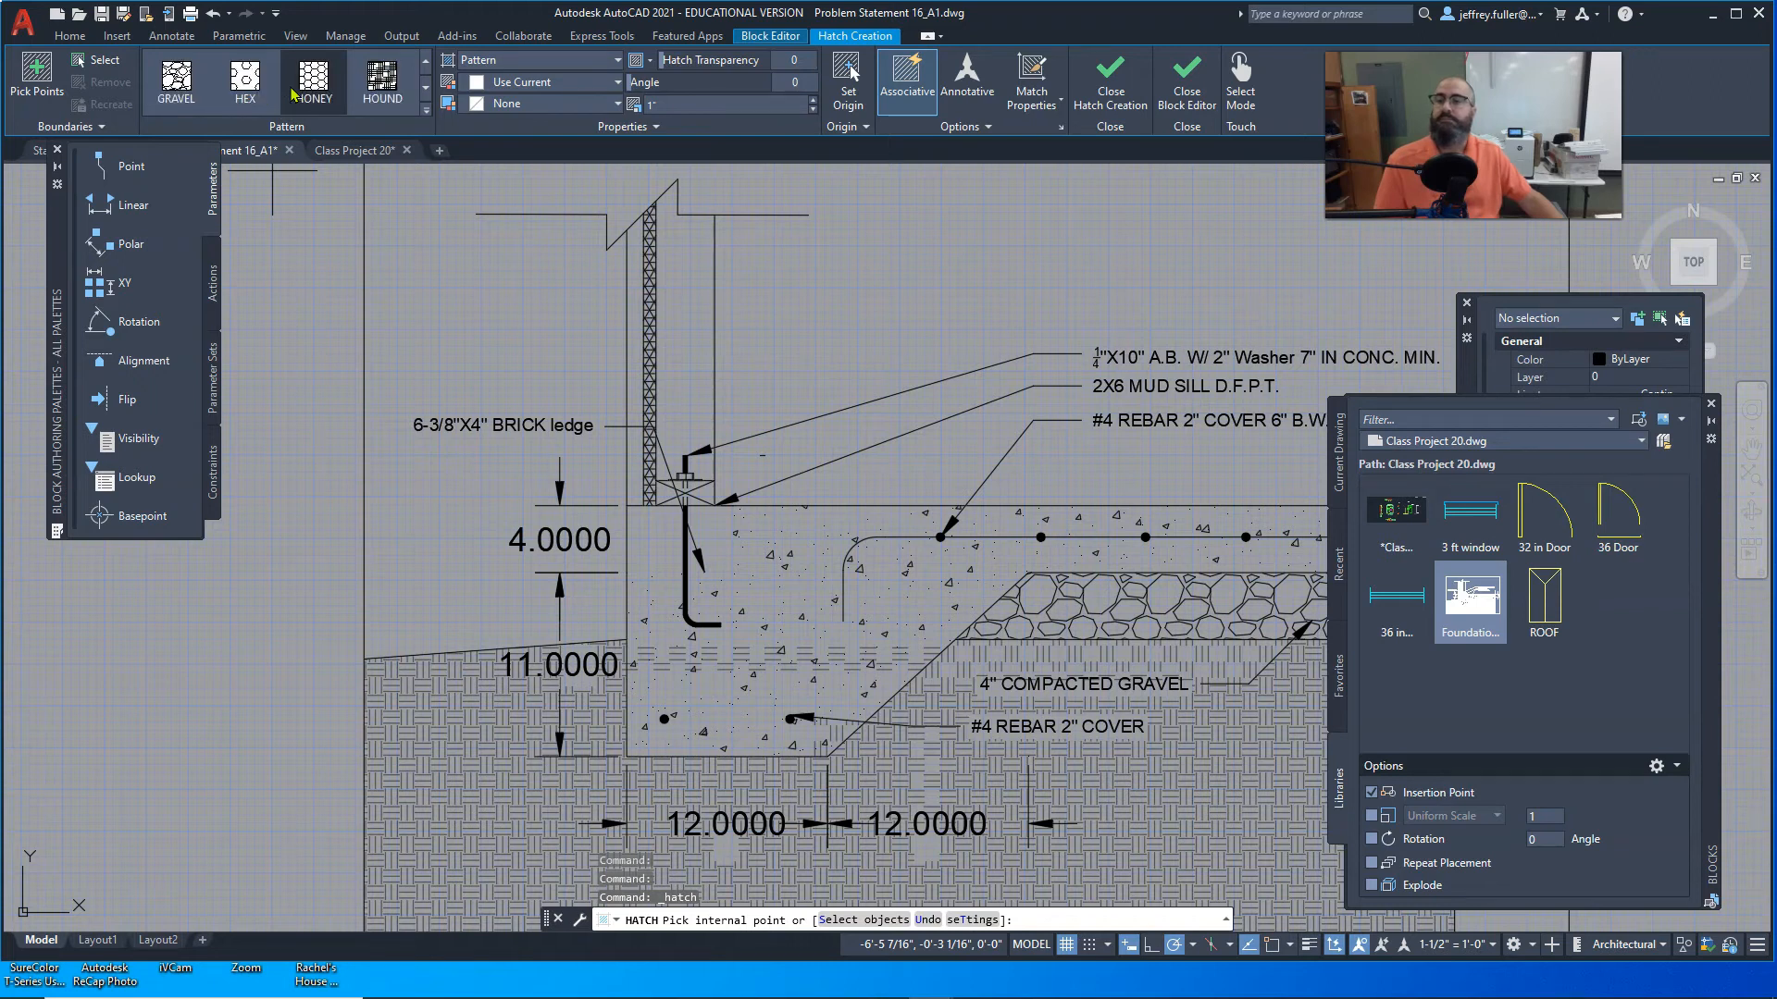
scroll(292, 93, "up", 1)
scroll(293, 93, "up", 1)
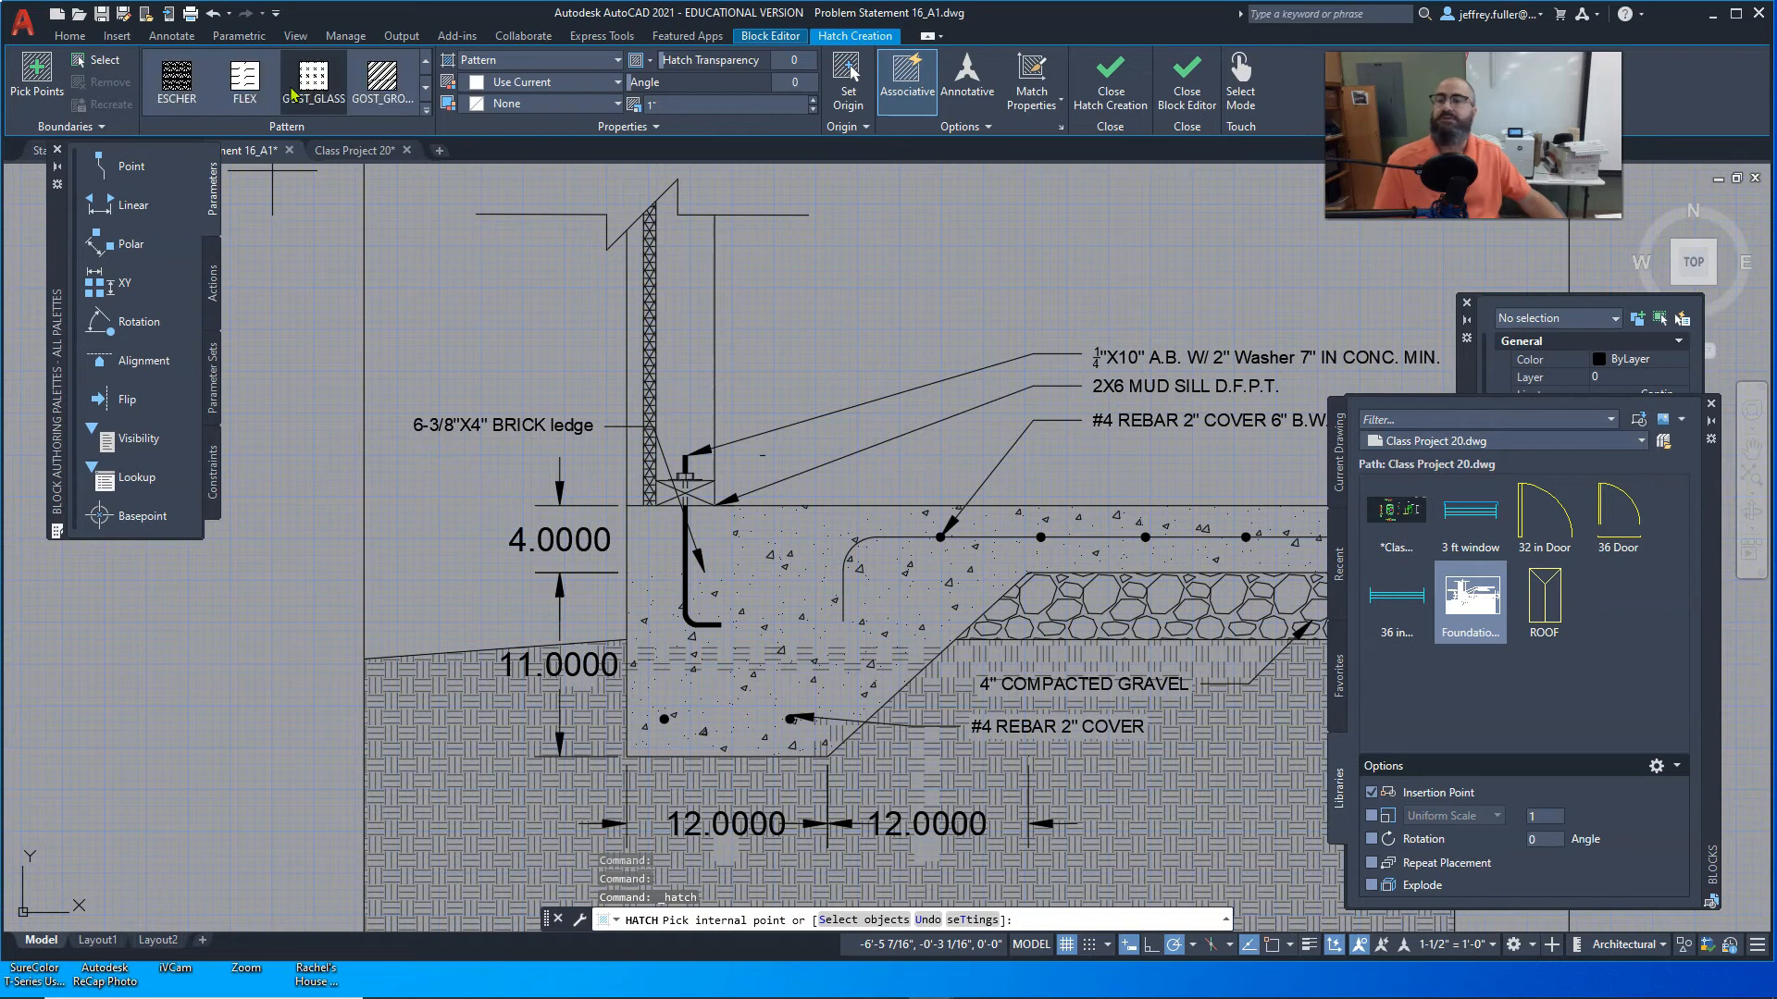
scroll(292, 93, "up", 1)
scroll(292, 93, "up", 1)
scroll(285, 93, "up", 5)
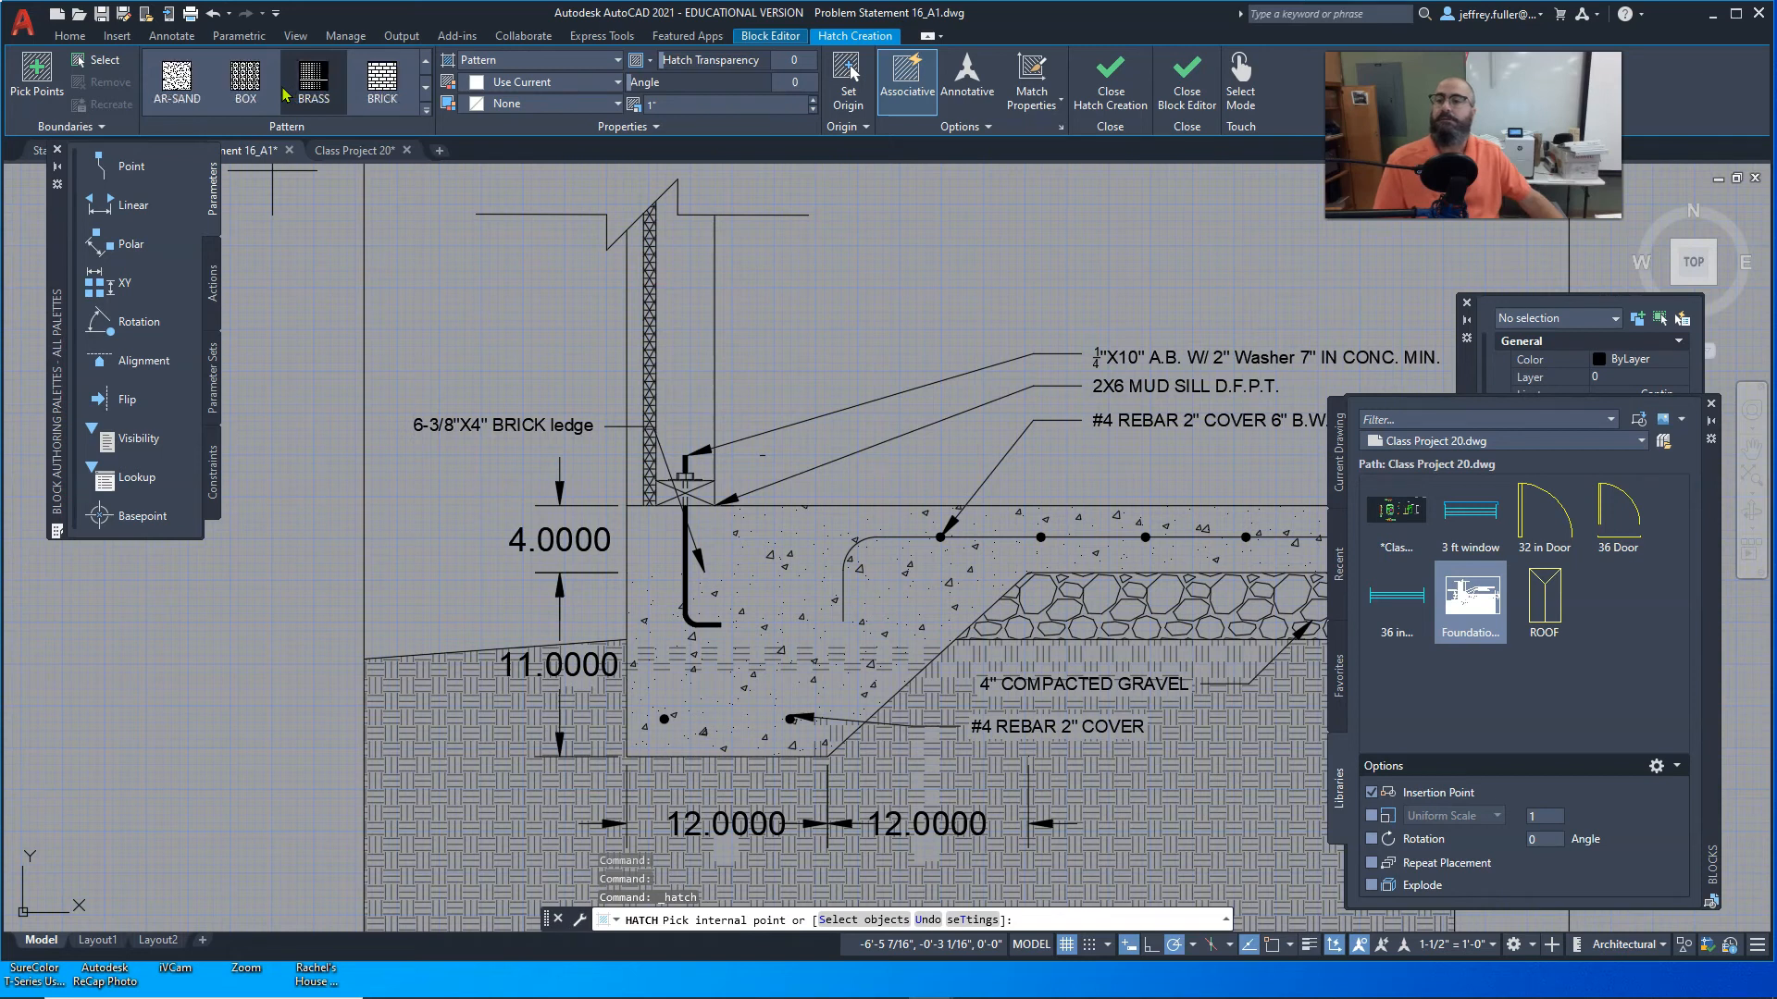
scroll(285, 94, "up", 1)
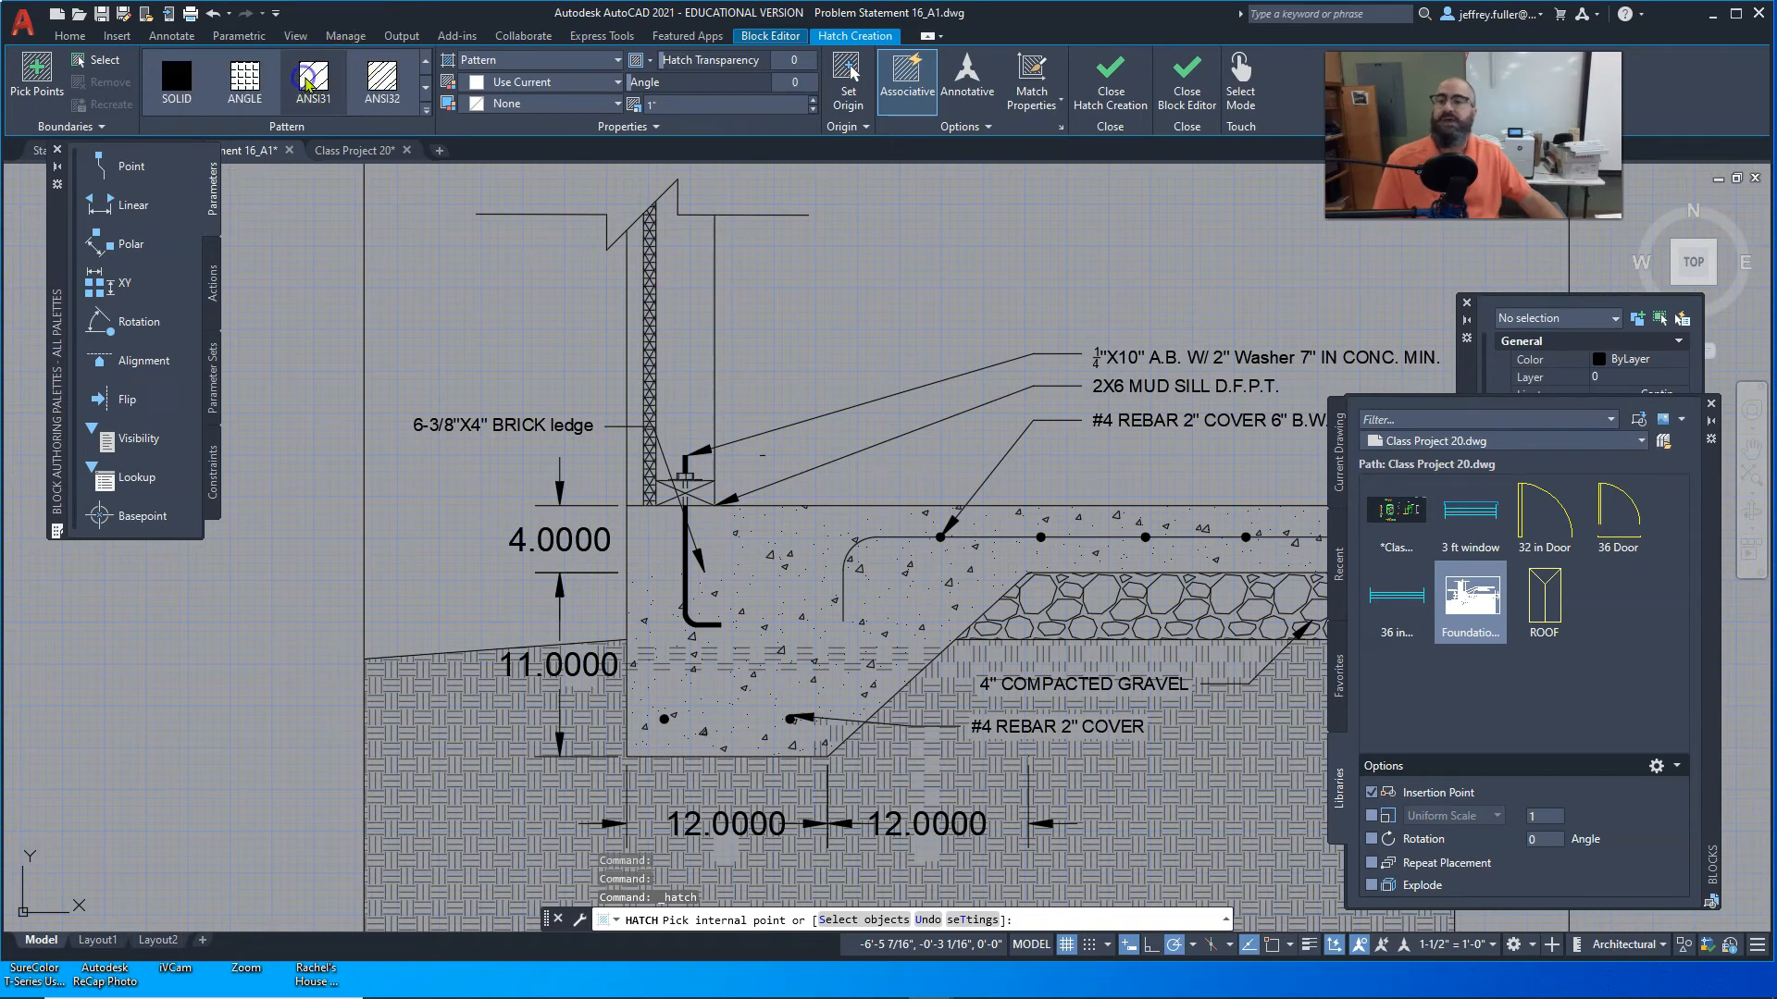
left_click(414, 77)
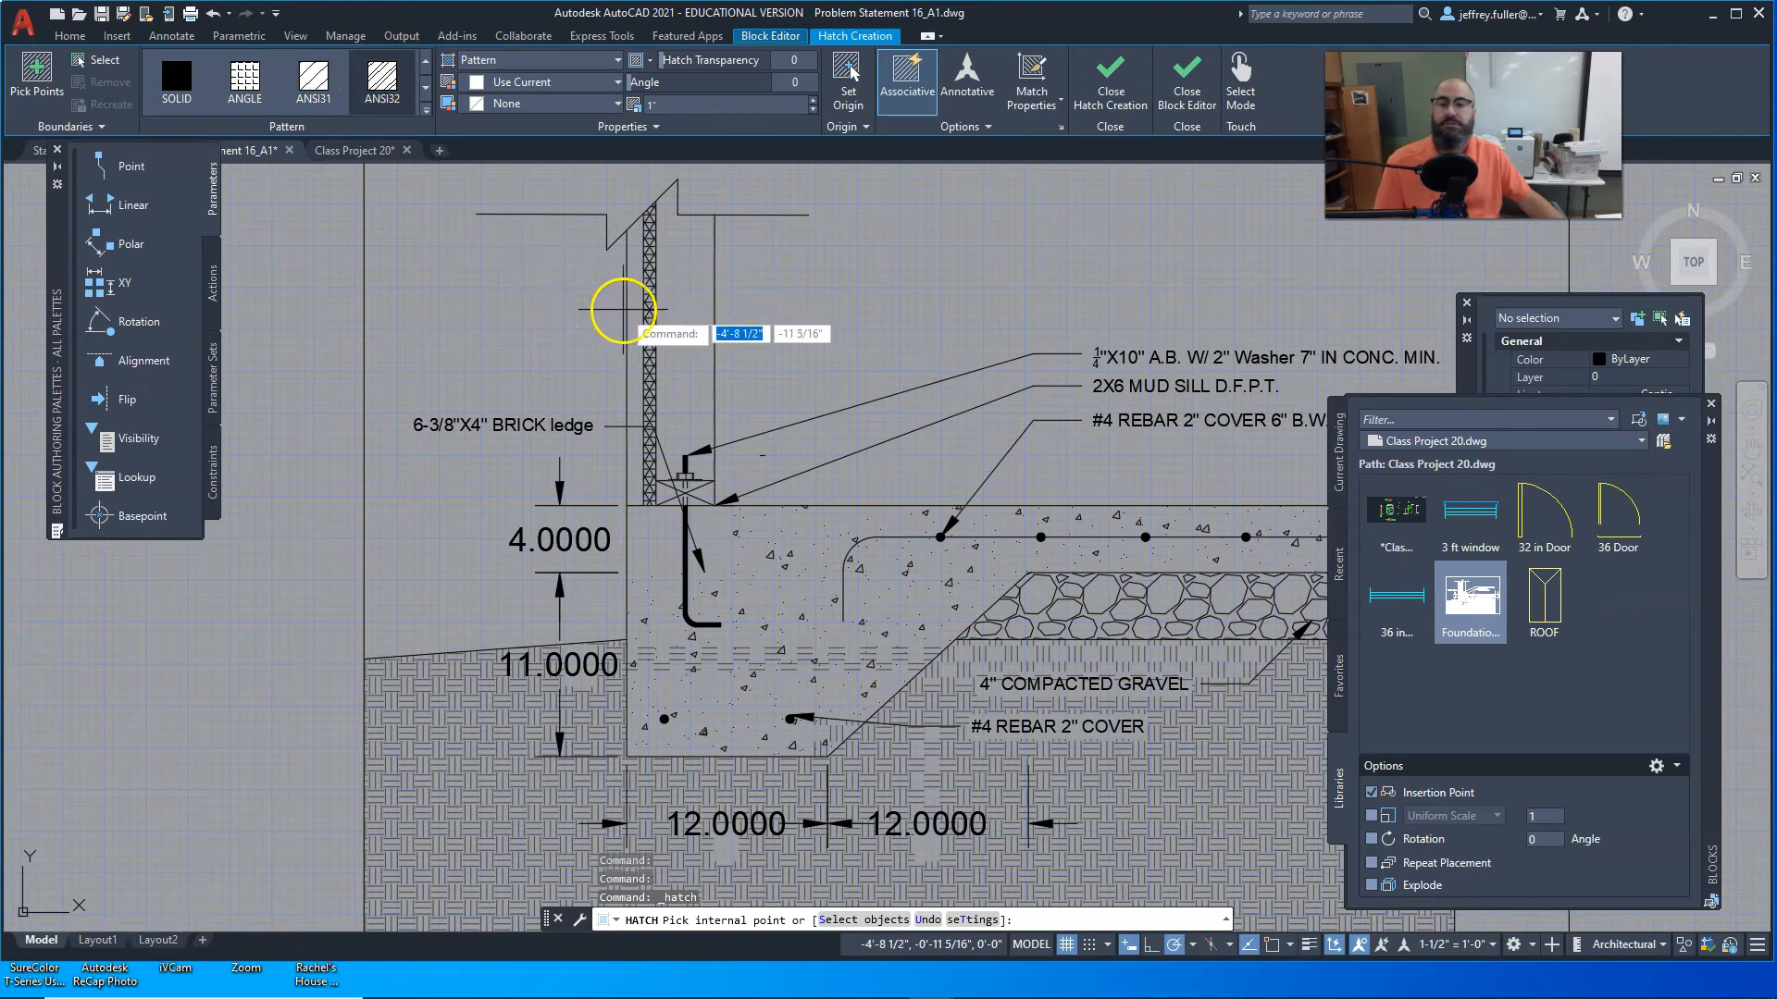
left_click(633, 317)
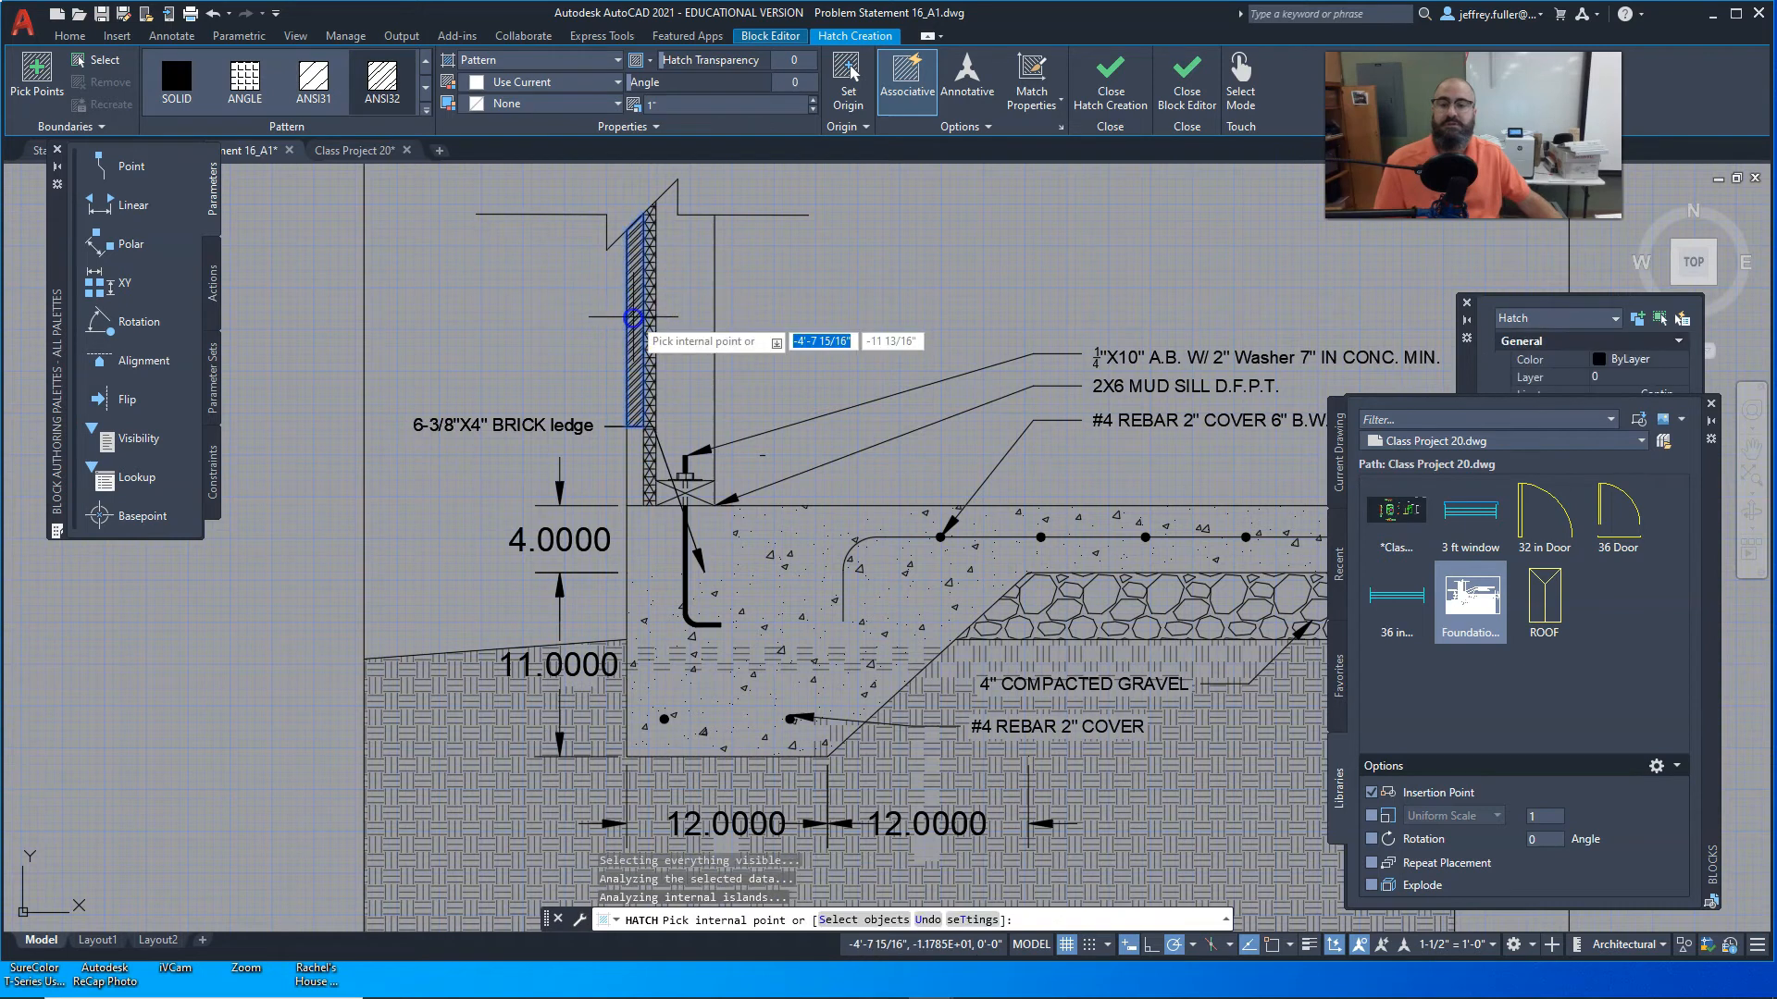
left_click(735, 445)
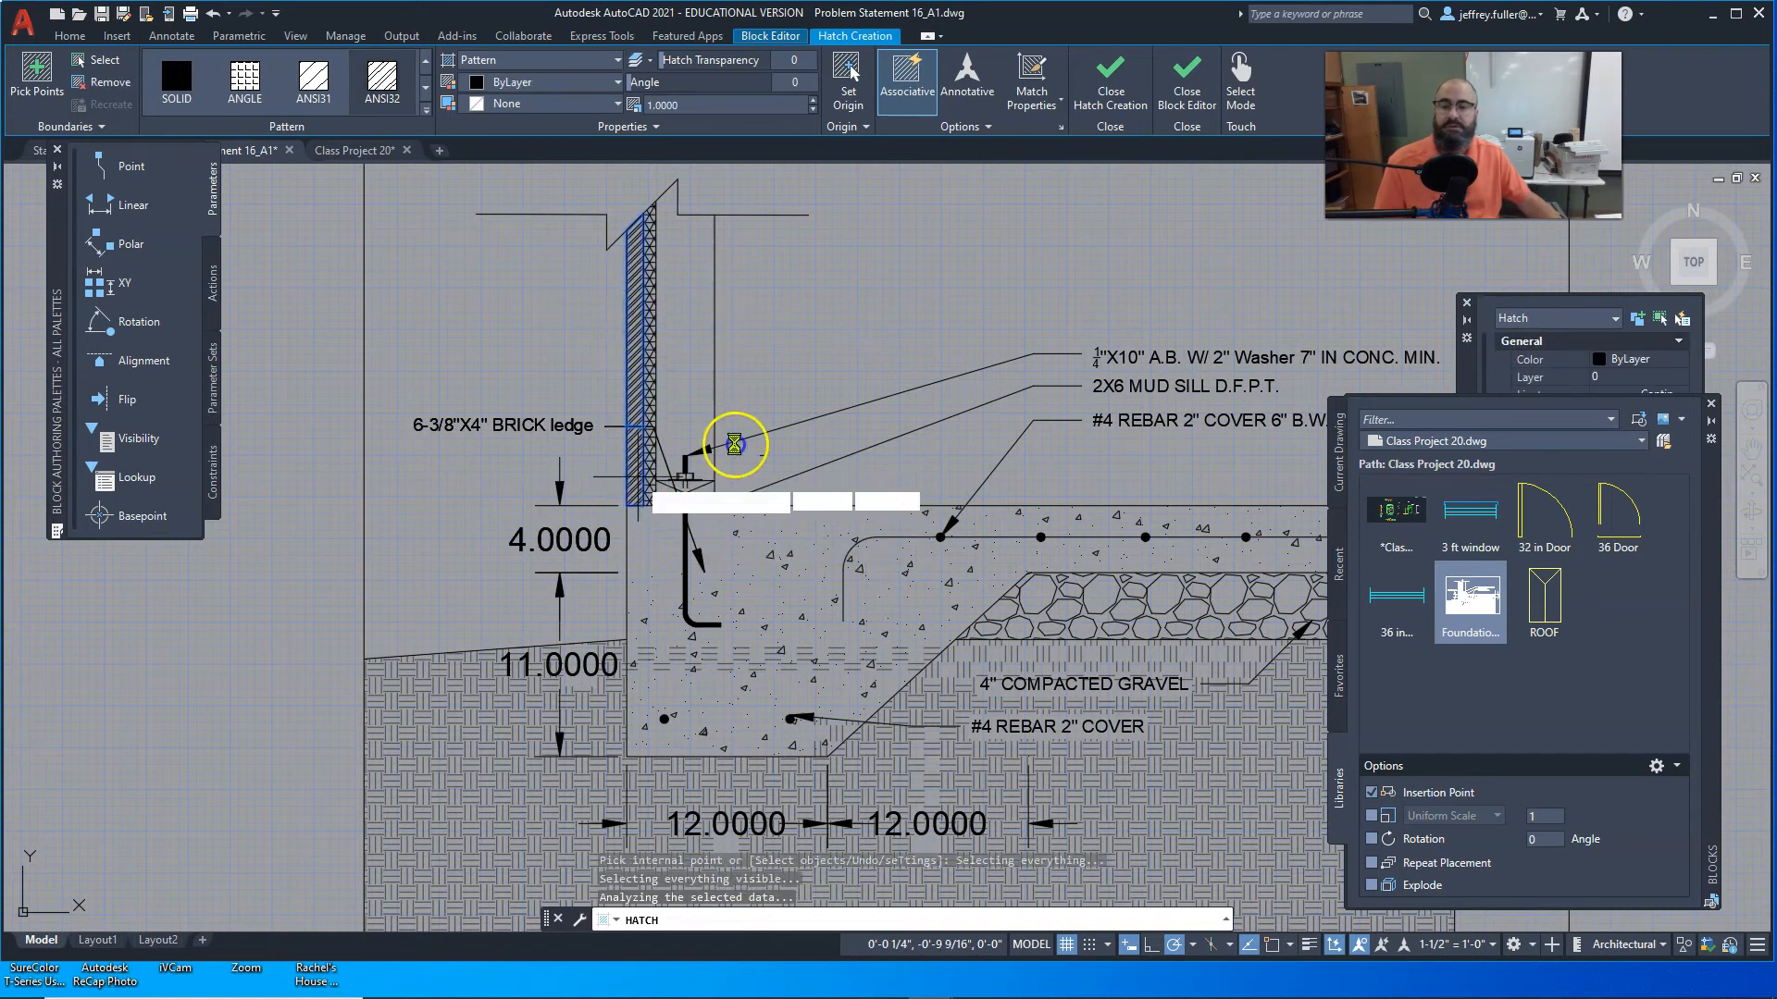
key("Escape")
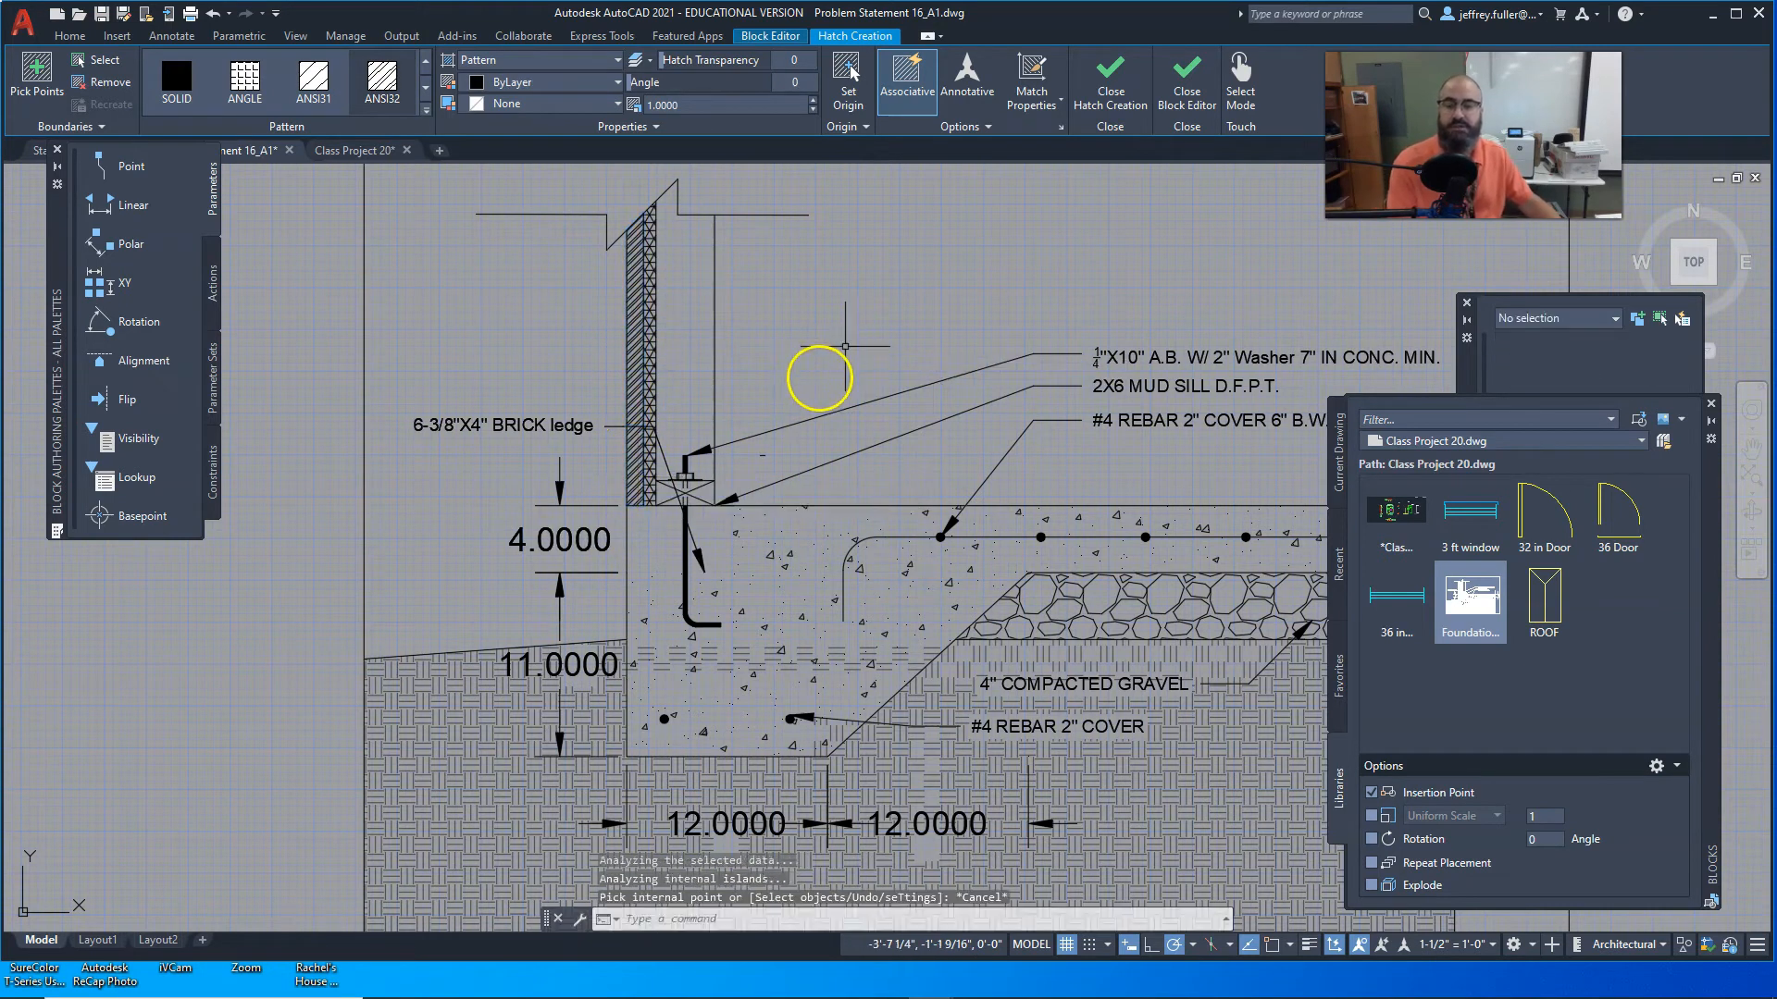
Step: Delete the 6-3/8"X4" BRICK ledge note together with its leader
scroll(819, 377, "down", 2)
scroll(786, 374, "up", 1)
scroll(586, 402, "up", 4)
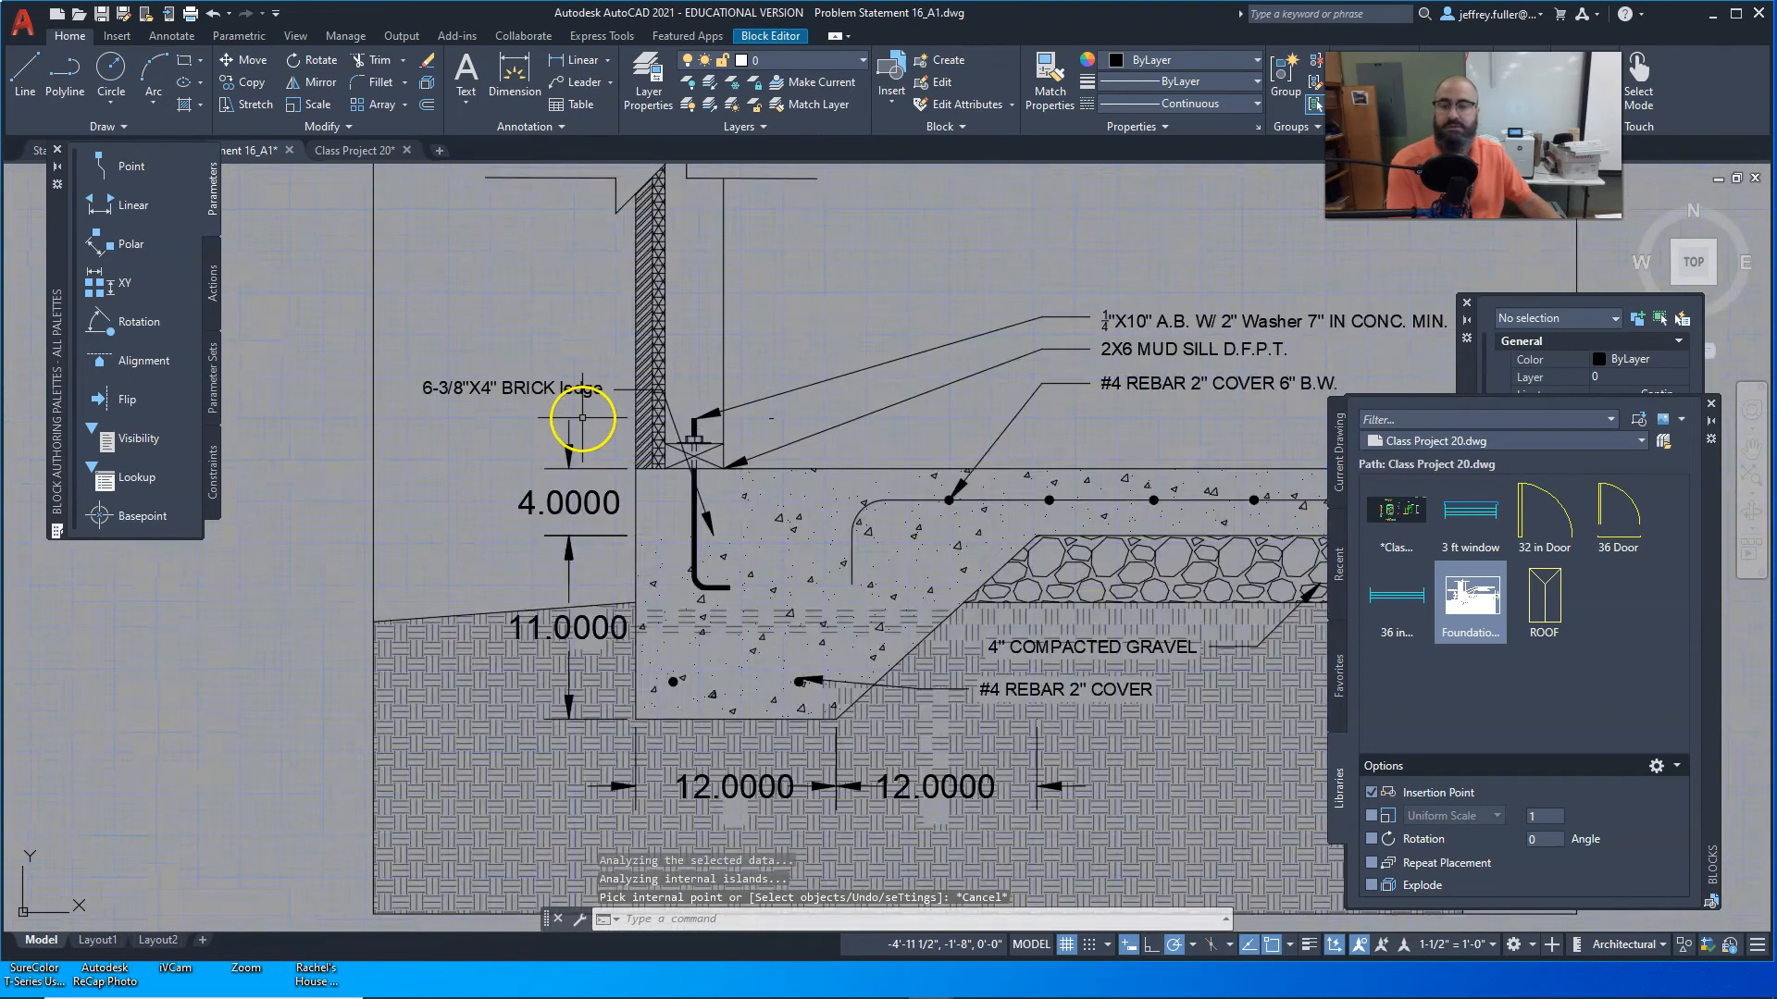
left_click(583, 360)
key("Delete")
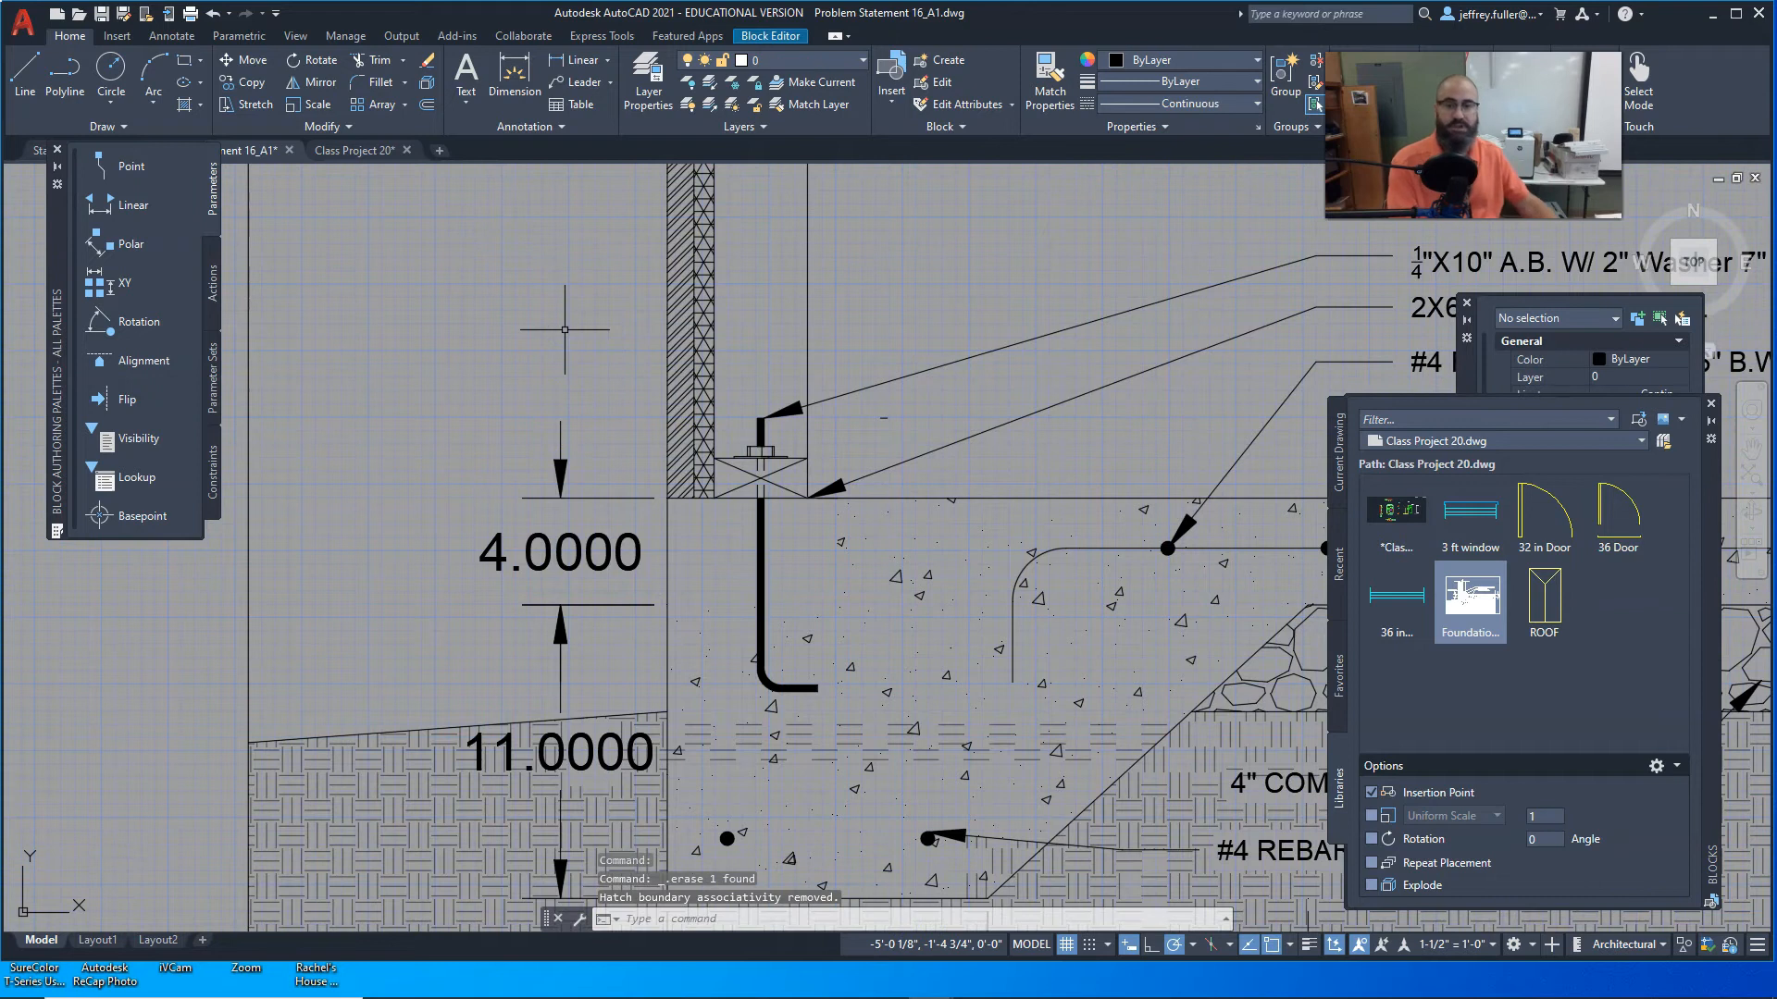
key("Escape")
Step: Examine the hatched wall, remaining notes and dimensions across the whole foundation section
scroll(565, 329, "down", 6)
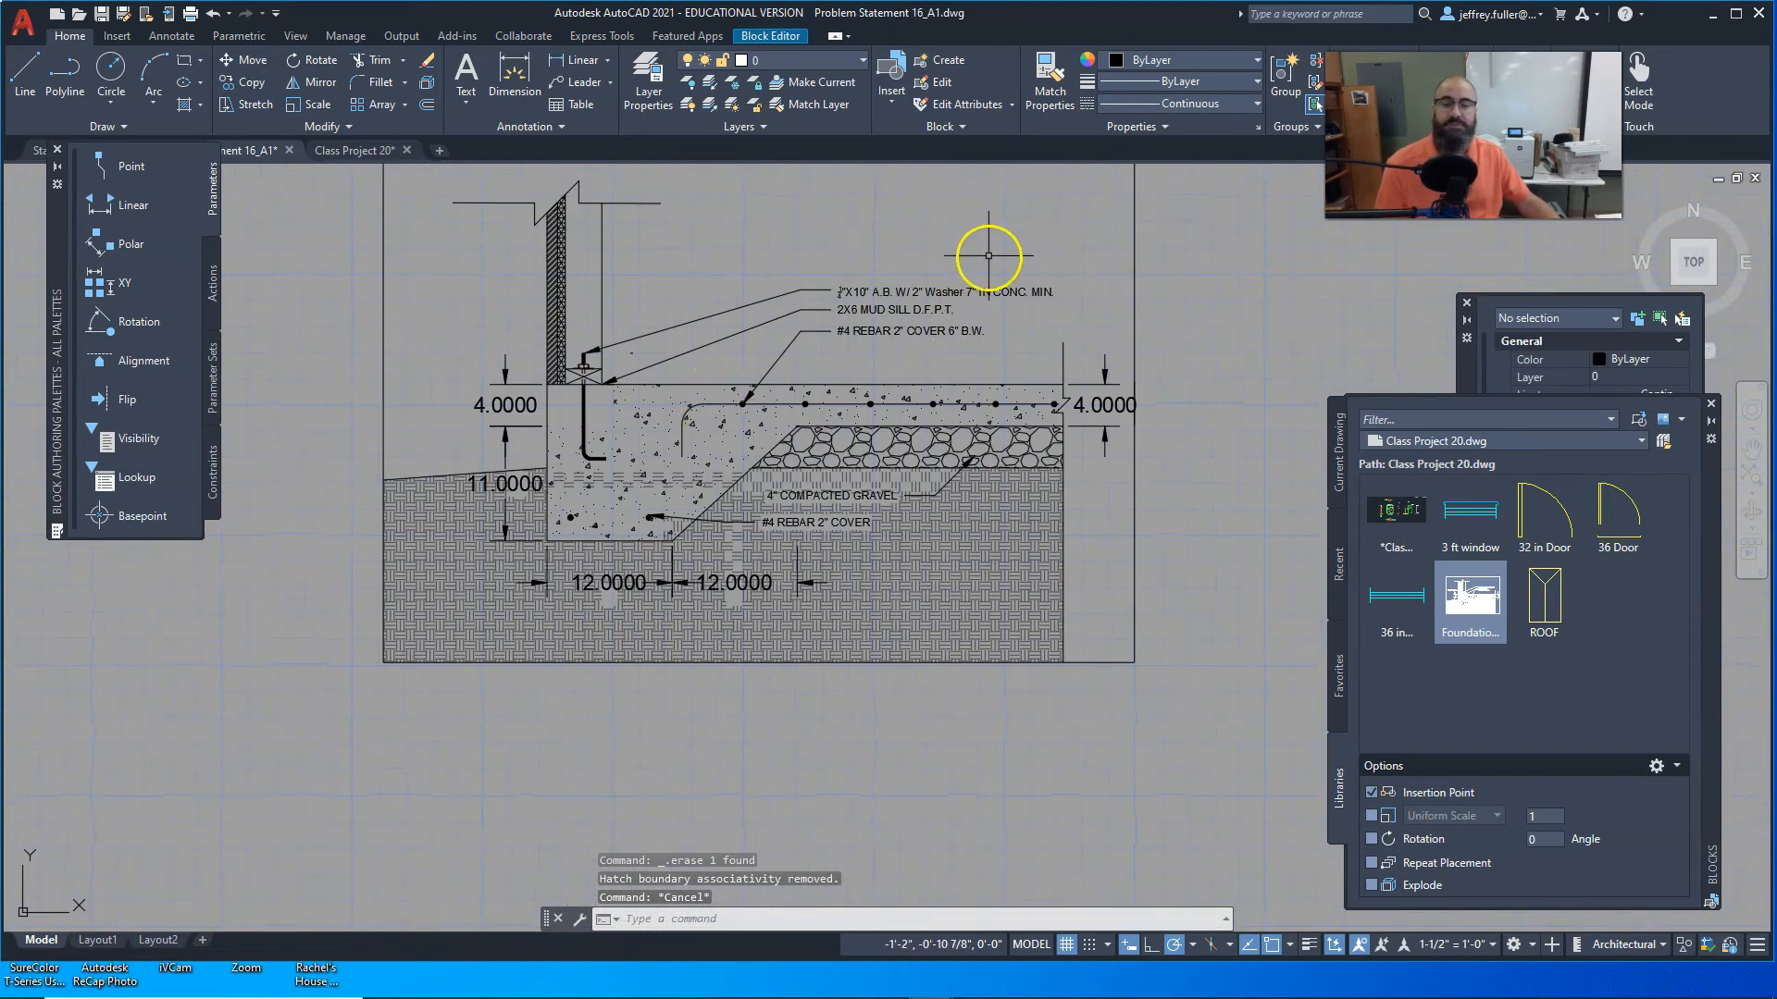
middle_click_drag(491, 349, 535, 416)
scroll(589, 434, "up", 2)
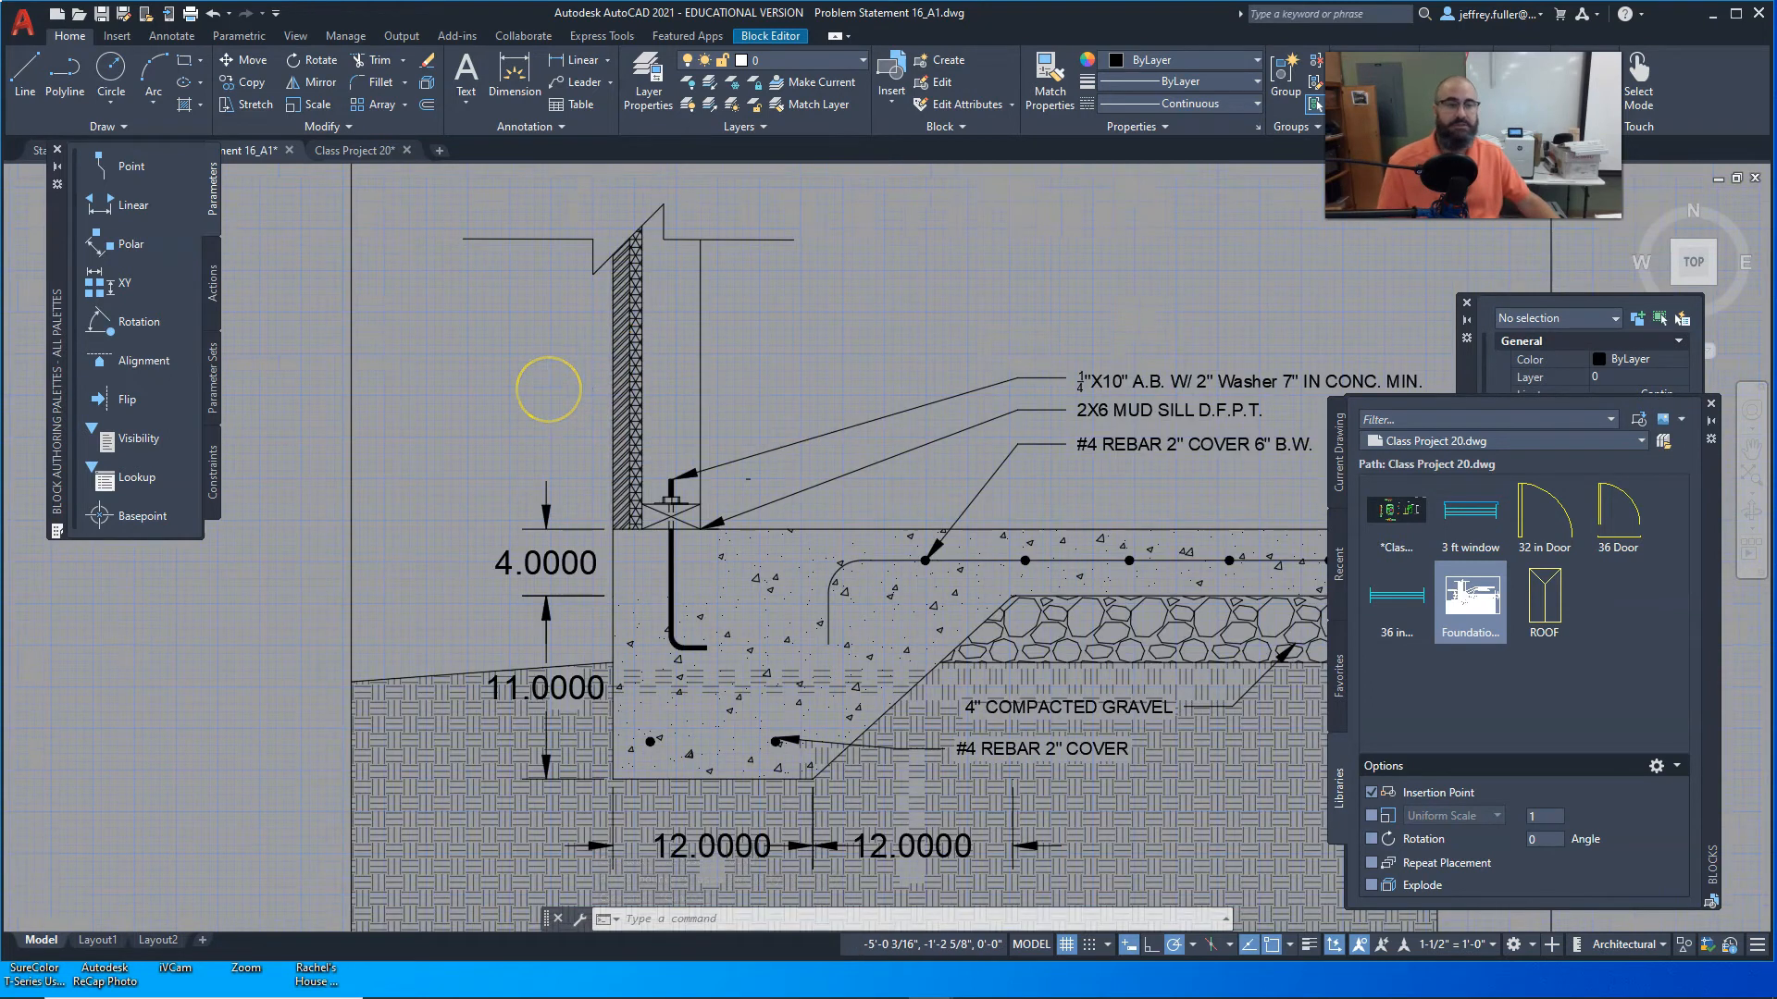
scroll(548, 388, "down", 2)
middle_click_drag(756, 342, 639, 365)
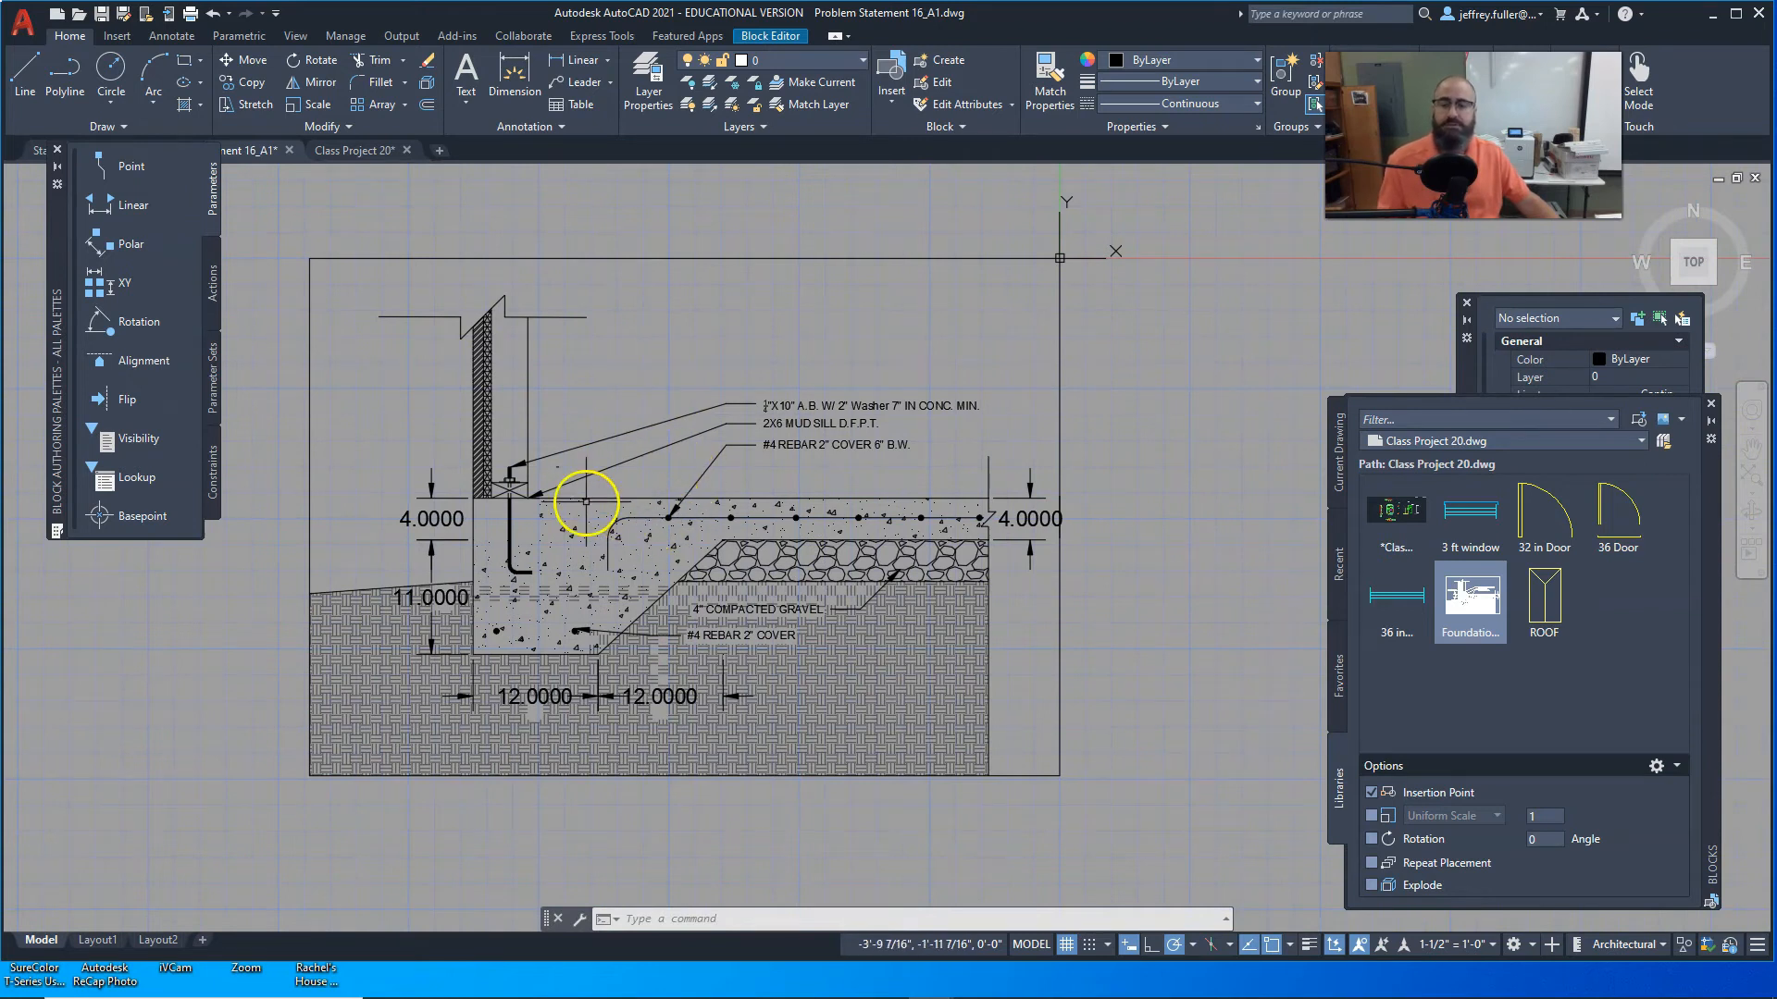
scroll(592, 419, "up", 5)
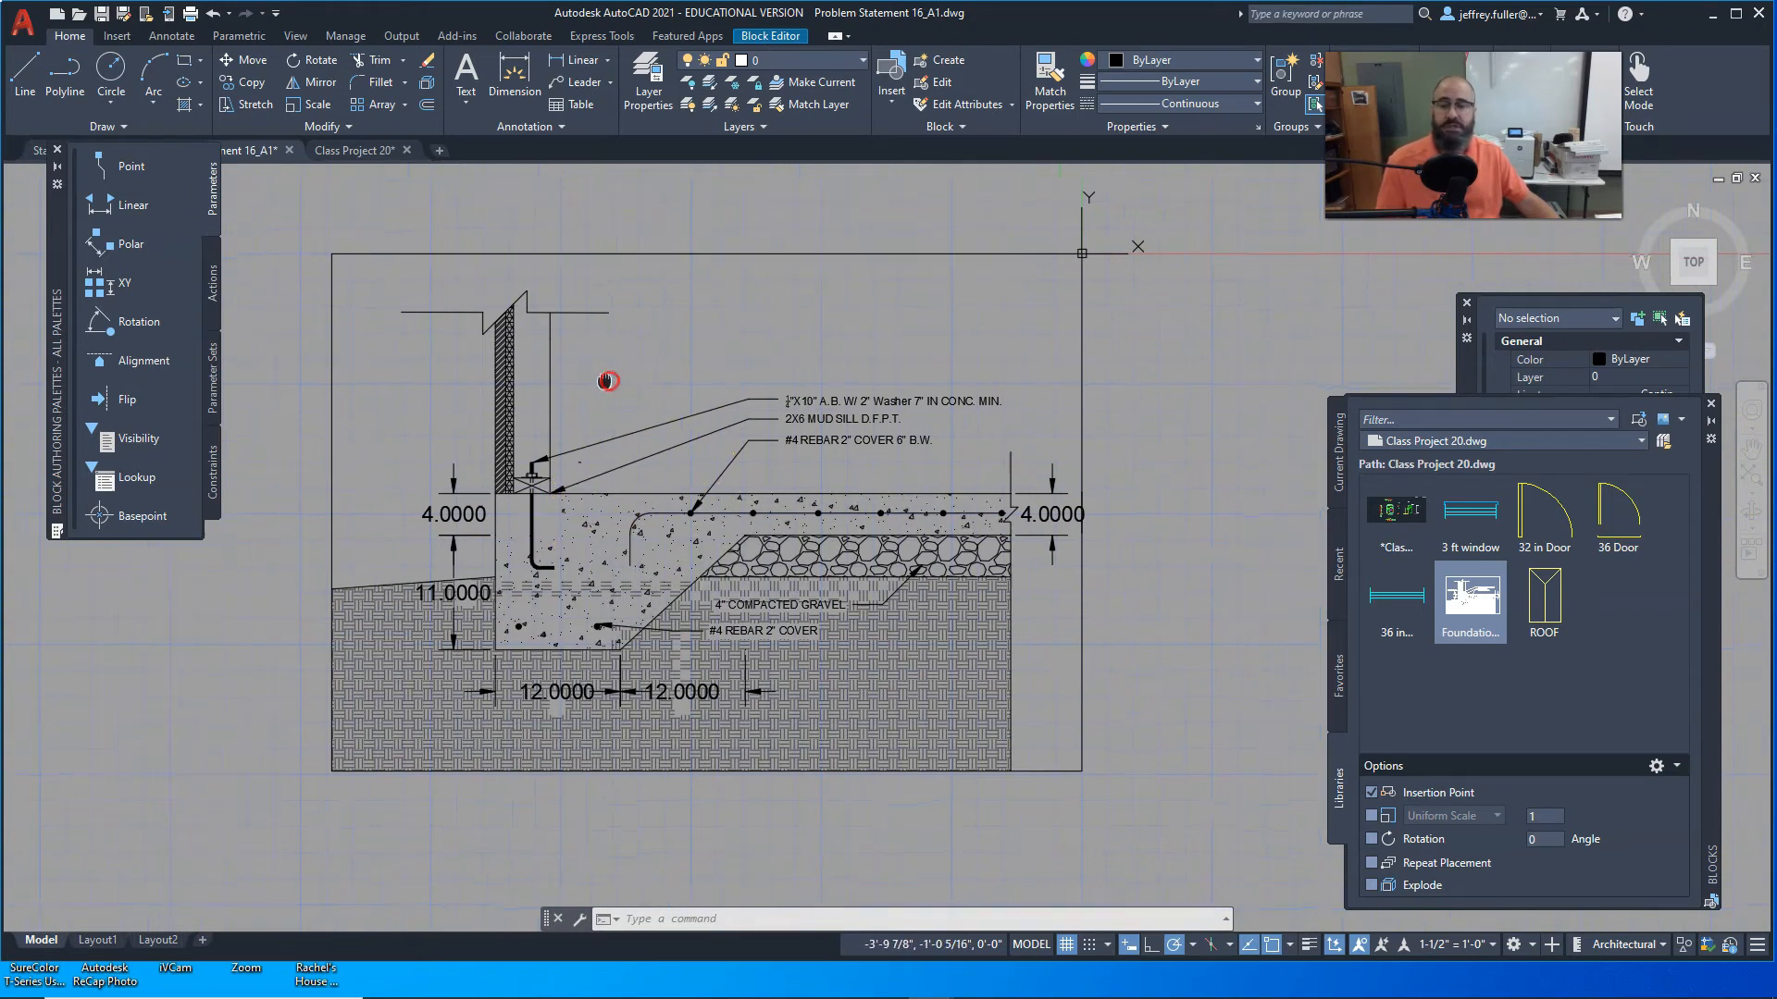
middle_click_drag(737, 337, 731, 571)
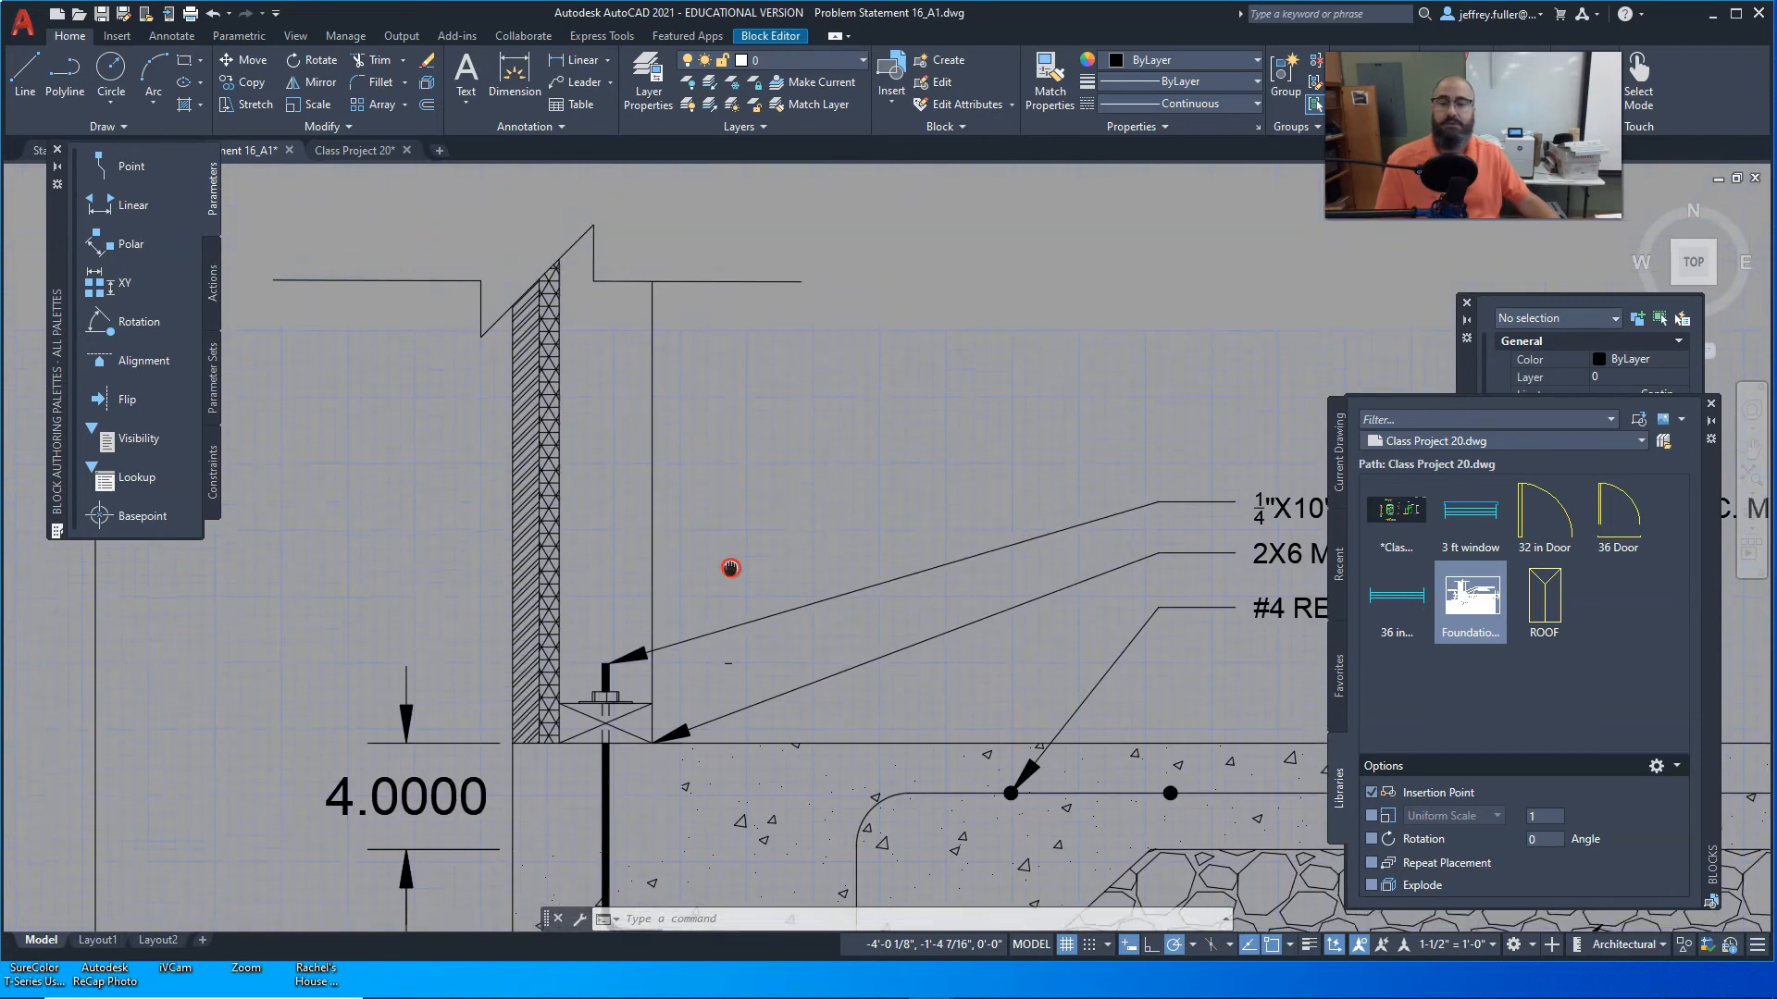
Step: Move the whole break line above the wall straight up by 2"
middle_click_drag(742, 348, 773, 450)
left_click(766, 390)
left_click(620, 349)
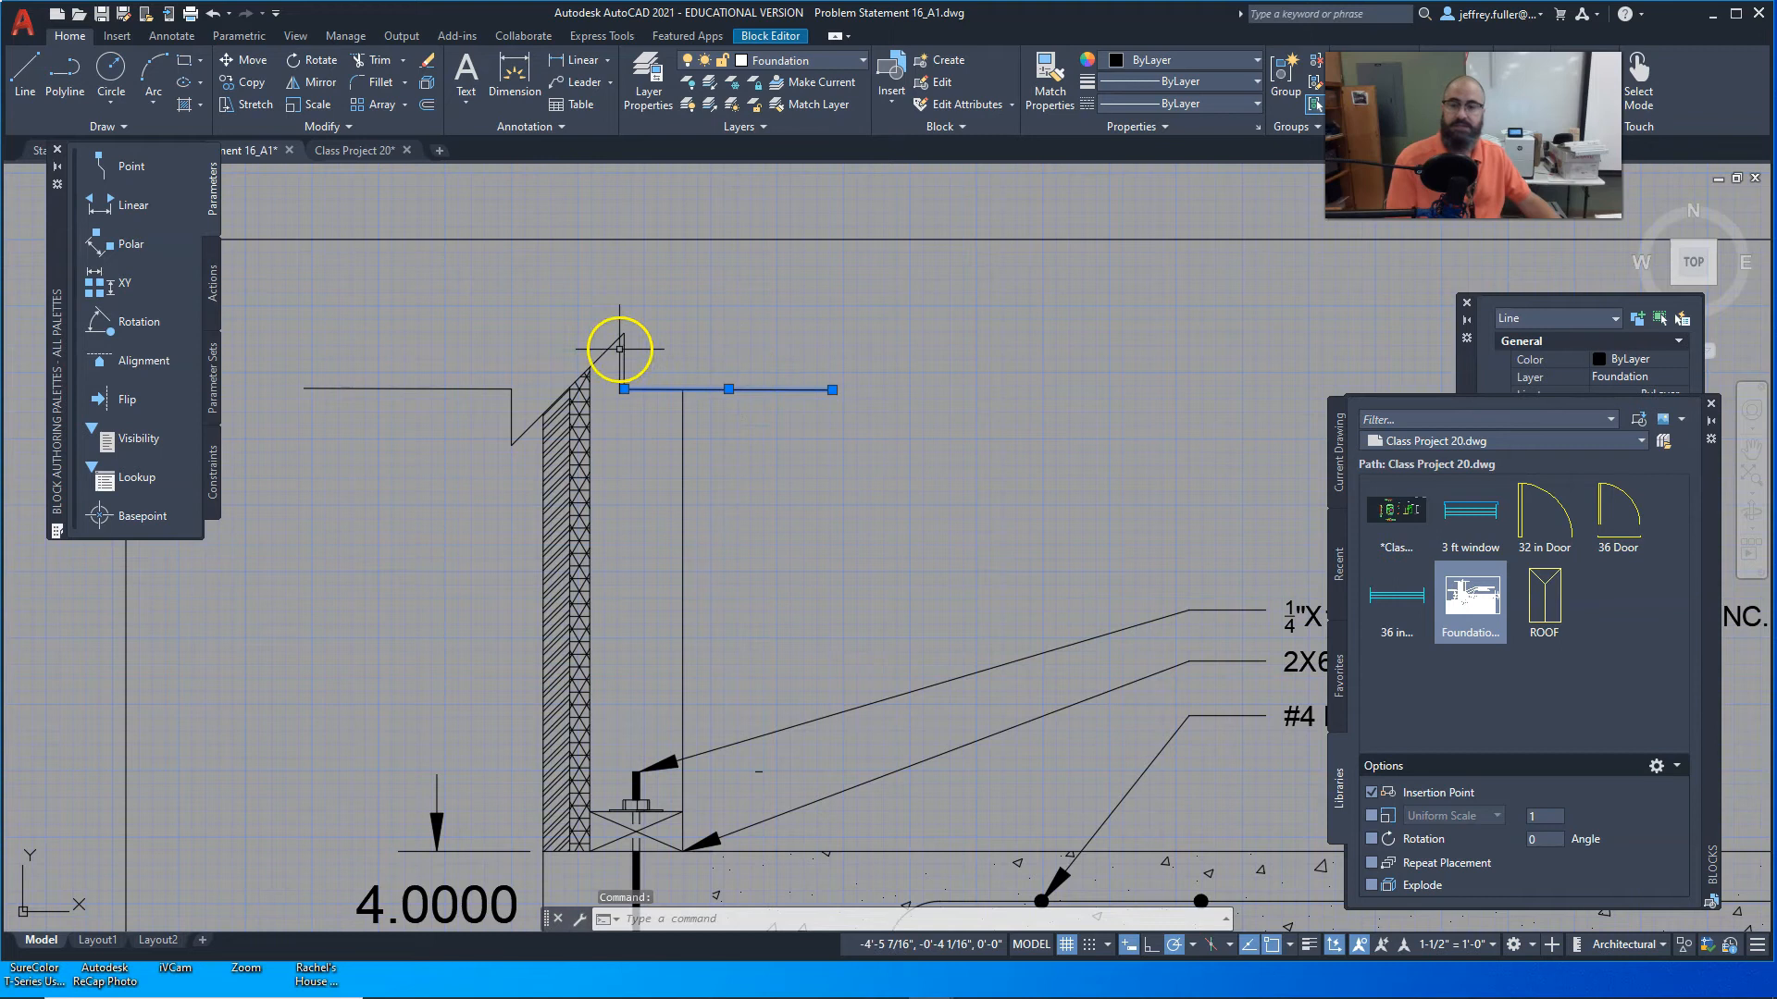
left_click(612, 341)
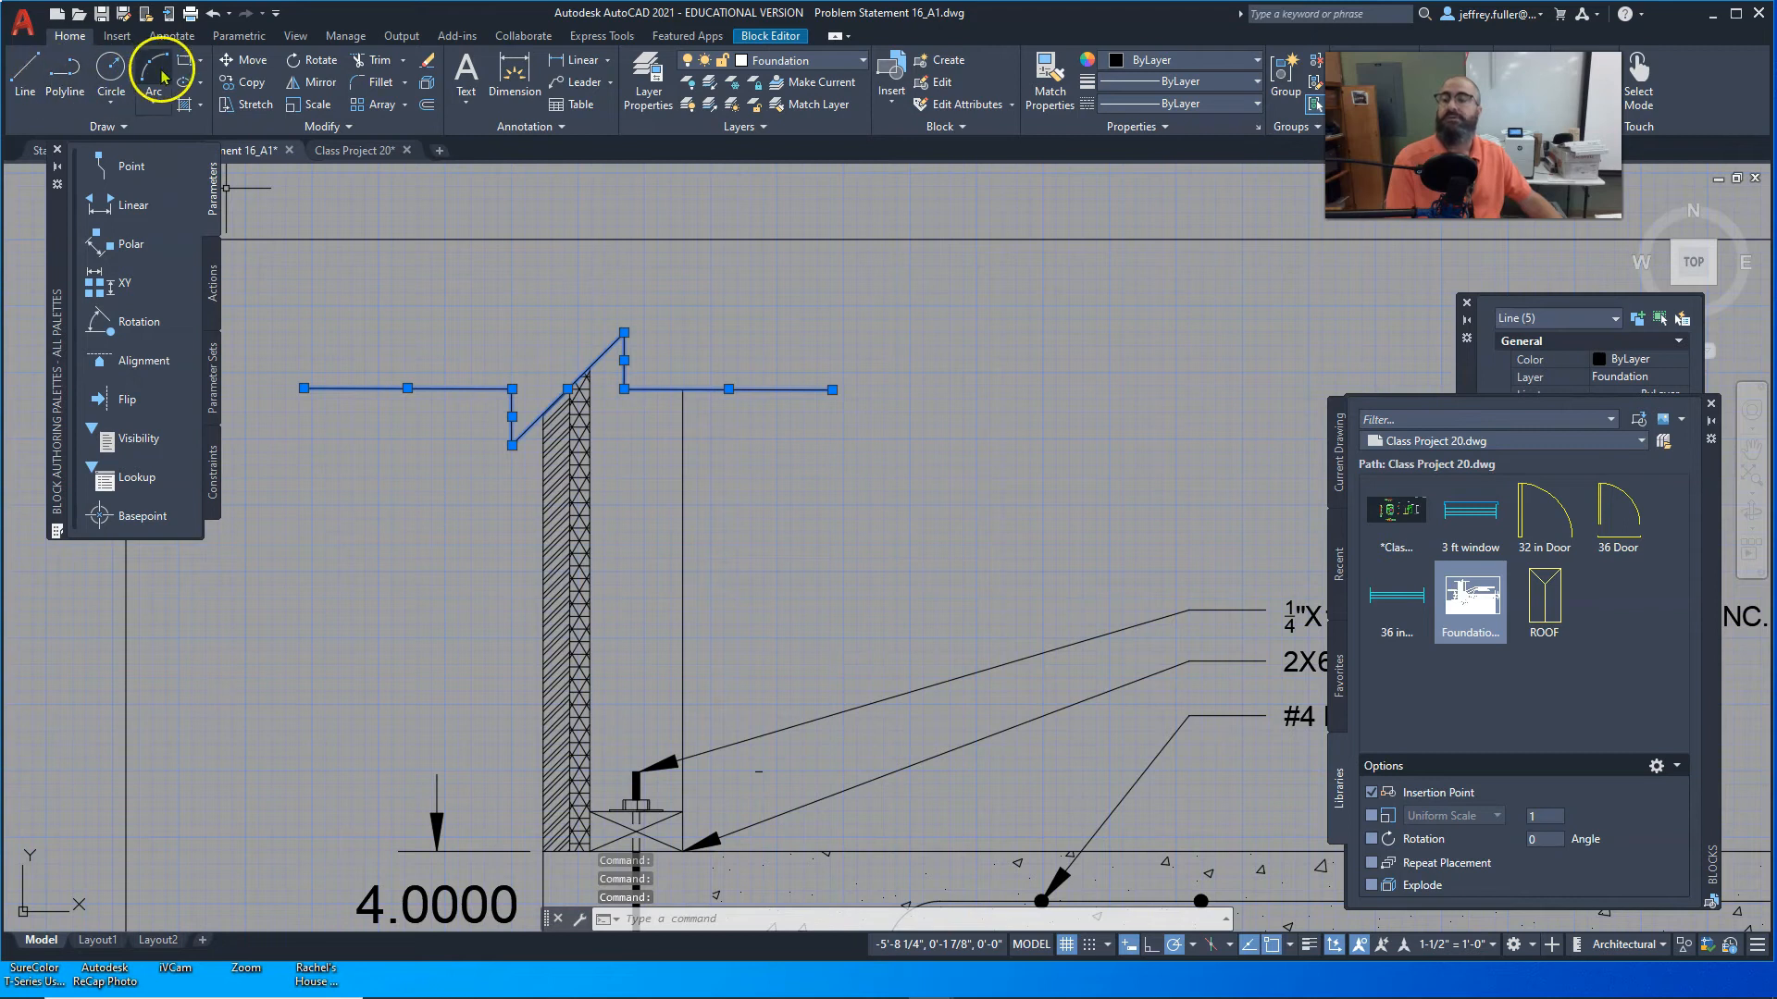
left_click(242, 62)
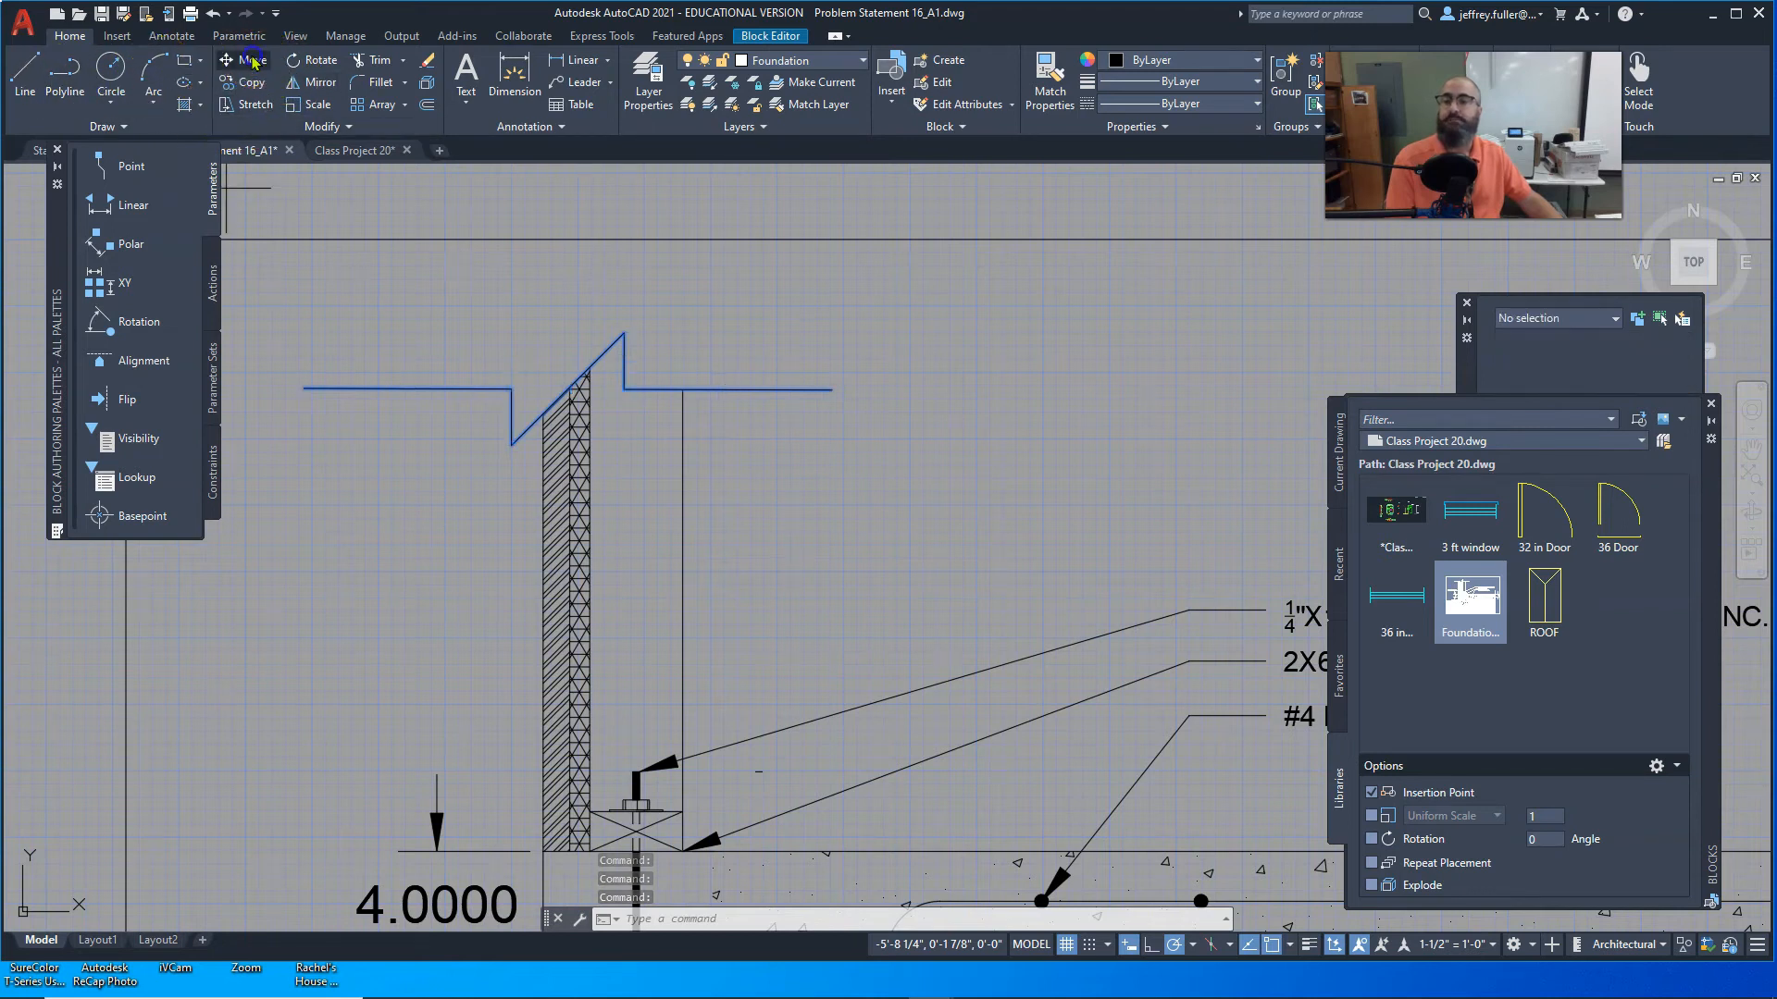
left_click(624, 334)
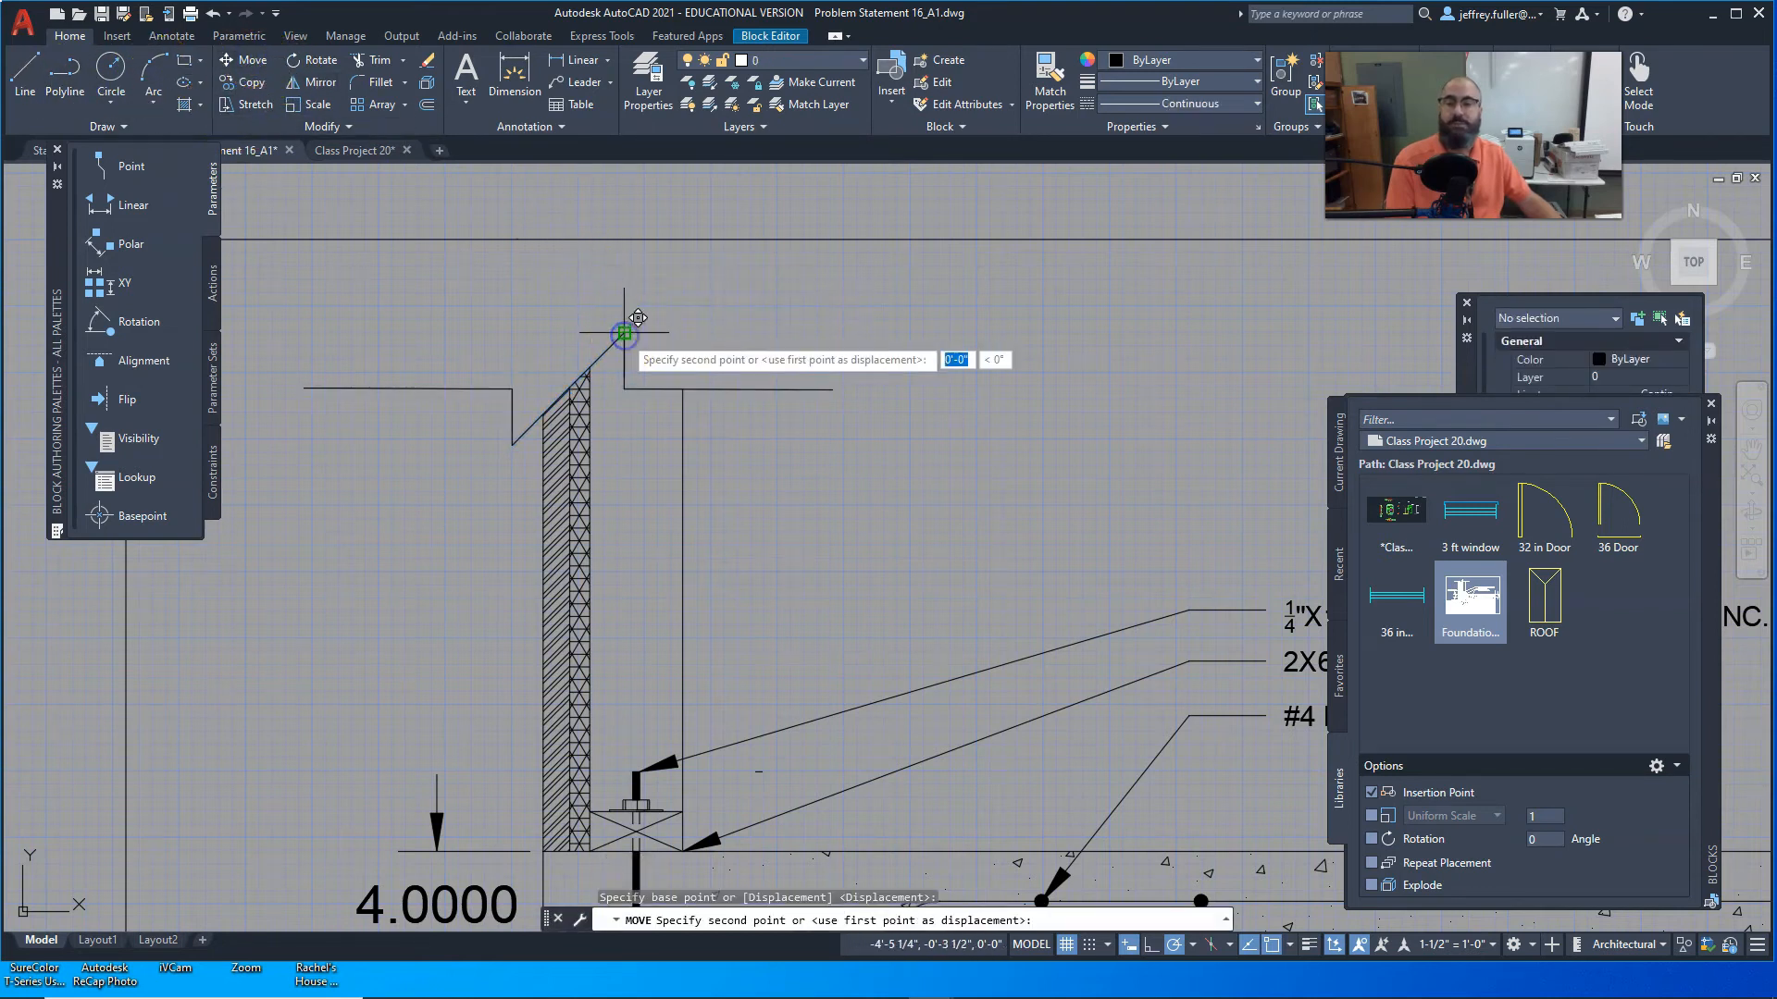
type("2")
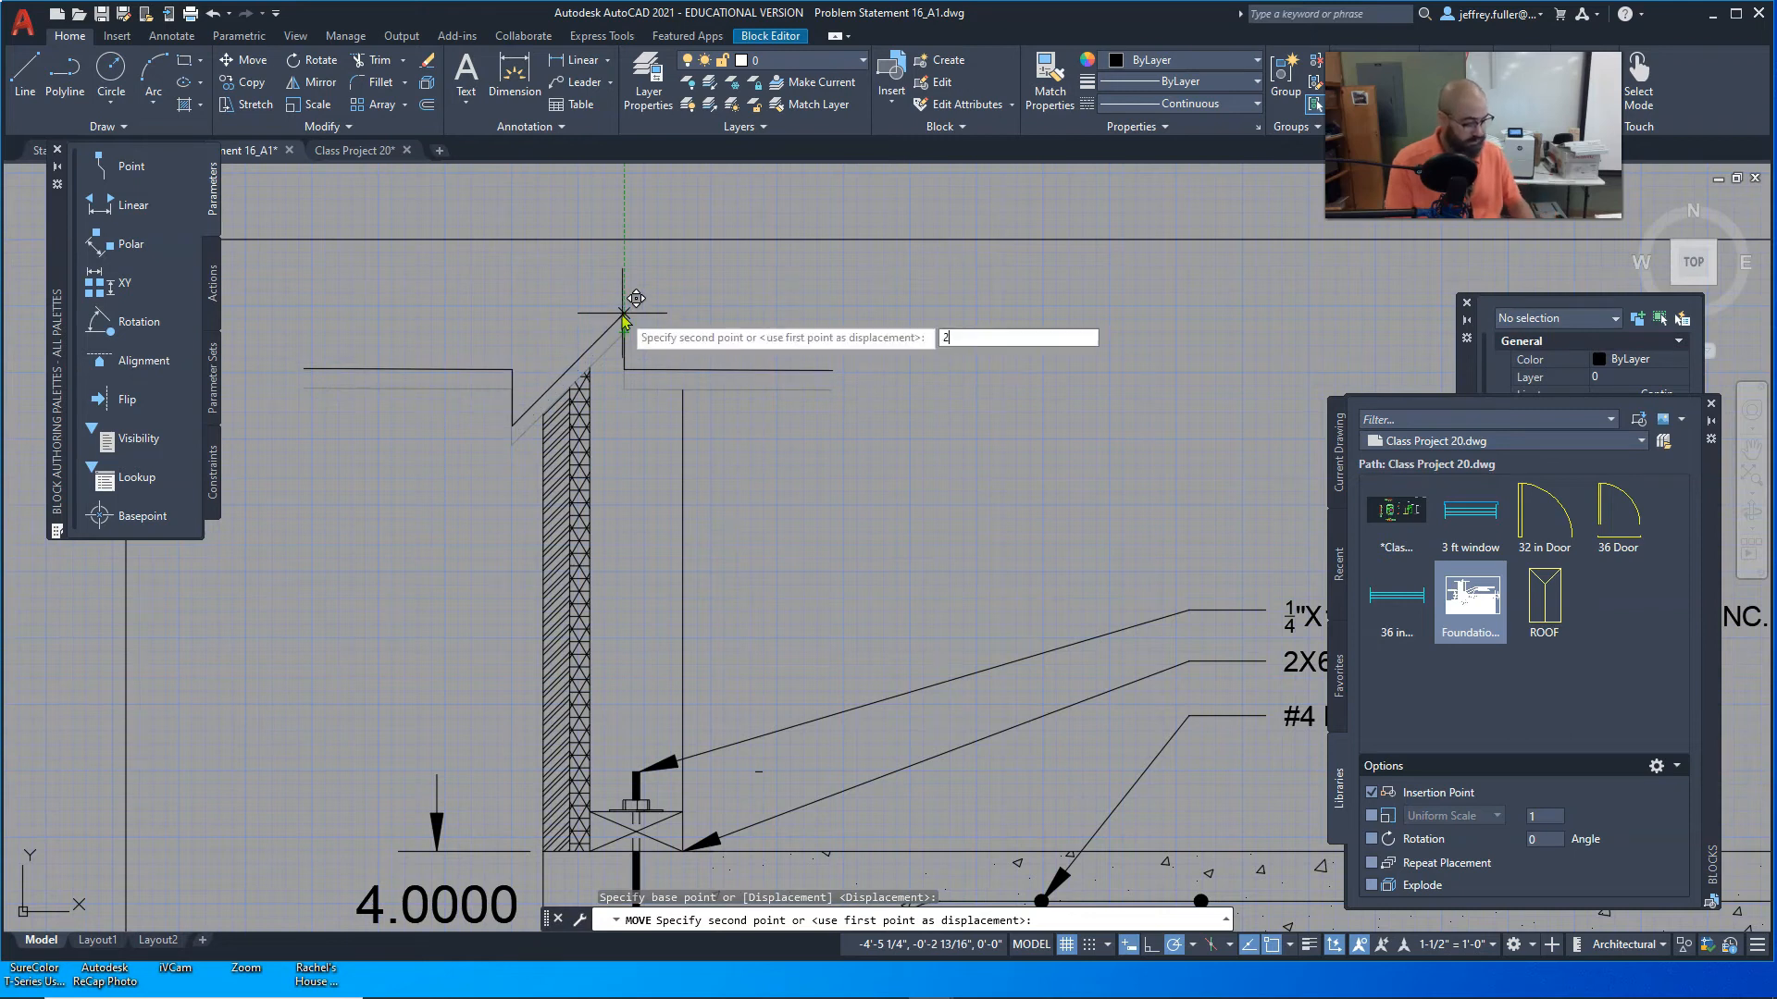
key("Return")
scroll(829, 480, "down", 3)
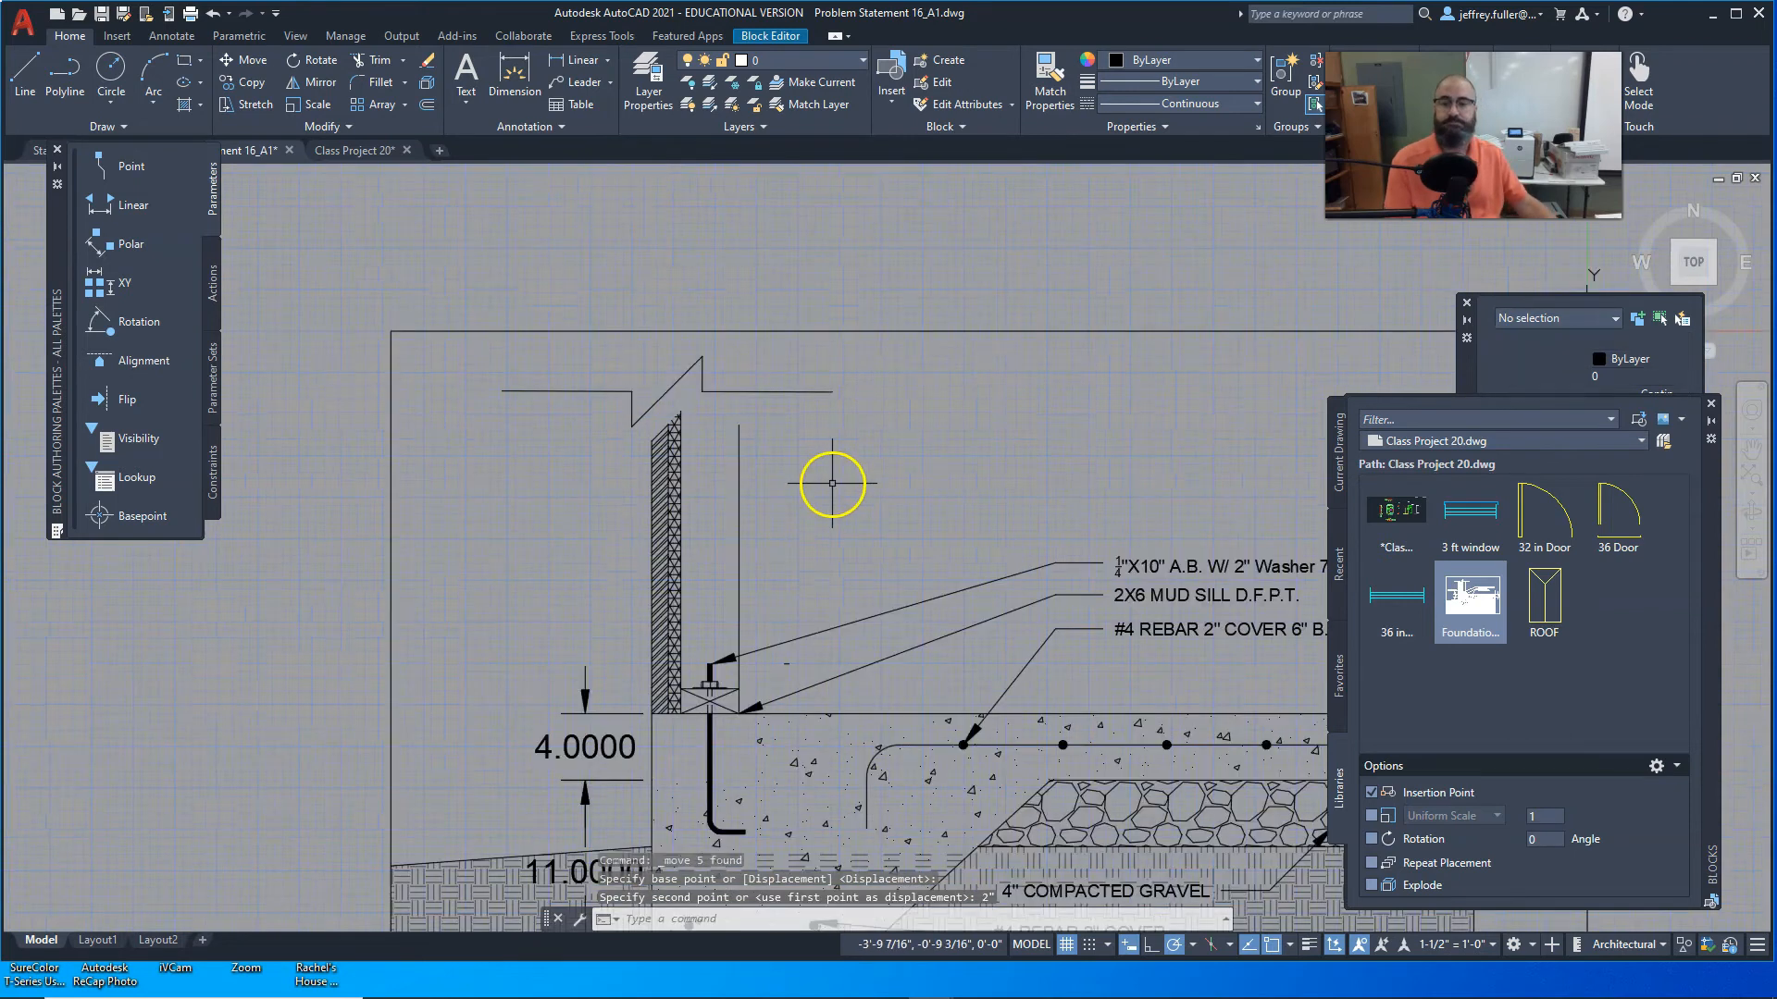
Step: Move the hatched wall, inner stud line, mud sill and anchor bolt assembly straight up by 2"
scroll(750, 479, "up", 3)
scroll(751, 478, "up", 2)
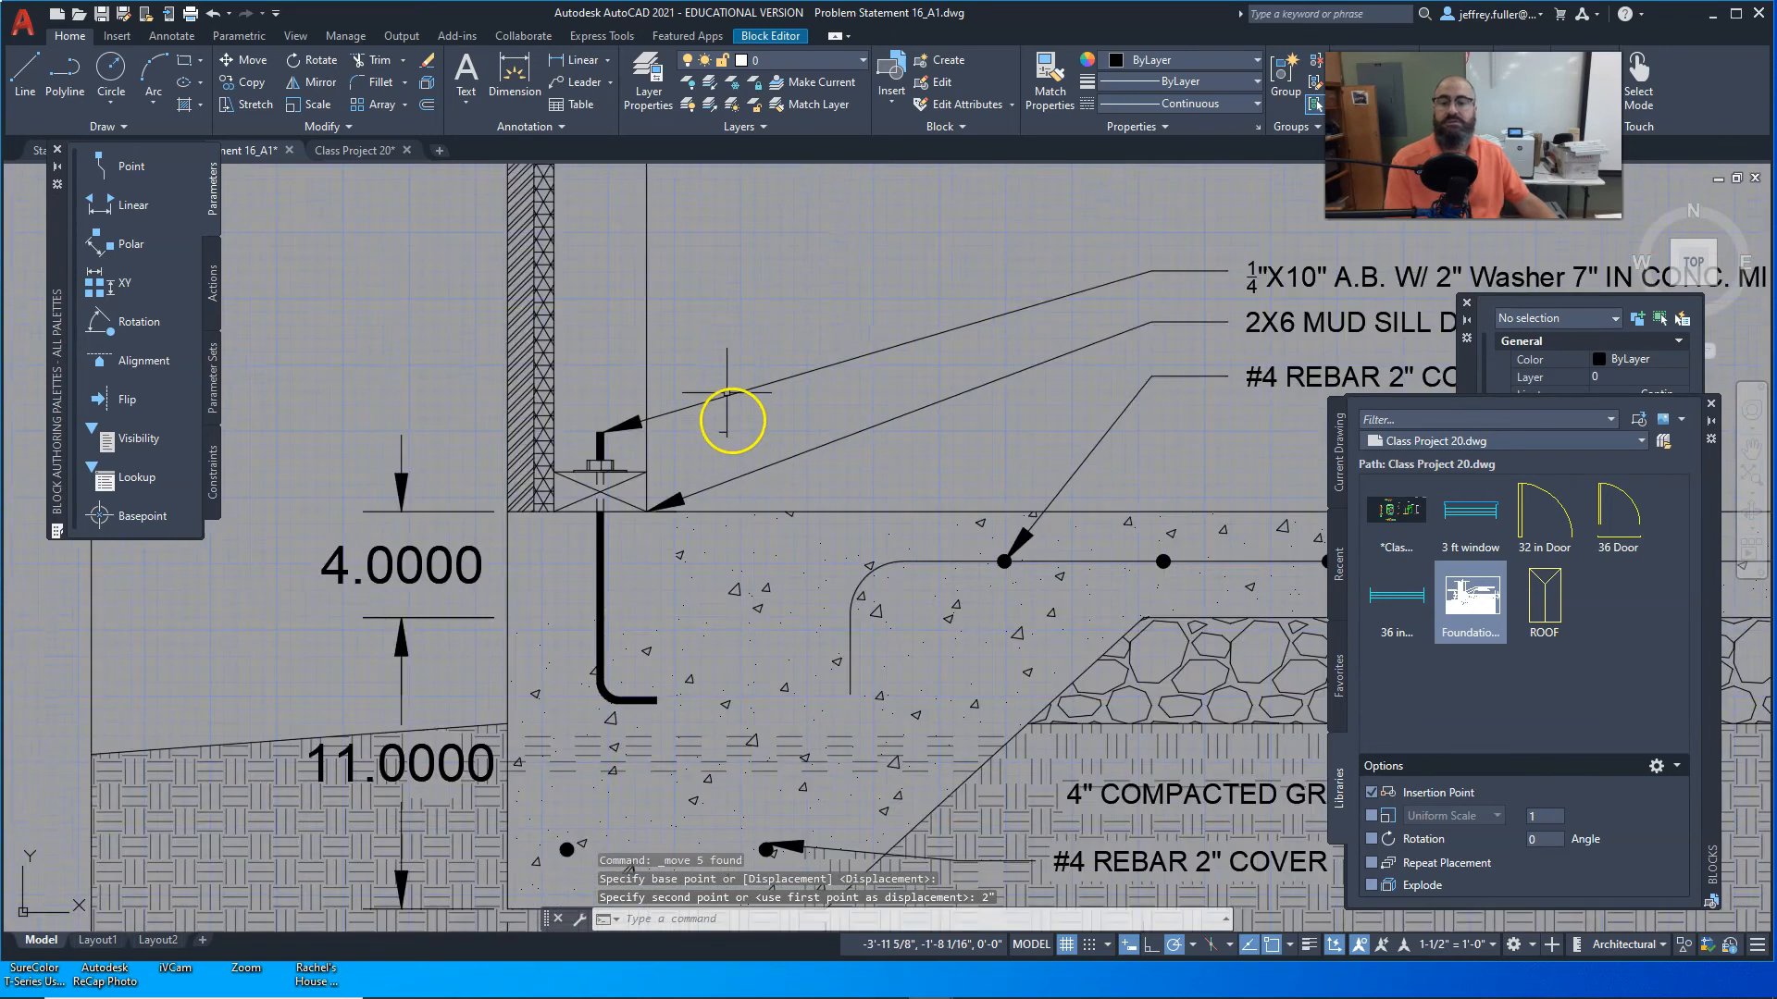
scroll(718, 318, "down", 2)
middle_click_drag(719, 317, 741, 381)
left_click(726, 348)
left_click(563, 380)
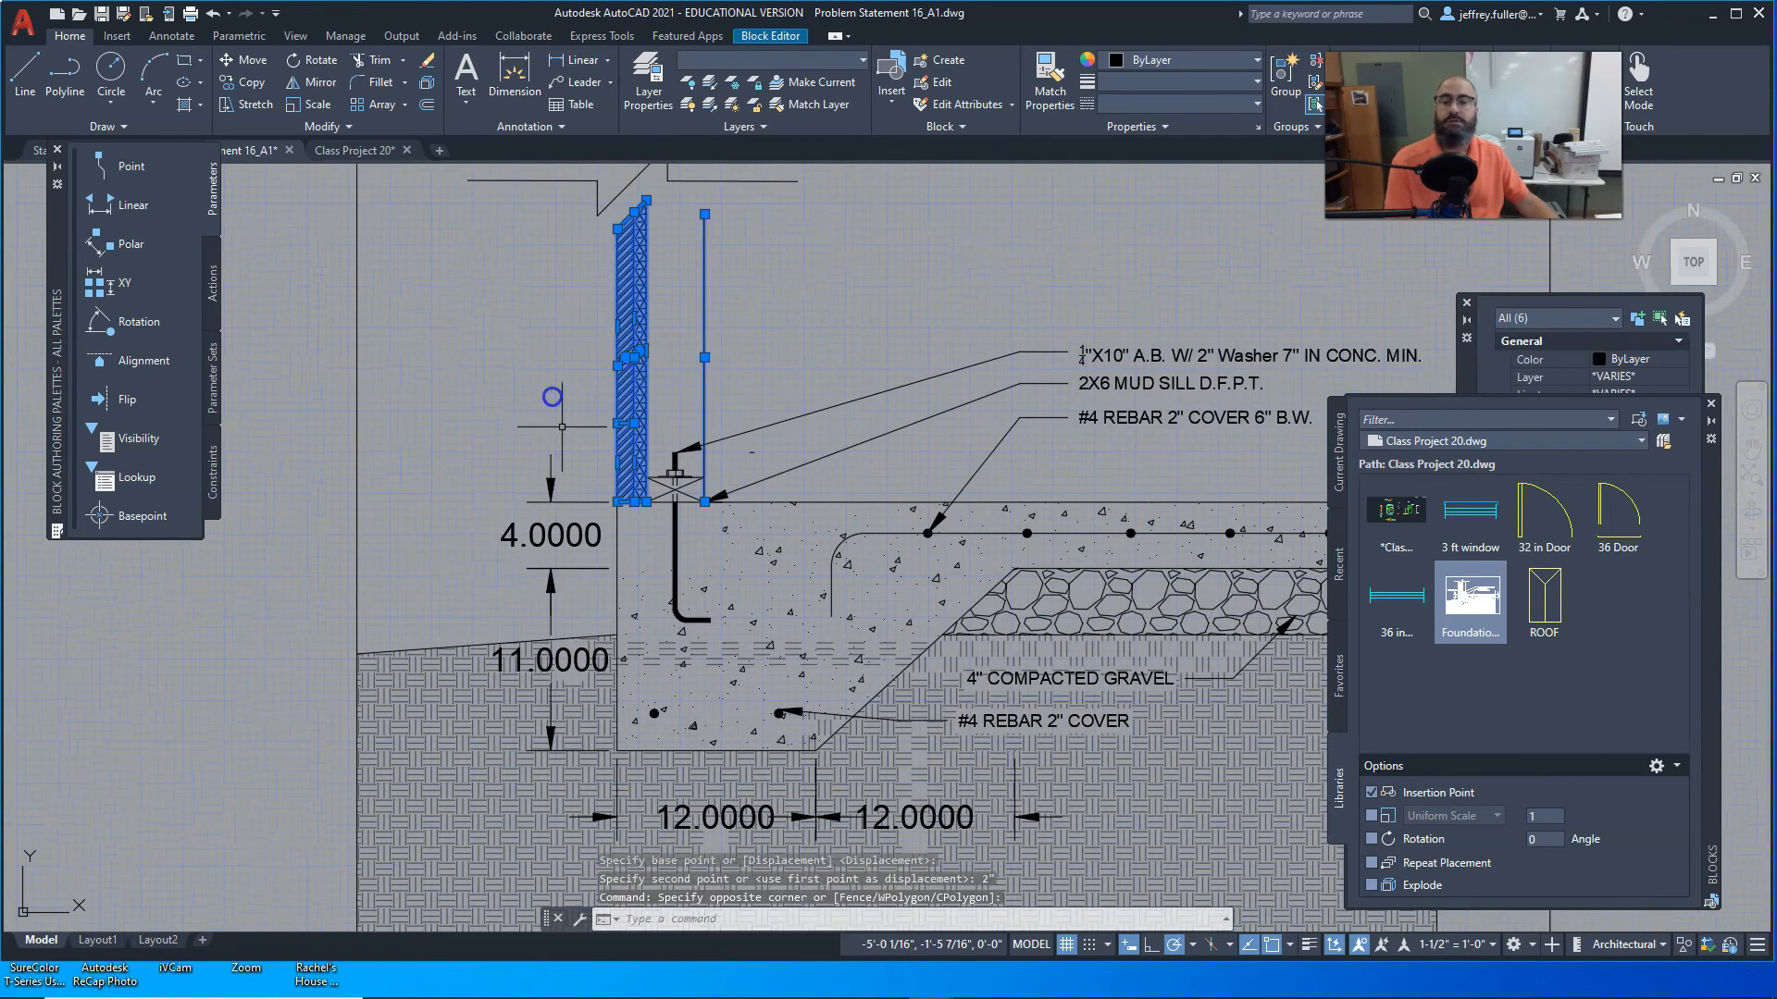
scroll(686, 512, "up", 3)
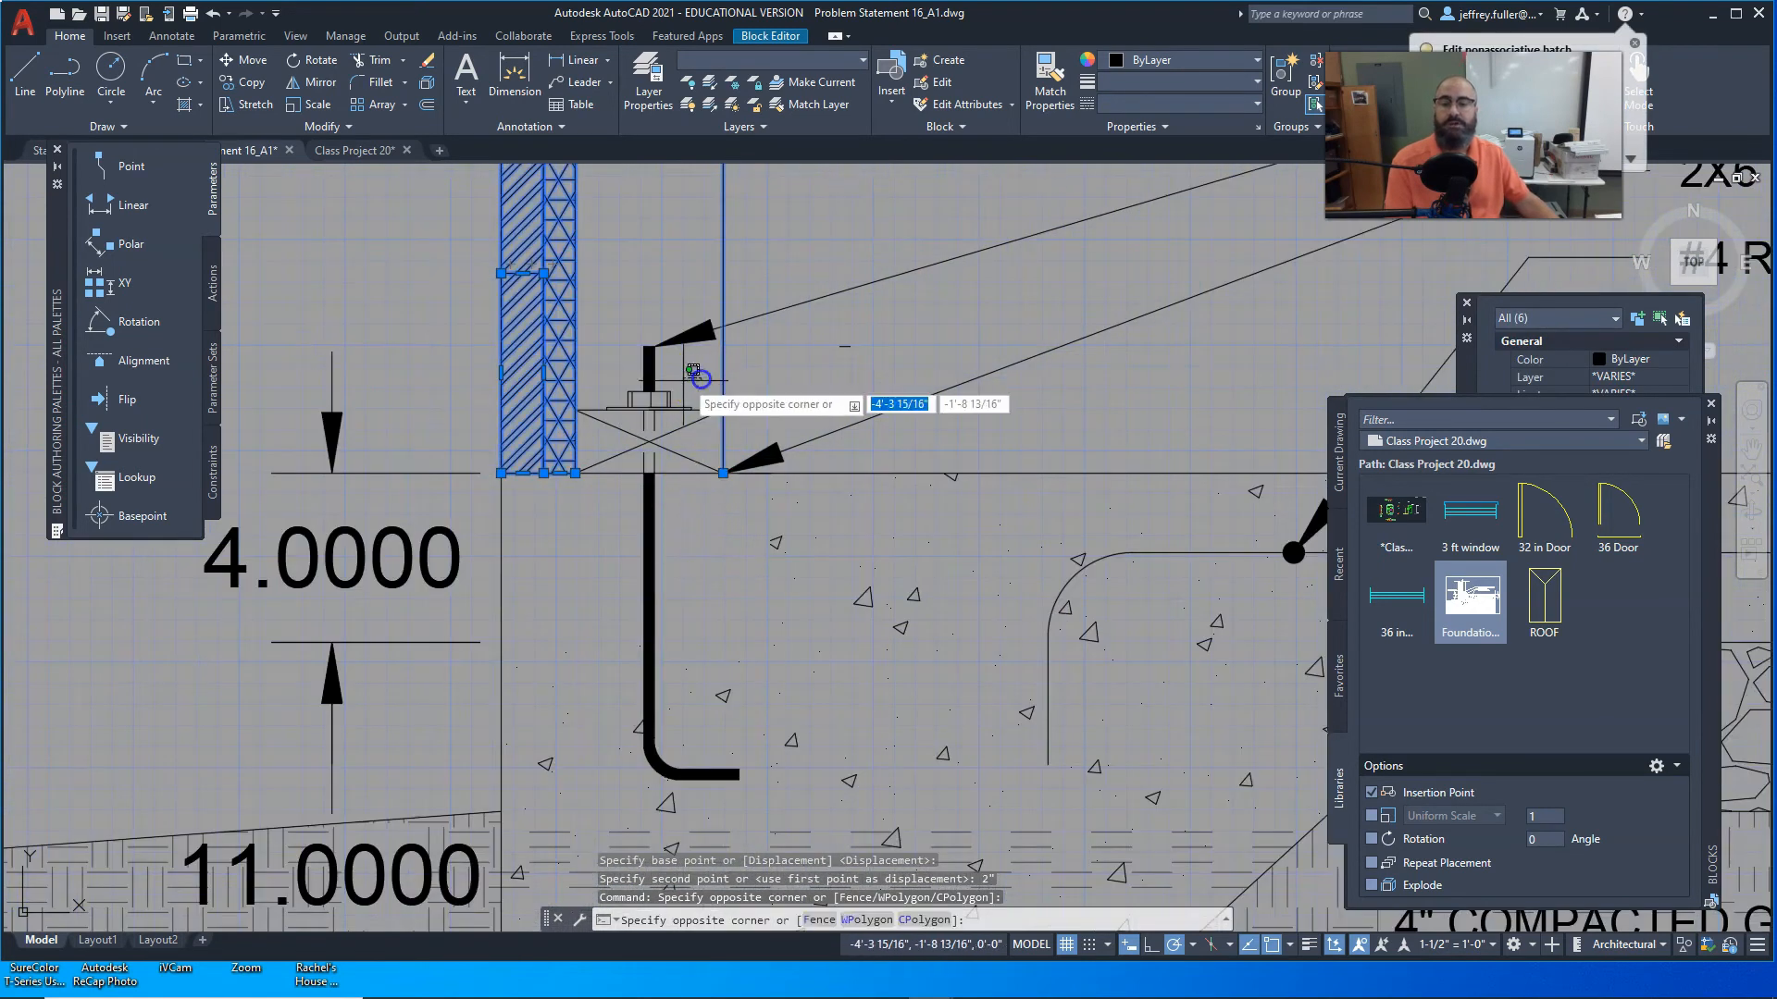
left_click(702, 378)
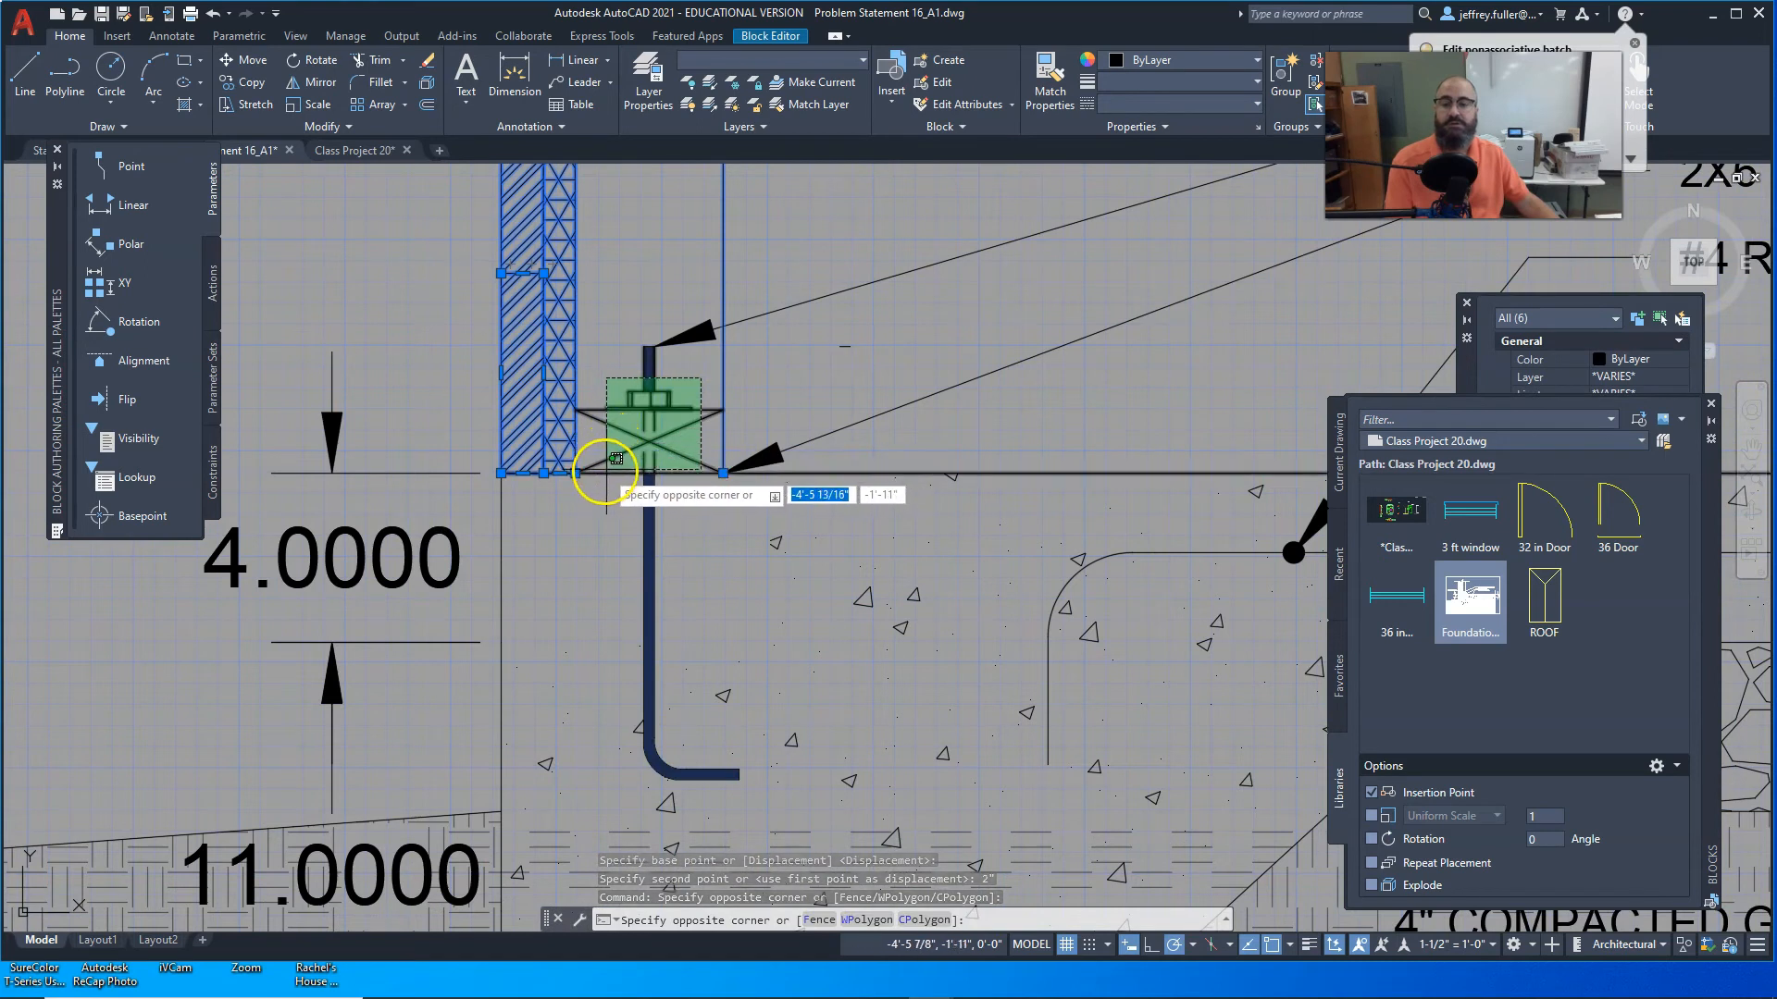
left_click(600, 474)
scroll(777, 555, "down", 2)
middle_click_drag(778, 555, 679, 574)
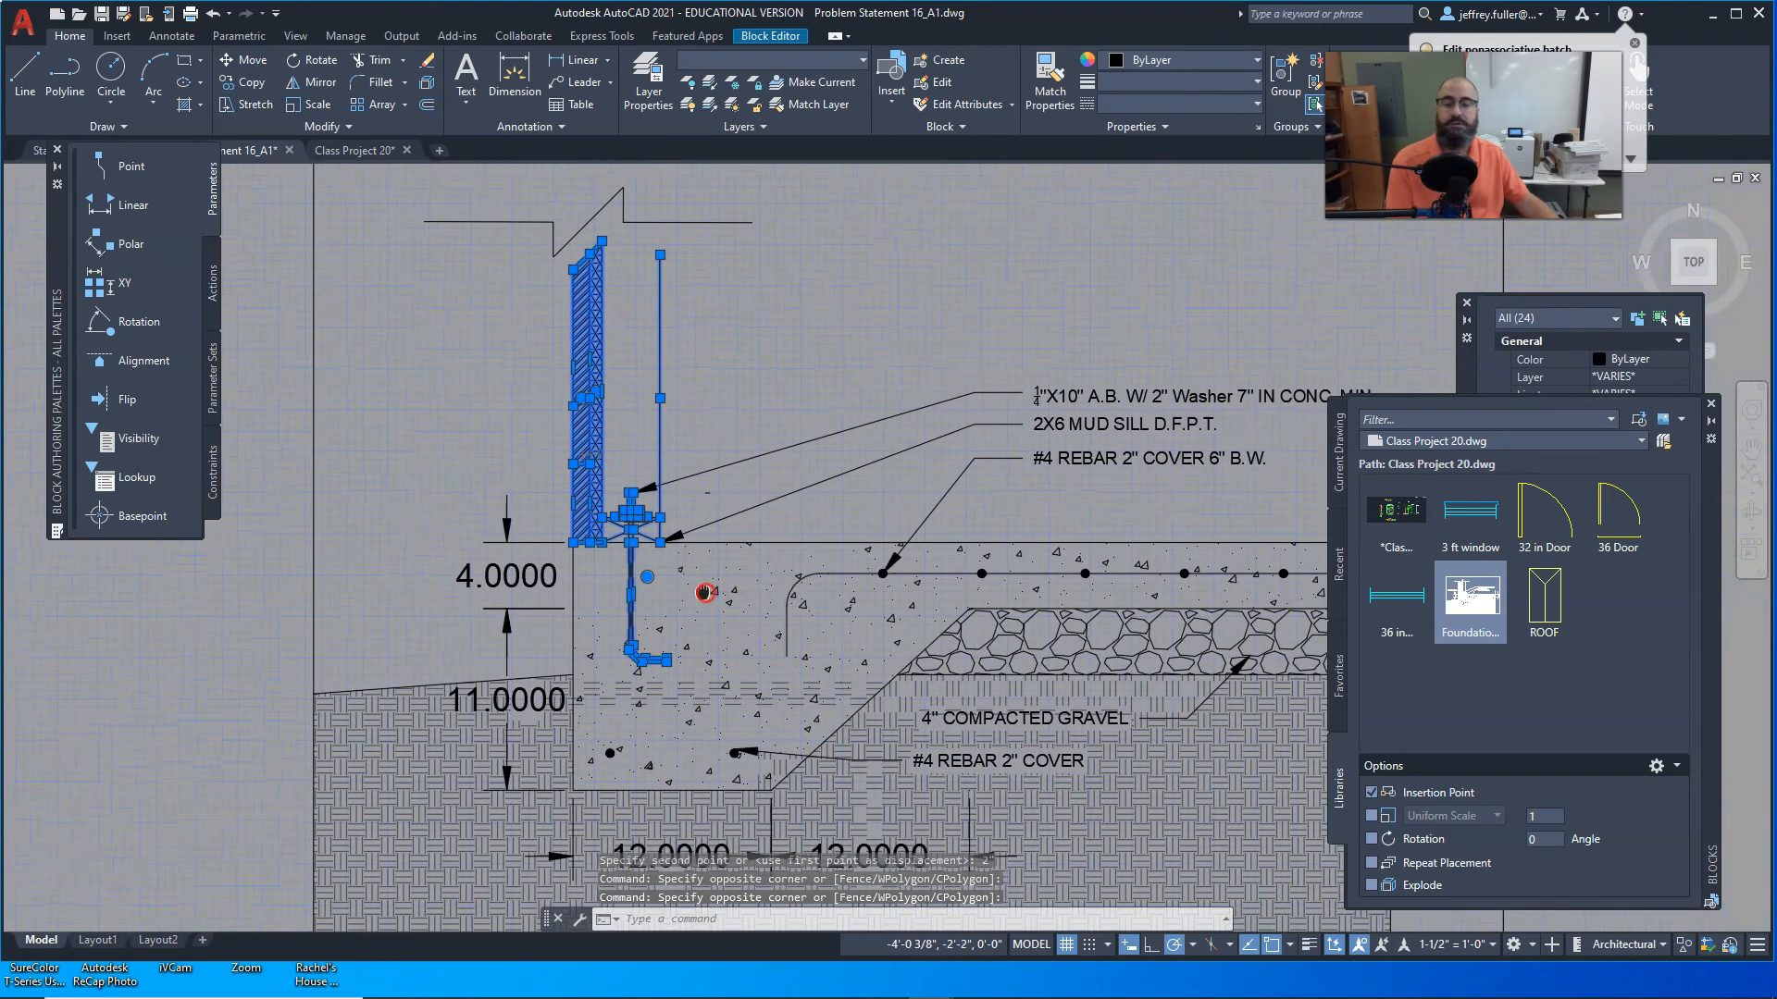
left_click(222, 63)
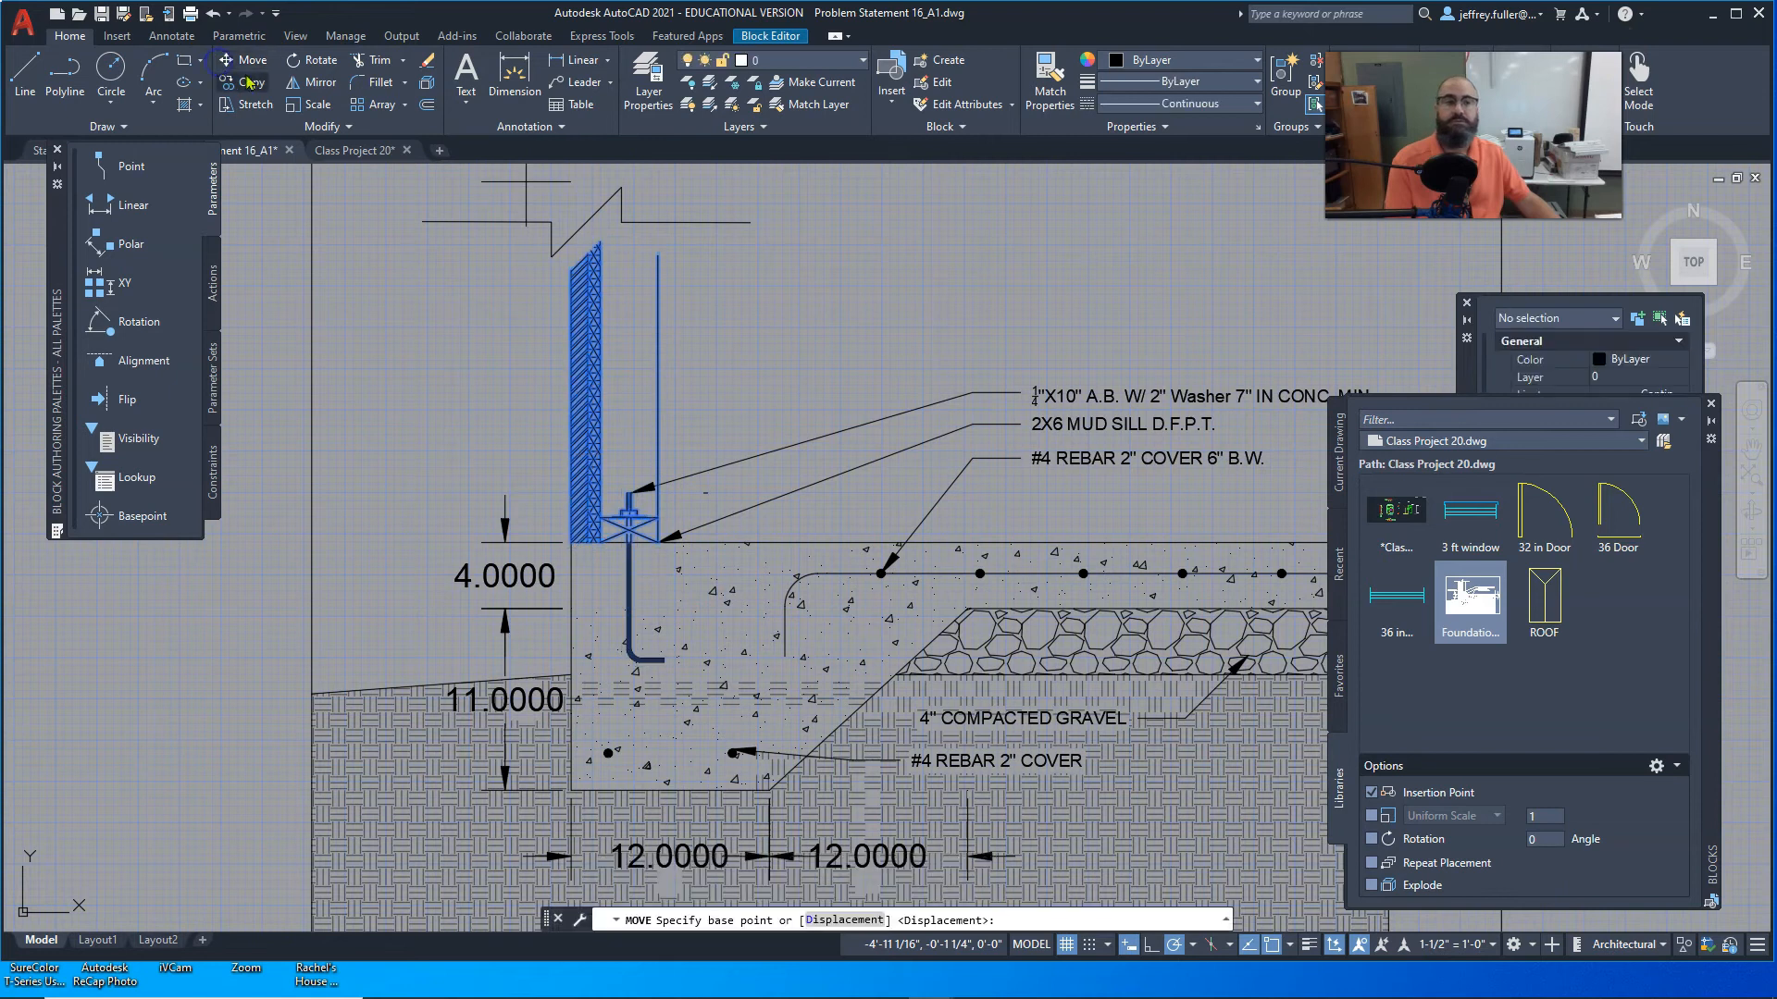
middle_click_drag(685, 418, 648, 507)
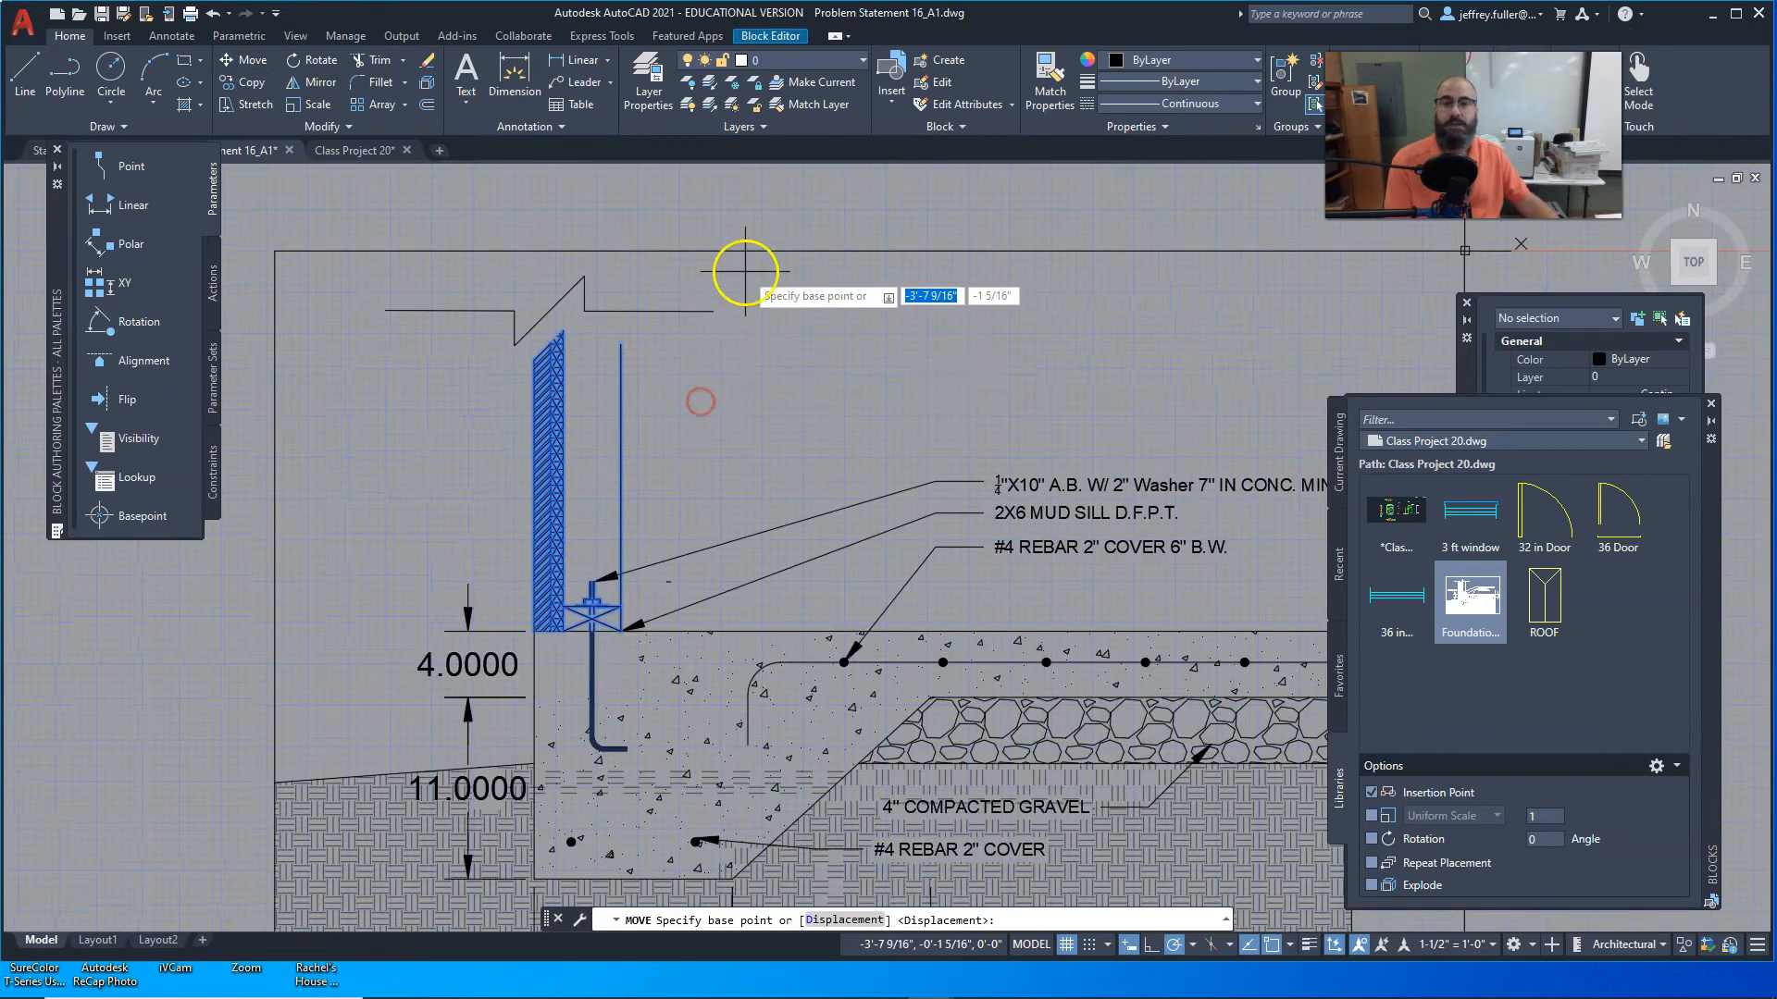
left_click(621, 345)
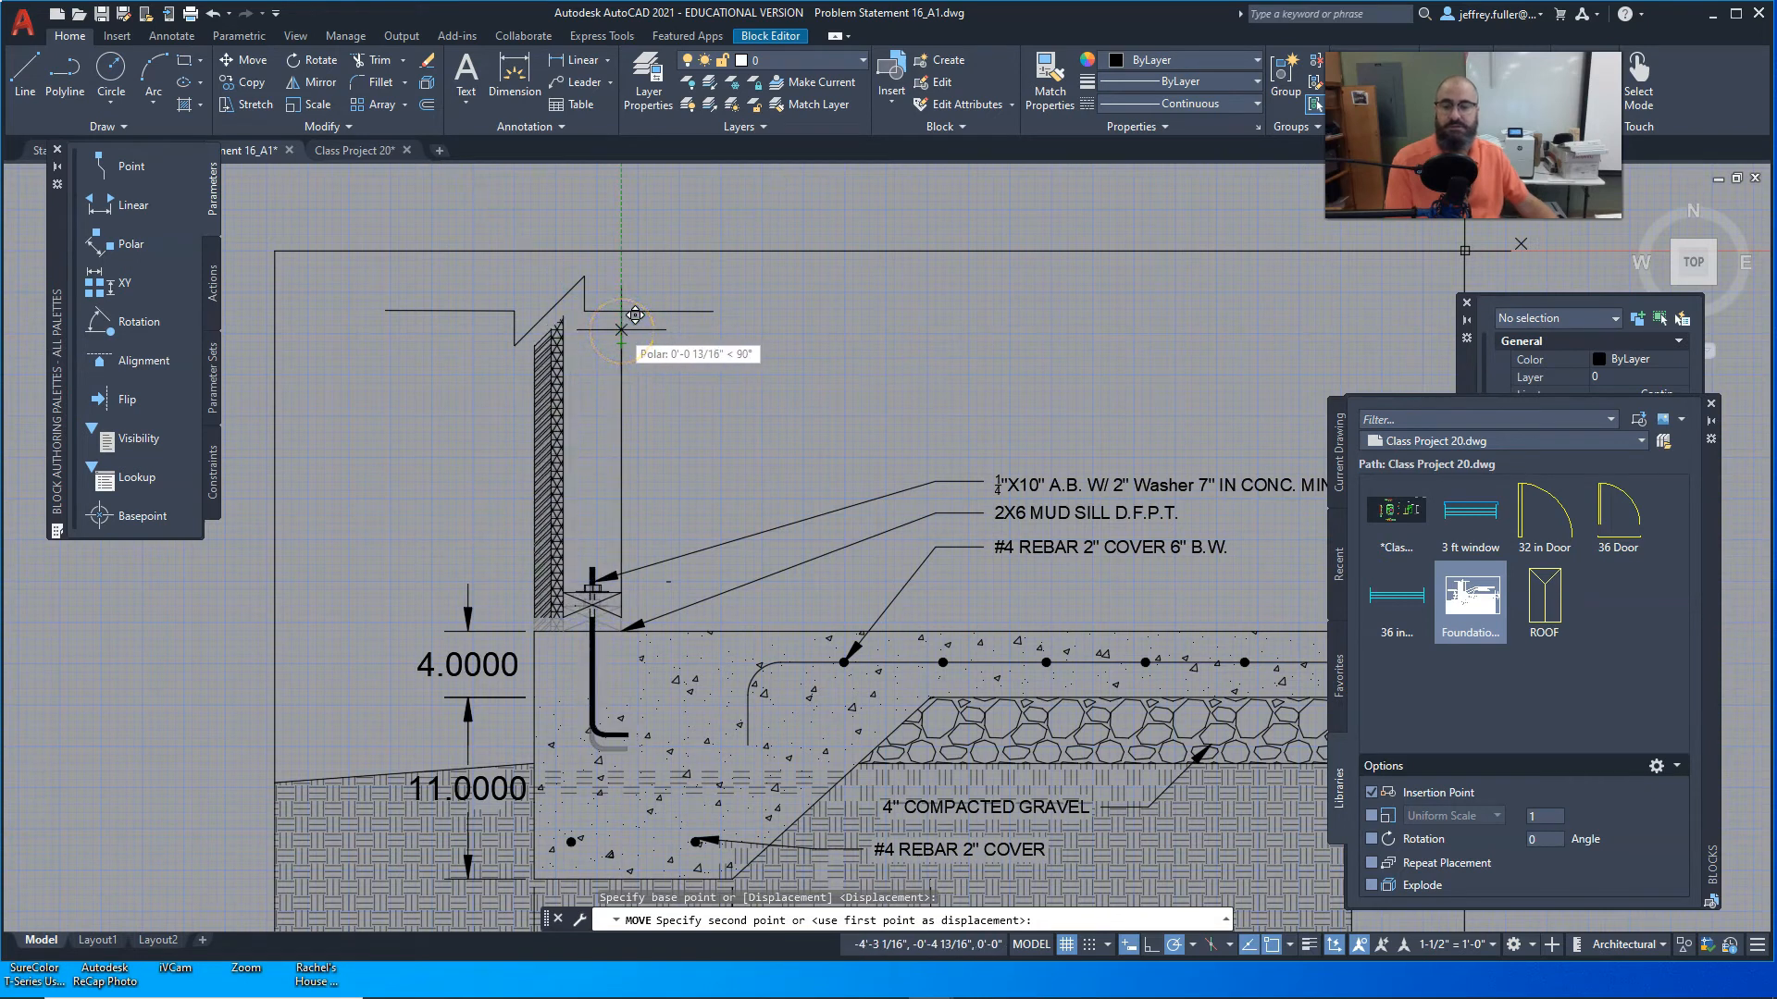
type("2")
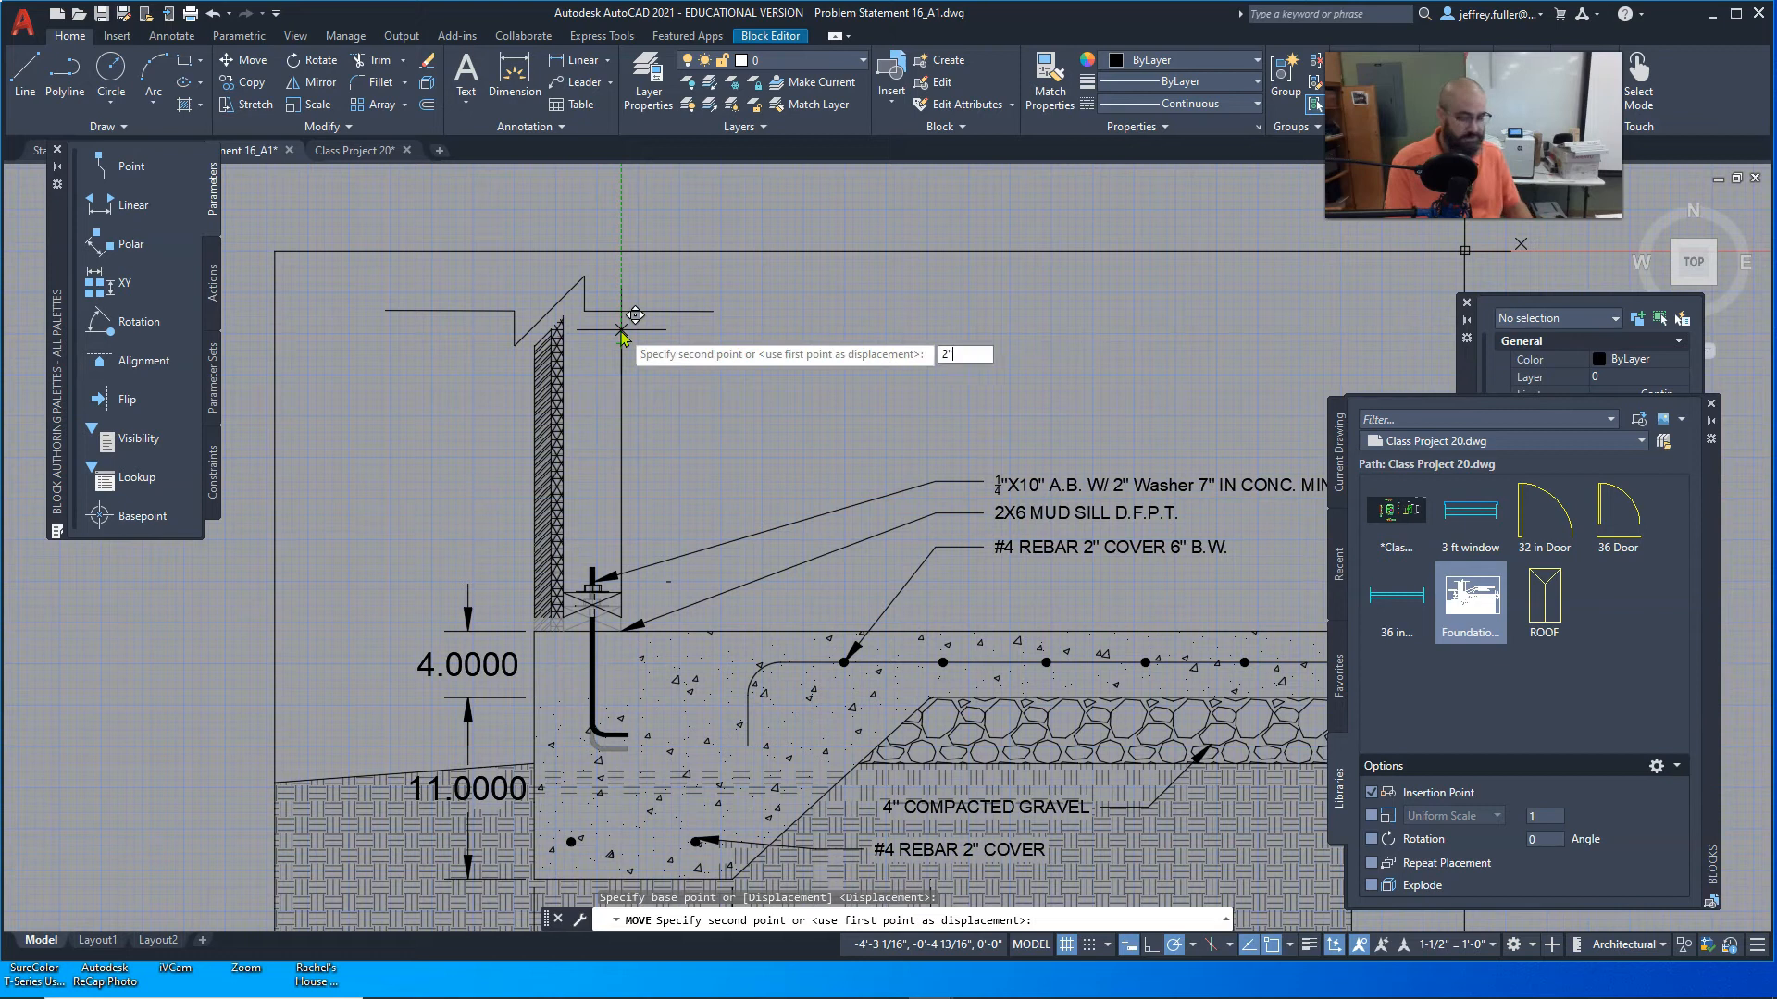
key("Return")
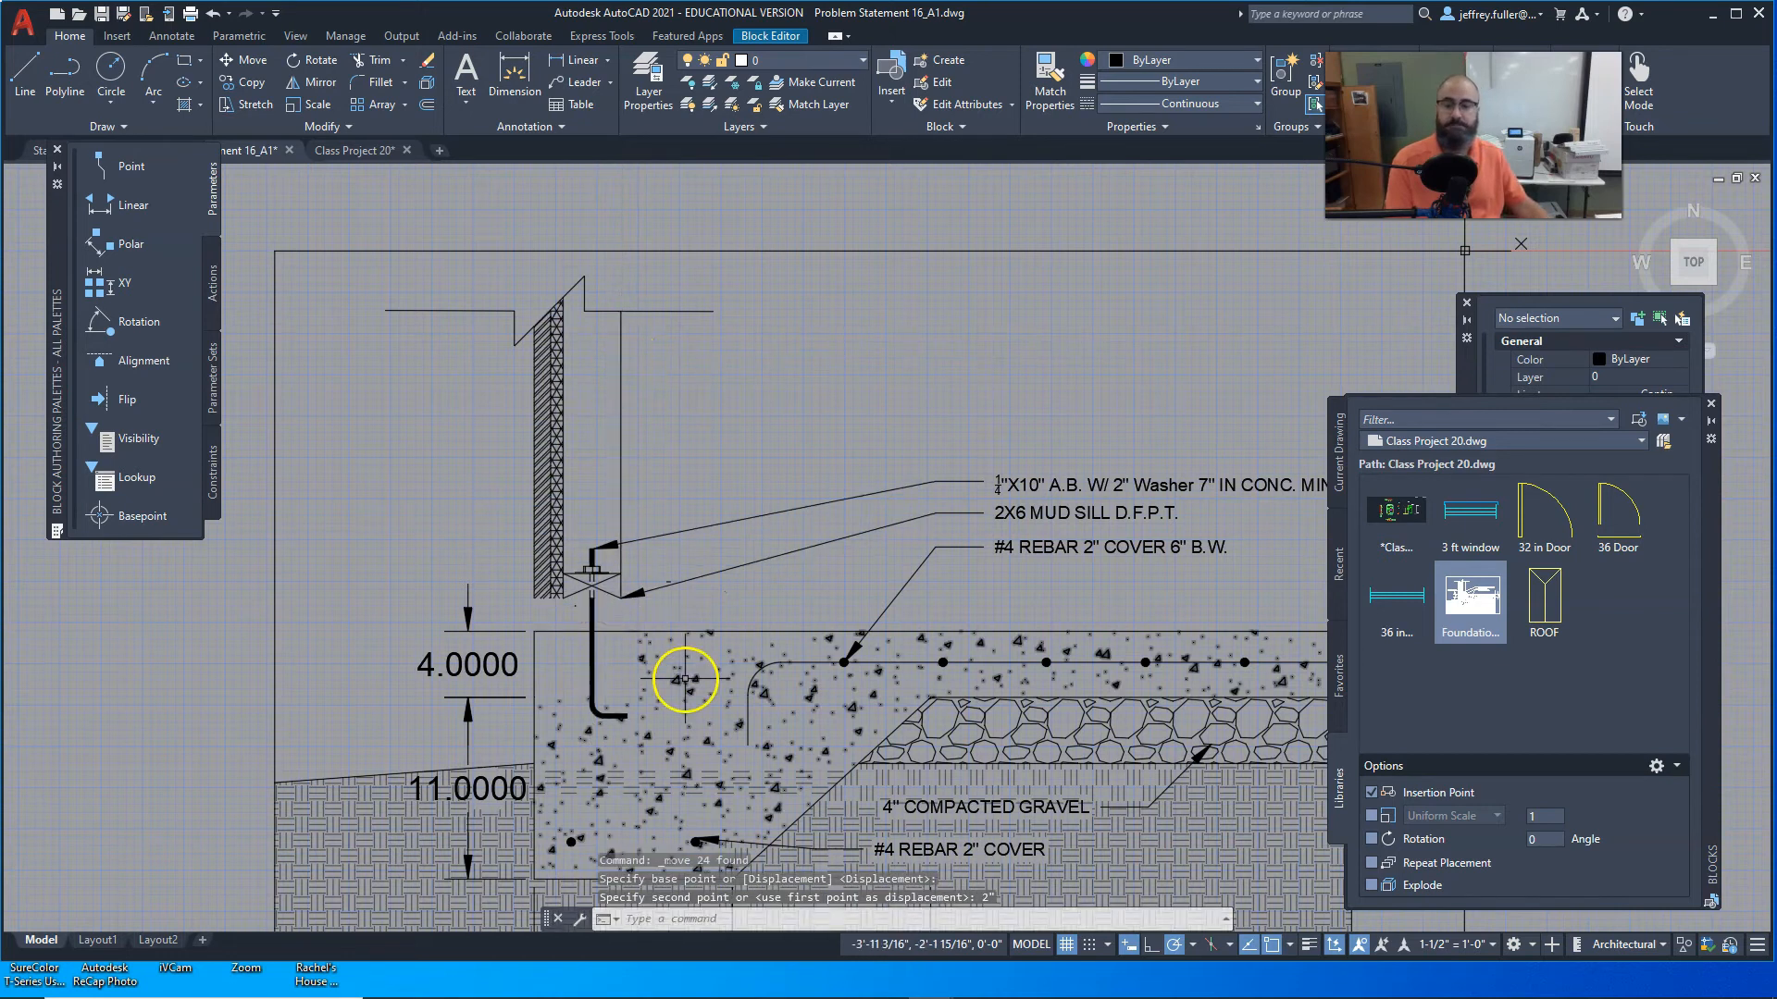
Step: Raise the slab's top line by 2" to meet the underside of the mud sill
scroll(683, 676, "up", 2)
left_click(767, 604)
scroll(793, 682, "down", 2)
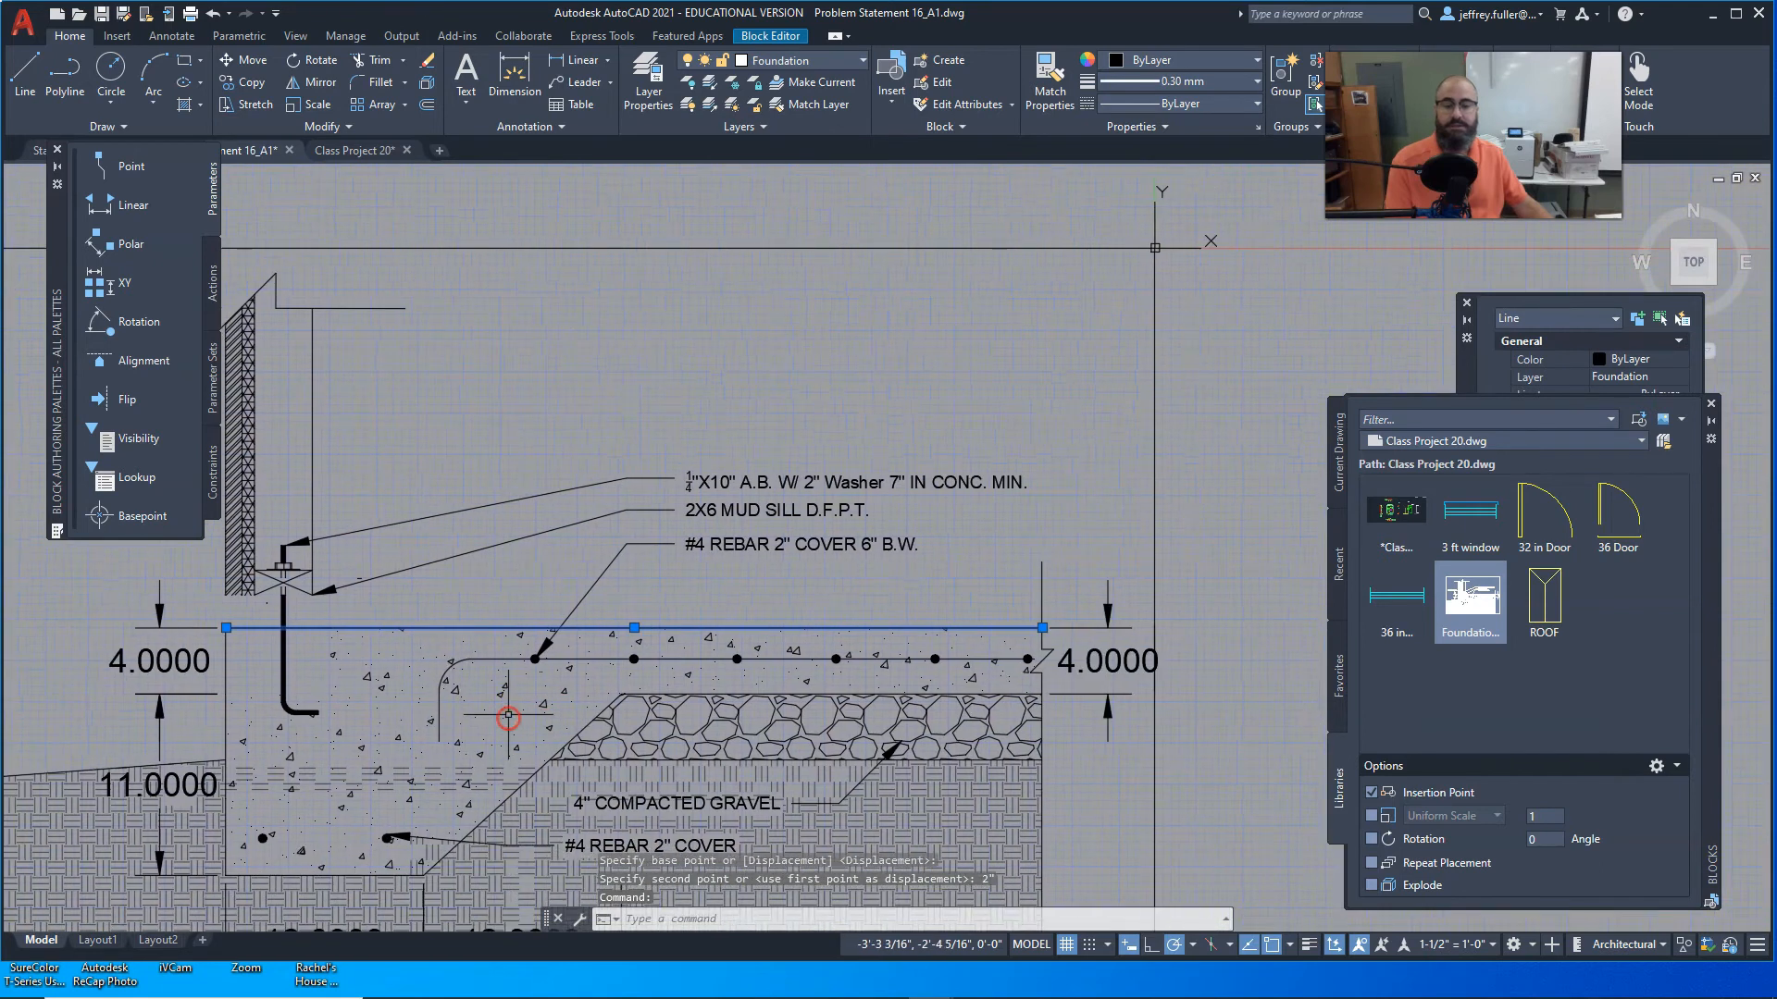
middle_click_drag(595, 714, 649, 706)
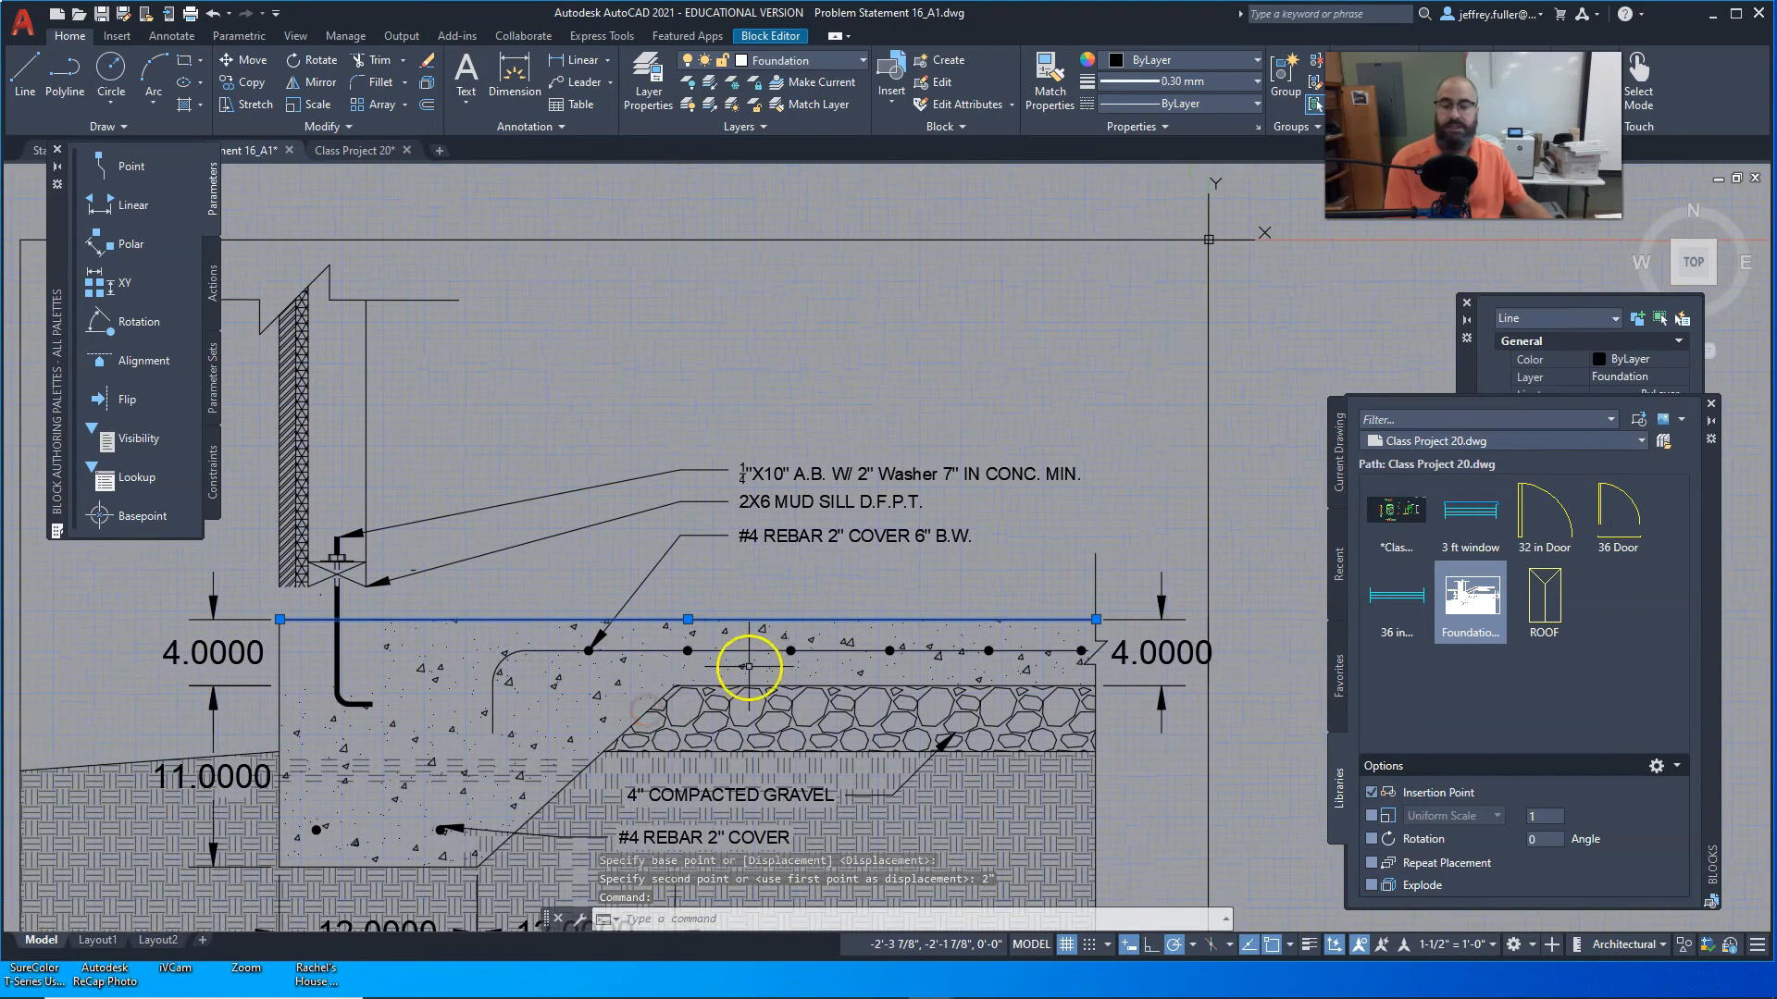
left_click(688, 619)
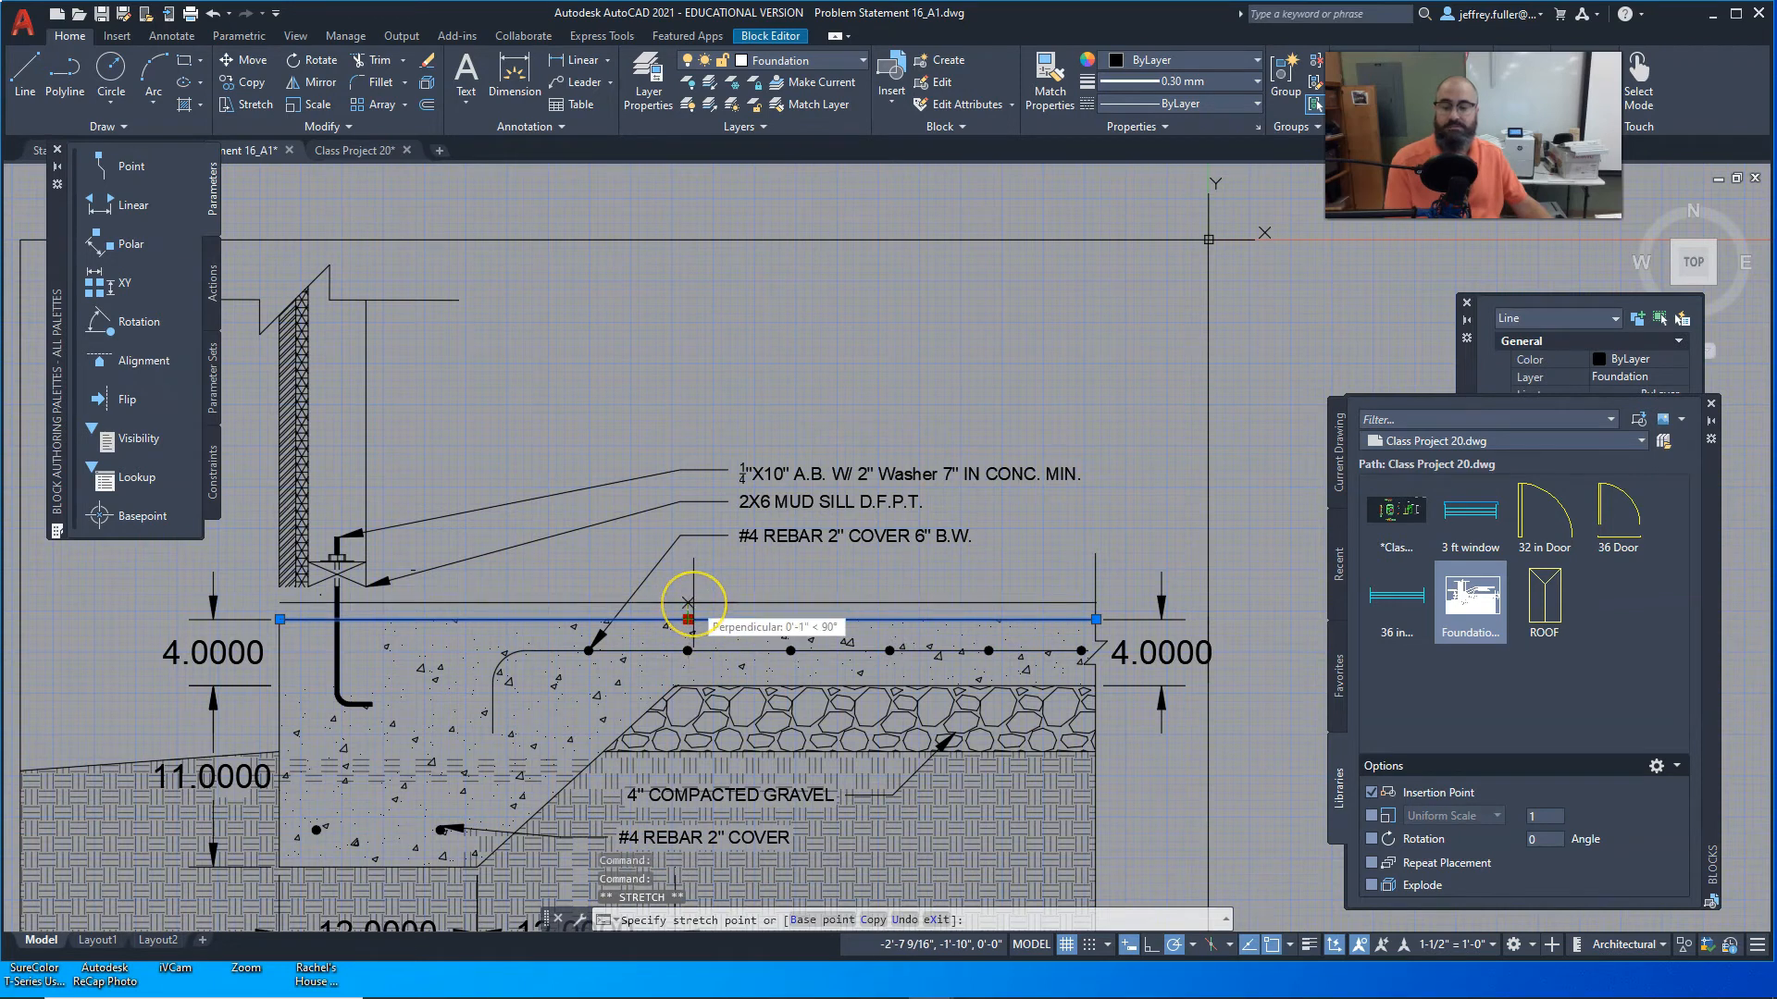
type("2")
key("Return")
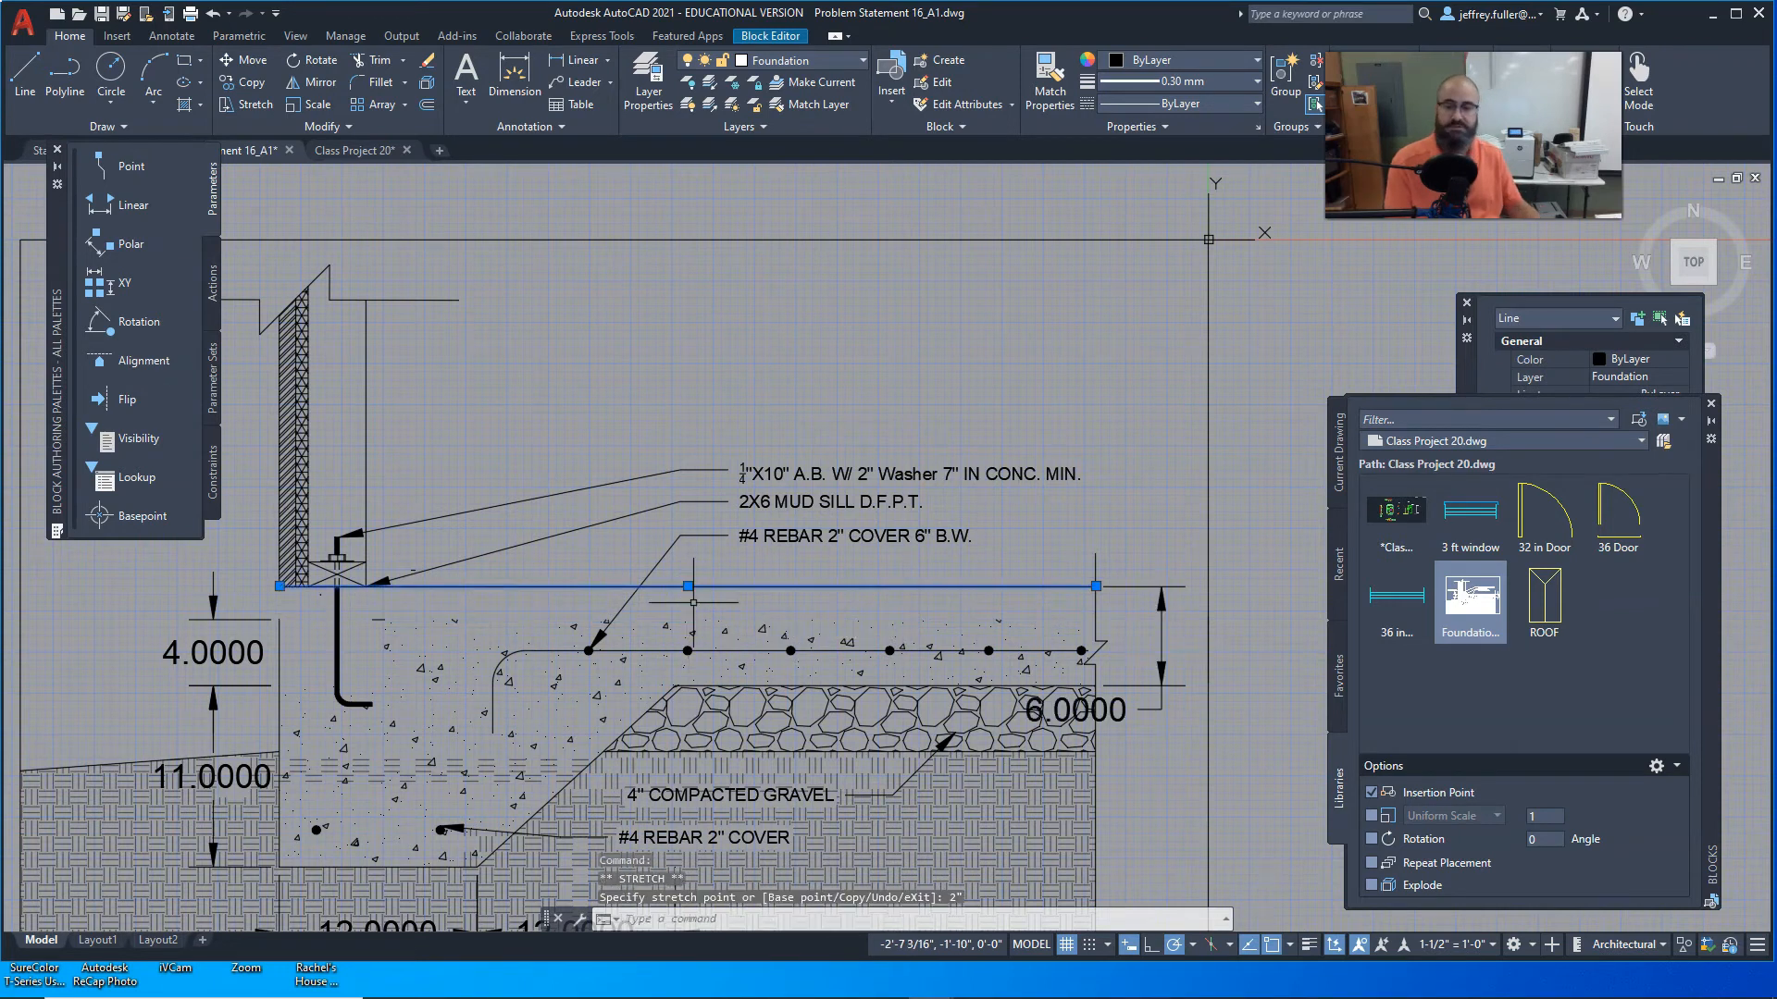
Step: Stretch the concrete hatch up to the slab's top line and out to the footing's outer face, filling the former brick ledge
left_click(587, 703)
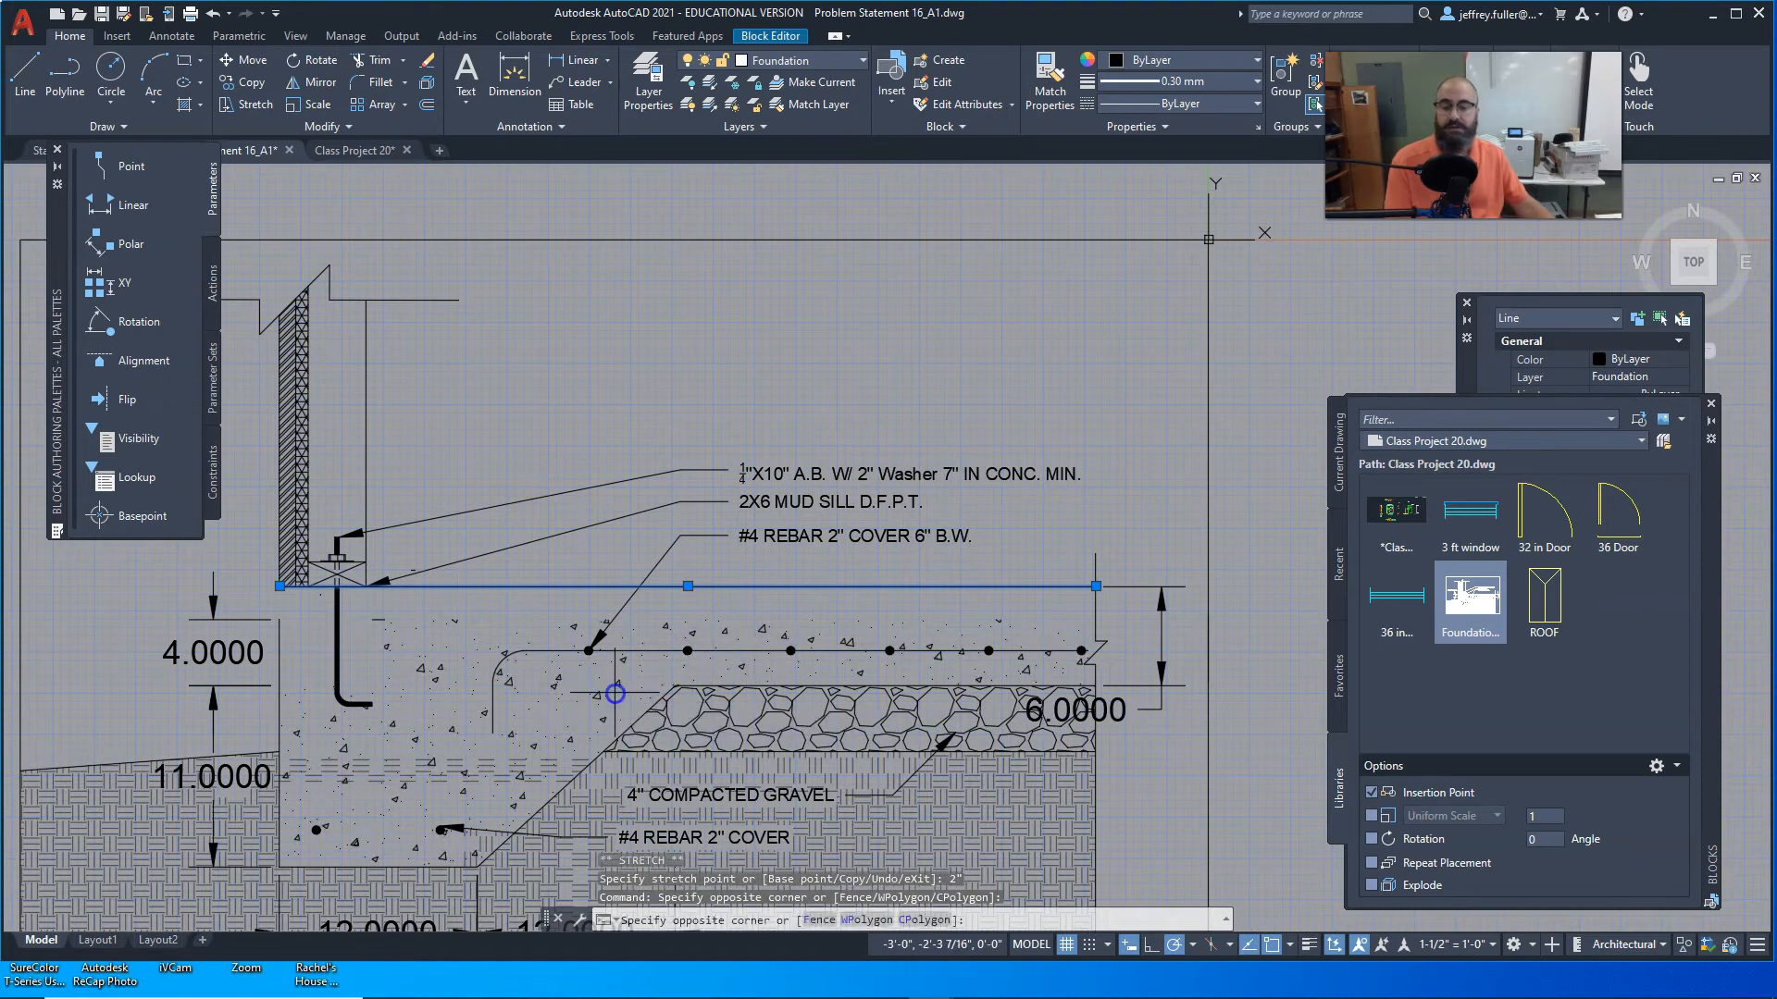
left_click(616, 683)
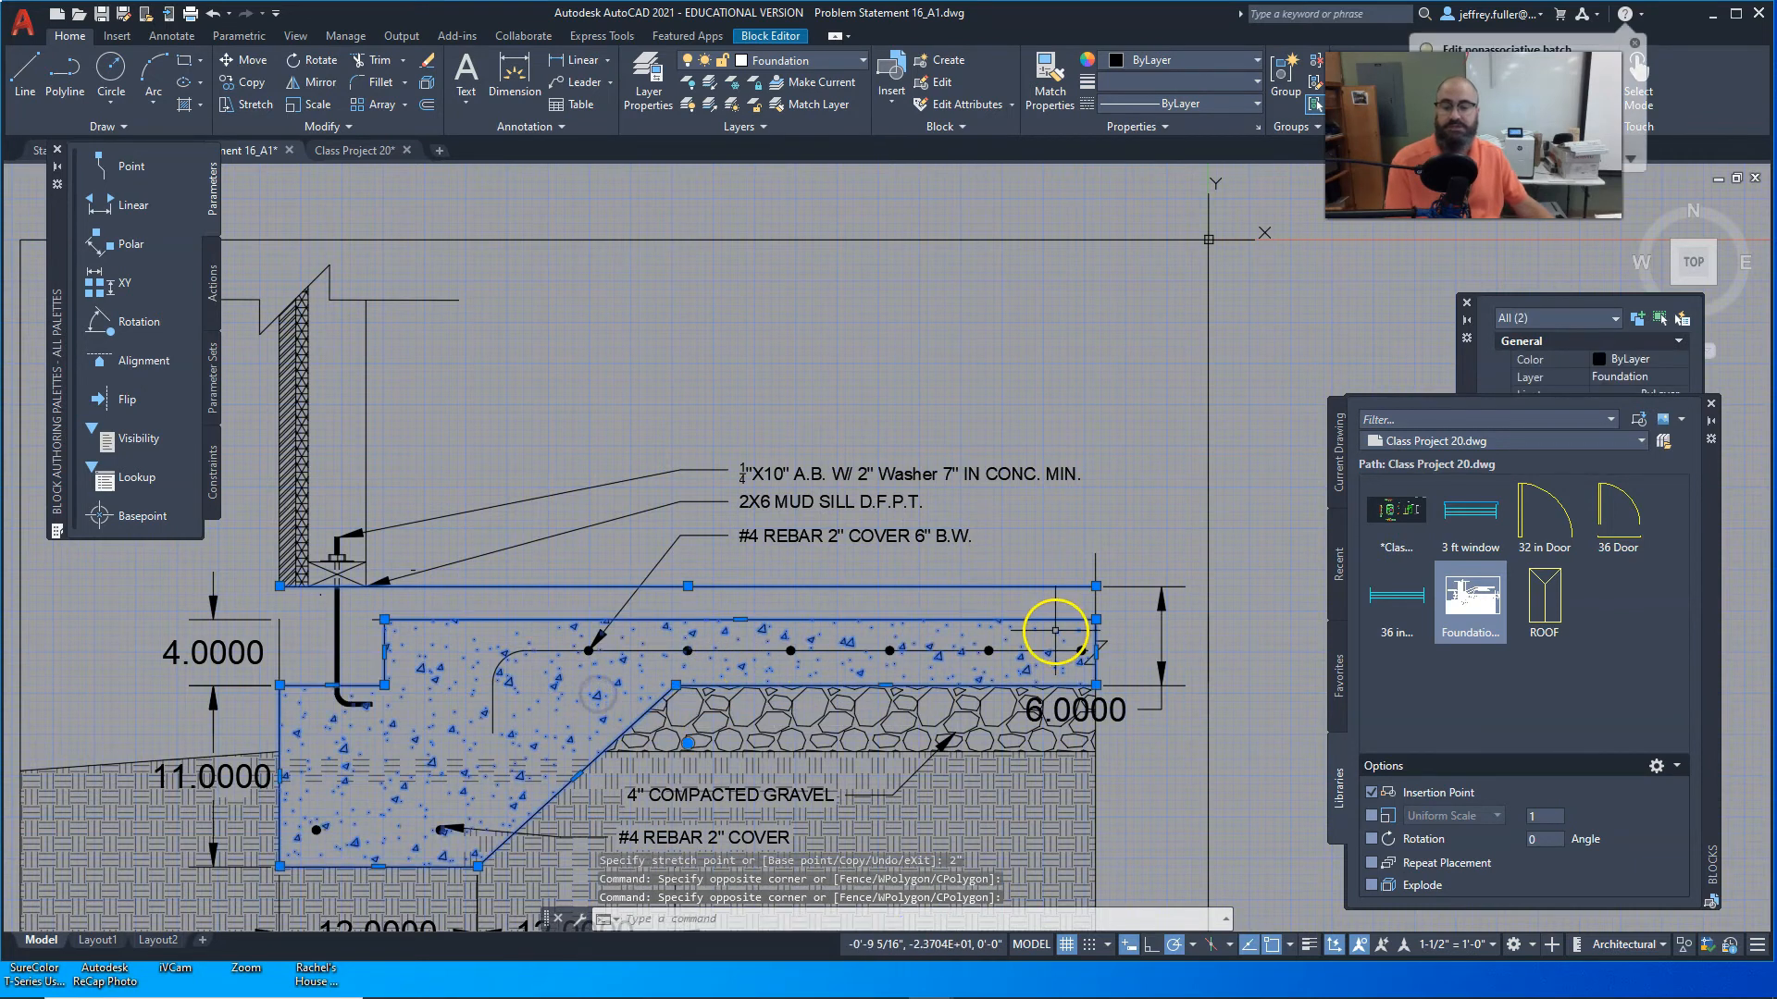
left_click(740, 619)
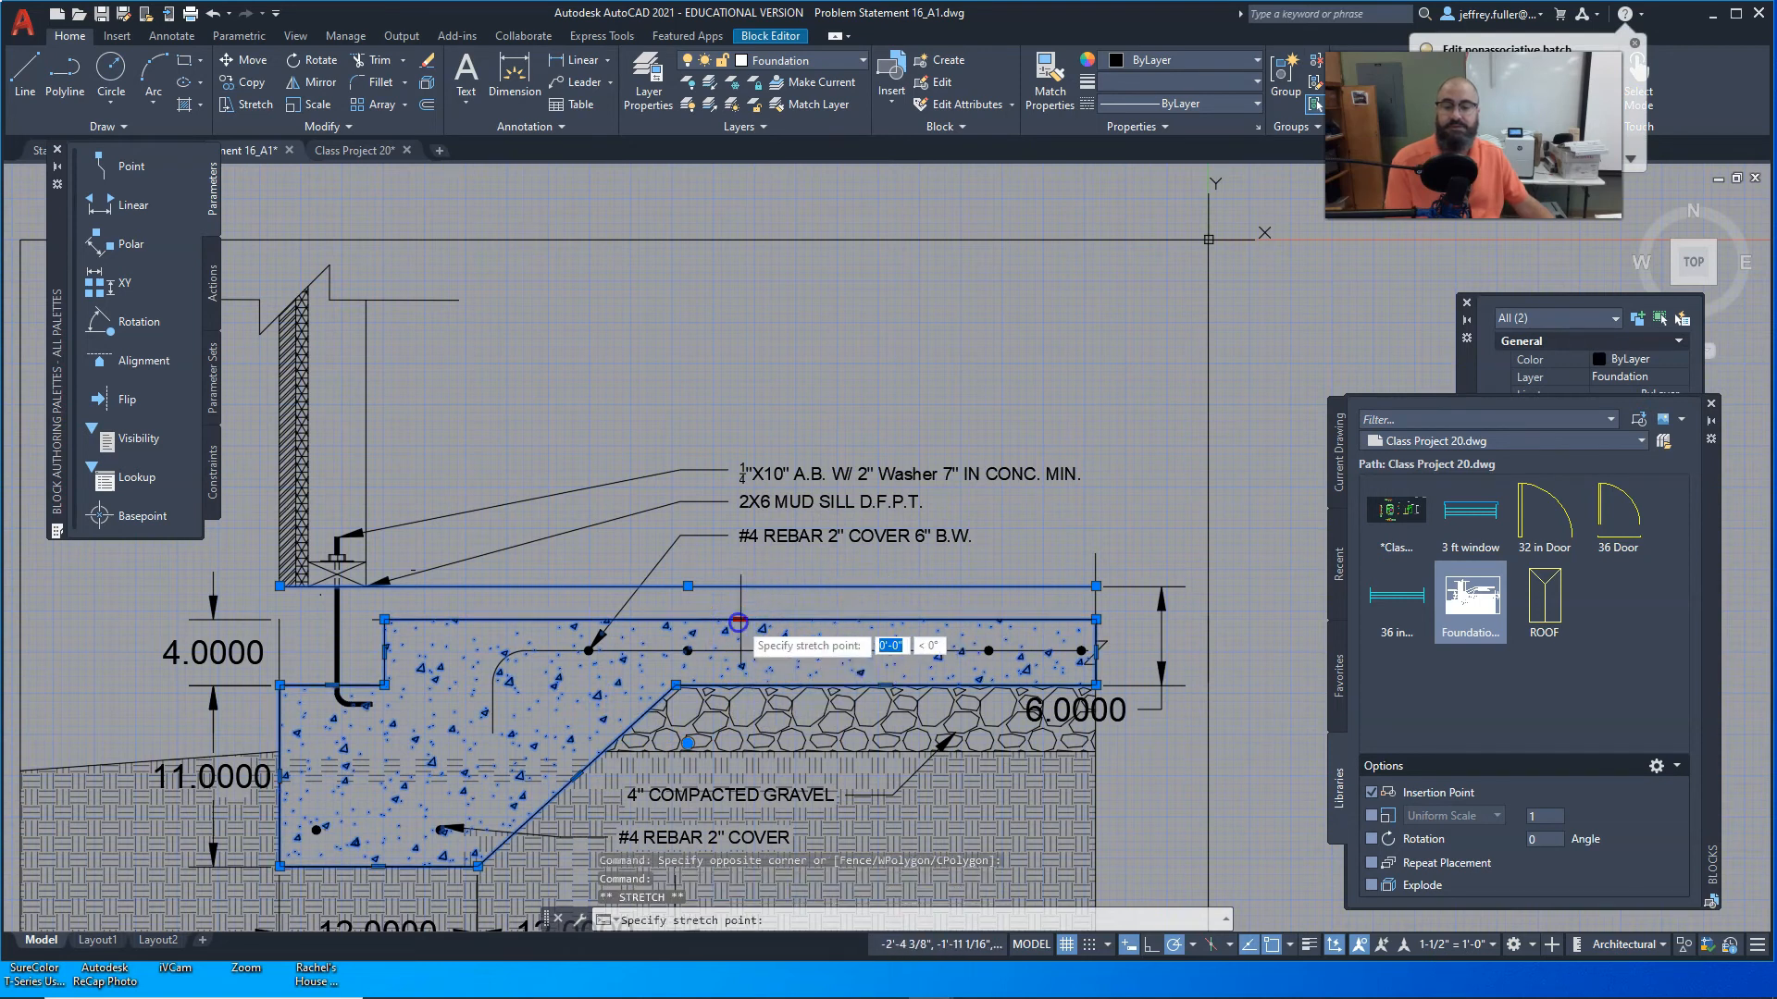
left_click(740, 586)
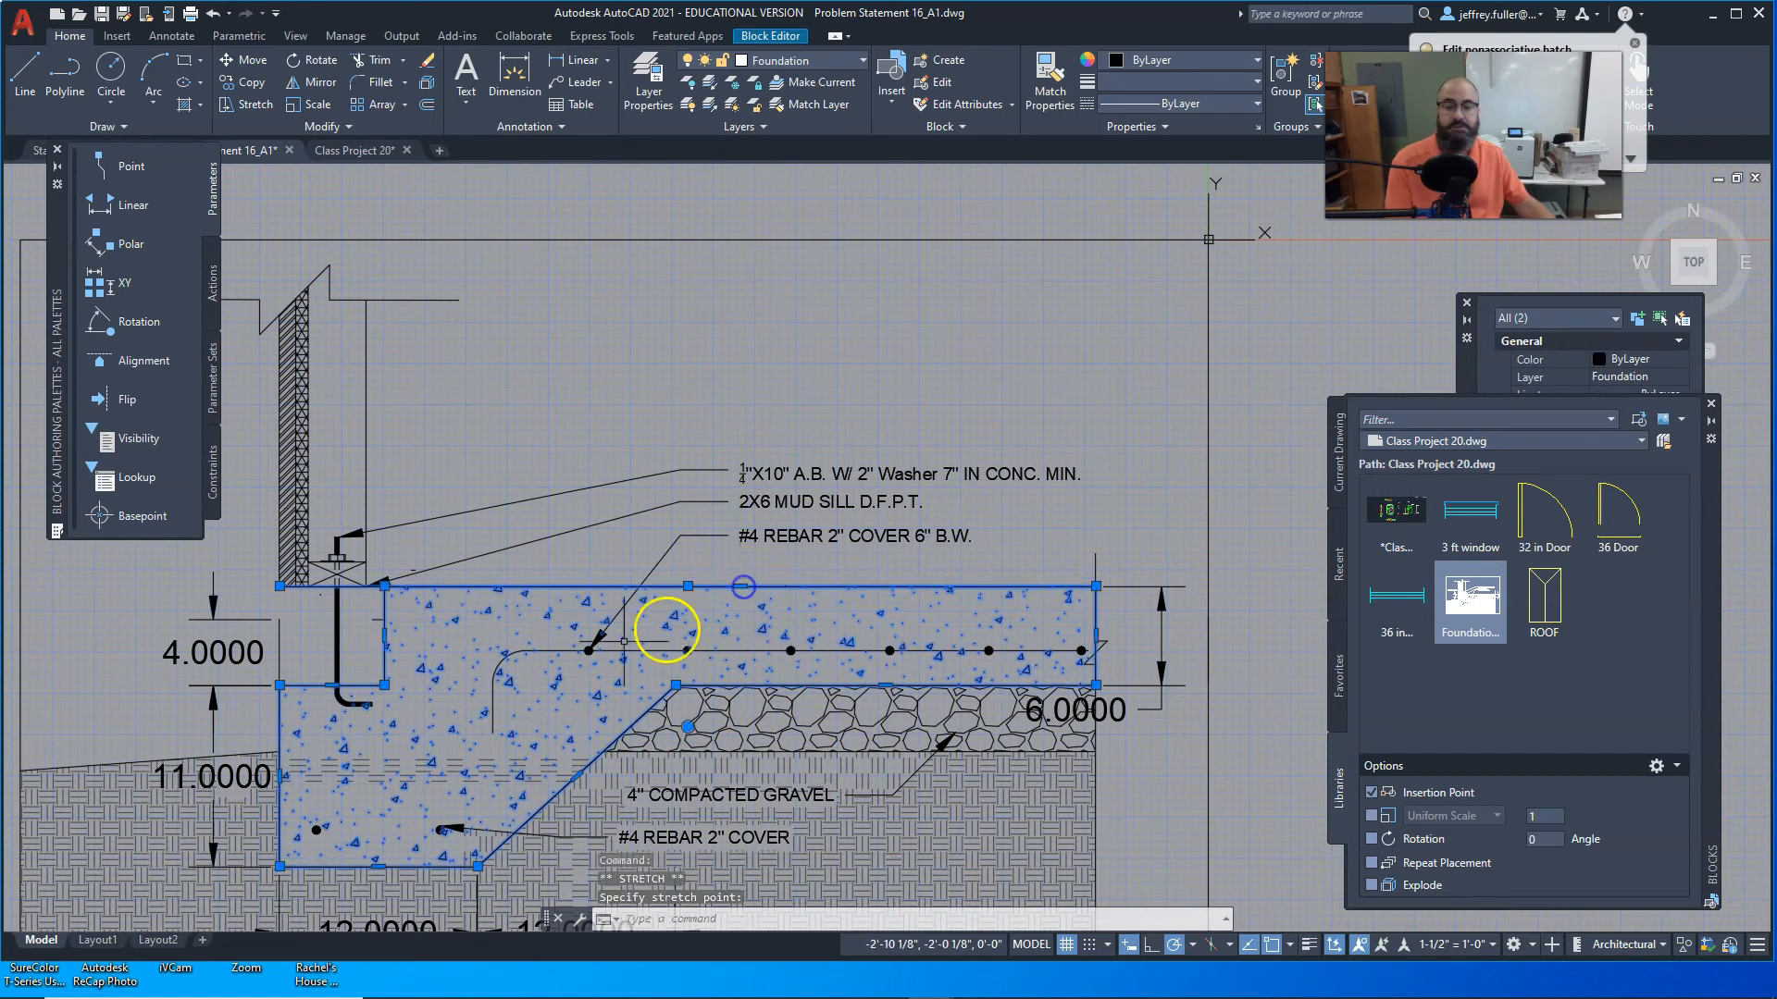
left_click(385, 635)
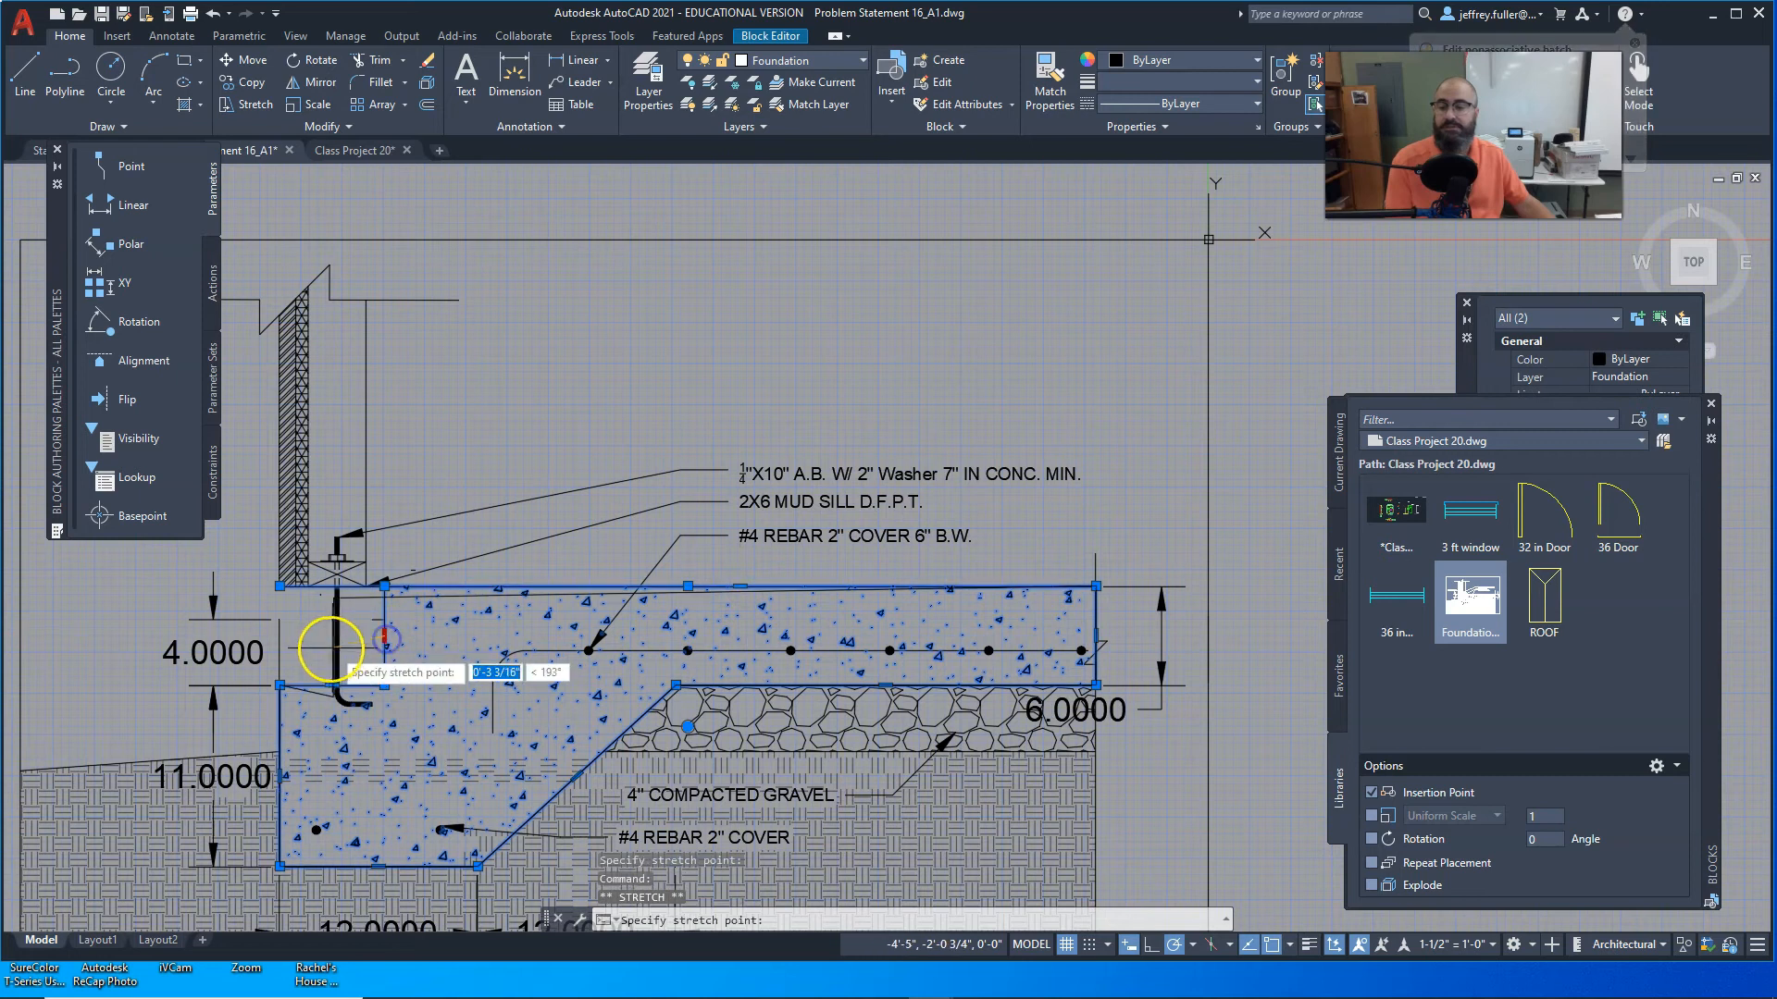
left_click(279, 637)
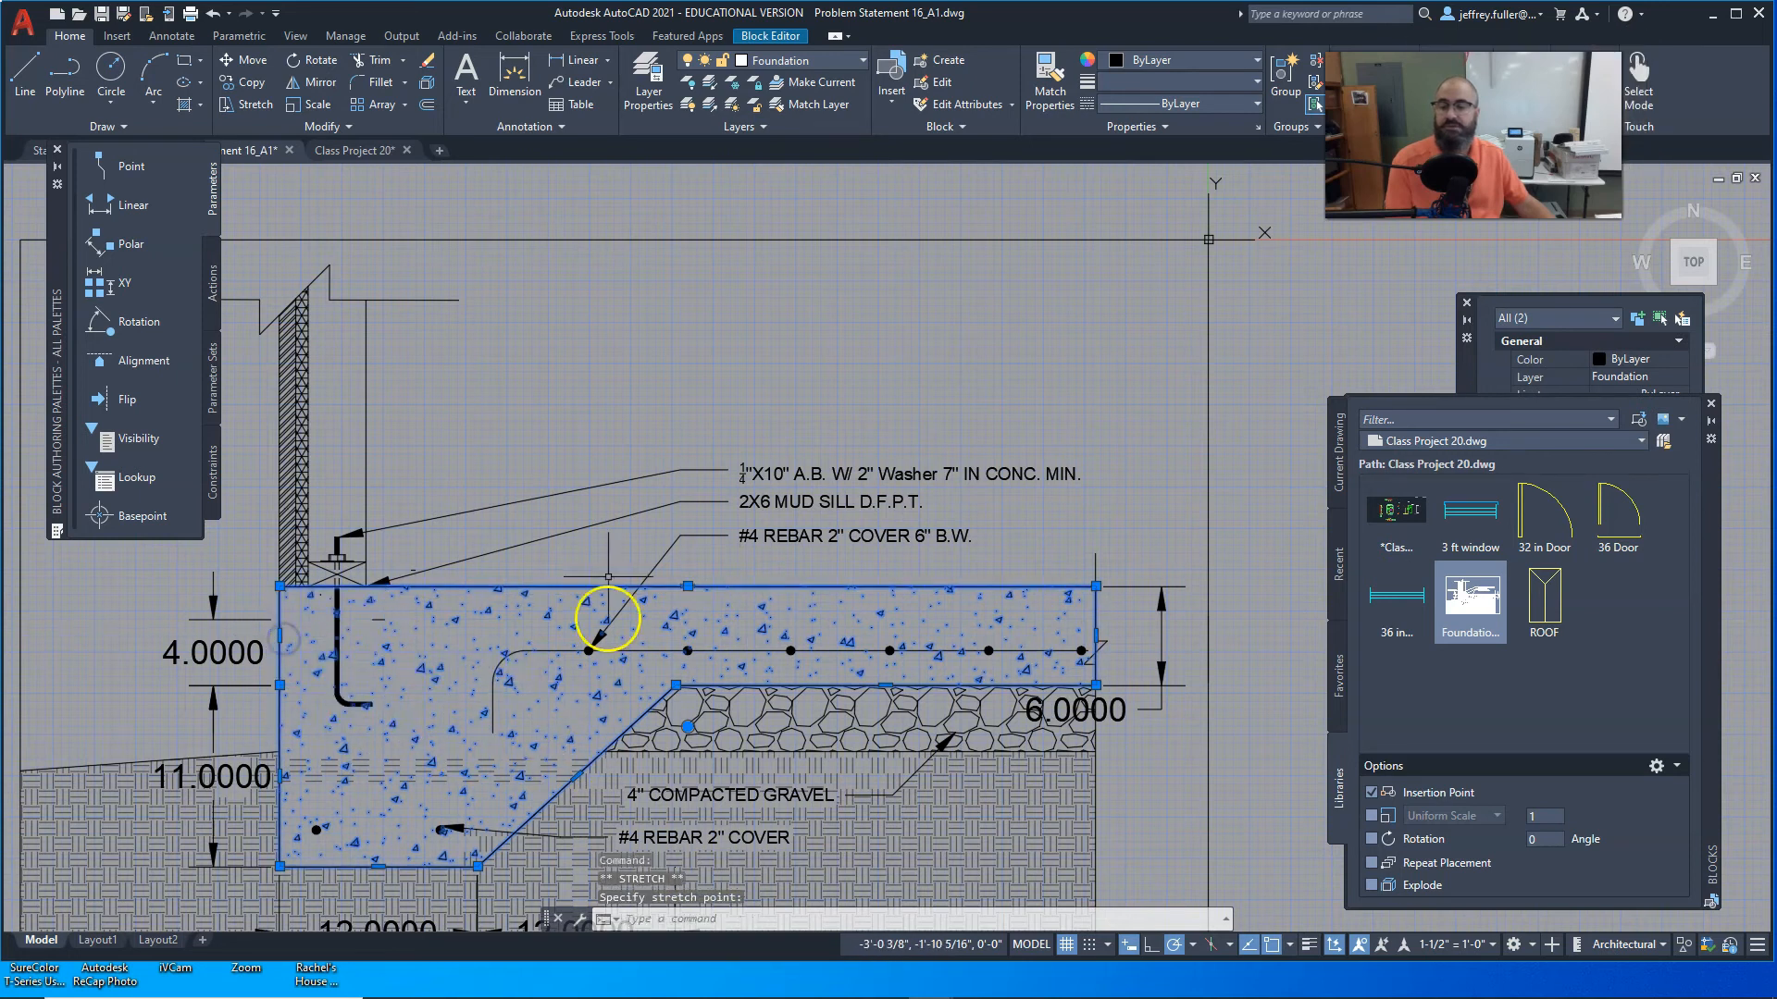
scroll(567, 498, "down", 4)
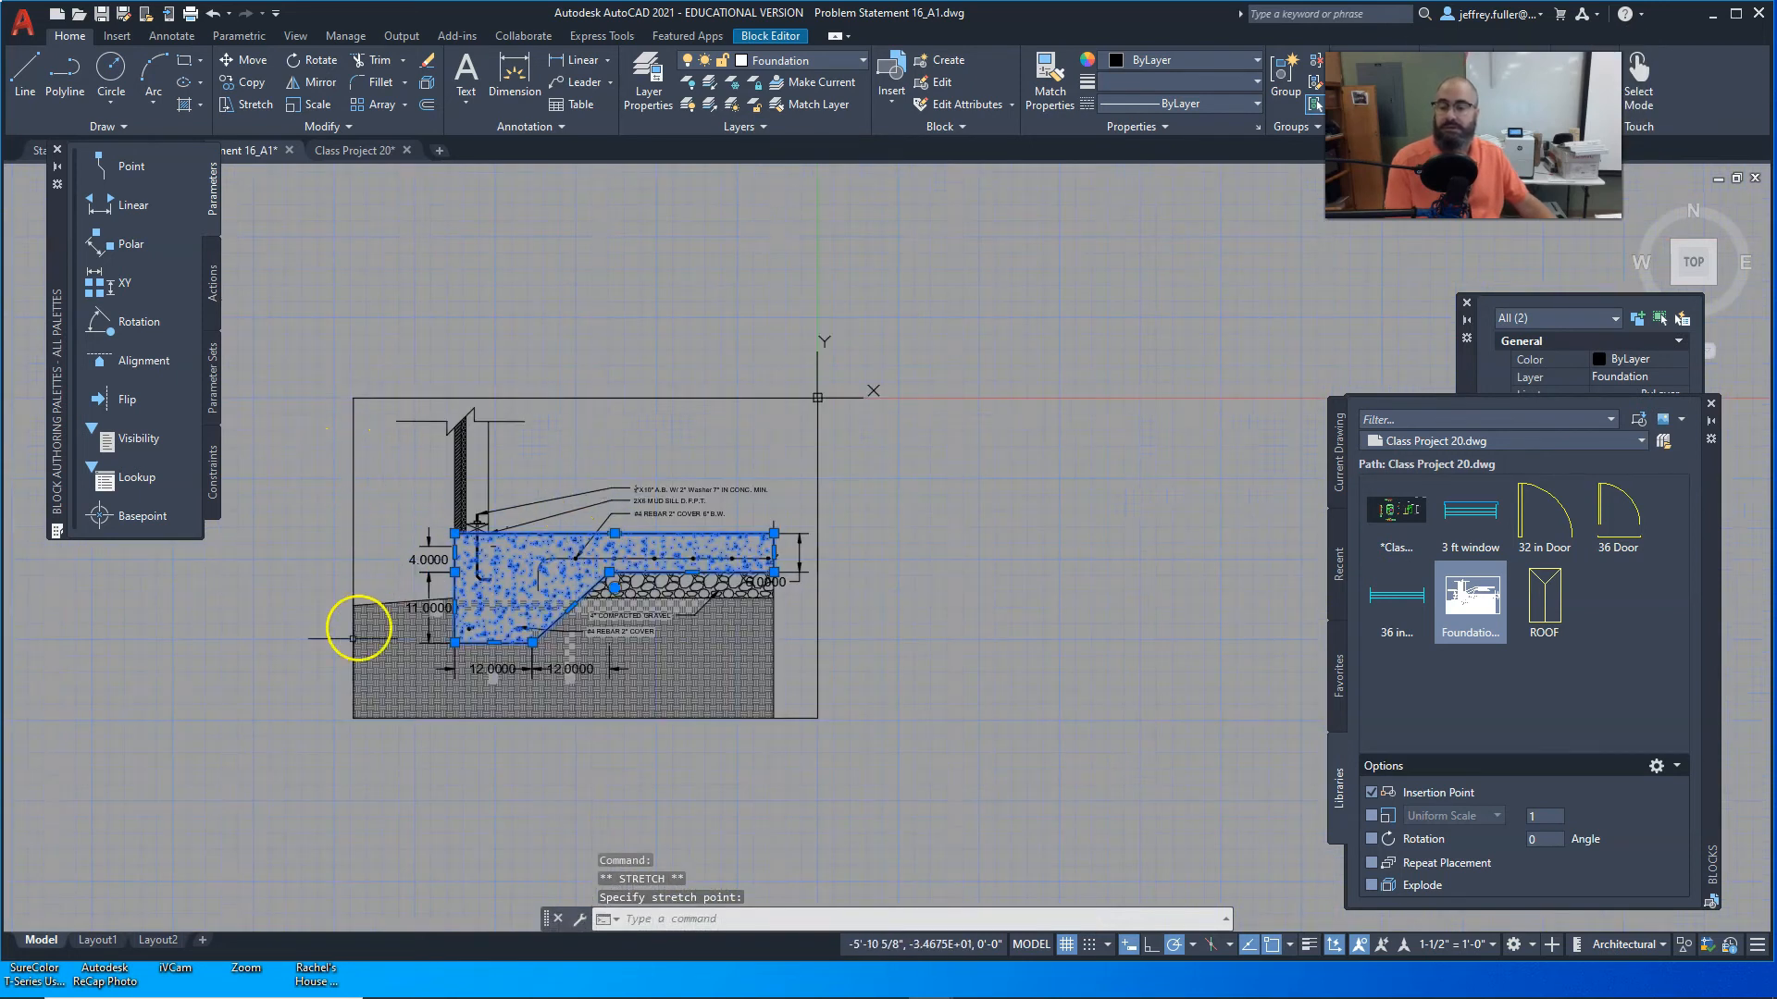
scroll(336, 654, "up", 3)
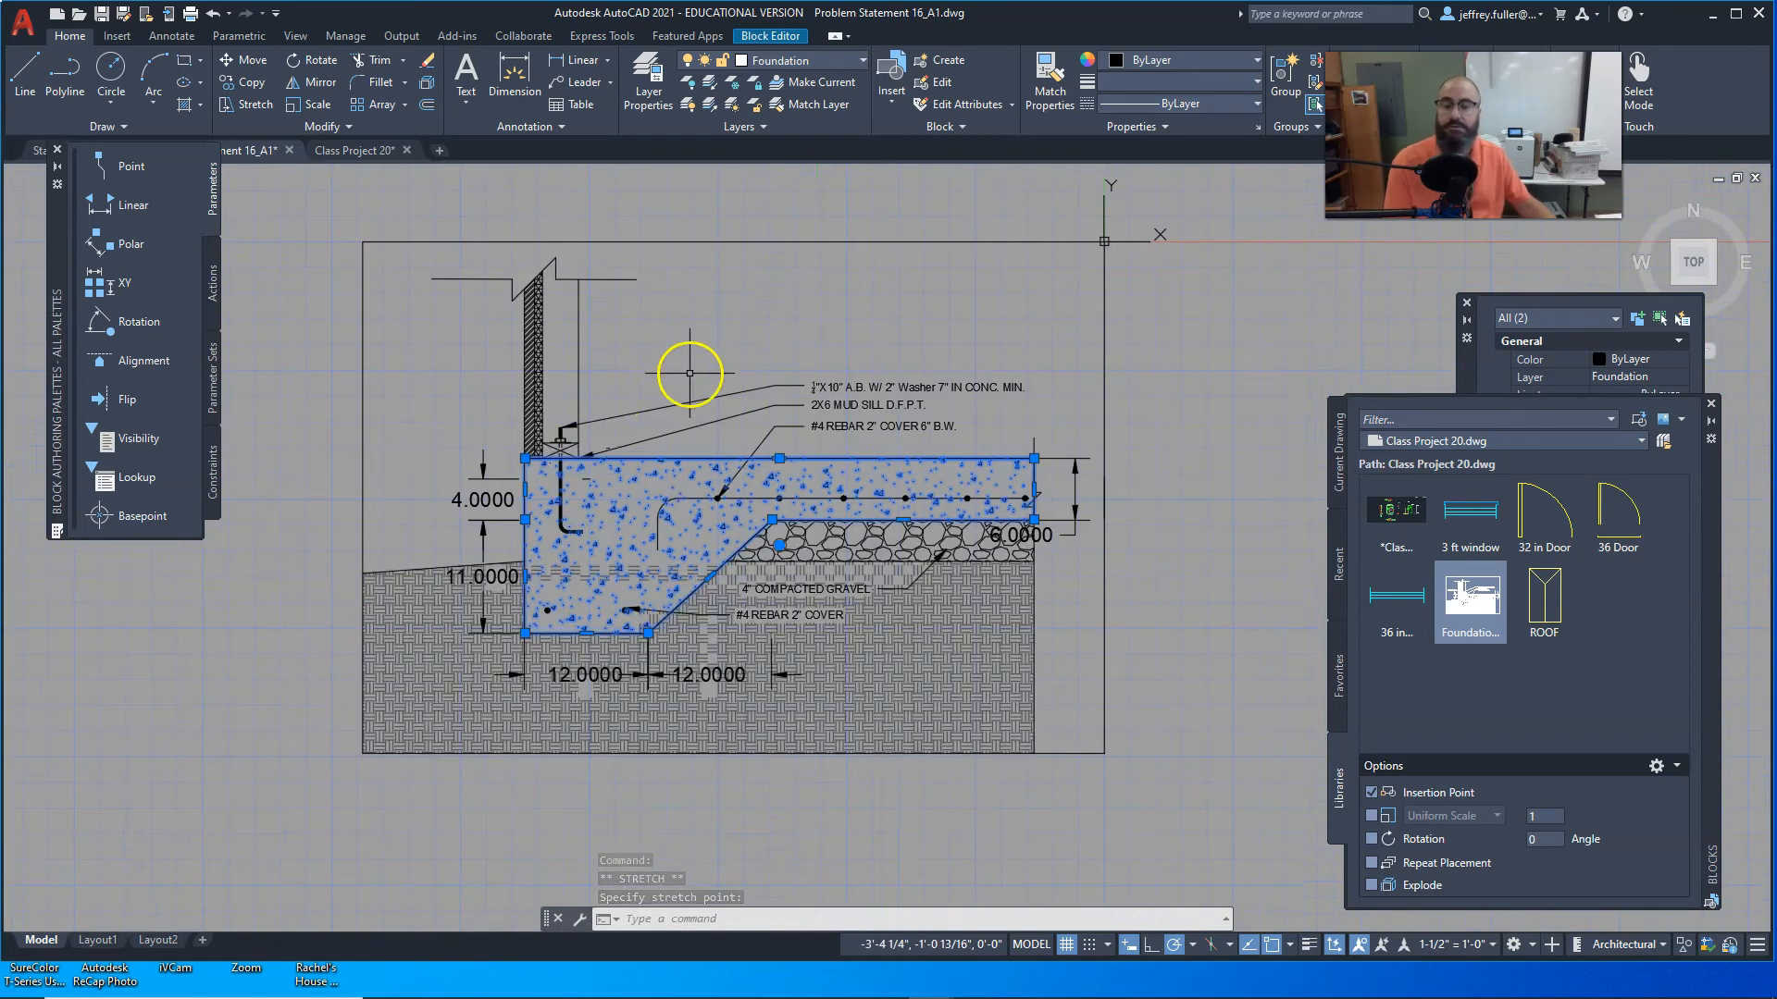
key("Escape")
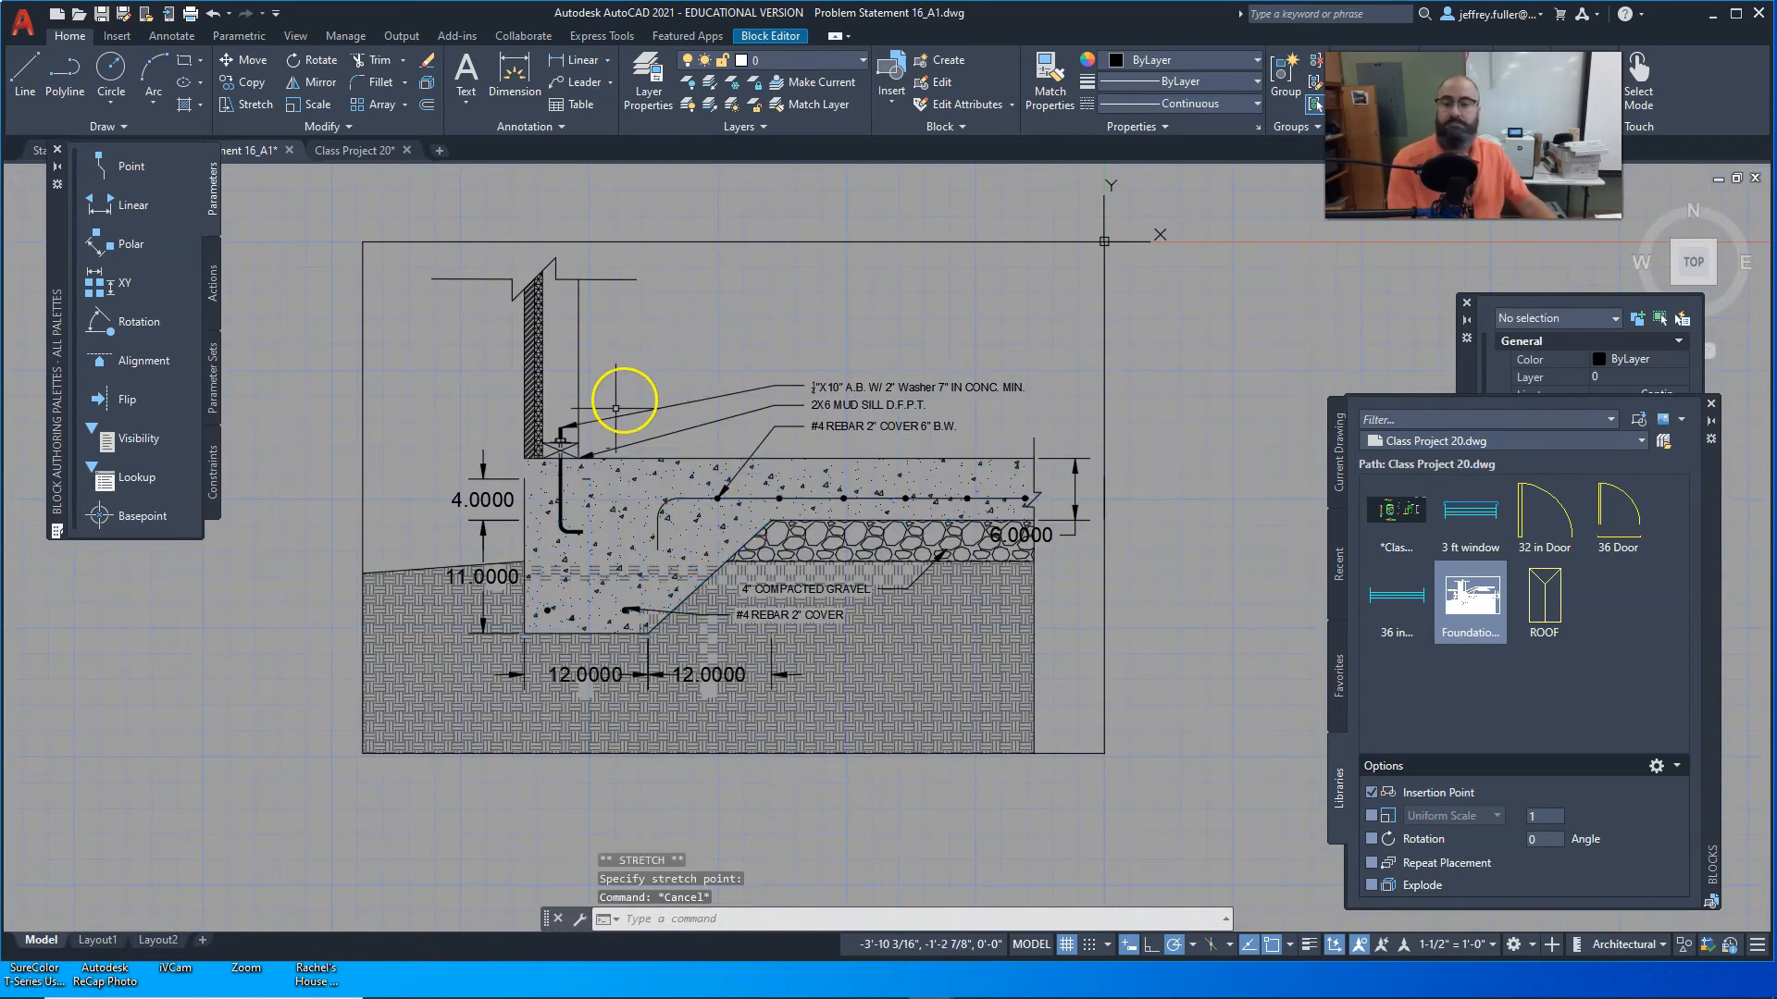
Step: Extend the footing's outer vertical line up to the slab's top line beneath the siding
scroll(527, 508, "up", 4)
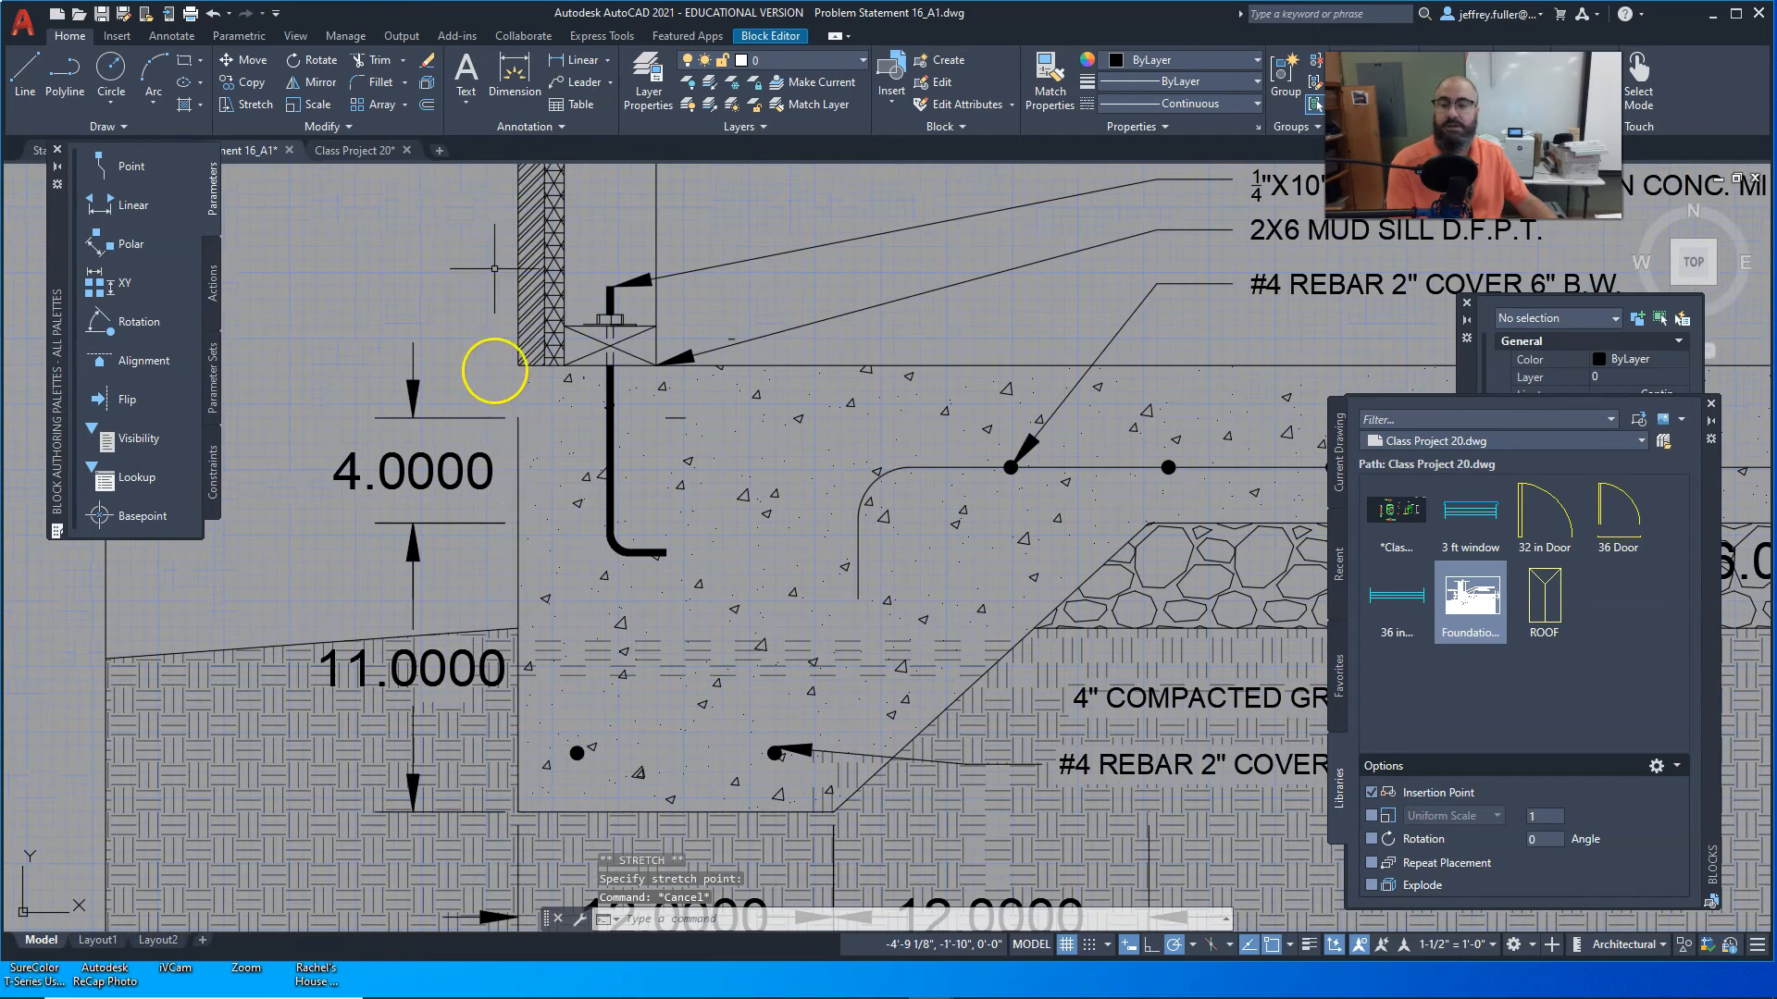
left_click(377, 61)
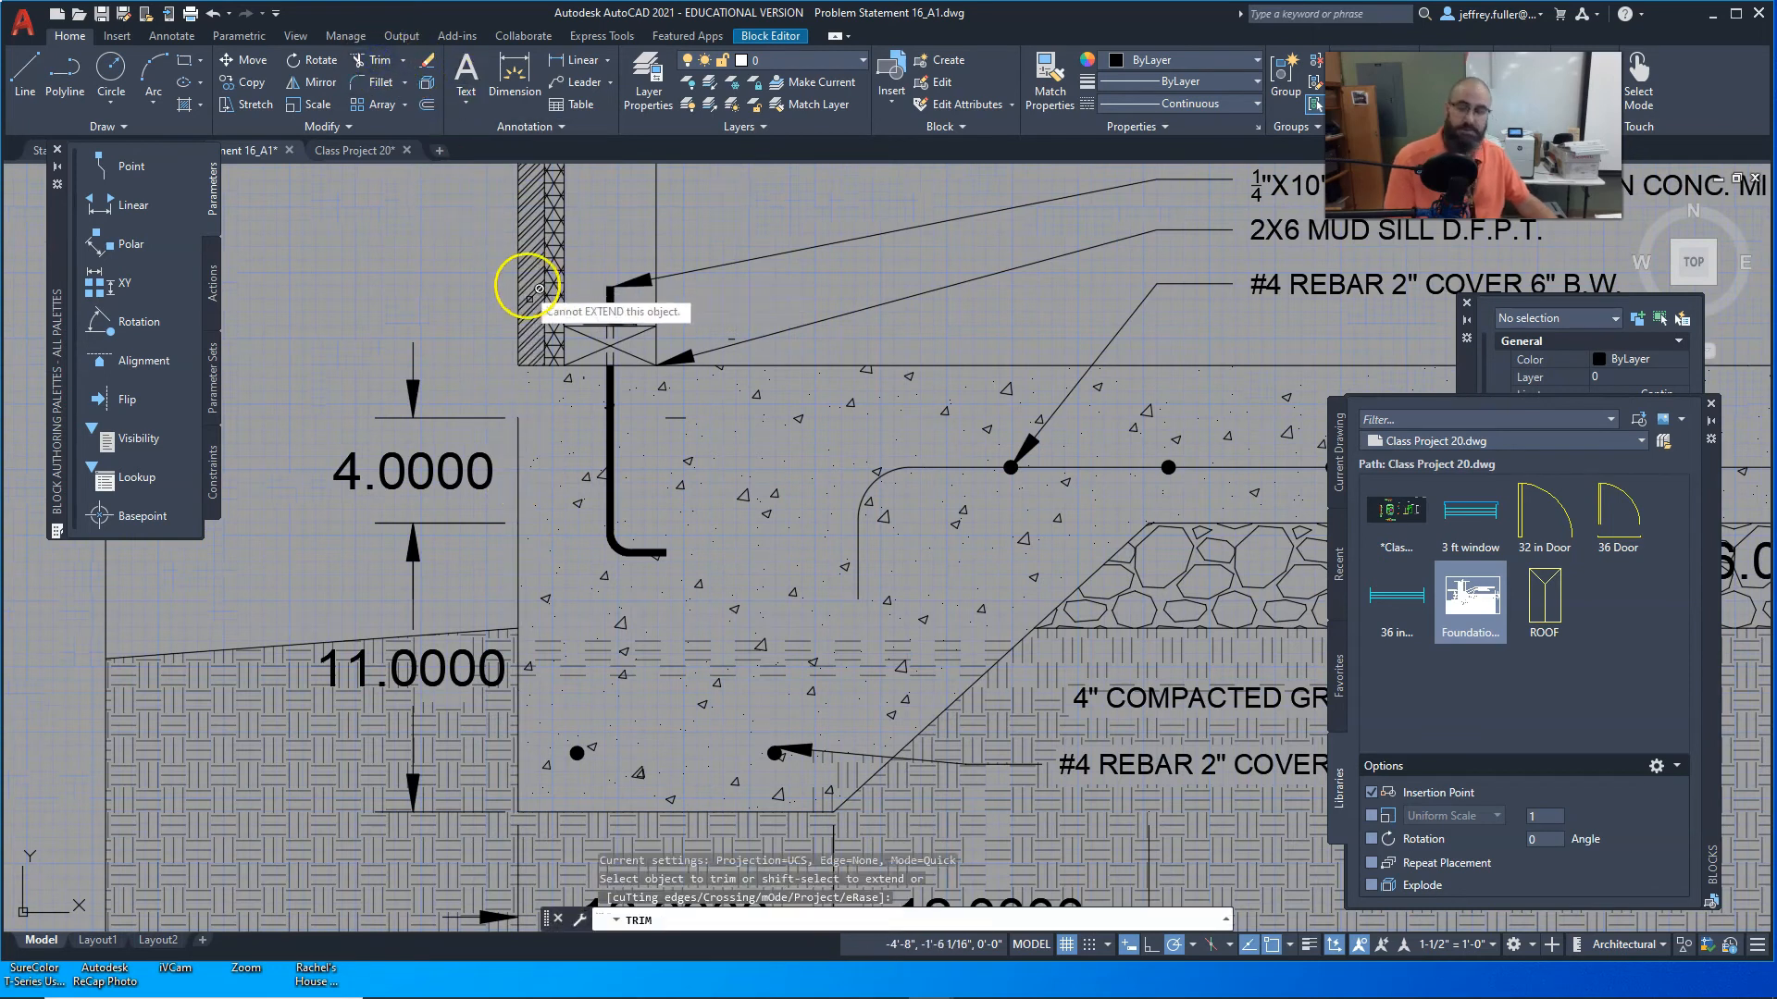
left_click(517, 435)
scroll(472, 352, "down", 4)
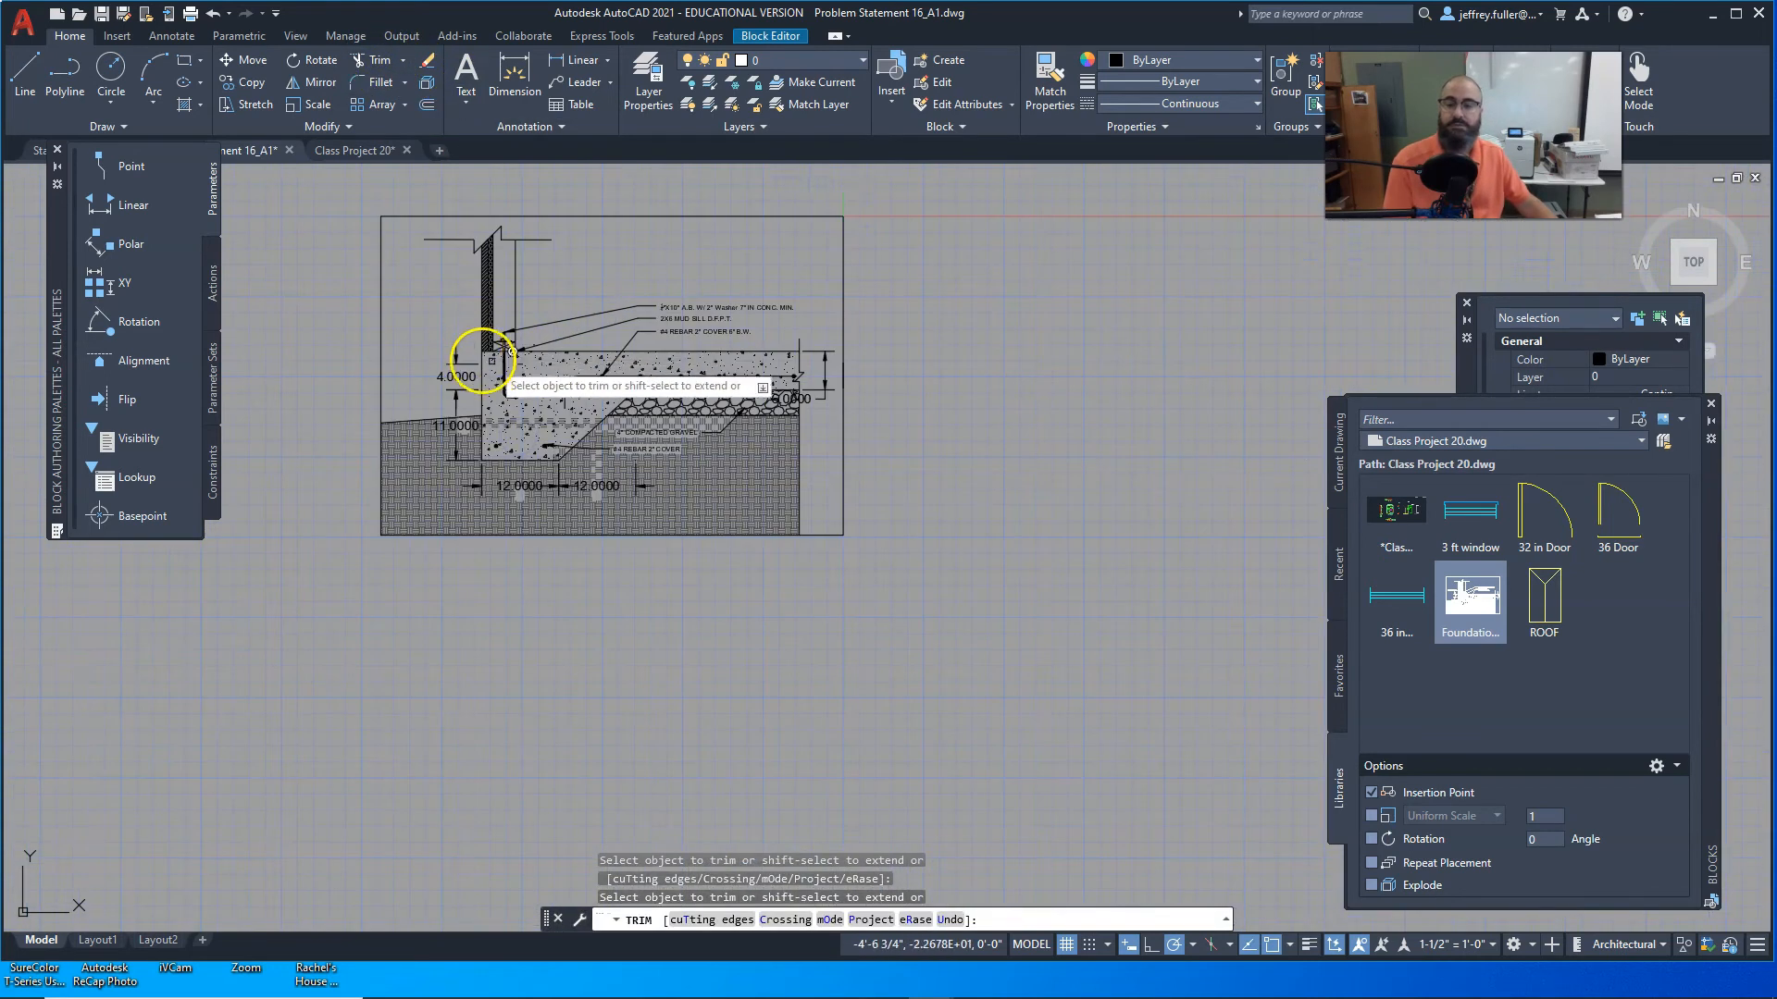
middle_click_drag(545, 667, 589, 728)
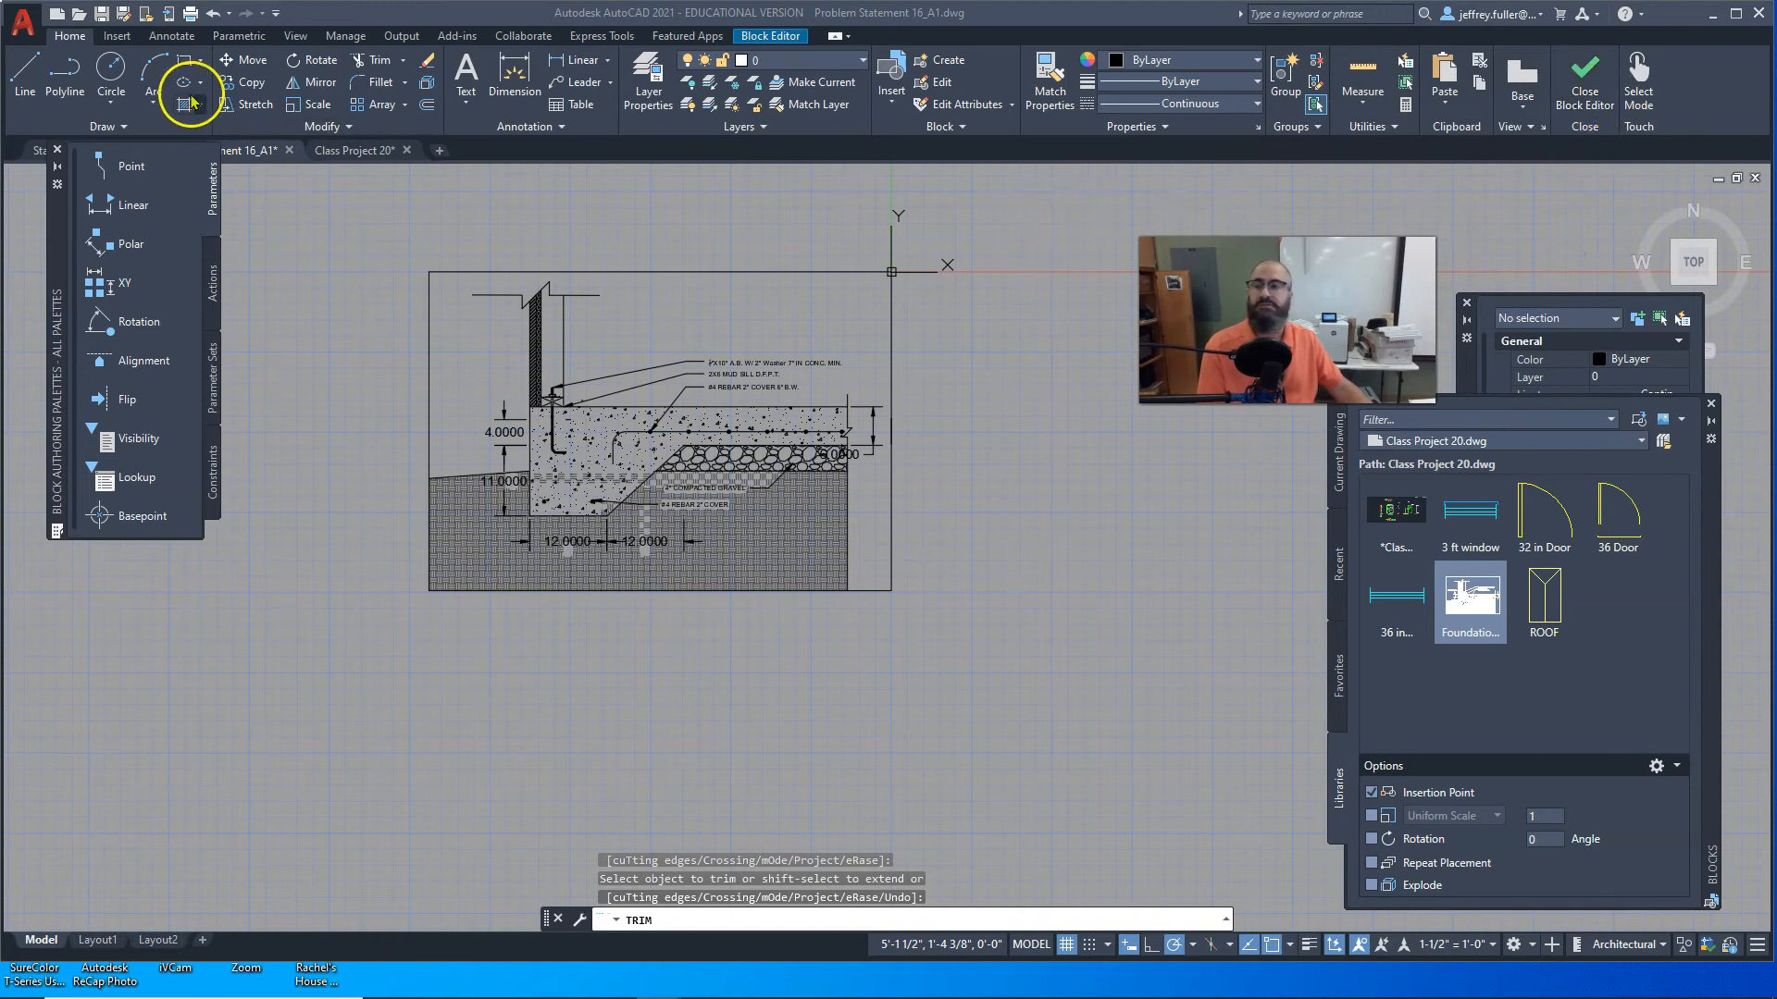
Step: Save the drawing and close the block editor
left_click(101, 16)
left_click(105, 17)
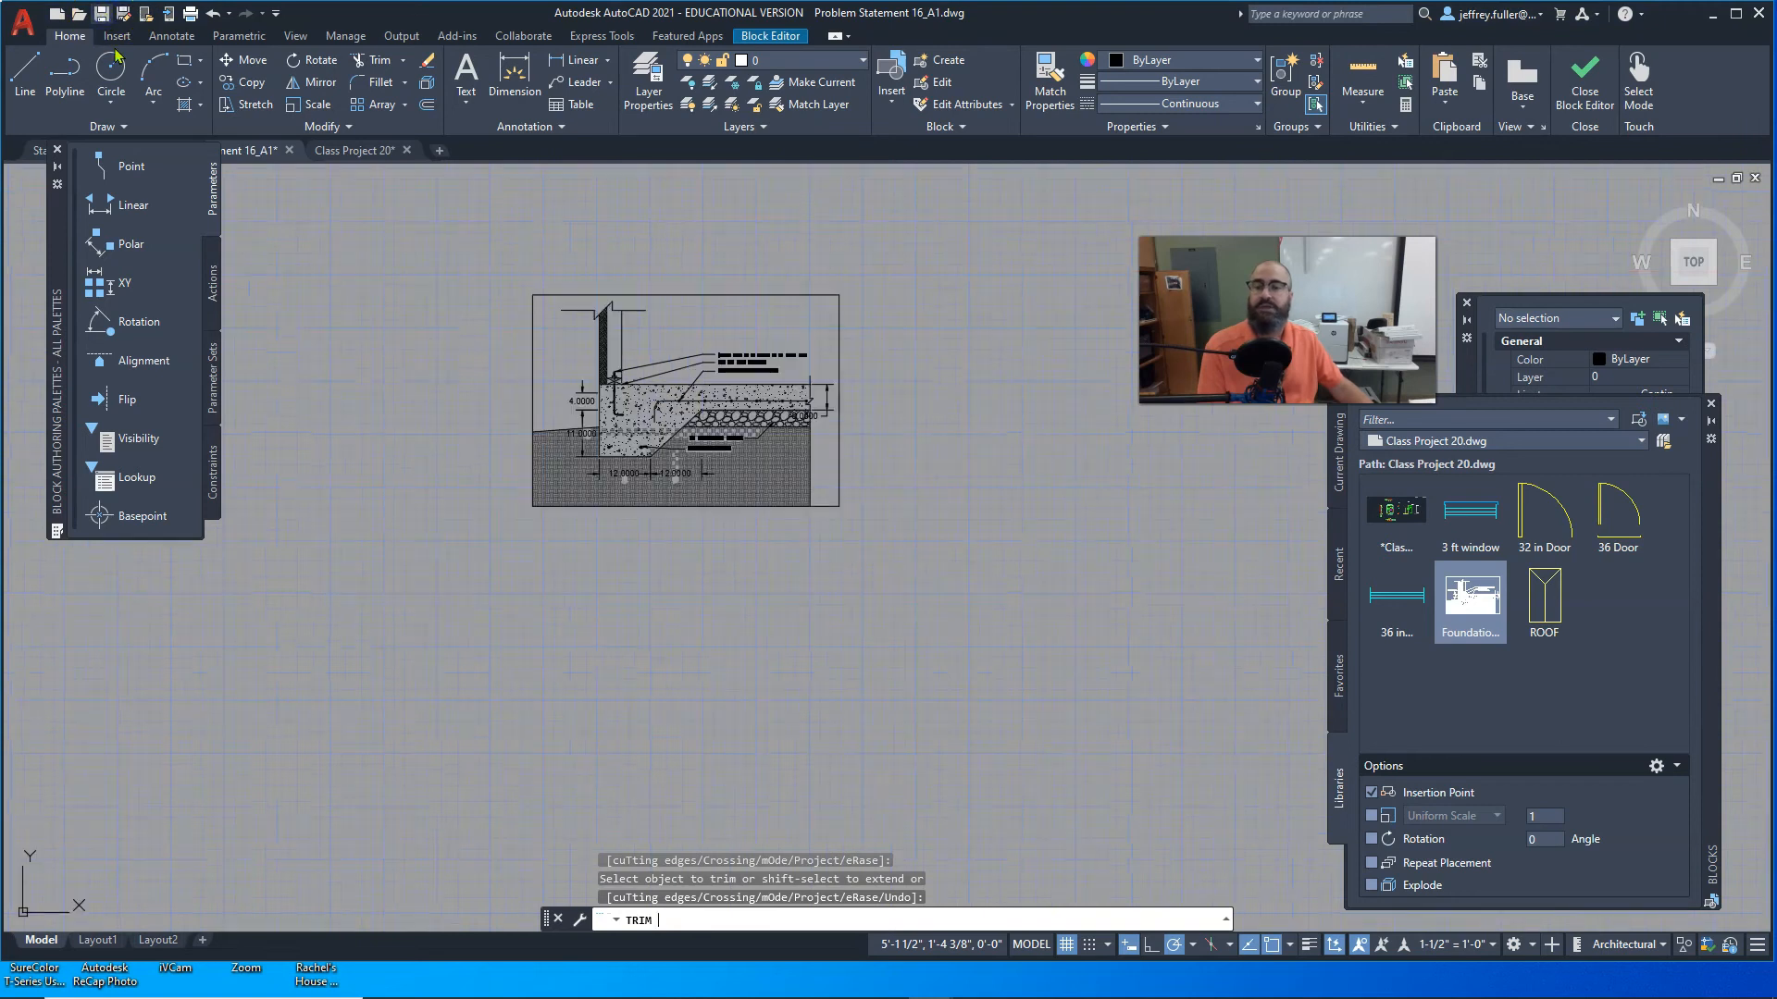
left_click(1585, 93)
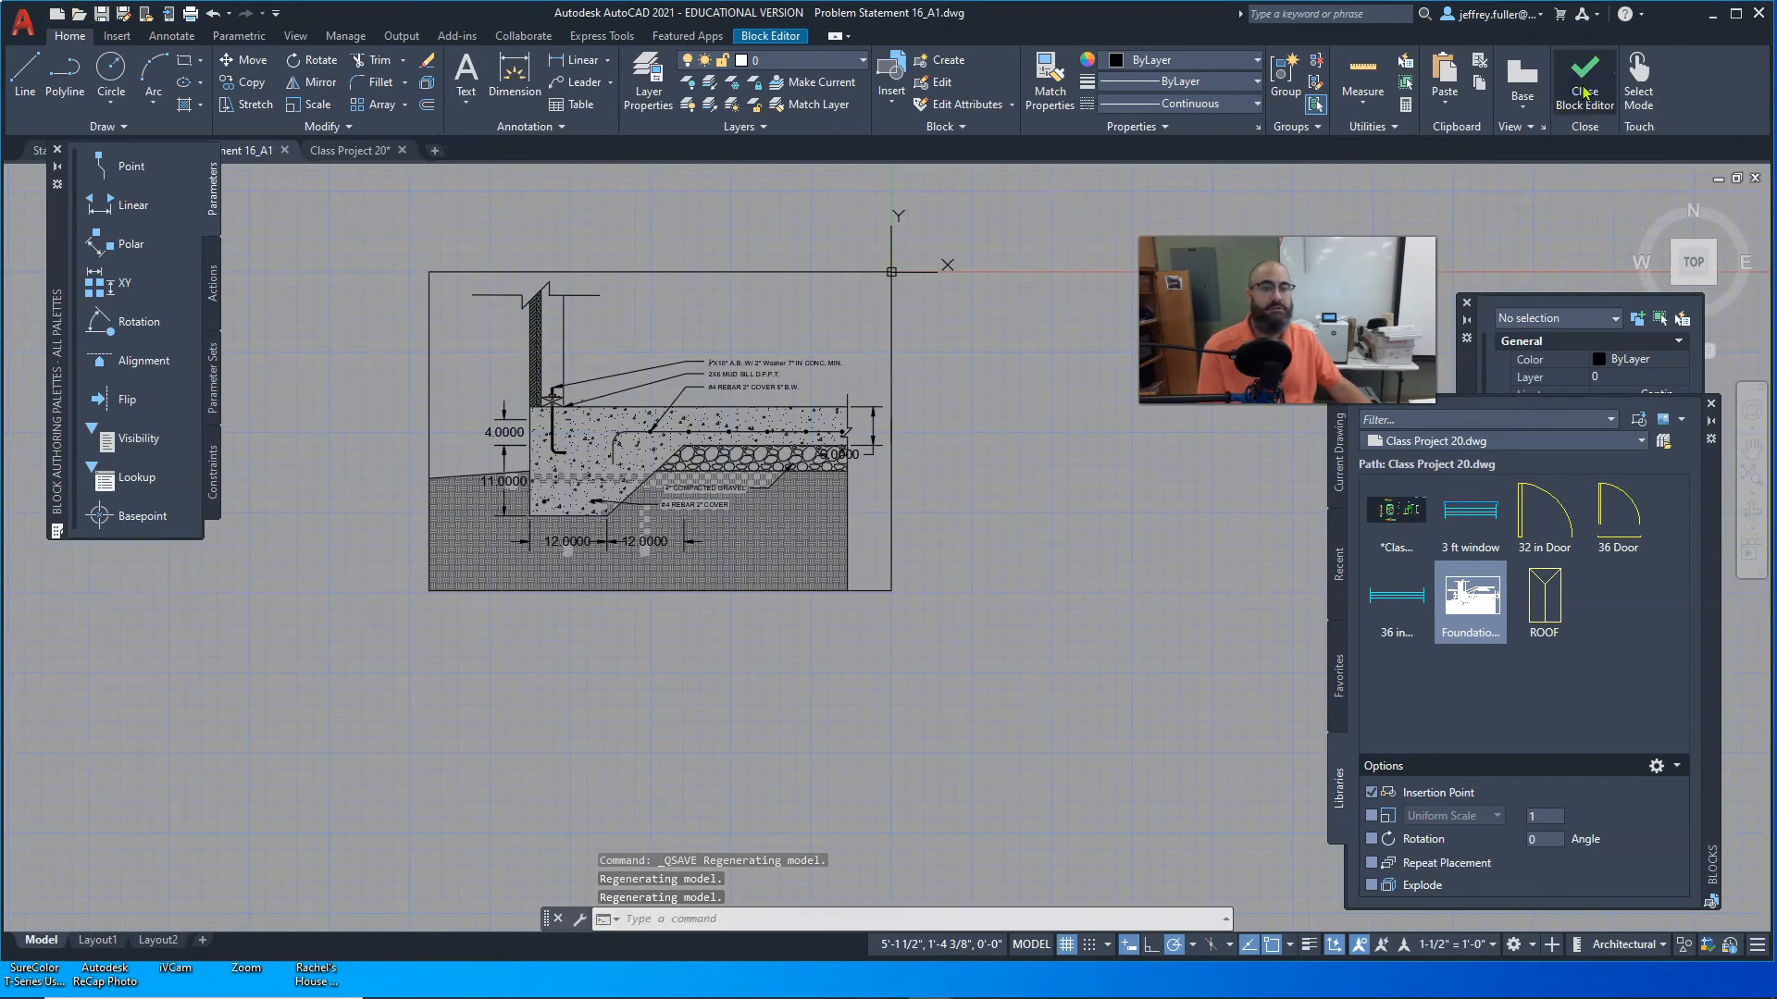
Step: Save the changes to the Foundation Section Wood Wall block and close the block editor
left_click(1588, 92)
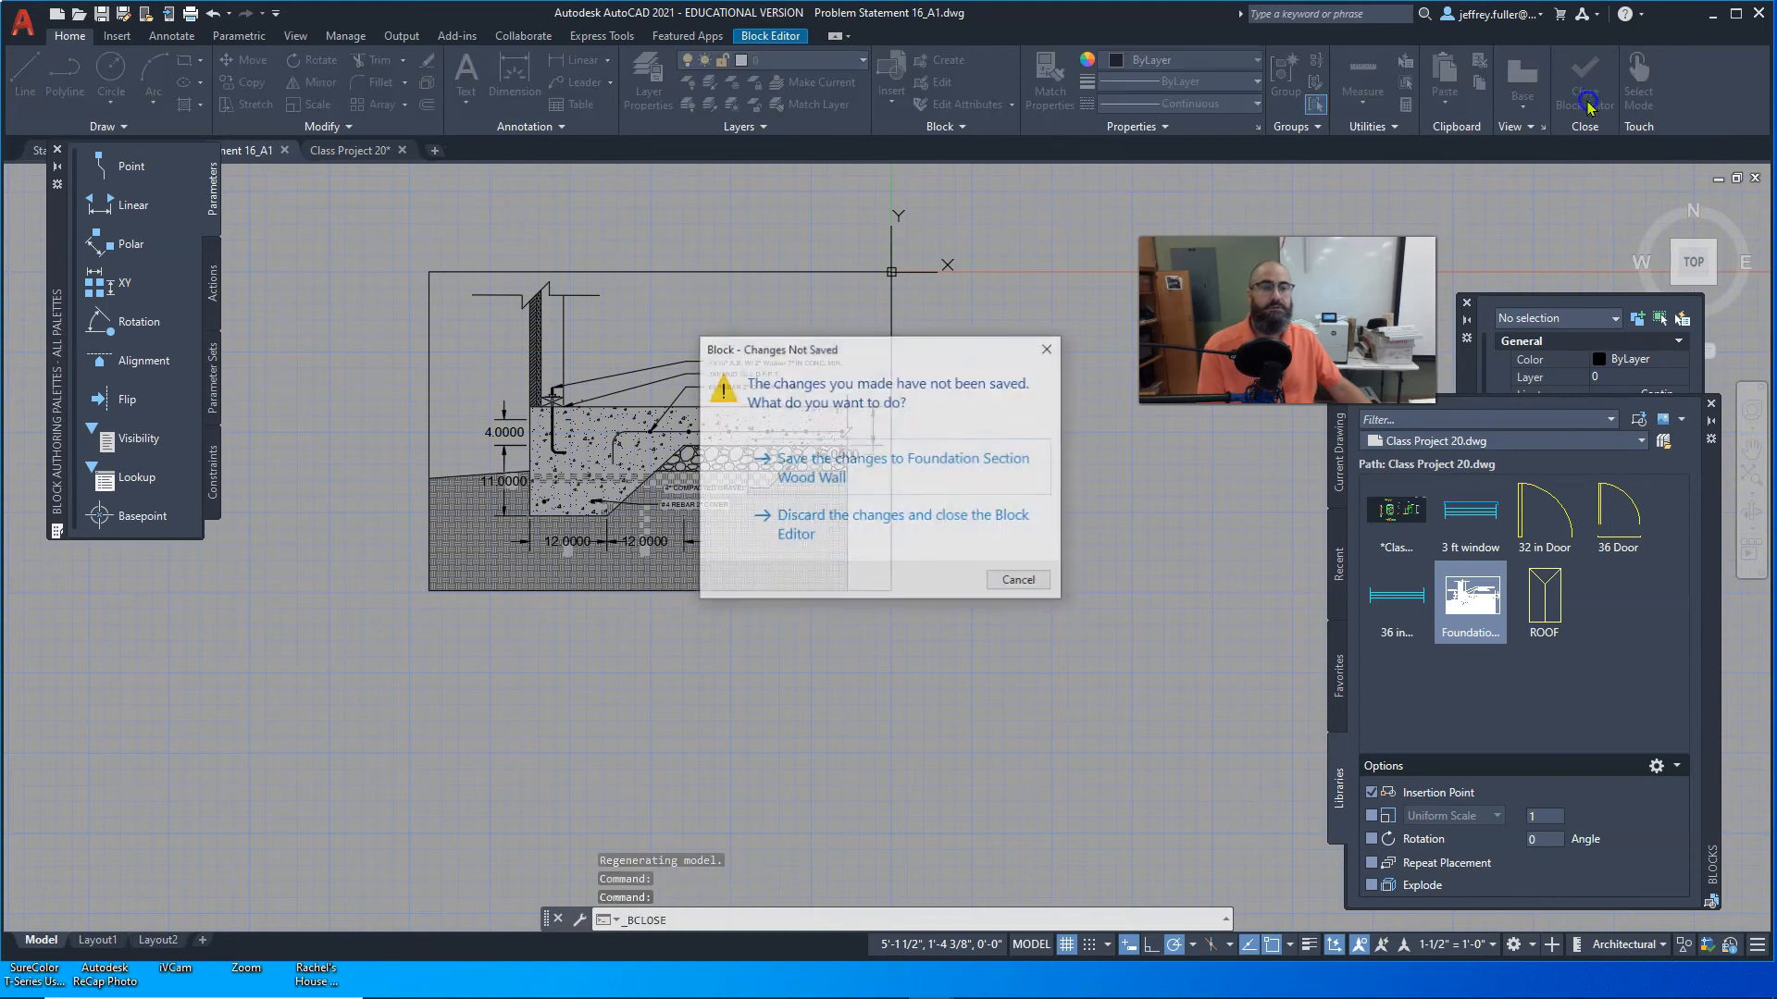
left_click(894, 466)
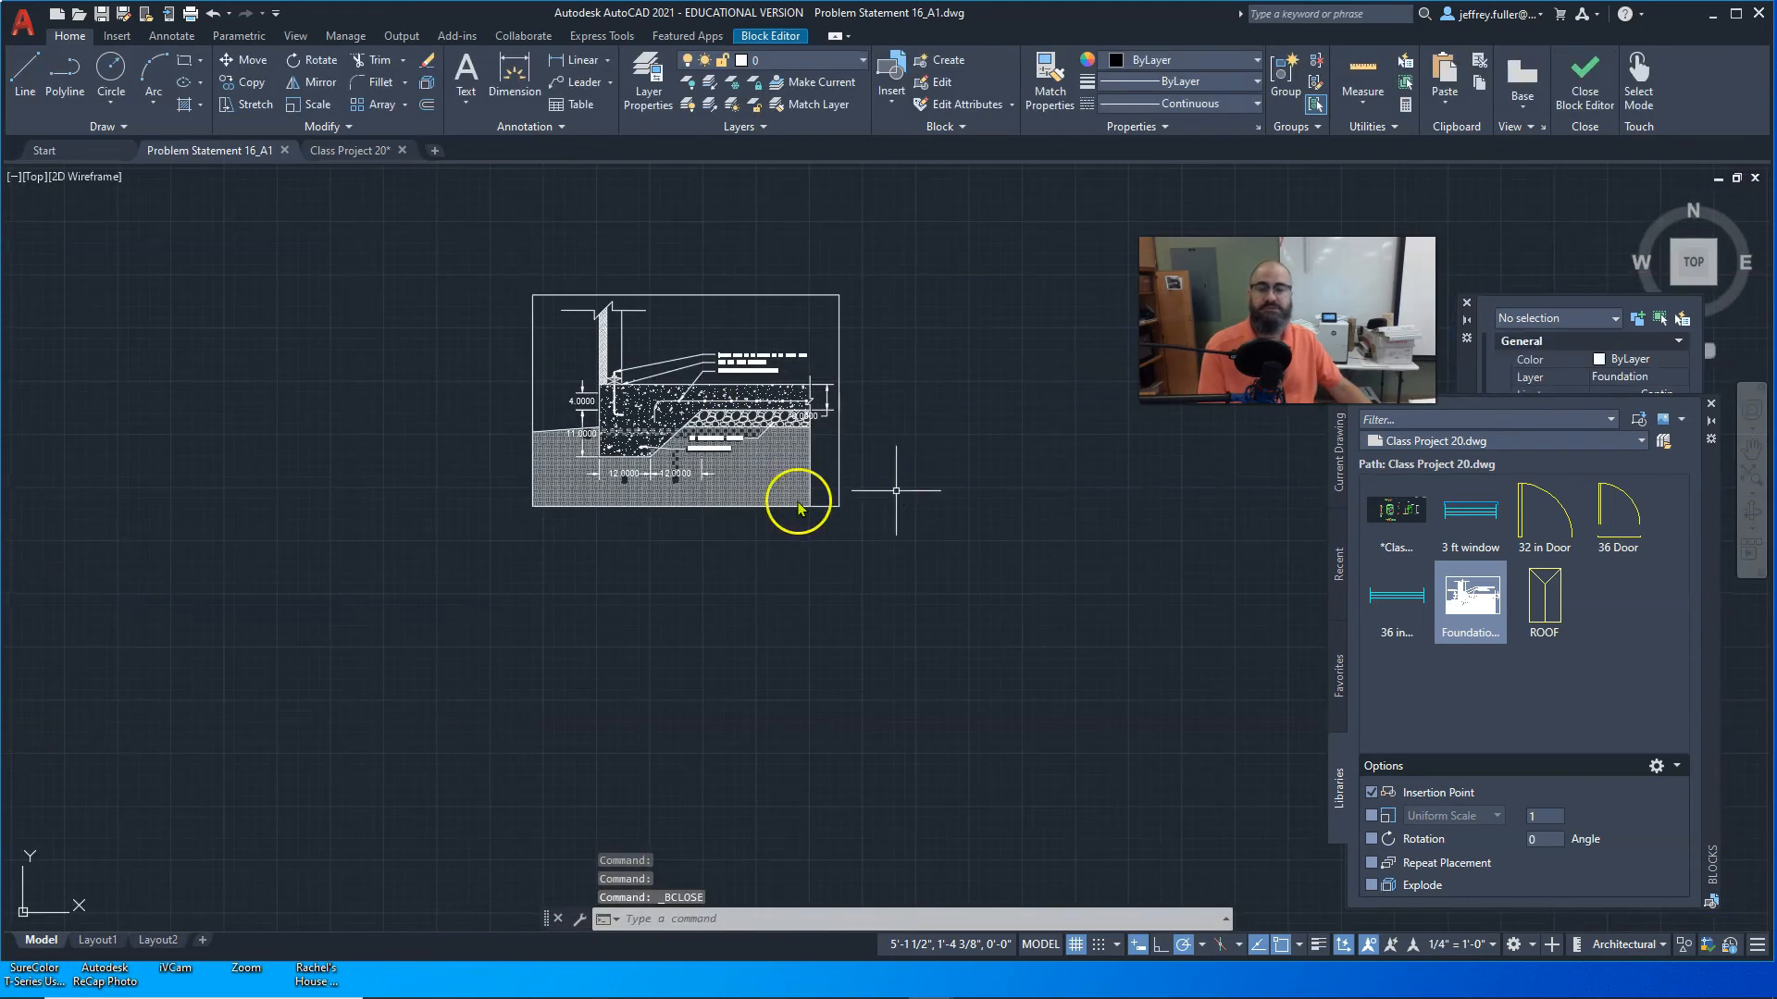
scroll(629, 426, "up", 5)
mouse_move(635, 444)
middle_mouse_down()
mouse_move(659, 520)
mouse_move(619, 537)
middle_mouse_up()
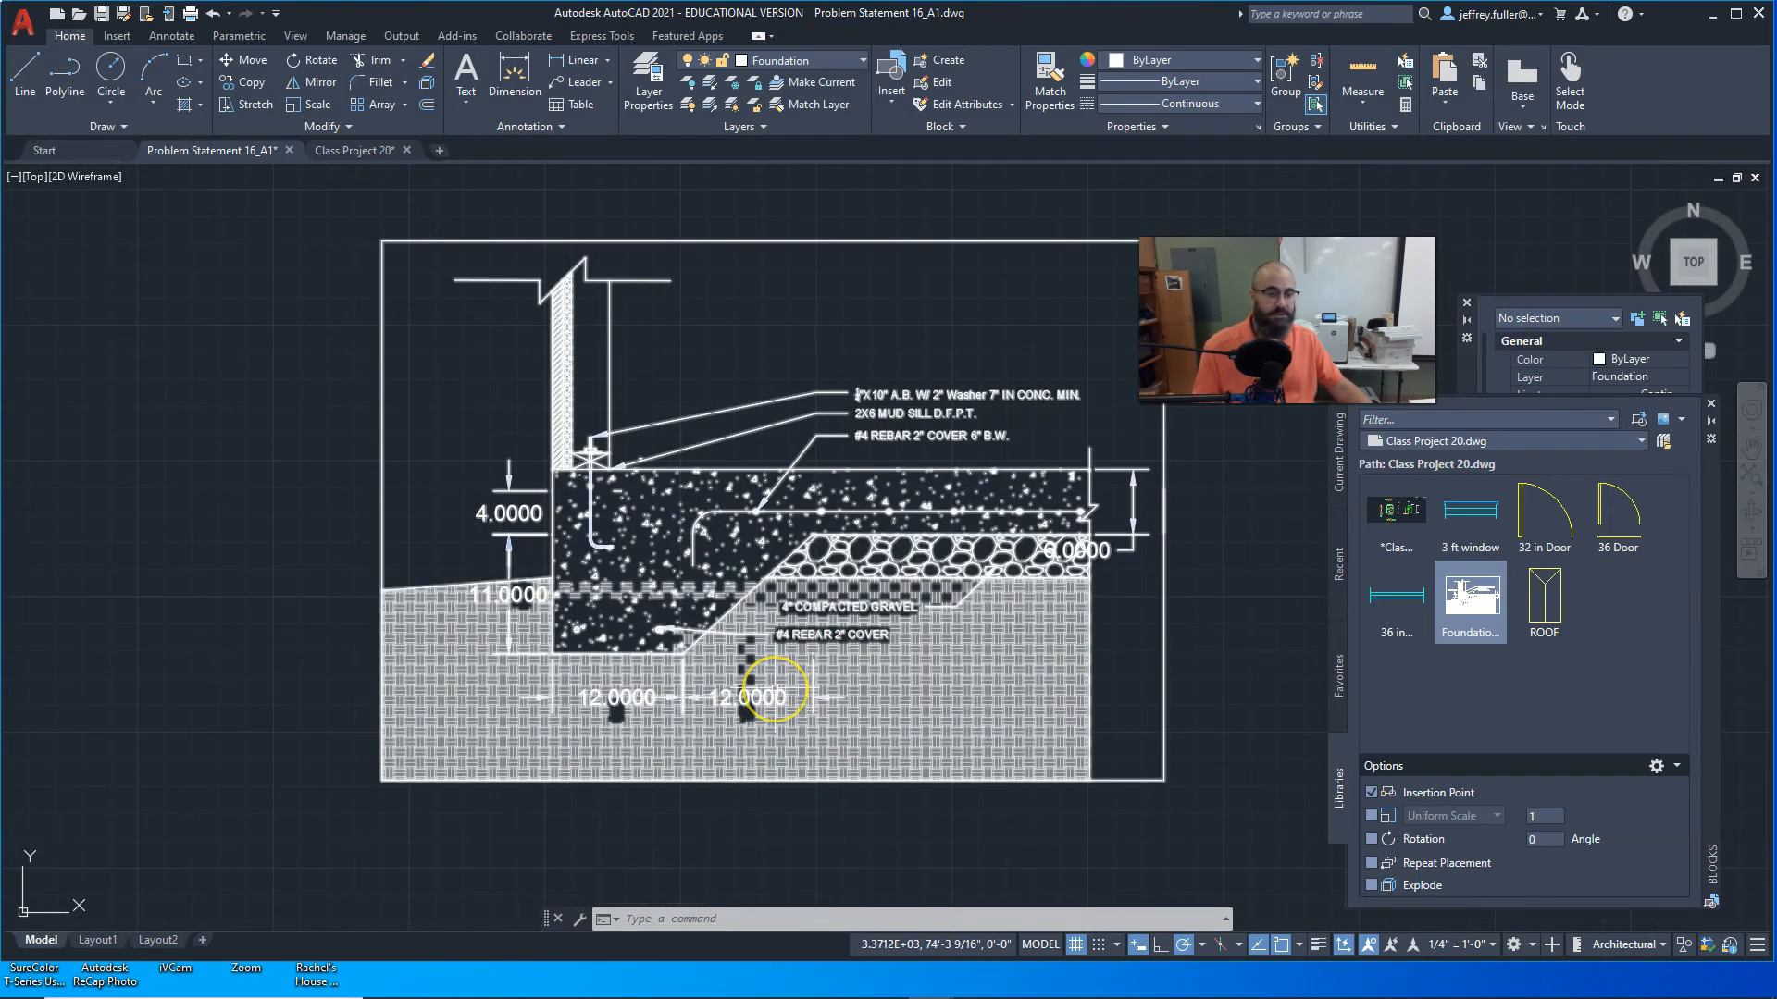
scroll(775, 688, "down", 1)
scroll(785, 638, "up", 1)
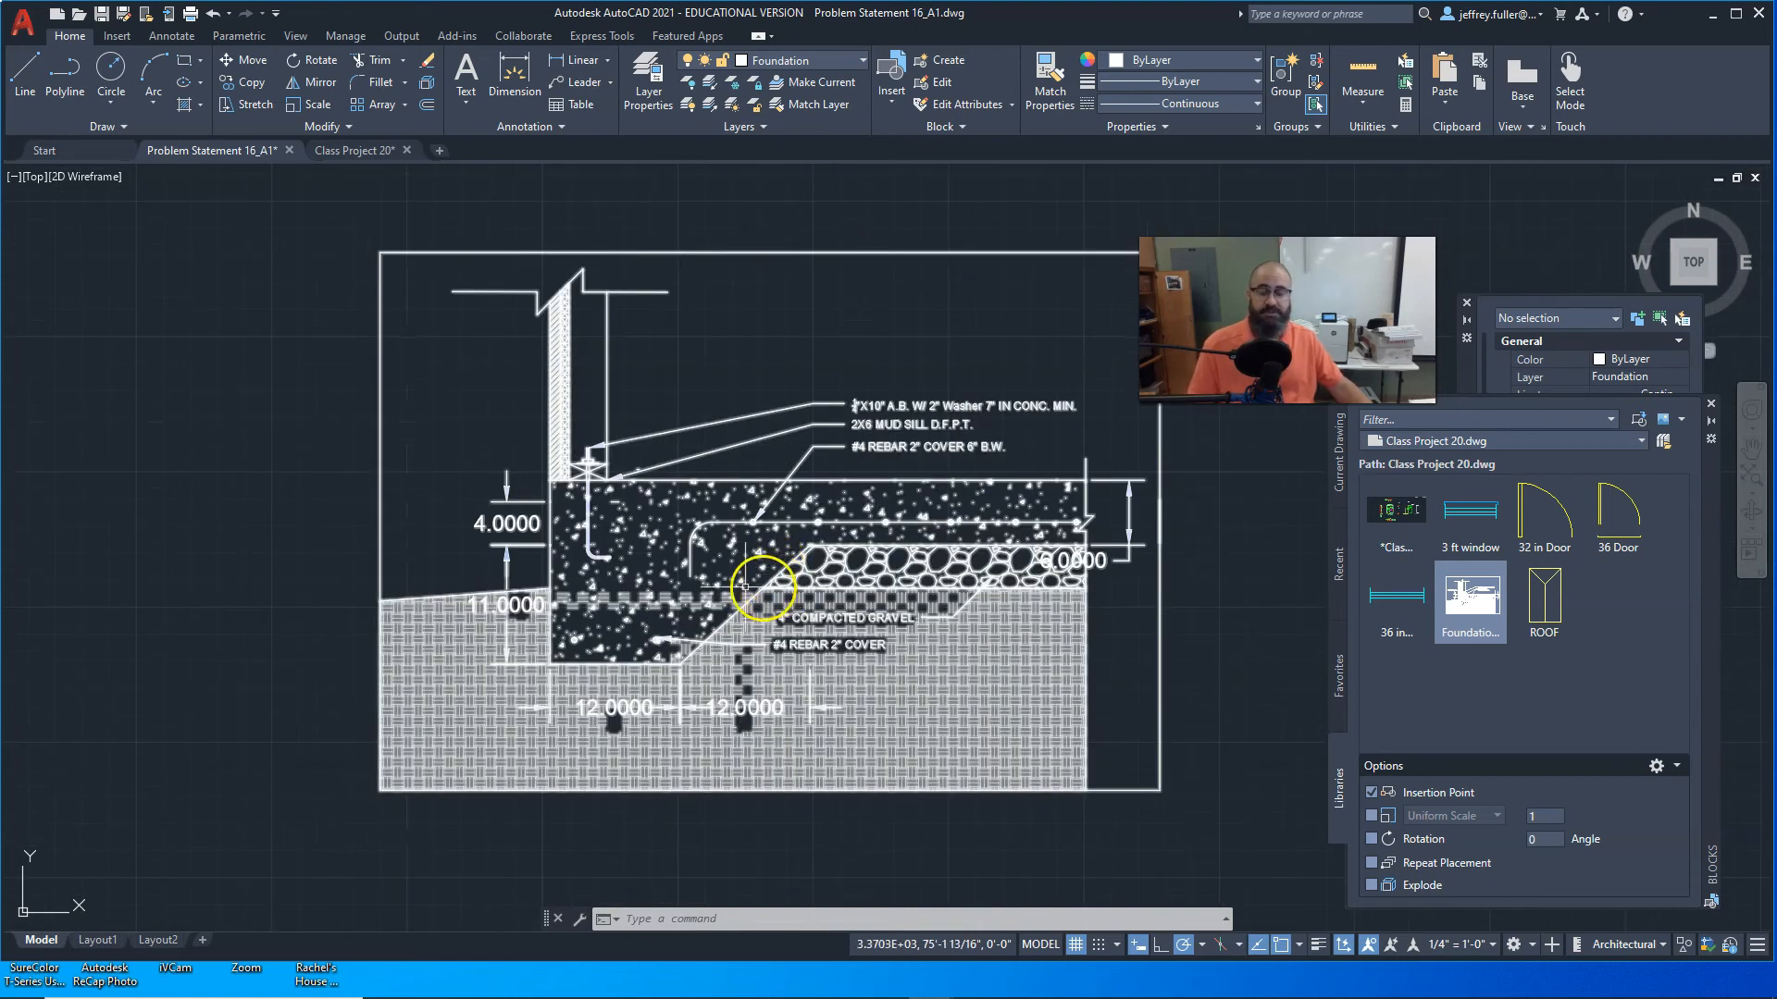
Step: In the block, delete the 2" dimension and d1 constraint beside the footing and both 12" dimensions beneath it
scroll(570, 528, "down", 8)
scroll(561, 537, "up", 5)
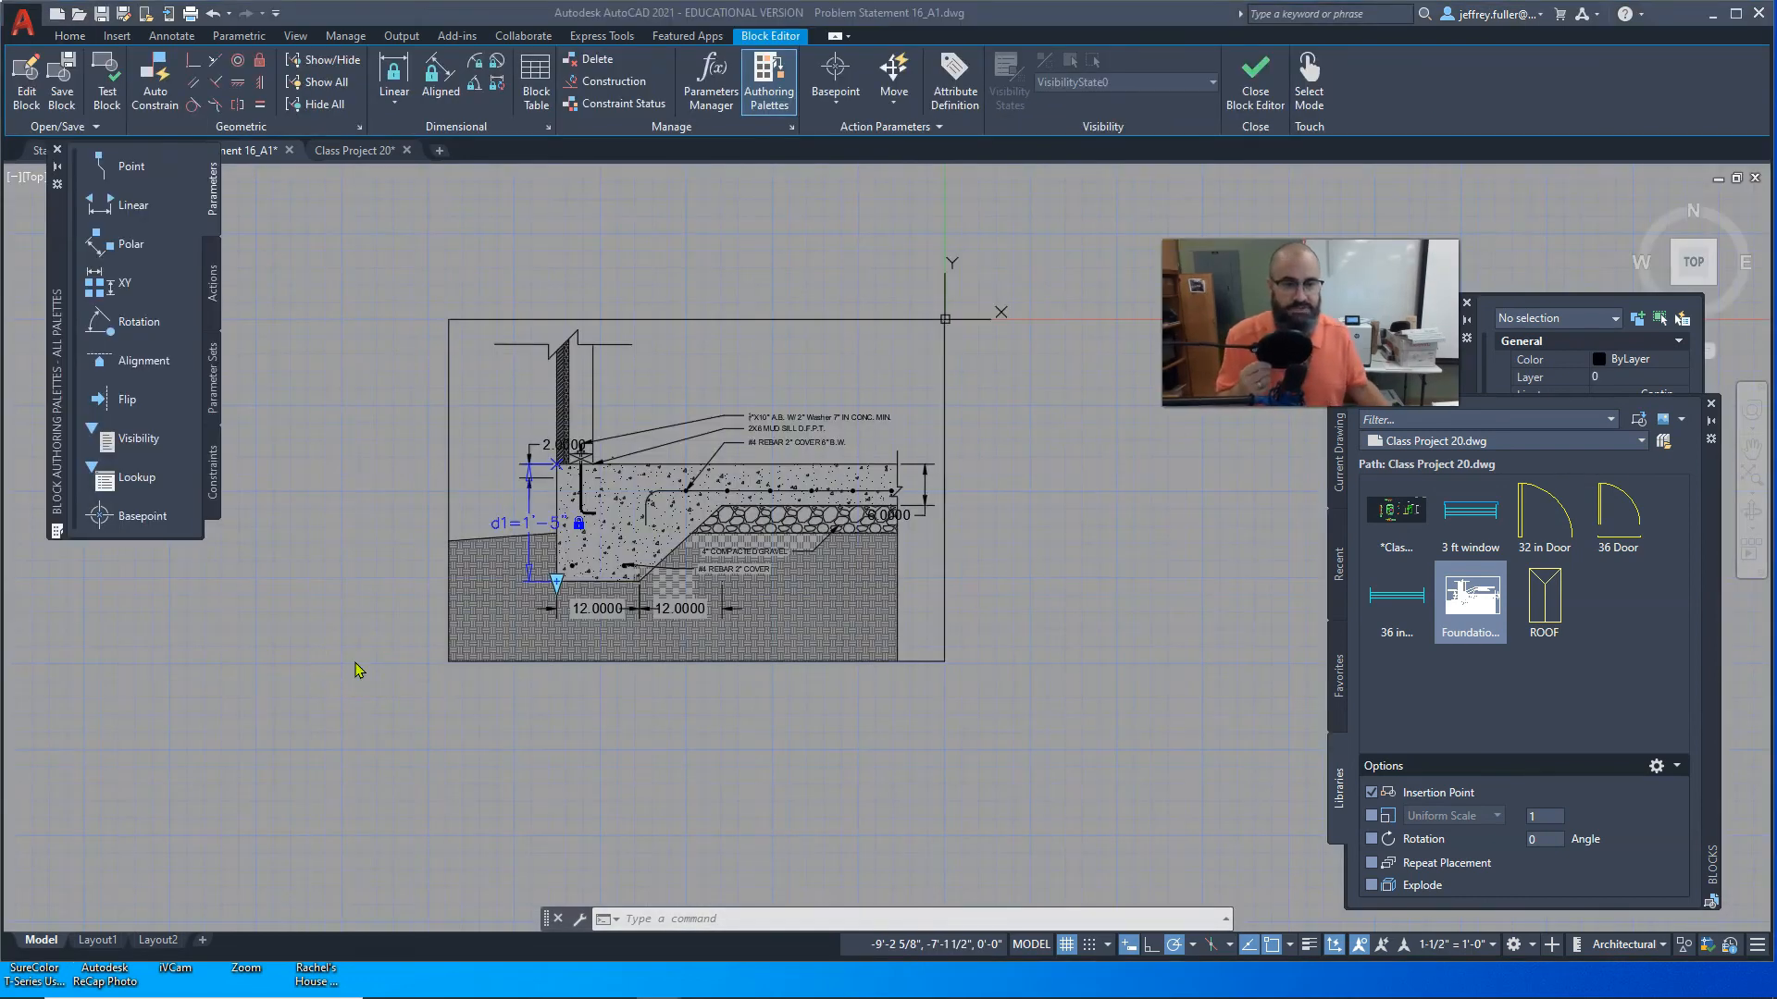
scroll(555, 435, "up", 2)
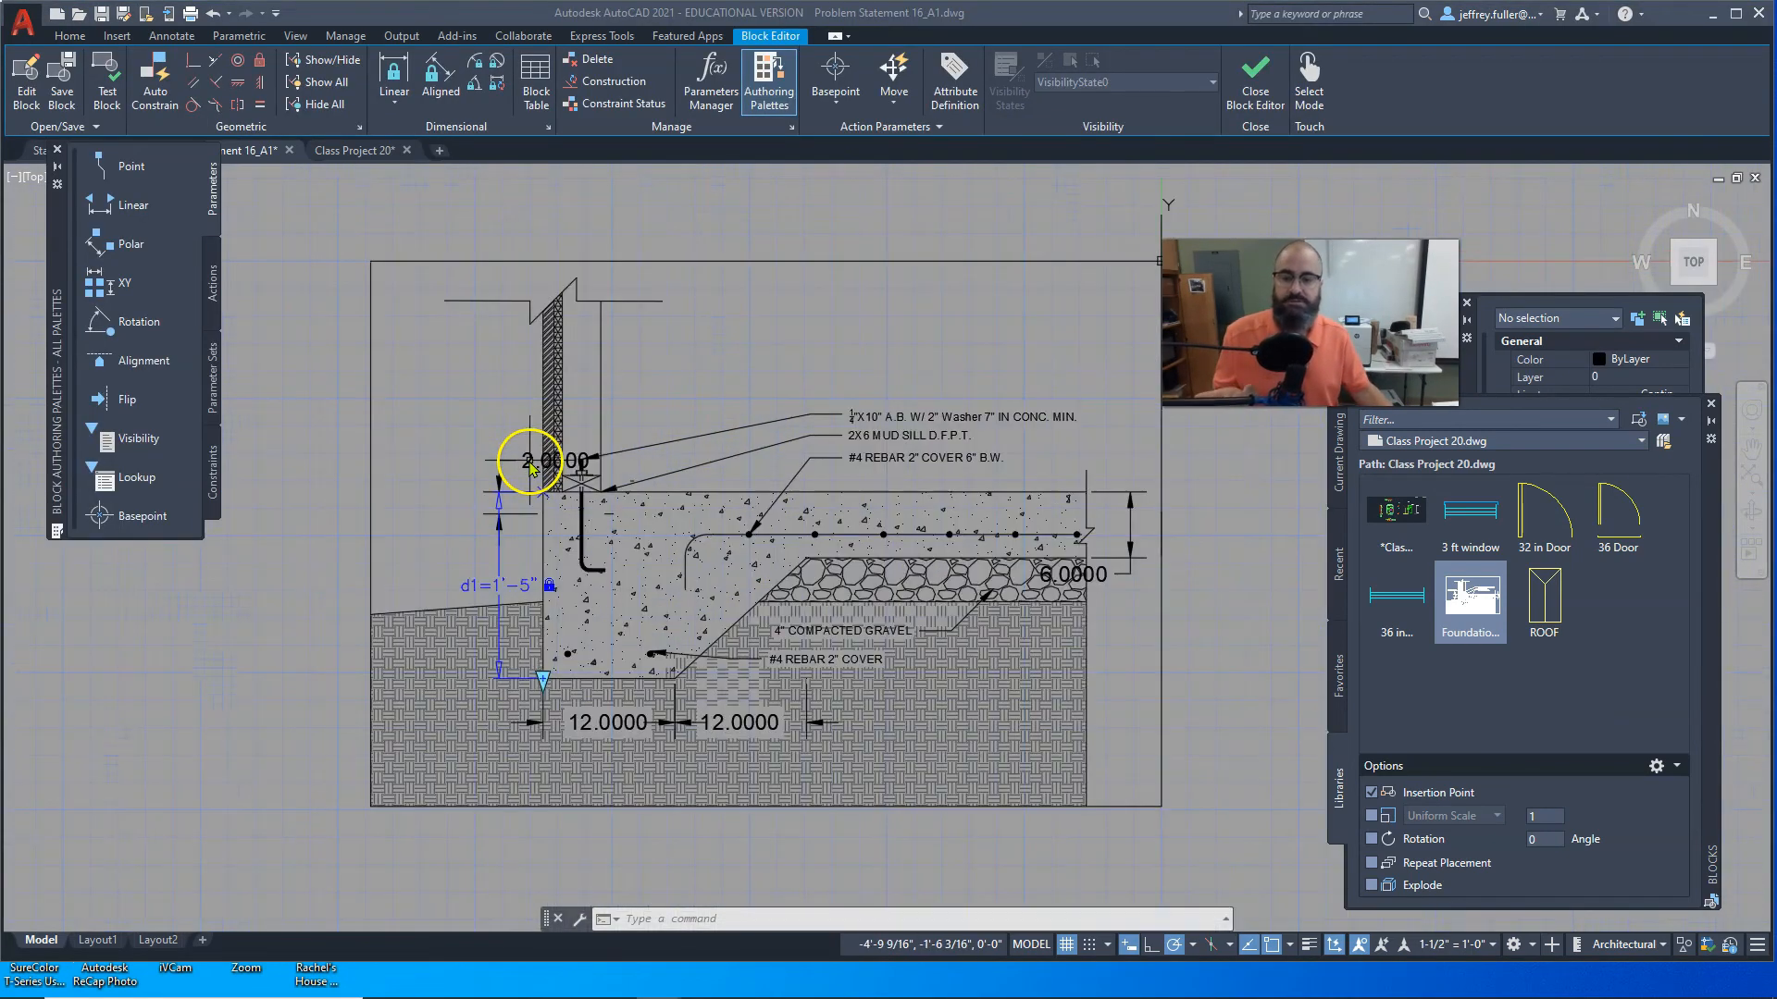
left_click(503, 463)
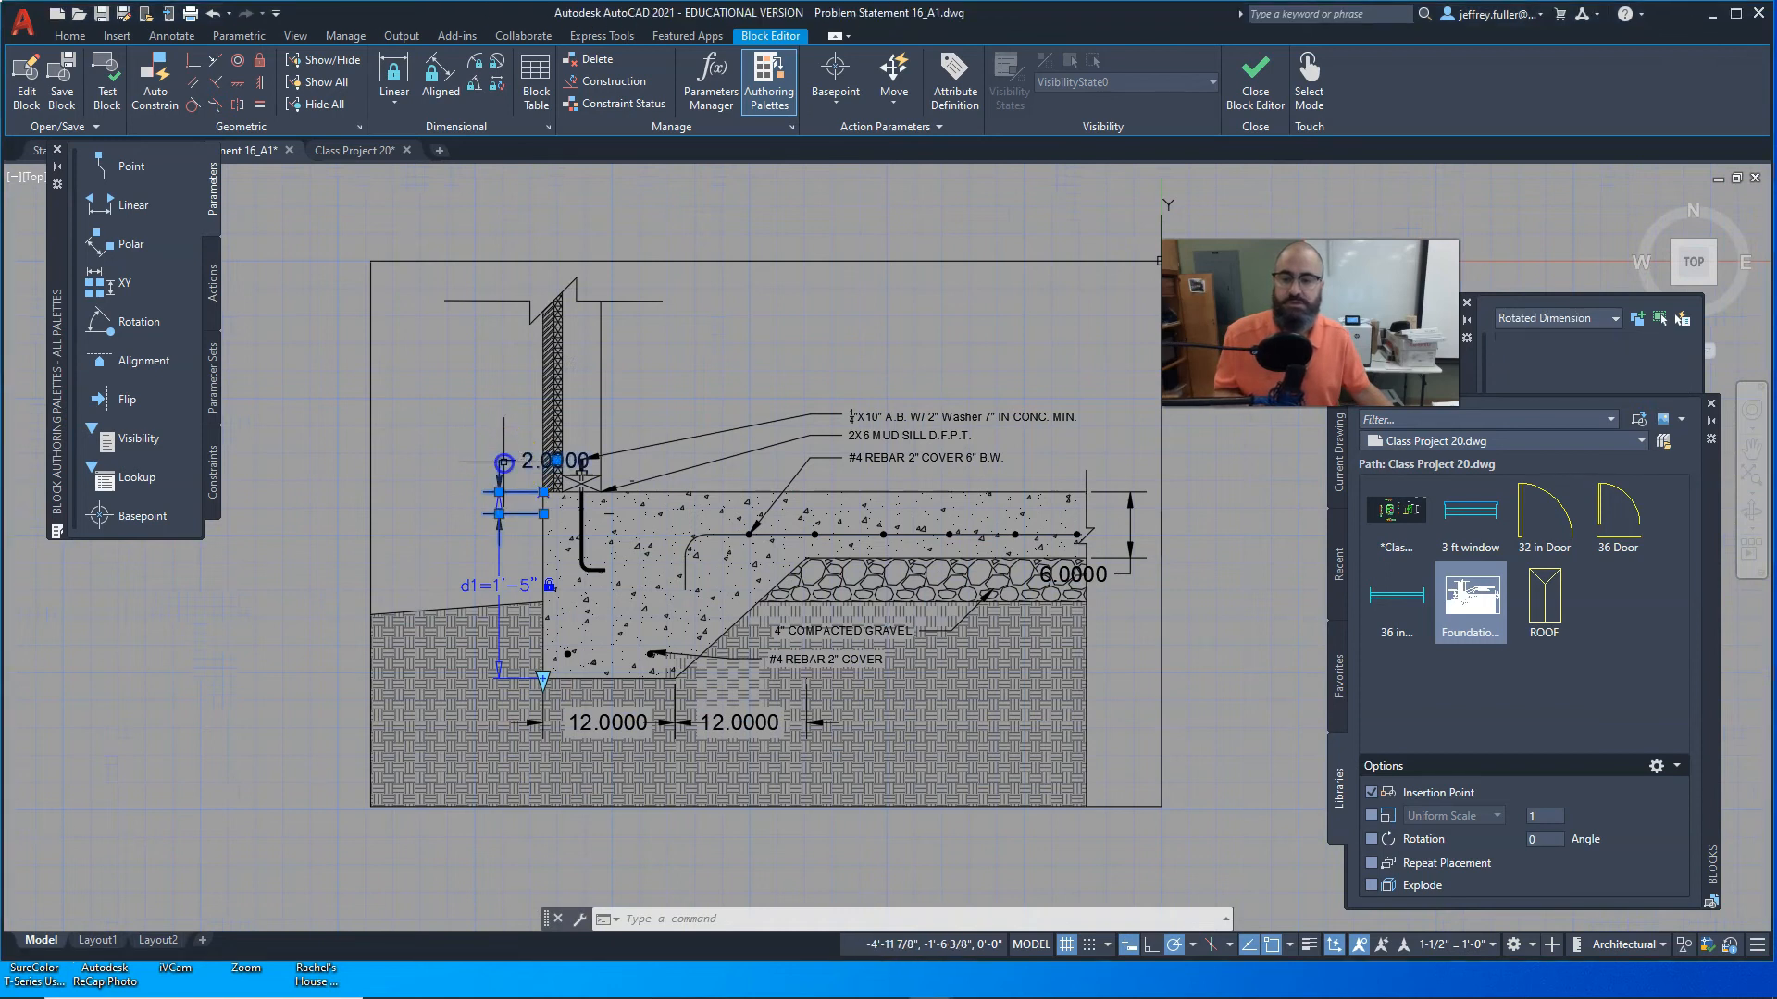
key("Delete")
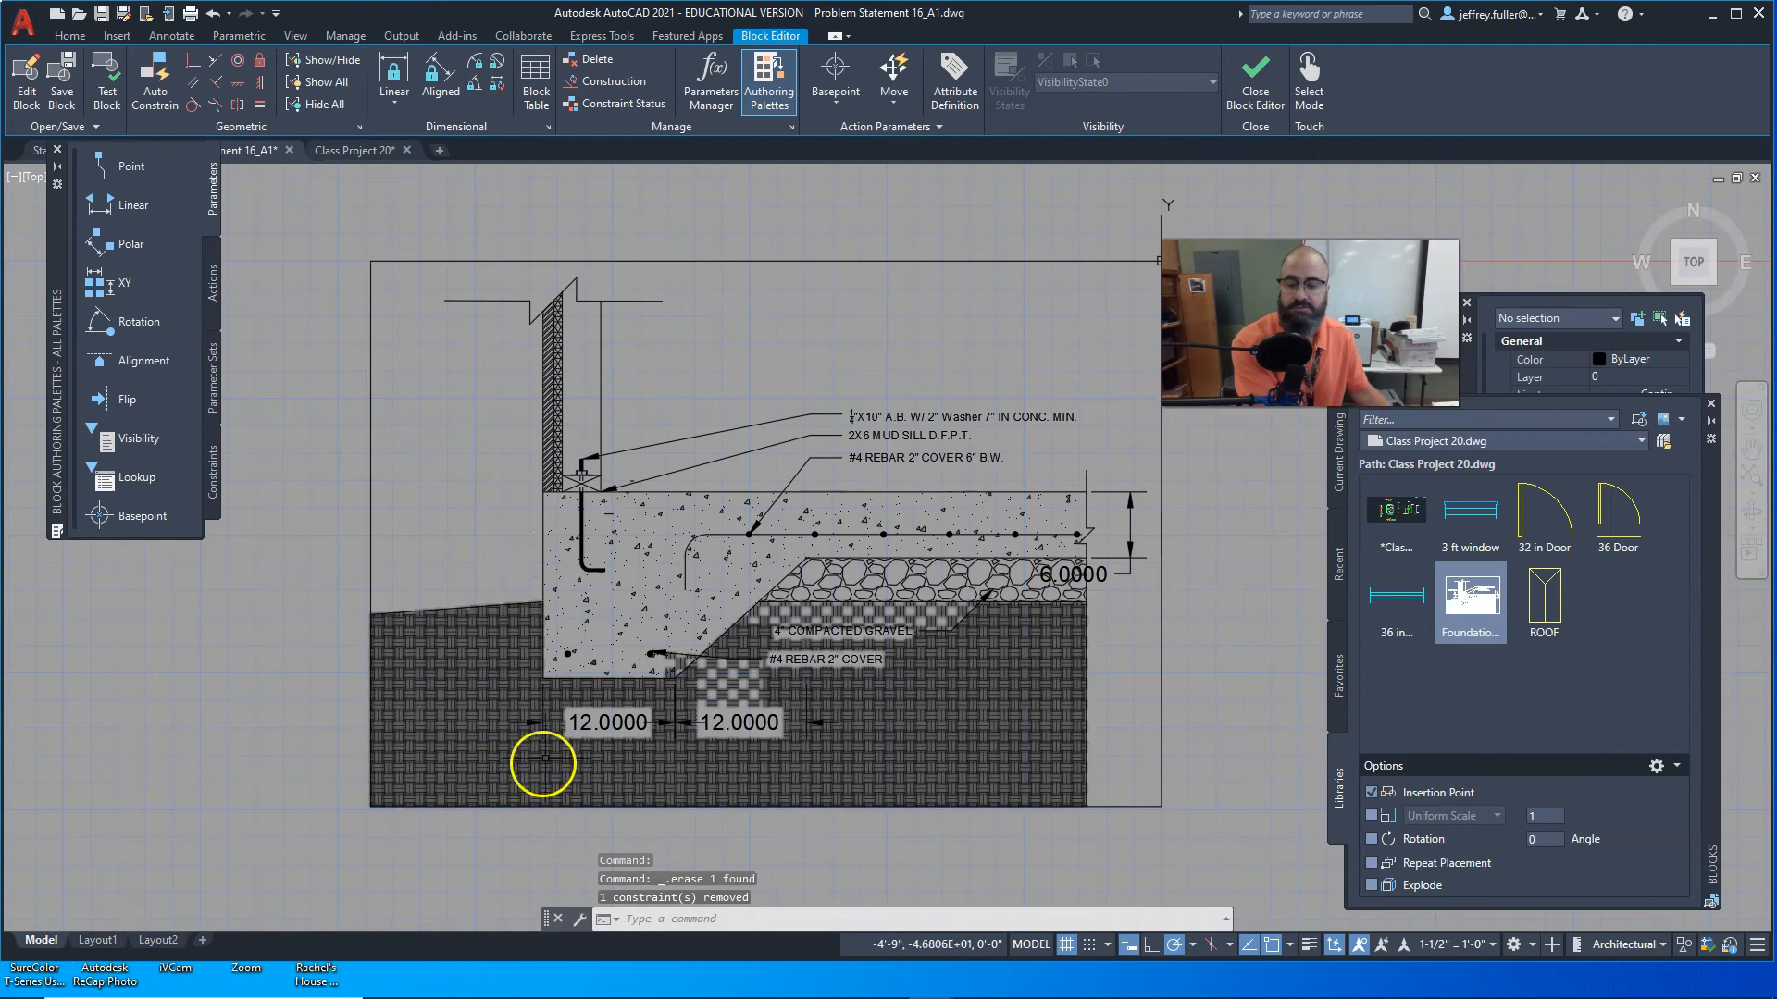
left_click(594, 722)
key("Delete")
left_click(731, 724)
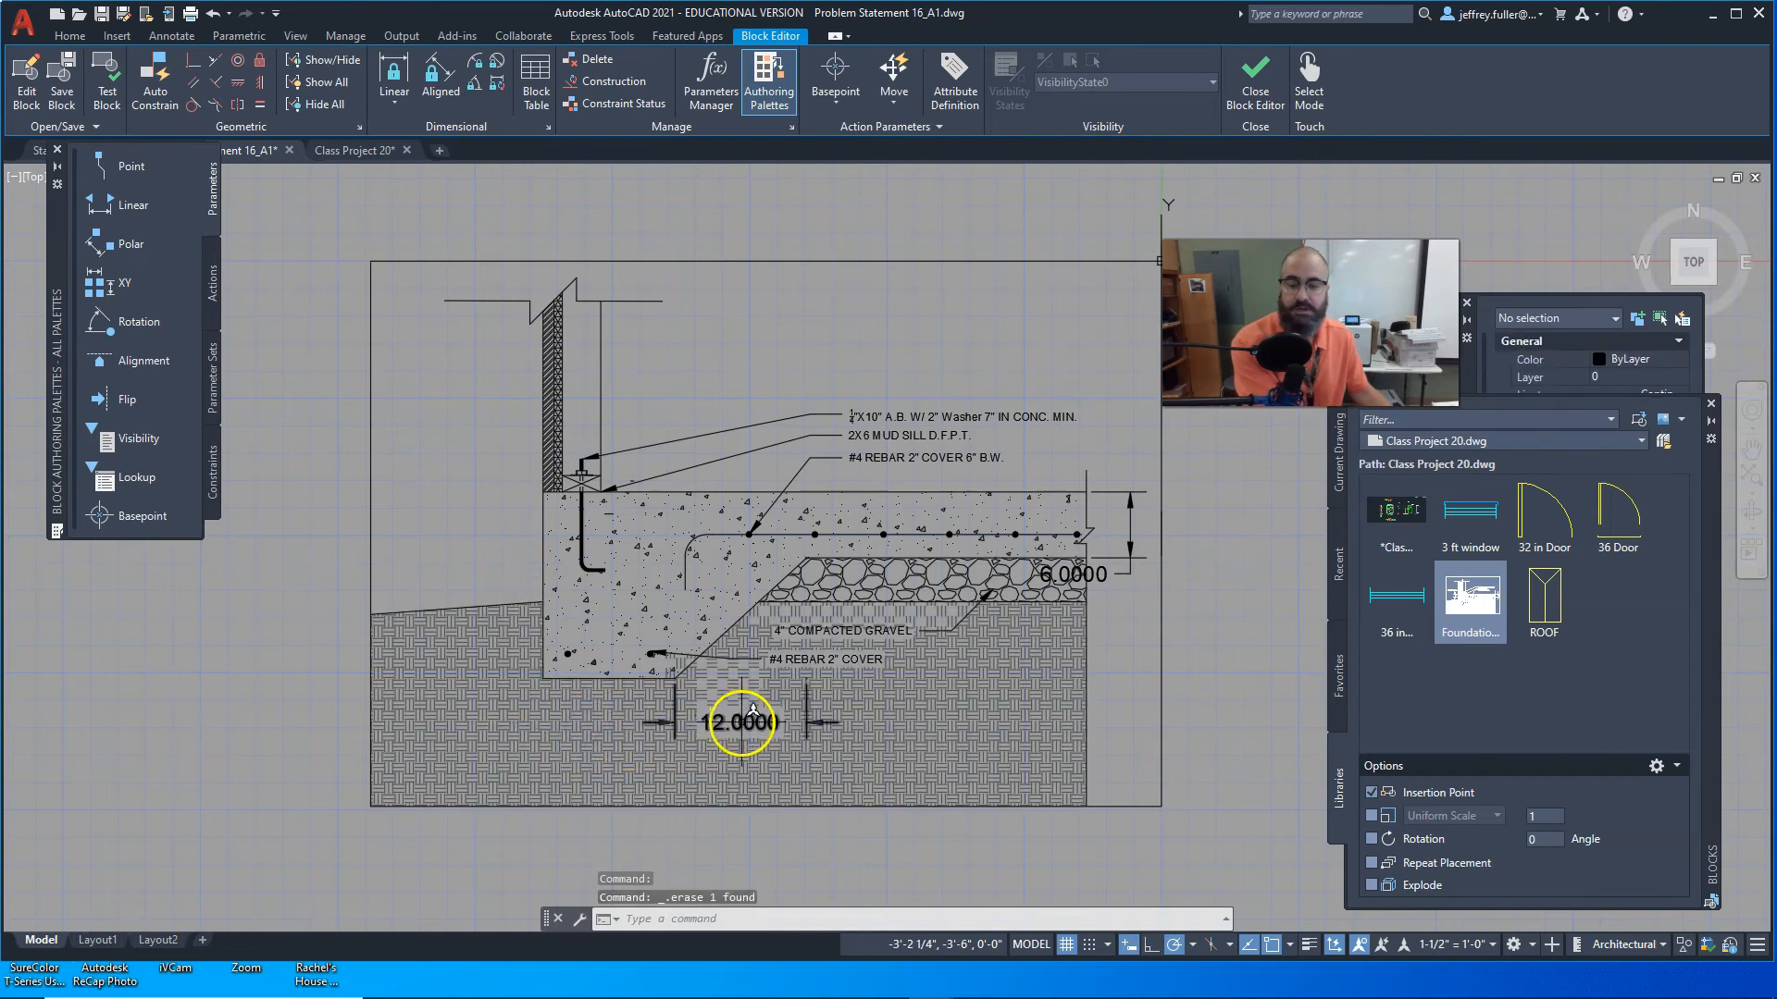
key("Delete")
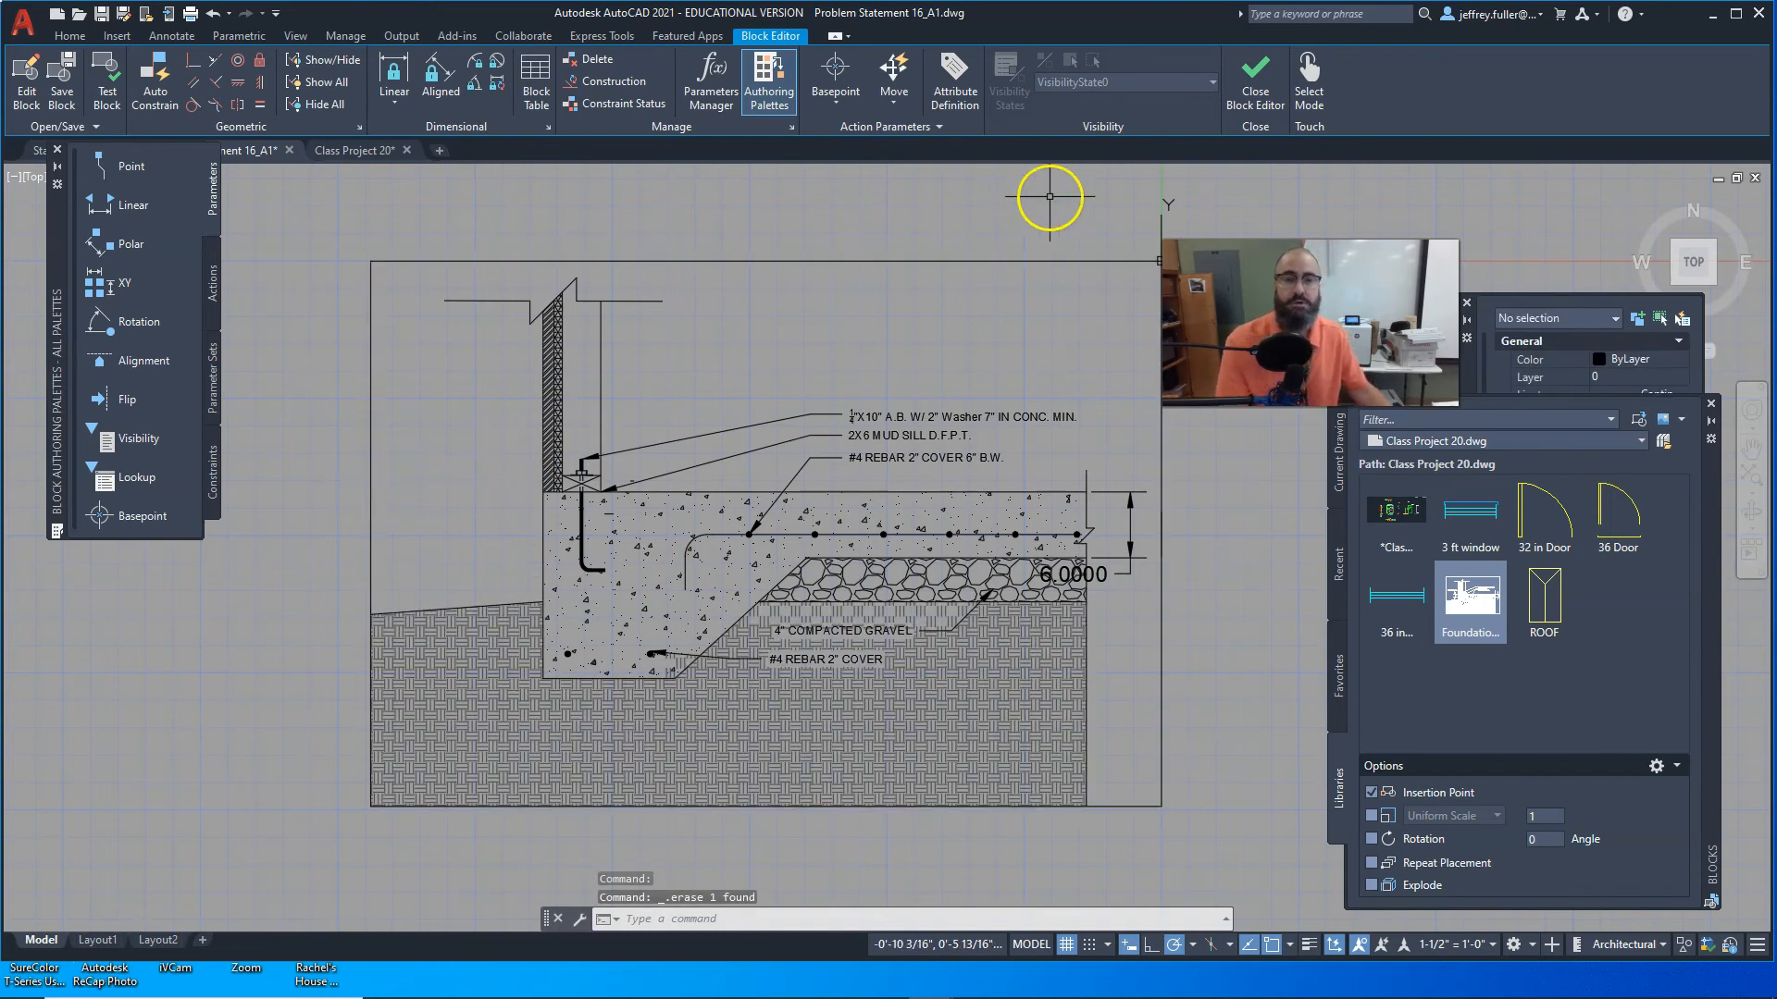
Step: Close the block editor, saving the parameter changes to all references of the block
left_click(1237, 104)
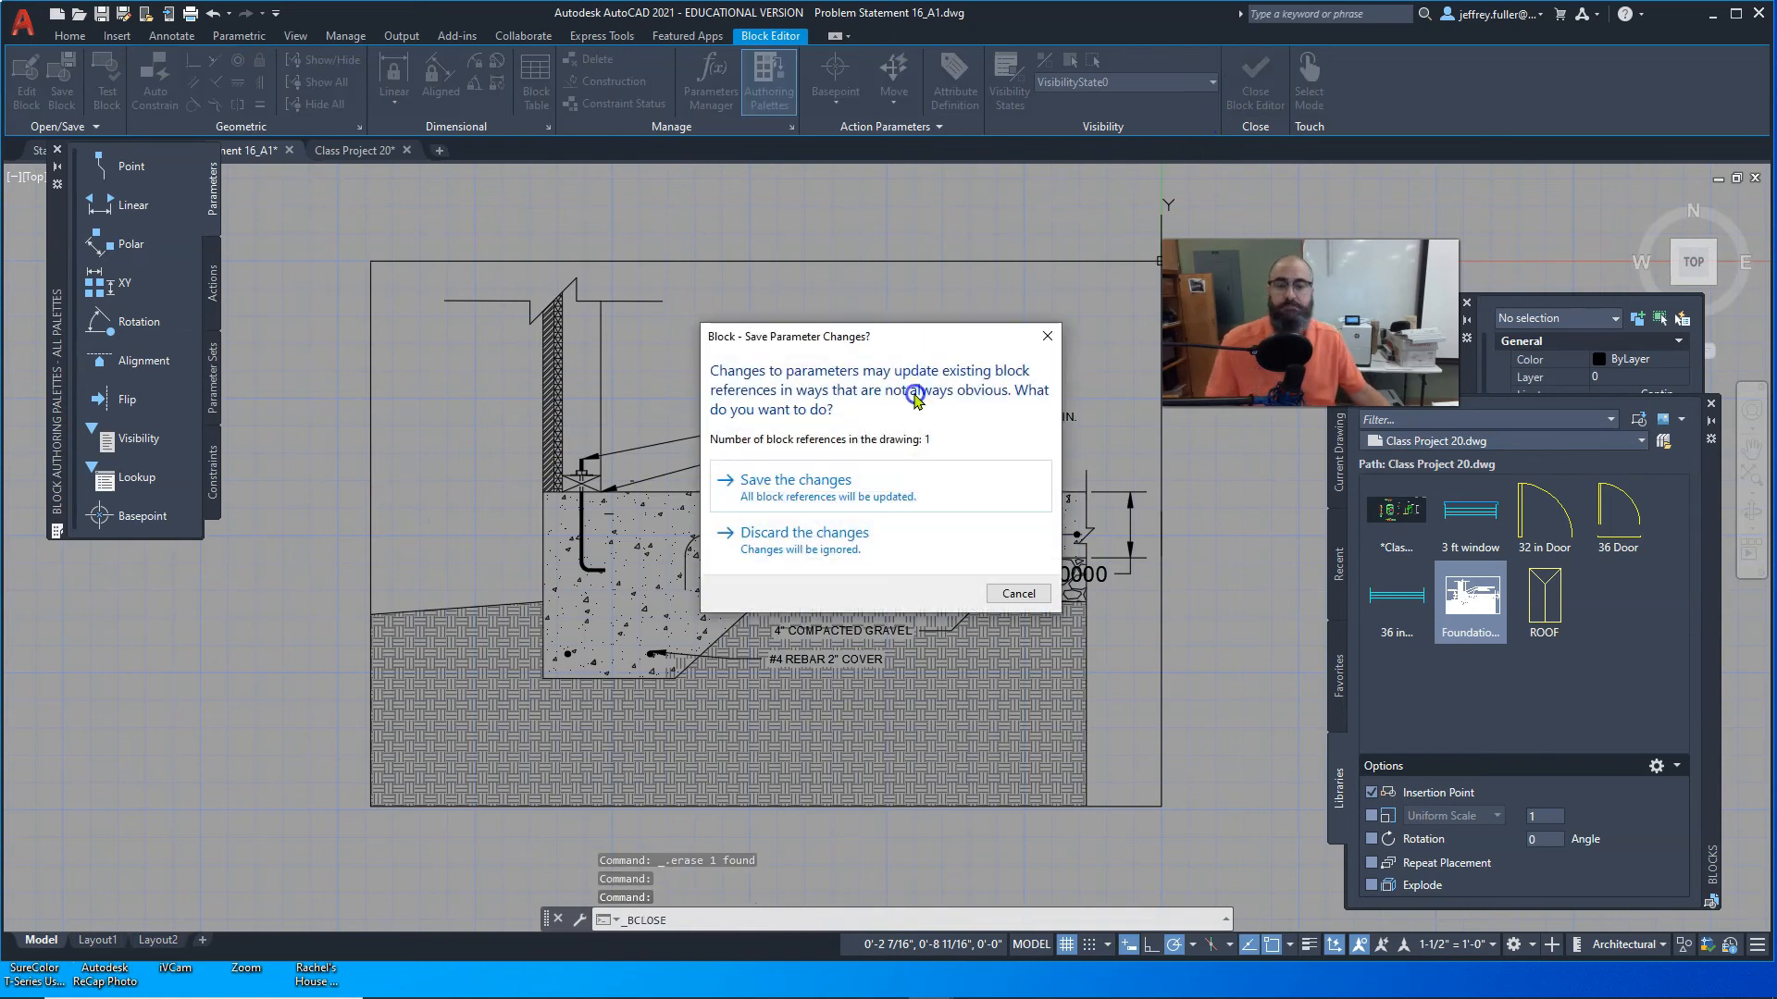
left_click(827, 478)
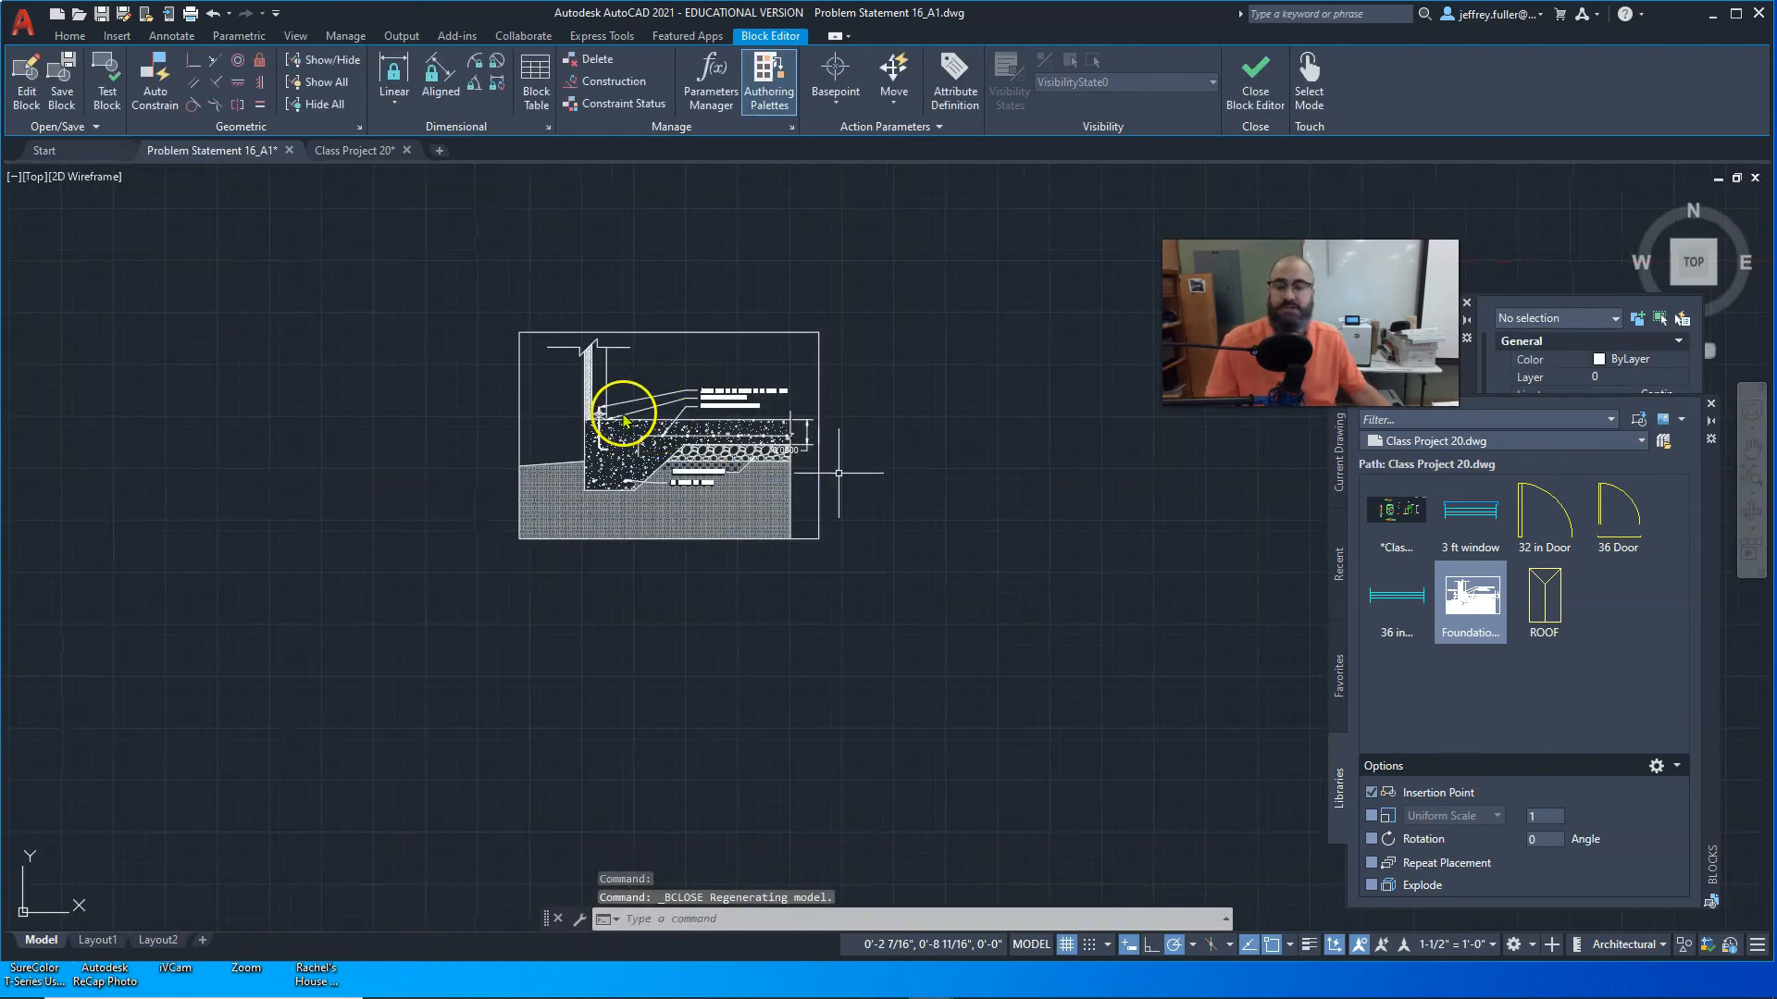
scroll(624, 407, "up", 4)
middle_click_drag(594, 294, 540, 349)
Step: Set the Annotative dimension style's primary unit format to Architectural
left_click(562, 131)
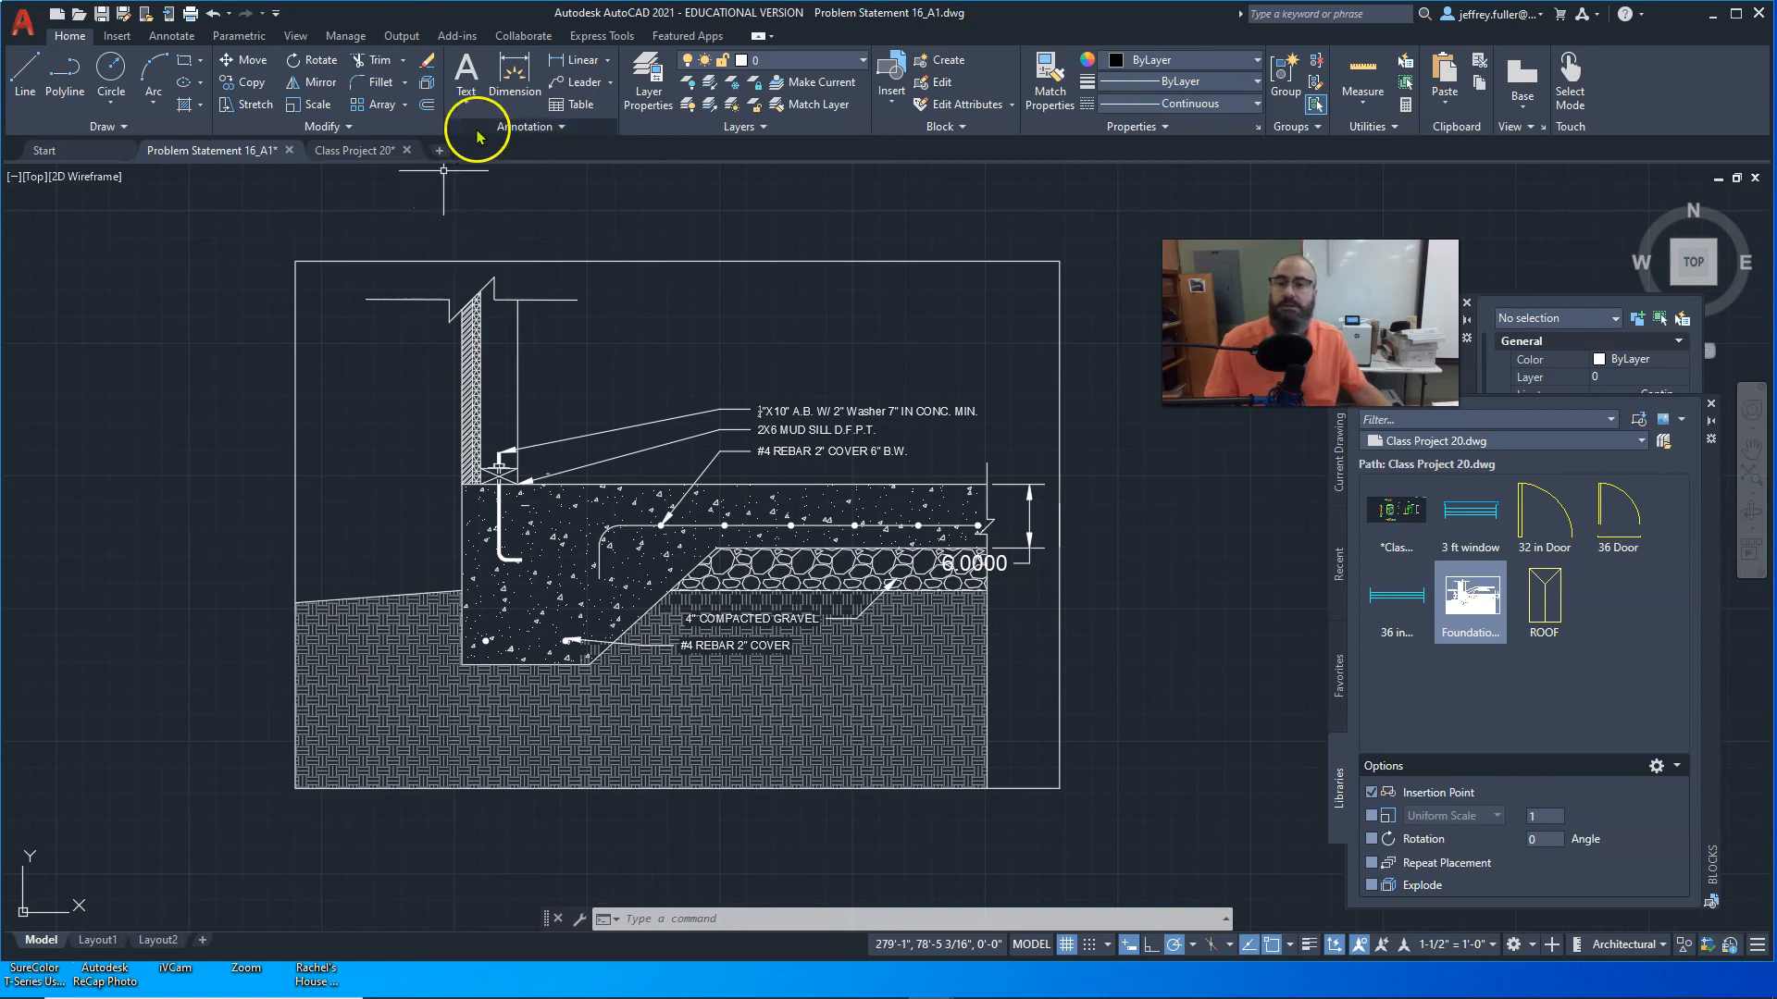
left_click(555, 128)
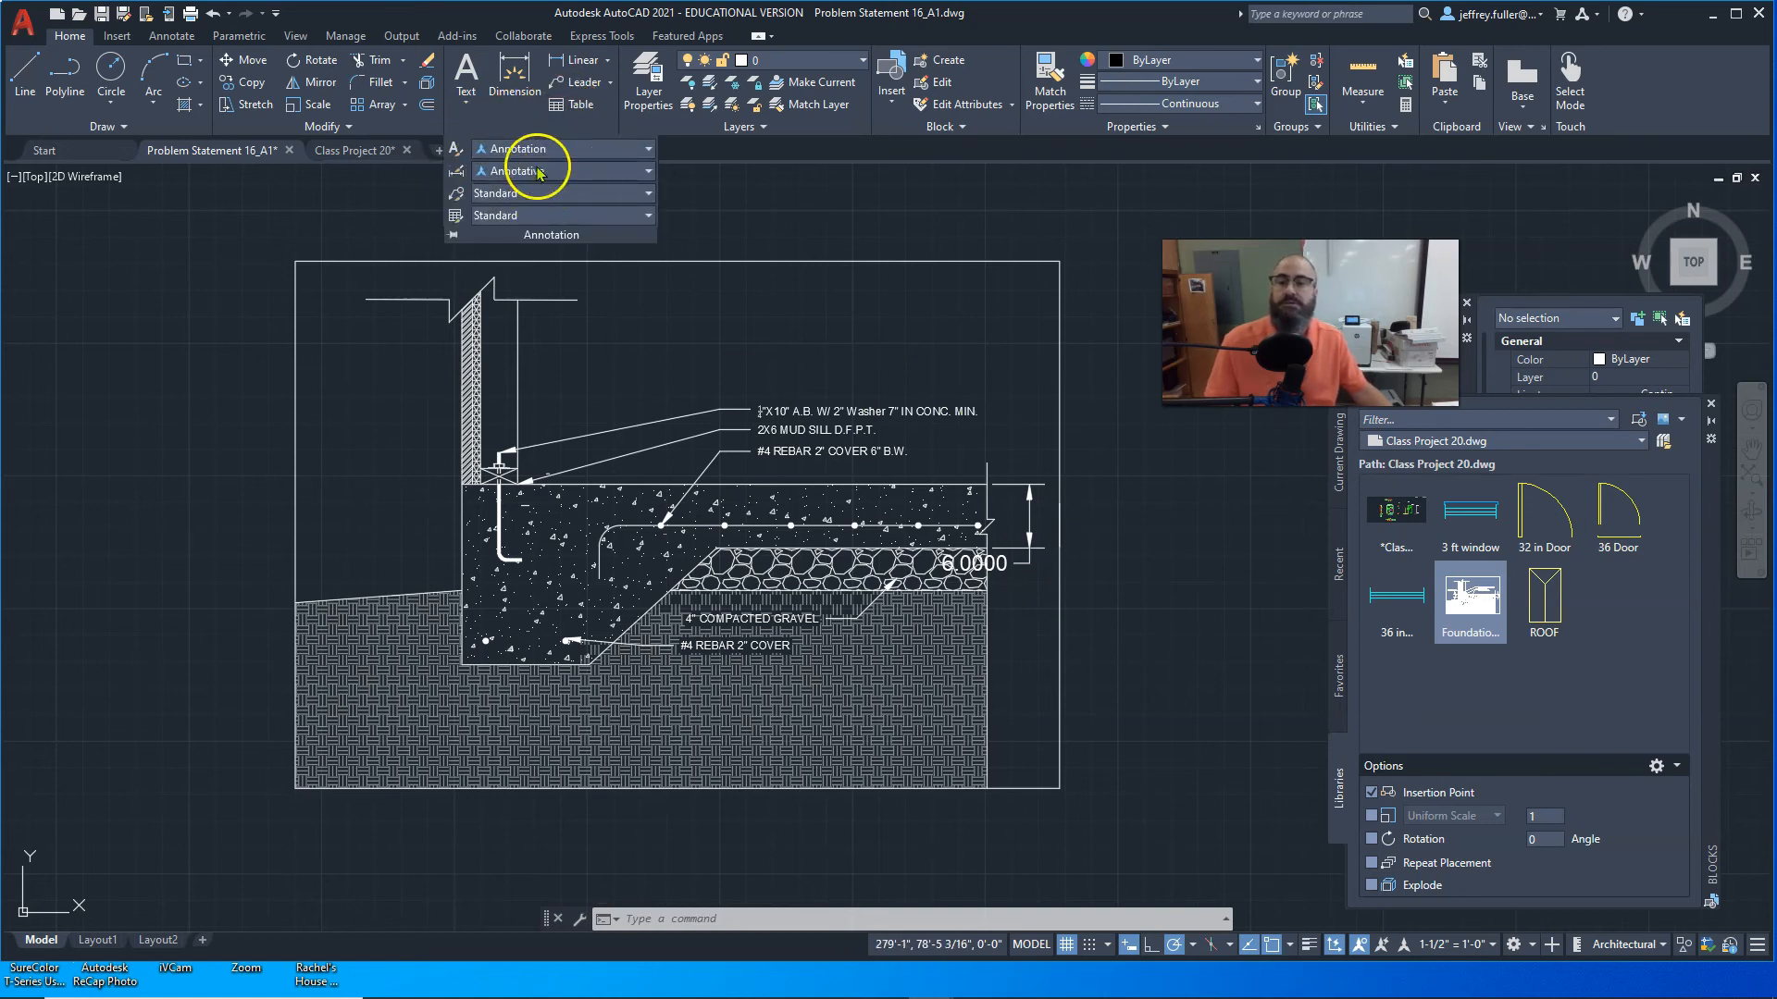
left_click(460, 173)
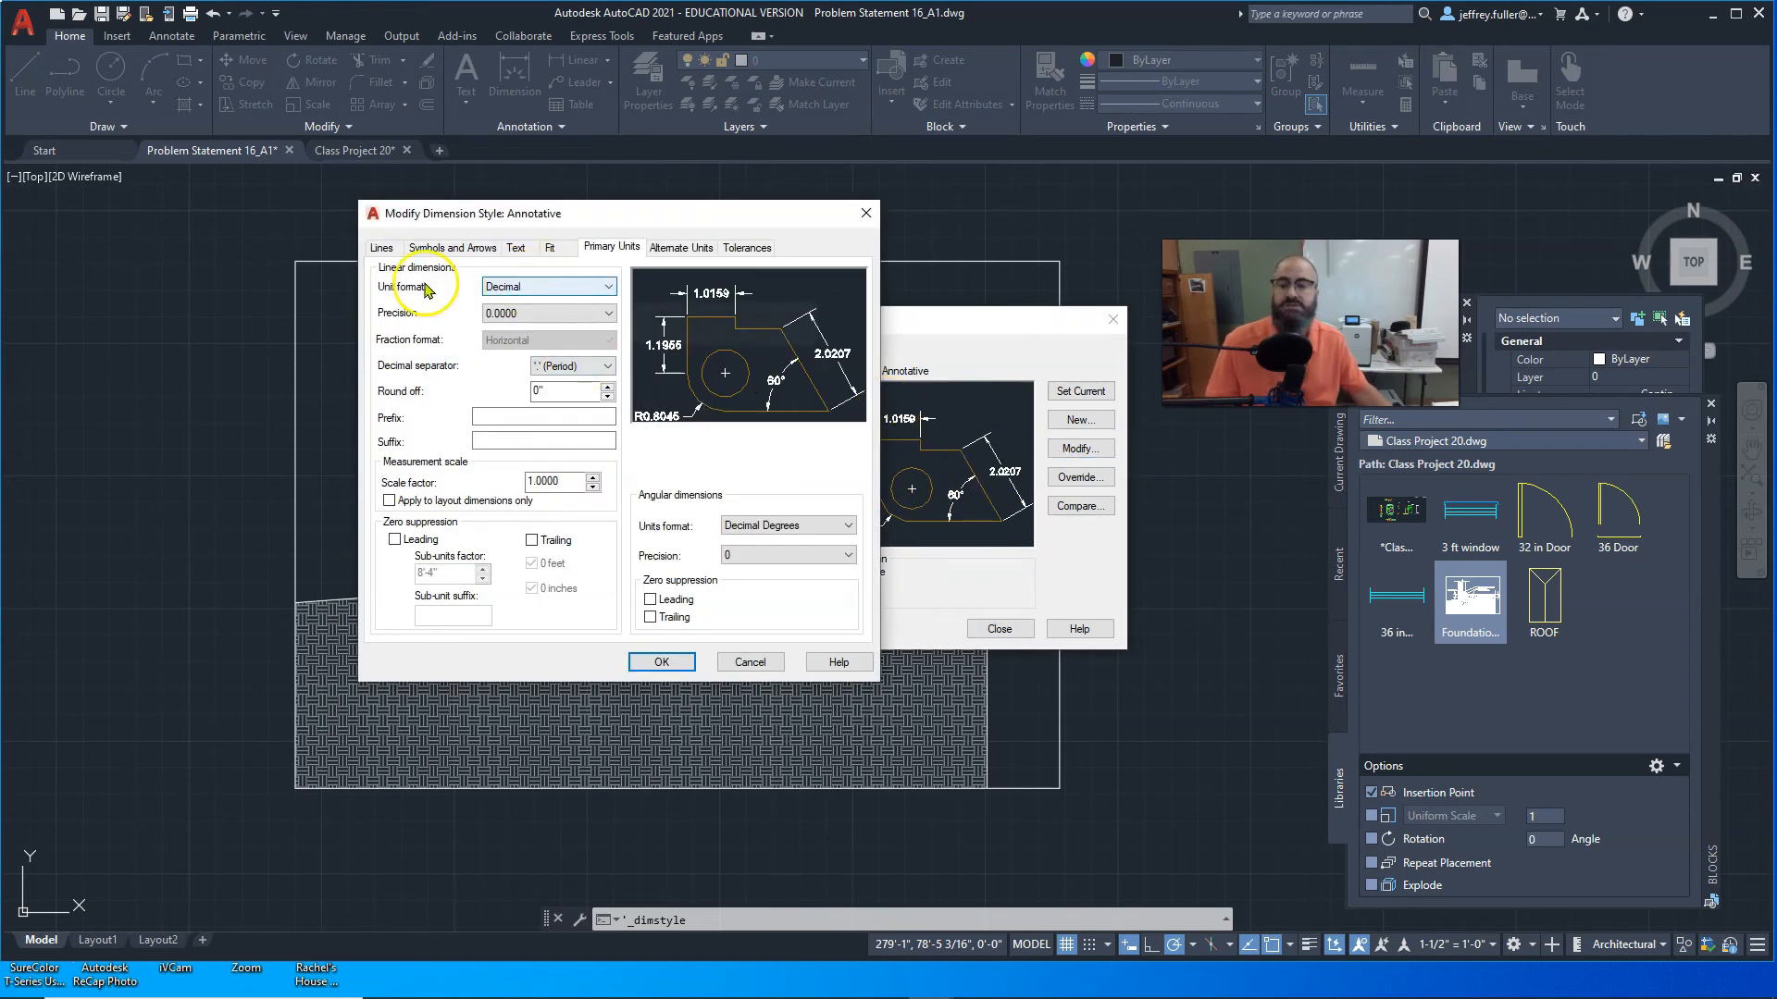
left_click(562, 301)
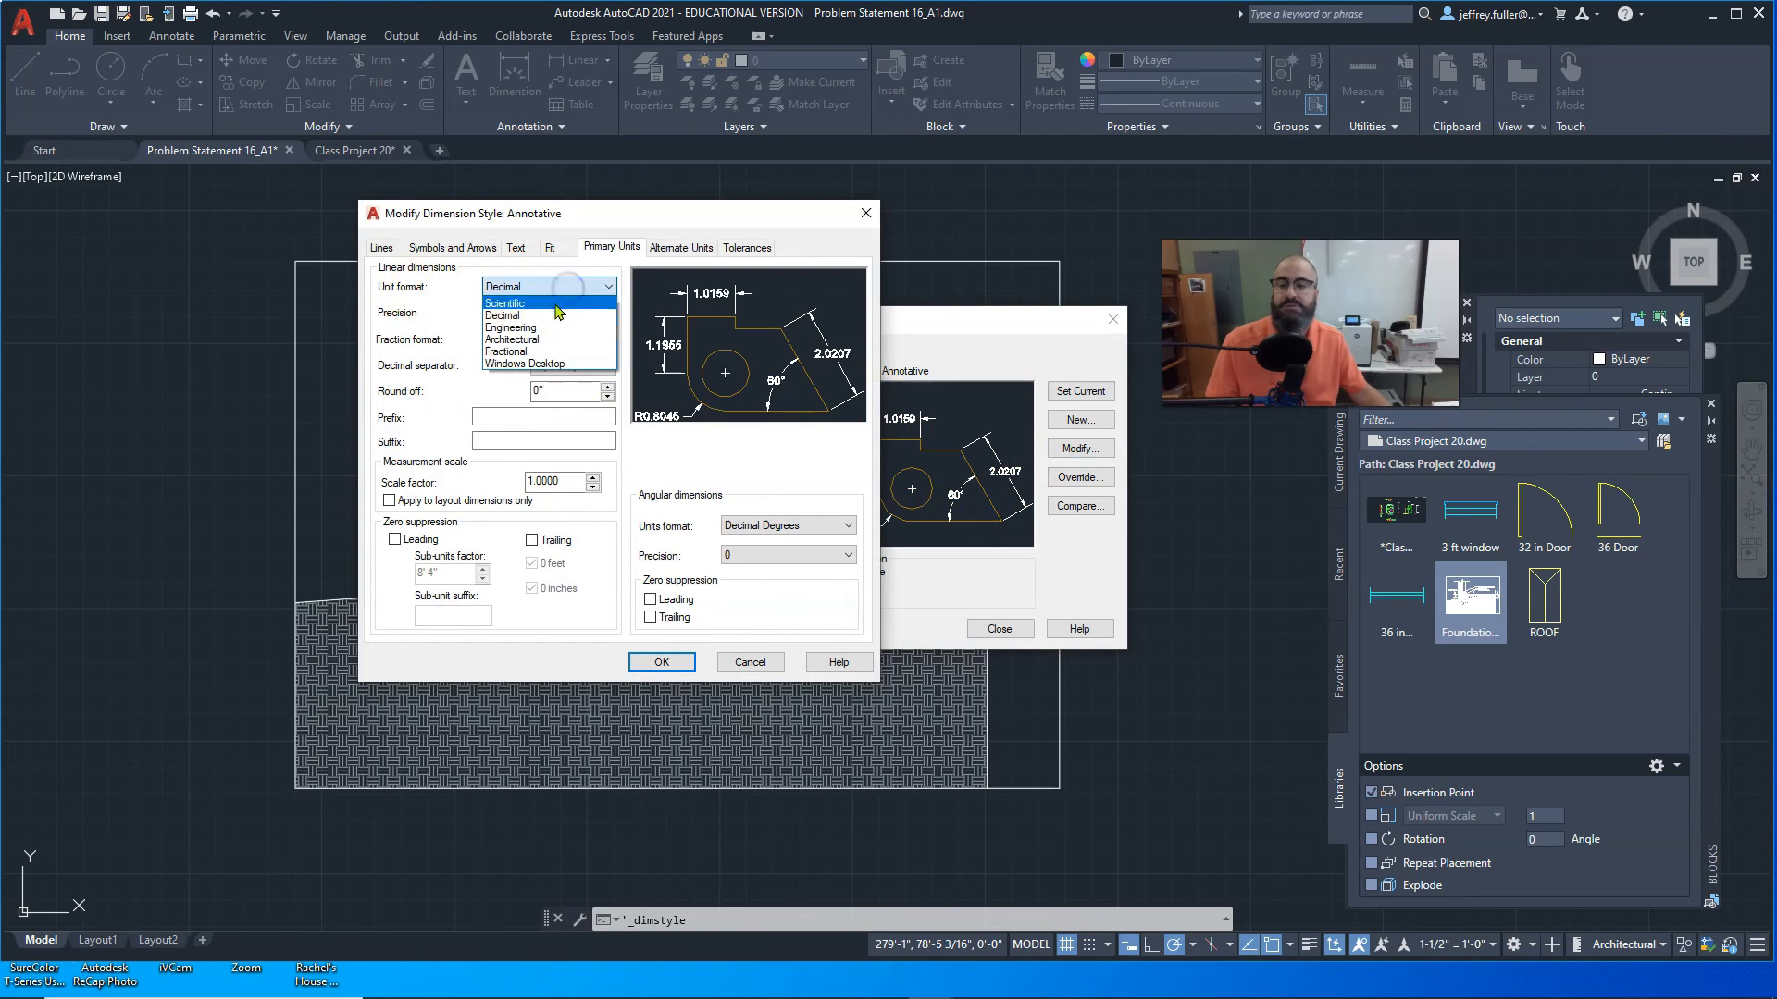
left_click(555, 340)
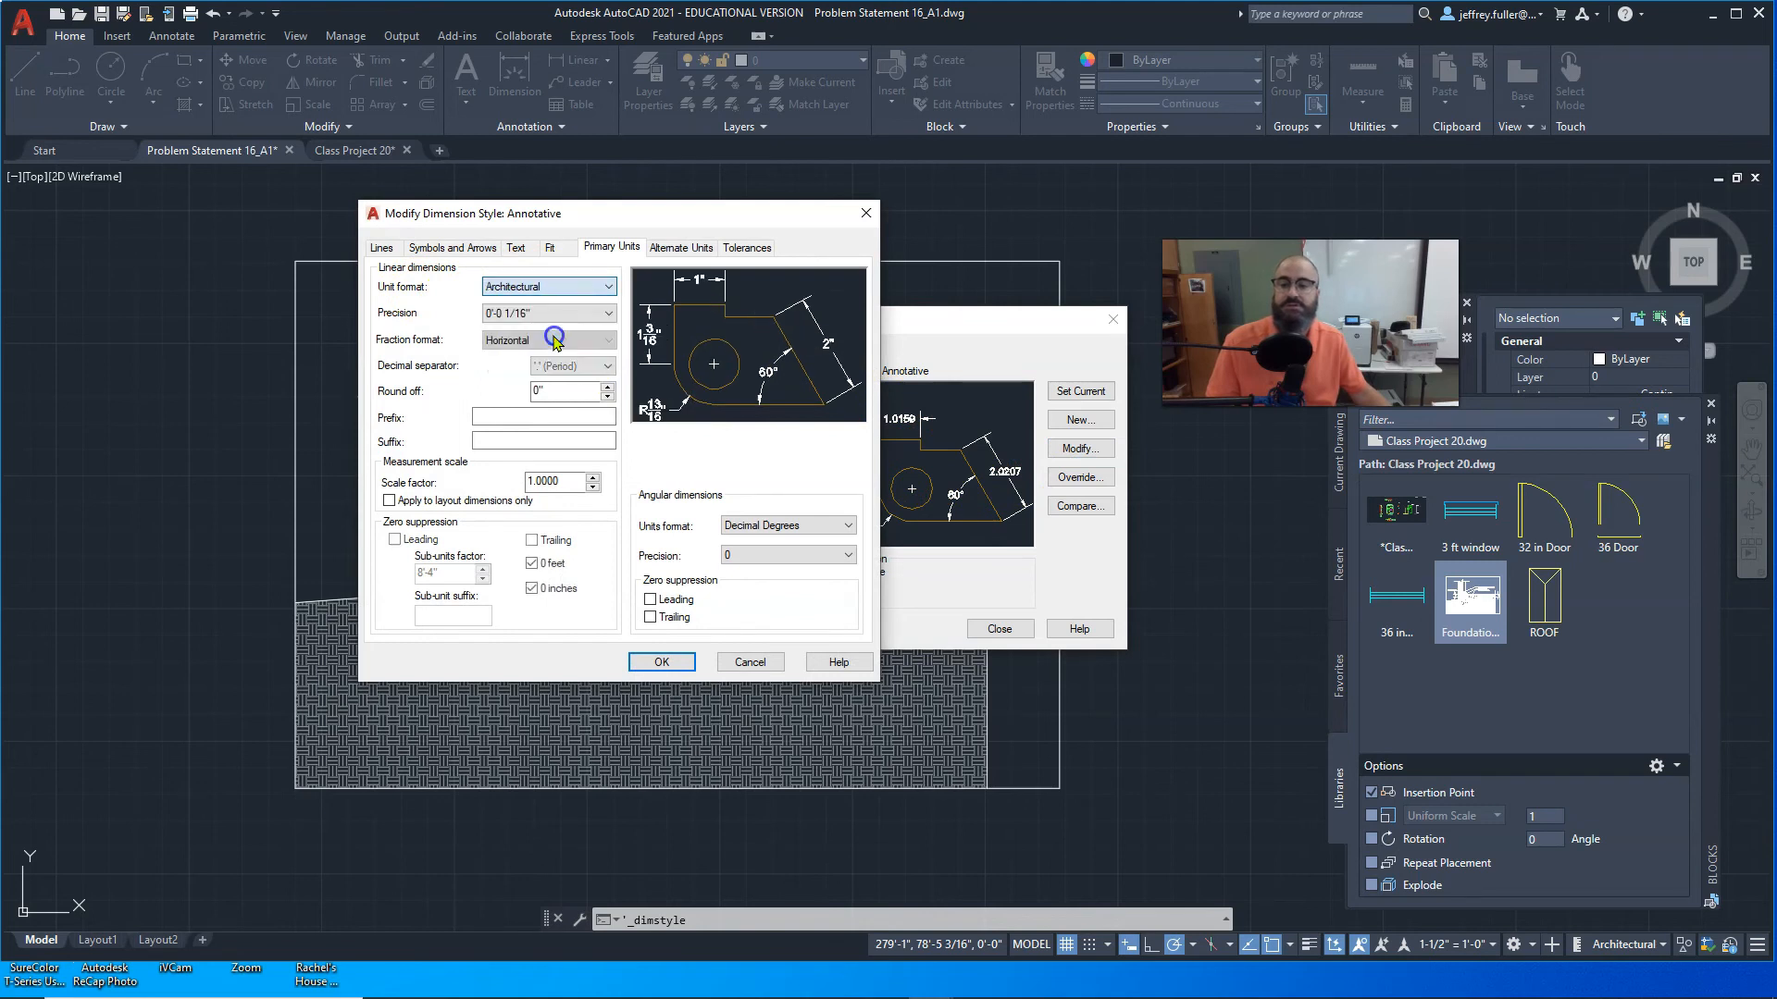
left_click(550, 248)
left_click(518, 250)
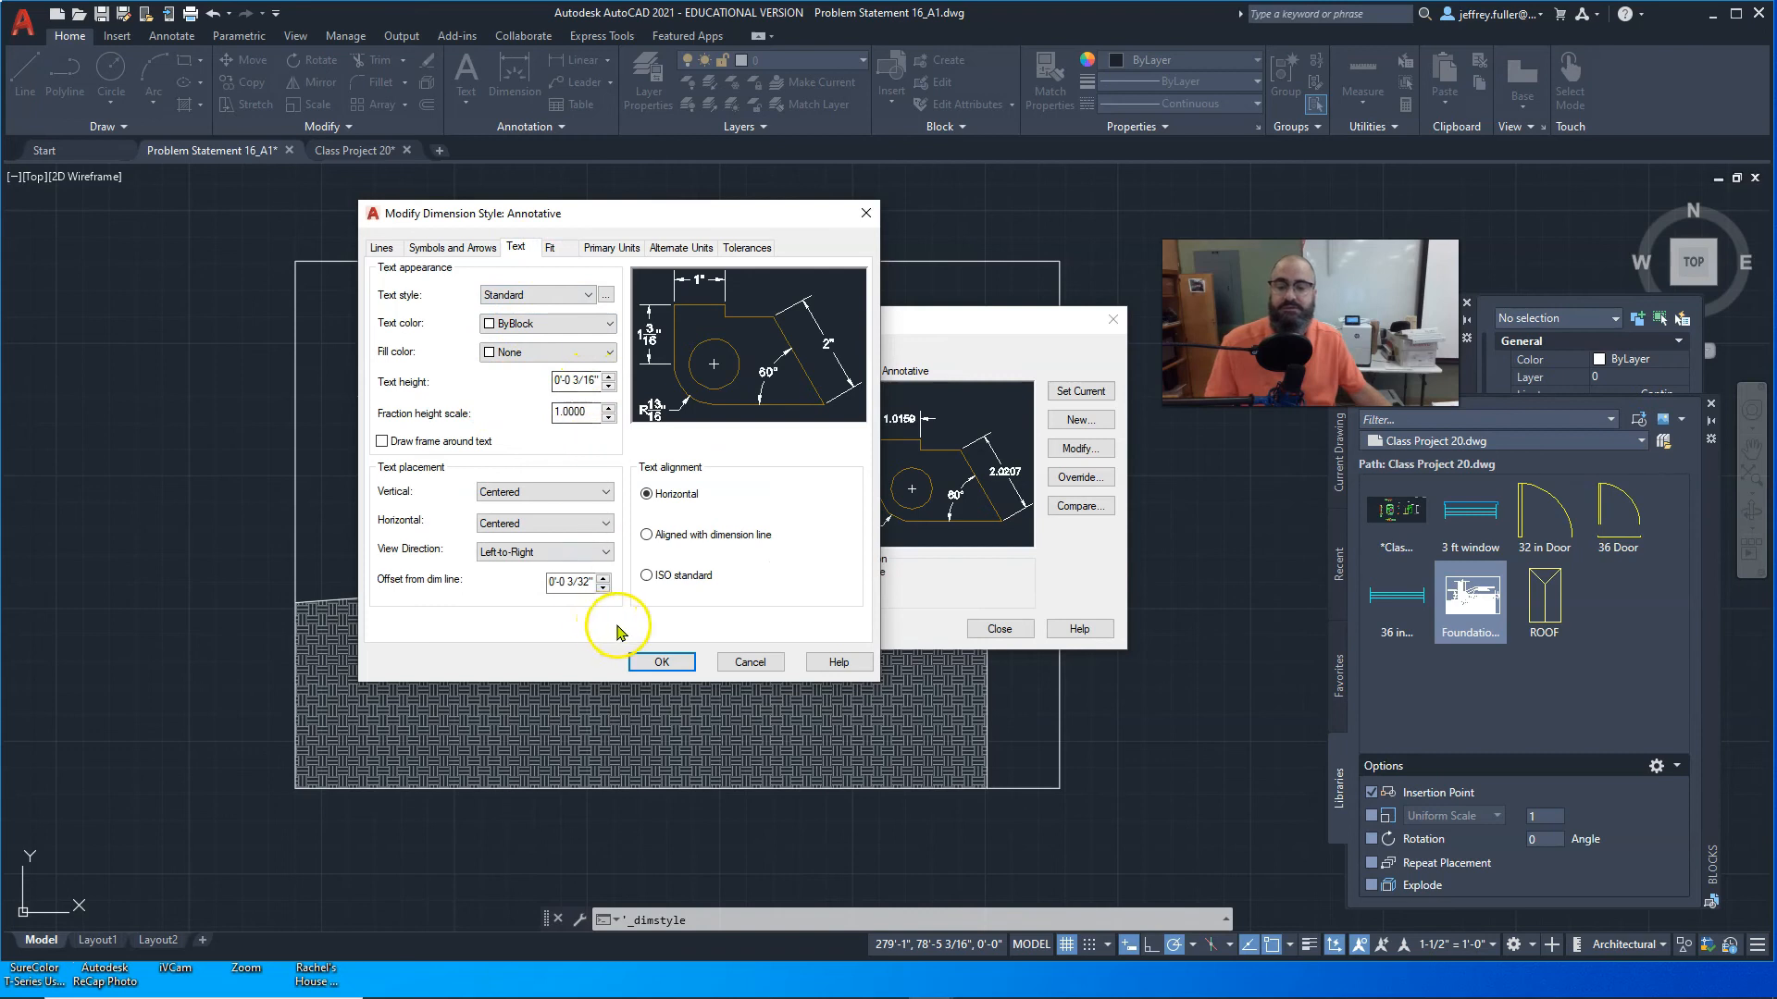
left_click(678, 665)
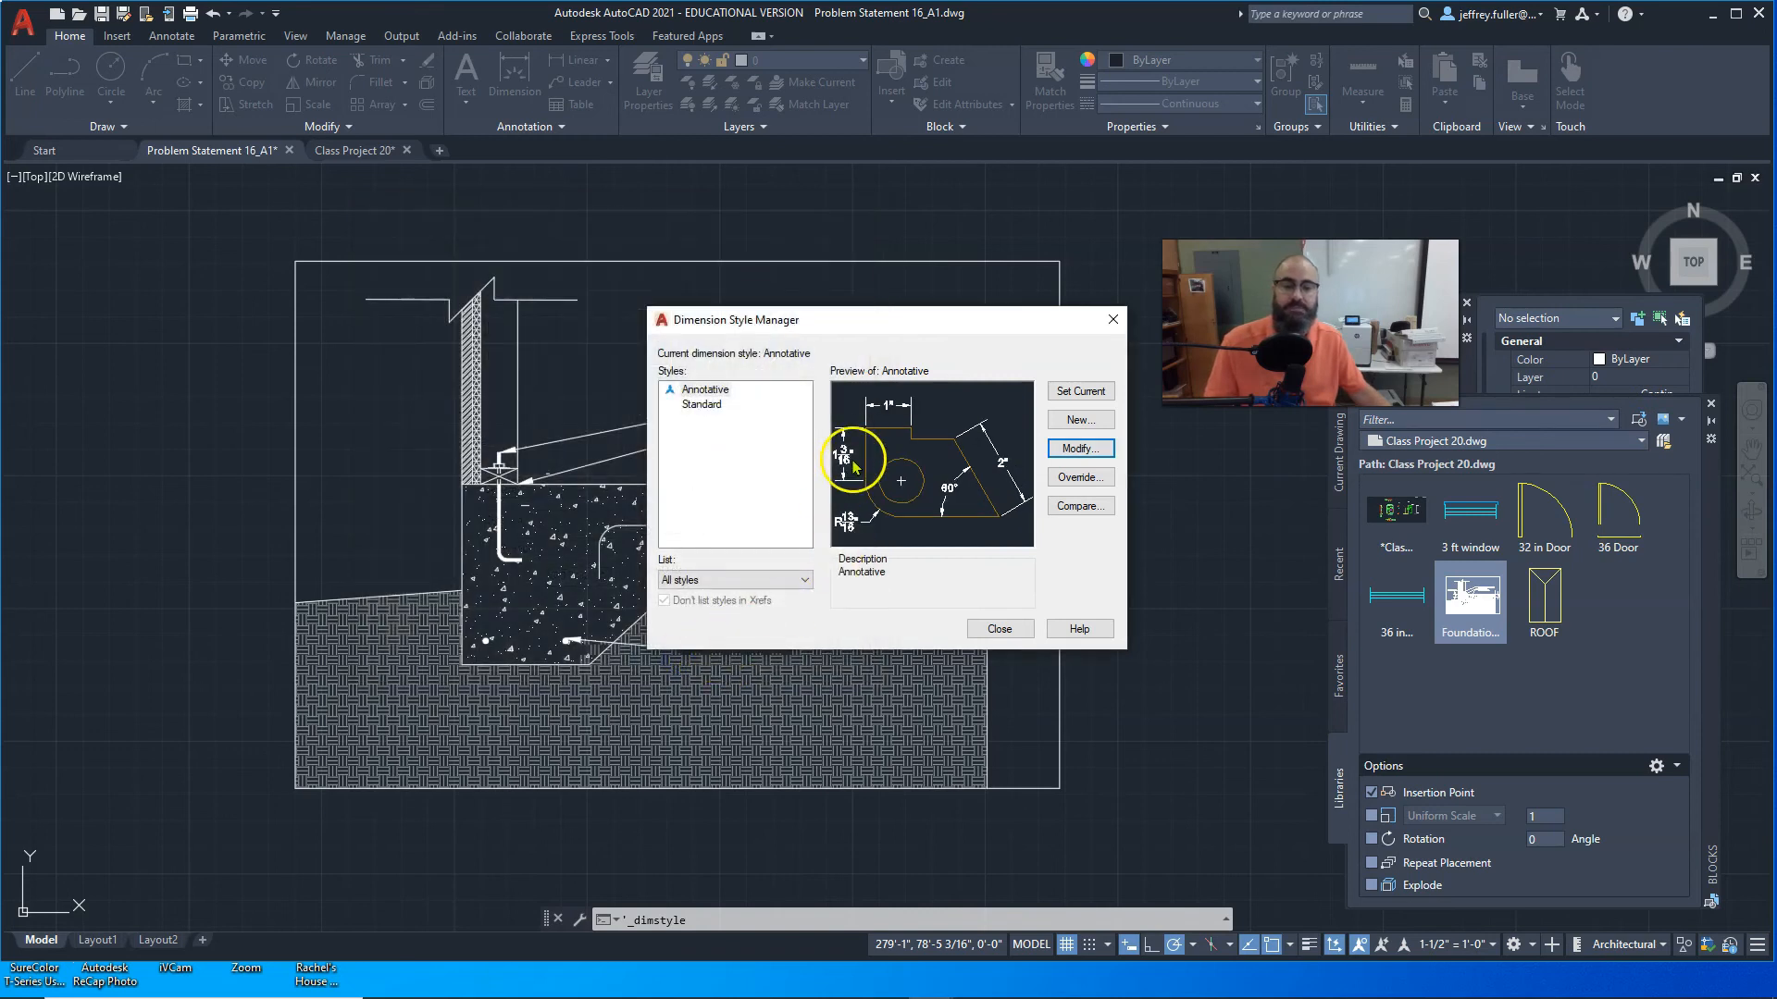
left_click(1000, 632)
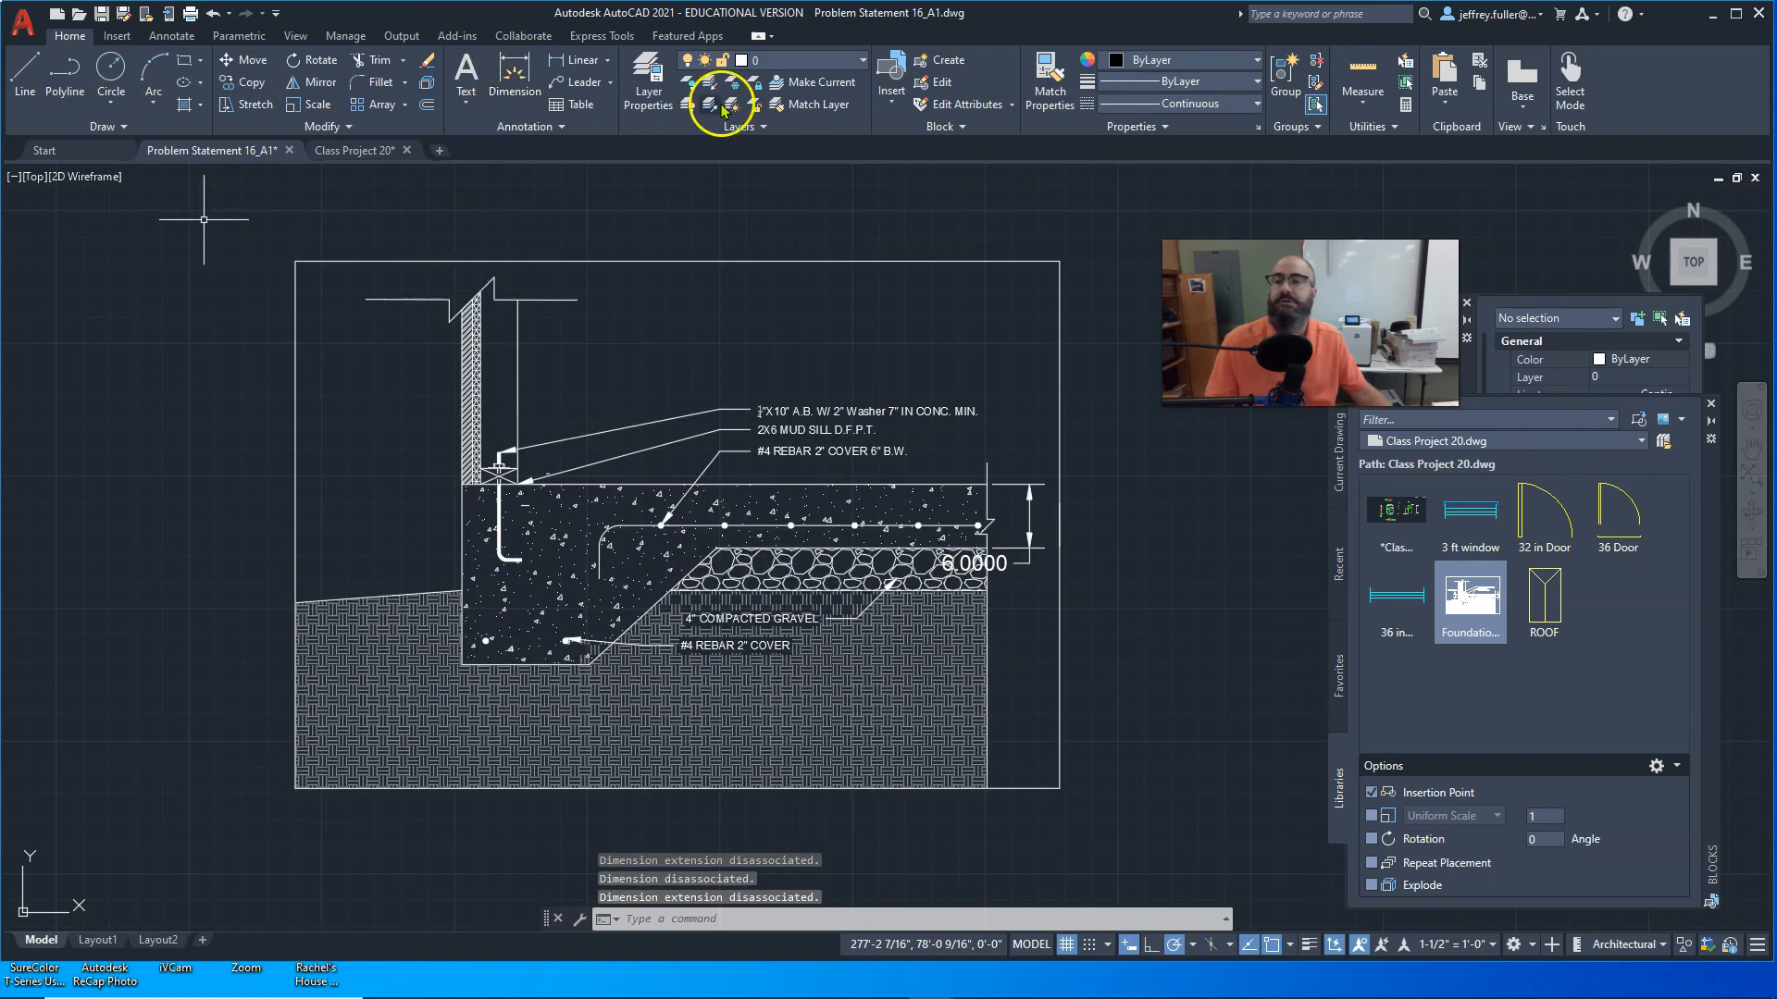
Step: Add a vertical linear dimension for the full foundation height, from the slab's top outer corner to the footing's bottom outer corner
left_click(576, 61)
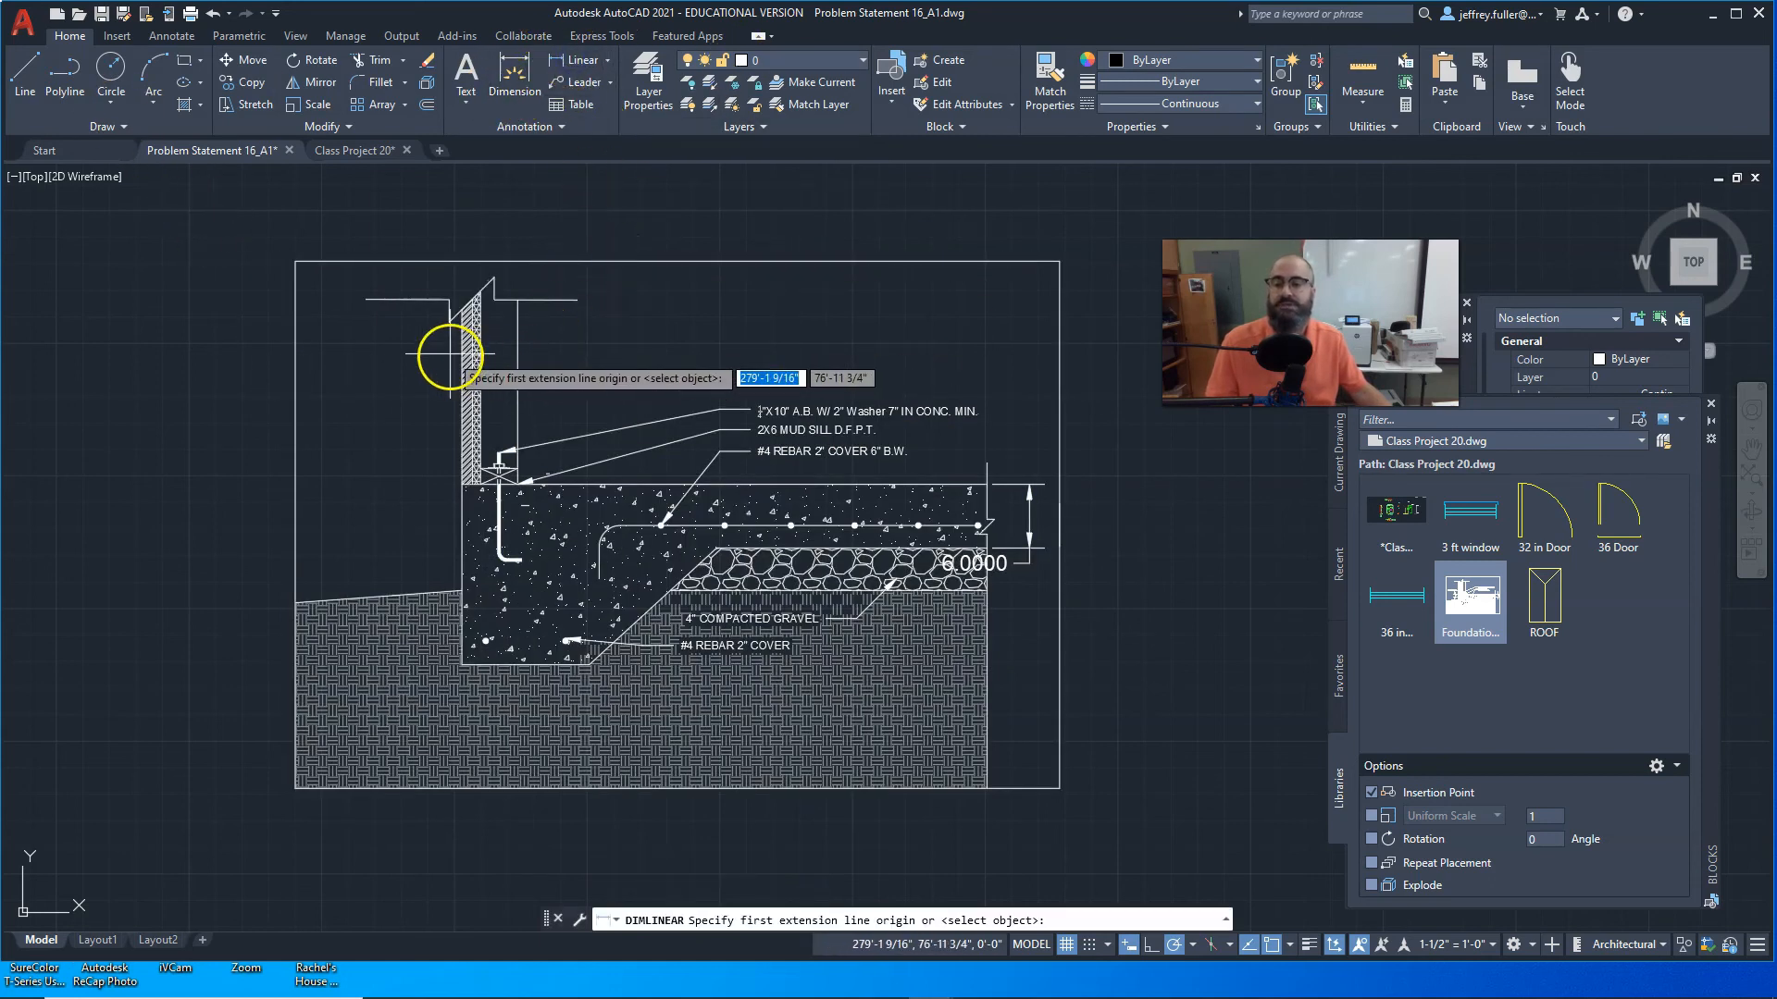
left_click(463, 484)
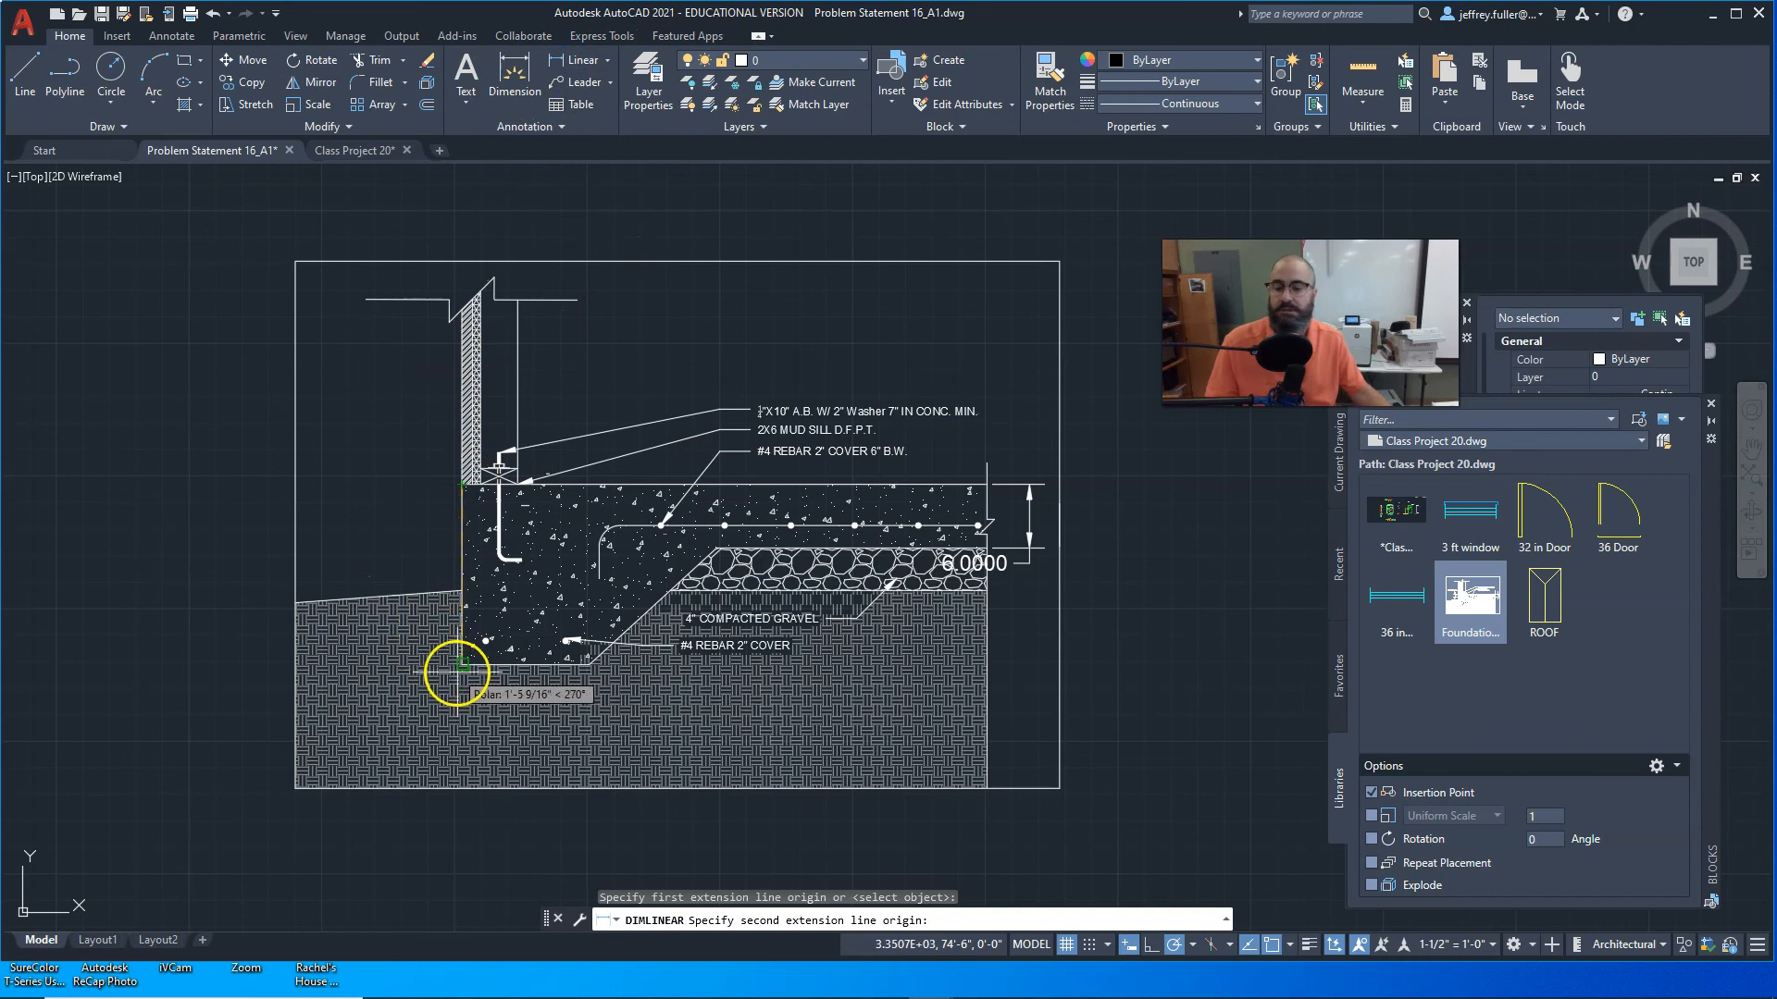
left_click(462, 665)
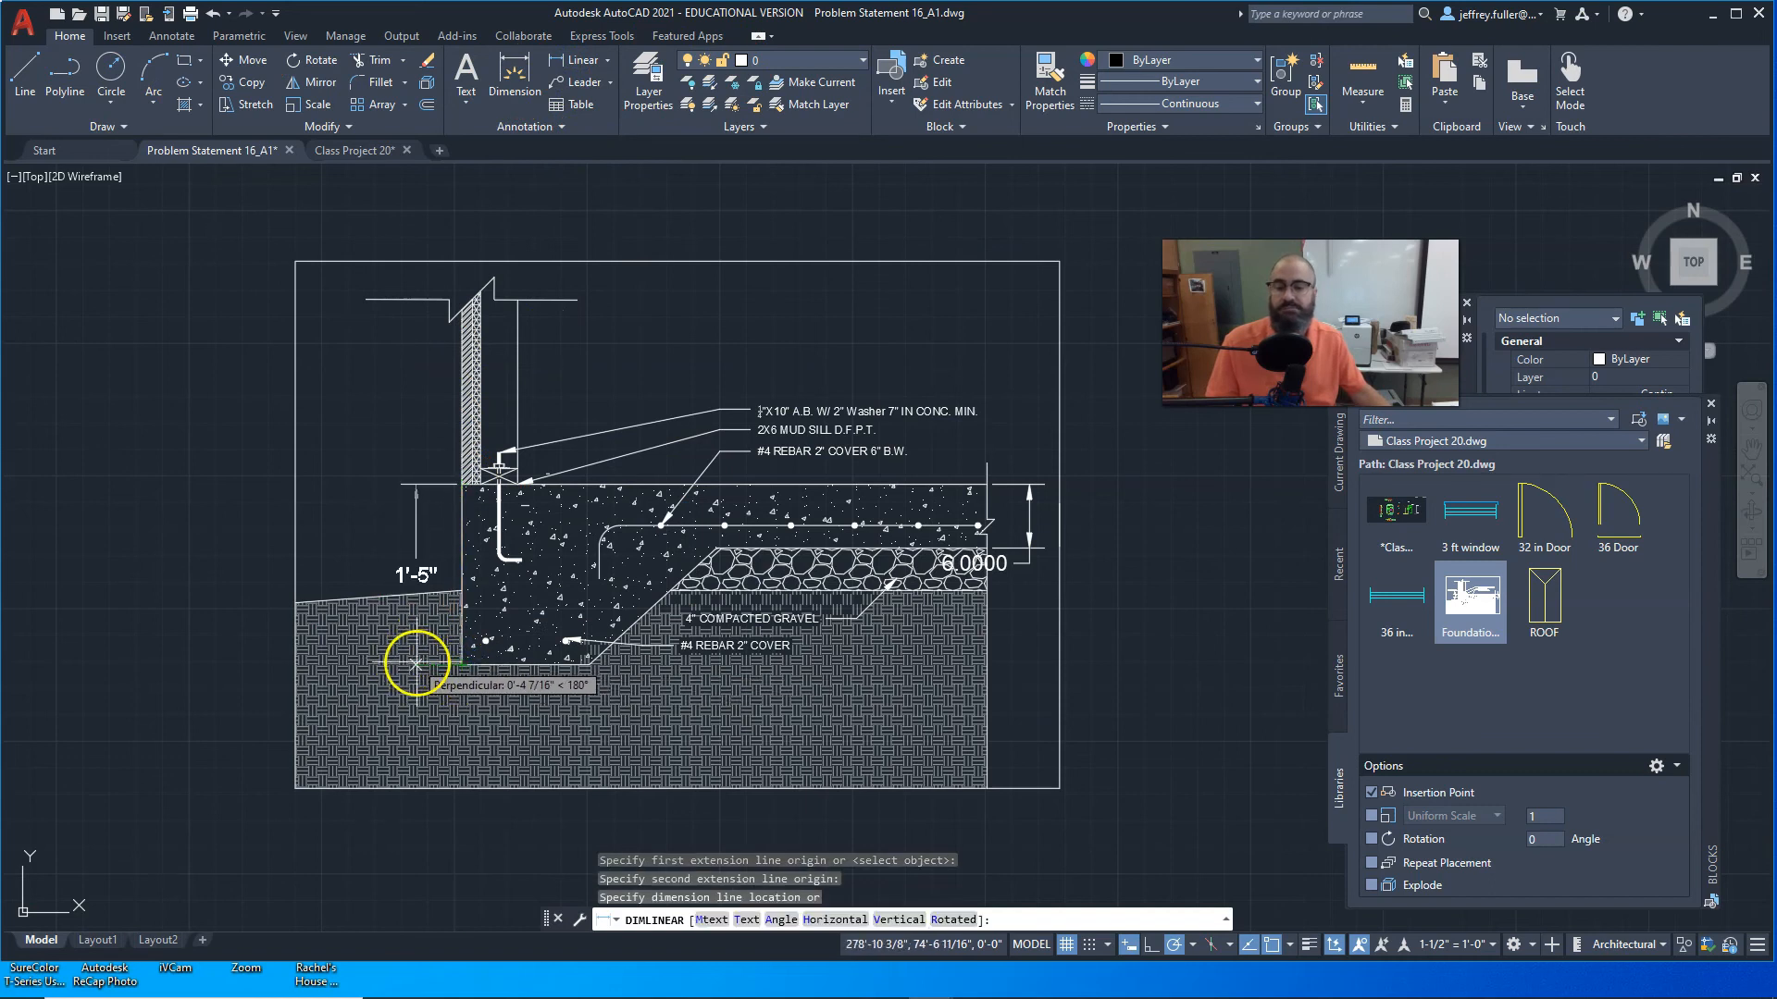
left_click(417, 664)
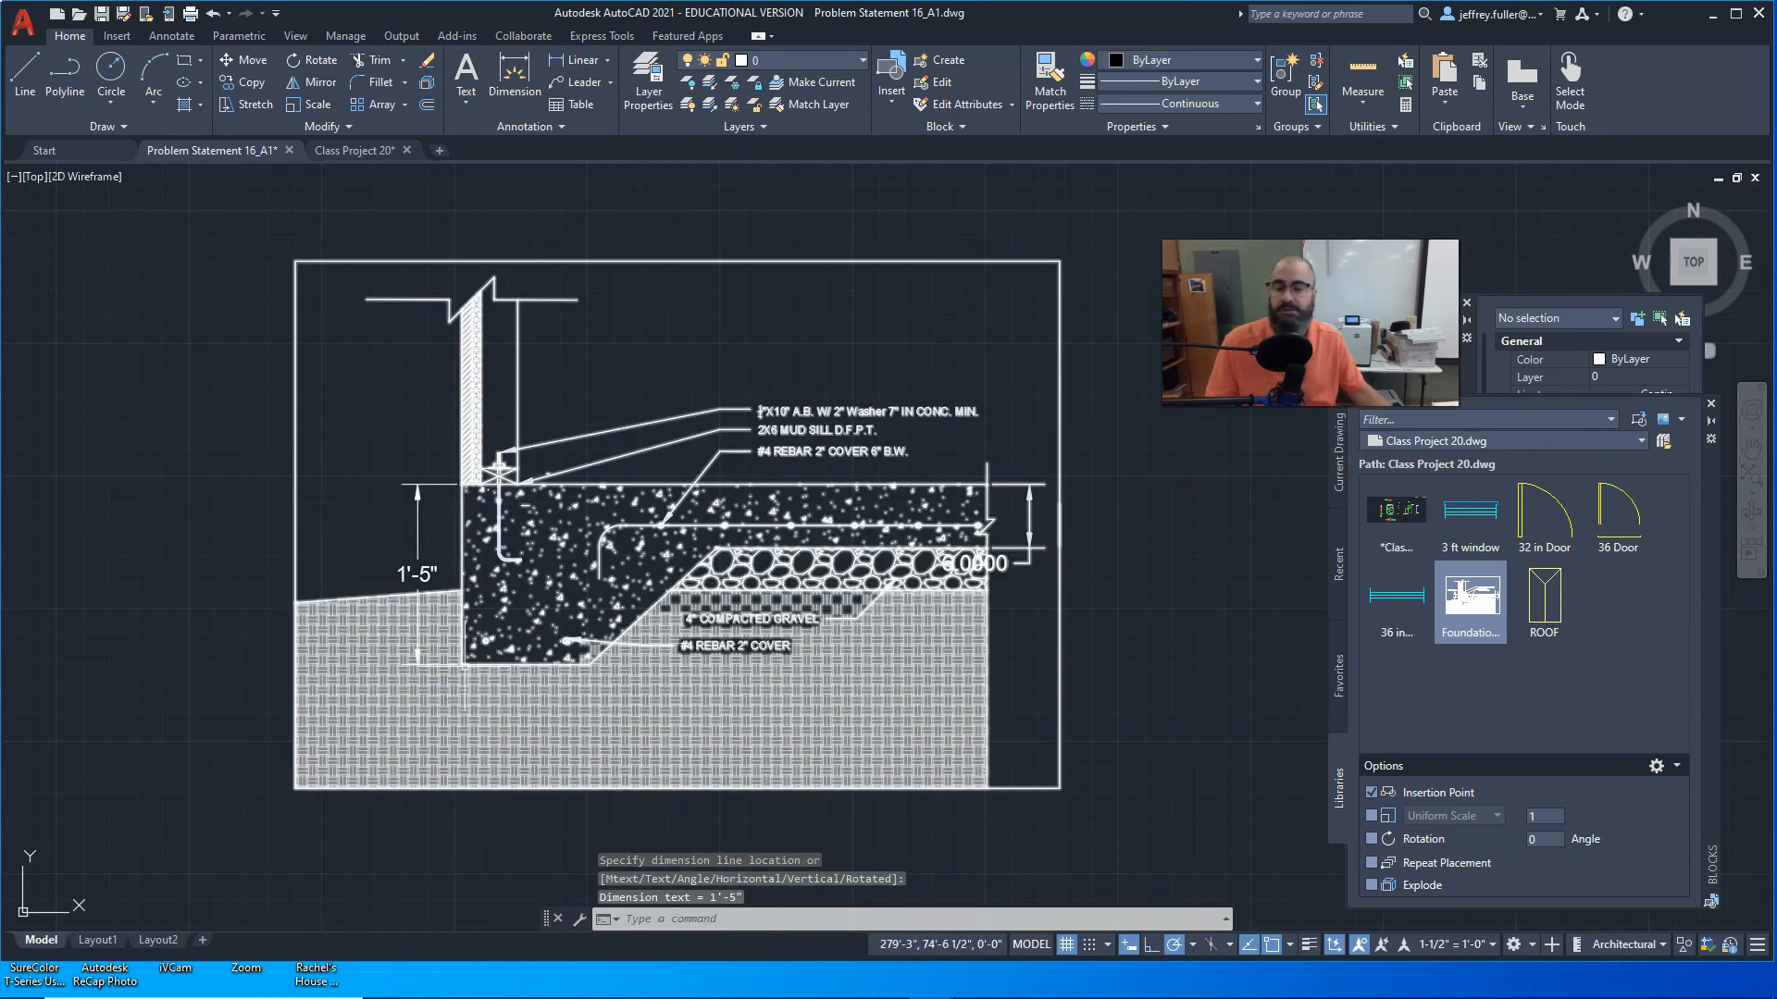
Step: Add a horizontal linear dimension for the footing's bottom width, placed just below the footing
middle_click_drag(520, 173, 475, 91)
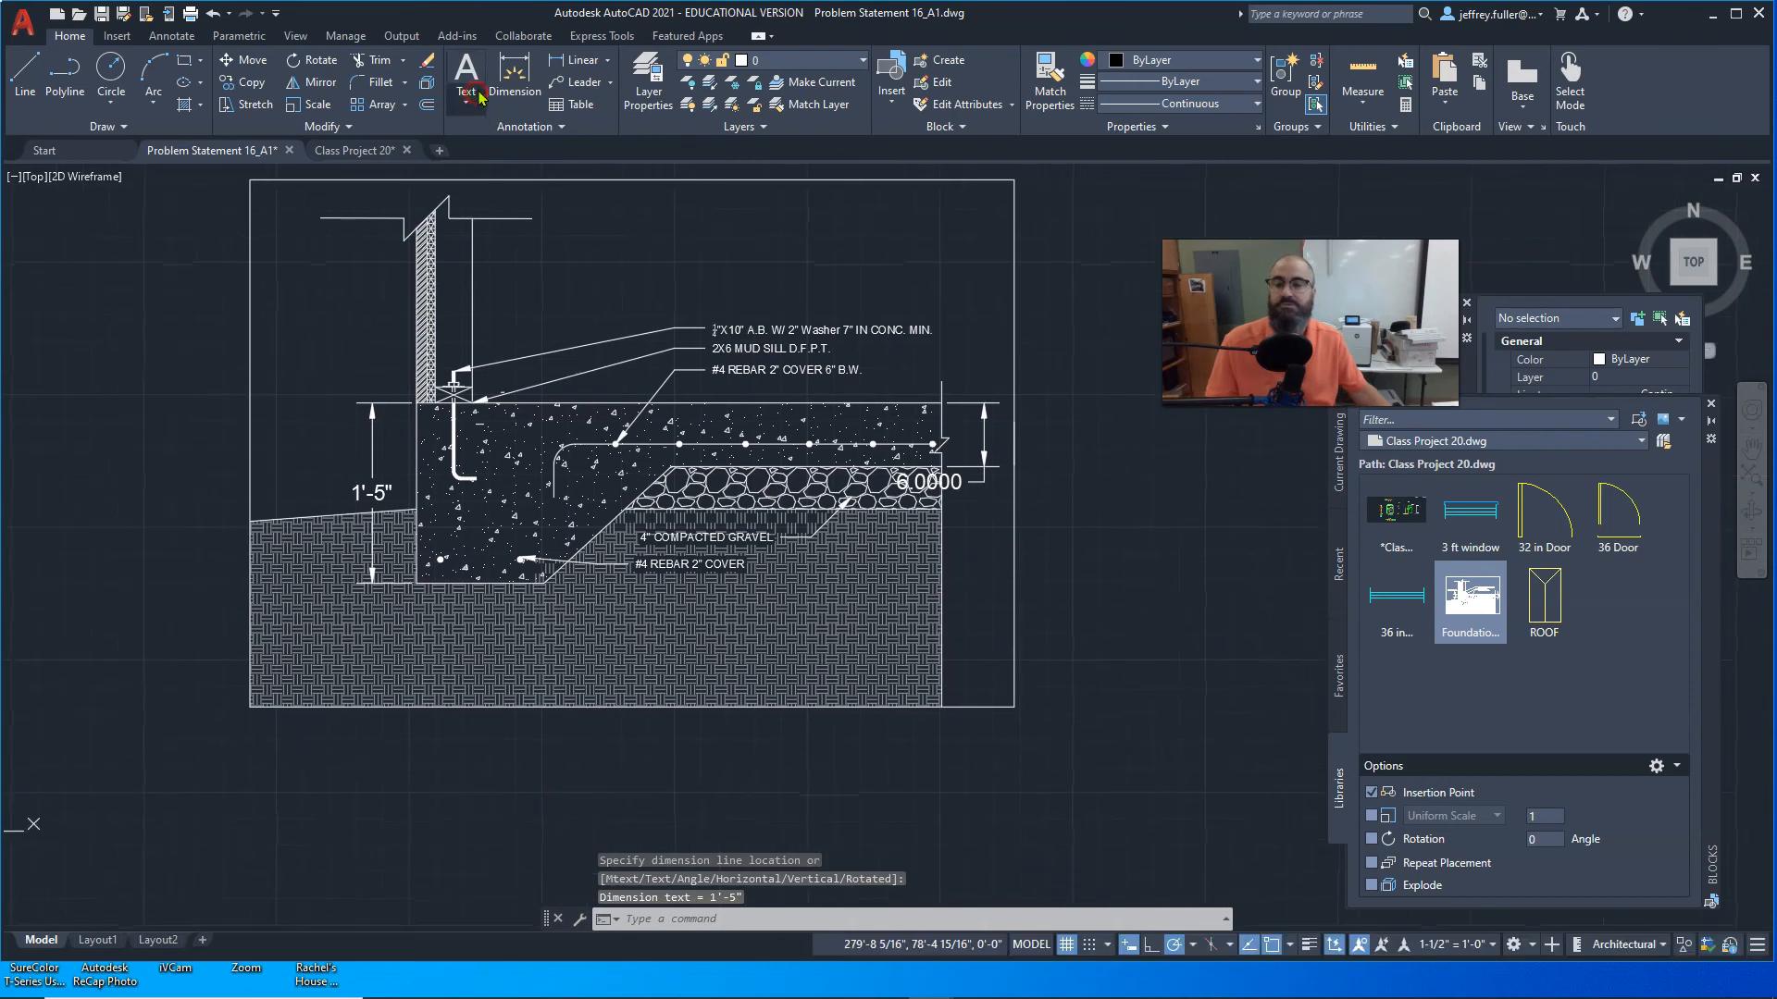
left_click(571, 61)
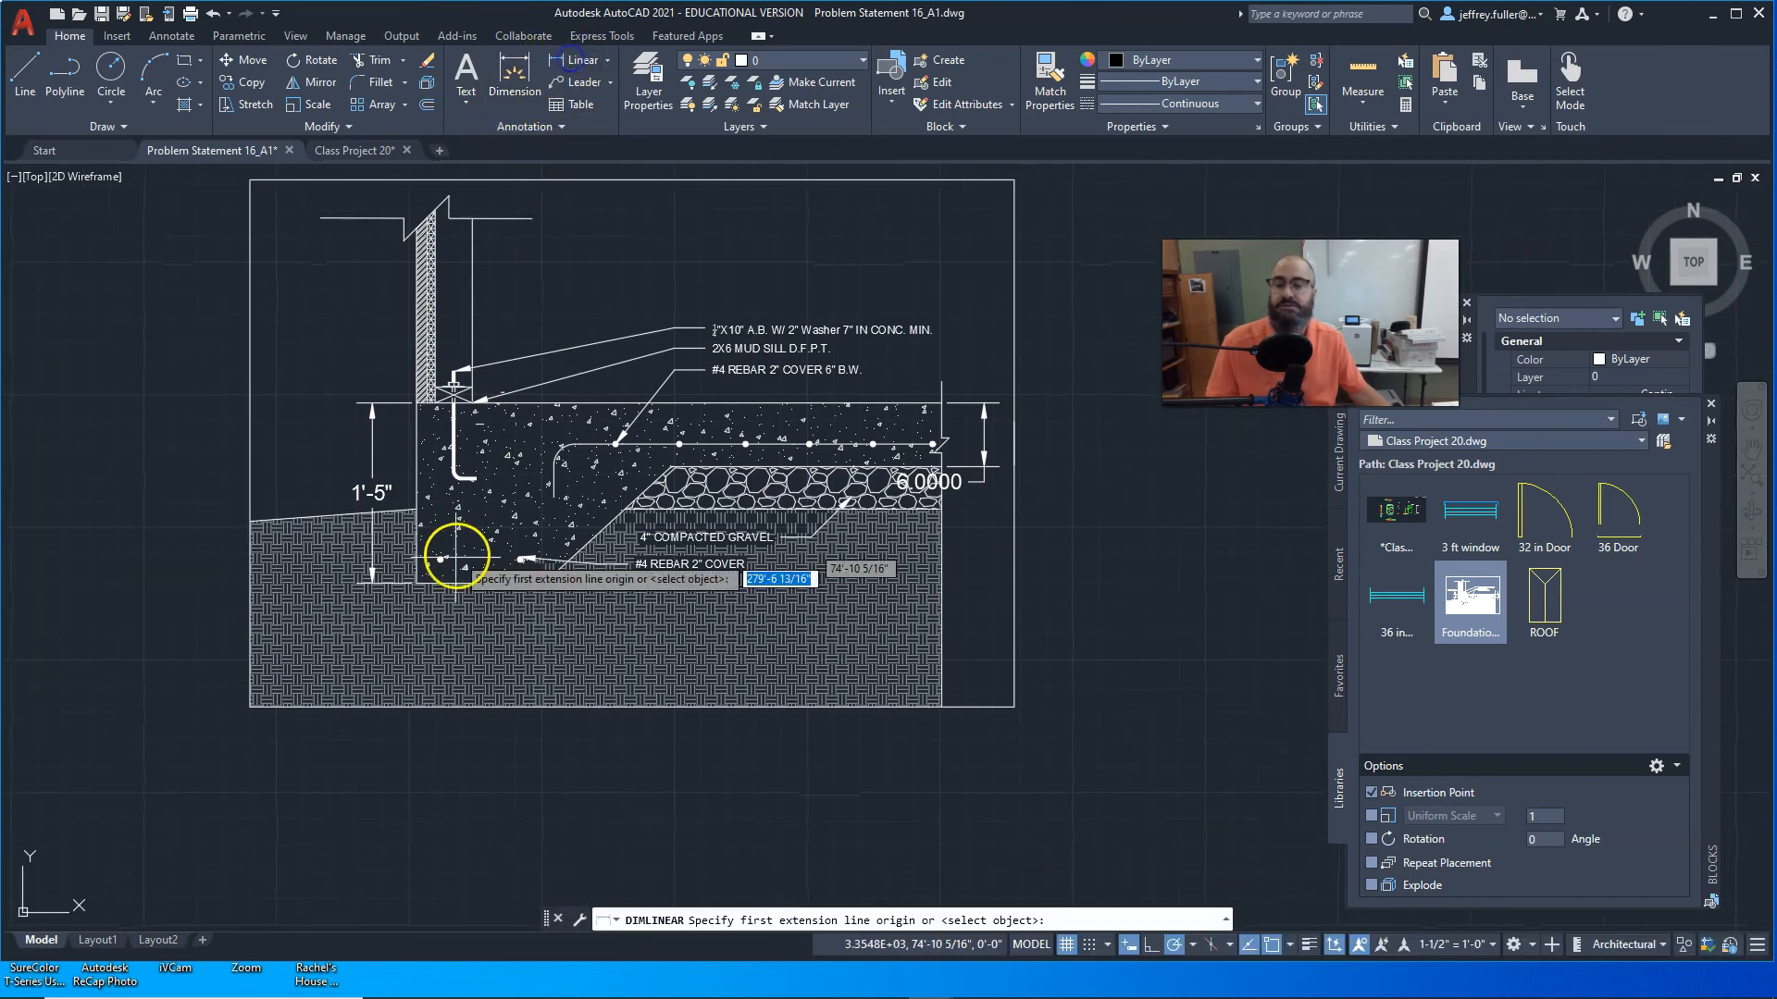
left_click(413, 587)
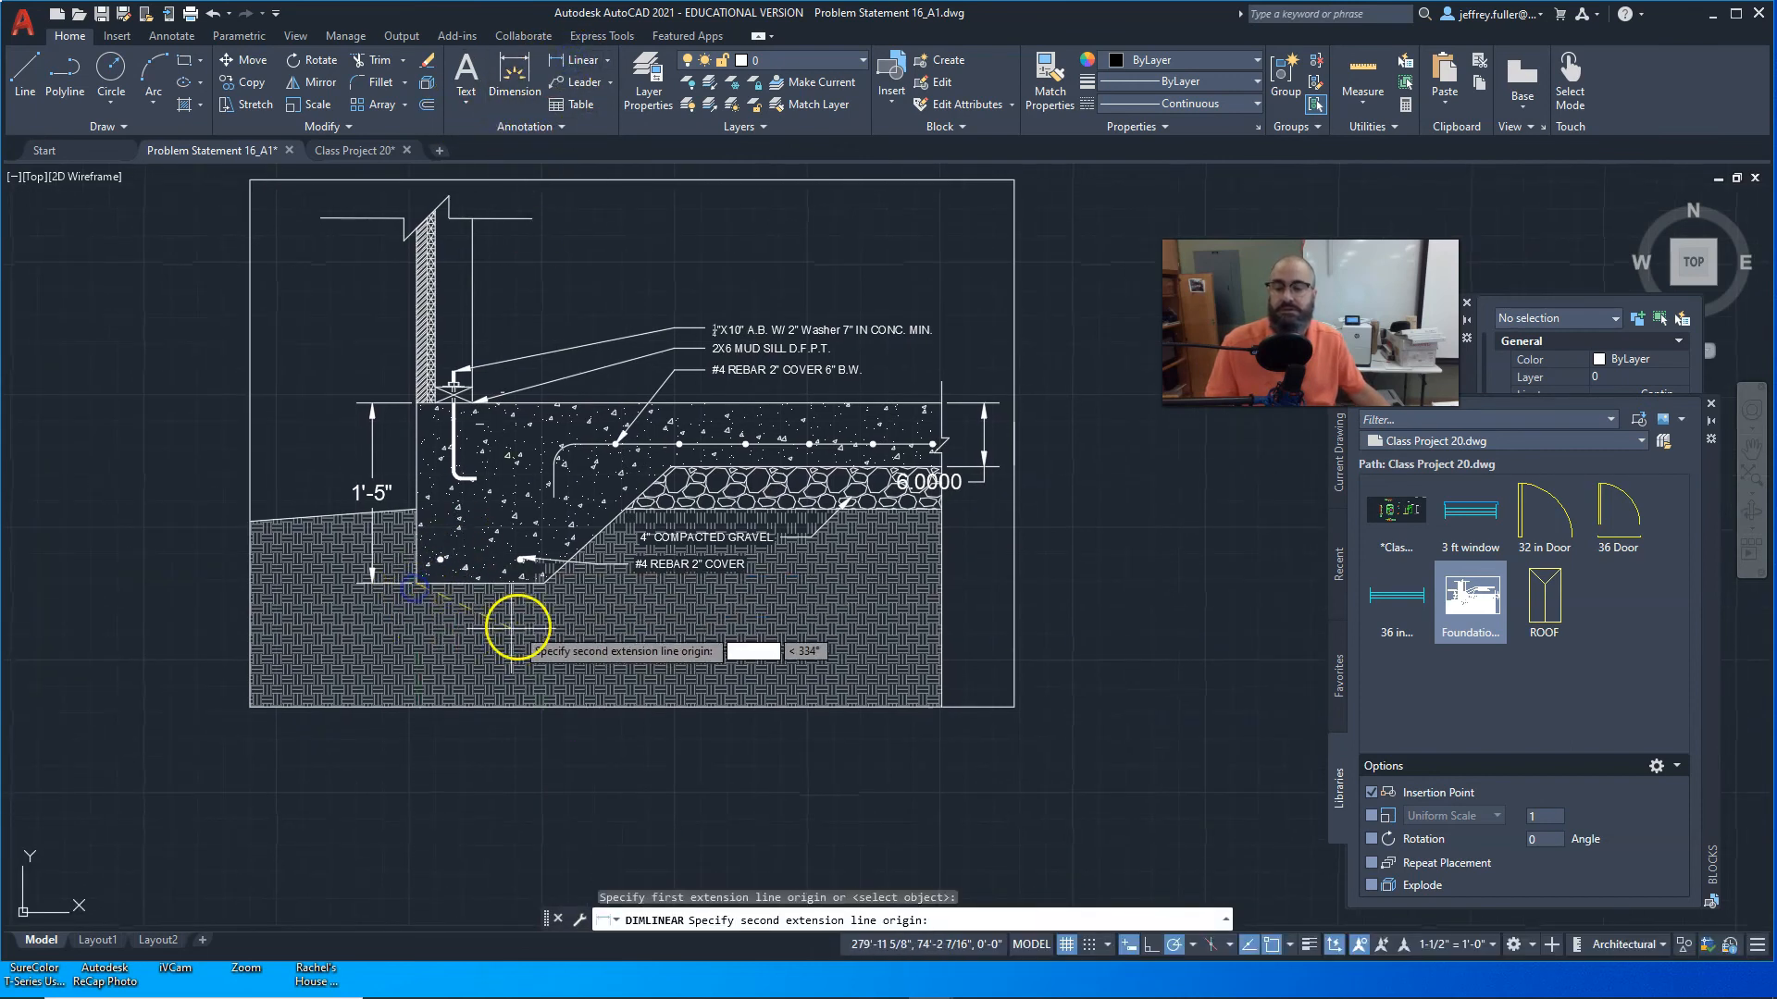
left_click(544, 587)
left_click(544, 618)
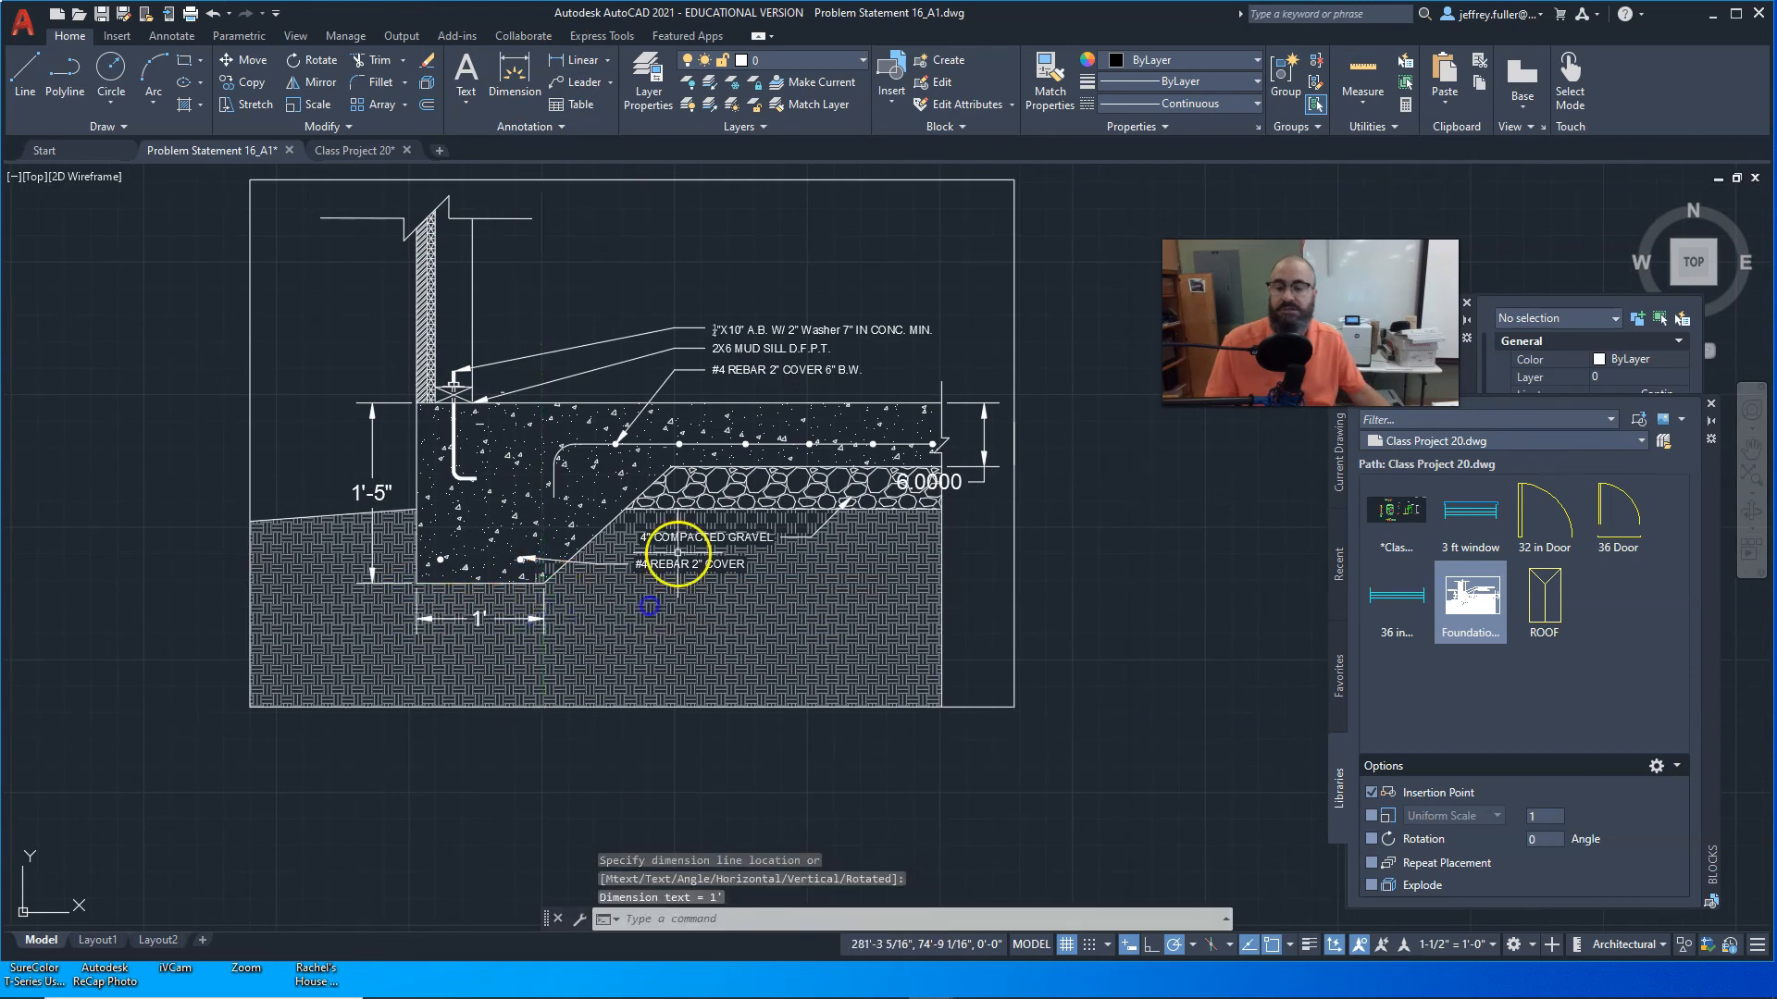
Step: Dimension the horizontal run of the footing's sloped side up to the gravel's top corner, in line with the bottom width dimension
left_click(565, 61)
left_click(545, 583)
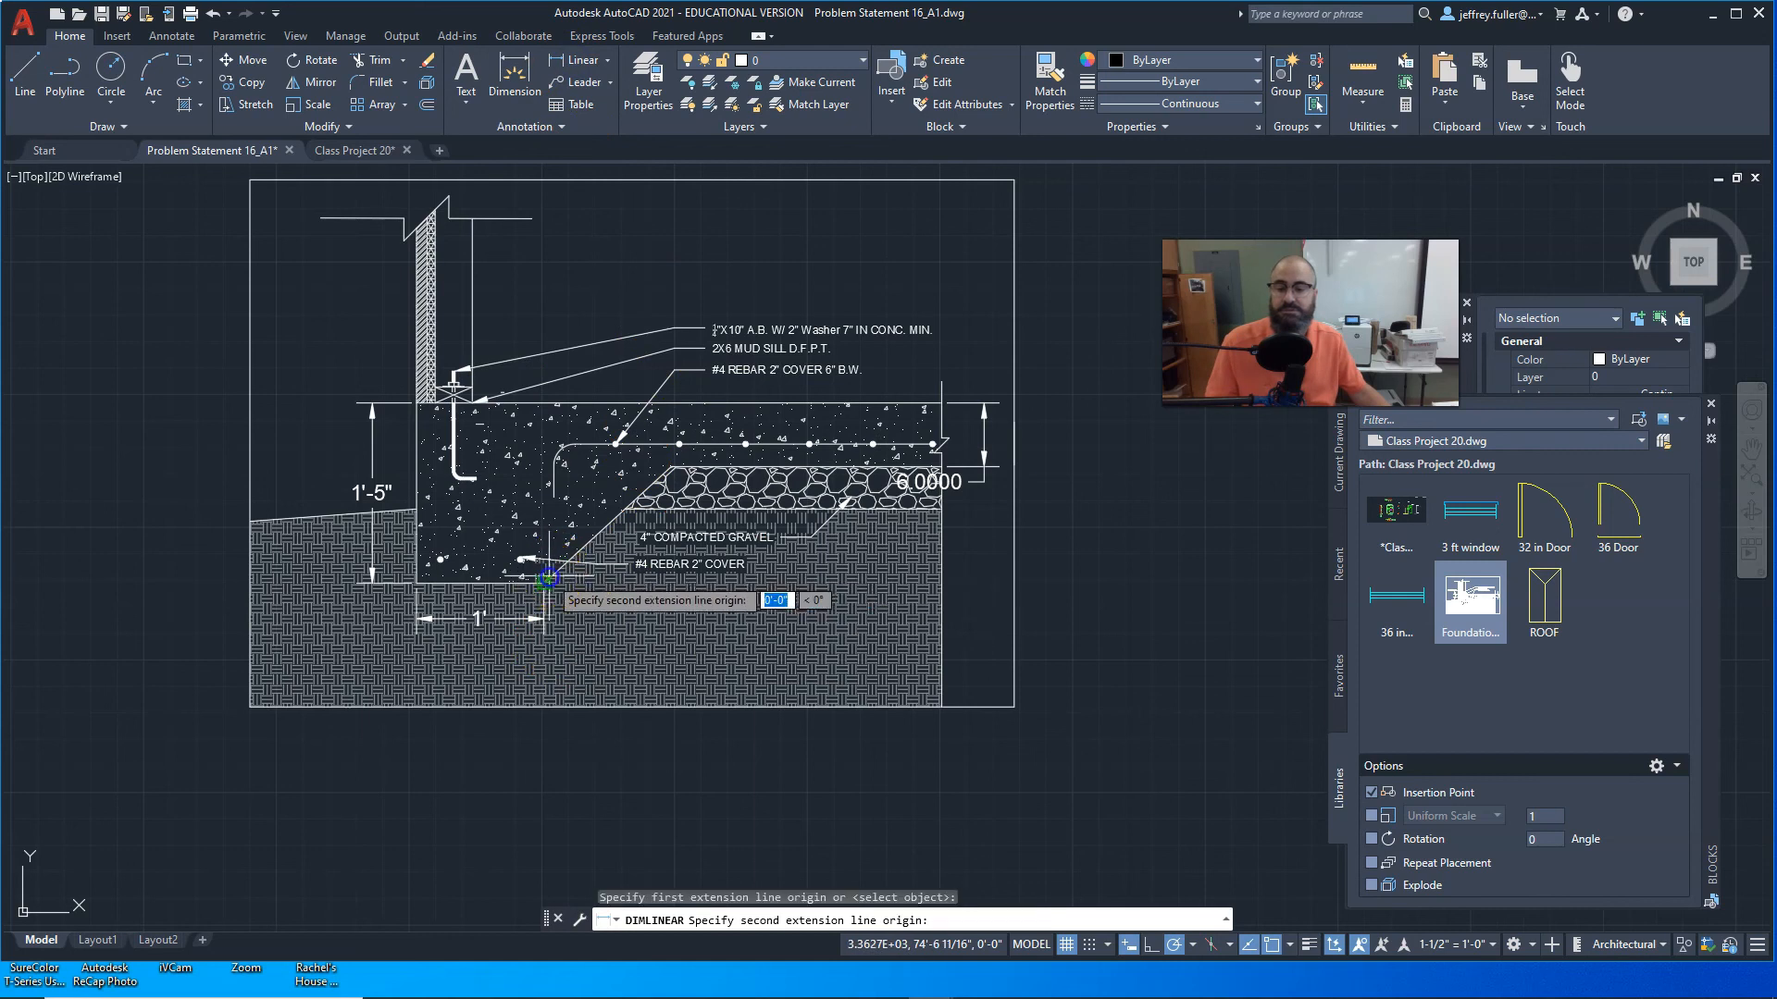
left_click(665, 468)
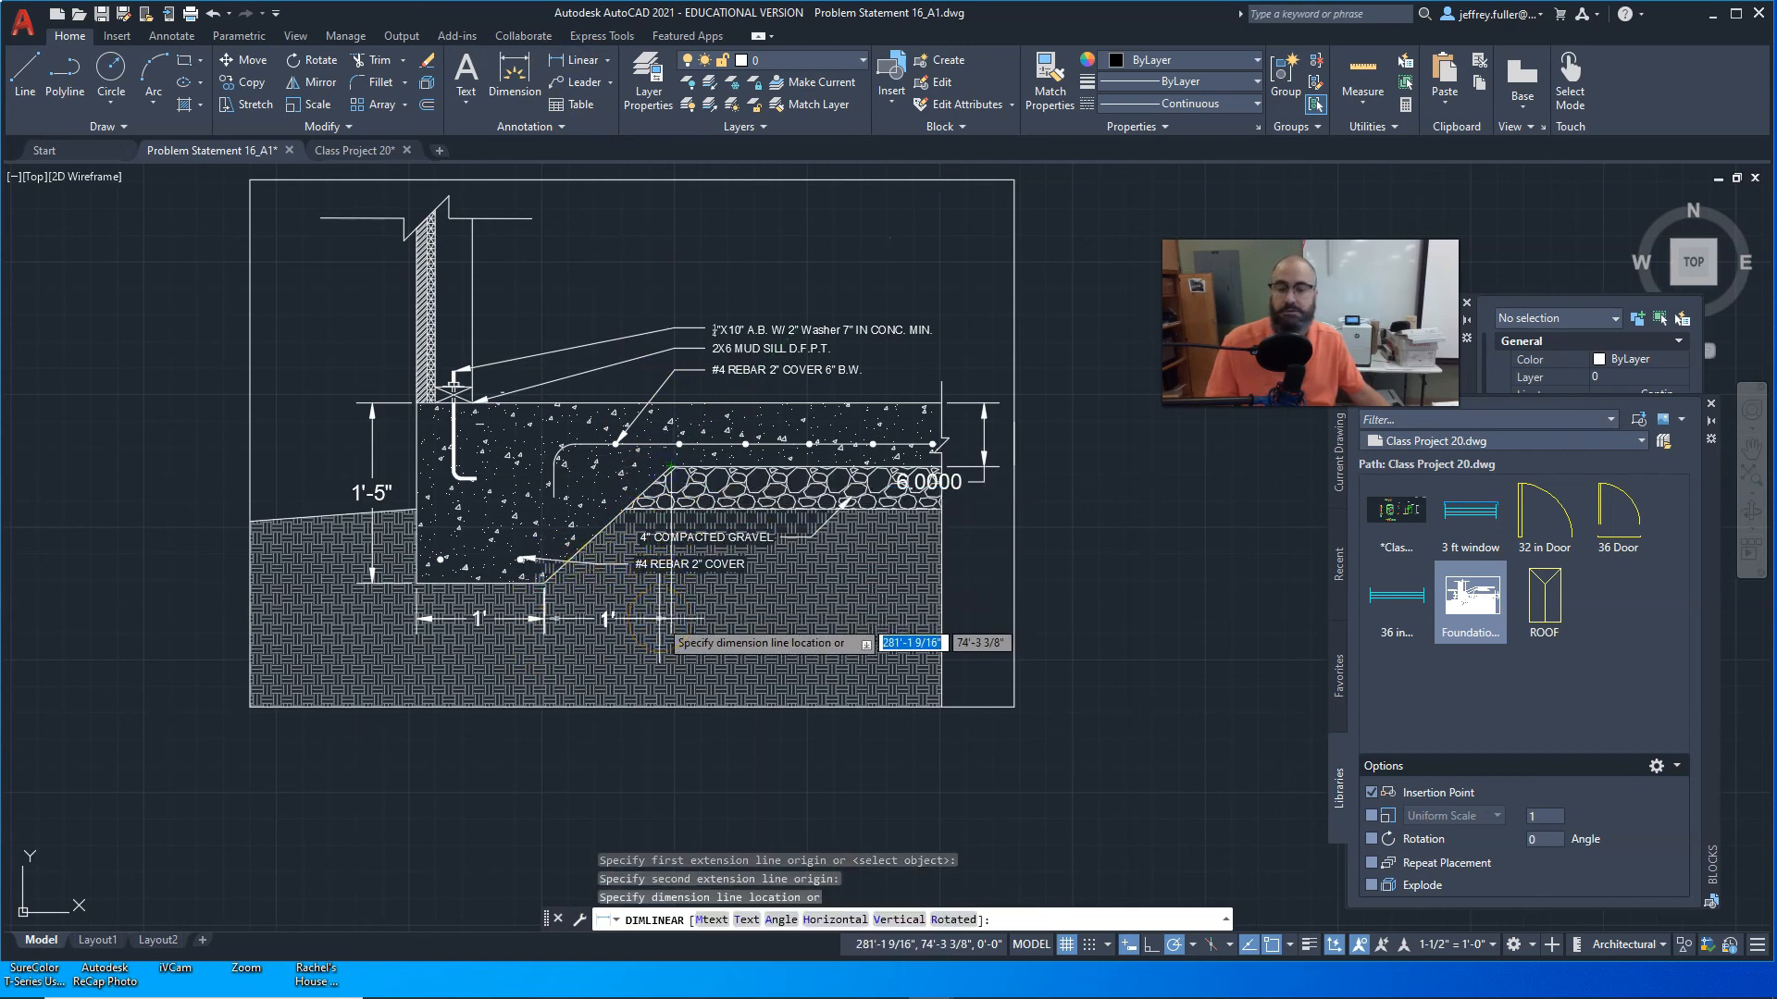
left_click(660, 618)
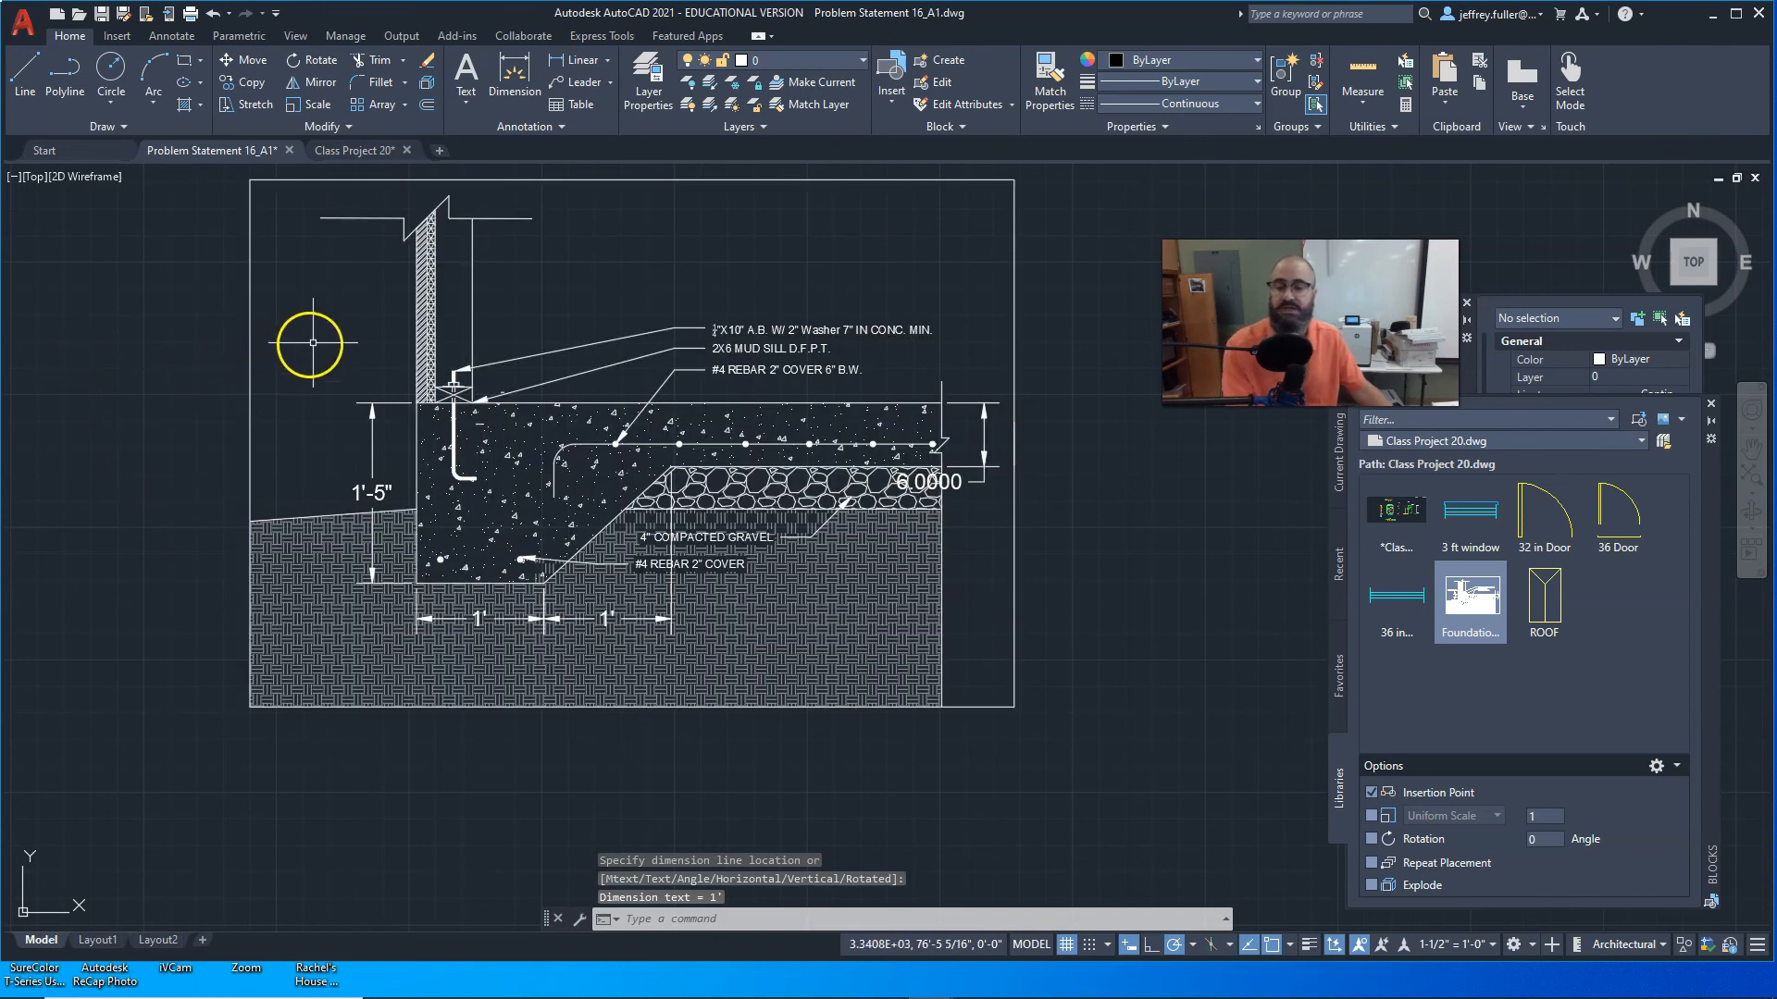
key("Escape")
Step: Move the overall height dimension farther out from the footing's outer face
scroll(444, 389, "up", 5)
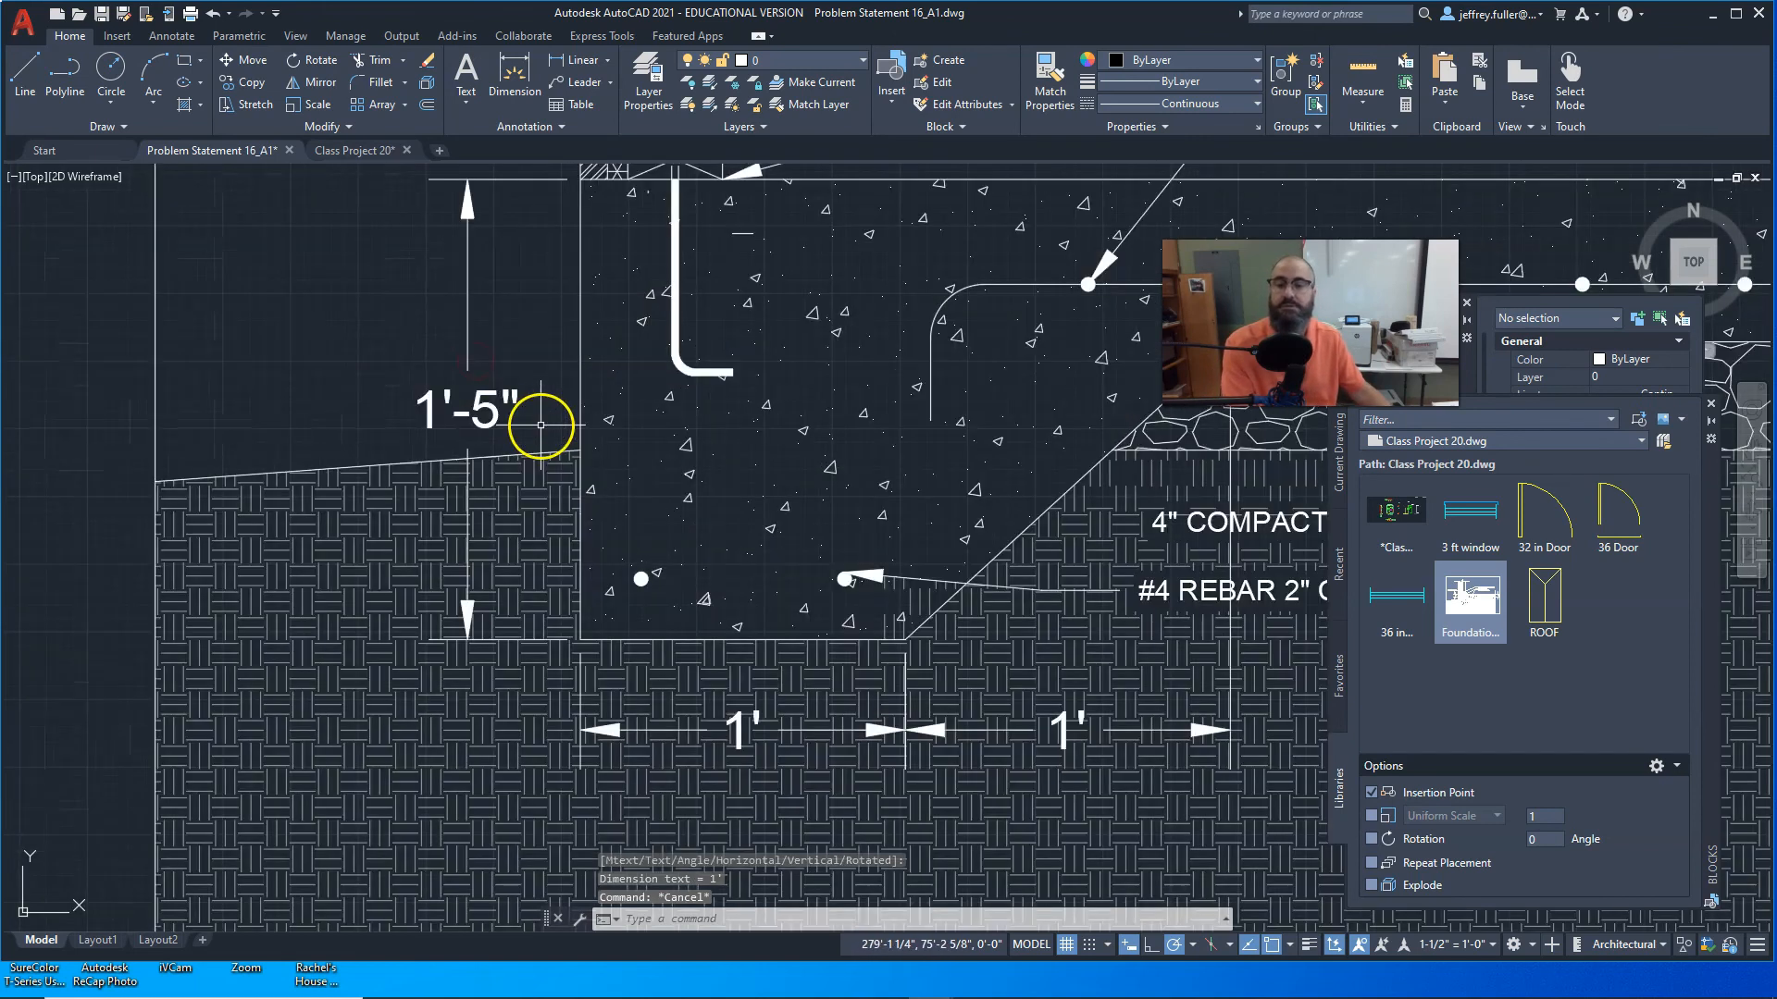
middle_click_drag(541, 424, 472, 496)
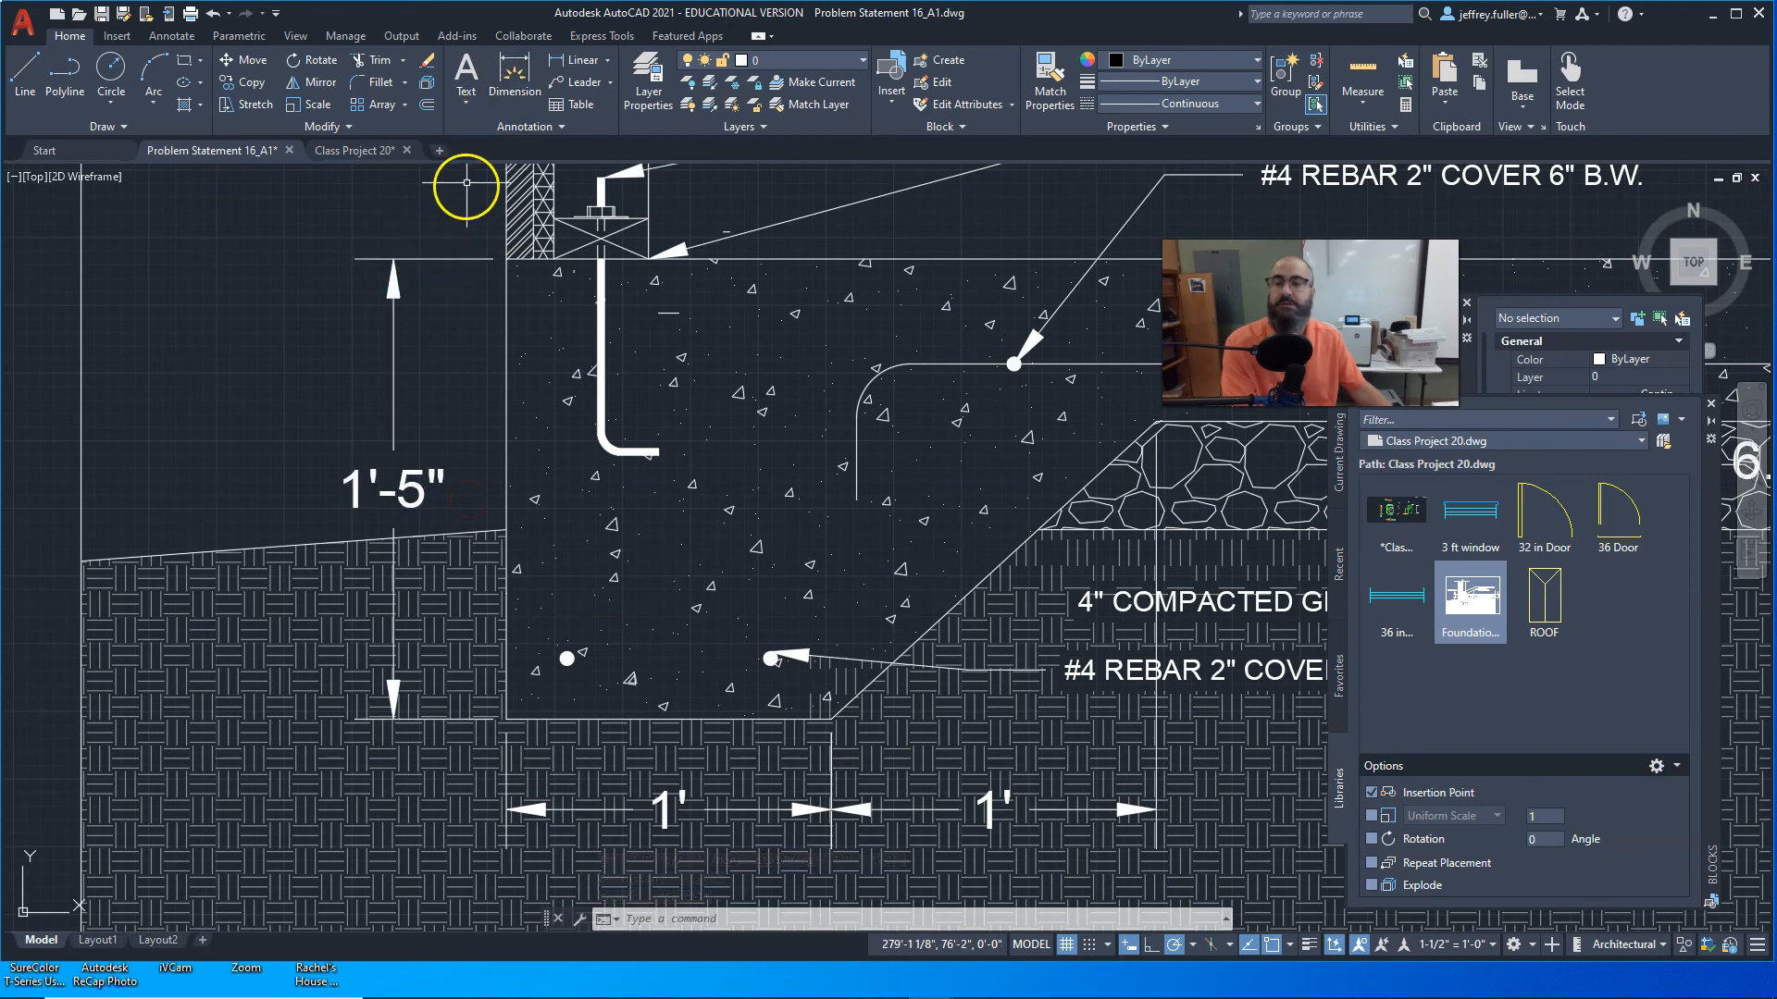
left_click(393, 400)
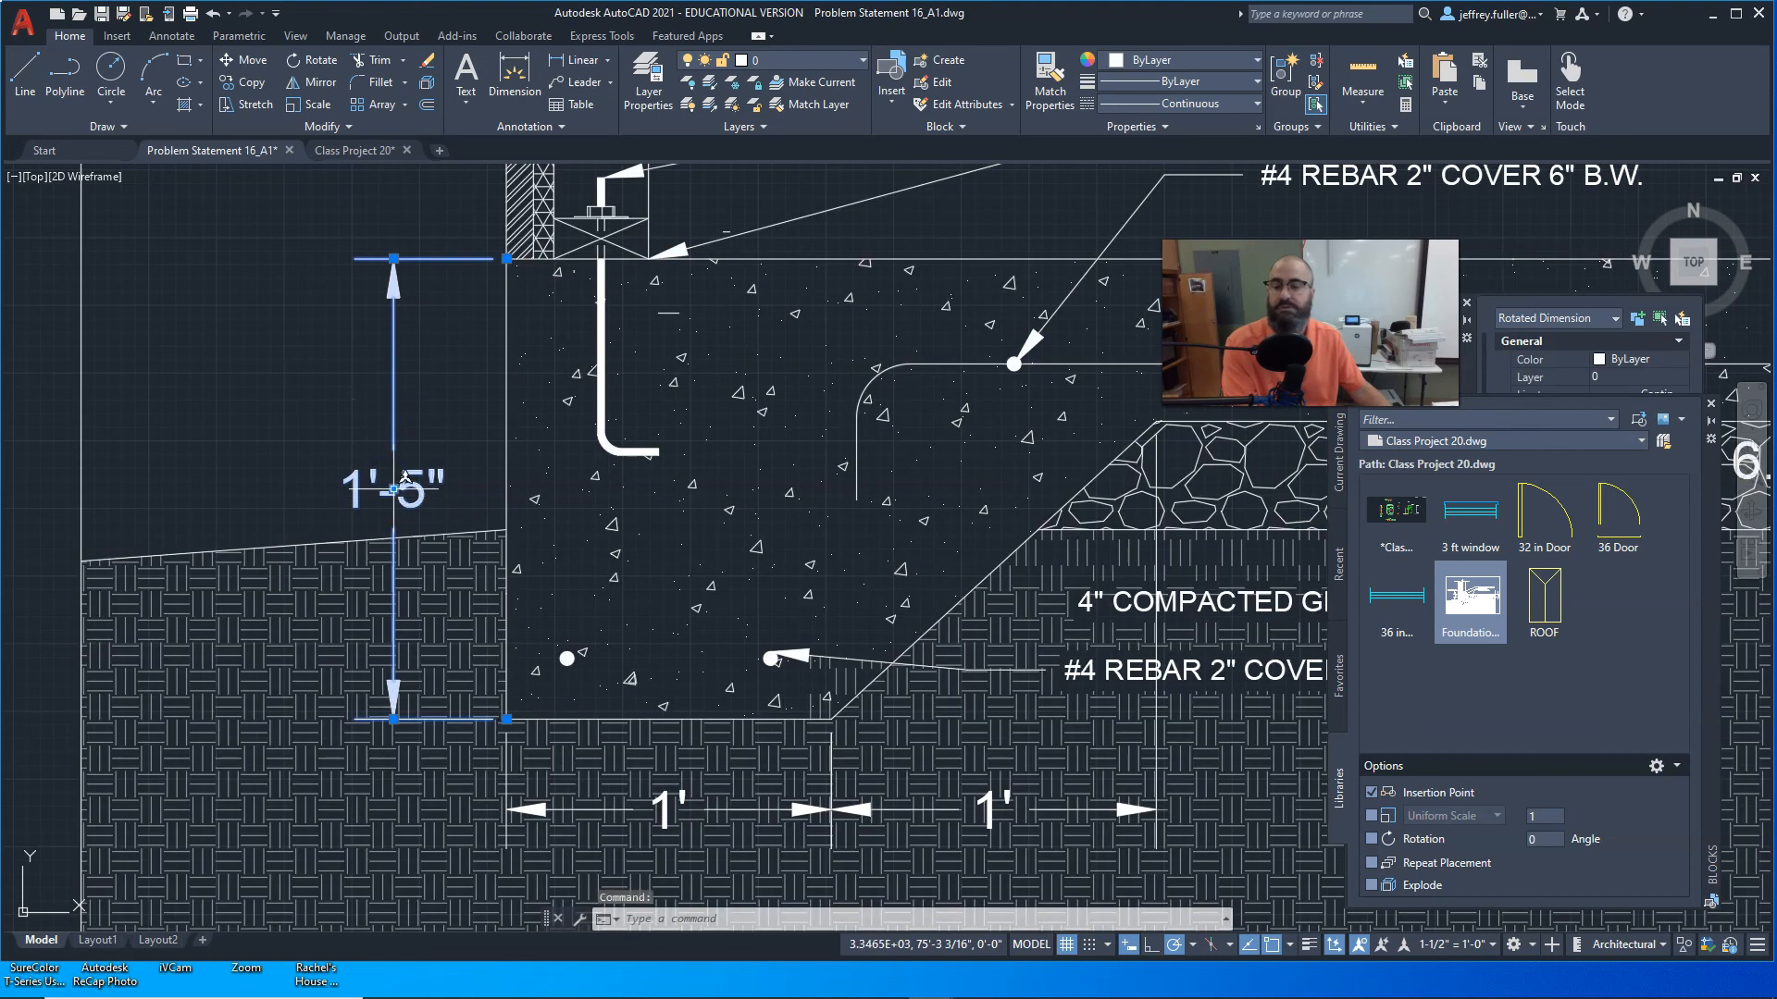
left_click(394, 488)
left_click(294, 489)
Step: Add a vertical linear dimension from the slab's top outer corner down to where the soil line meets the foundation's outer face
left_click(578, 60)
left_click(506, 259)
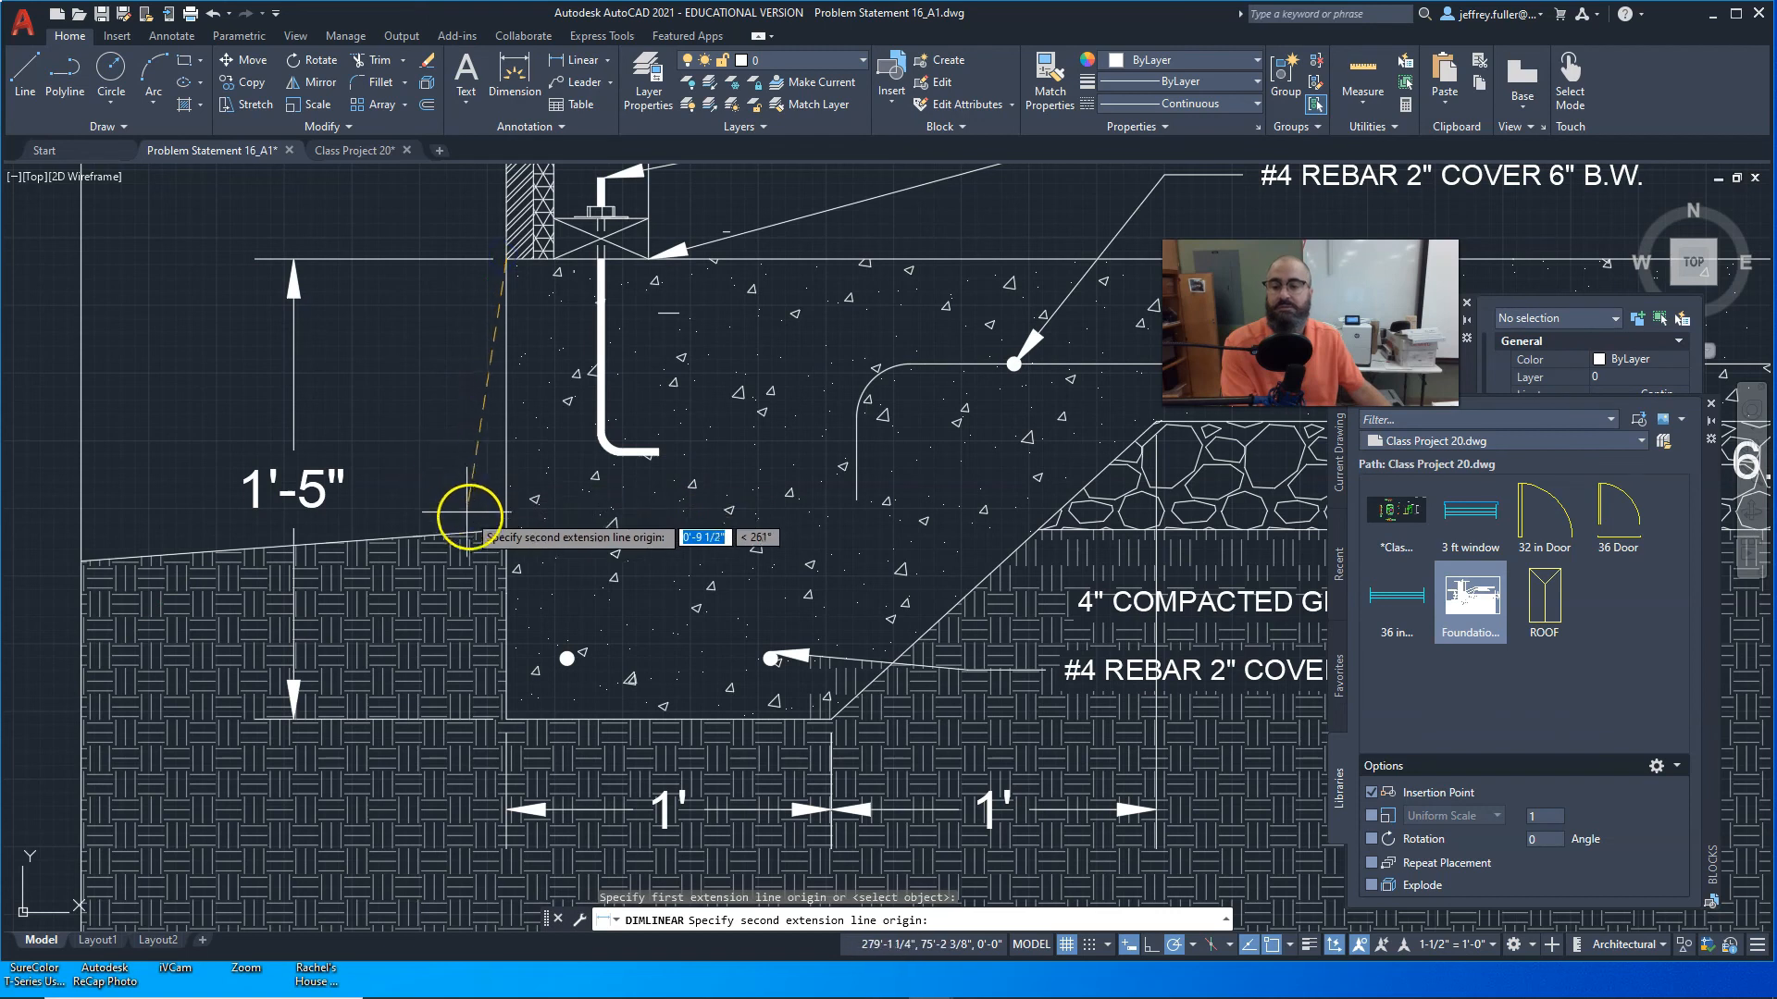
left_click(506, 530)
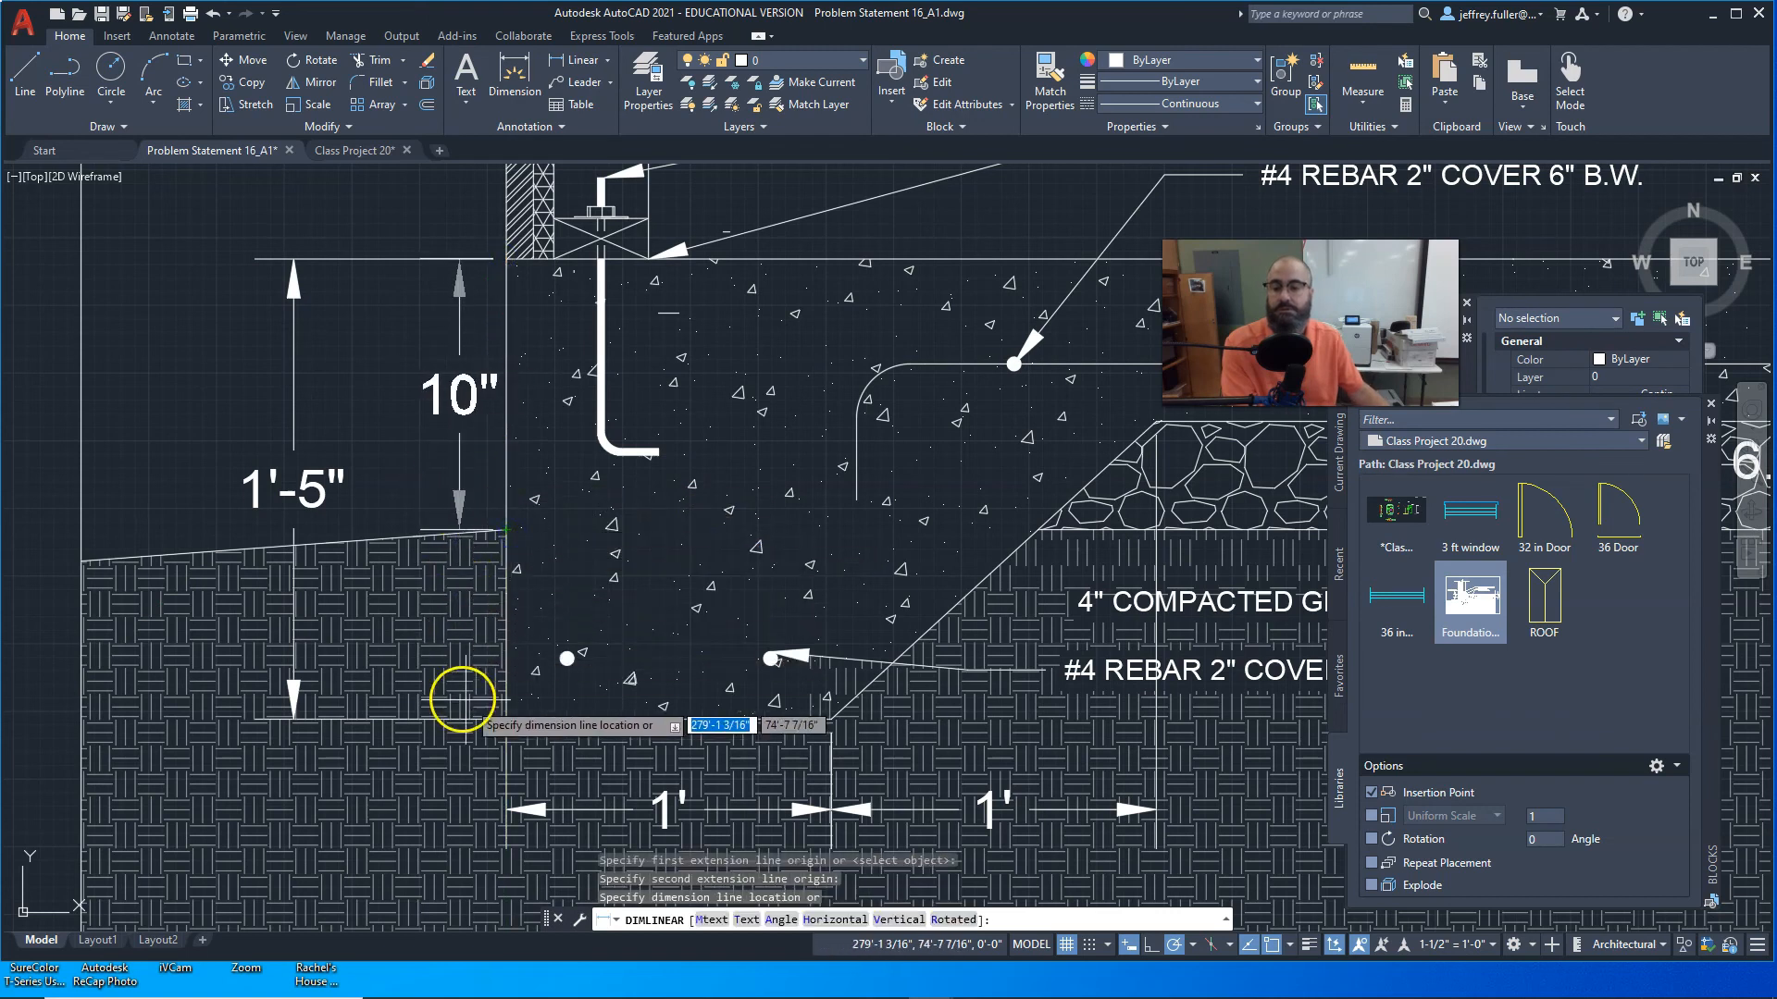
left_click(504, 719)
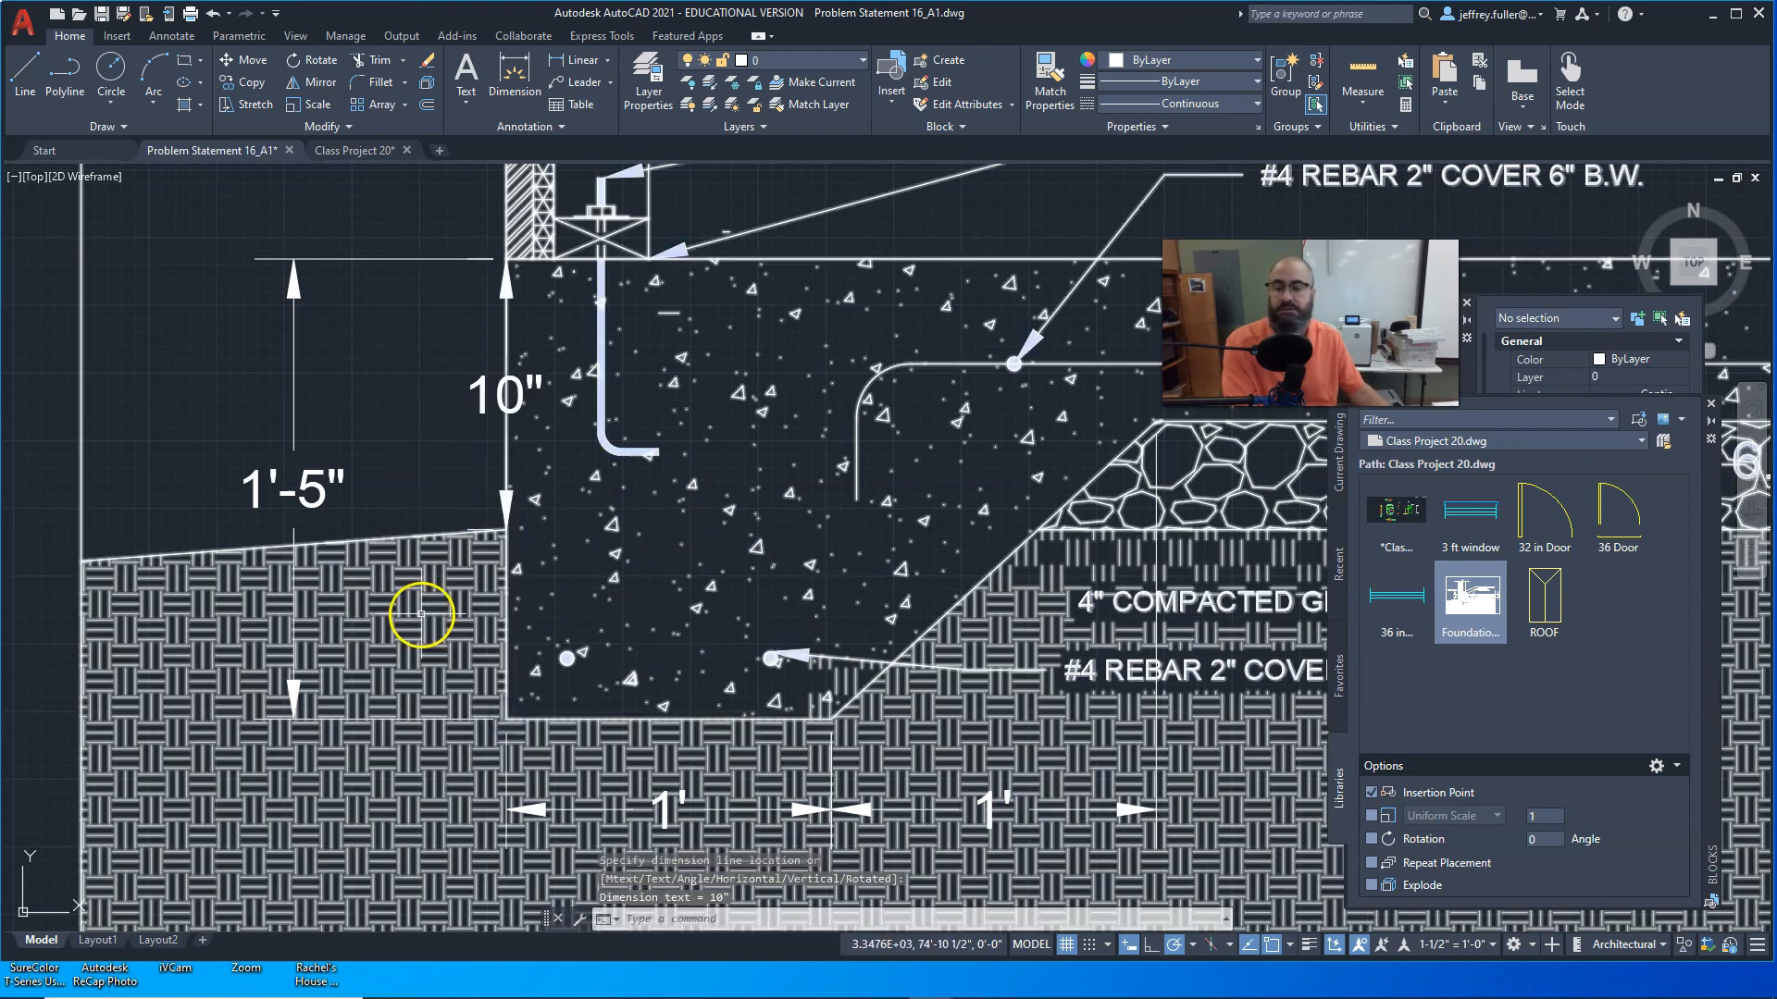
Step: Move the above-grade height dimension outward, between the foundation's outer face and the overall height dimension
left_click(505, 430)
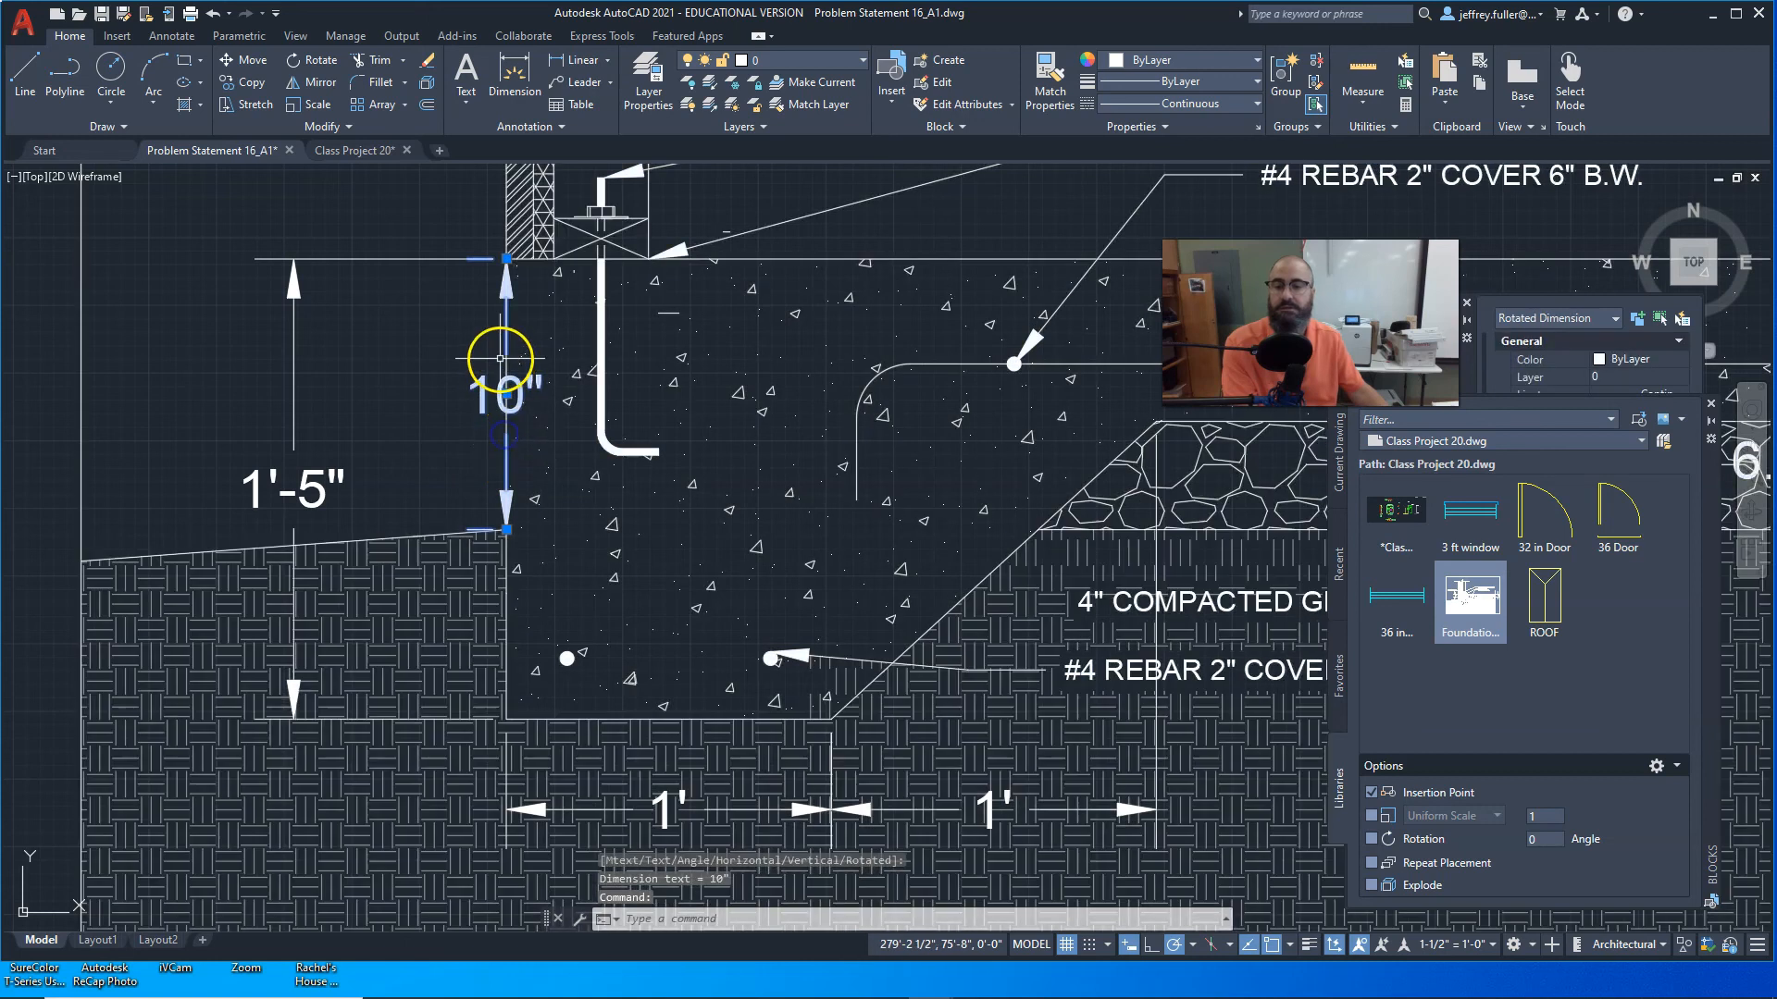
left_click(508, 390)
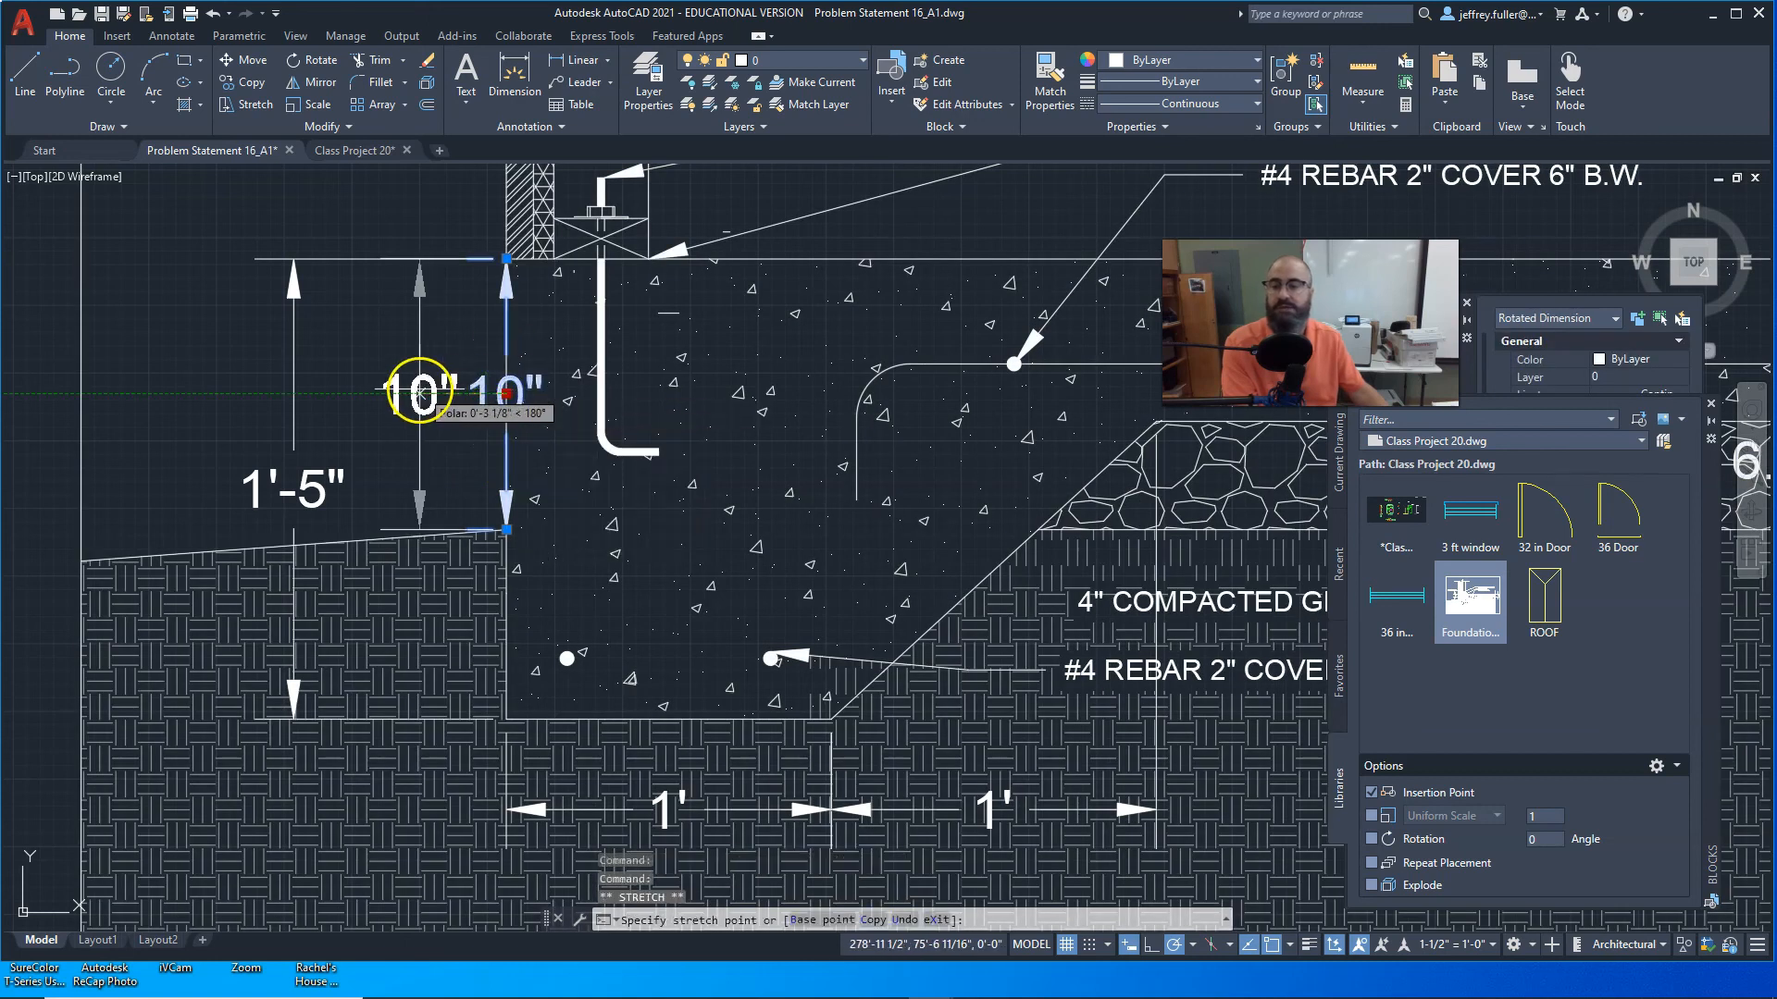
left_click(395, 393)
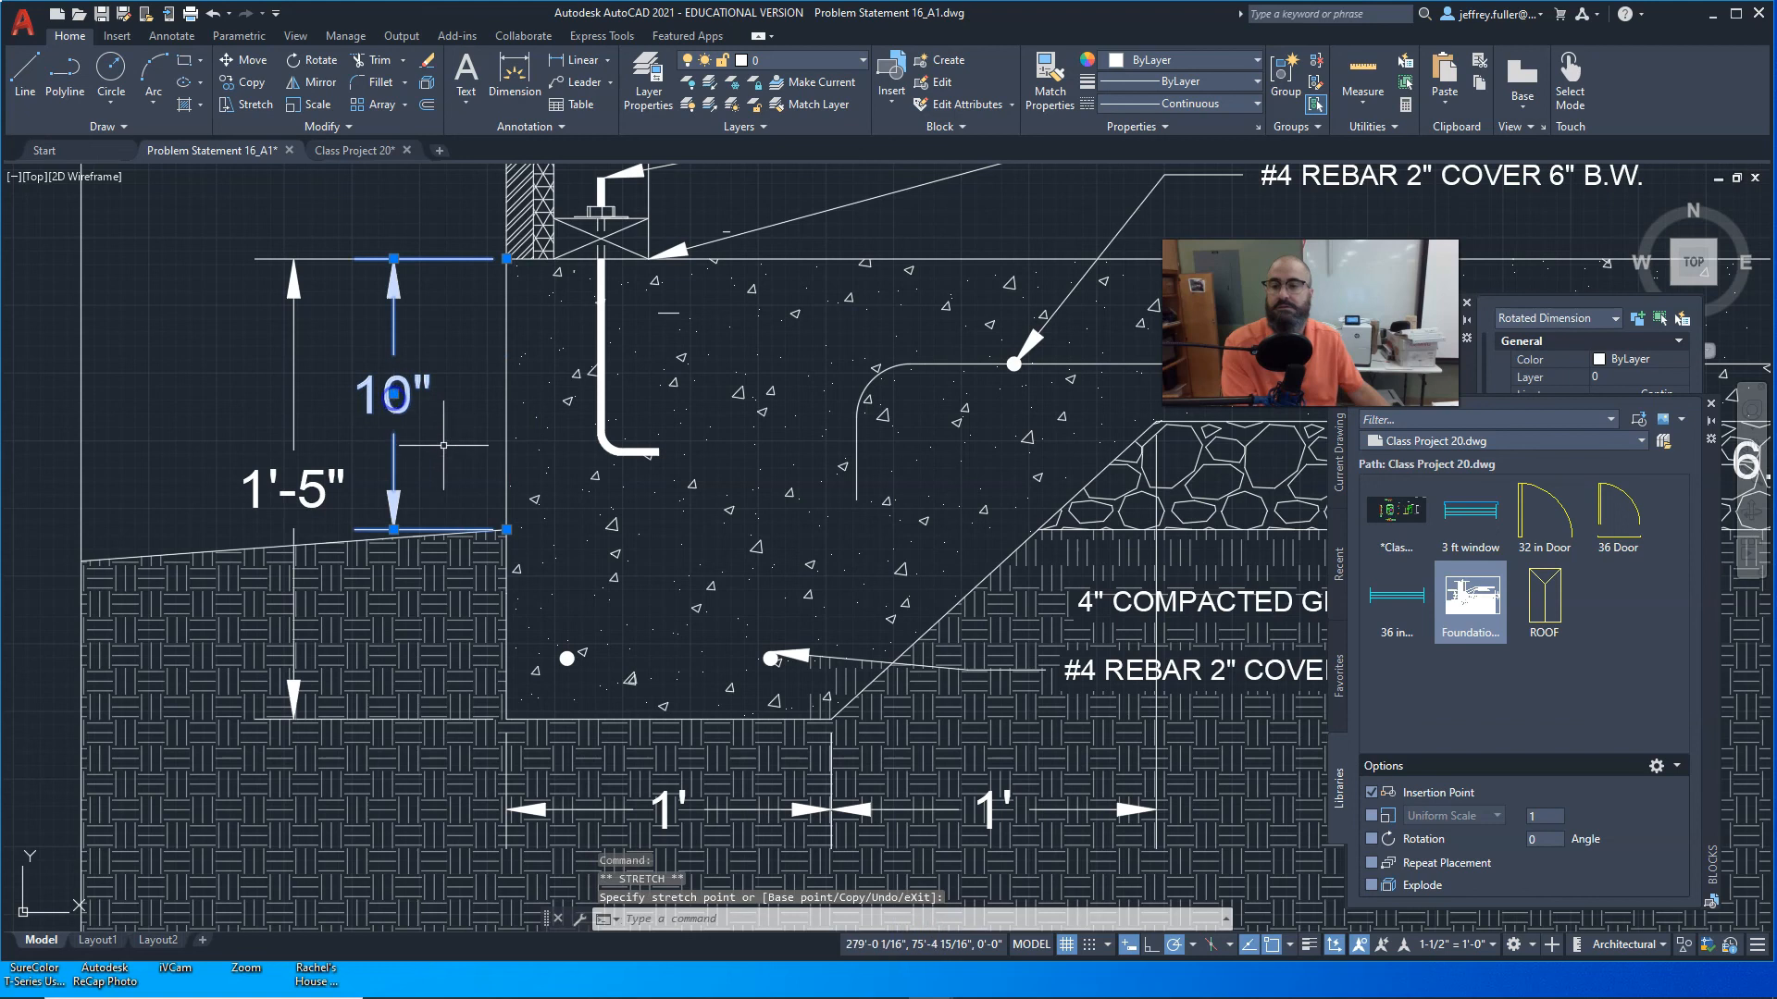
Step: Continue the above-grade height dimension down to the footing's bottom outer corner to dimension the below-grade depth
mouse_move(395, 529)
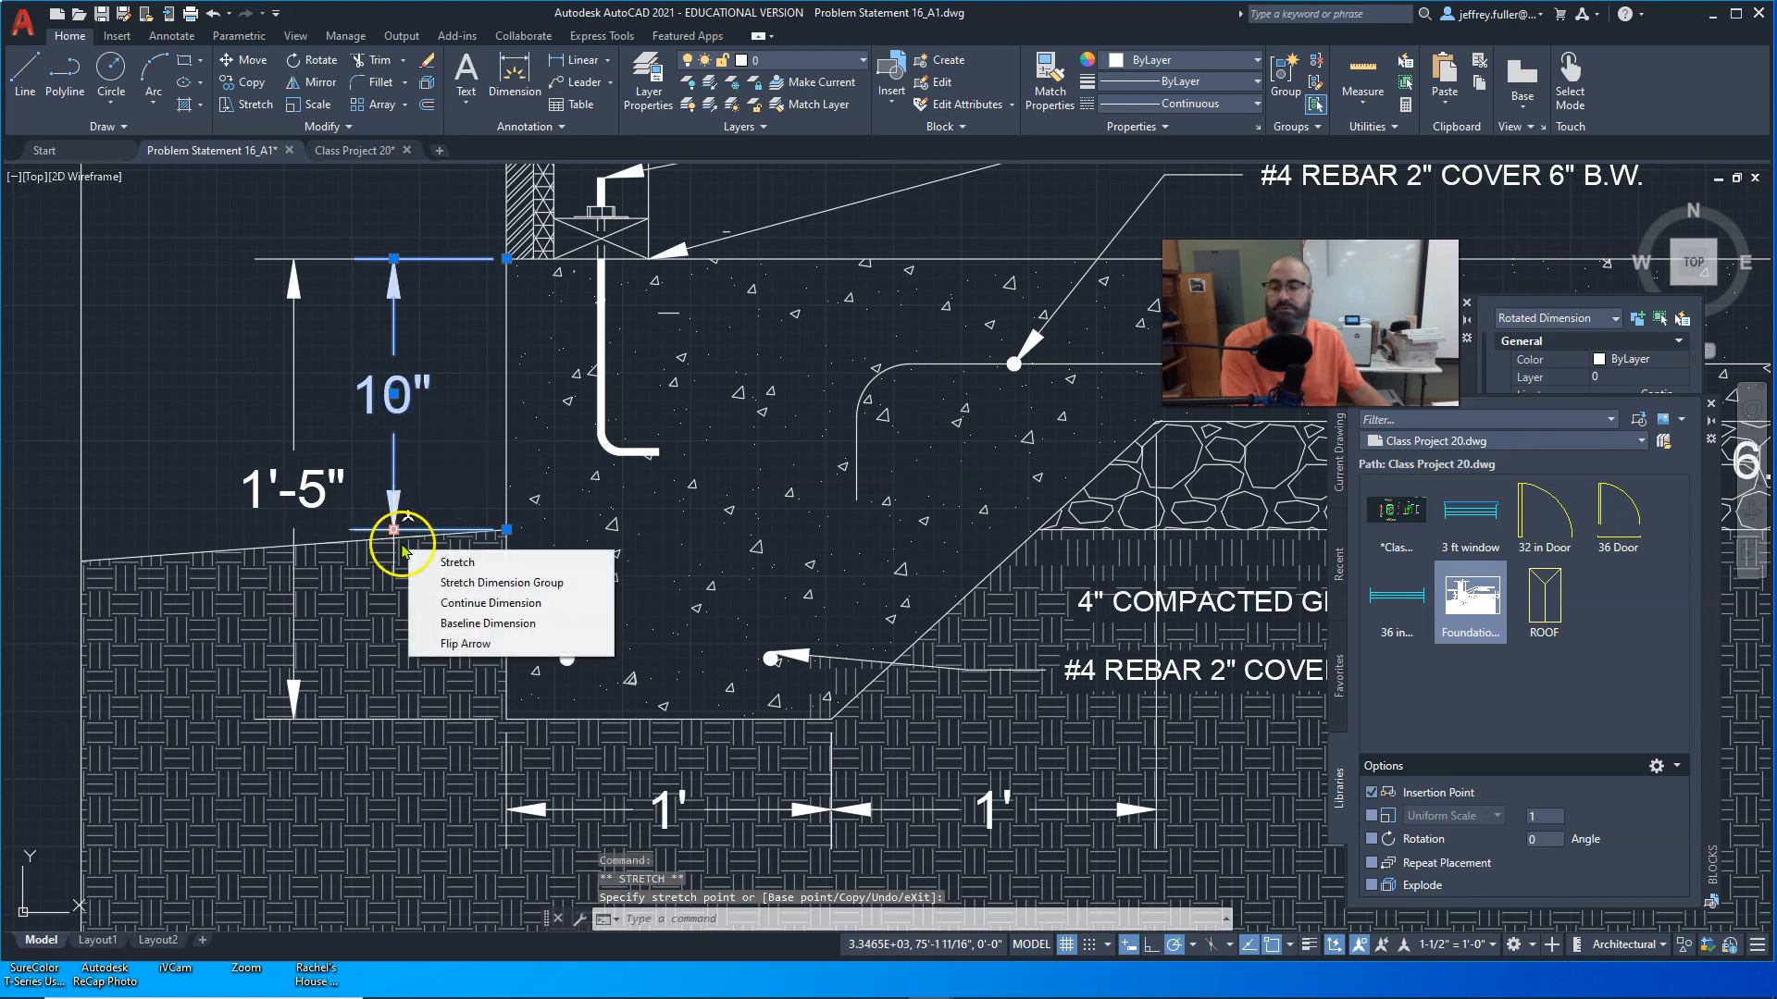
left_click(474, 604)
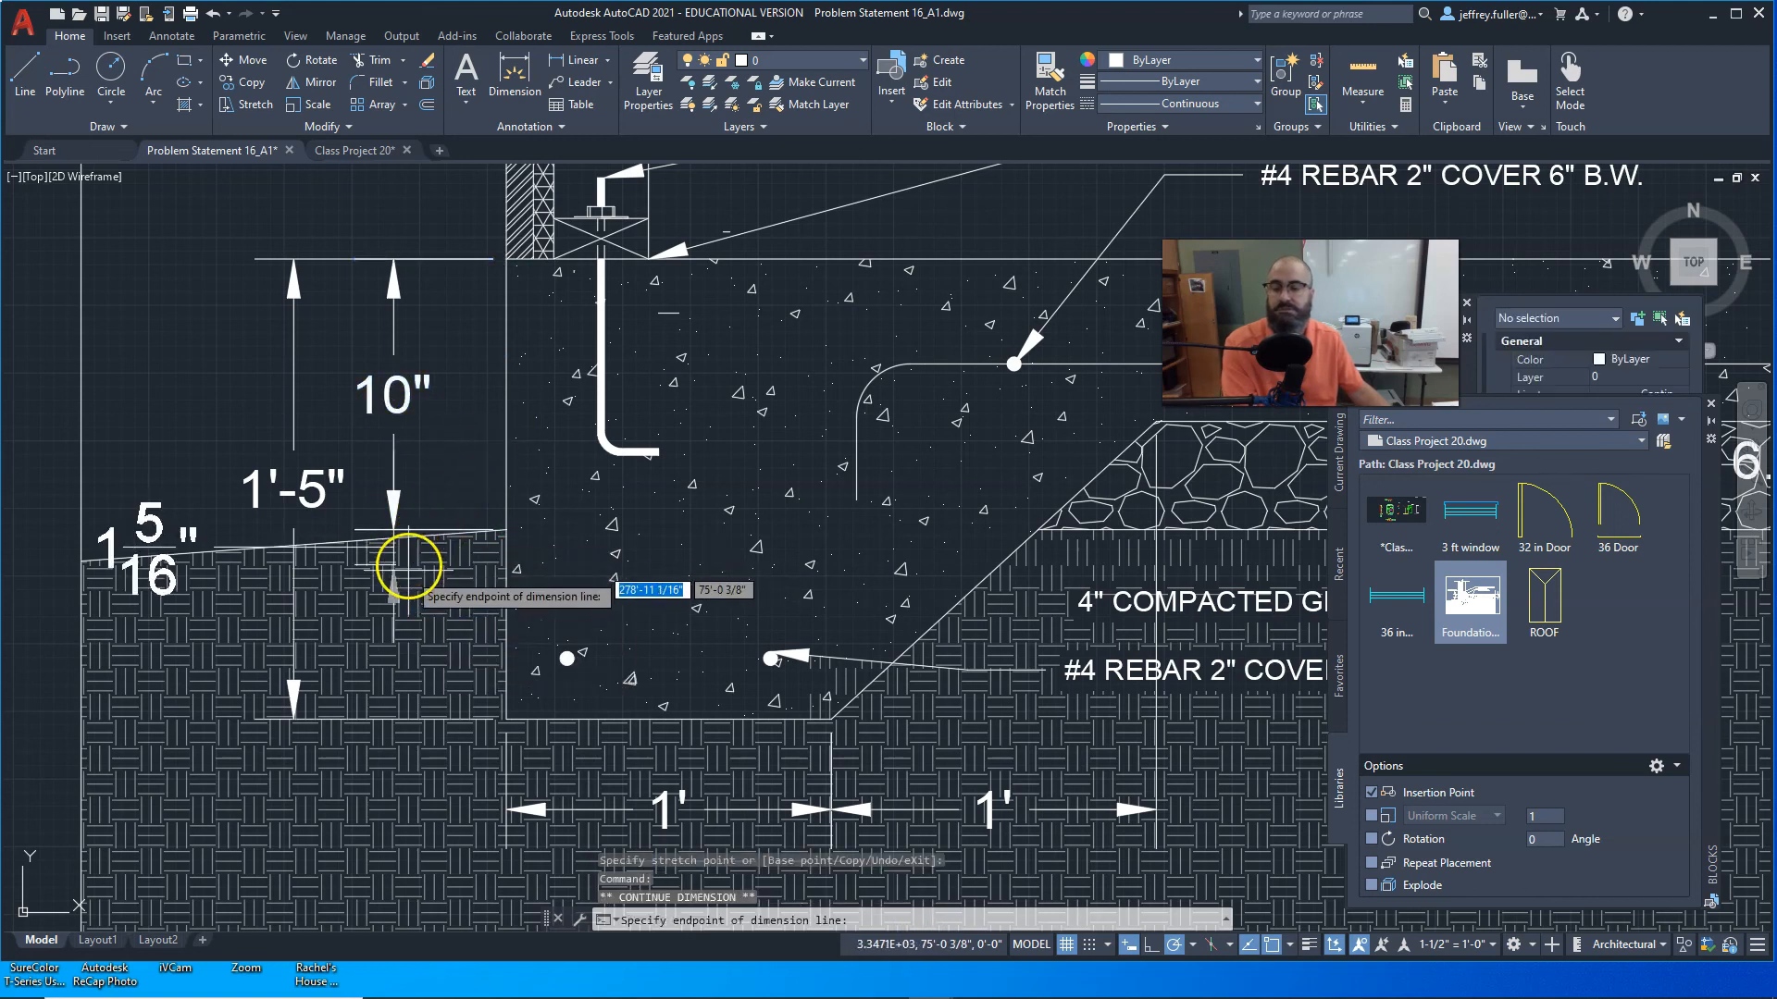
left_click(505, 721)
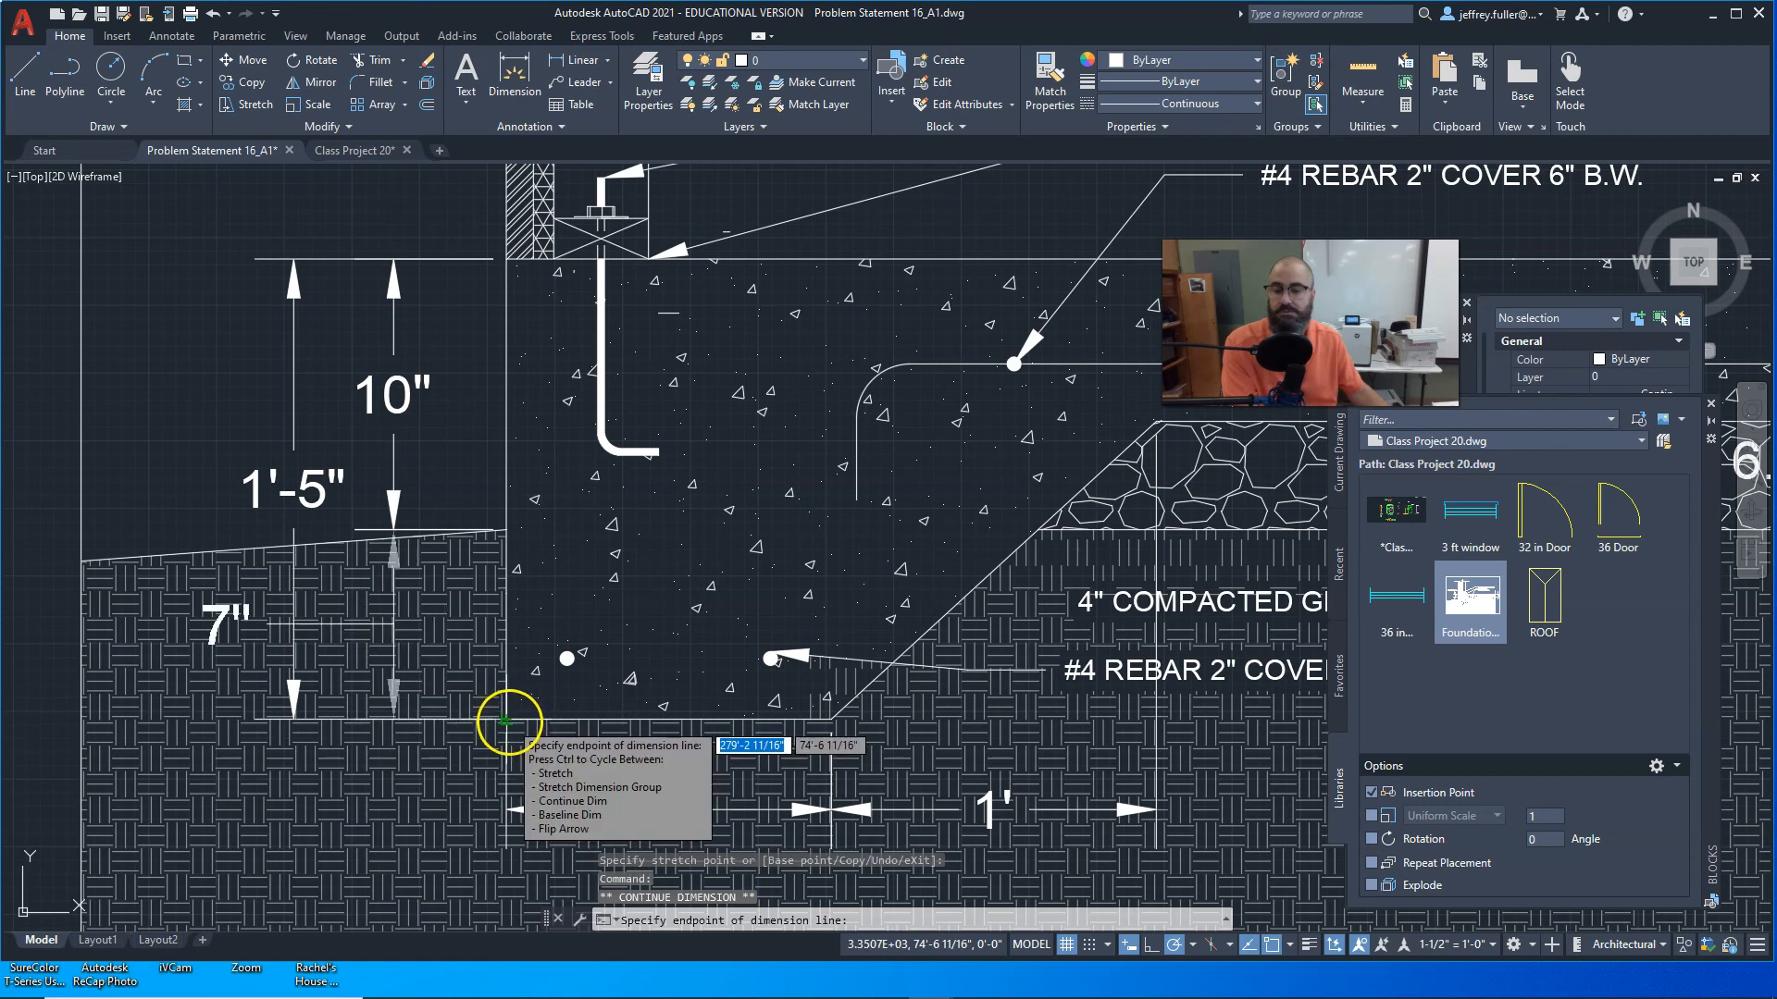
key("Escape")
Step: Examine the dimensioned foundation section and its size and placement relative to the foundation plan outline
scroll(448, 768, "down", 2)
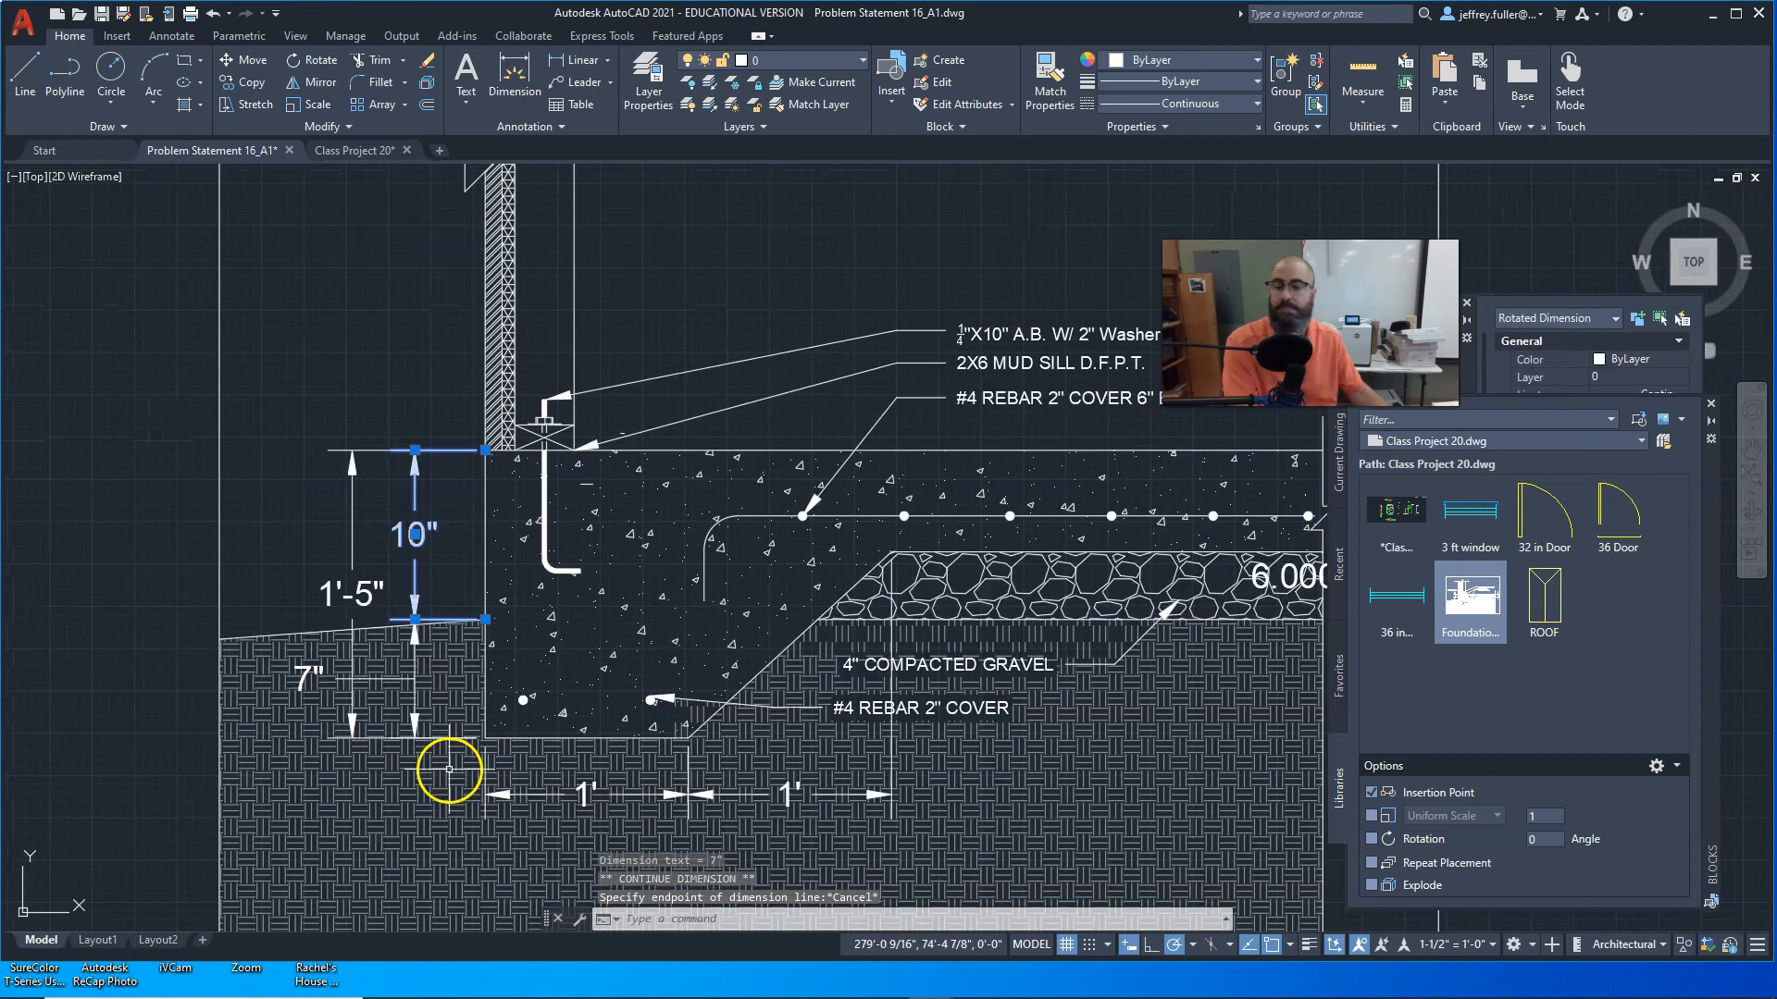
scroll(384, 346, "down", 3)
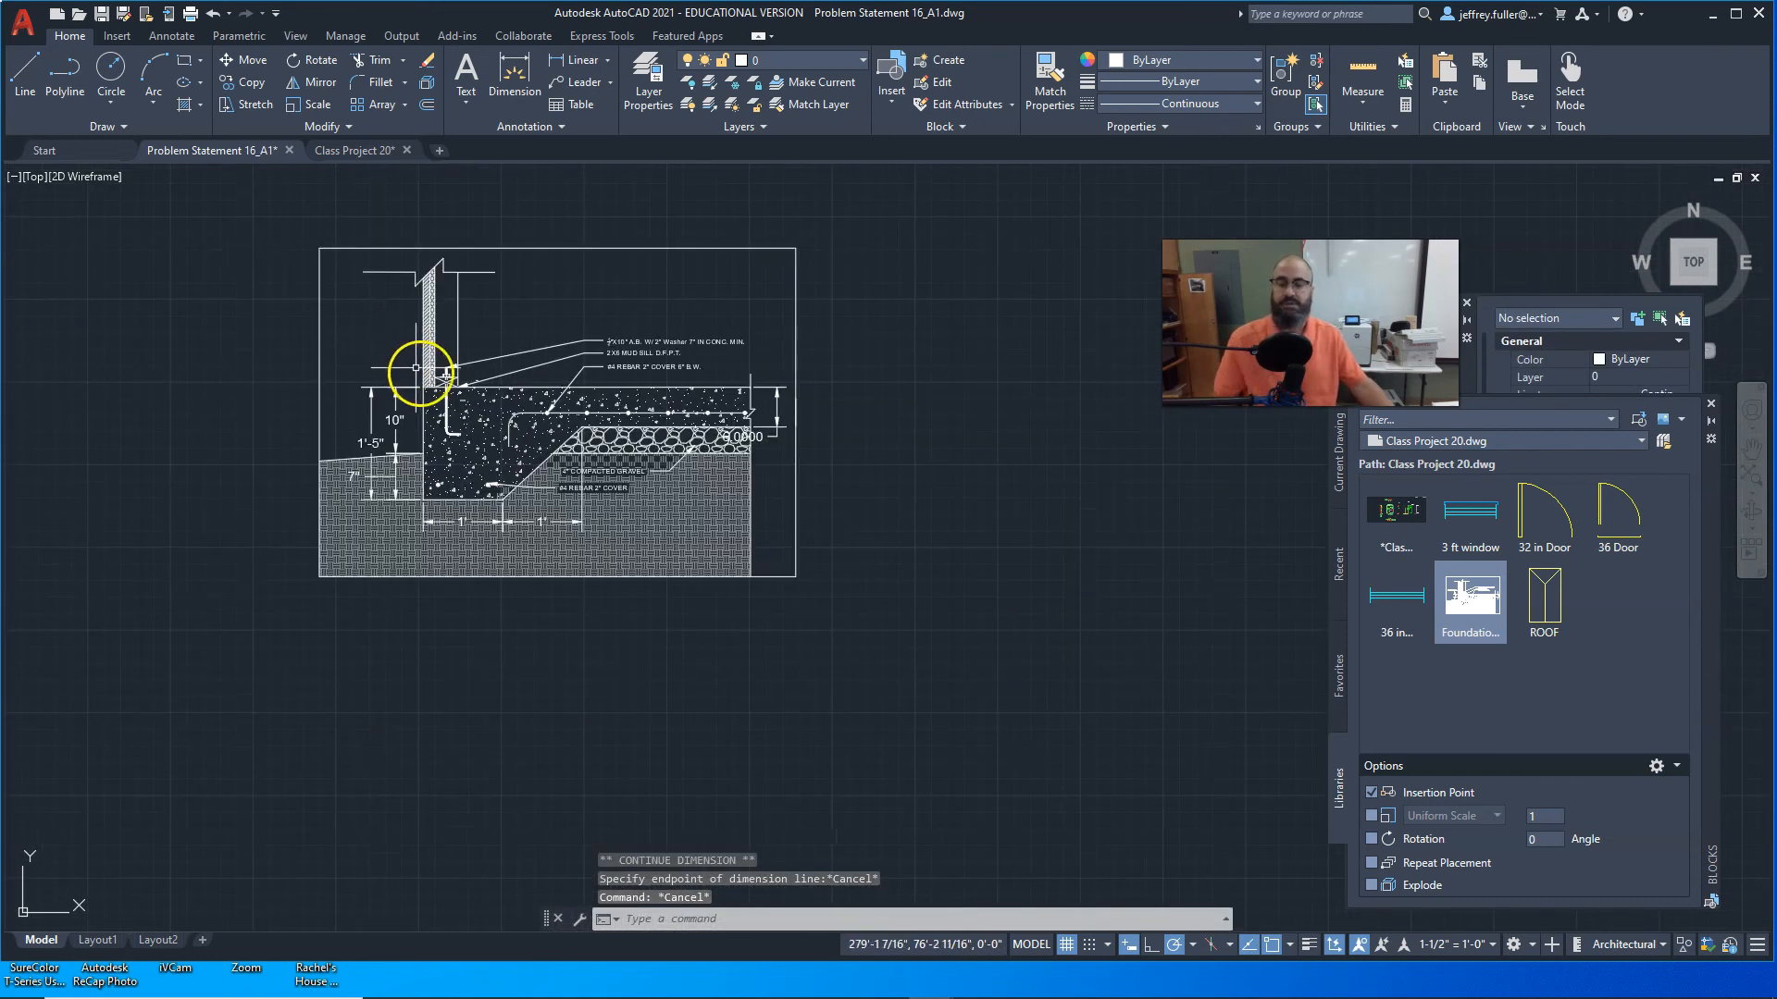
middle_click_drag(548, 626, 680, 714)
scroll(599, 638, "down", 4)
middle_click_drag(456, 671, 599, 714)
scroll(555, 660, "down", 2)
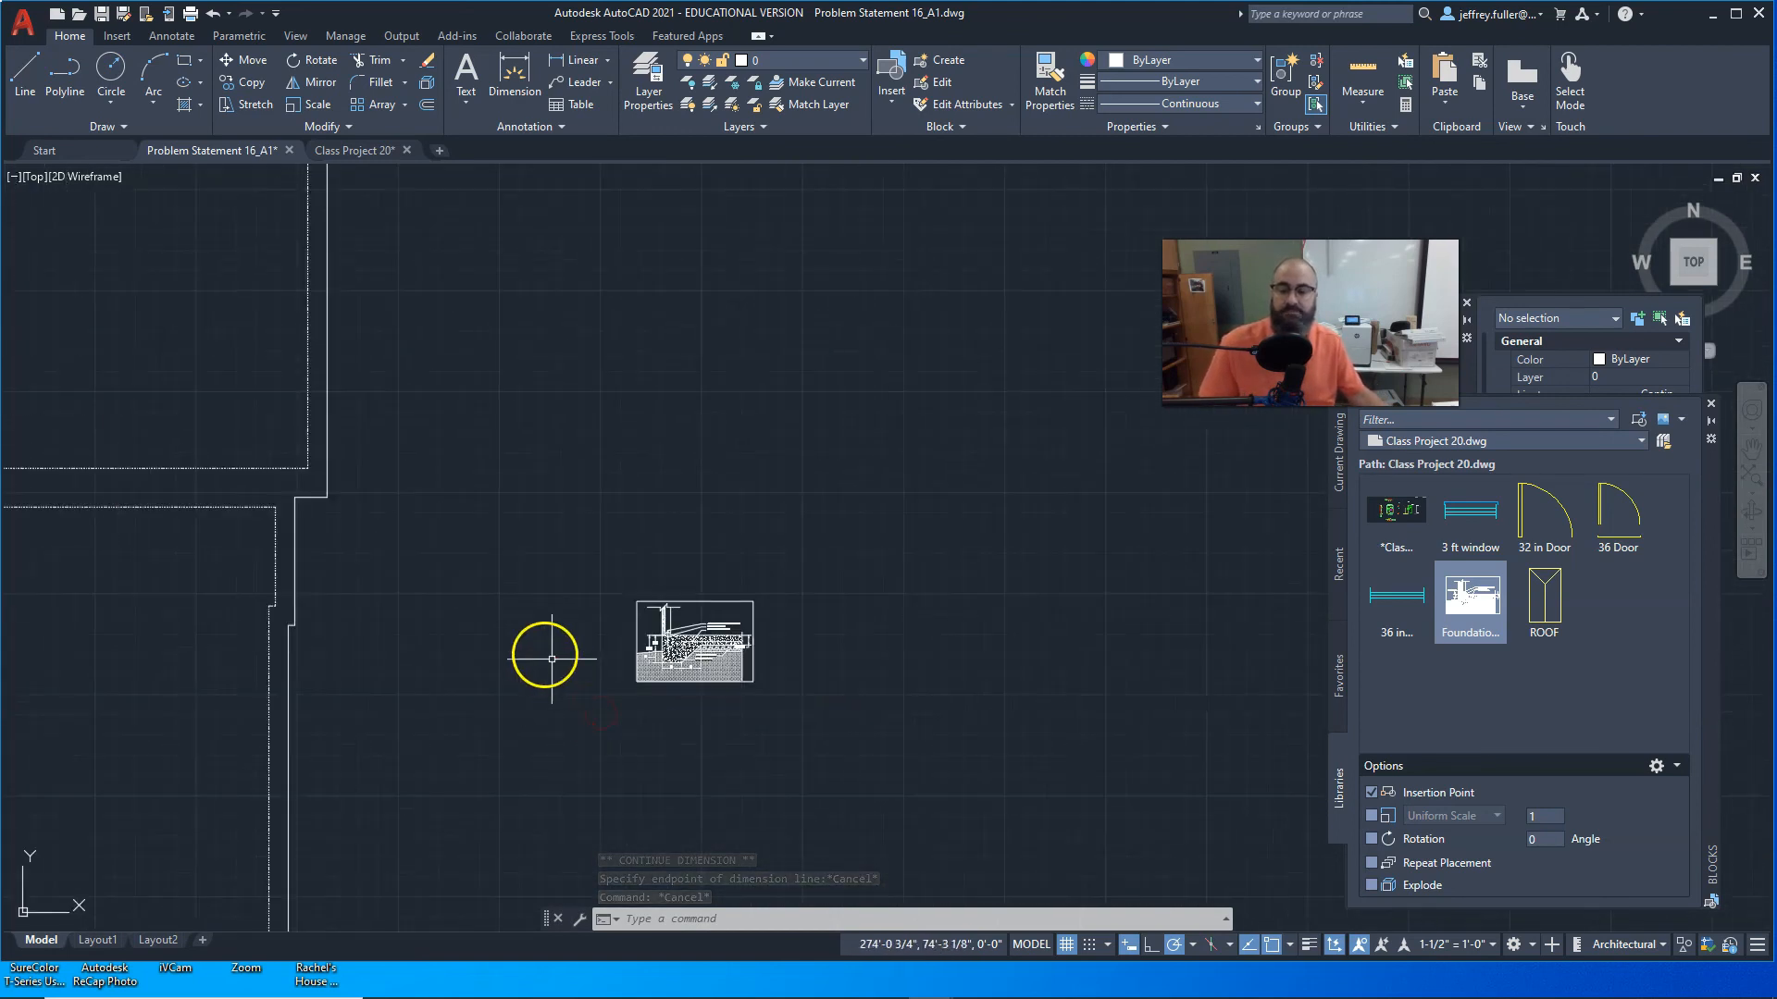
middle_click_drag(548, 655, 386, 547)
scroll(492, 548, "up", 4)
scroll(421, 519, "down", 6)
scroll(377, 525, "down", 3)
mouse_move(369, 523)
middle_mouse_down()
mouse_move(467, 535)
mouse_move(383, 591)
middle_mouse_up()
scroll(485, 561, "up", 2)
scroll(485, 561, "up", 5)
scroll(462, 526, "down", 2)
scroll(385, 555, "up", 4)
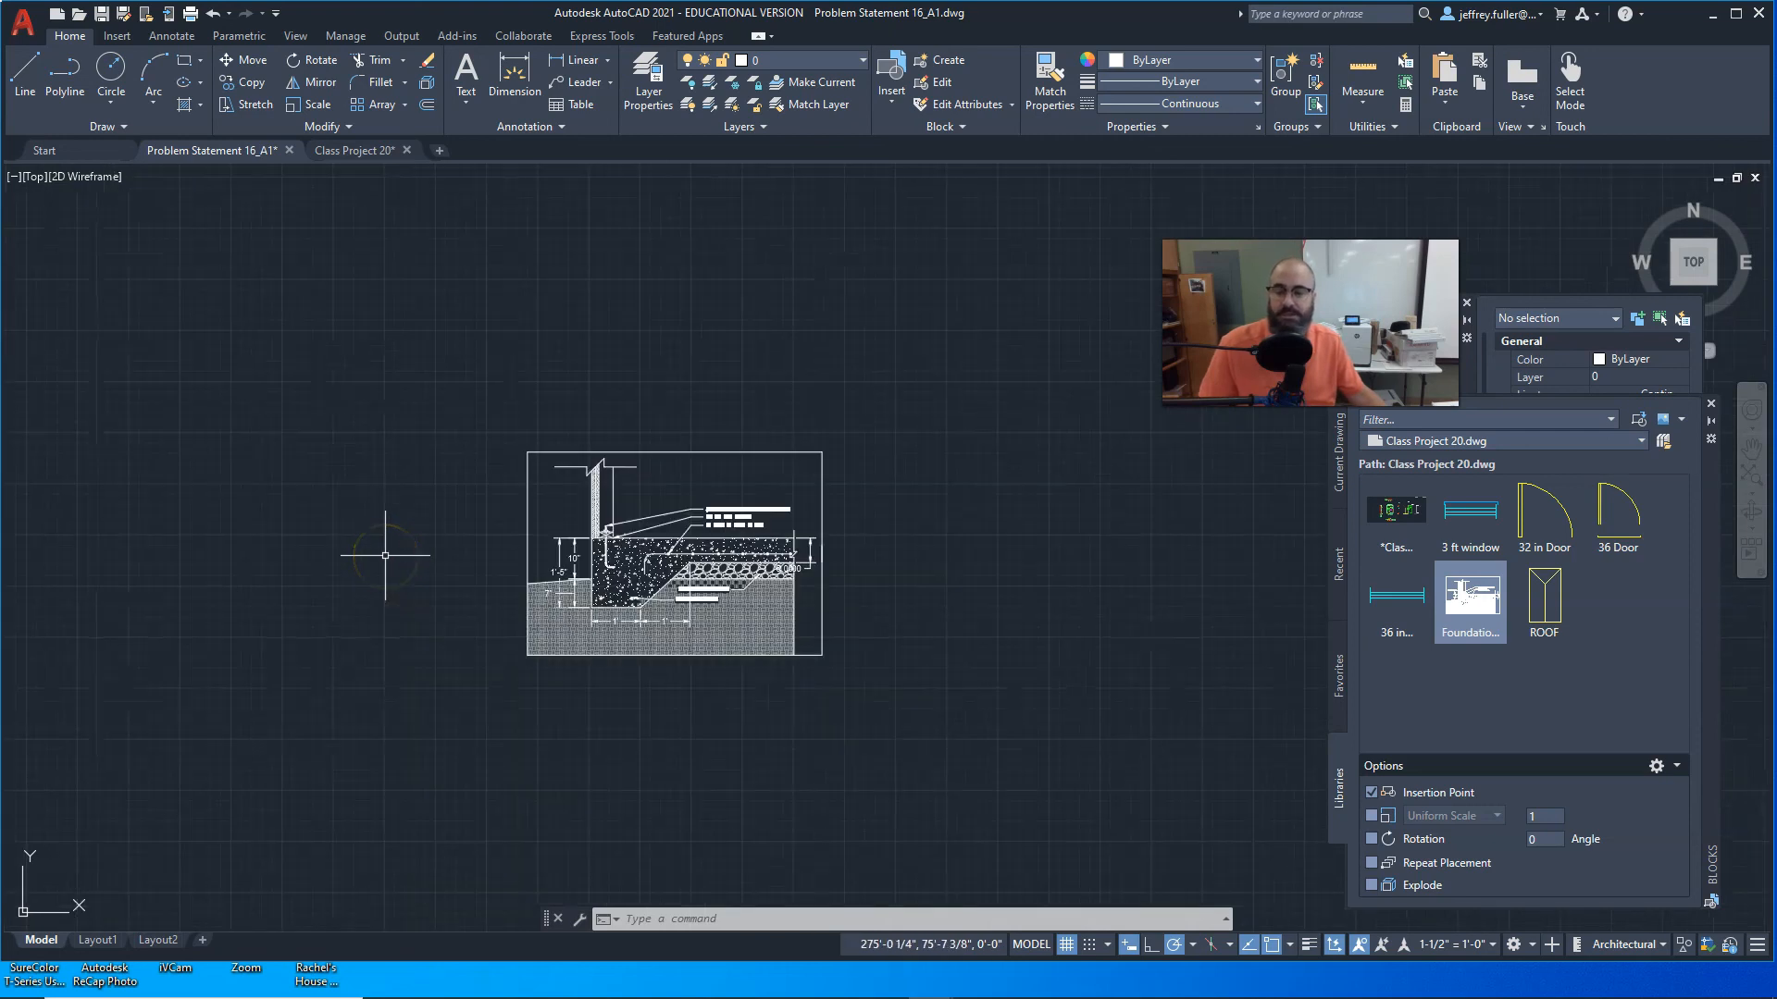
scroll(385, 555, "down", 4)
scroll(360, 573, "down", 5)
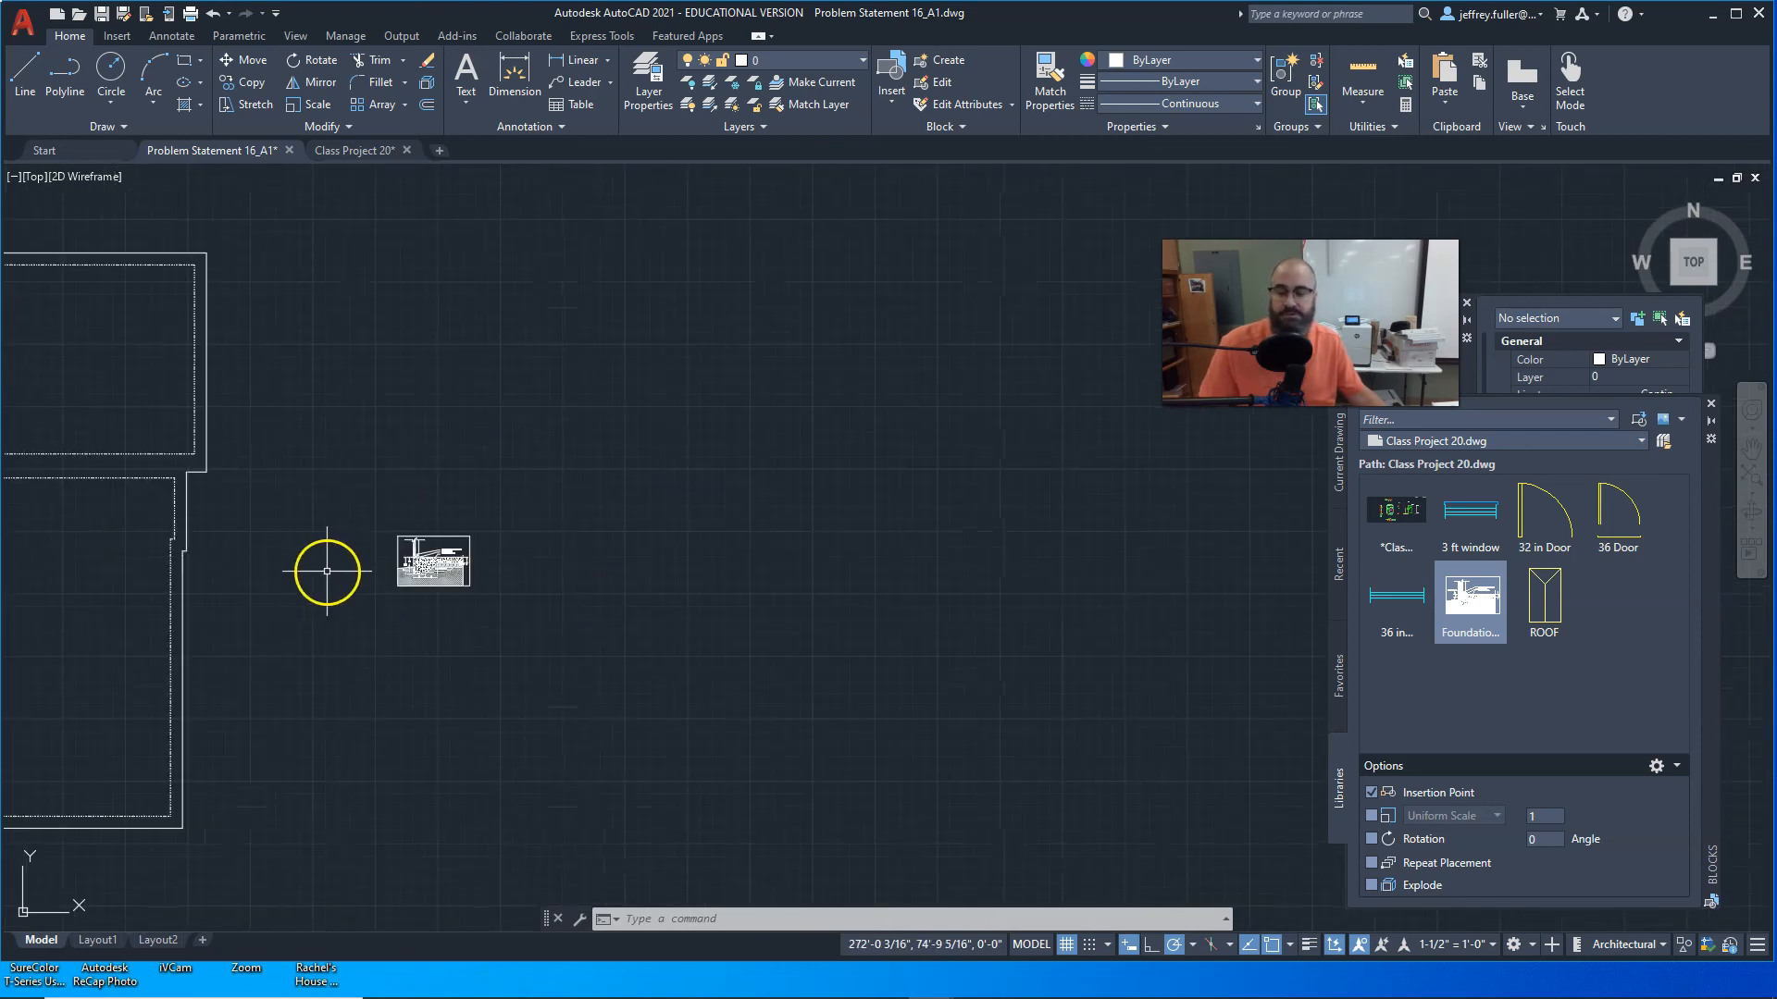
mouse_move(324, 635)
middle_mouse_down()
mouse_move(500, 645)
mouse_move(520, 552)
mouse_move(598, 400)
middle_mouse_up()
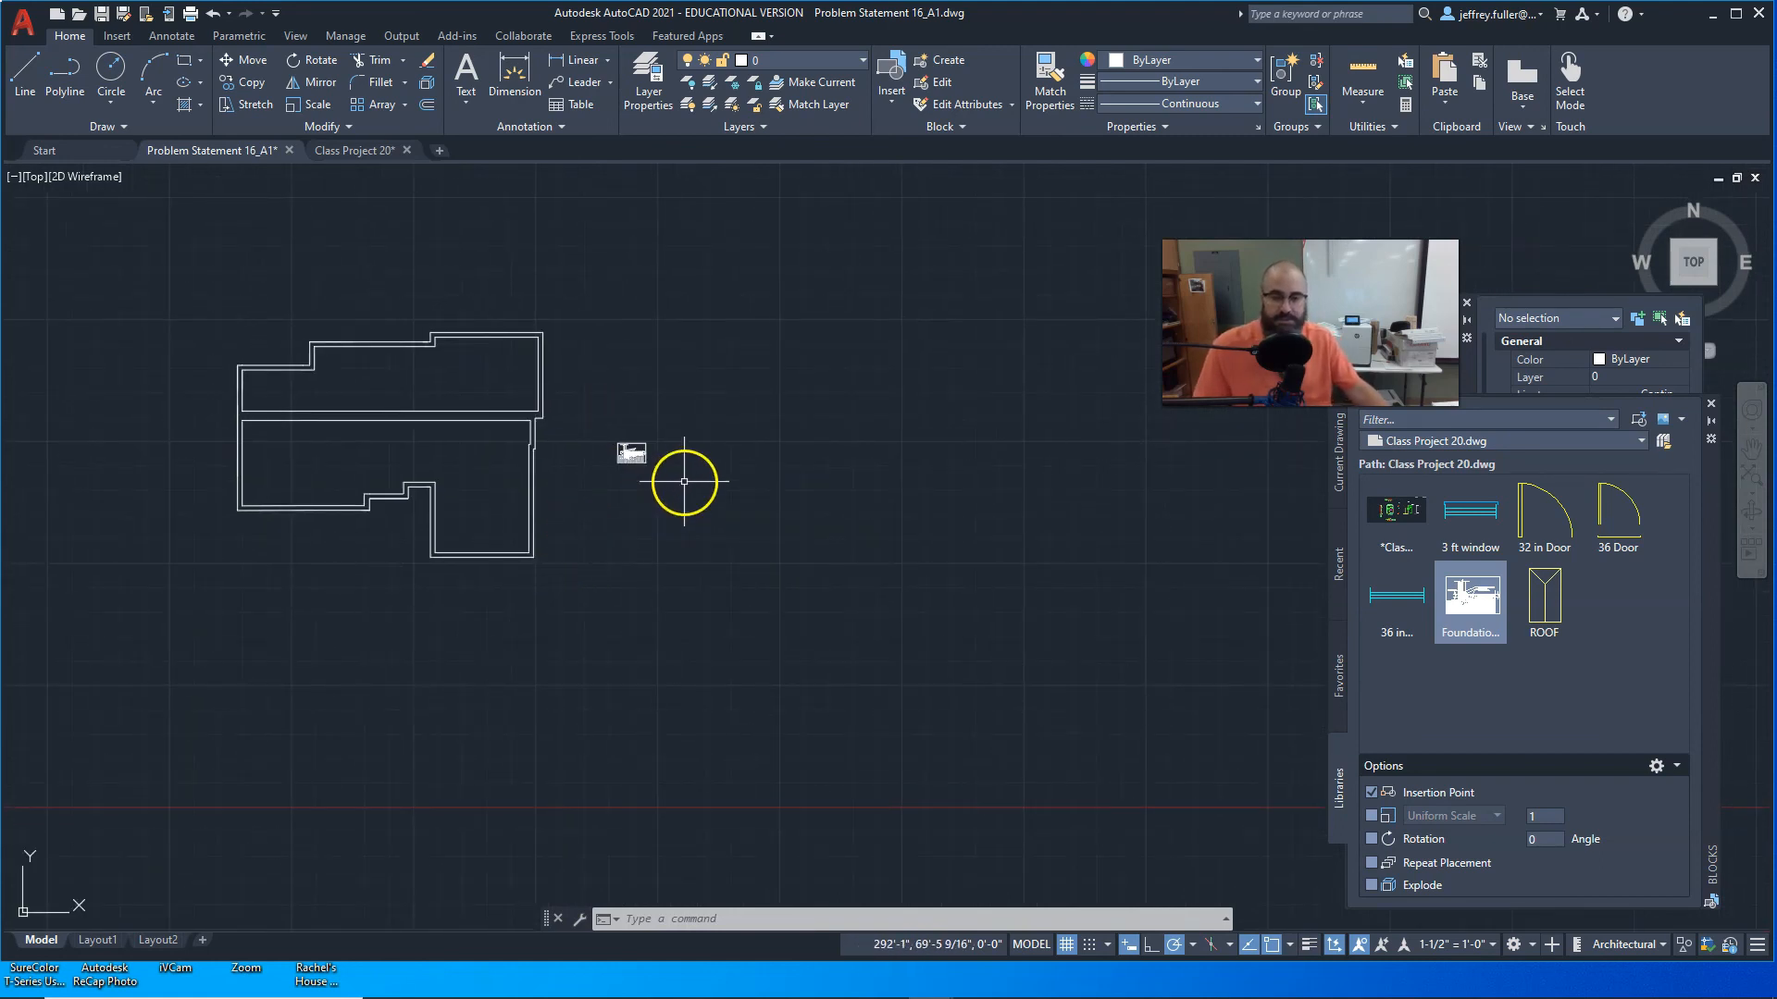
scroll(681, 467, "up", 5)
middle_click_drag(501, 531, 579, 647)
scroll(540, 537, "up", 6)
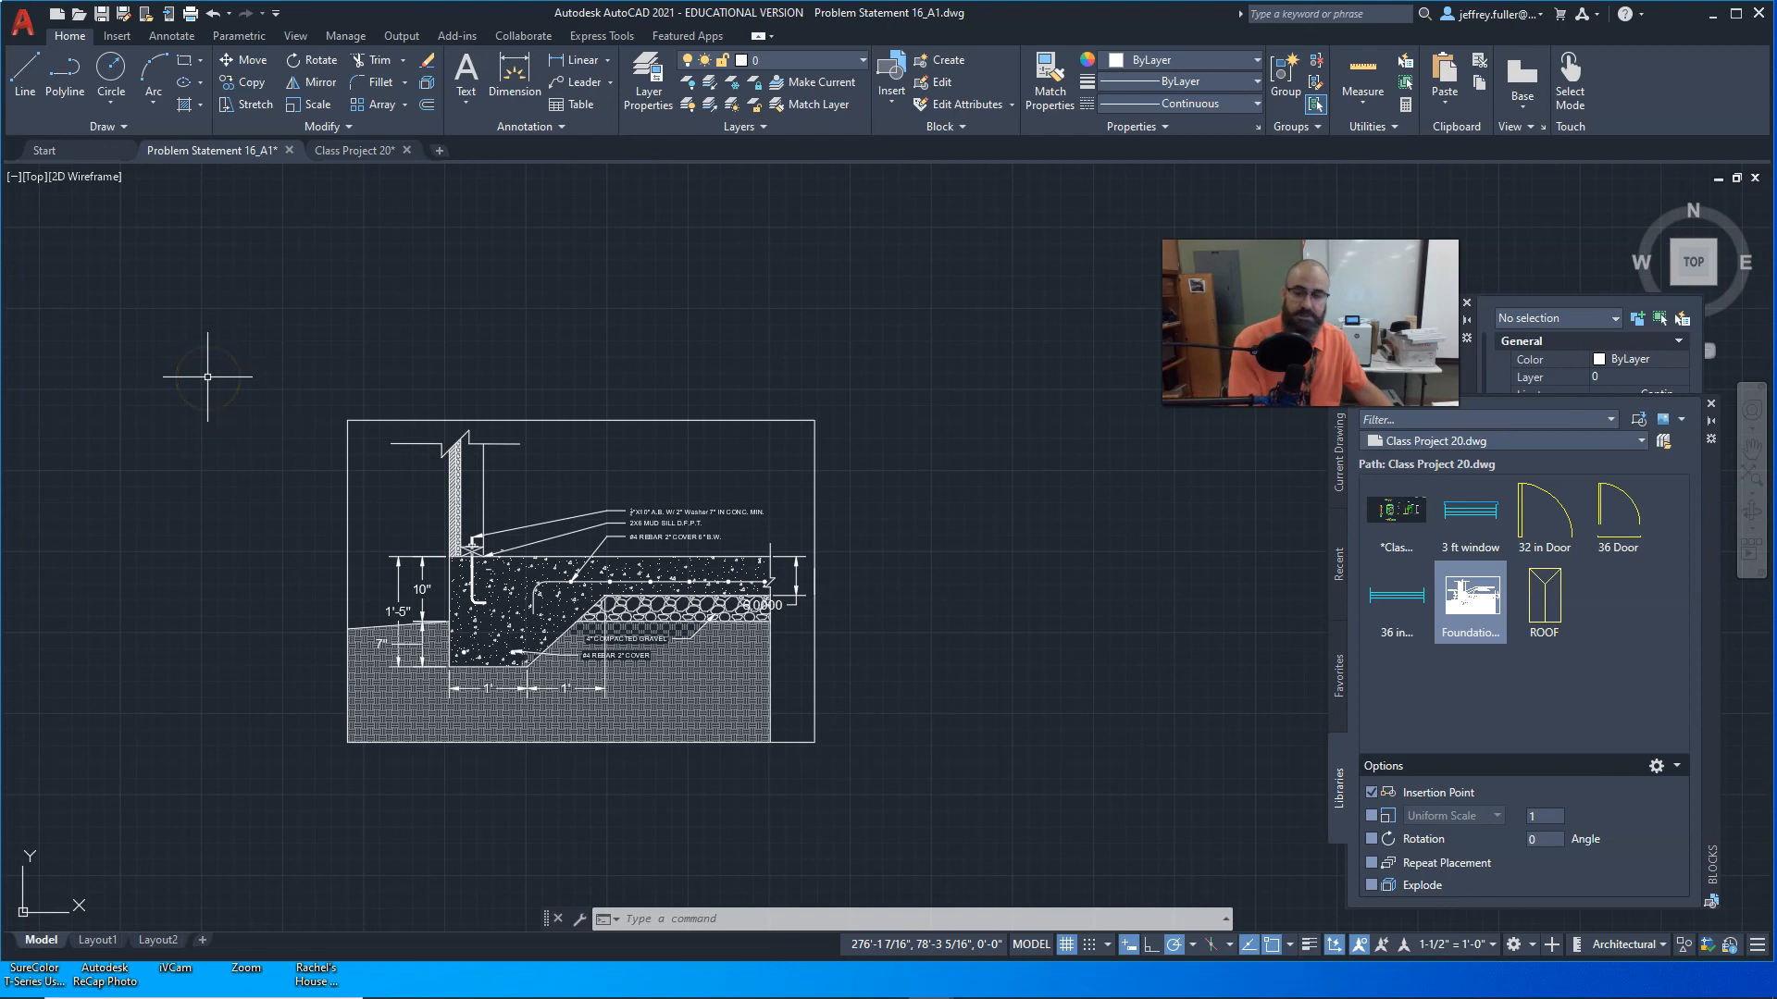
key("Escape")
key("Escape")
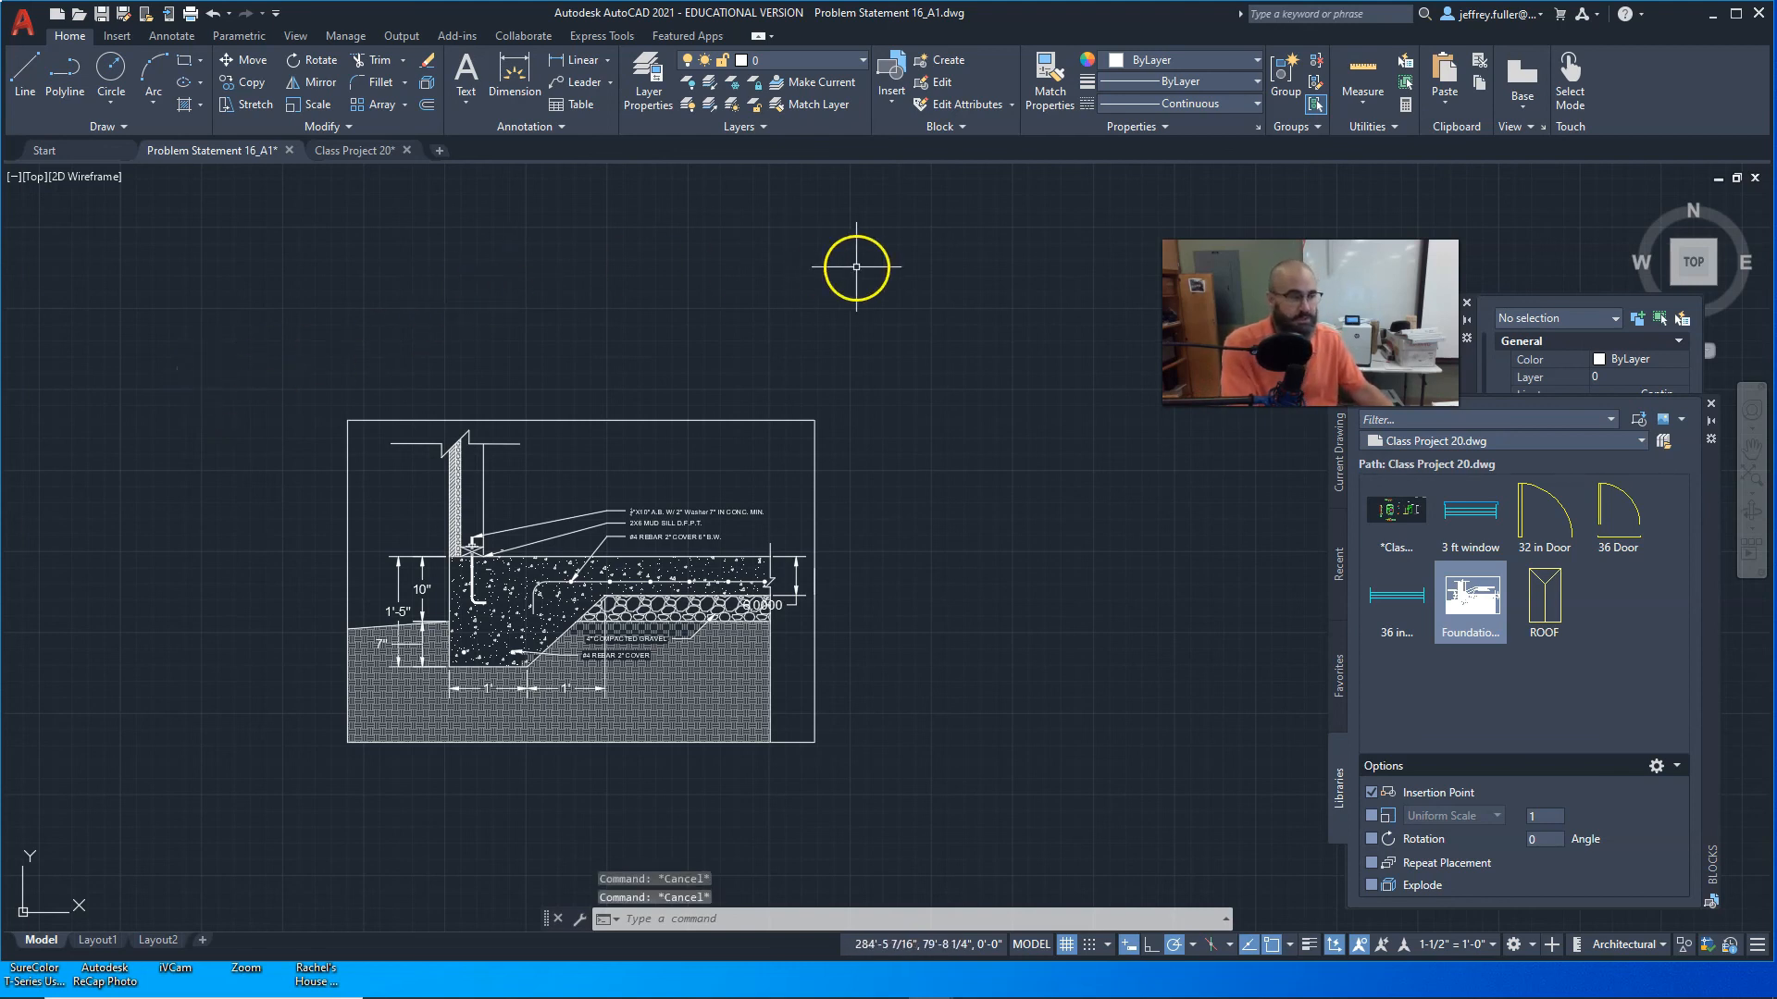